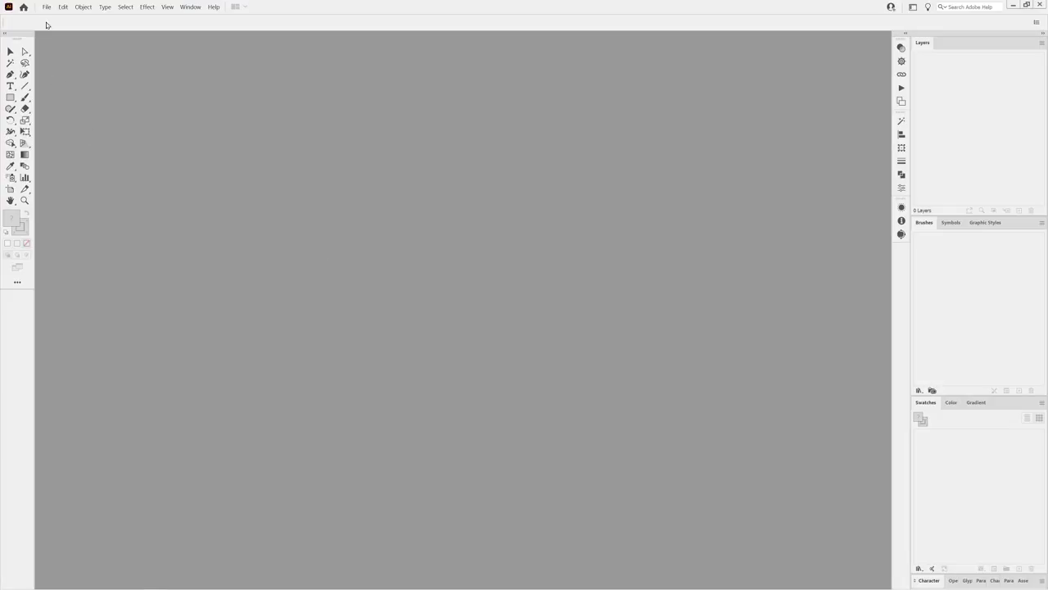
Open the New Document dialog through File > New.
click(46, 7)
click(56, 17)
text(Magnolia)
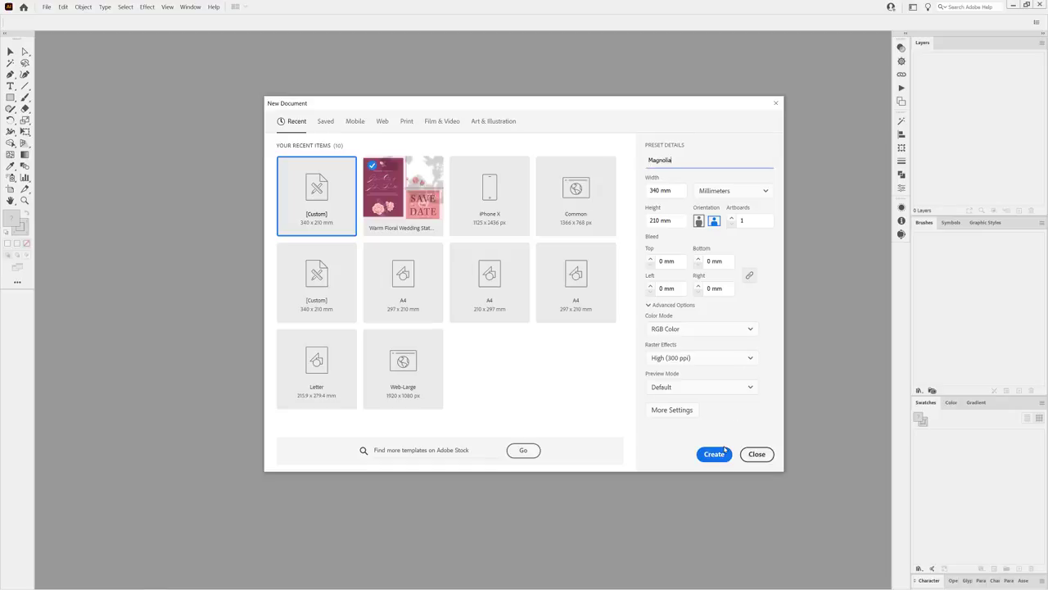
Create the Magnolia document and load the Bristle Brush library.
click(724, 451)
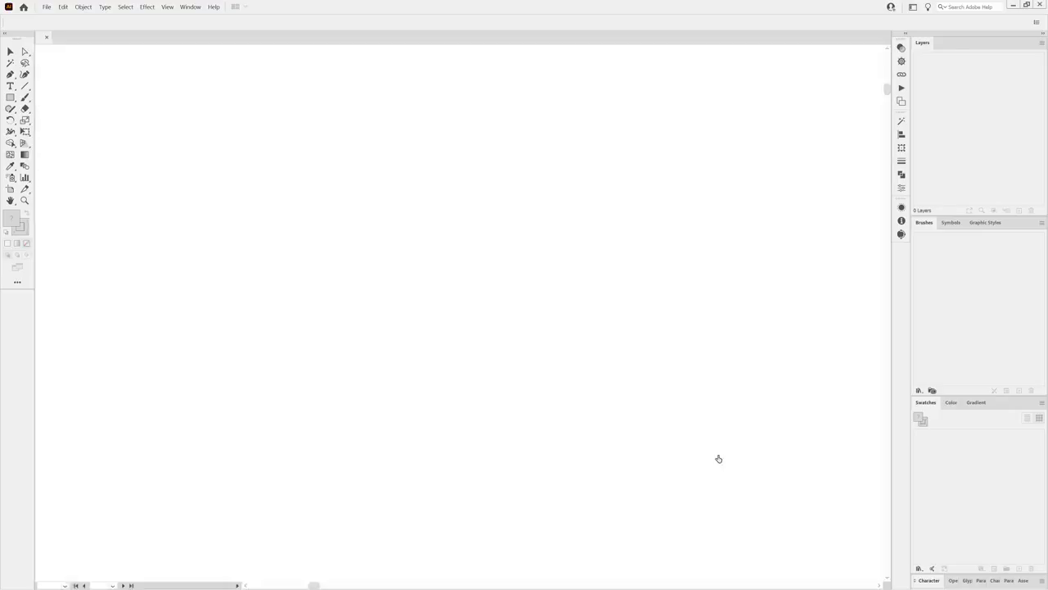
click(918, 392)
mouse_move(941, 438)
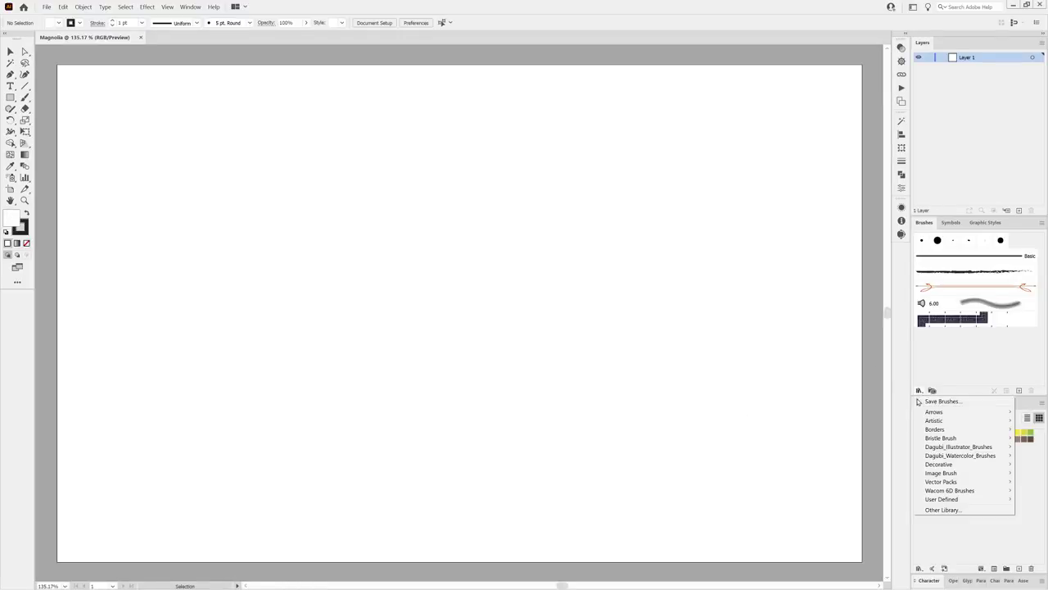
click(864, 439)
Add the 1.00 bristle brush and make the Paintbrush fidelity more accurate.
click(574, 327)
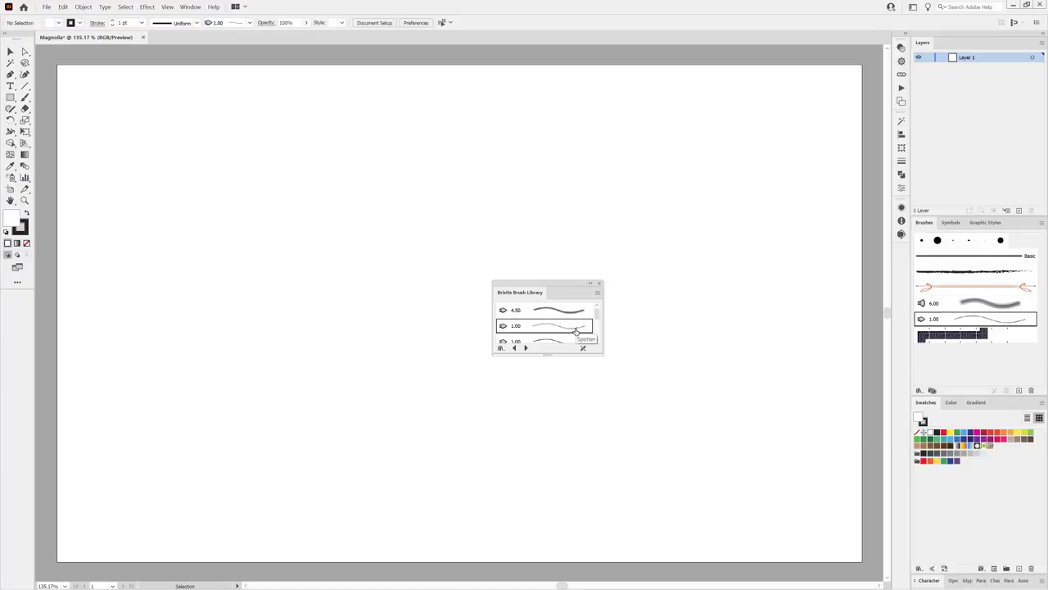
click(599, 283)
double_click(26, 97)
click(525, 241)
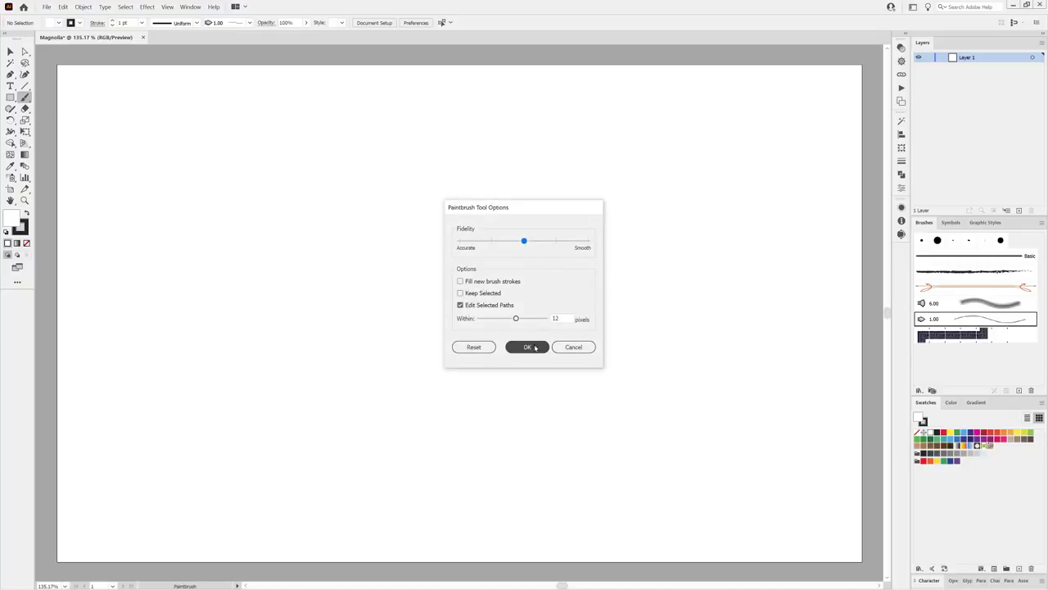
Confirm the Paintbrush settings, then draw two trial stem curves and delete them.
click(529, 346)
drag(565, 384, 632, 196)
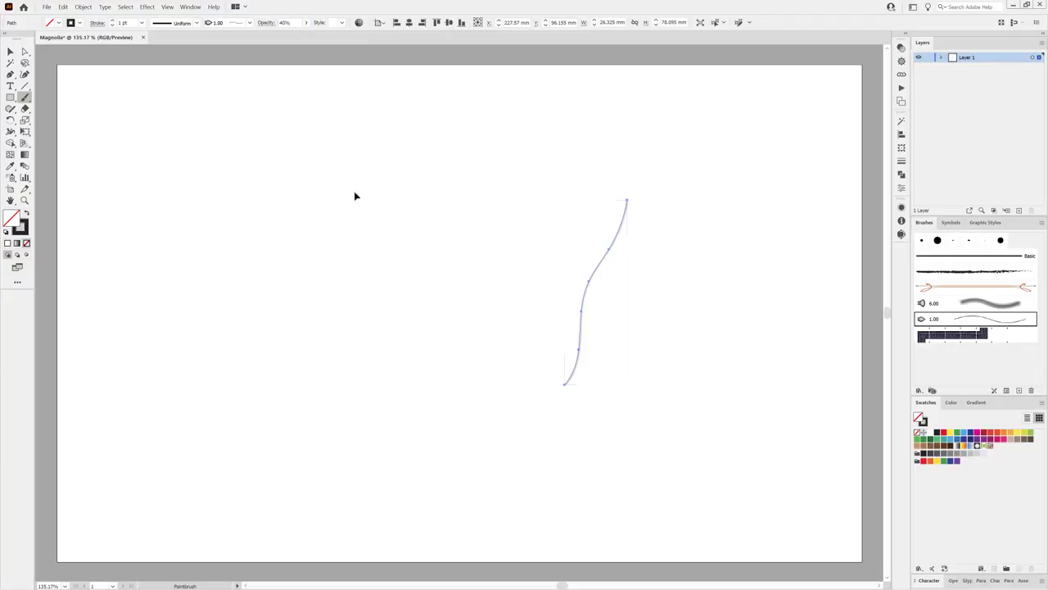
drag(424, 396, 460, 161)
key(Delete)
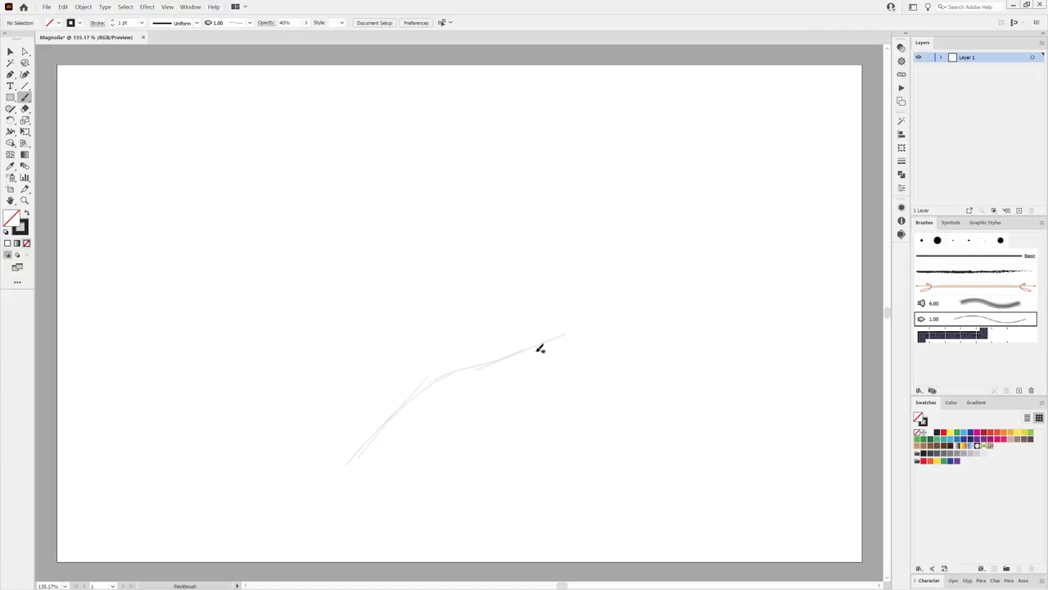
Sketch the branch, the rising stem and the bud outline with sepals.
mouse_move(540, 349)
mouse_down()
mouse_move(631, 246)
mouse_move(514, 352)
mouse_up()
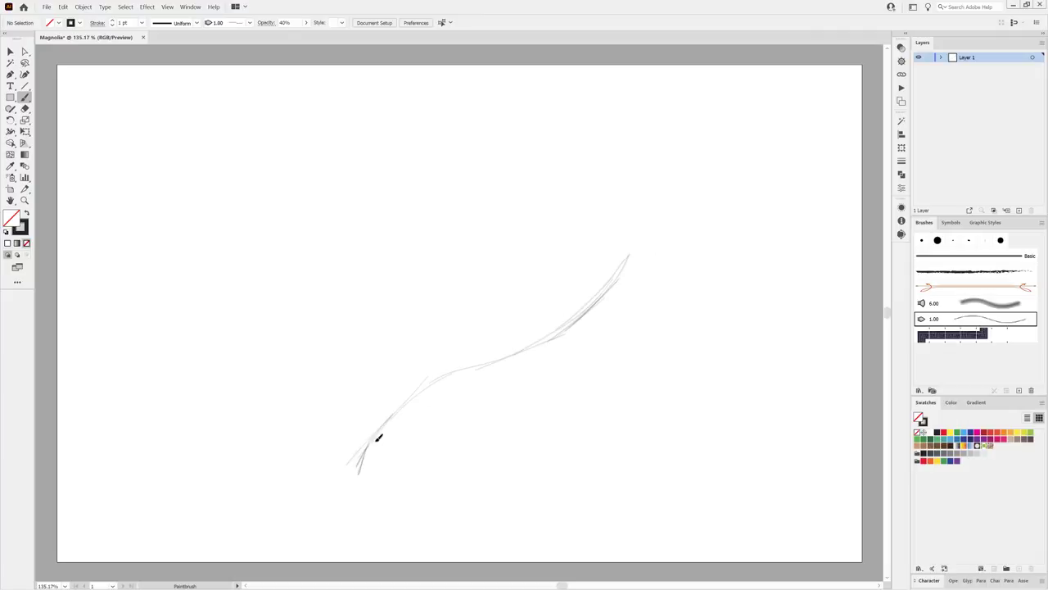
drag(377, 437, 554, 335)
drag(416, 324, 440, 239)
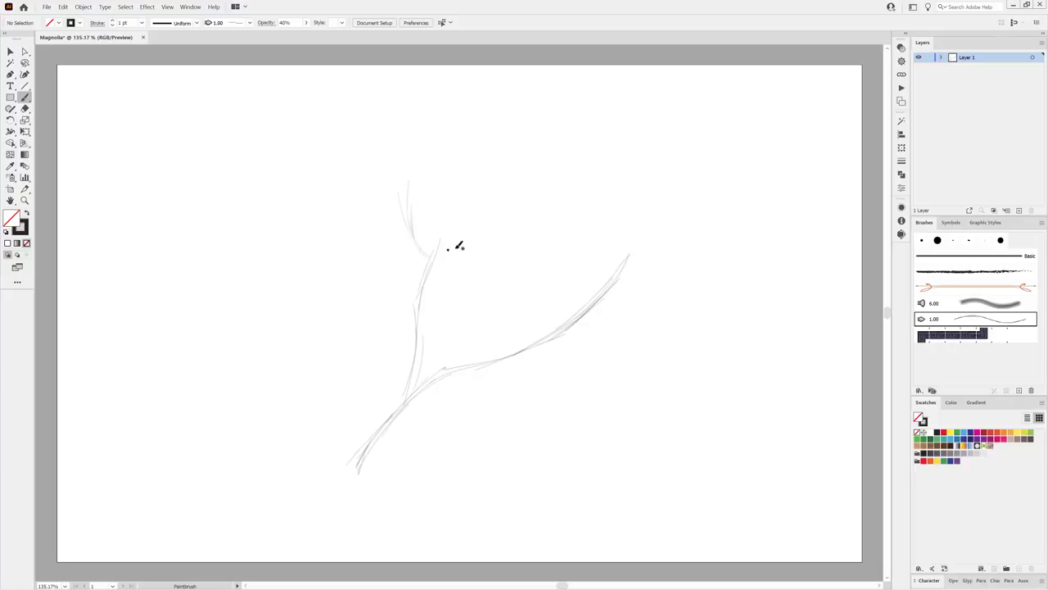
drag(486, 188, 438, 265)
drag(474, 169, 502, 230)
drag(391, 235, 431, 254)
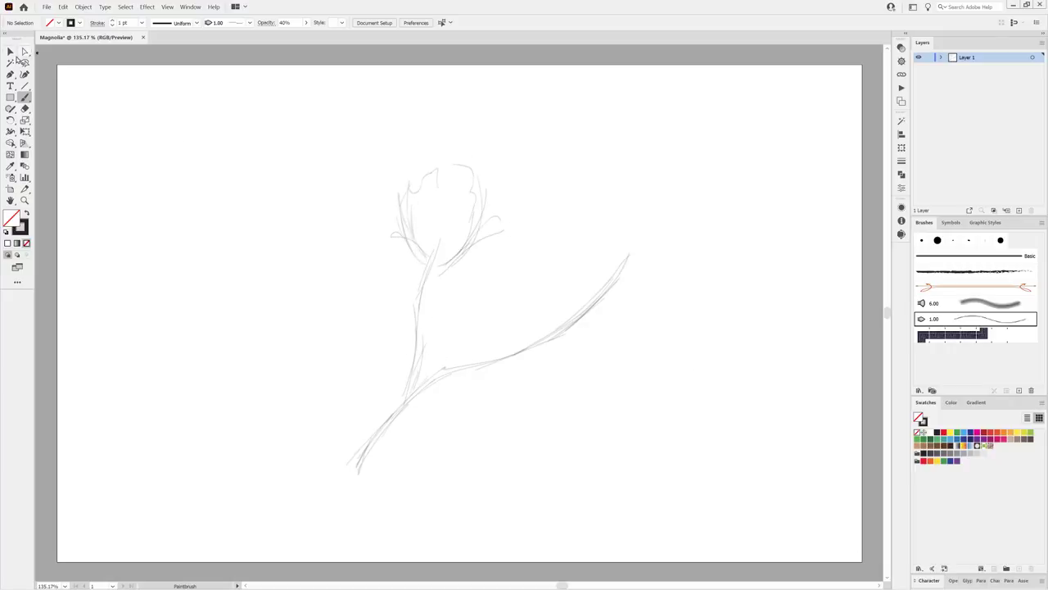
Move the bud up about 30 px and draw a cup shape around its base.
click(11, 52)
drag(356, 134, 536, 250)
drag(482, 210, 487, 187)
click(55, 92)
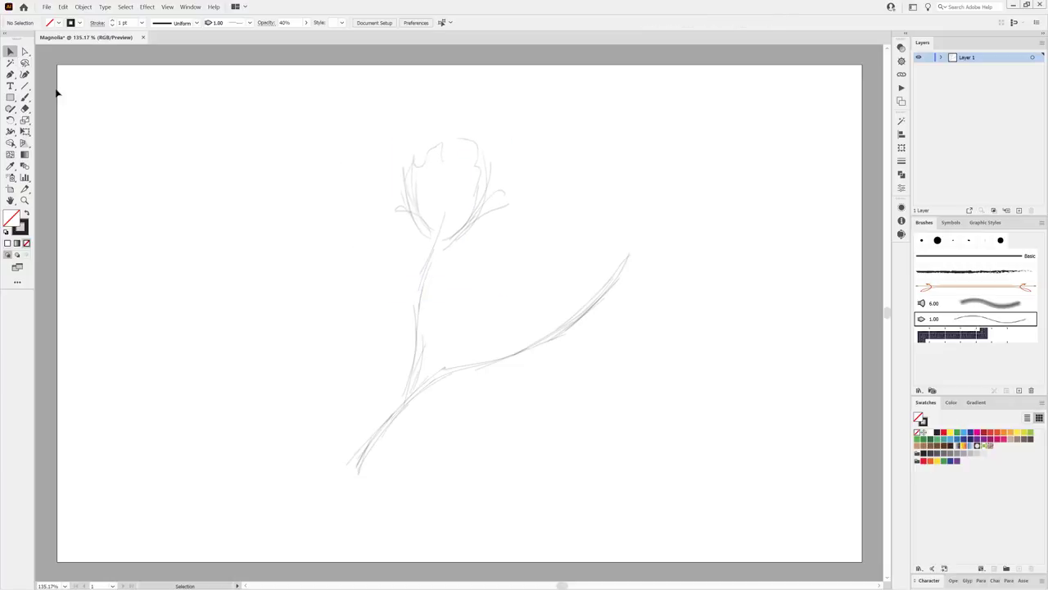
click(24, 97)
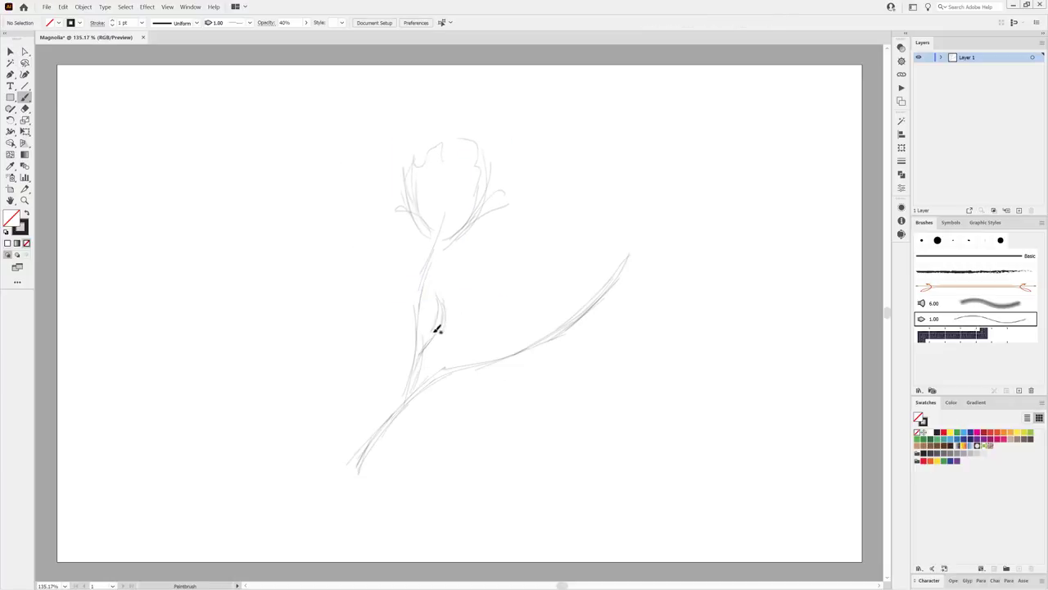
drag(382, 214, 419, 287)
drag(469, 201, 424, 282)
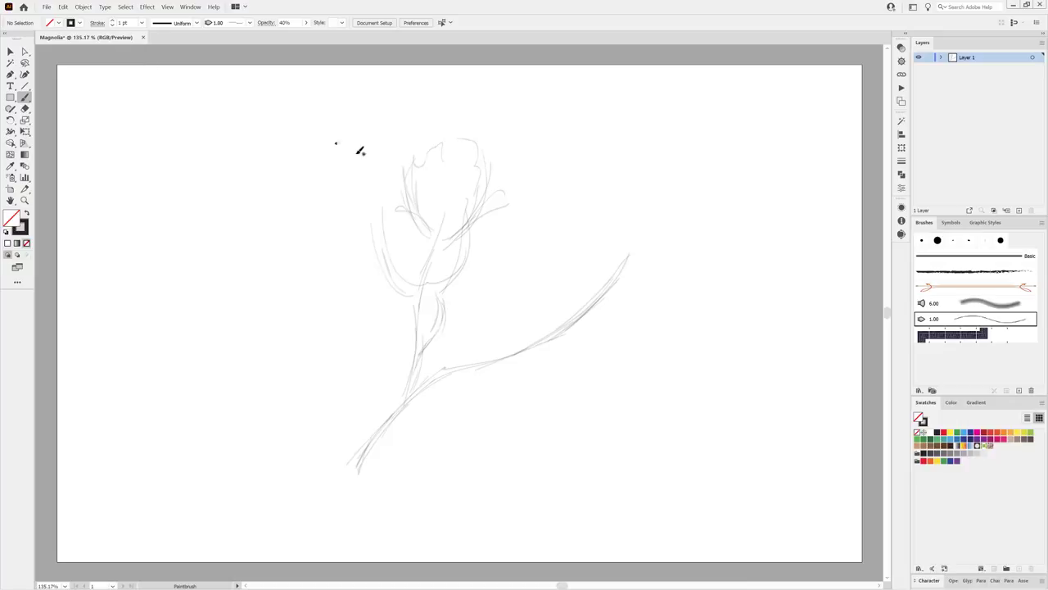
Nudge the bud up another 20 px and draw the cup's left side.
key(v)
drag(371, 120, 538, 198)
drag(480, 185, 480, 169)
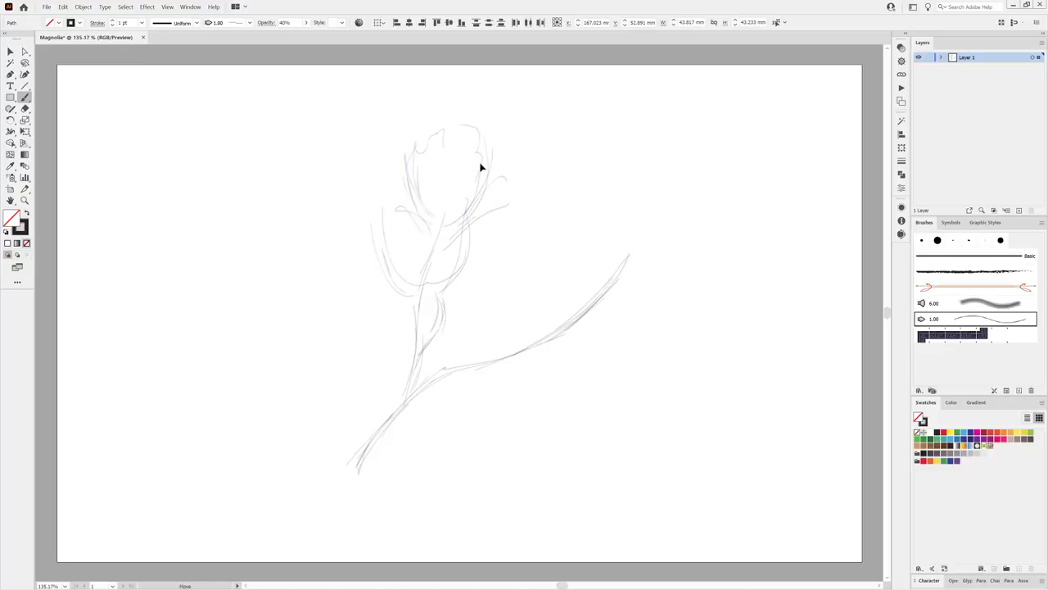
click(590, 141)
key(b)
drag(362, 216, 394, 290)
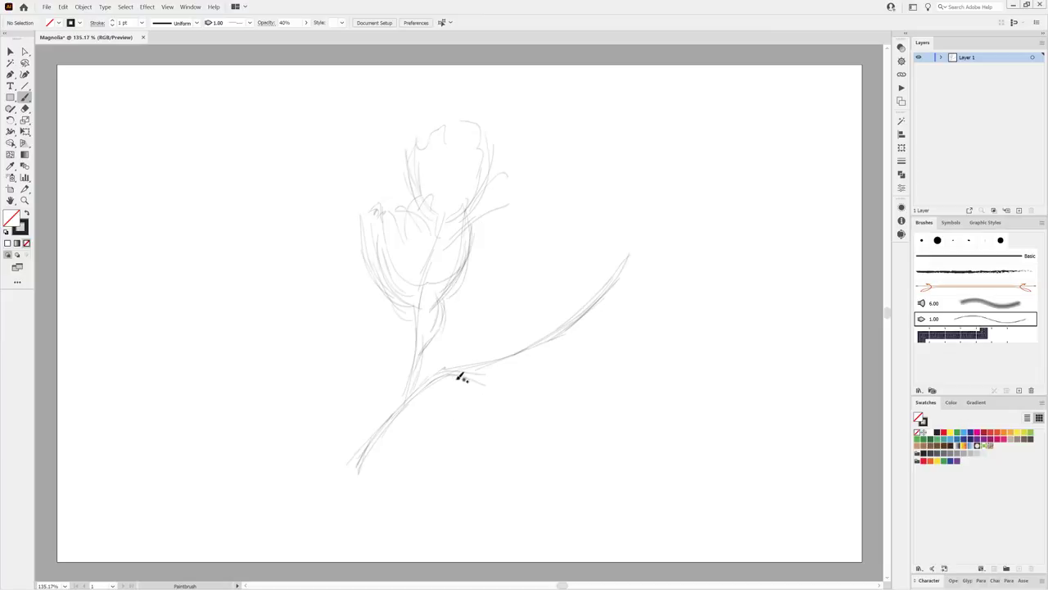
Draw a leaf's lower edge and redraw the right branch reaching further out.
mouse_move(447, 372)
mouse_down()
mouse_move(514, 365)
mouse_move(507, 261)
mouse_up()
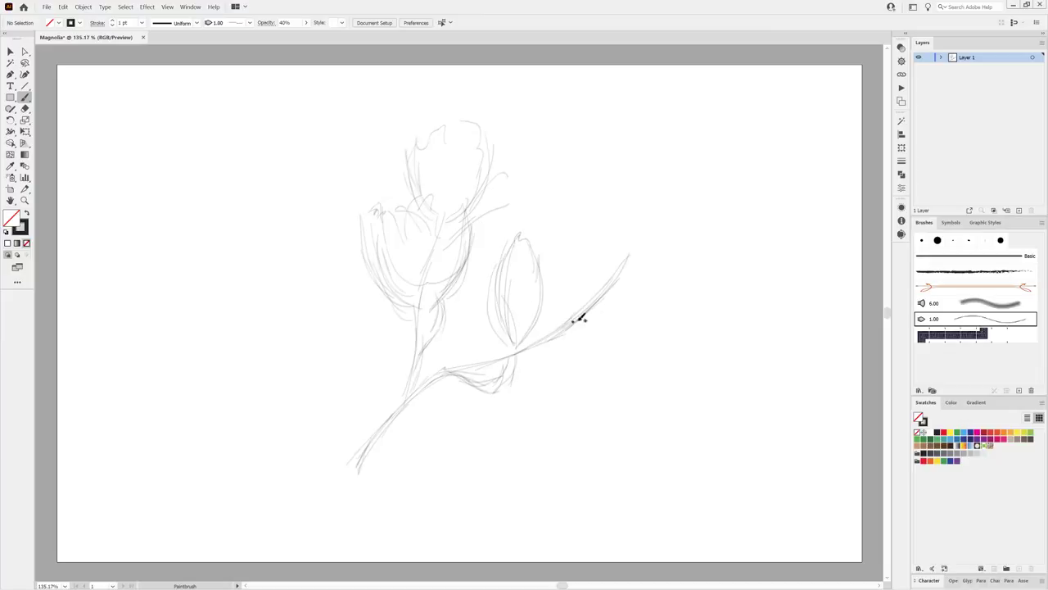
ctrl+click(627, 270)
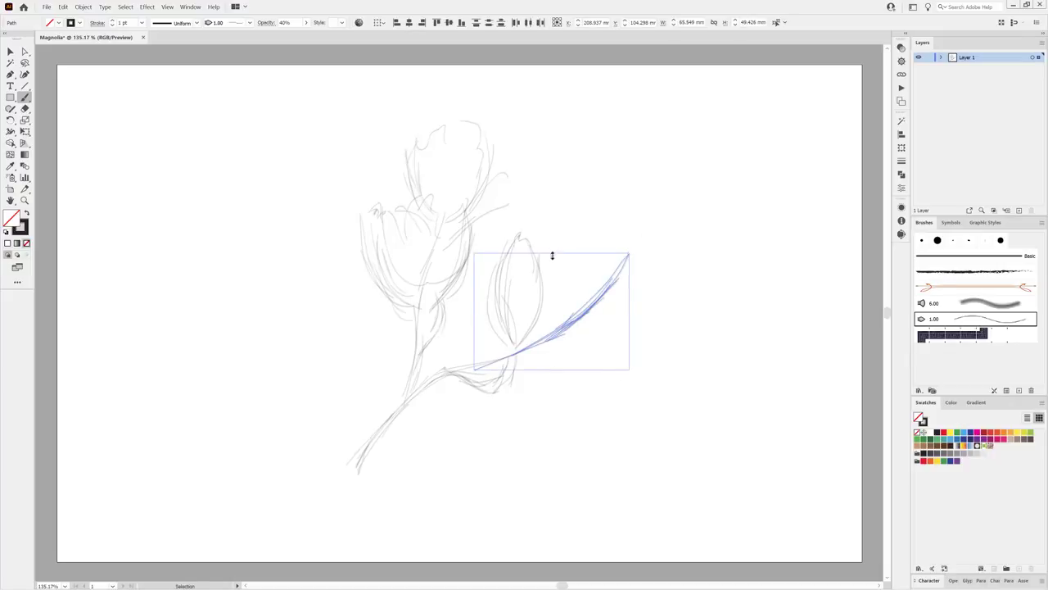
drag(565, 341, 641, 280)
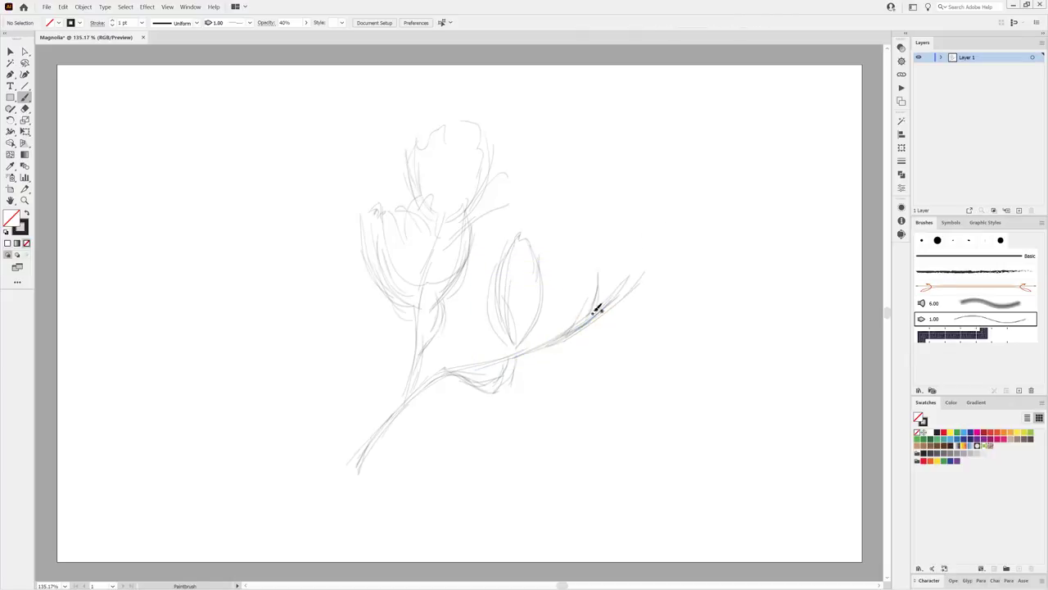
Draw a second open flower at the branch tip and thicken the upper stem with a twig.
drag(542, 182, 594, 279)
drag(629, 194, 602, 280)
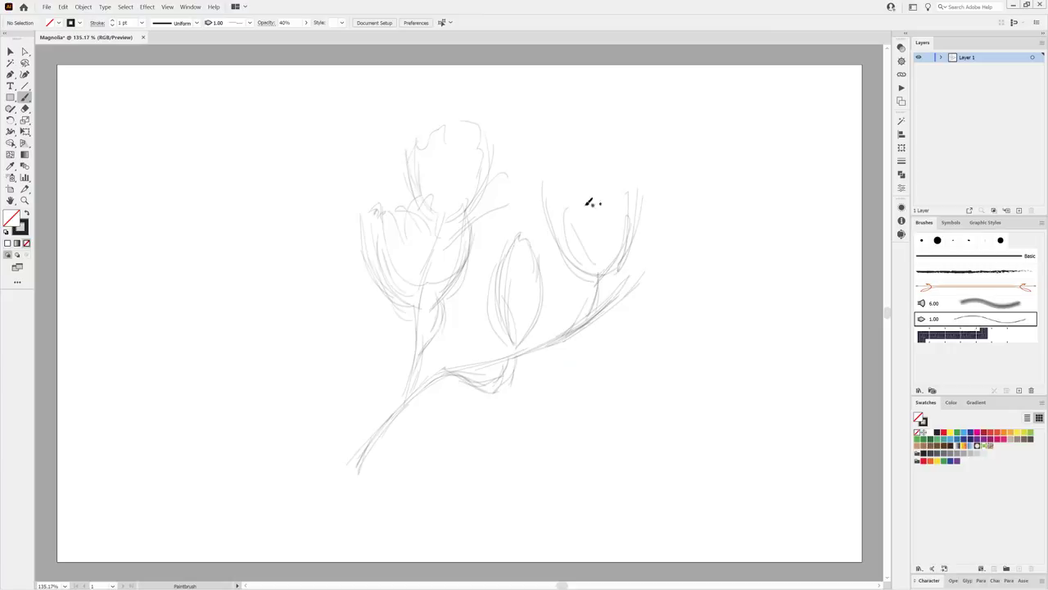
mouse_move(573, 195)
mouse_down()
mouse_move(627, 172)
mouse_move(632, 223)
mouse_up()
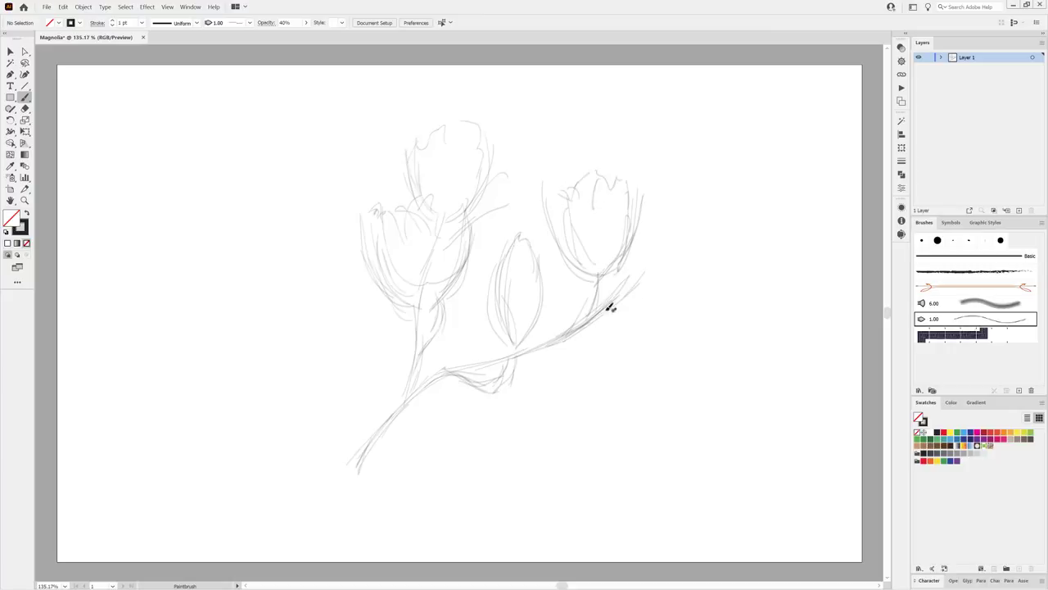
mouse_move(565, 344)
mouse_down()
mouse_move(661, 273)
mouse_move(631, 265)
mouse_move(655, 231)
mouse_up()
drag(624, 302, 688, 306)
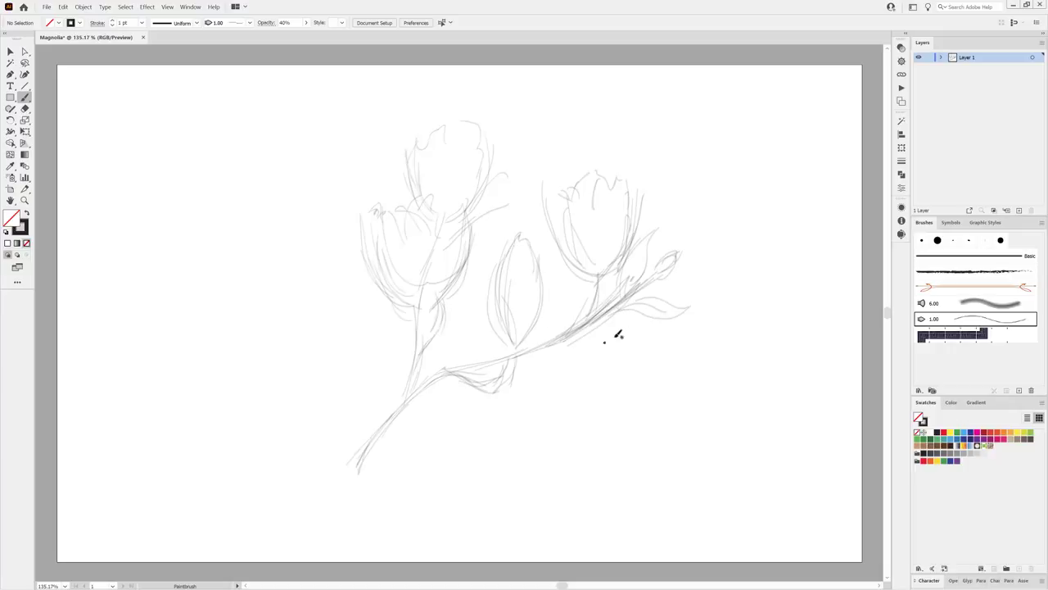
Add a leaf left of the lower stem, a new left bud, and central stem strokes.
drag(375, 419, 354, 362)
drag(334, 321, 375, 407)
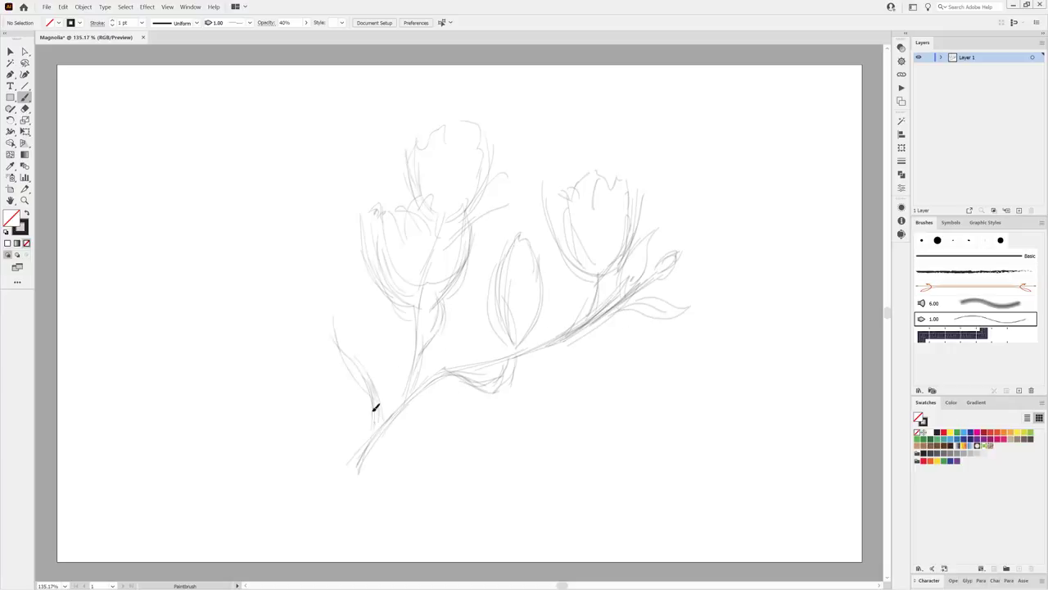
mouse_move(315, 321)
mouse_down()
mouse_move(297, 226)
mouse_move(341, 264)
mouse_move(299, 264)
mouse_move(326, 205)
mouse_up()
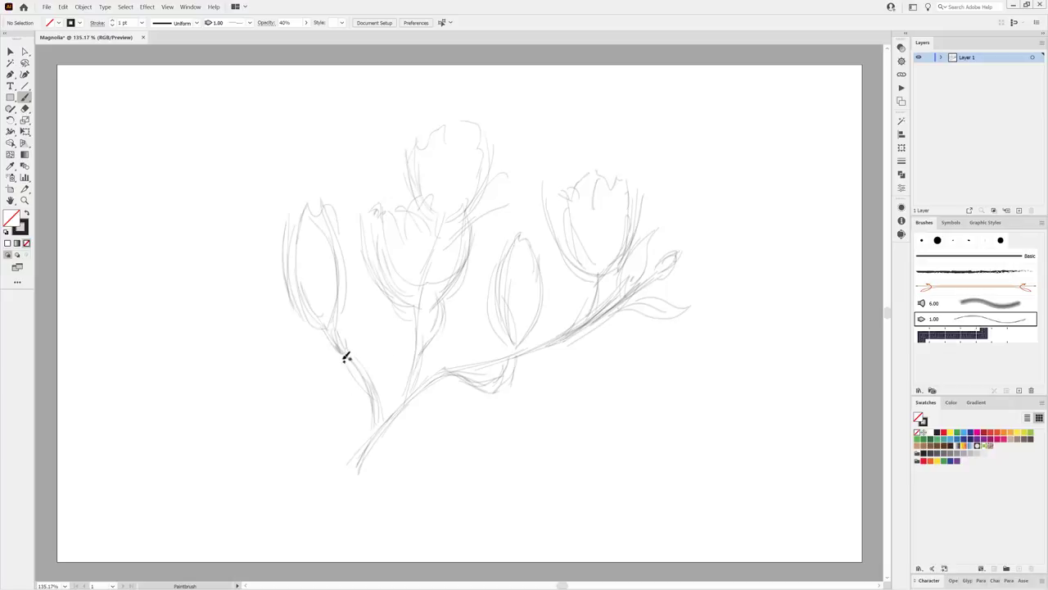
drag(420, 328, 426, 375)
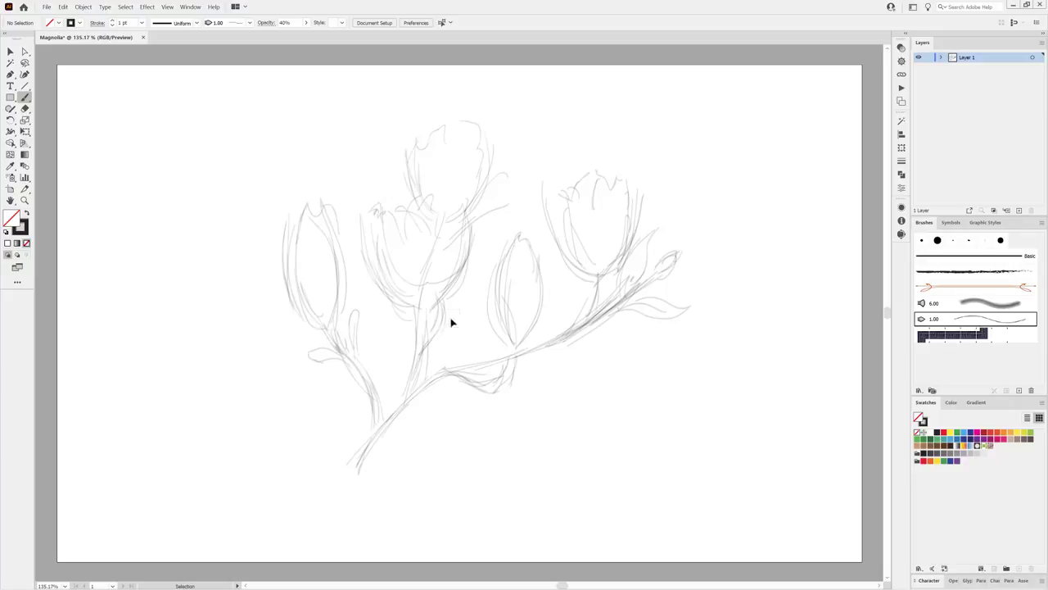
mouse_move(442, 291)
mouse_down()
mouse_move(424, 354)
mouse_move(573, 328)
mouse_up()
Strengthen the branch line, add the lower leaves, and select all of Layer 1.
drag(382, 415, 491, 430)
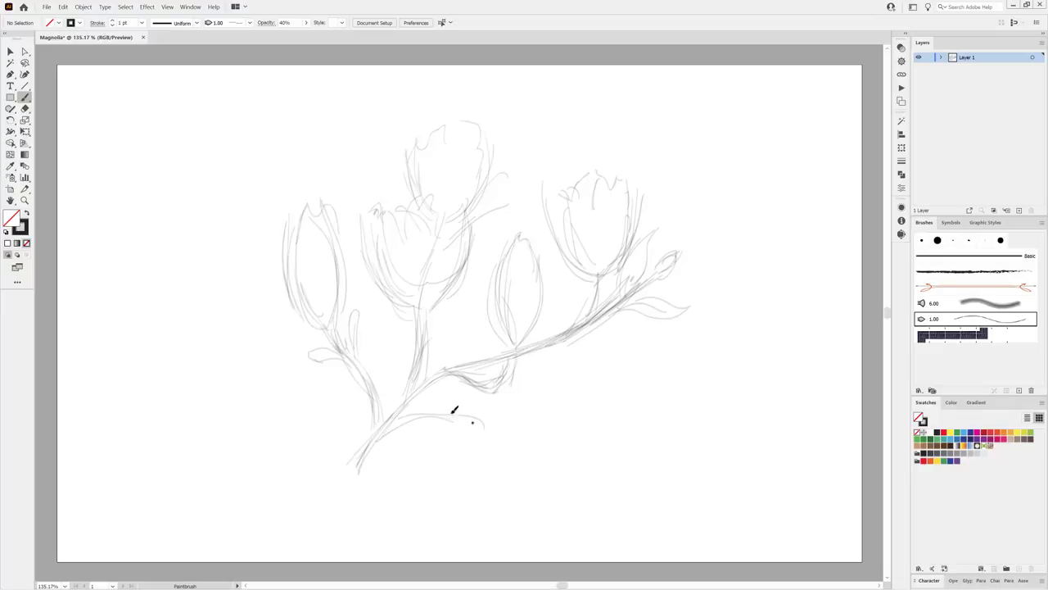
drag(378, 448, 424, 449)
mouse_move(491, 429)
mouse_down()
mouse_move(389, 442)
mouse_move(236, 393)
mouse_move(352, 447)
mouse_up()
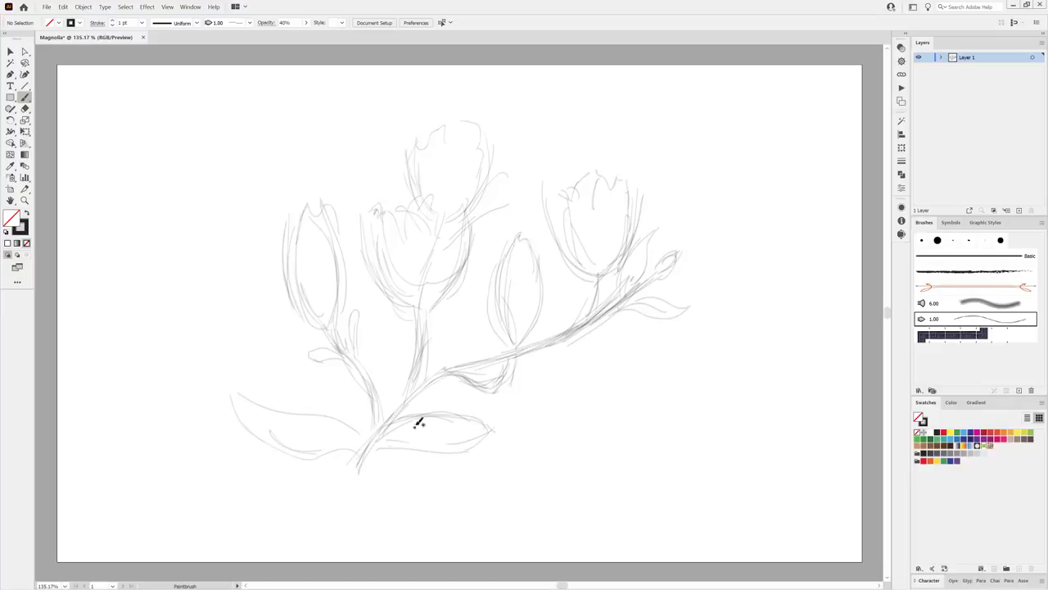
mouse_move(387, 397)
mouse_down()
mouse_move(406, 357)
mouse_move(381, 425)
mouse_up()
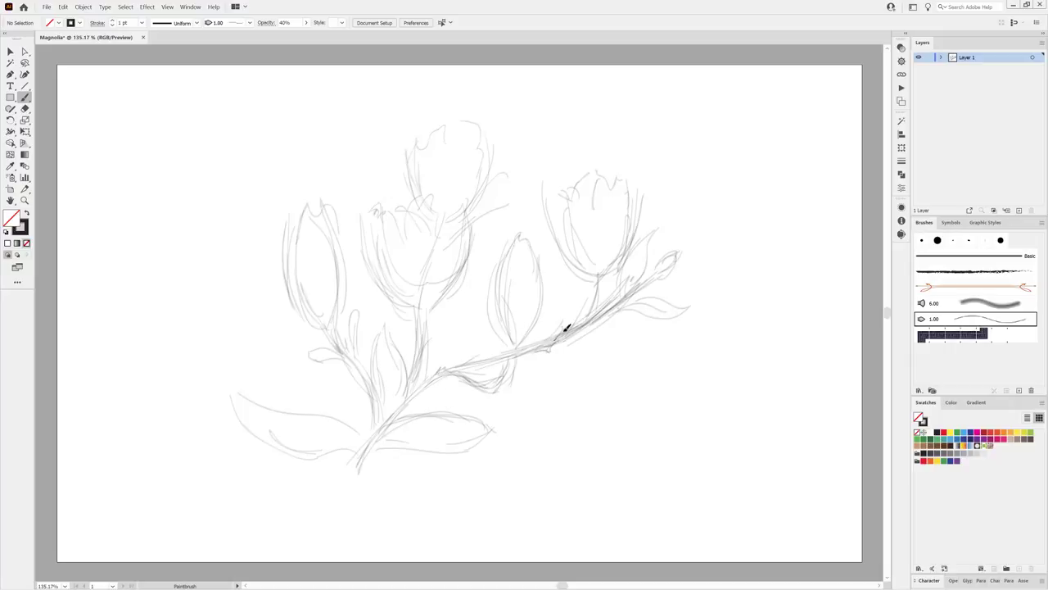
click(1032, 56)
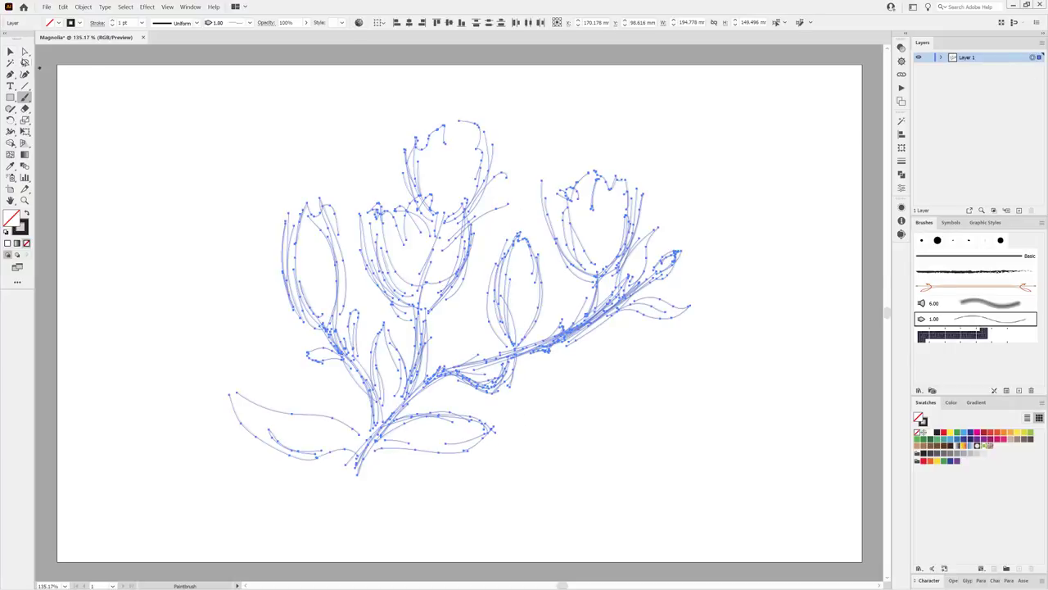
Shift the whole sketch slightly down and to the left.
key(v)
drag(463, 269, 451, 293)
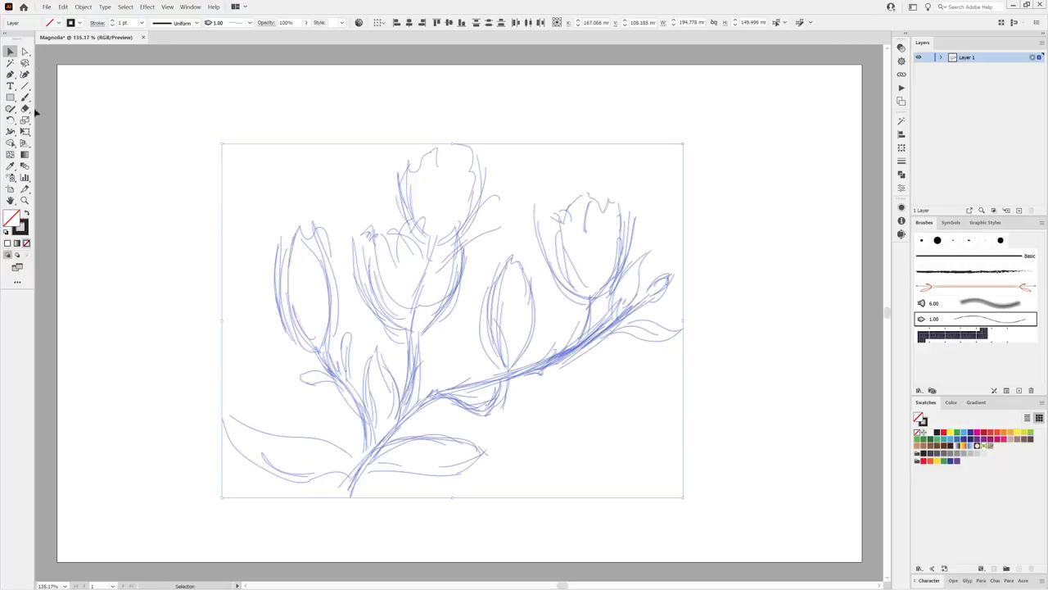
click(34, 112)
click(24, 97)
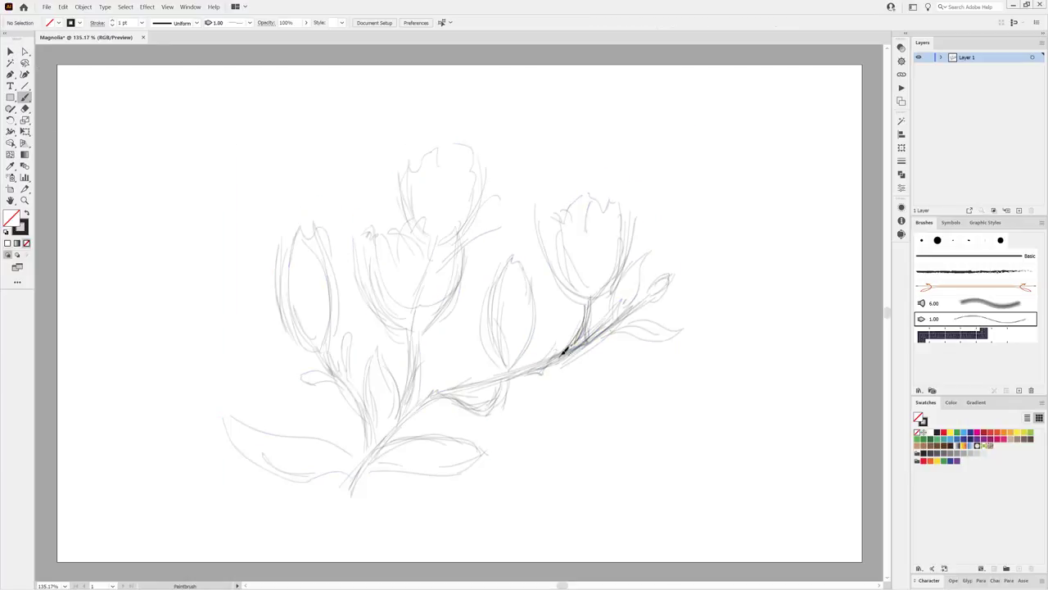
Trace darker strokes over the stem base, upper branch, central stem and left stem.
drag(416, 398, 331, 492)
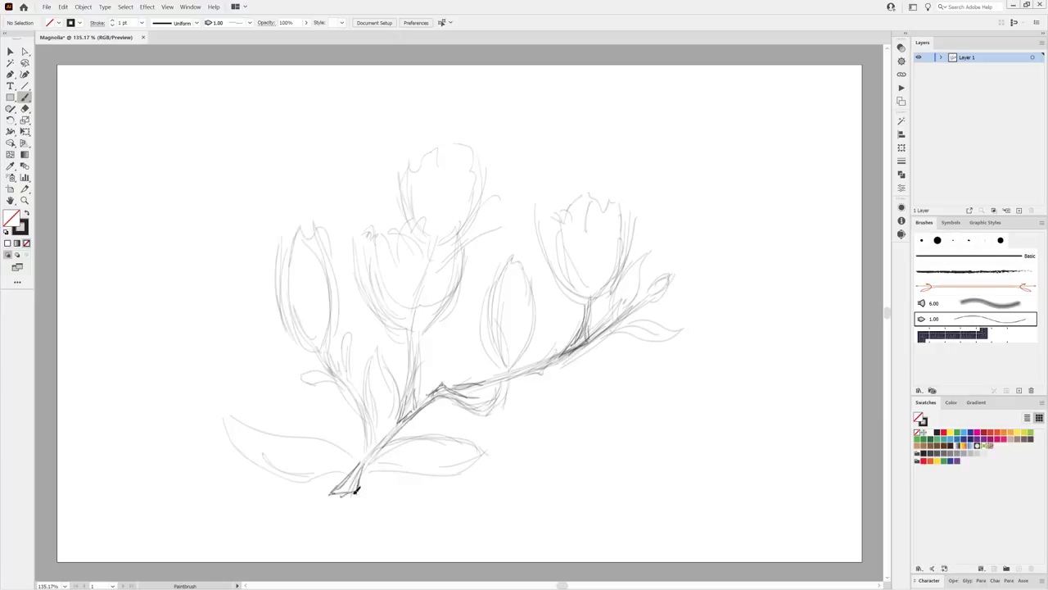
mouse_move(467, 393)
mouse_down()
mouse_move(546, 366)
mouse_move(651, 293)
mouse_up()
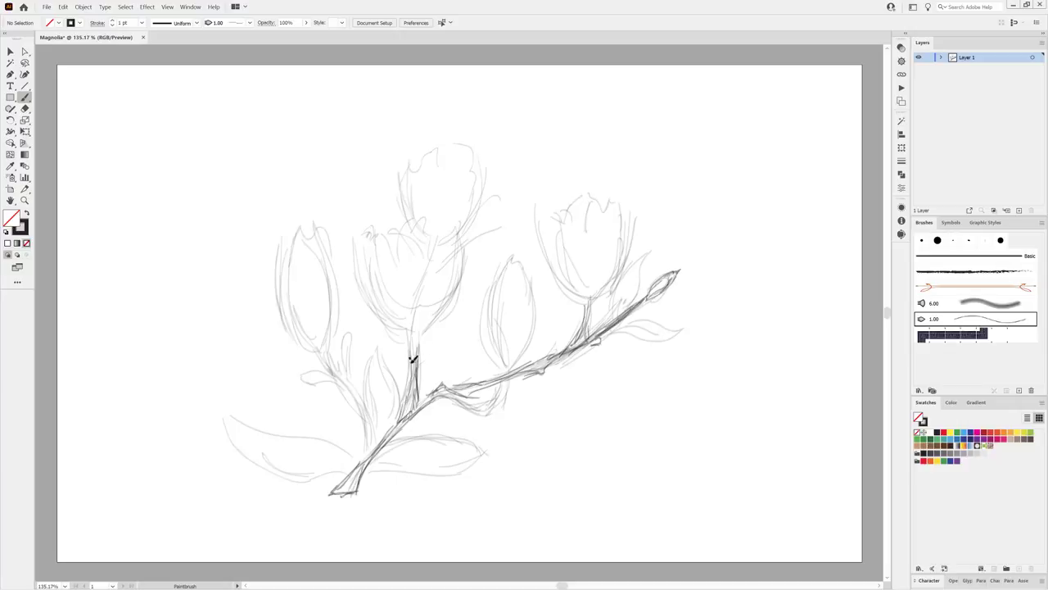
drag(414, 359, 399, 417)
drag(417, 358, 420, 330)
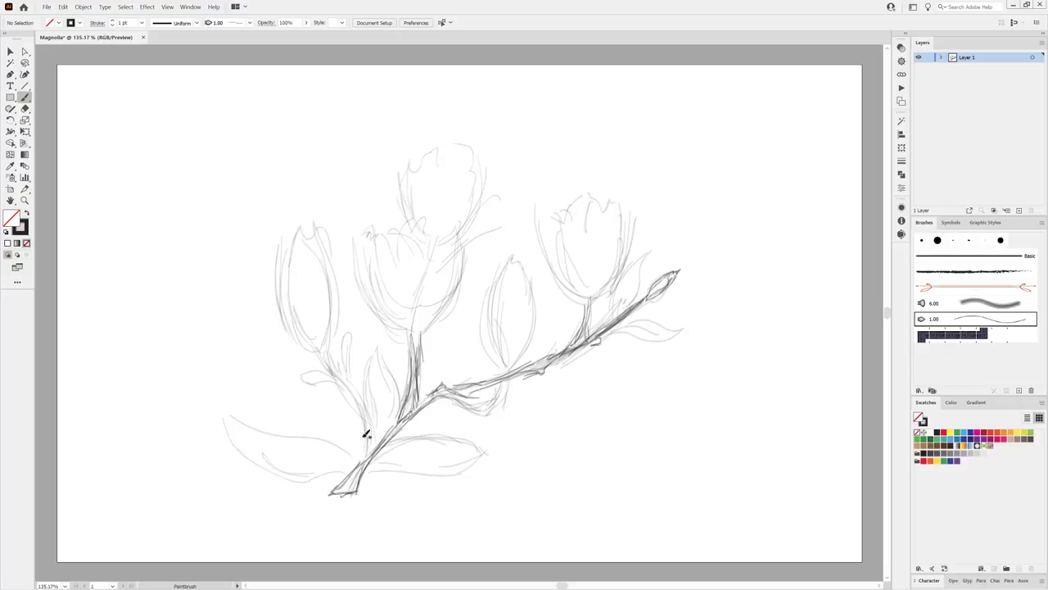
mouse_move(377, 434)
mouse_down()
mouse_move(332, 361)
mouse_move(366, 434)
mouse_up()
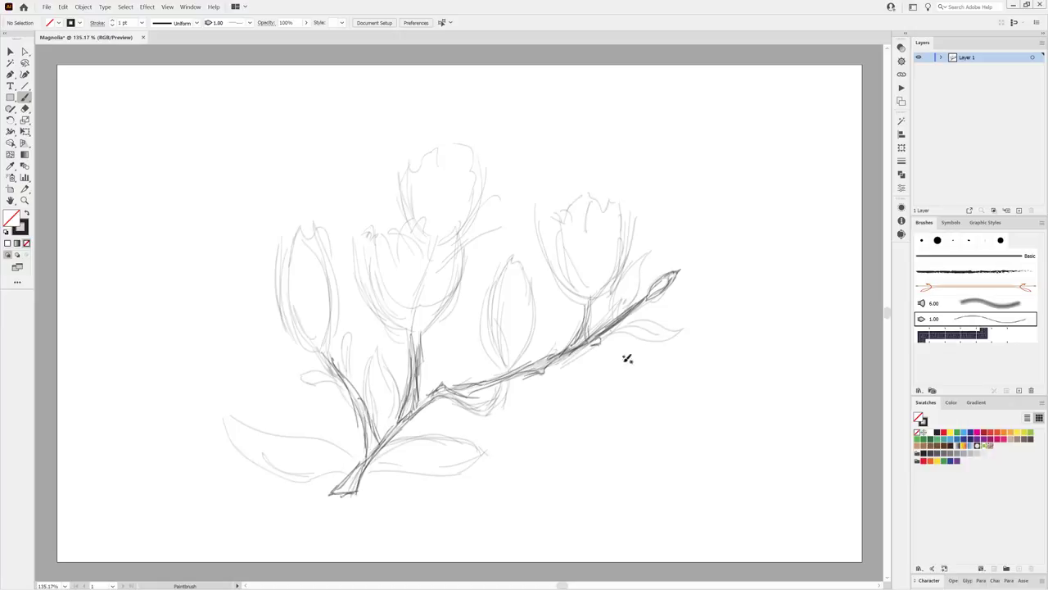
Open the Dagubi Watercolor Stamps brush library and enlarge its panel.
click(920, 390)
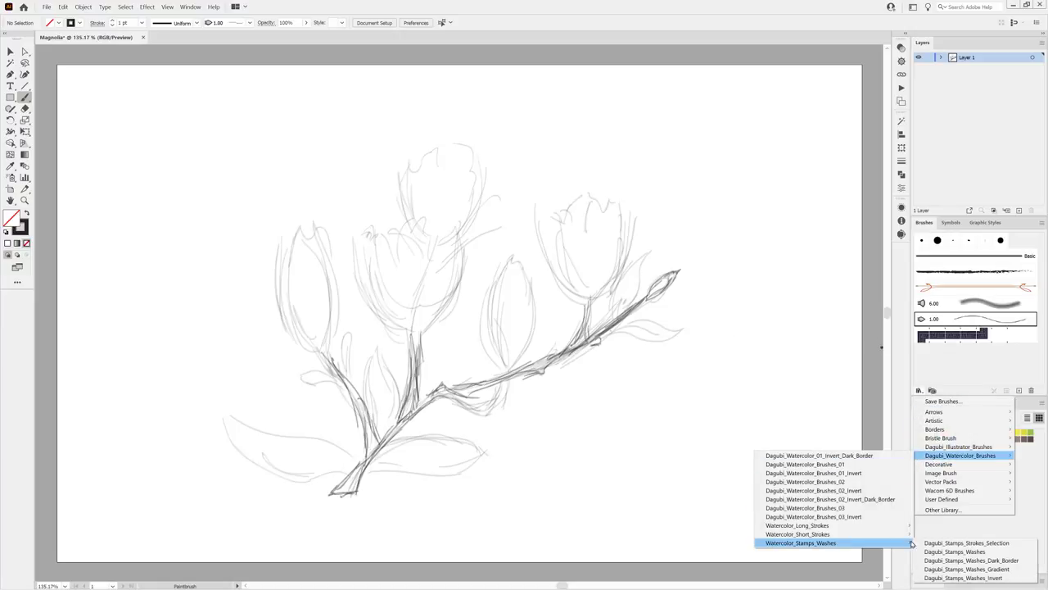
click(928, 543)
mouse_move(554, 341)
mouse_down()
mouse_move(830, 227)
mouse_move(827, 528)
mouse_up()
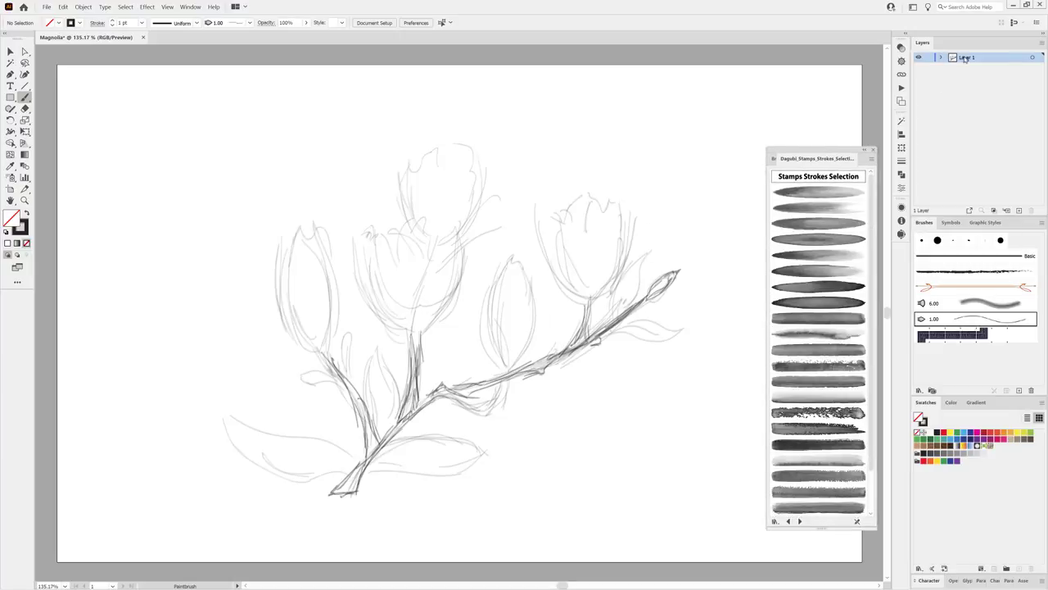
Fade the sketch to 33% opacity, add Layer 2, and pick a watercolor stamp brush.
click(1033, 56)
click(306, 22)
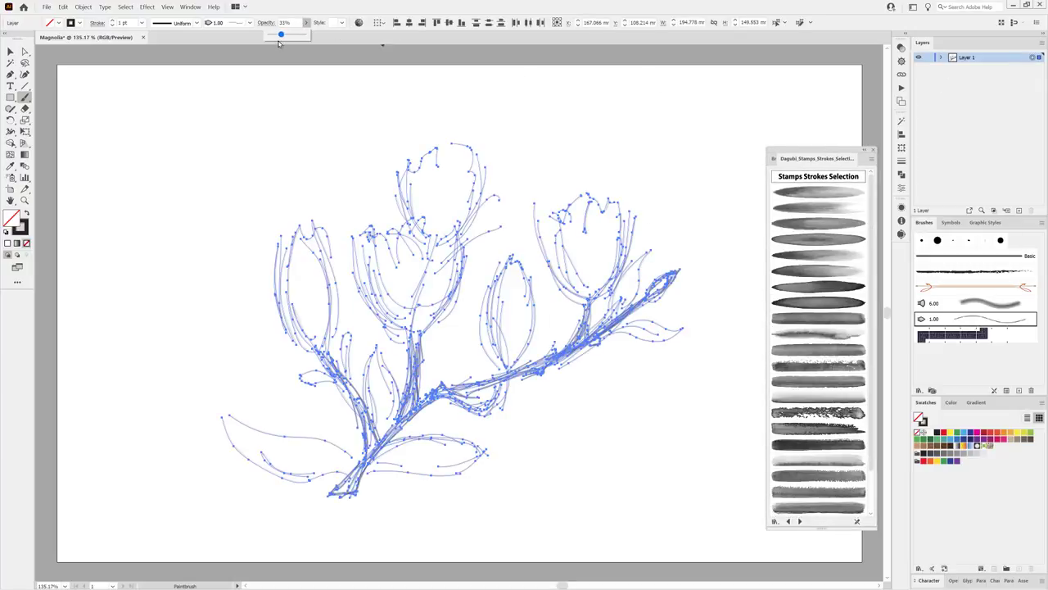
click(629, 197)
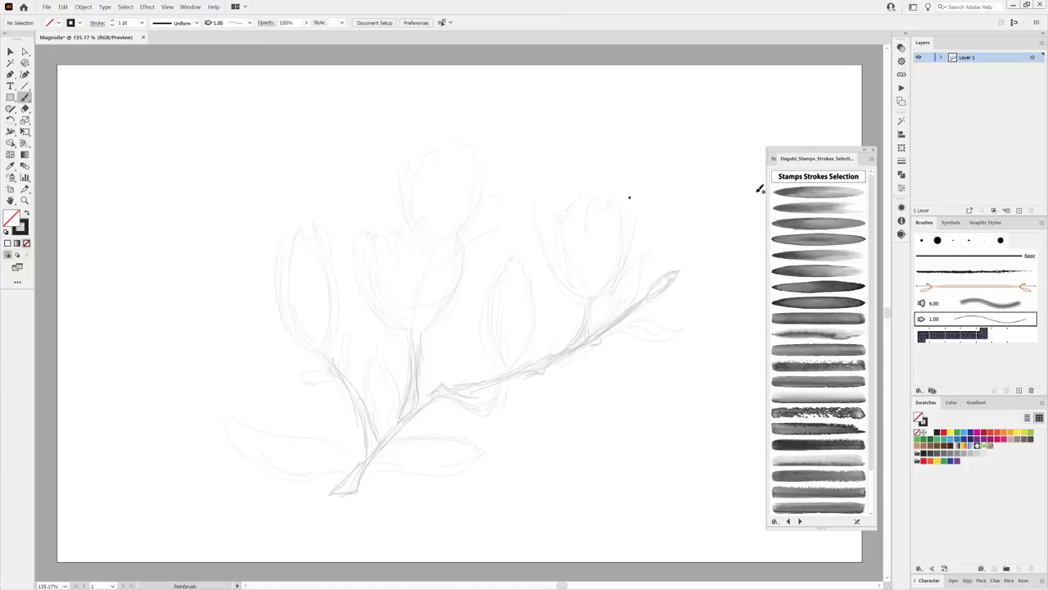
click(1019, 211)
click(825, 382)
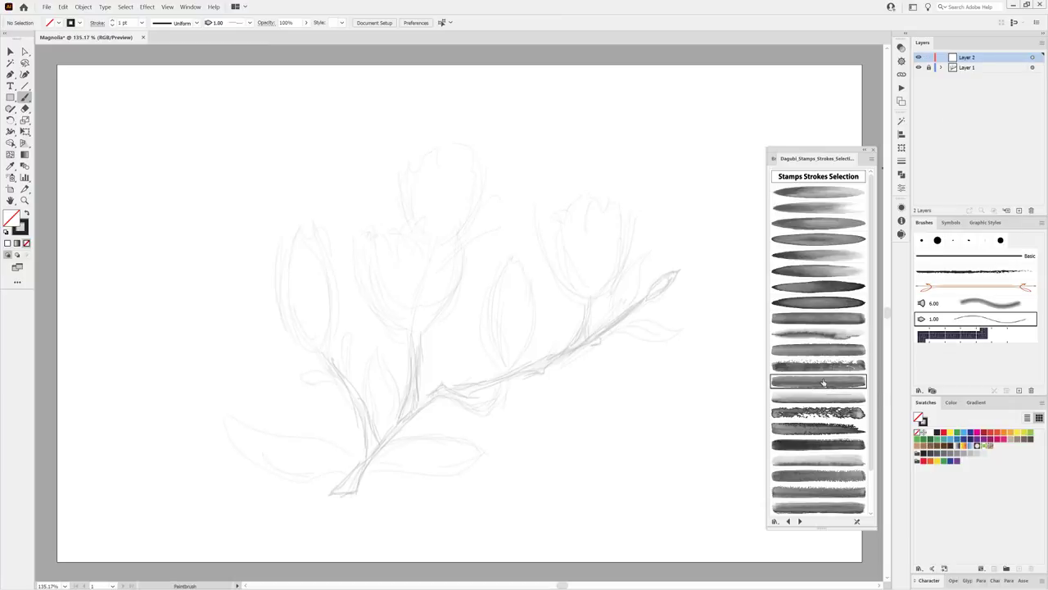
Set a brown 0.25 pt stroke with no fill and undo the test brush stroke.
click(920, 433)
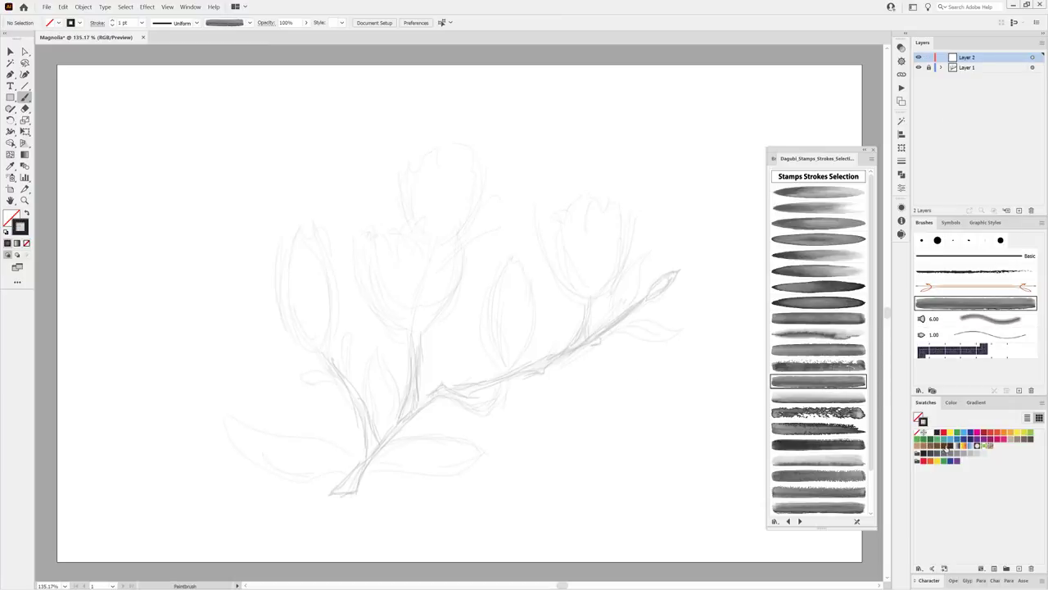
drag(630, 207, 394, 451)
click(142, 23)
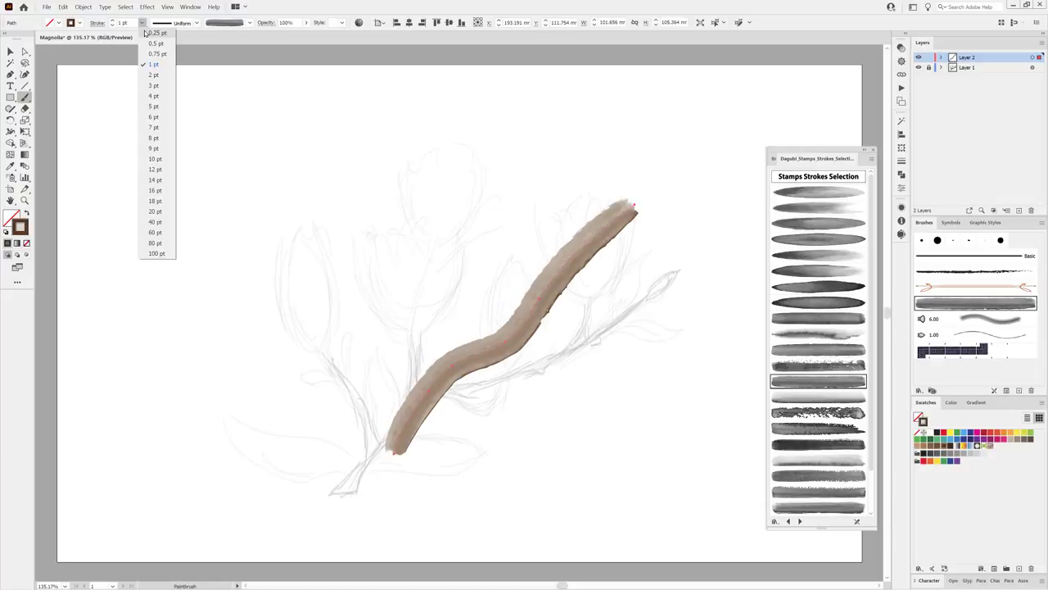
click(153, 31)
double_click(24, 97)
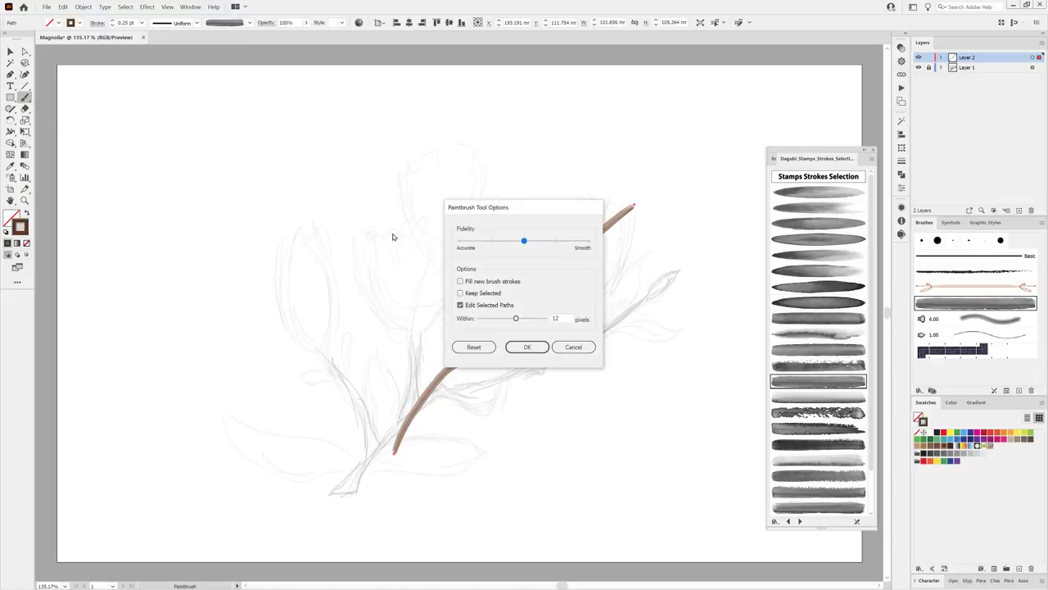
click(535, 347)
click(63, 7)
click(82, 19)
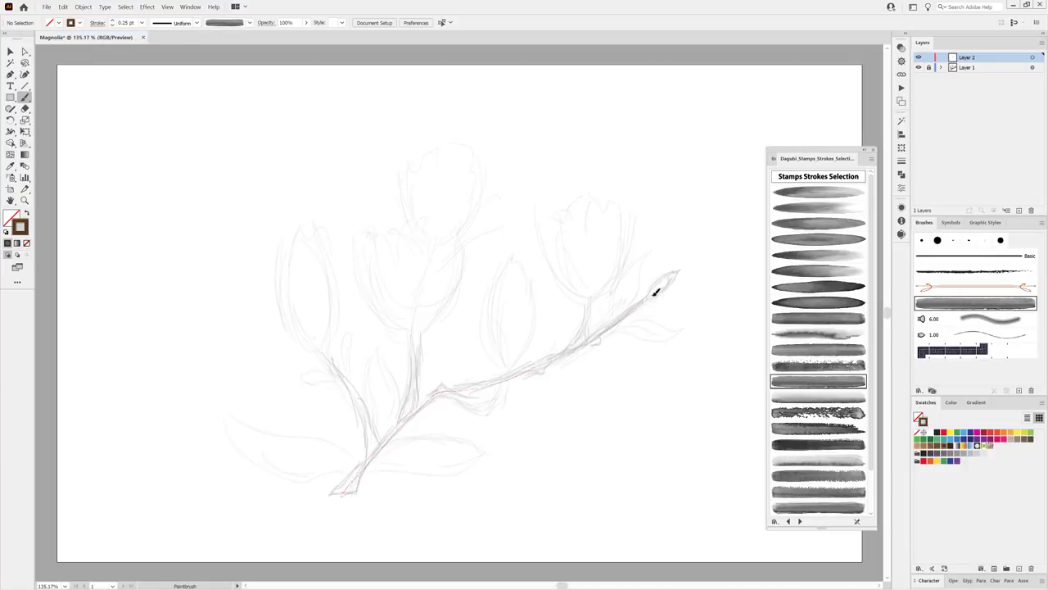
Paint the main branch, right twig, left side branch and central stem with stamp brushes.
drag(655, 291, 665, 284)
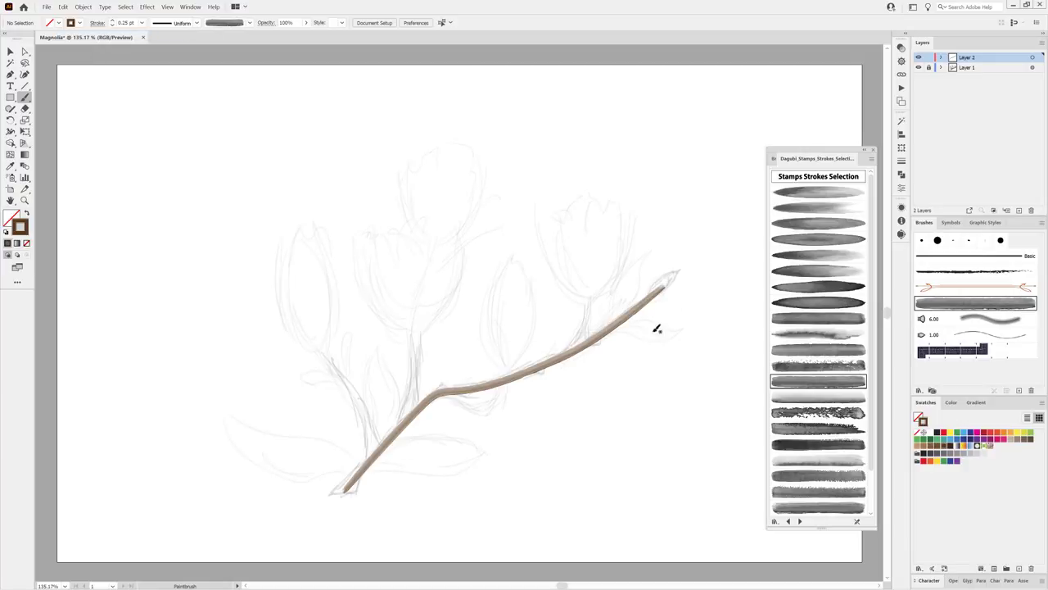
click(811, 351)
drag(593, 304, 591, 297)
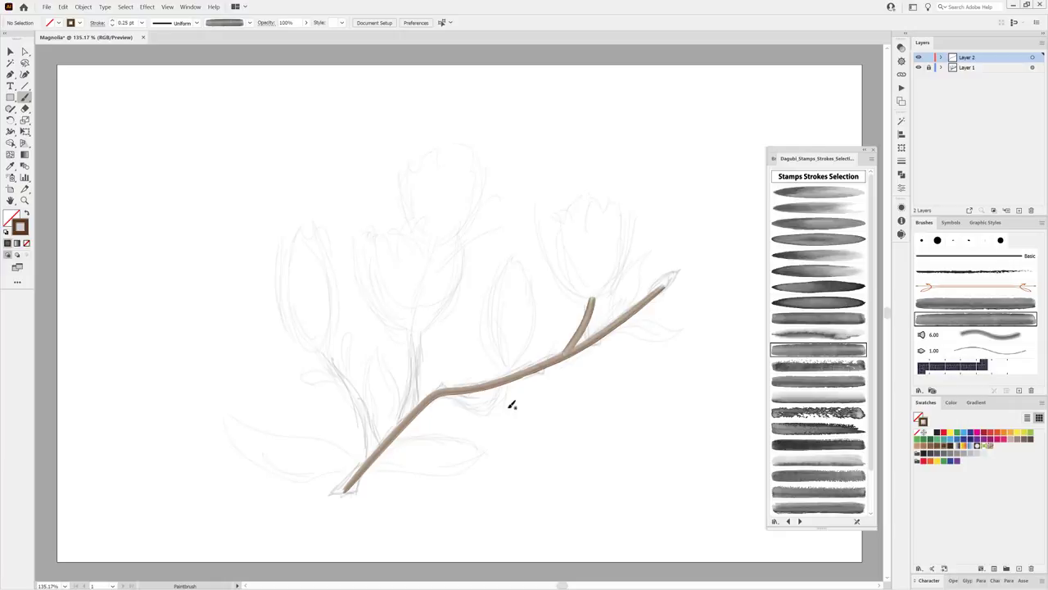
drag(324, 345, 321, 341)
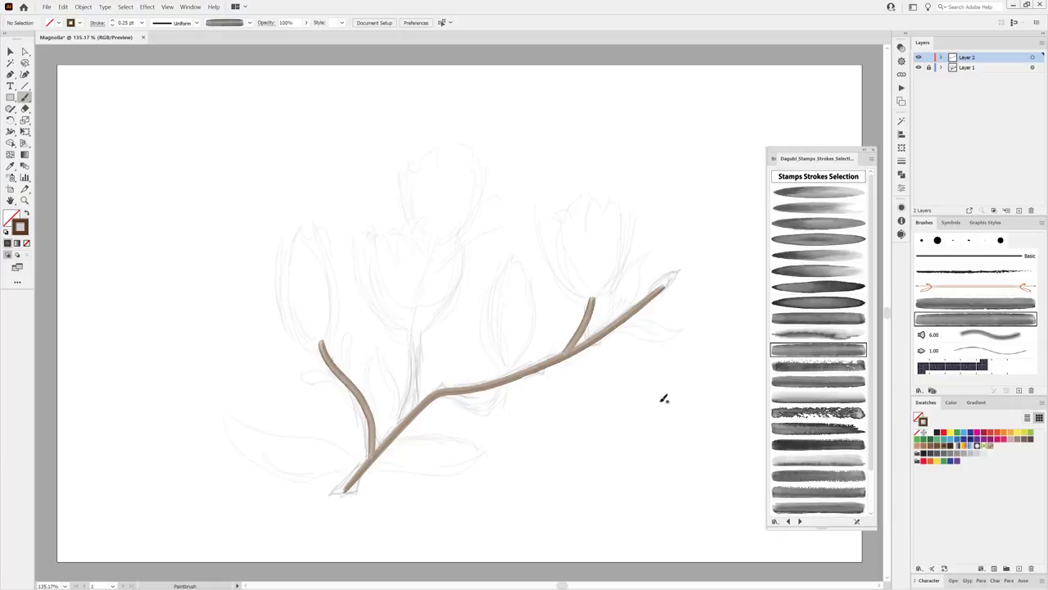
click(798, 444)
drag(416, 346, 436, 252)
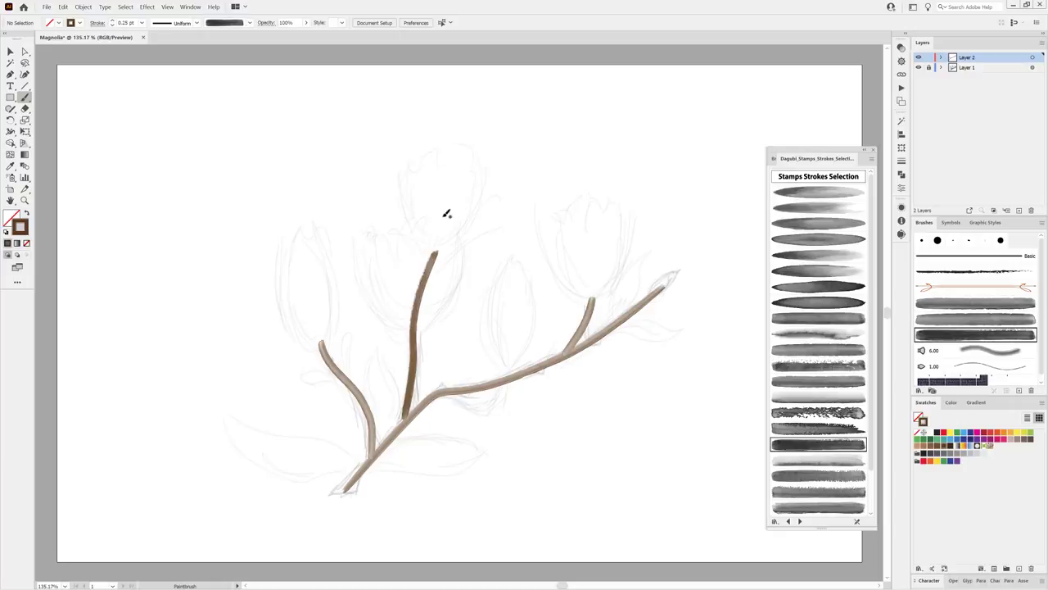
Paint a stroke dipping below the main branch with the last stamp brush.
scroll(858, 445, down, 3)
scroll(858, 445, down, 3)
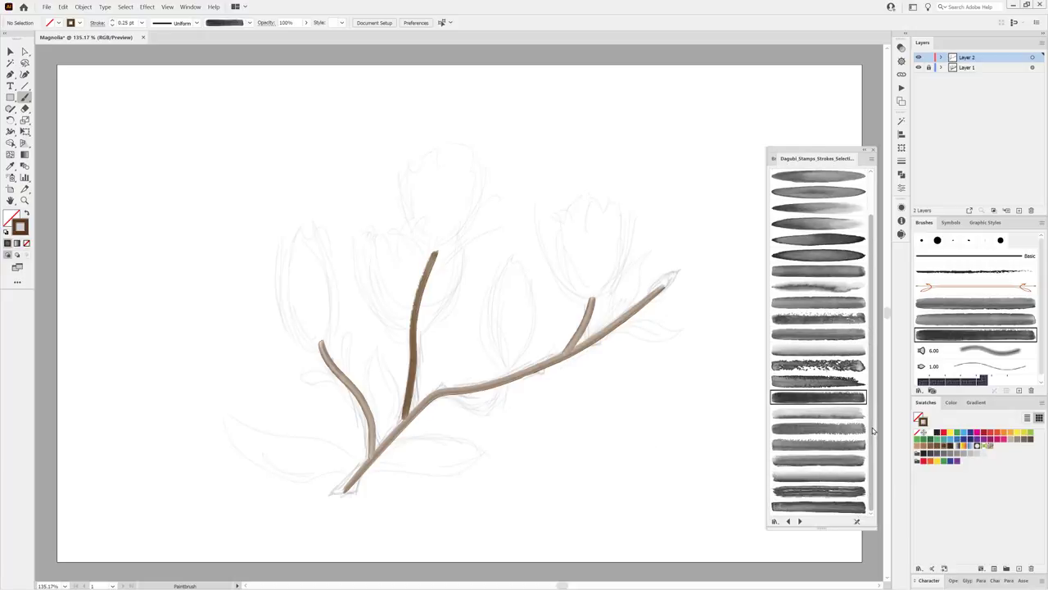
click(819, 507)
drag(494, 407, 505, 365)
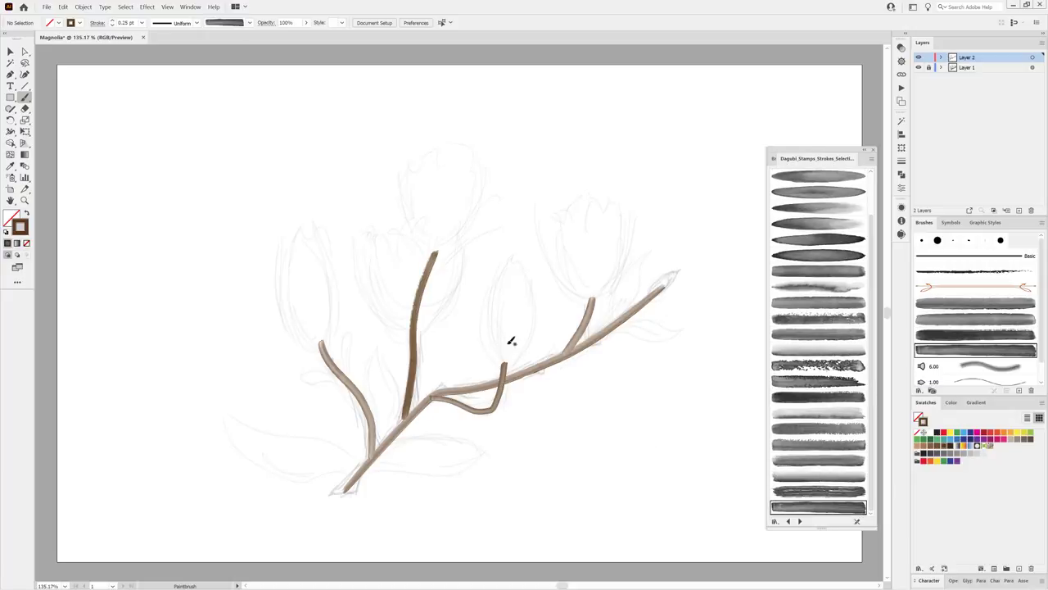
Thicken the stroke to 0.5 pt and make the main branch slightly heavier.
click(112, 24)
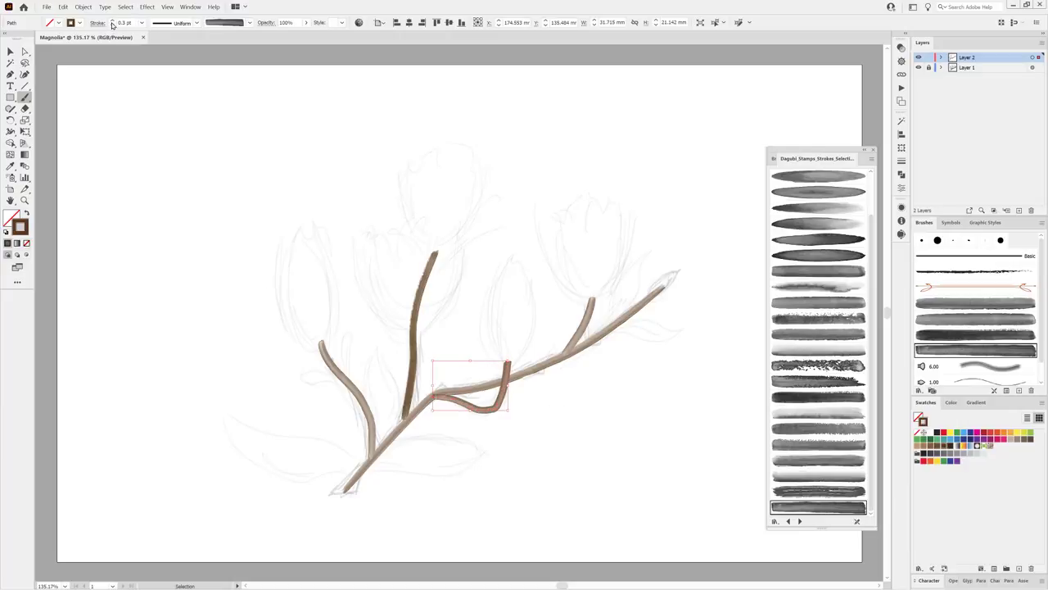
ctrl+click(583, 465)
scroll(598, 448, up, 1)
ctrl+click(625, 327)
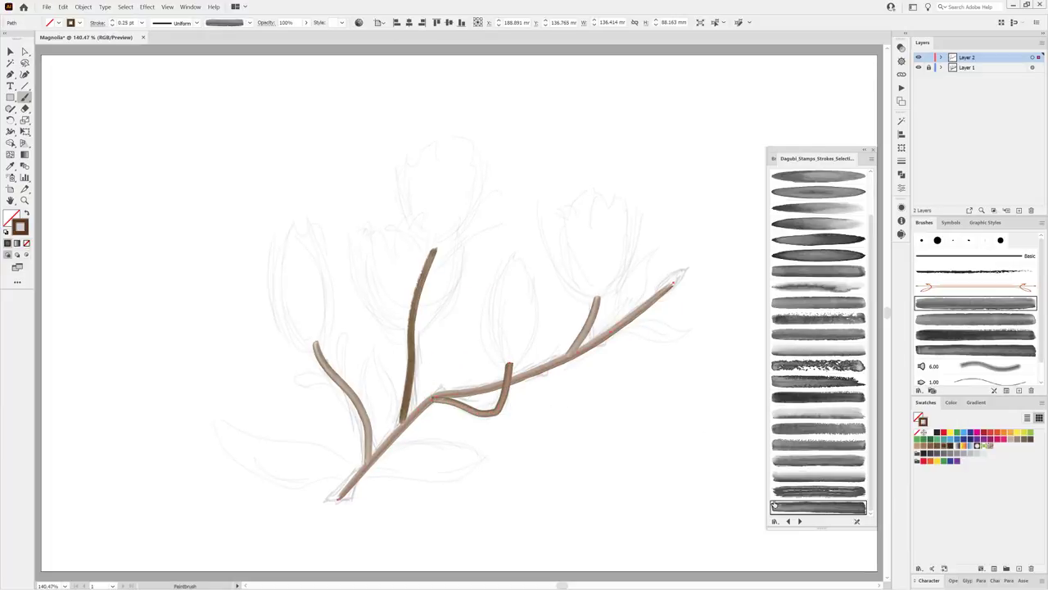
click(113, 20)
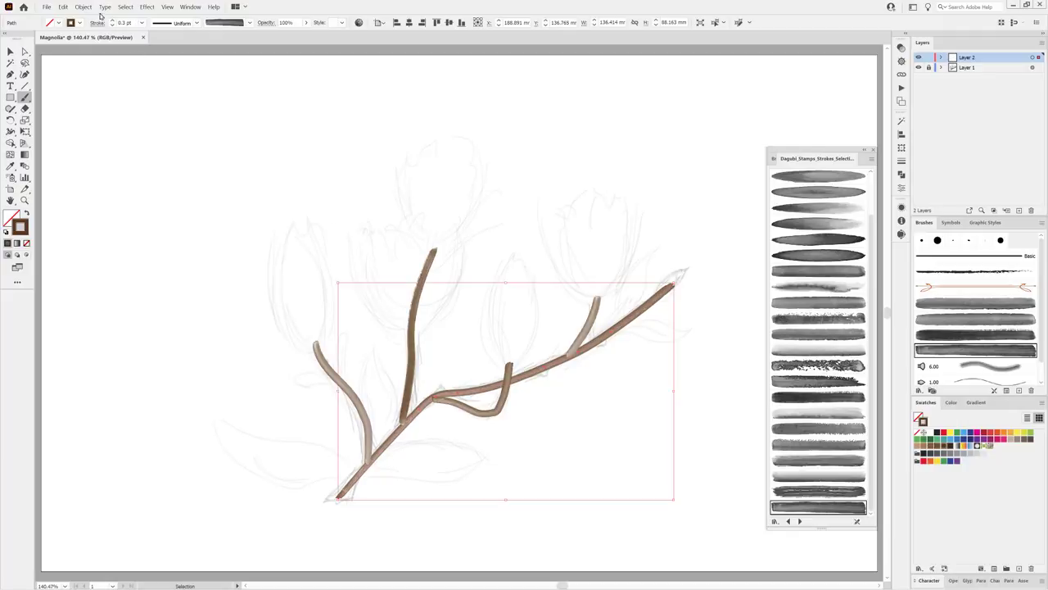
ctrl+click(409, 204)
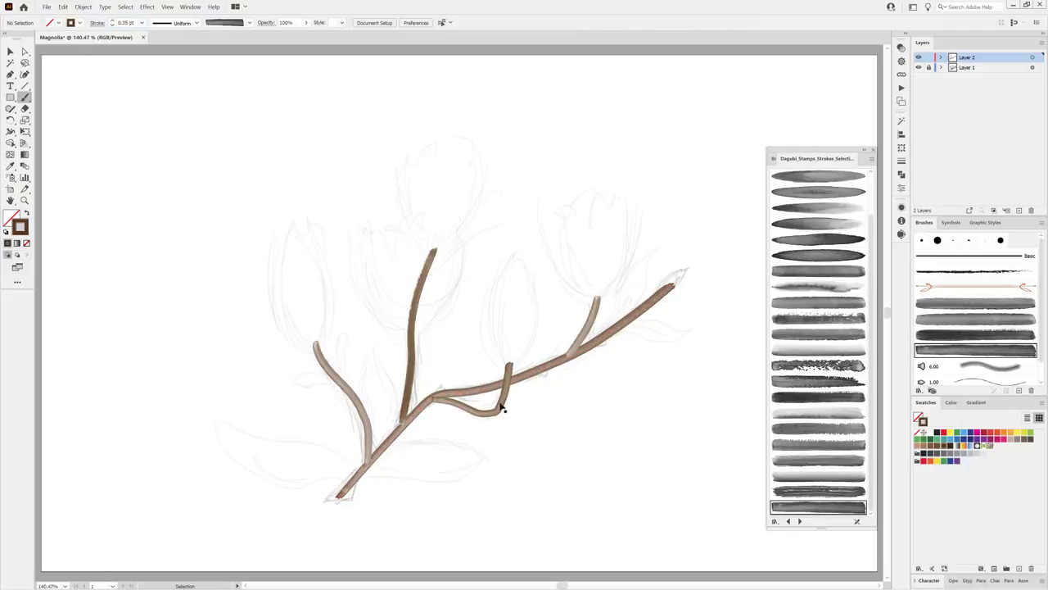
Switch the dipping stroke to another stamp brush and select all branch strokes.
ctrl+click(501, 406)
click(829, 271)
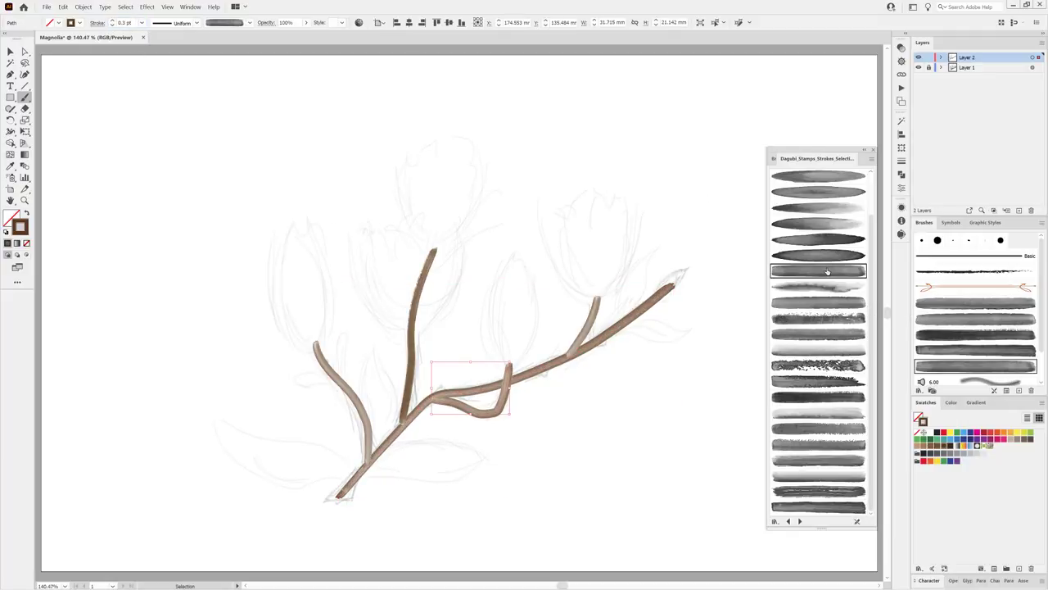
click(142, 22)
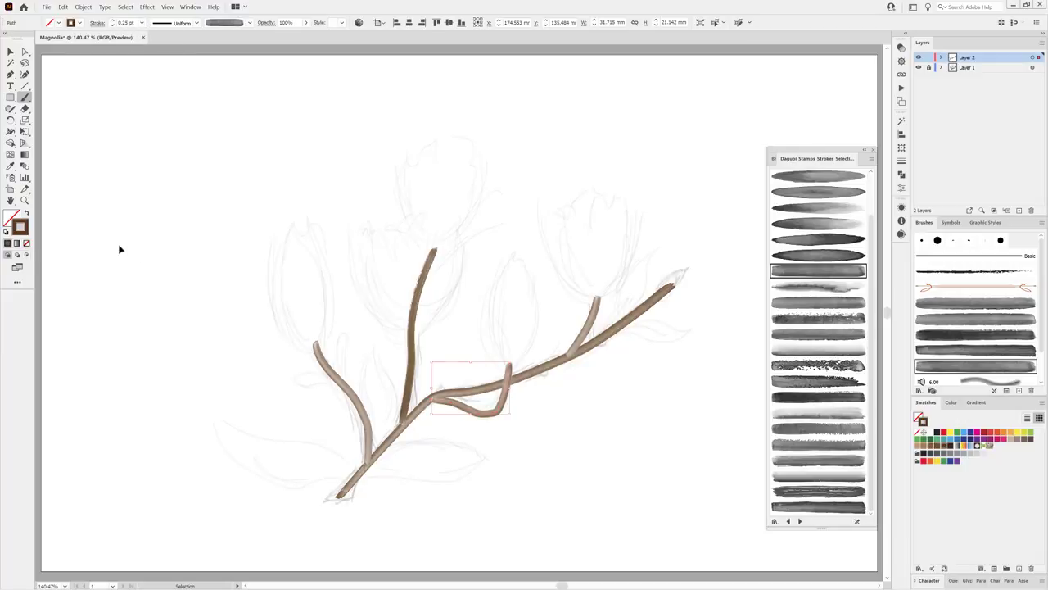
key(ctrl+a)
Expand the branch brush strokes into shapes and zoom in on the branches.
click(63, 6)
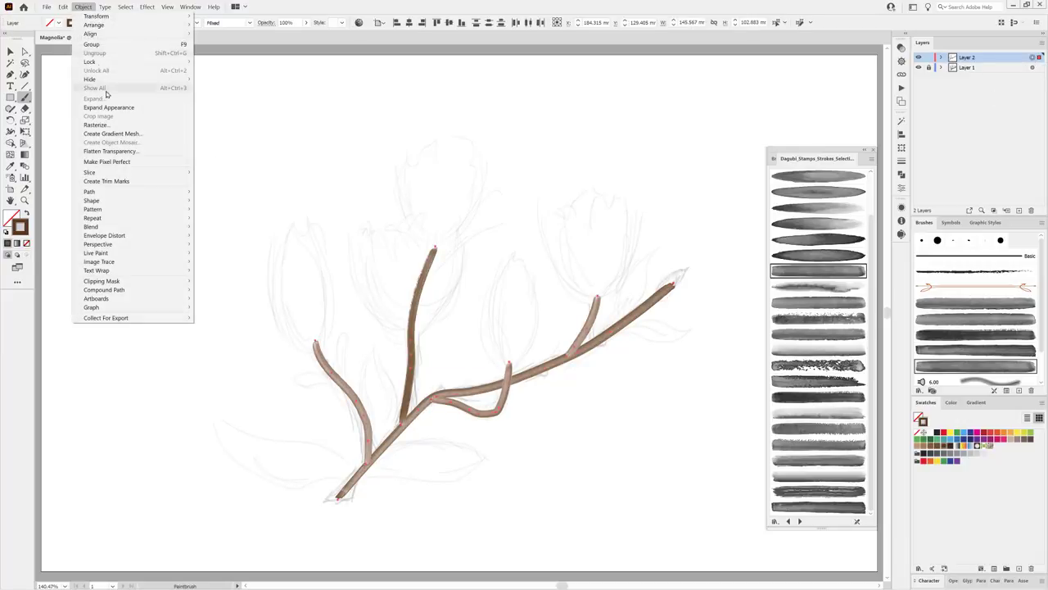
click(106, 107)
mouse_move(452, 383)
mouse_down()
mouse_move(529, 455)
mouse_move(549, 374)
mouse_up()
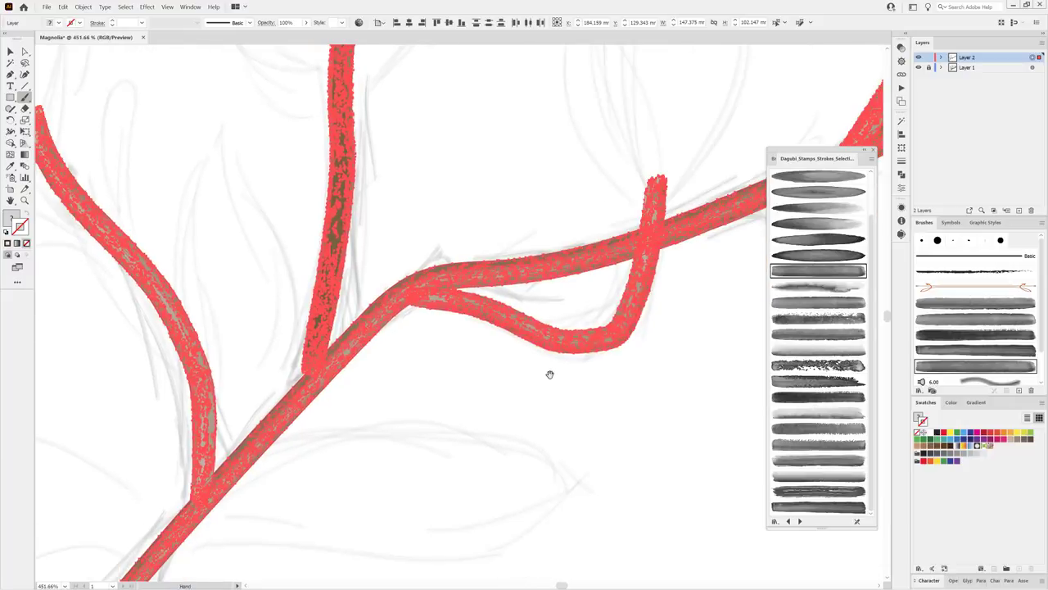
click(115, 112)
Choose the Warp tool and confirm its settings.
drag(10, 131, 51, 135)
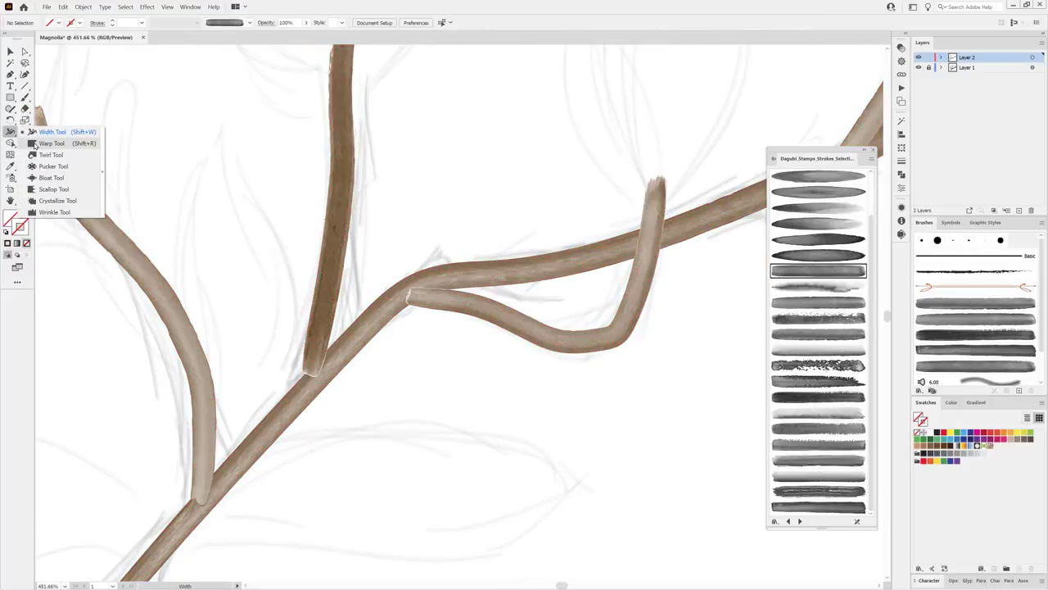
double_click(11, 131)
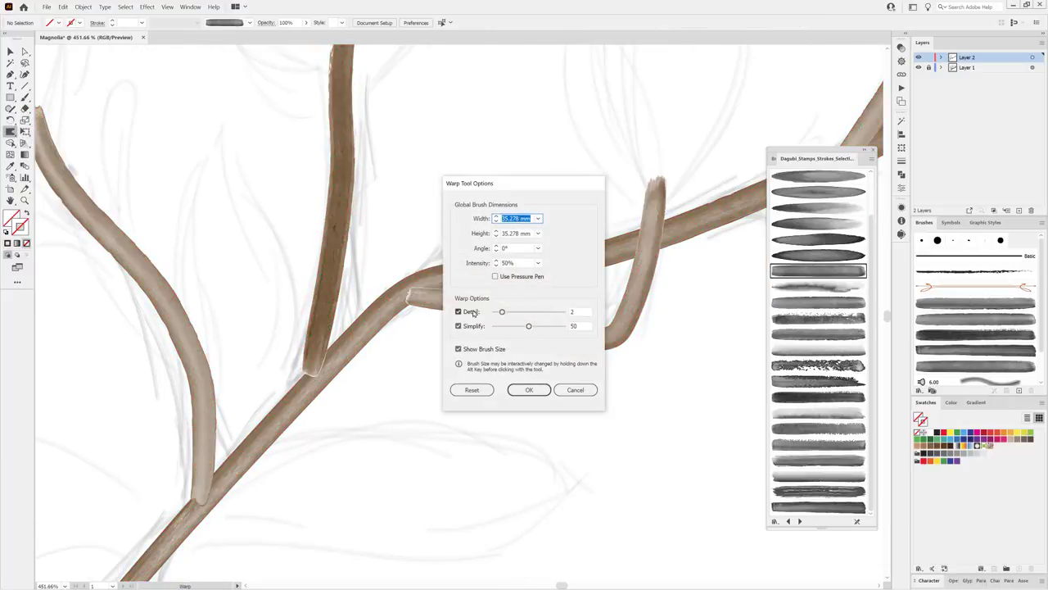
click(529, 390)
scroll(541, 368, down, 3)
Shrink the warp brush and reshape the branch's base tip.
scroll(496, 346, up, 3)
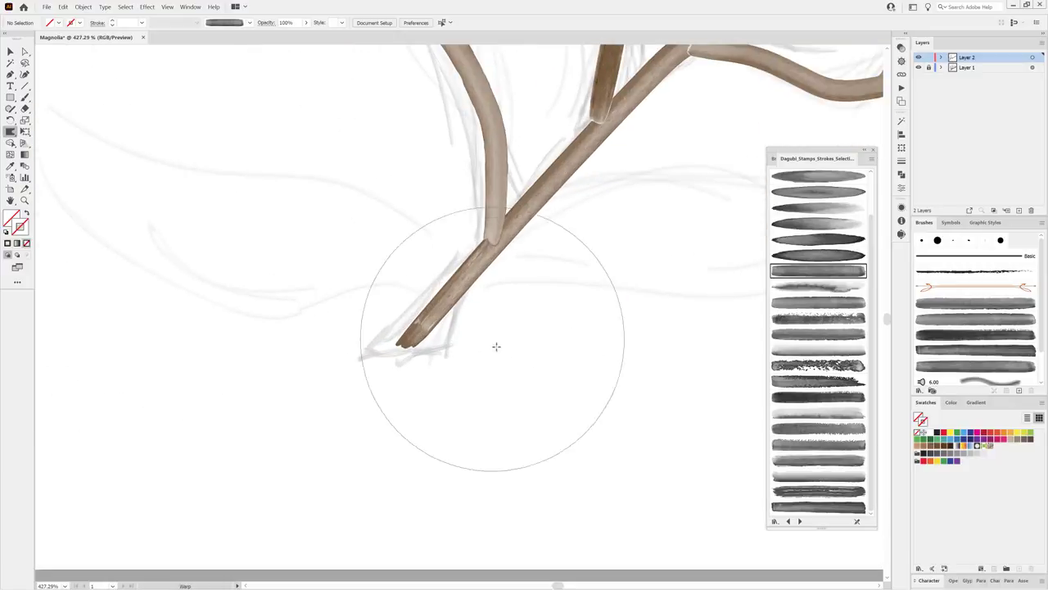
drag(496, 347, 459, 416)
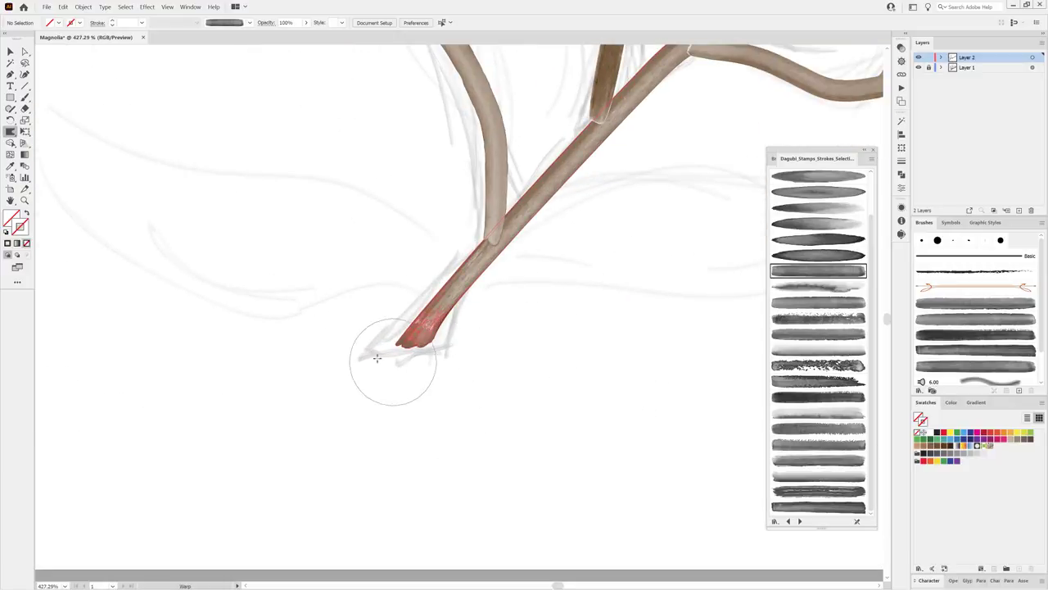
drag(376, 357, 386, 304)
scroll(496, 330, down, 1)
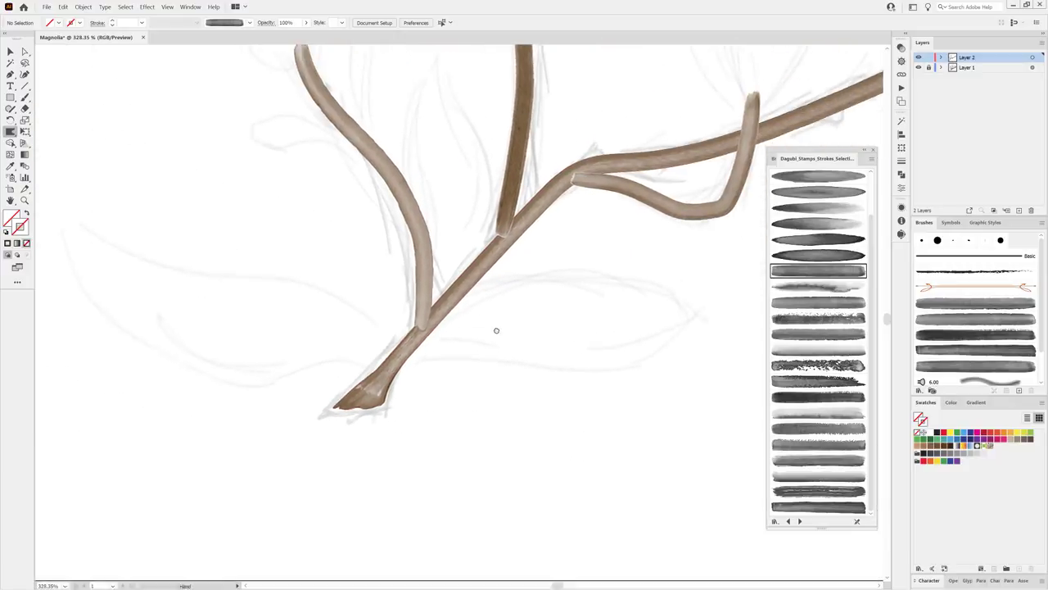
scroll(496, 330, down, 1)
Select the left side branch, hide its edges, and warp it into shape.
click(10, 50)
click(348, 205)
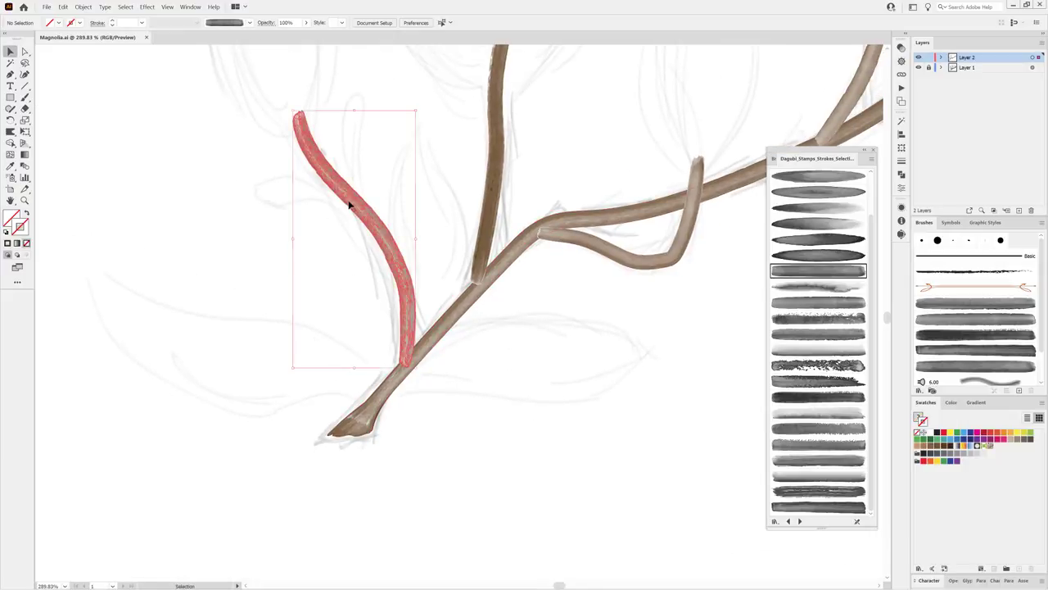
click(167, 7)
click(196, 172)
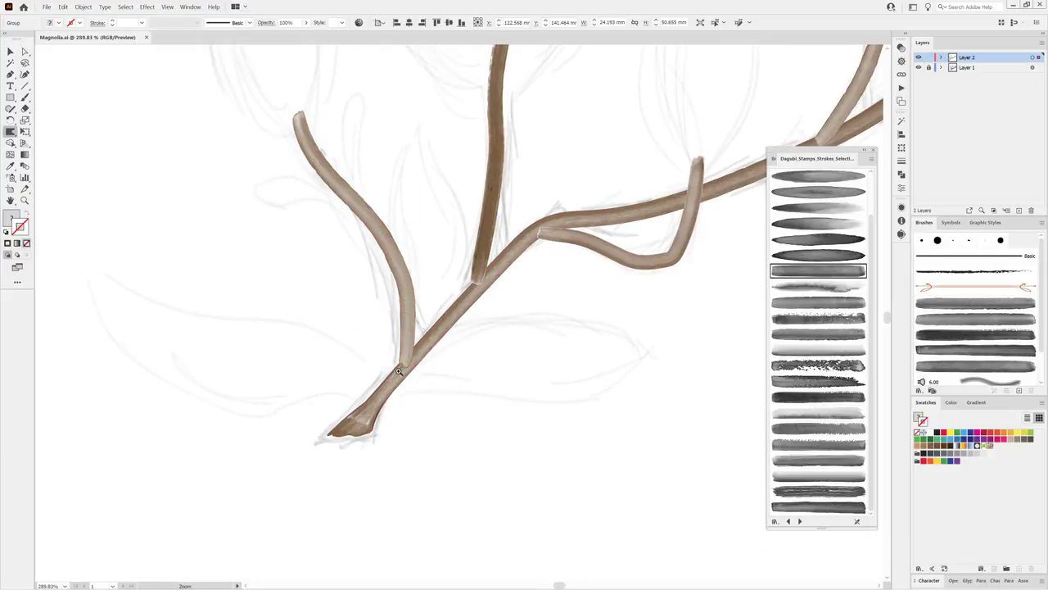
scroll(399, 371, up, 3)
drag(443, 360, 426, 327)
mouse_move(445, 385)
mouse_down()
mouse_move(449, 339)
mouse_move(400, 300)
mouse_up()
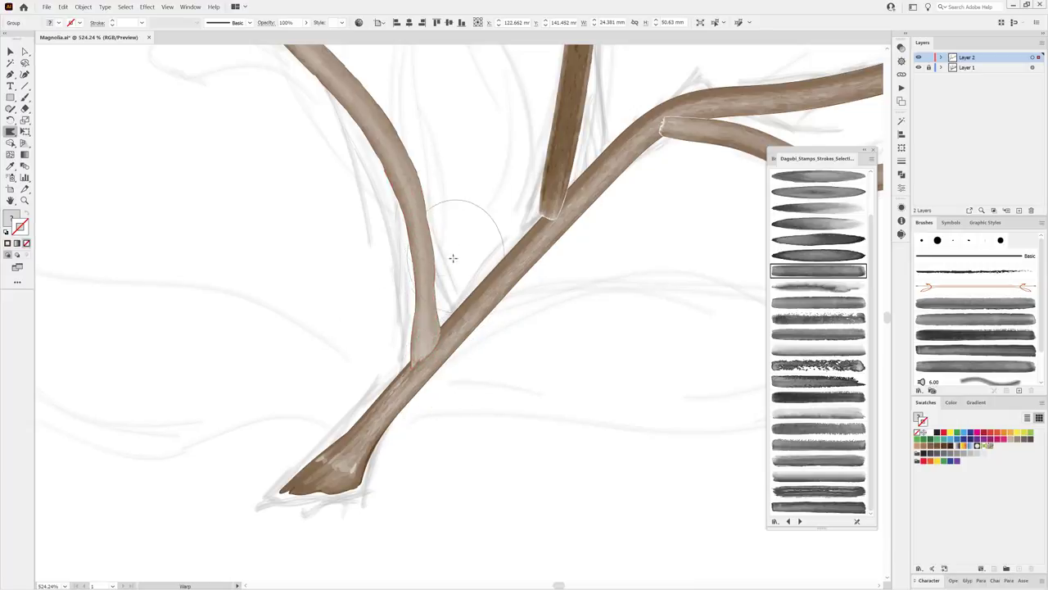
Warp the upper and lower branch junctions where they meet the diagonal branch.
drag(542, 200, 554, 237)
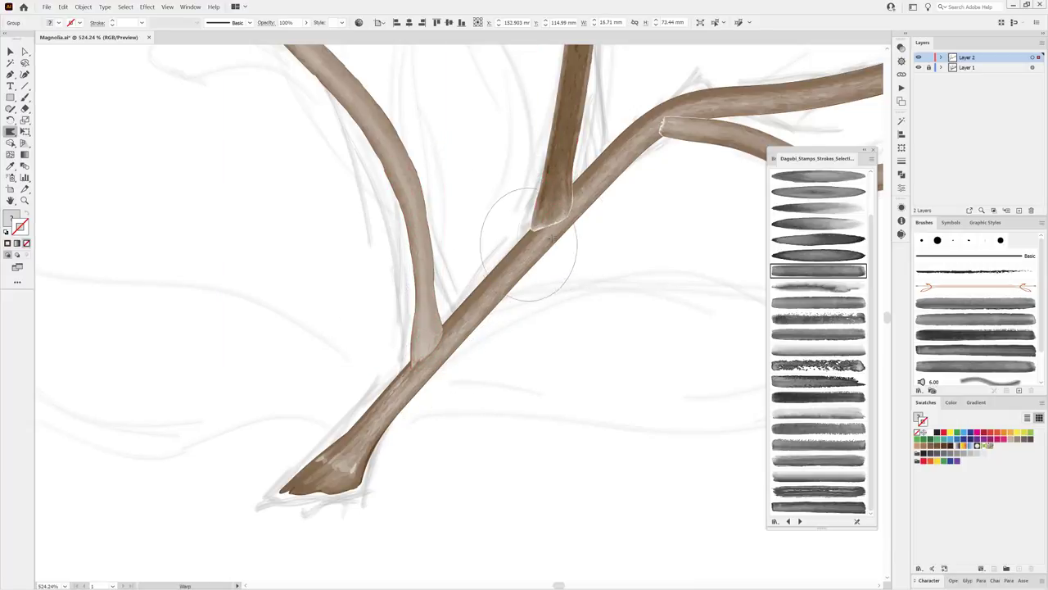
scroll(297, 328, right, 5)
scroll(385, 303, right, 5)
scroll(385, 303, up, 5)
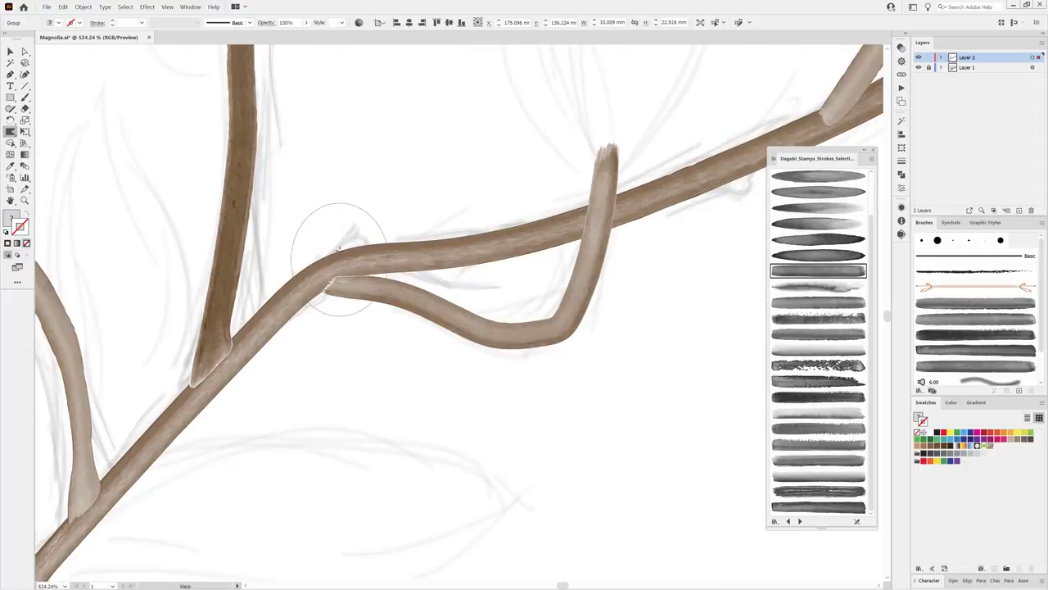
drag(369, 283, 323, 288)
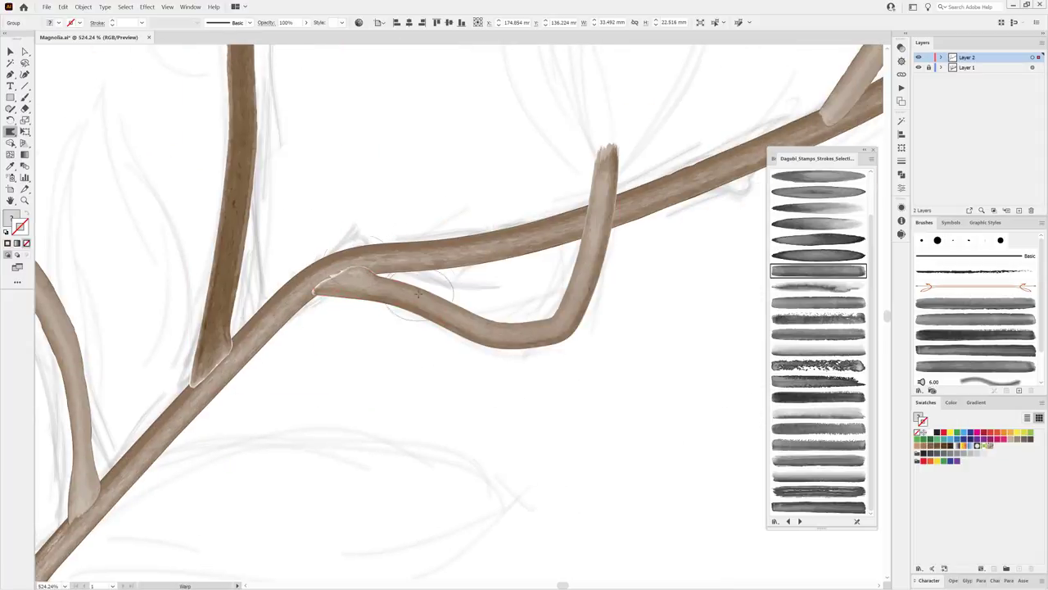
scroll(418, 293, right, 5)
scroll(418, 293, up, 3)
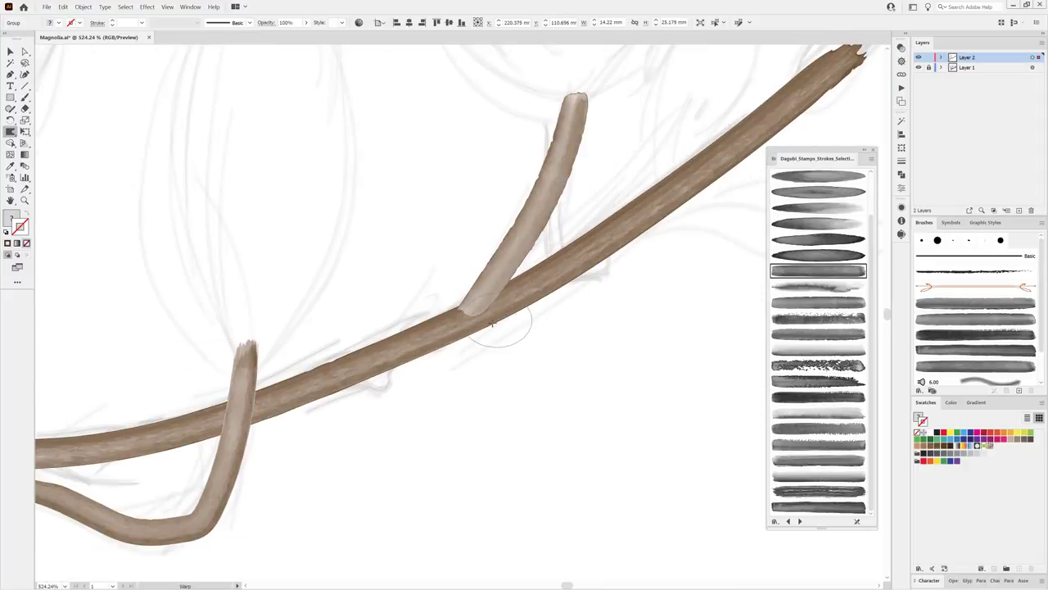
drag(479, 299, 450, 315)
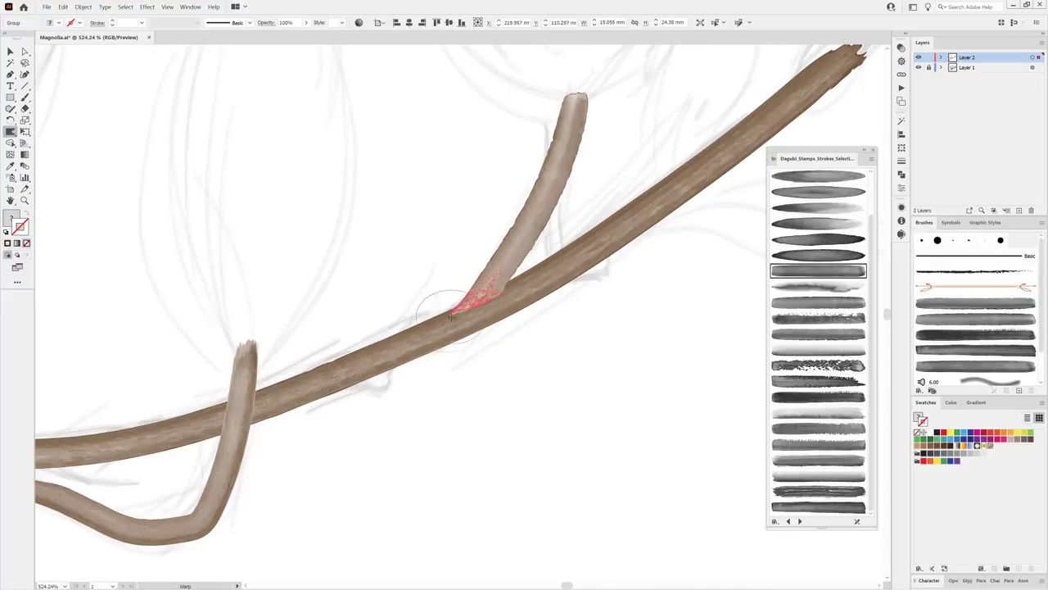
scroll(524, 397, down, 5)
scroll(459, 385, up, 3)
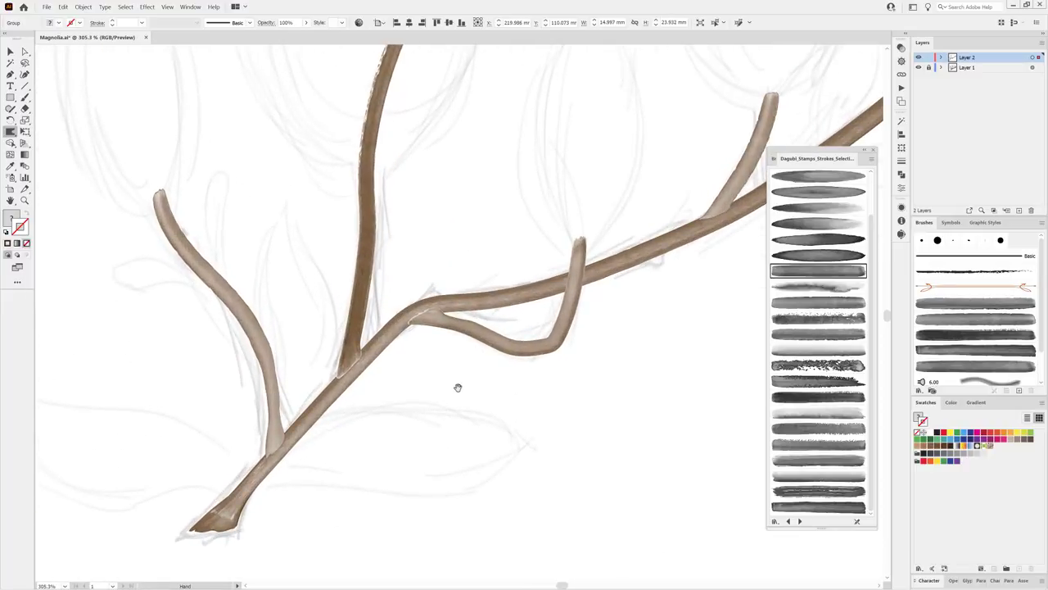
Warp the upper-left branch into a new curve and make the vertical stem wavier.
drag(385, 379, 465, 372)
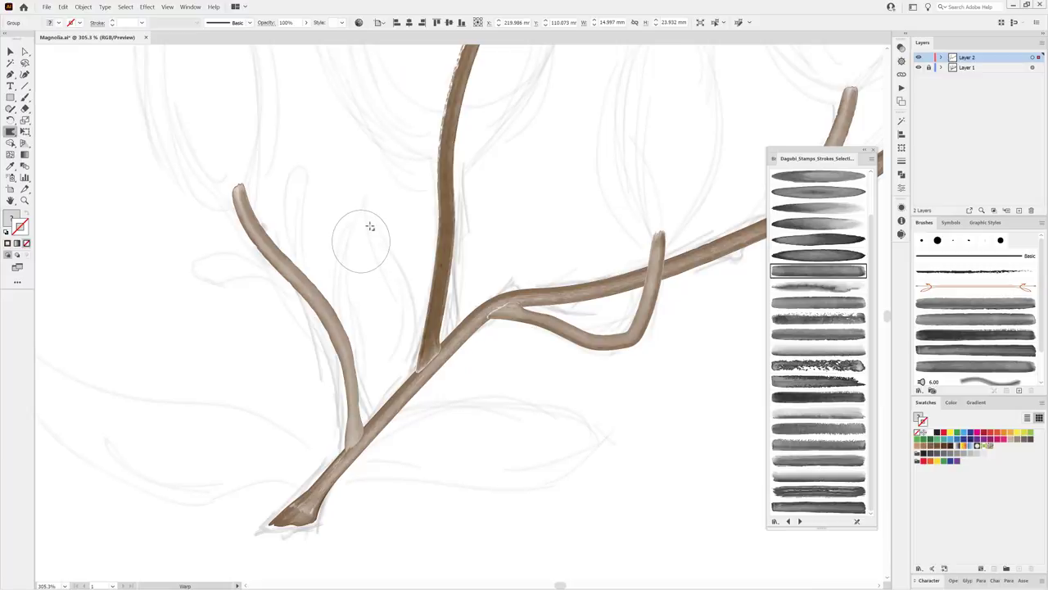
mouse_move(326, 334)
mouse_down()
mouse_move(281, 222)
mouse_move(260, 264)
mouse_move(283, 246)
mouse_up()
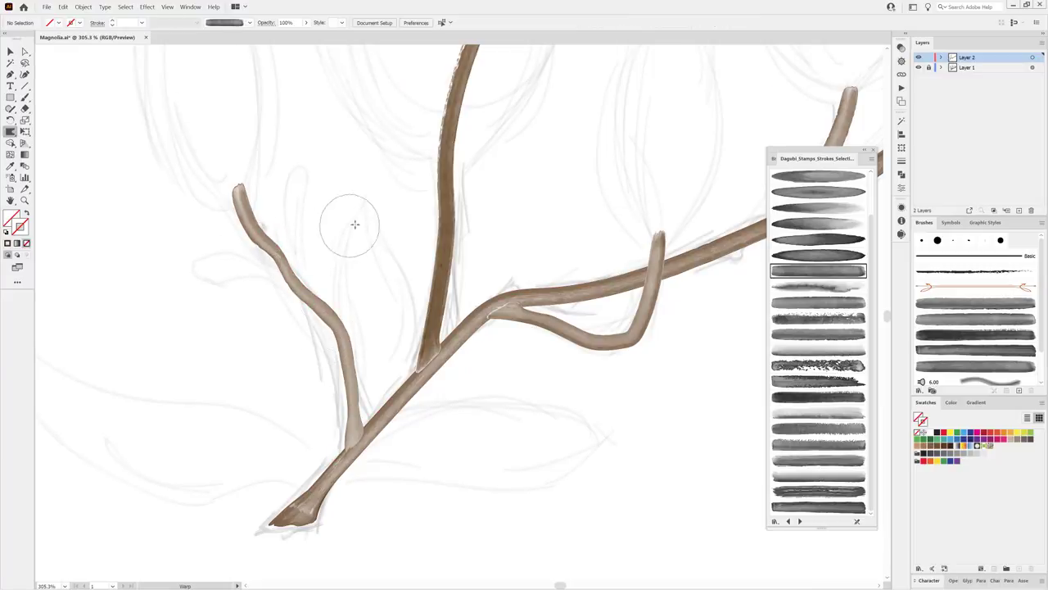
drag(424, 266, 418, 197)
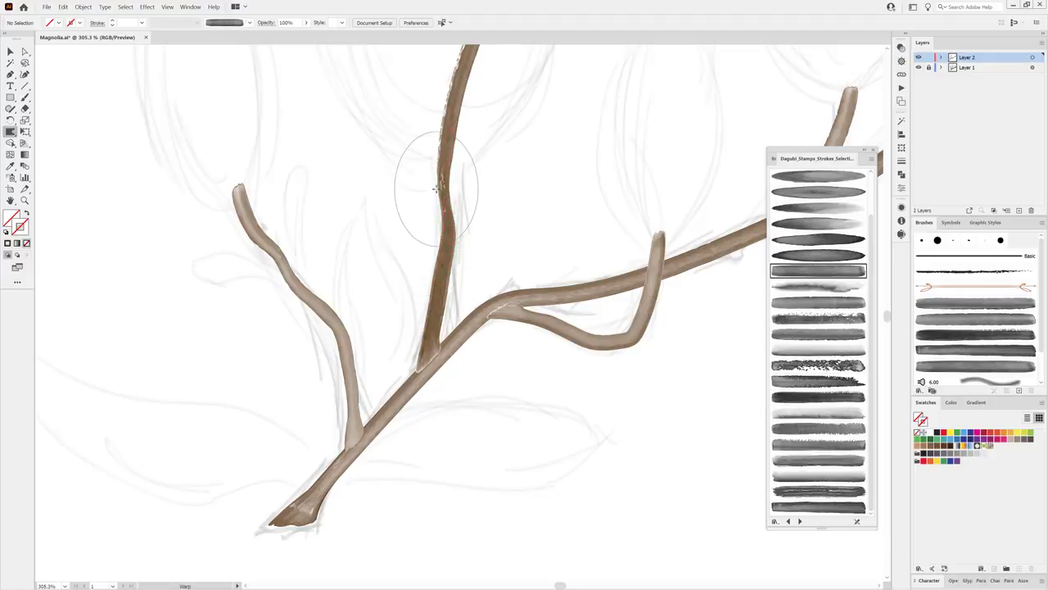
Paint Blob Brush strokes thickening the V twig, upper-right branch and main branch below.
scroll(529, 182, right, 5)
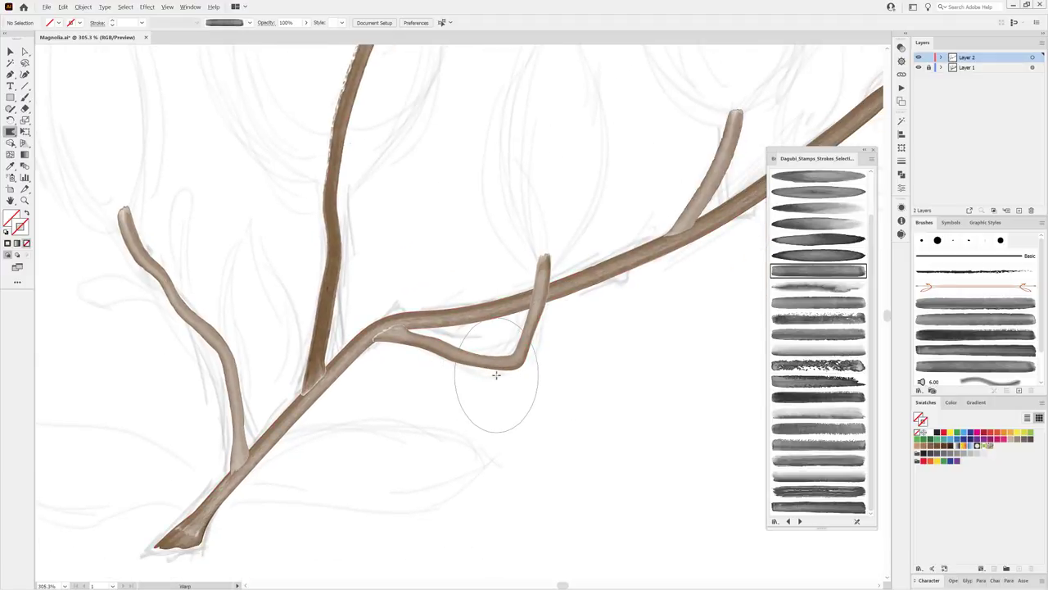
drag(471, 385, 491, 385)
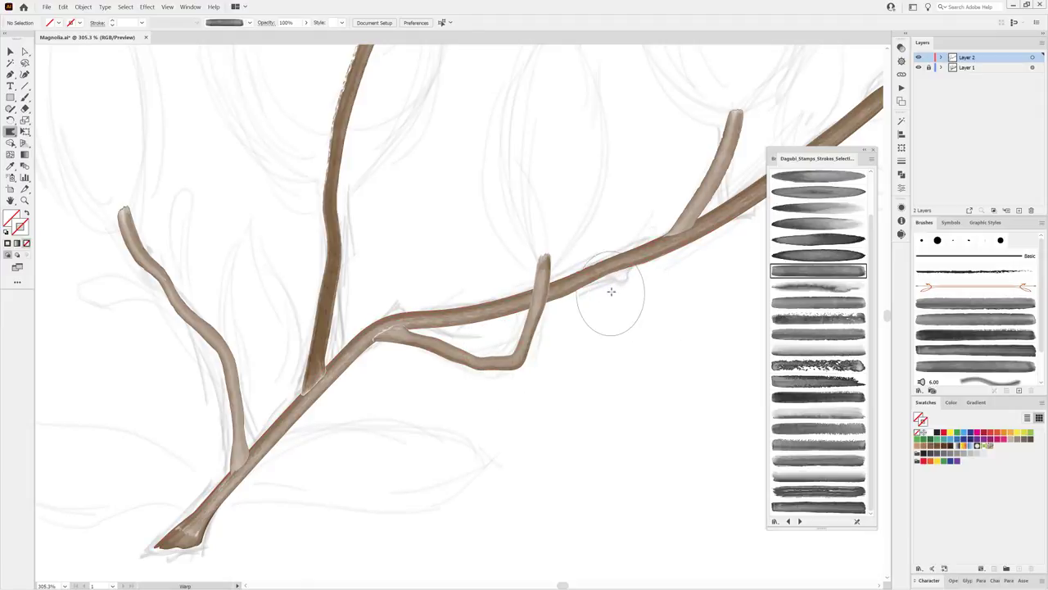
scroll(613, 293, right, 5)
scroll(702, 221, right, 5)
drag(607, 238, 655, 168)
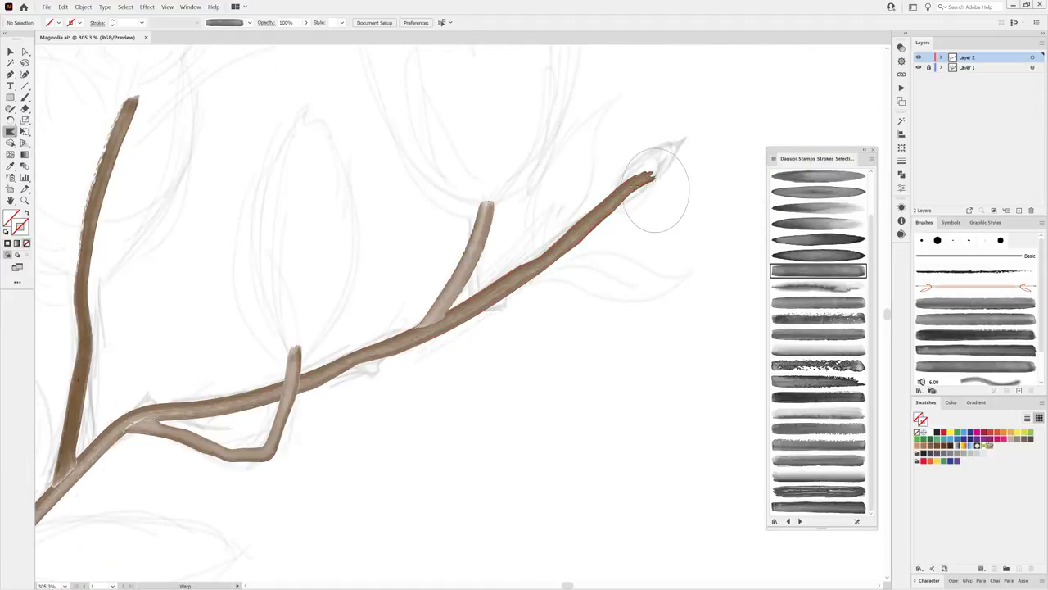
mouse_move(573, 235)
mouse_down()
mouse_move(620, 175)
mouse_move(589, 226)
mouse_up()
drag(398, 385, 443, 275)
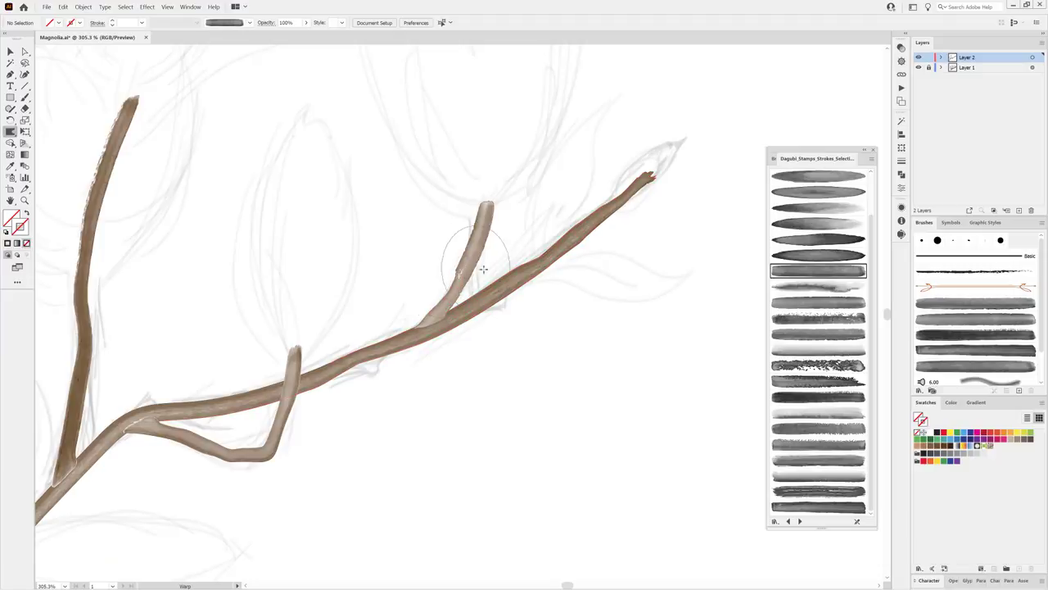
drag(421, 319, 491, 209)
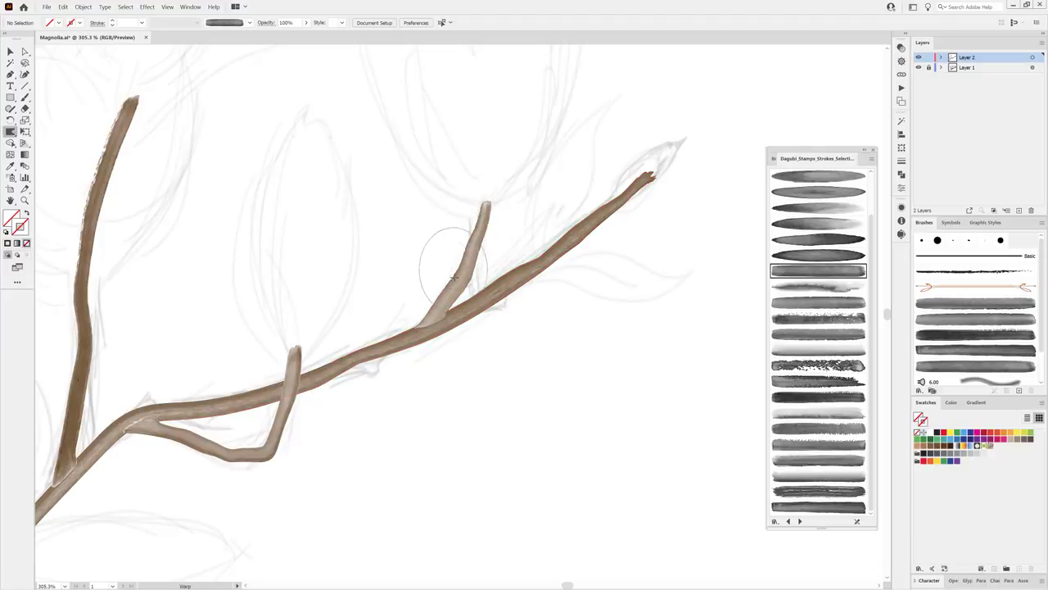
drag(467, 305, 533, 273)
Add a light junction patch, a bump on the diagonal branch, and reshape the left branch's edge.
scroll(558, 339, down, 5)
scroll(491, 344, left, 8)
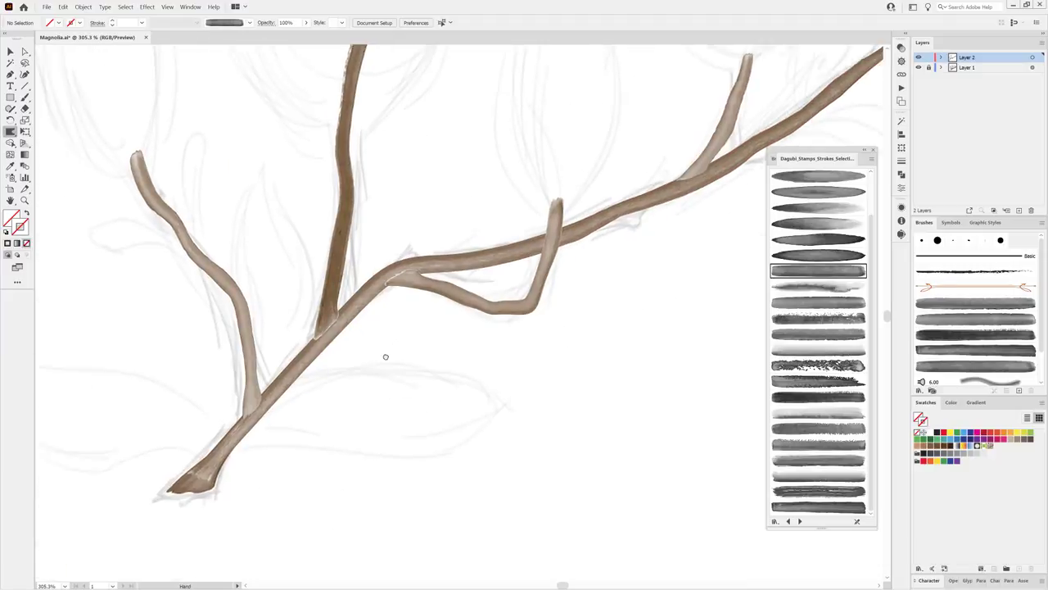
scroll(412, 265, up, 5)
drag(409, 225, 508, 262)
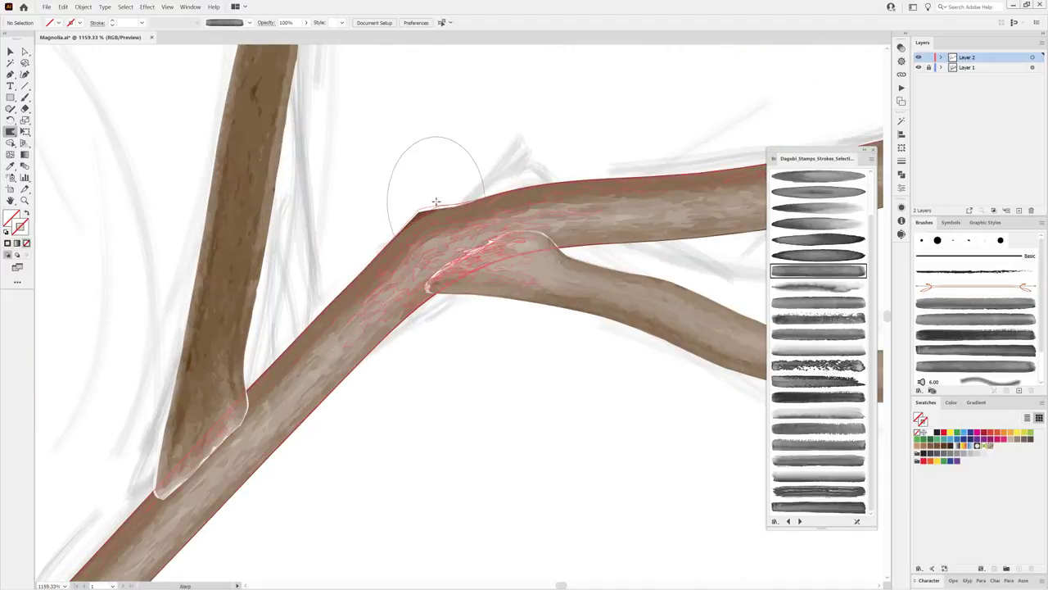
drag(199, 486, 486, 253)
mouse_move(360, 442)
mouse_down()
mouse_move(418, 352)
mouse_move(339, 346)
mouse_move(249, 485)
mouse_up()
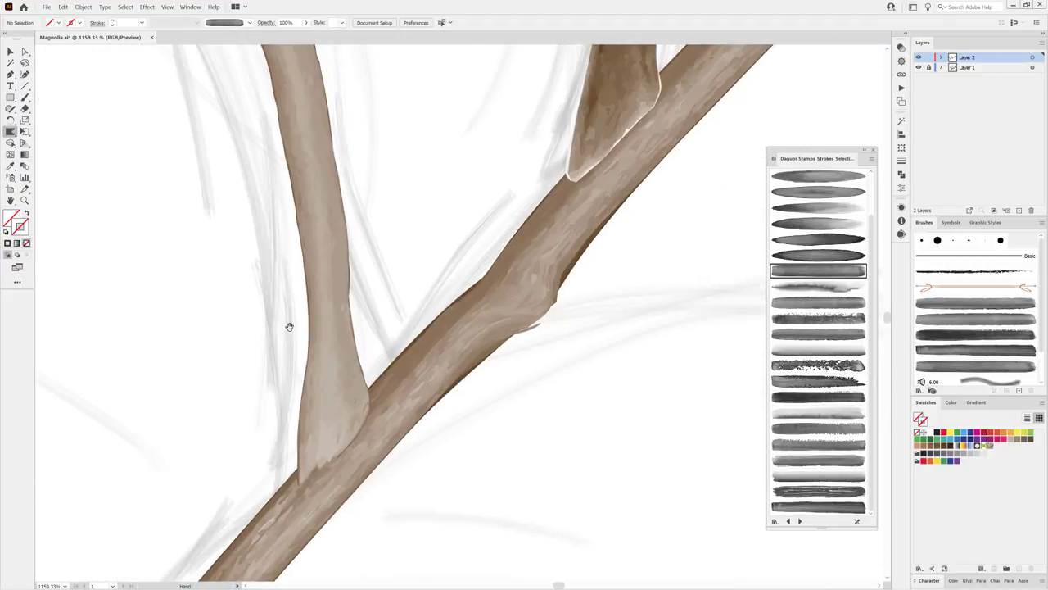
drag(290, 325, 503, 309)
mouse_move(315, 283)
mouse_down()
mouse_move(307, 205)
mouse_move(375, 222)
mouse_move(421, 421)
mouse_up()
drag(391, 372, 385, 311)
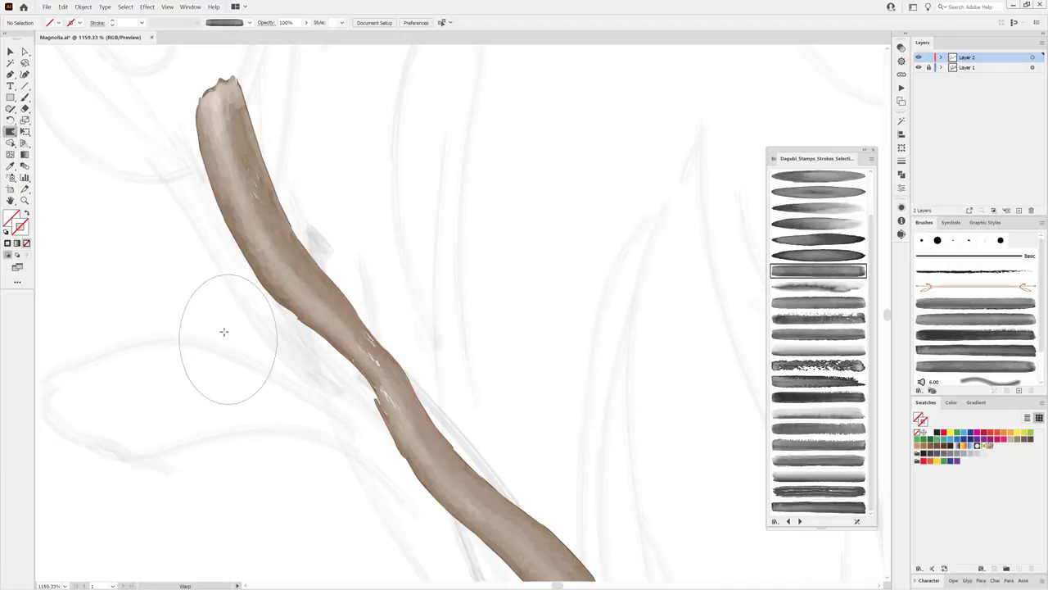
mouse_move(222, 332)
mouse_down()
mouse_move(292, 323)
mouse_move(269, 155)
mouse_up()
Warp a bulge and notch into the lower edge and reshape the vertical branch's top.
scroll(507, 386, right, 5)
scroll(508, 386, down, 5)
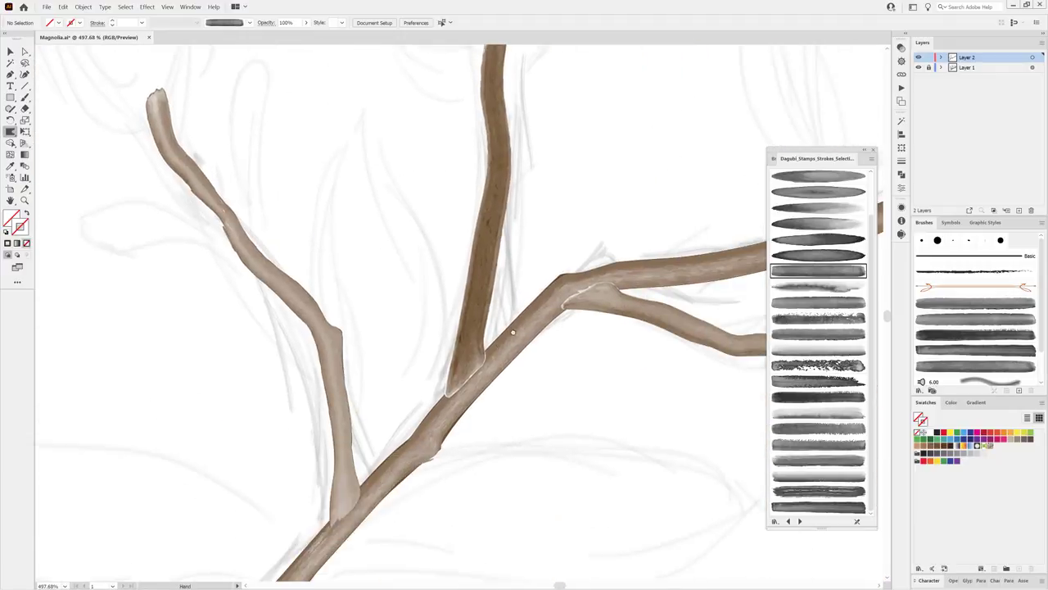
scroll(309, 477, right, 5)
scroll(438, 380, down, 3)
mouse_move(439, 380)
mouse_down()
mouse_move(468, 401)
mouse_move(596, 327)
mouse_move(642, 315)
mouse_move(533, 360)
mouse_up()
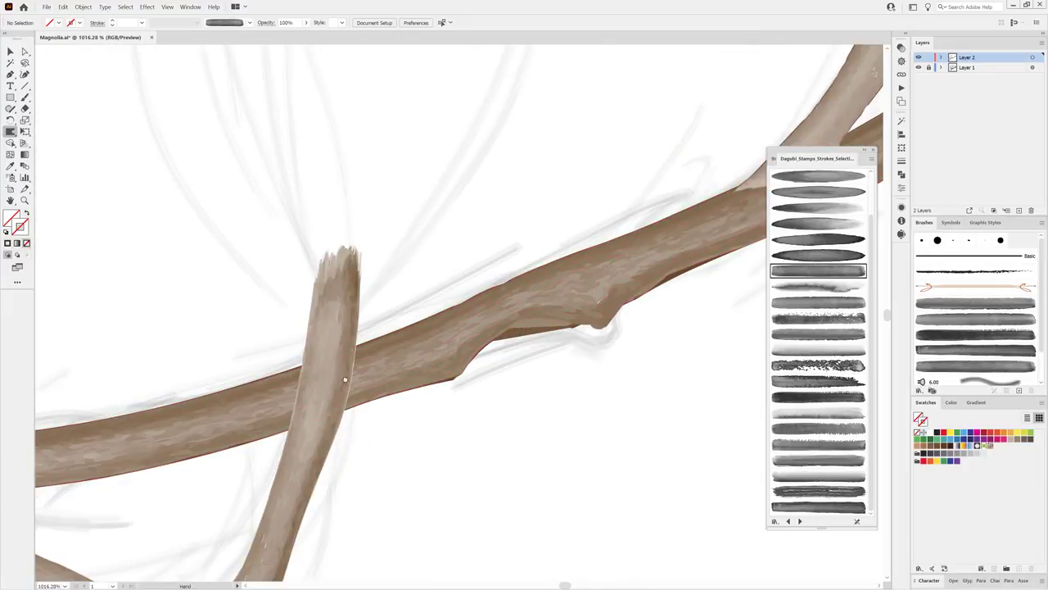
scroll(532, 360, down, 1)
scroll(532, 360, left, 1)
mouse_move(440, 183)
mouse_down()
mouse_move(525, 300)
mouse_move(561, 304)
mouse_move(552, 316)
mouse_move(594, 280)
mouse_up()
Warp knots near the branch tip and a notch at another junction, then zoom out.
scroll(526, 300, down, 5)
scroll(569, 428, down, 5)
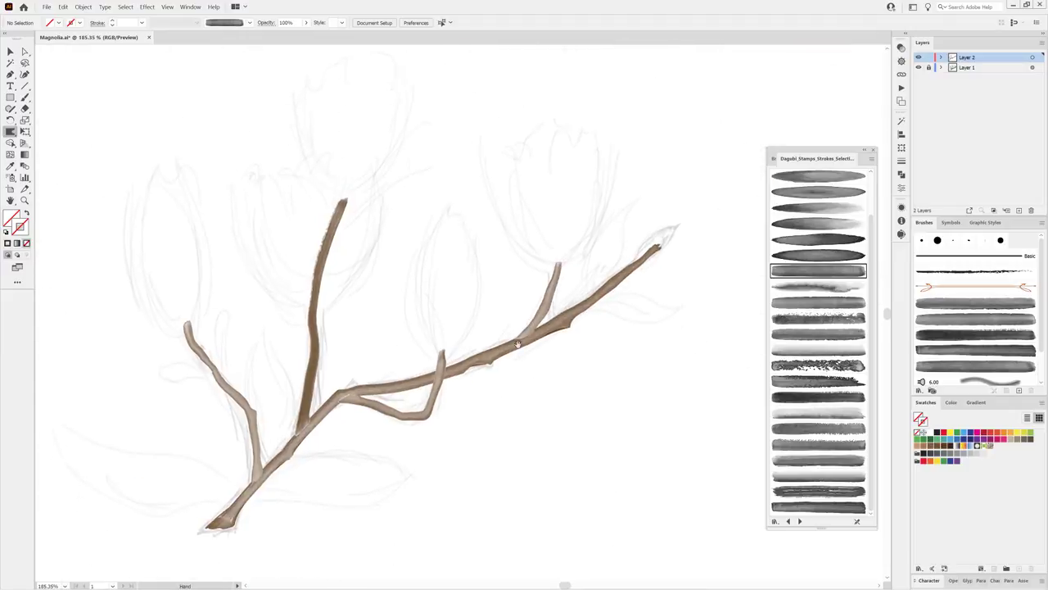
scroll(655, 351, up, 4)
mouse_move(655, 351)
mouse_down()
mouse_move(636, 317)
mouse_move(573, 361)
mouse_up()
scroll(402, 475, up, 5)
scroll(402, 475, right, 5)
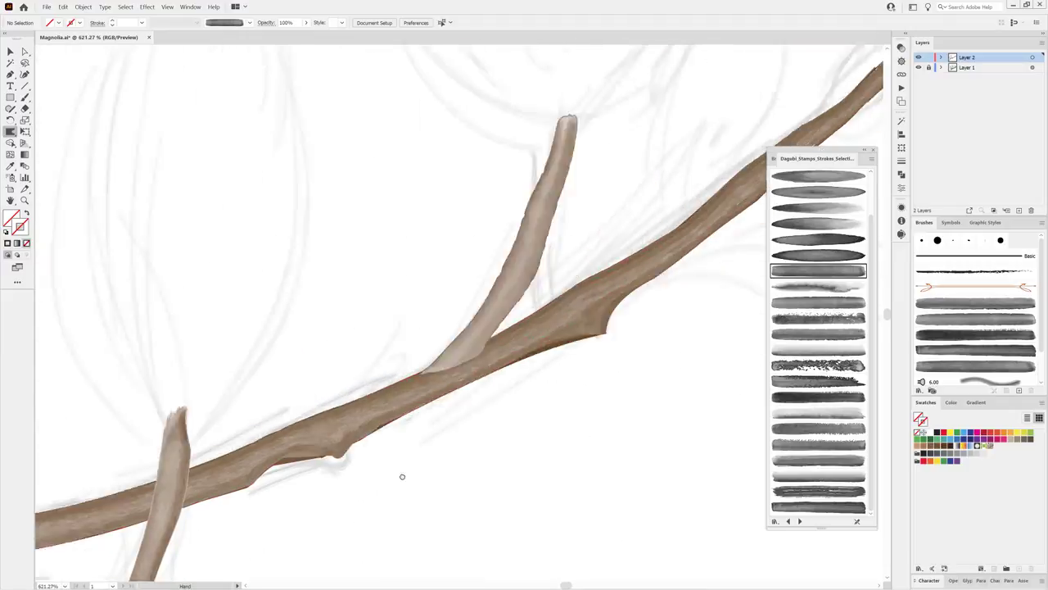
drag(460, 347, 414, 402)
scroll(414, 401, down, 5)
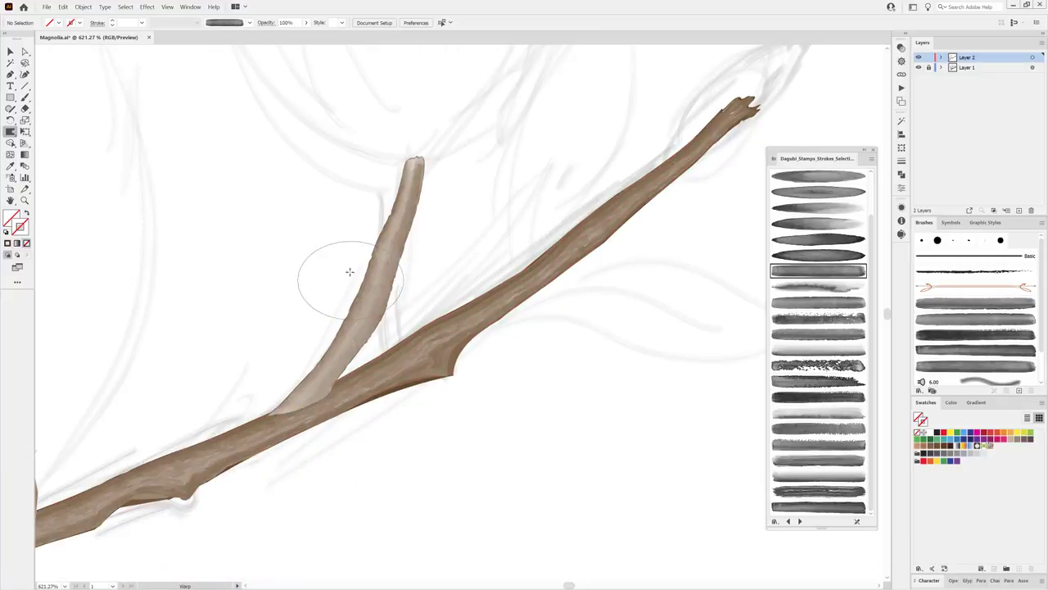
drag(360, 275, 417, 253)
scroll(455, 369, down, 4)
scroll(456, 369, down, 5)
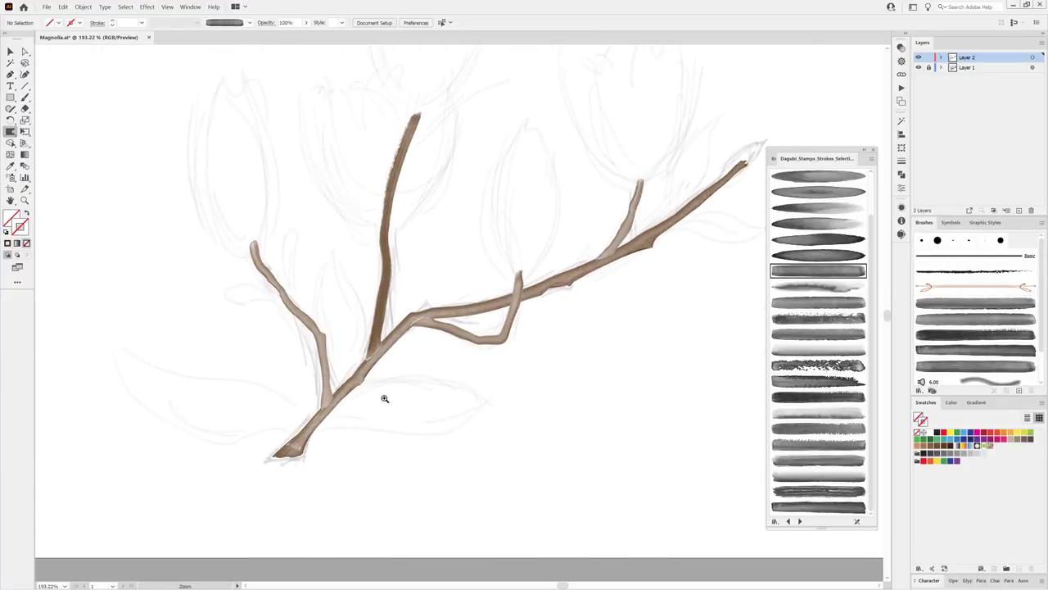
Expand Layer 2 to show its five groups and target all of them.
click(941, 57)
click(1032, 57)
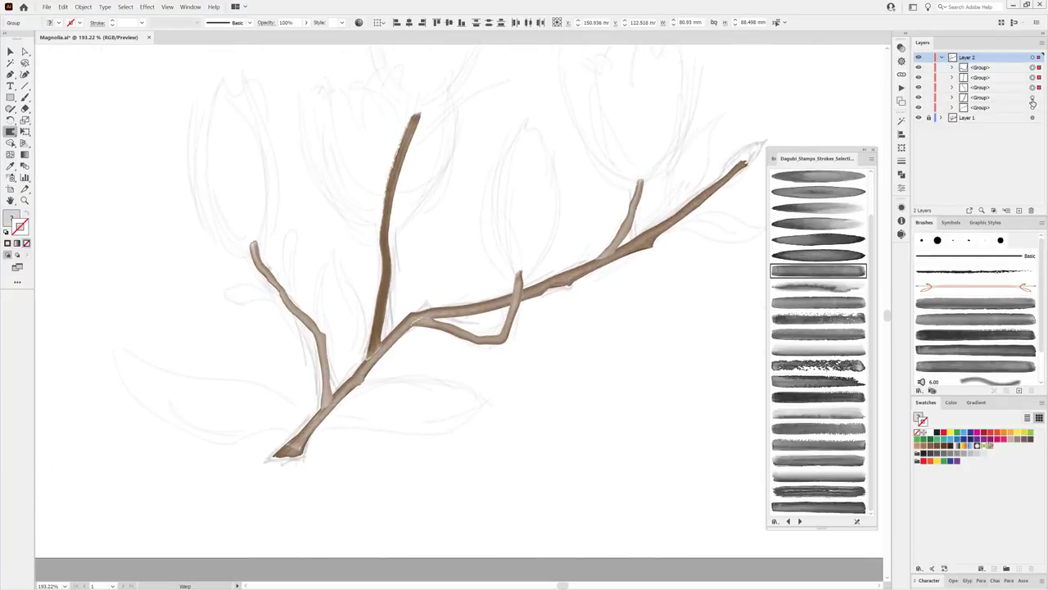
scroll(544, 360, up, 5)
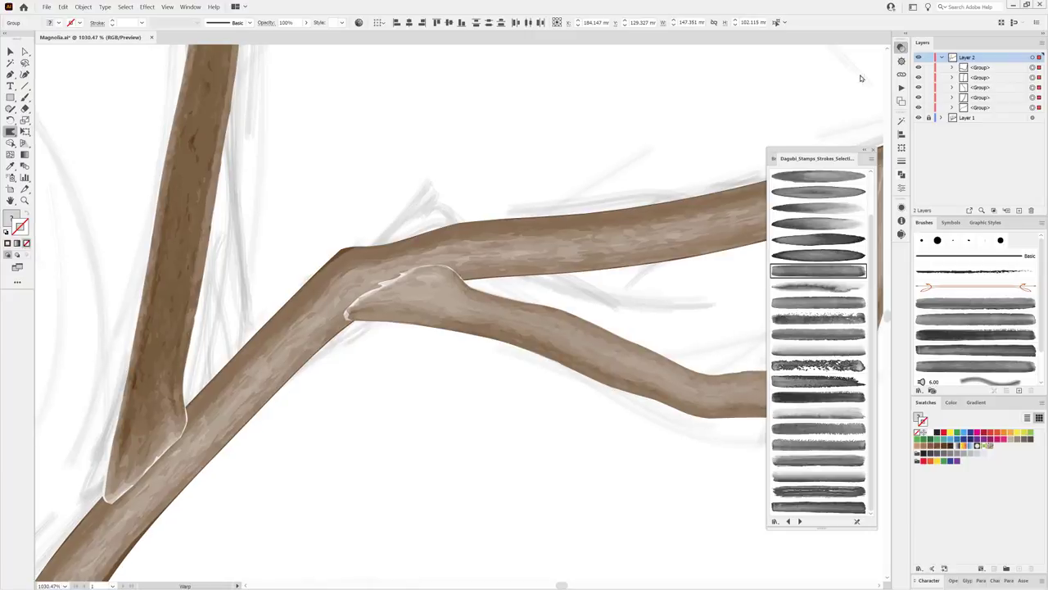
In Transparency, try the Darken blend mode, revert to Normal, and toggle one group's visibility.
key(ctrl+shift+F10)
click(807, 57)
click(808, 84)
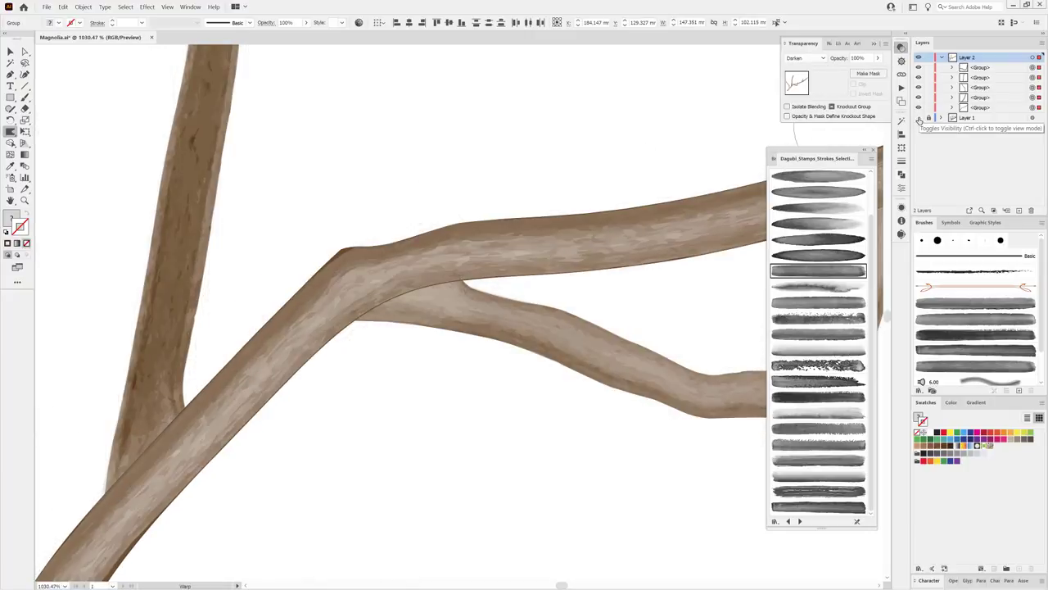
click(823, 58)
click(811, 72)
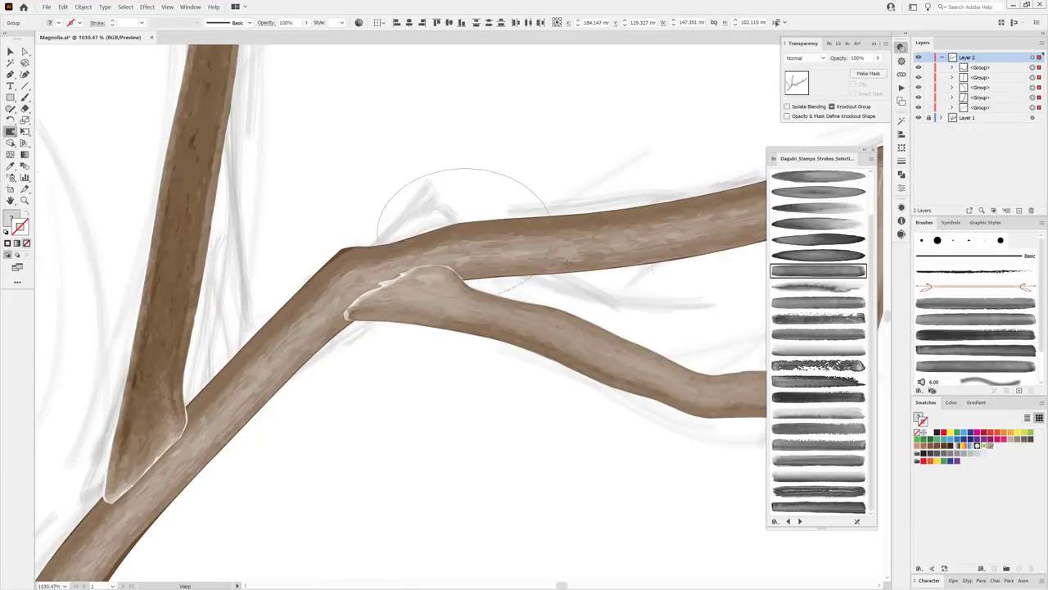
scroll(513, 193, down, 5)
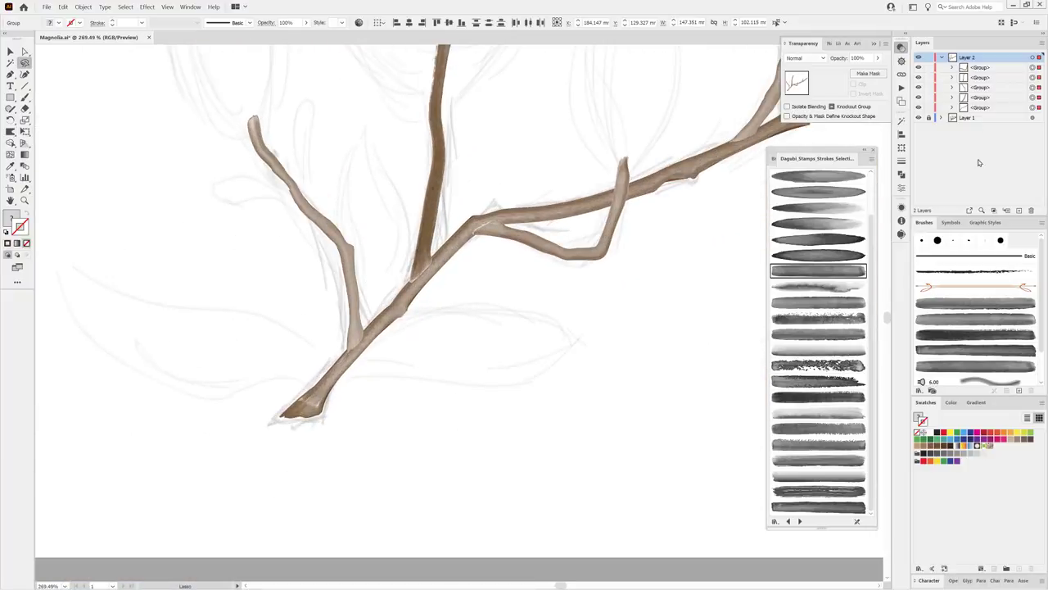
click(918, 107)
click(918, 107)
Lasso-select the anchor points along the main branch and hide the selection edges.
key(ctrl+shift+a)
drag(624, 274, 428, 376)
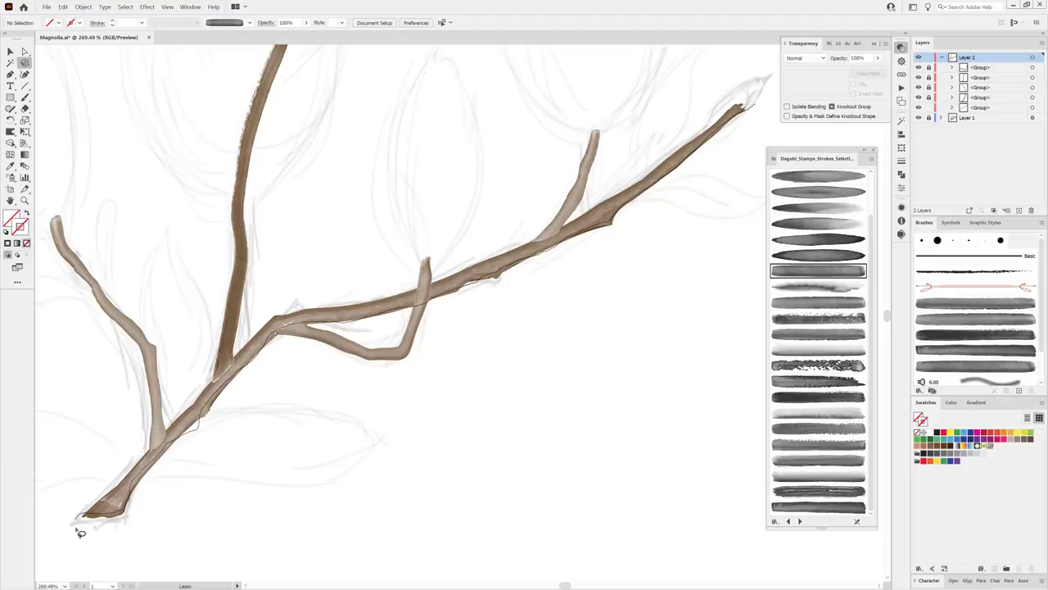
drag(80, 533, 748, 171)
click(168, 6)
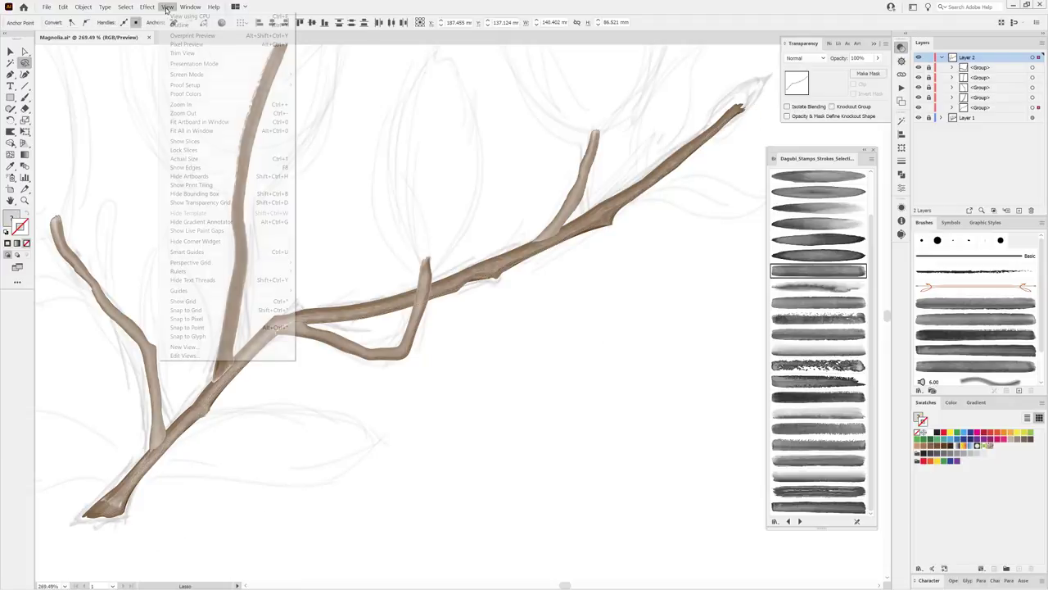
click(194, 170)
click(168, 8)
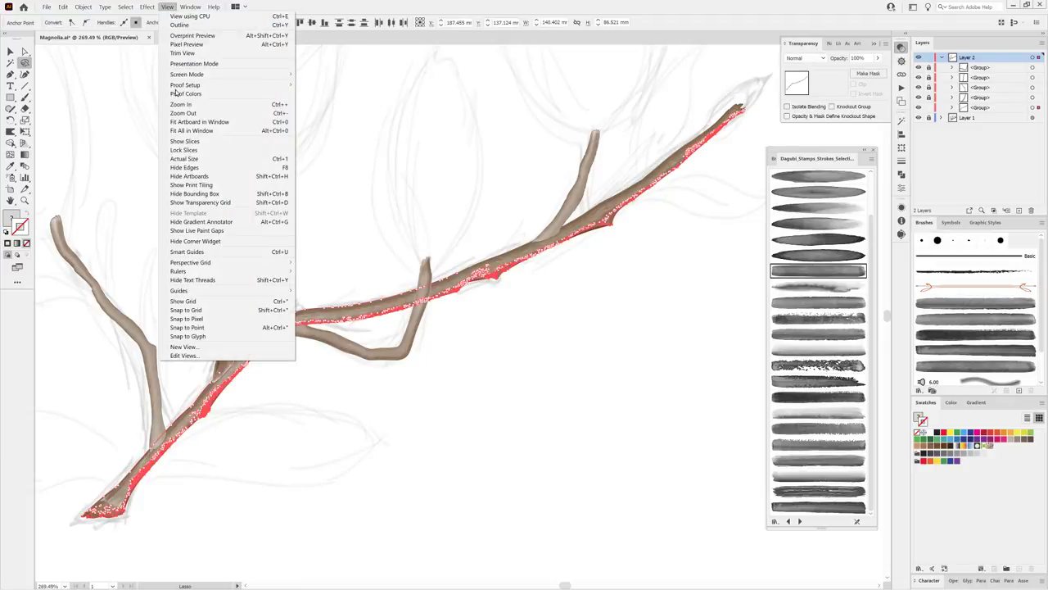
click(197, 170)
Darken the main branch with Recolor Artwork by lowering its brightness.
click(221, 24)
click(765, 186)
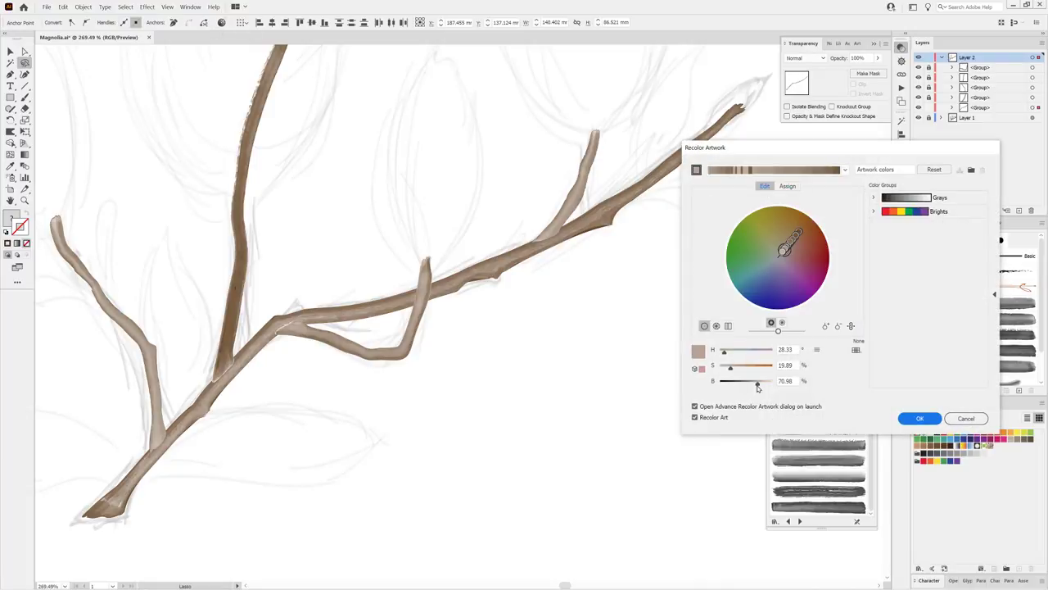
drag(756, 382, 738, 366)
text(55)
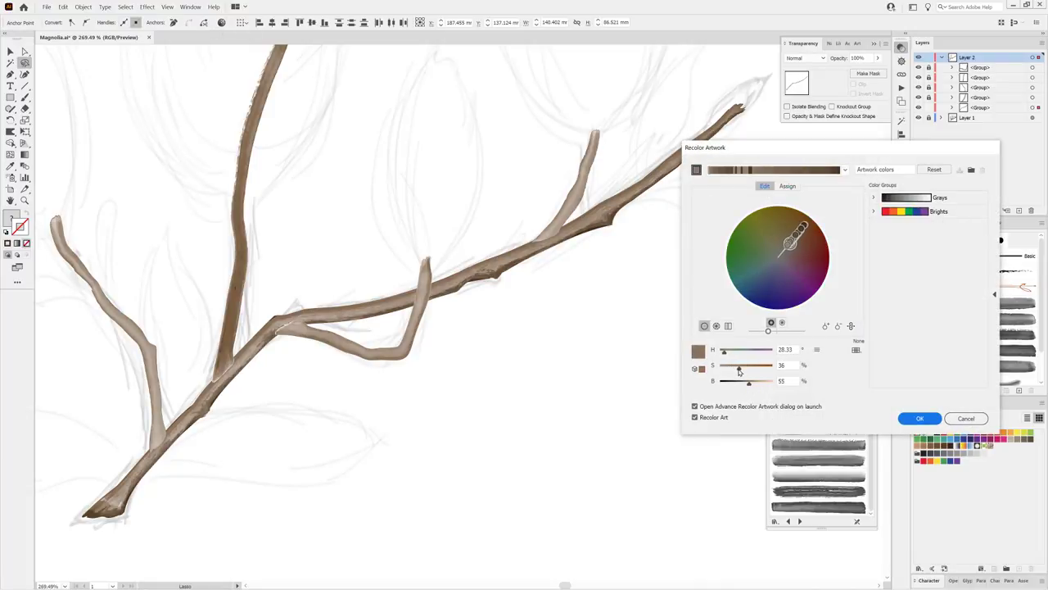
key(Return)
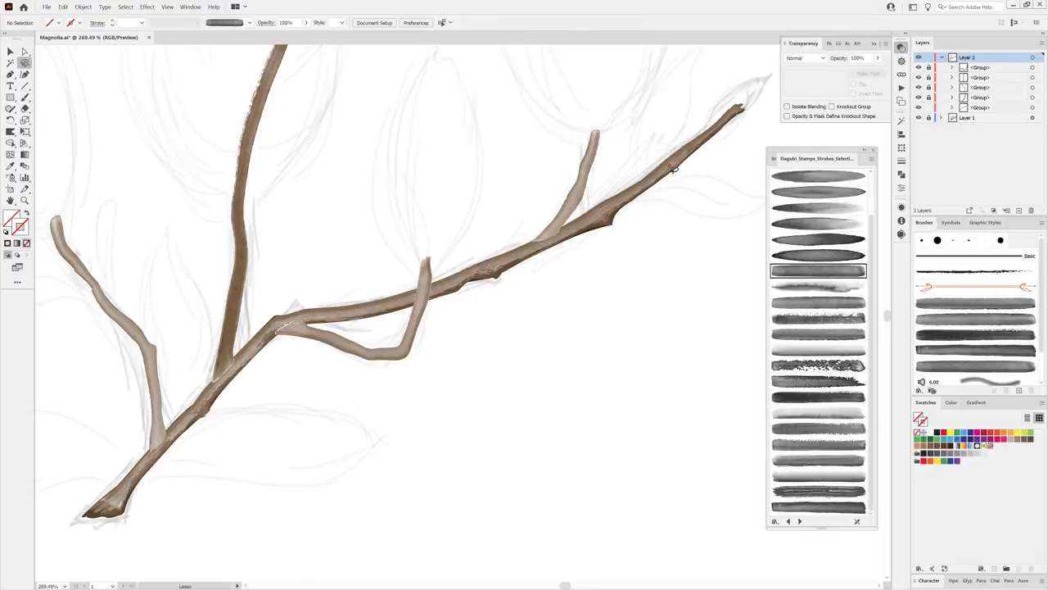
Recolour two smaller segments along the branch's upper length to the deeper brown.
click(606, 218)
shift+click(584, 235)
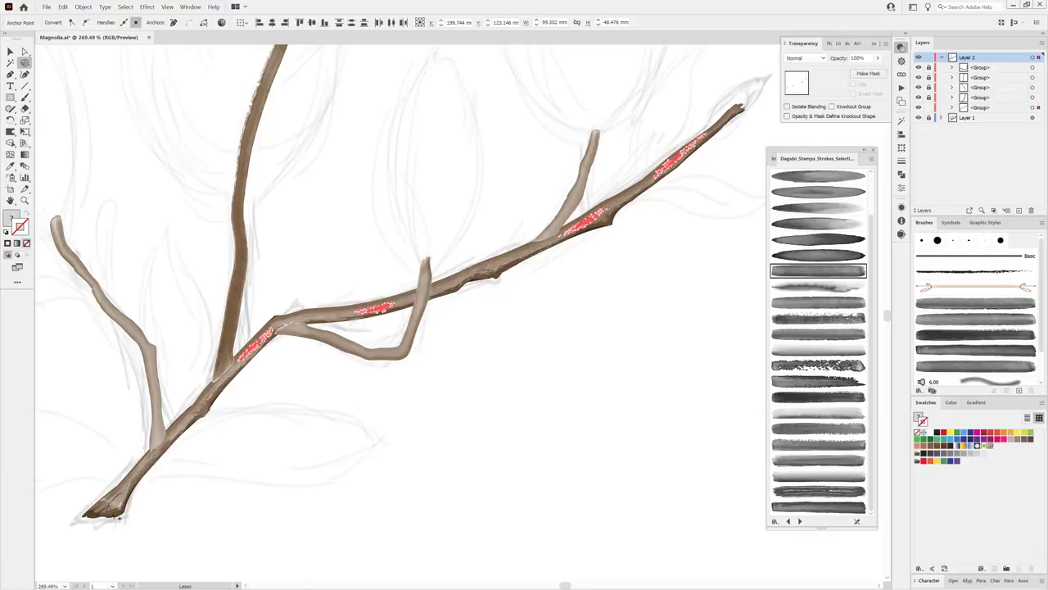
click(221, 22)
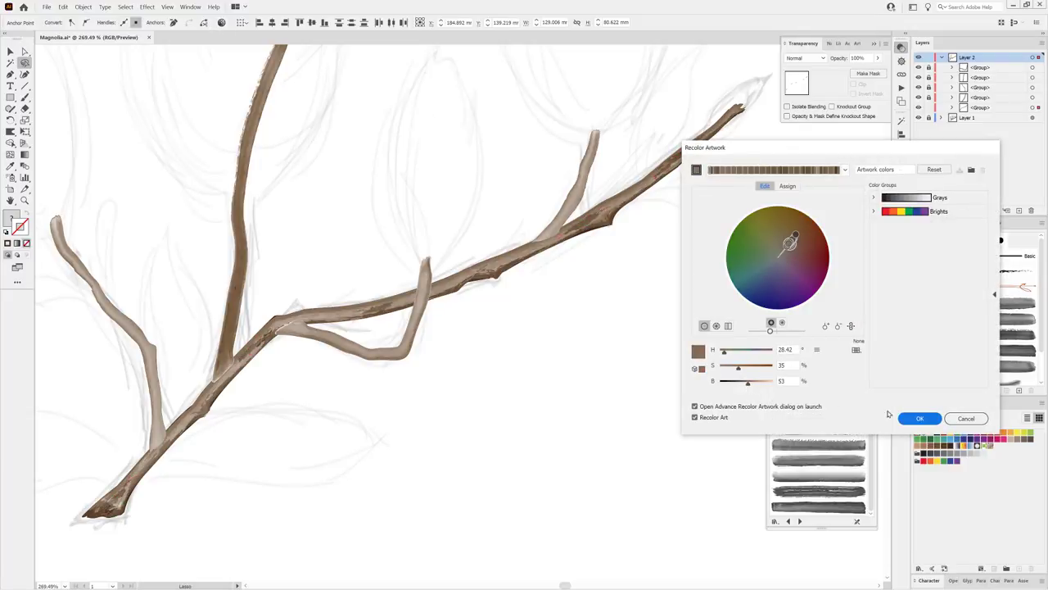
click(919, 418)
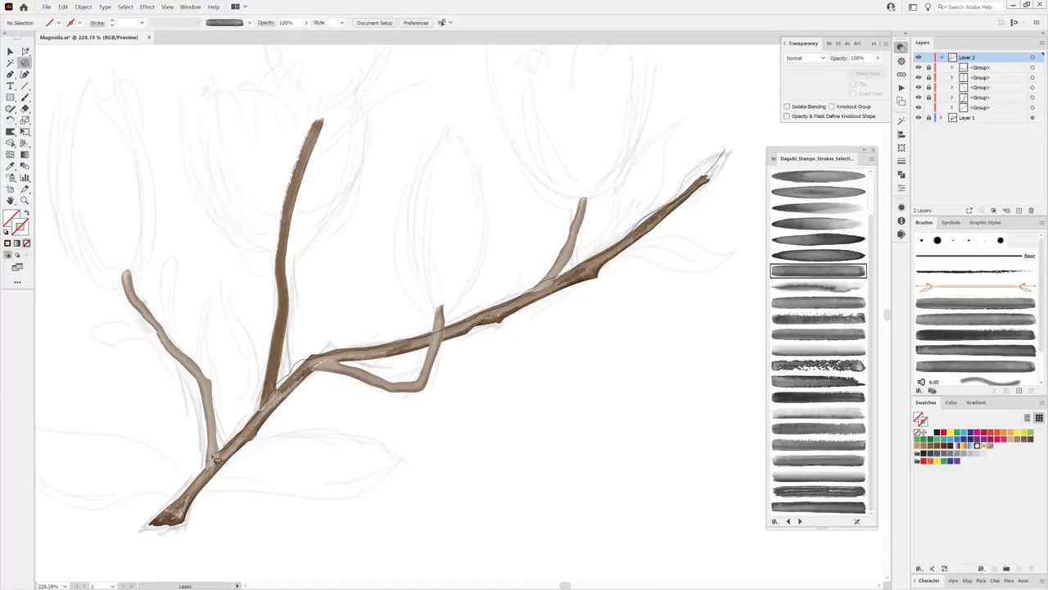
Lasso the main branch and adjust its brightness in Recolor Artwork.
drag(172, 511, 597, 168)
drag(637, 210, 622, 217)
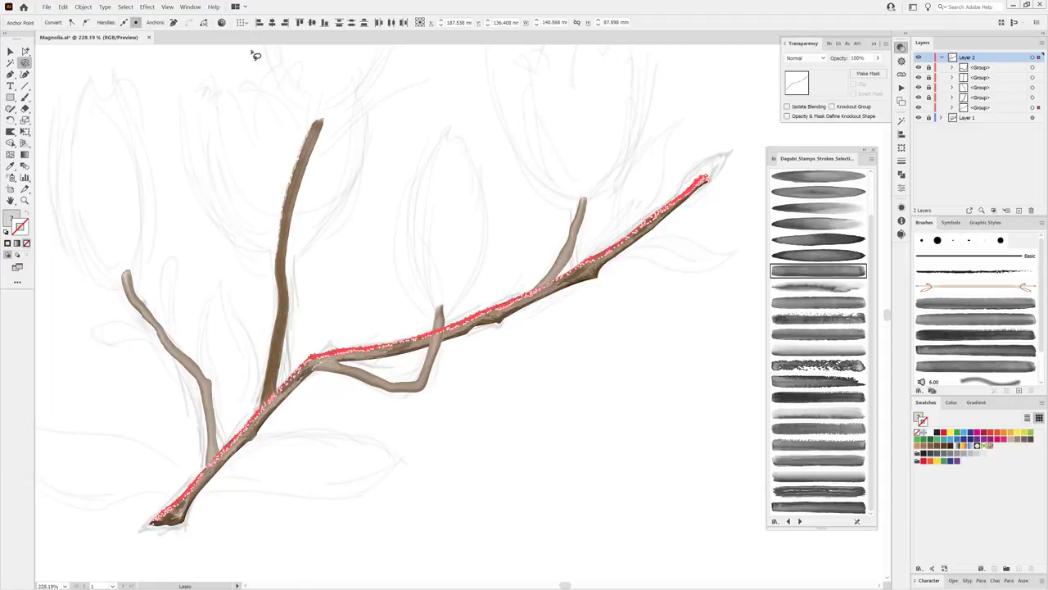
click(223, 23)
click(764, 186)
mouse_move(754, 383)
mouse_down()
mouse_move(765, 384)
mouse_move(732, 370)
mouse_move(768, 385)
mouse_up()
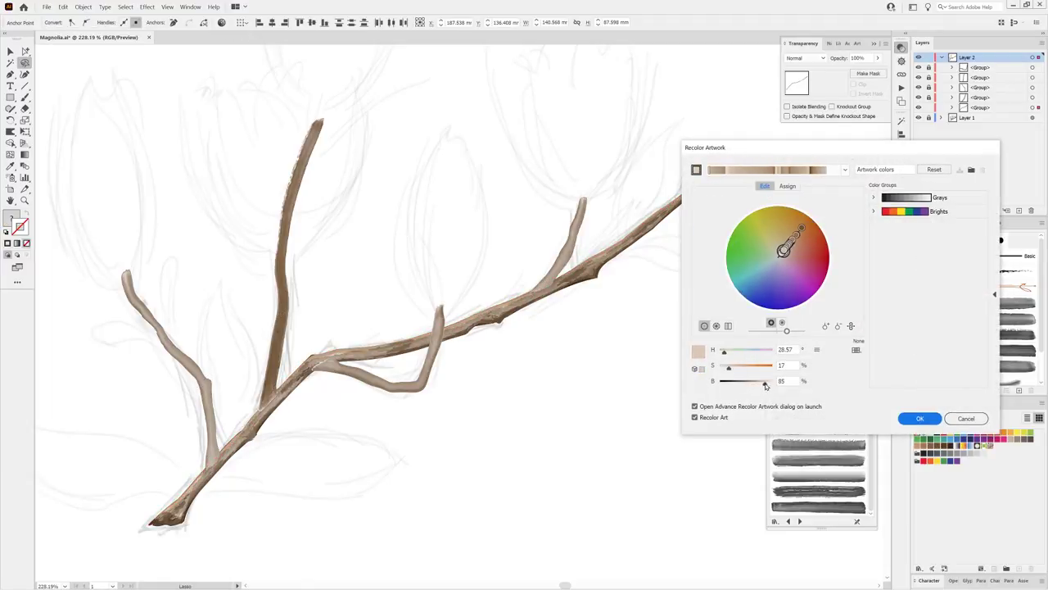
click(919, 420)
Lower the saturation and brightness of the short upright twig near the right end.
key(ctrl+shift+a)
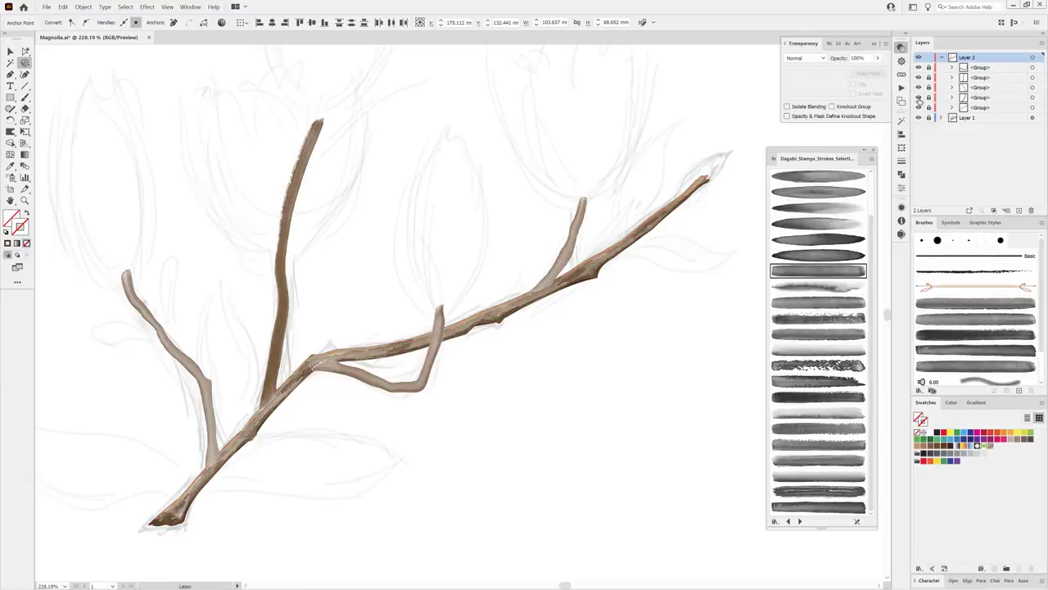
key(ctrl+z)
click(588, 214)
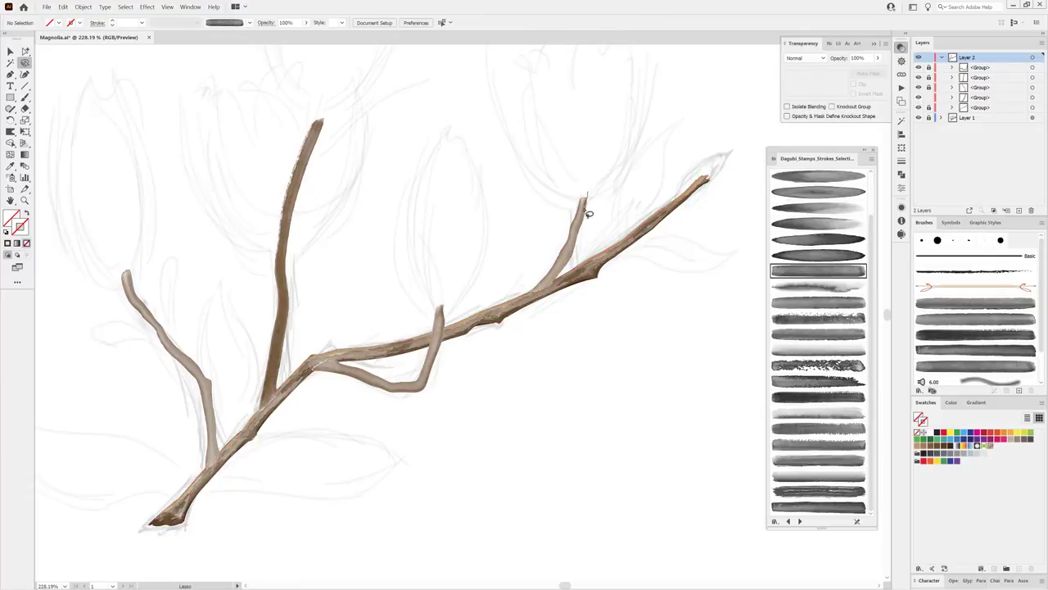
drag(600, 199, 571, 259)
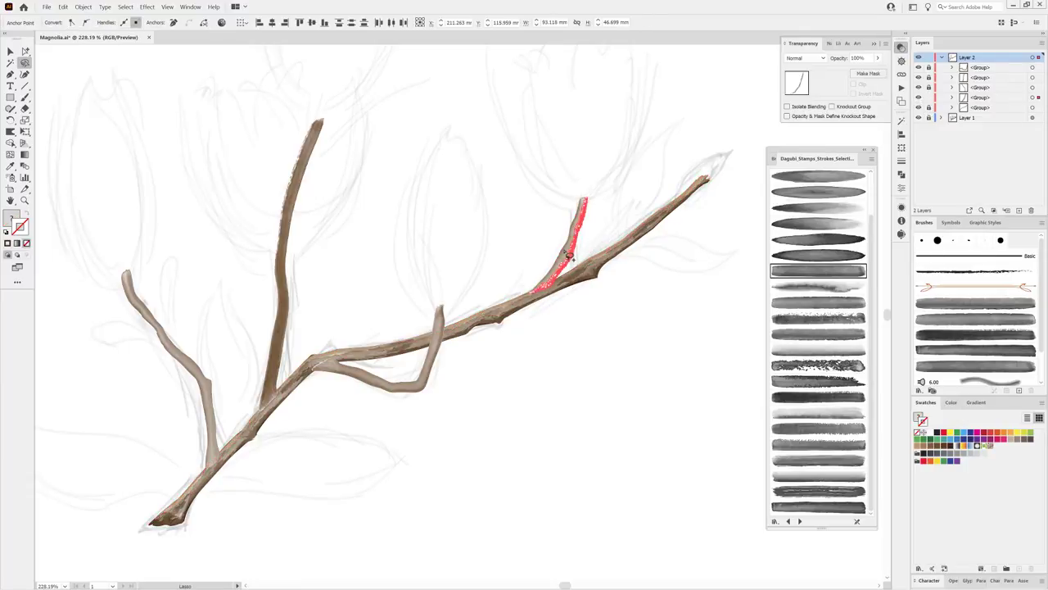
click(221, 22)
click(764, 186)
drag(748, 366, 744, 384)
click(916, 419)
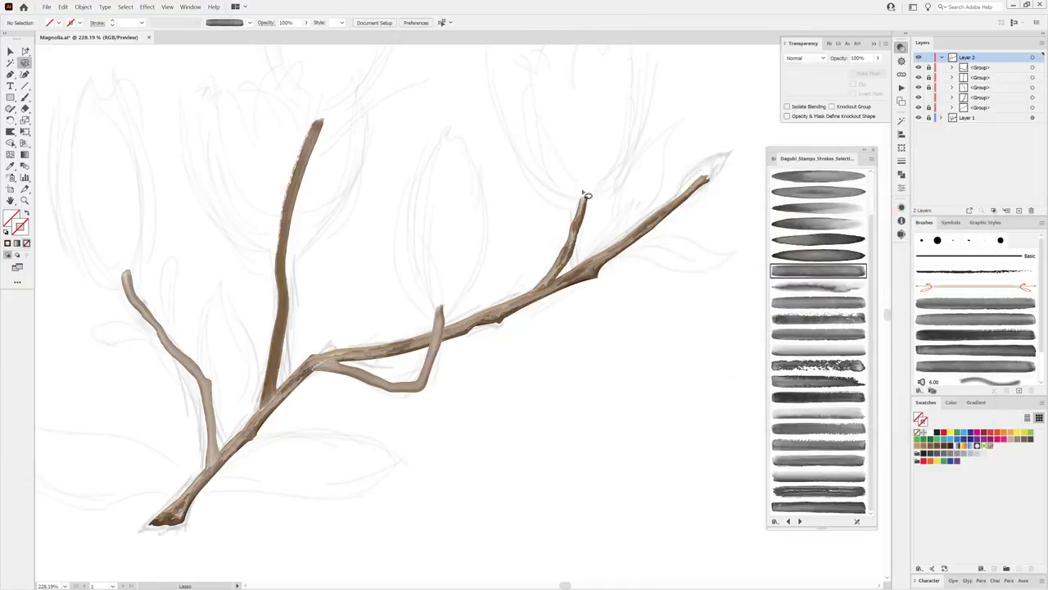
Recolour another nearby branch section's brightness, then deselect everything.
drag(597, 195, 583, 193)
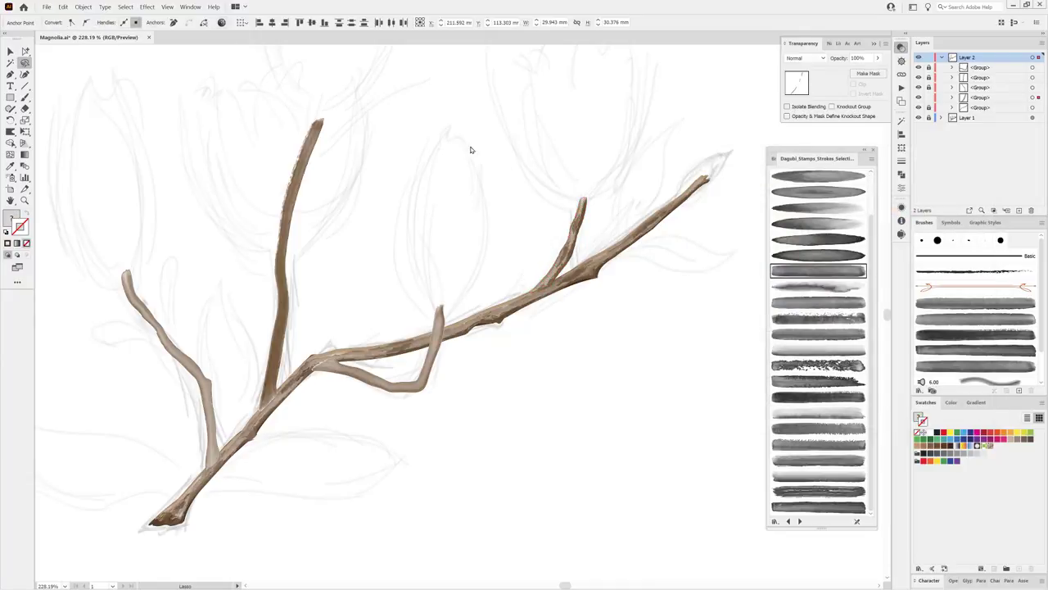
click(221, 22)
mouse_move(753, 385)
mouse_down()
mouse_move(763, 385)
mouse_move(728, 367)
mouse_move(764, 385)
mouse_up()
click(919, 419)
key(ctrl+shift+a)
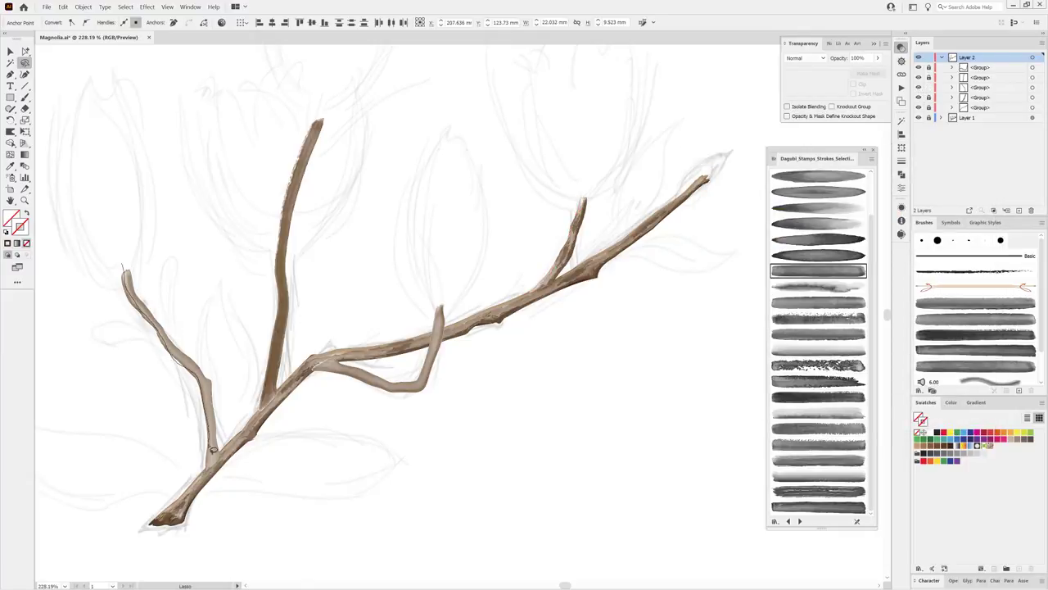
Recolour the left side branch to a darker brown.
drag(130, 374, 211, 405)
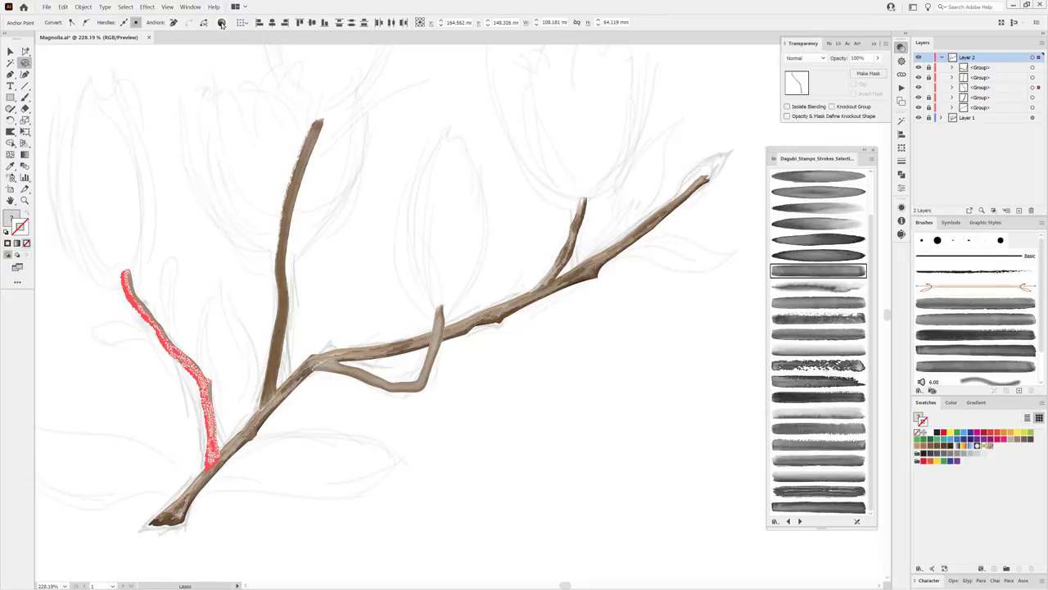
click(221, 24)
drag(756, 383, 747, 386)
click(934, 170)
click(913, 418)
click(141, 299)
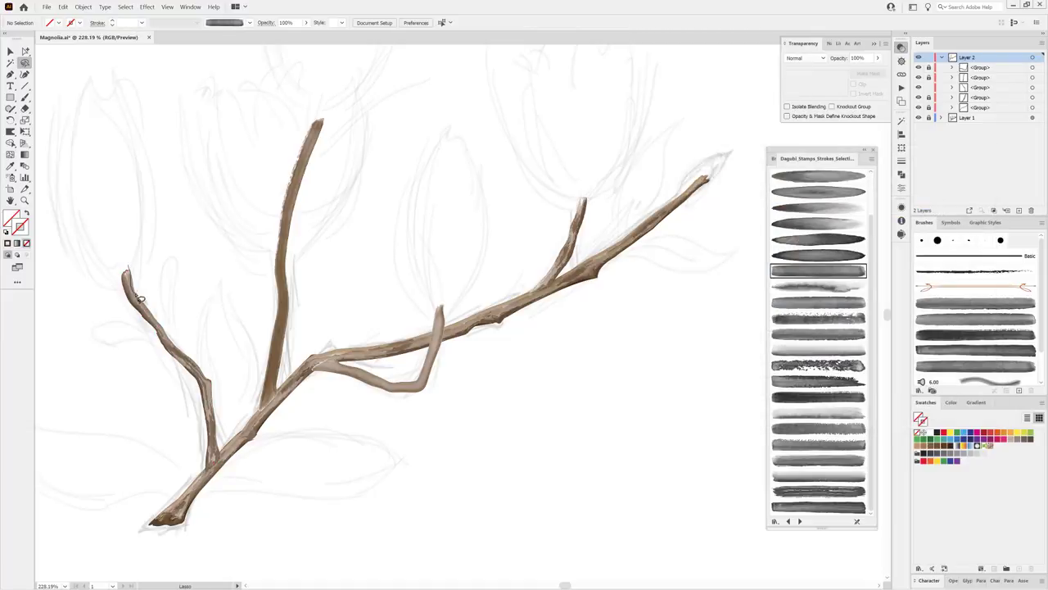
Adjust the brightness of the left branch's upper end to match.
drag(174, 336, 218, 381)
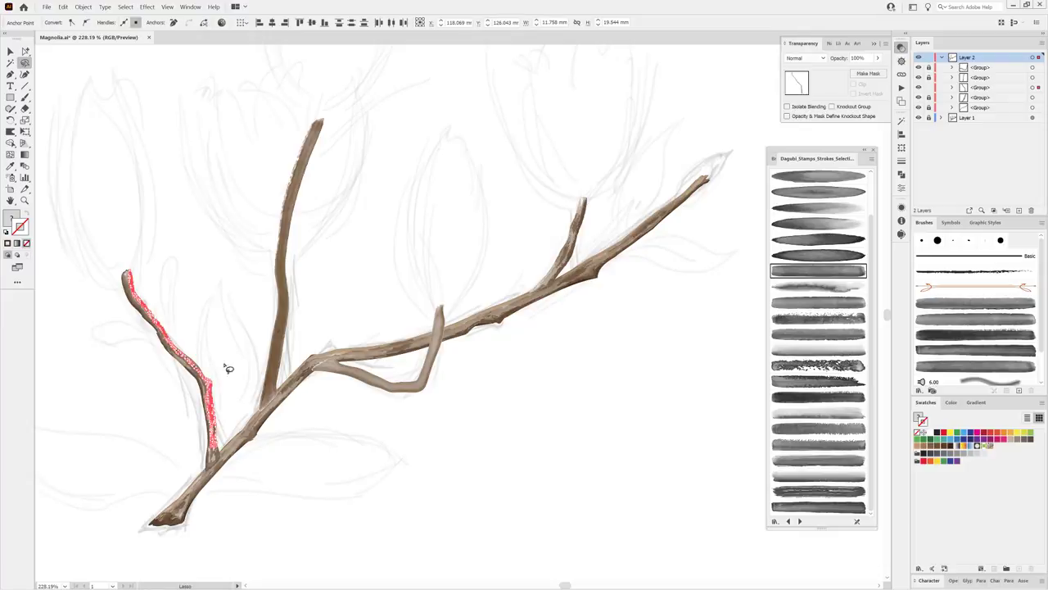
click(222, 22)
drag(748, 387, 754, 385)
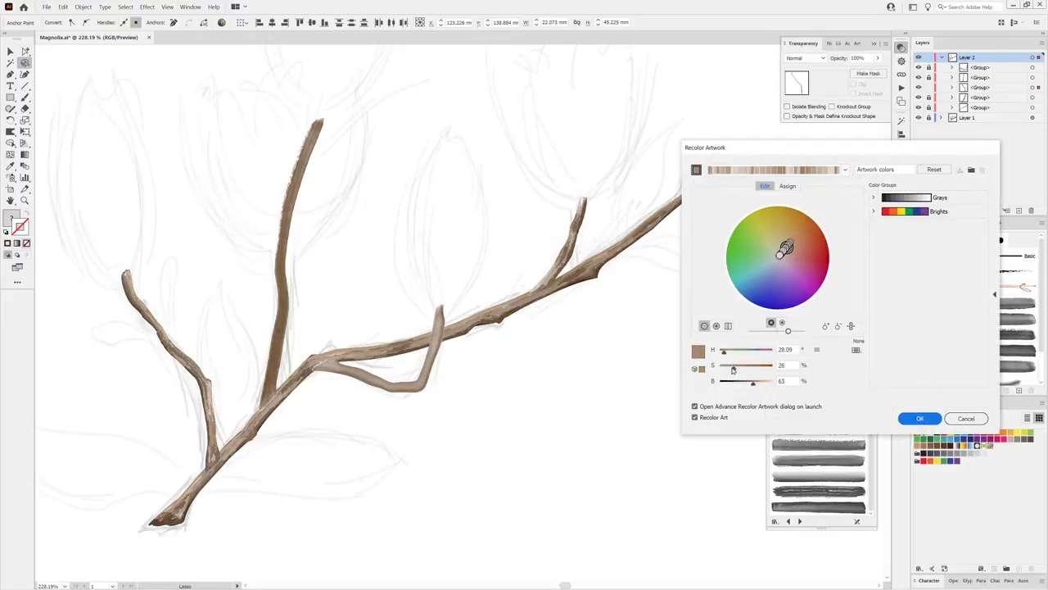
click(919, 418)
key(ctrl+shift+a)
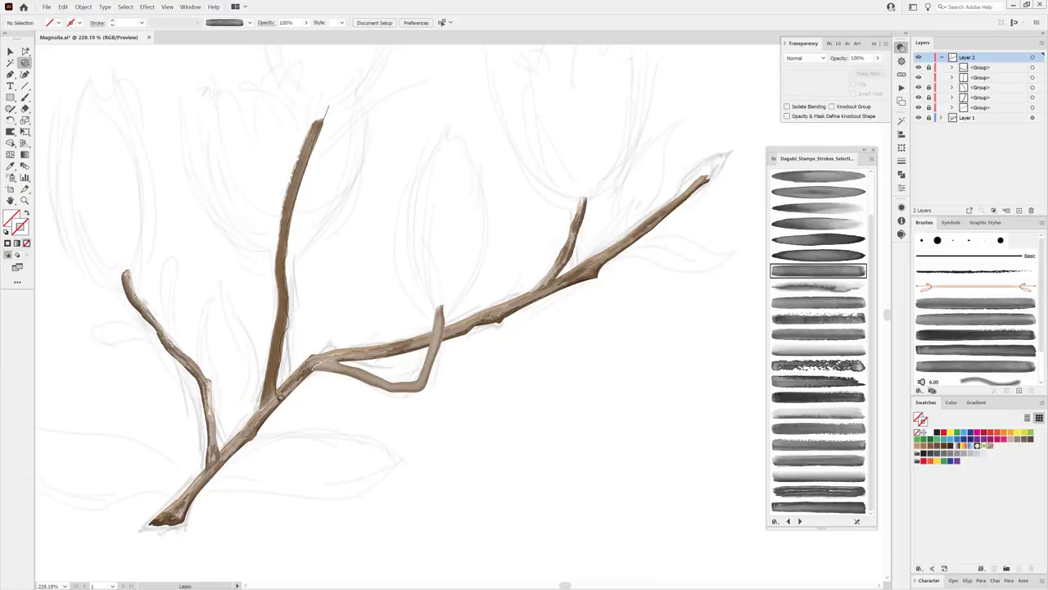
Give the tall upright branch a darker, warmer brown via Recolor Artwork.
drag(271, 432, 274, 414)
click(221, 22)
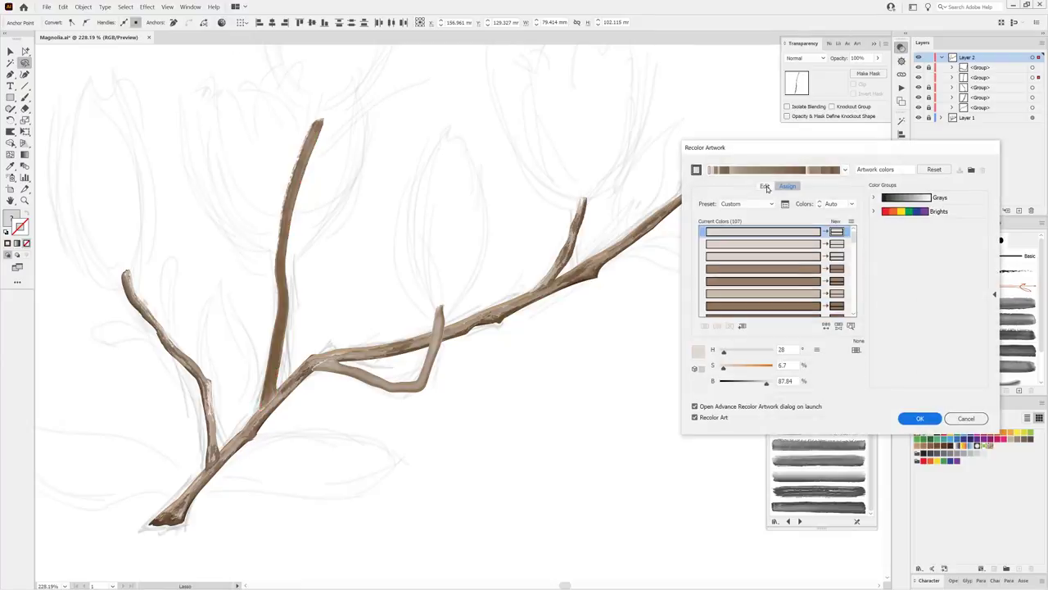
mouse_move(766, 382)
mouse_down()
mouse_move(740, 371)
mouse_move(757, 386)
mouse_up()
click(909, 417)
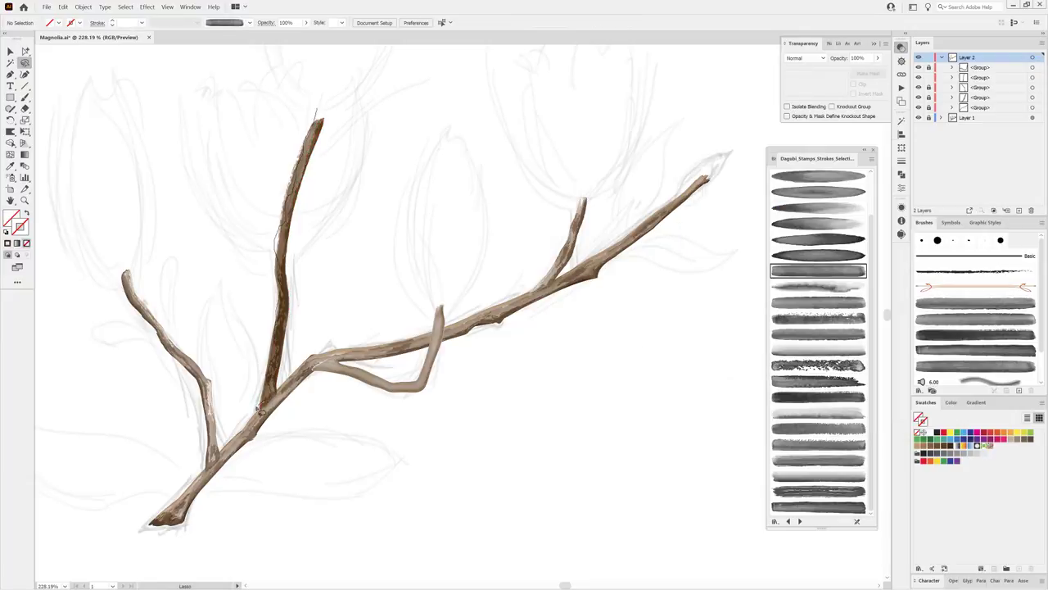
Raise the tall upright branch's brightness slightly with Recolor Artwork.
drag(258, 407, 261, 413)
click(506, 23)
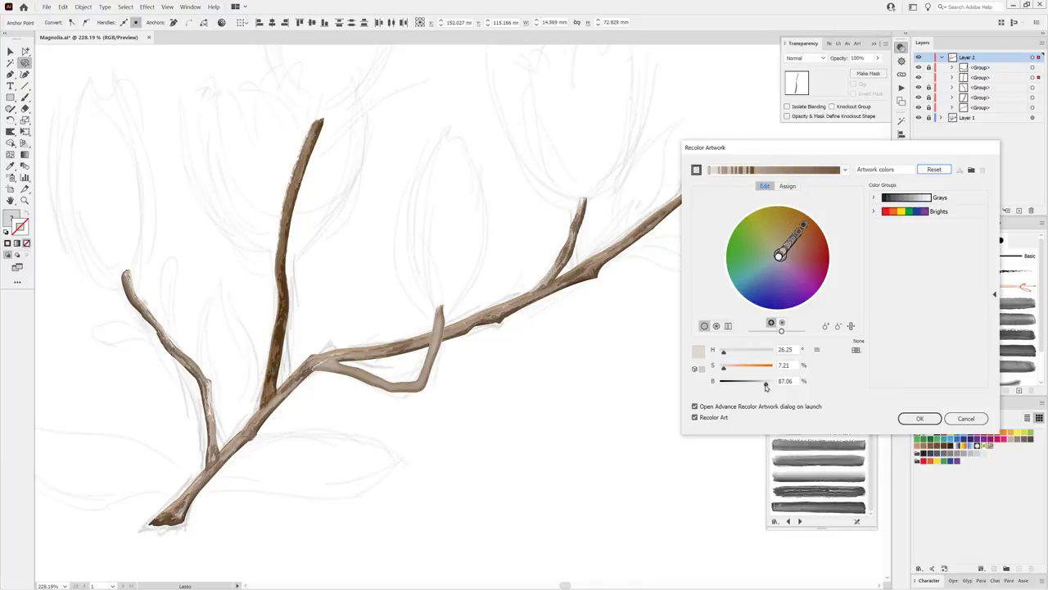
drag(765, 387, 769, 387)
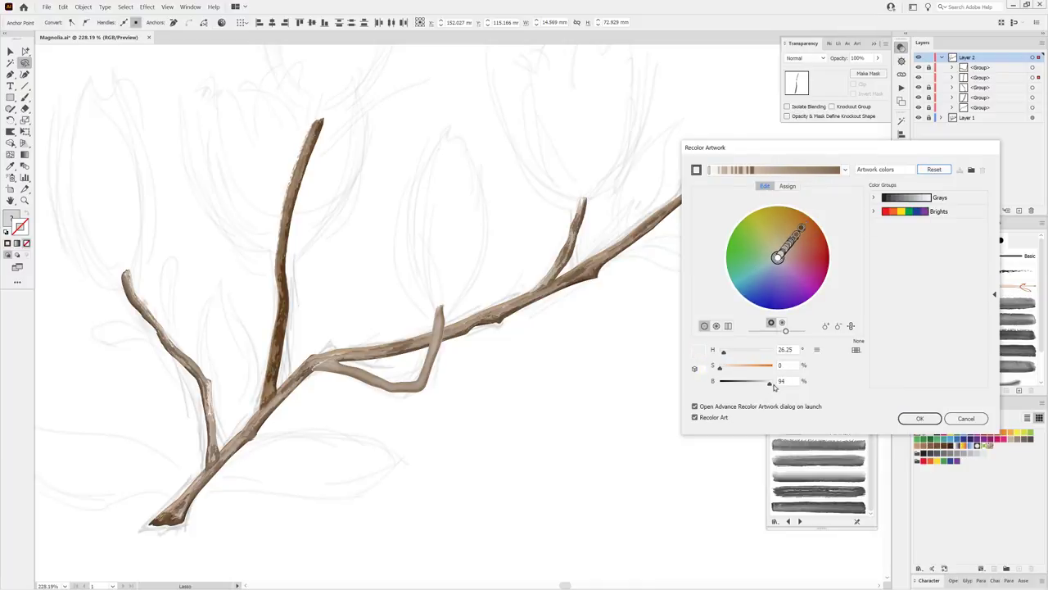
click(920, 417)
key(ctrl+shift+a)
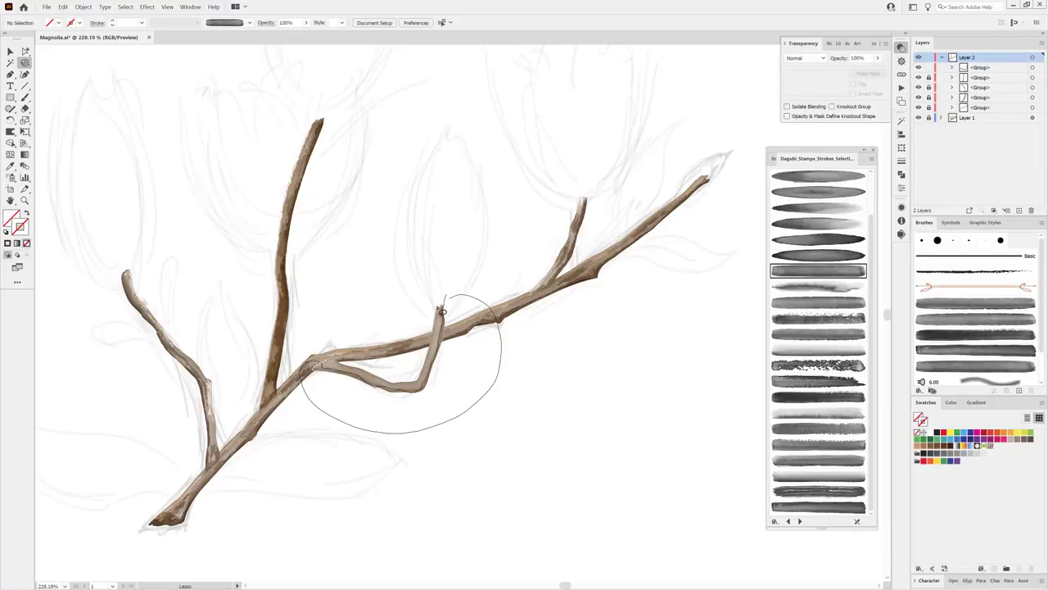
Darken the bent branch below the main one and recolour its lower segment.
drag(326, 370, 329, 374)
click(221, 22)
drag(763, 386, 757, 386)
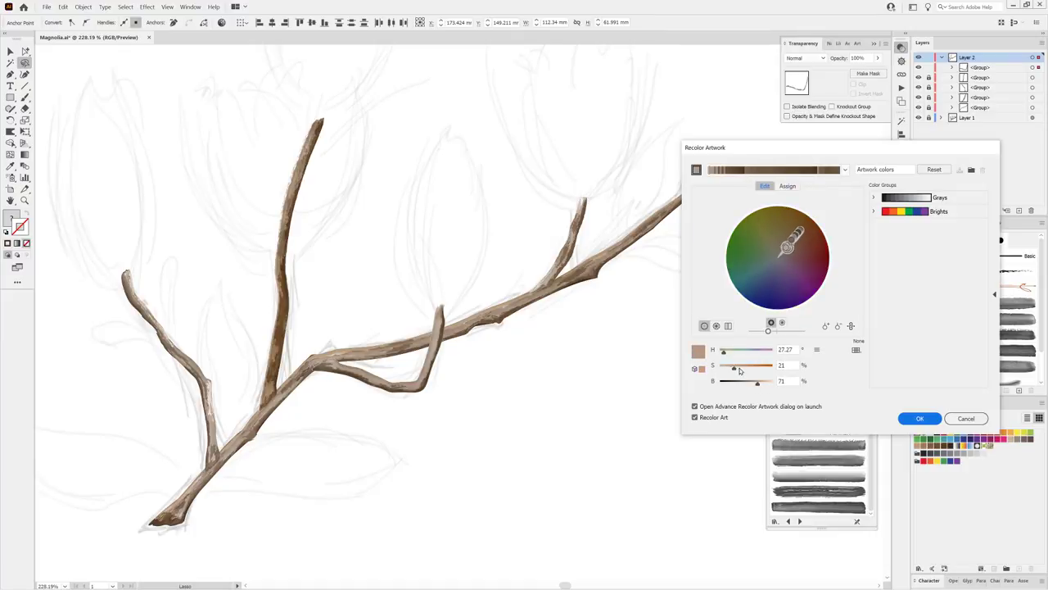
click(919, 418)
key(ctrl+shift+a)
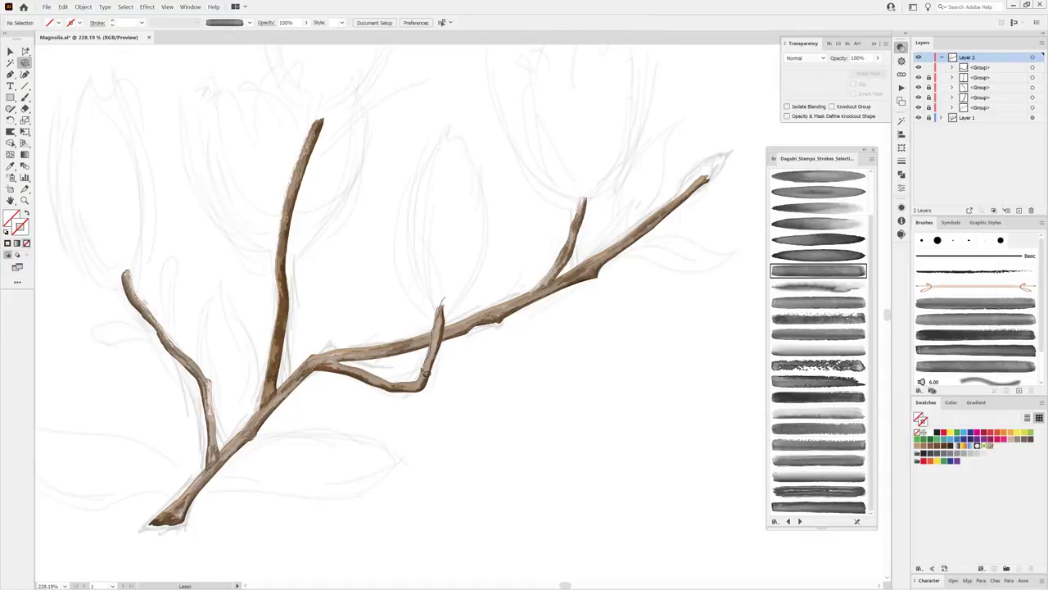
click(336, 366)
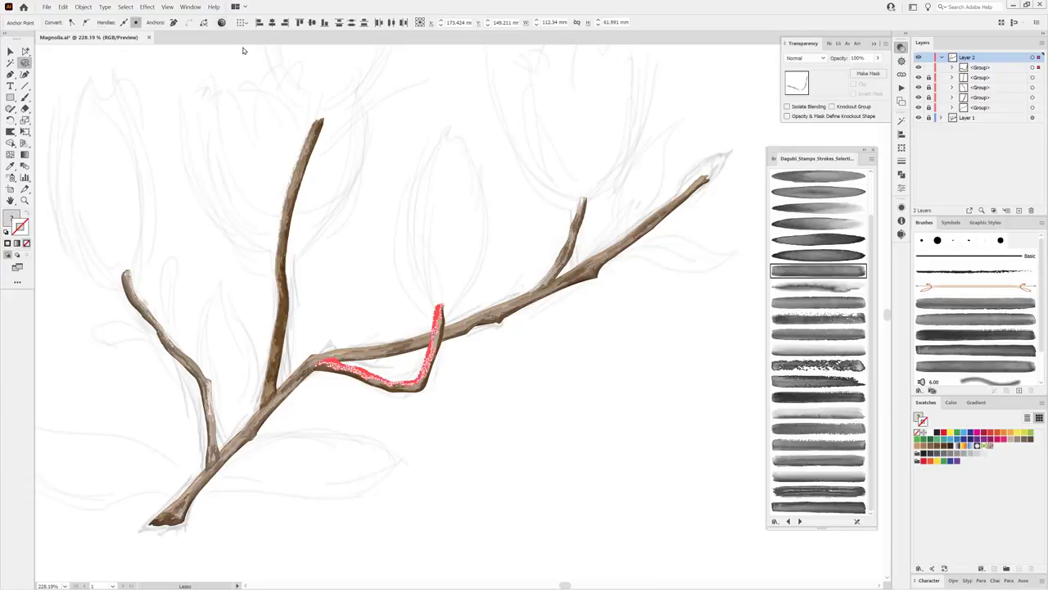
click(221, 22)
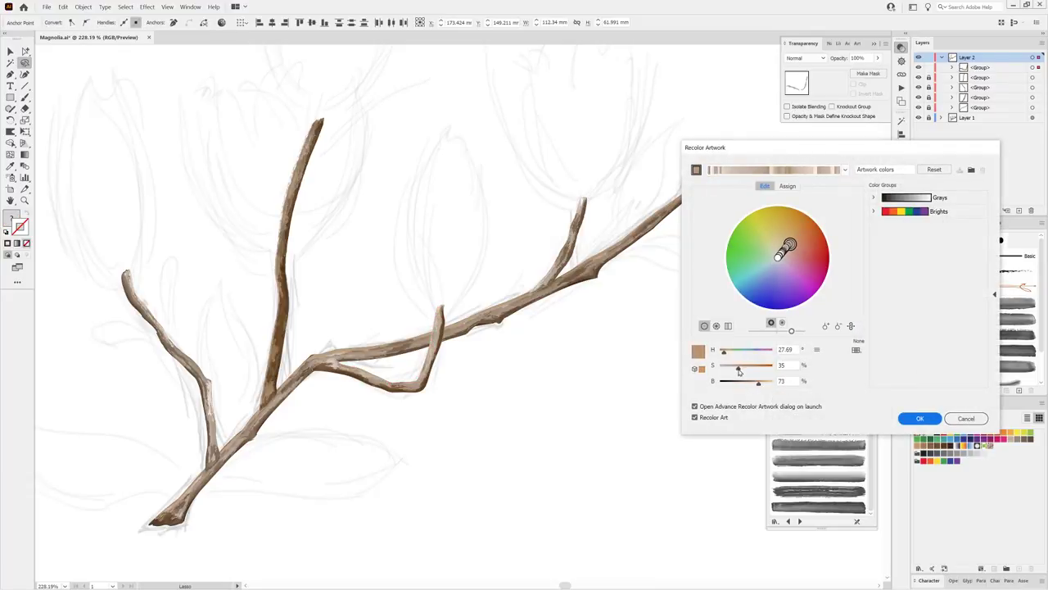
click(919, 419)
key(ctrl+shift+a)
Select the lower bend and adjust it to 30% saturation, 71% brightness.
drag(427, 384, 371, 385)
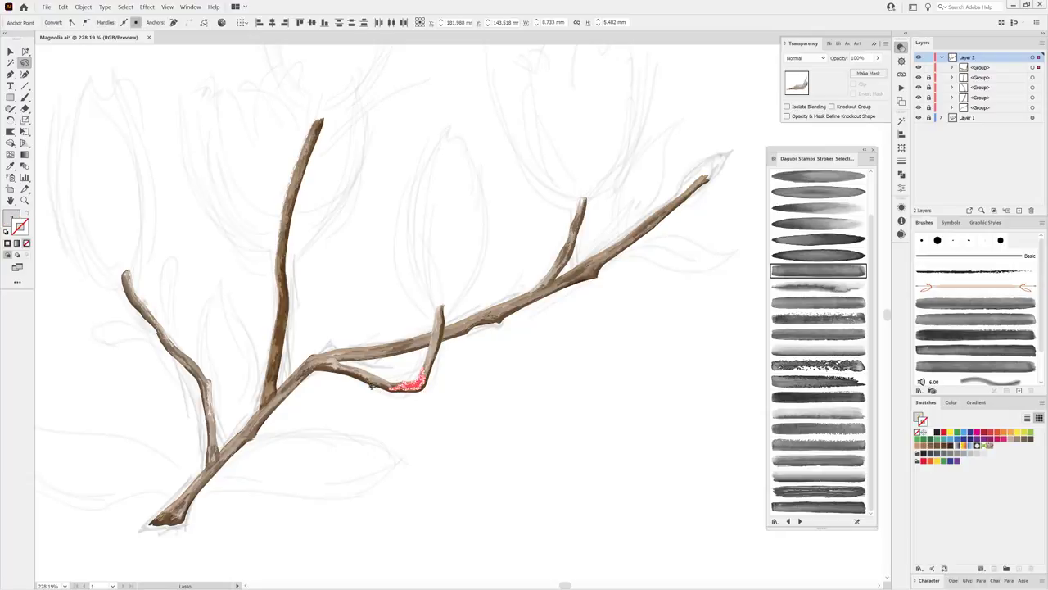
click(221, 22)
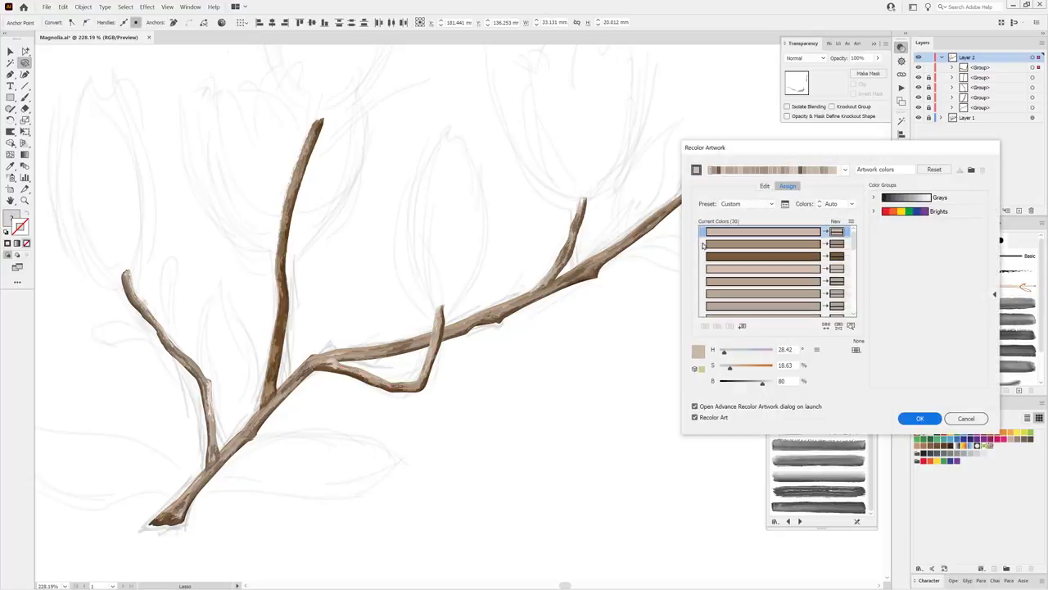
click(764, 186)
drag(769, 381, 740, 370)
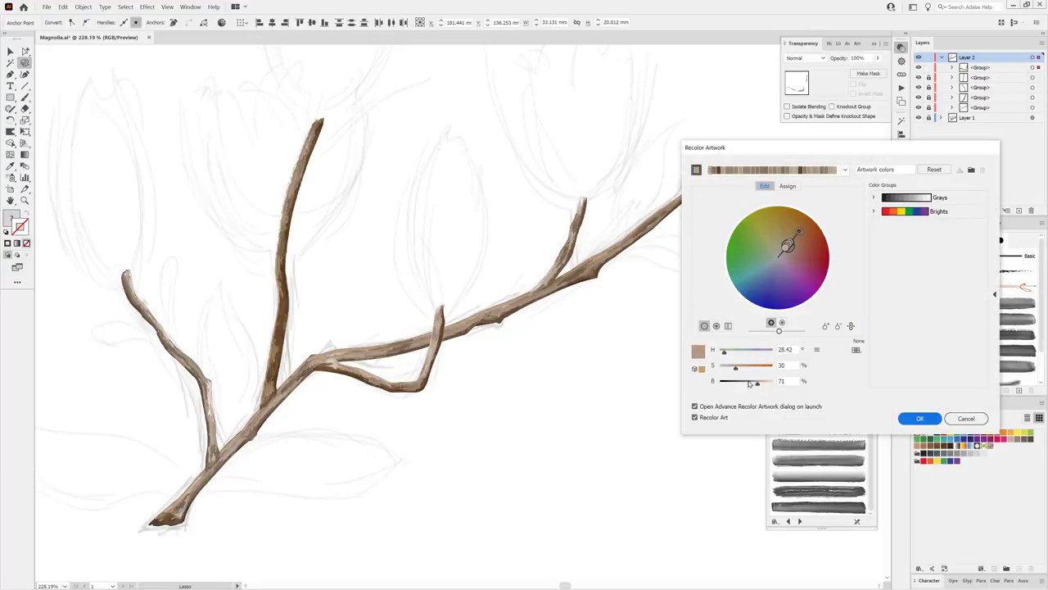
Apply the recoloured bark colours to the bend and deselect.
click(913, 417)
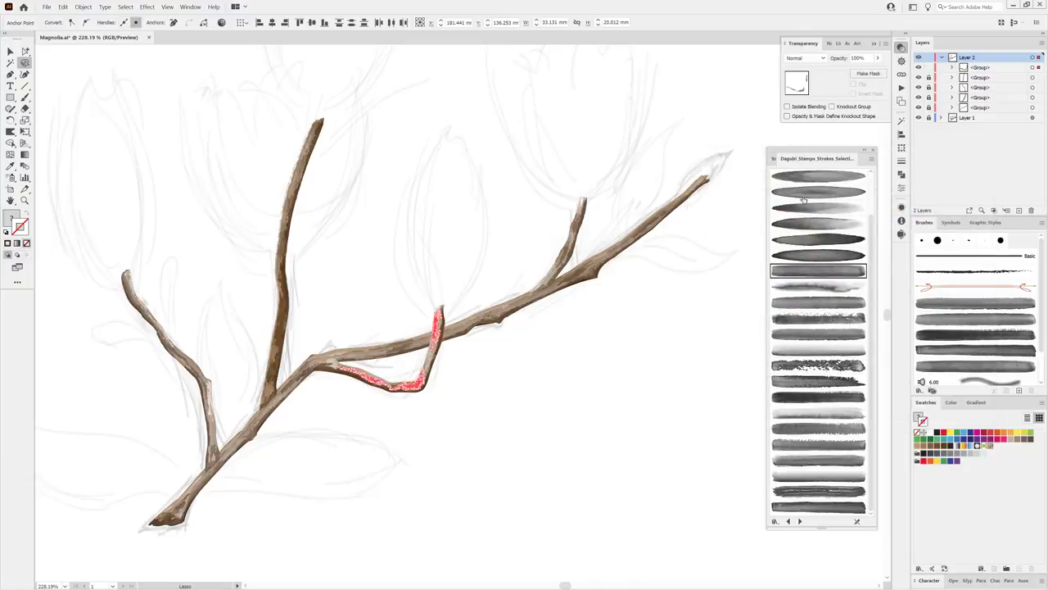
click(625, 349)
scroll(353, 402, up, 3)
scroll(592, 208, up, 3)
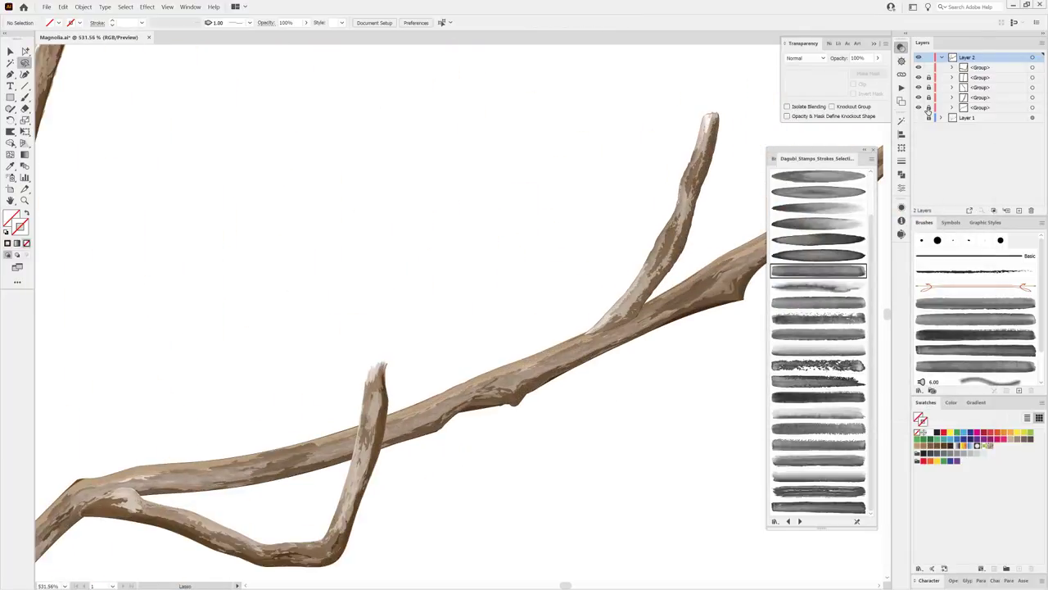
Target the branch group and Warp (Shift+R) the edges near the hooked twig and stem junctions.
click(1033, 107)
key(shift+r)
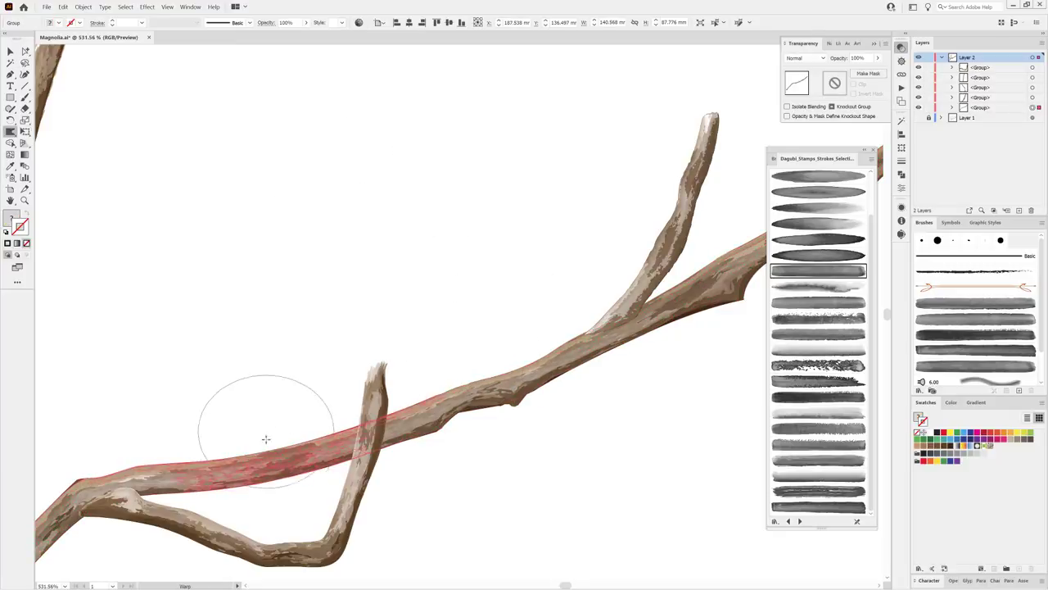
drag(444, 463, 199, 520)
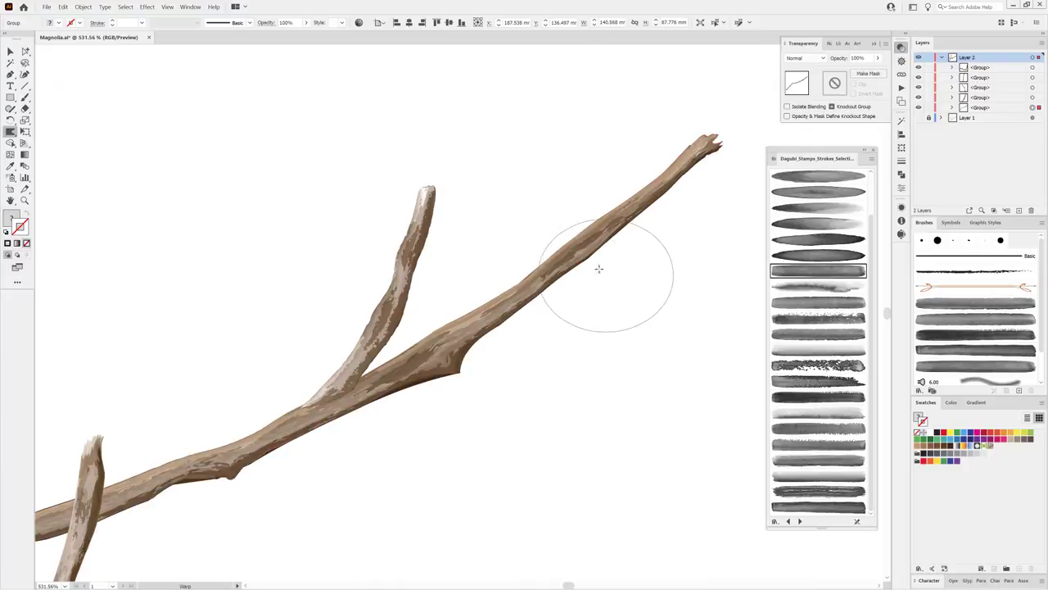
mouse_move(405, 388)
mouse_down()
mouse_move(467, 343)
mouse_move(311, 458)
mouse_up()
drag(491, 245, 369, 370)
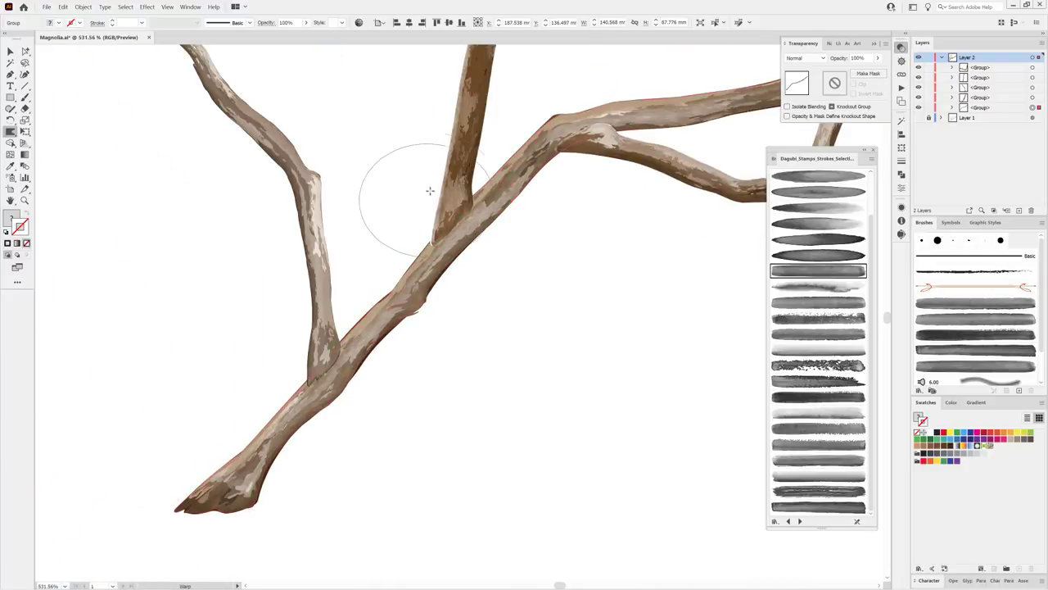
drag(431, 240, 452, 232)
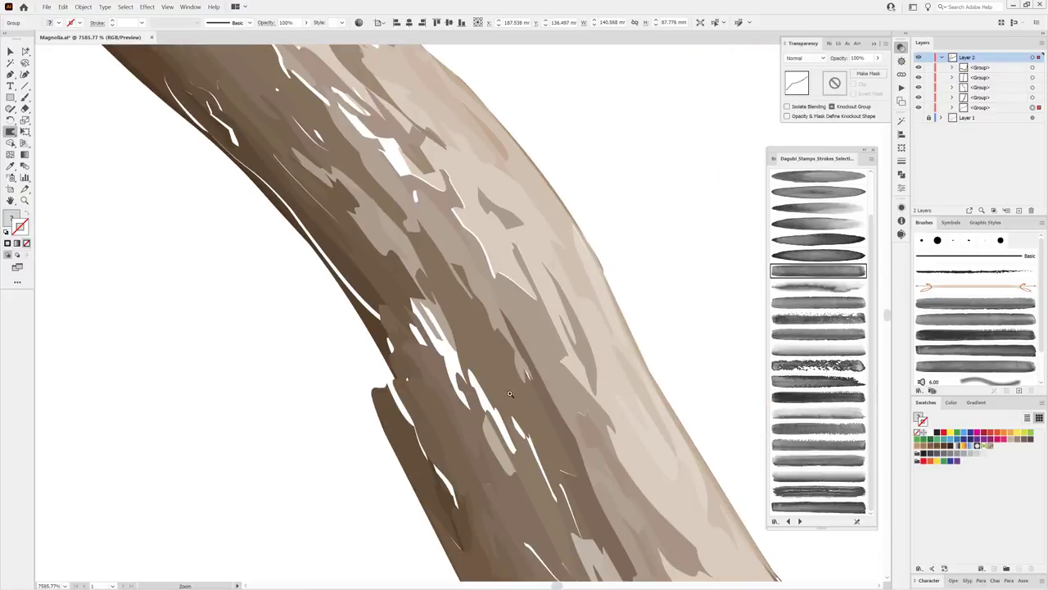
alt+click(341, 339)
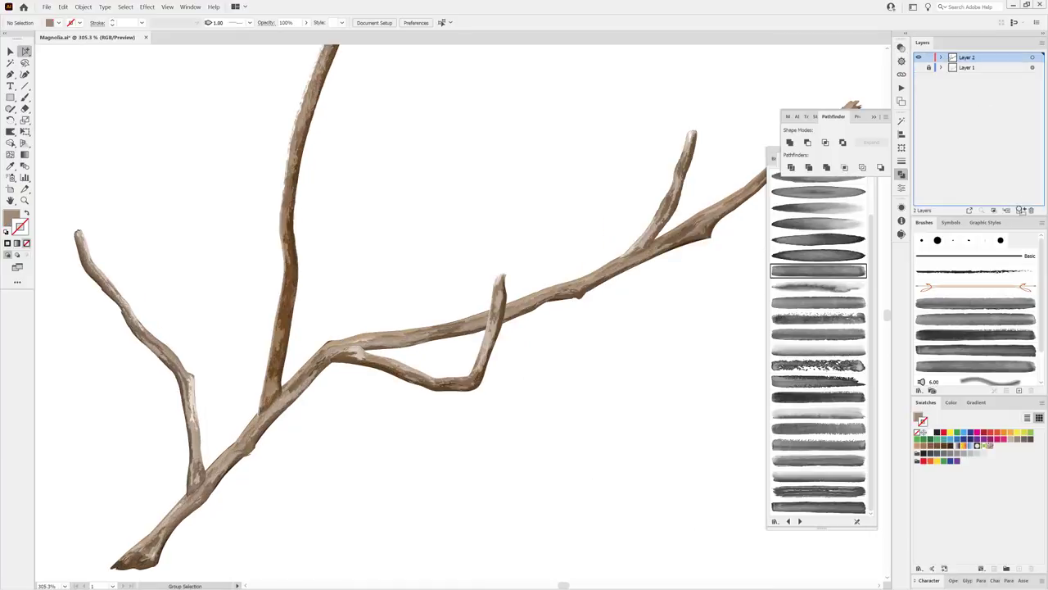
Merge the selected branch artwork on Layer 2 into one shape with Pathfinder Unite.
click(1033, 68)
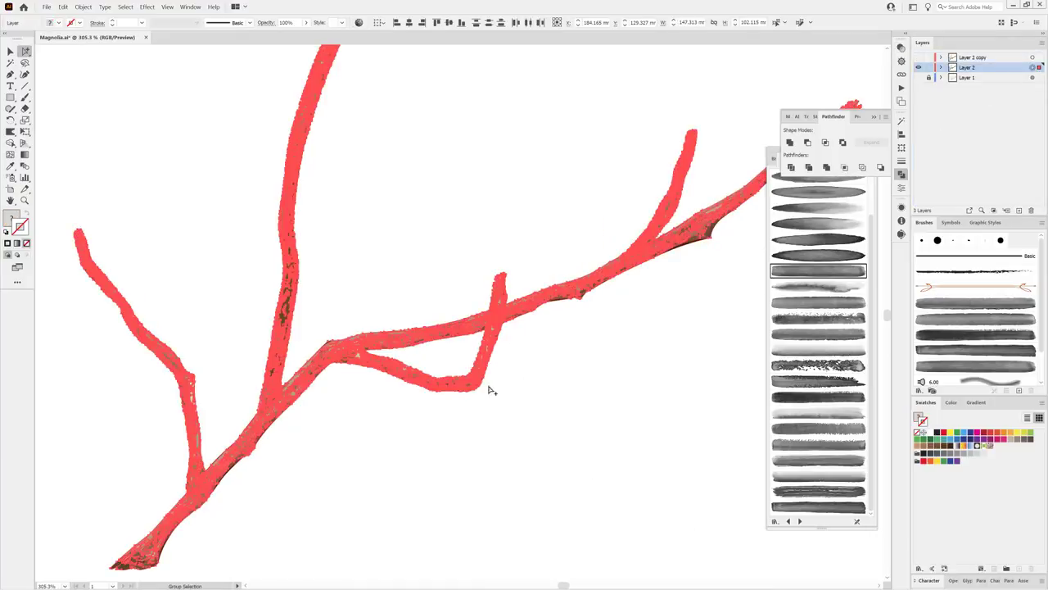
click(545, 416)
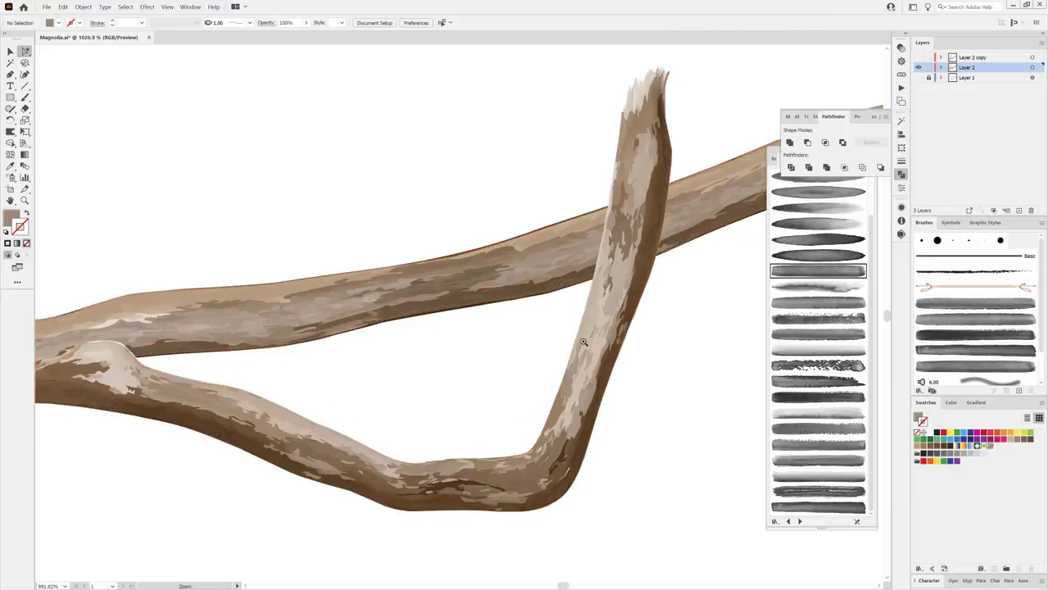
click(790, 143)
click(699, 335)
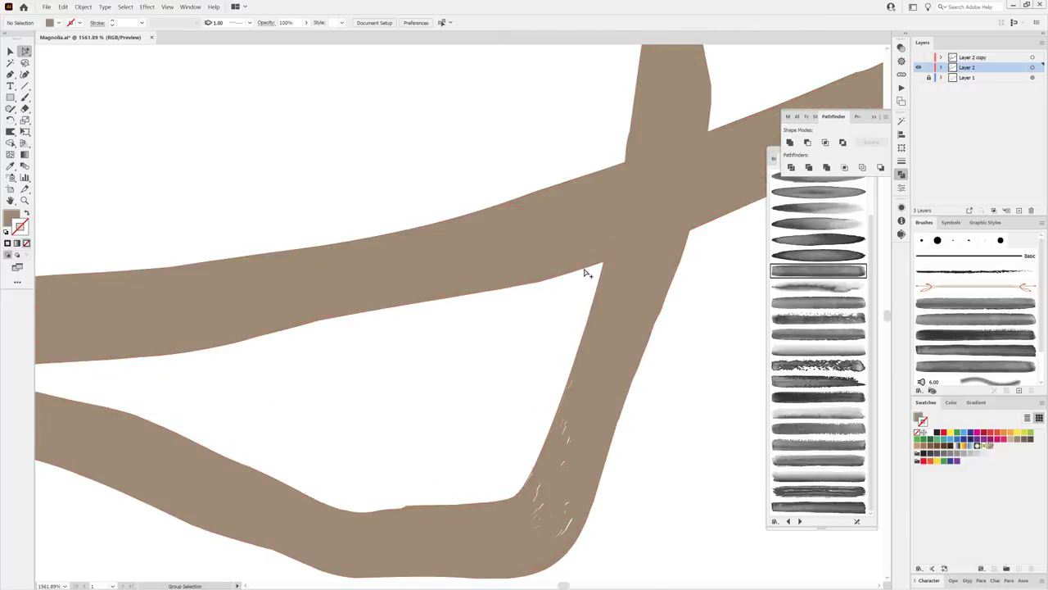
click(586, 273)
mouse_move(667, 292)
mouse_down()
mouse_move(620, 374)
mouse_move(250, 164)
mouse_up()
Try selecting the inverse of the branch pieces, then undo that selection.
click(125, 7)
click(141, 41)
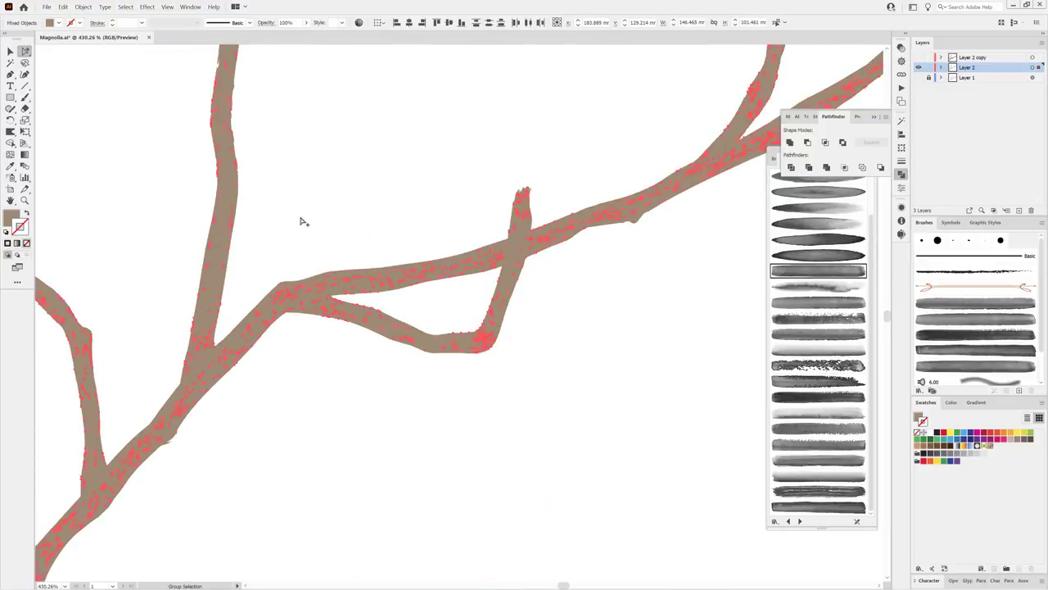
drag(301, 221, 484, 242)
click(62, 7)
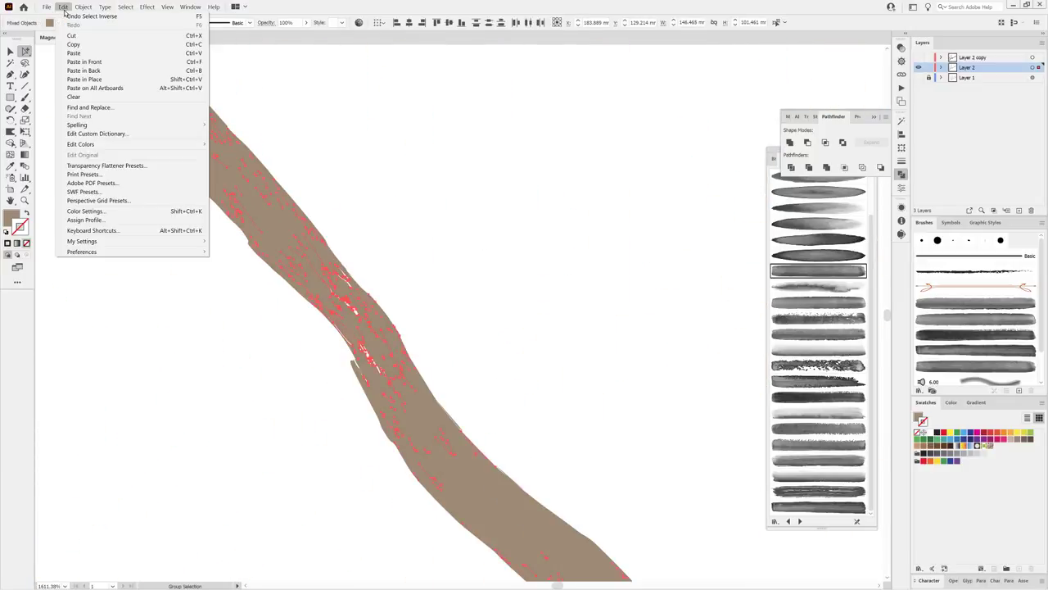
click(82, 36)
scroll(350, 323, down, 5)
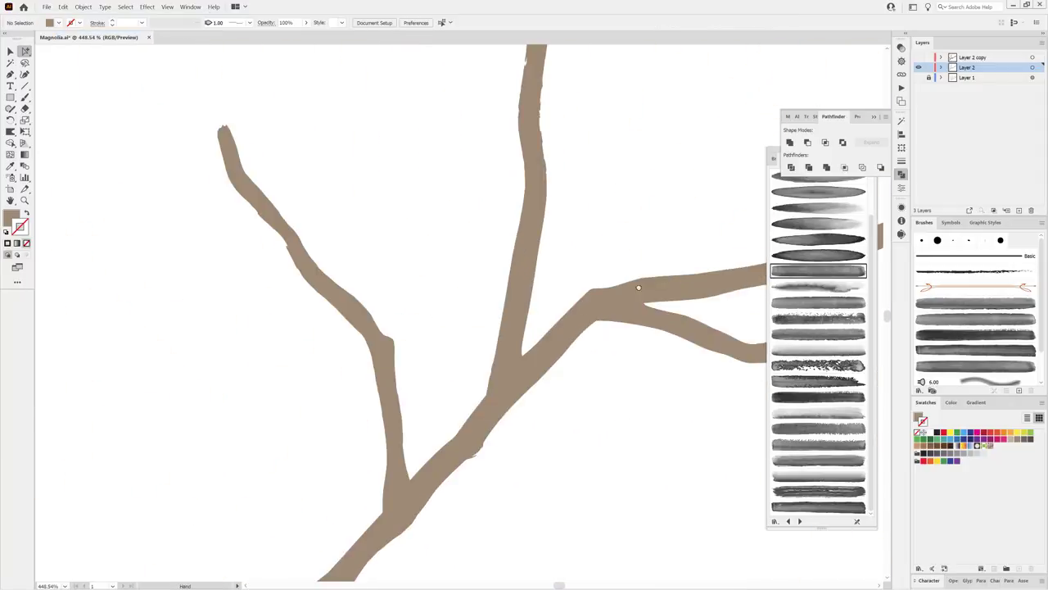
Recolour the stray red-orange bark pieces with browns sampled by the Eyedropper.
click(1033, 67)
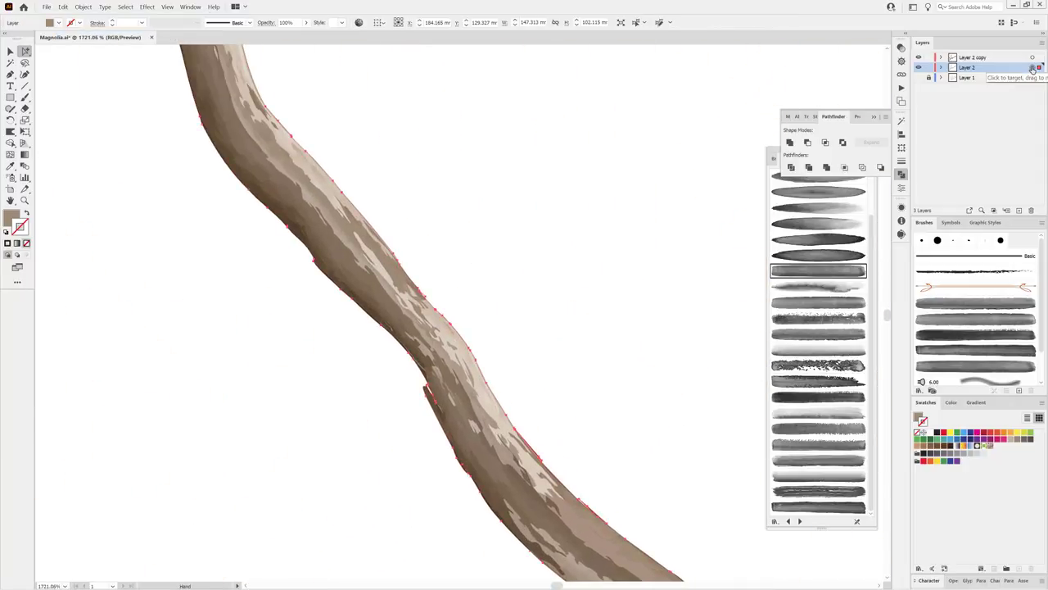
click(989, 437)
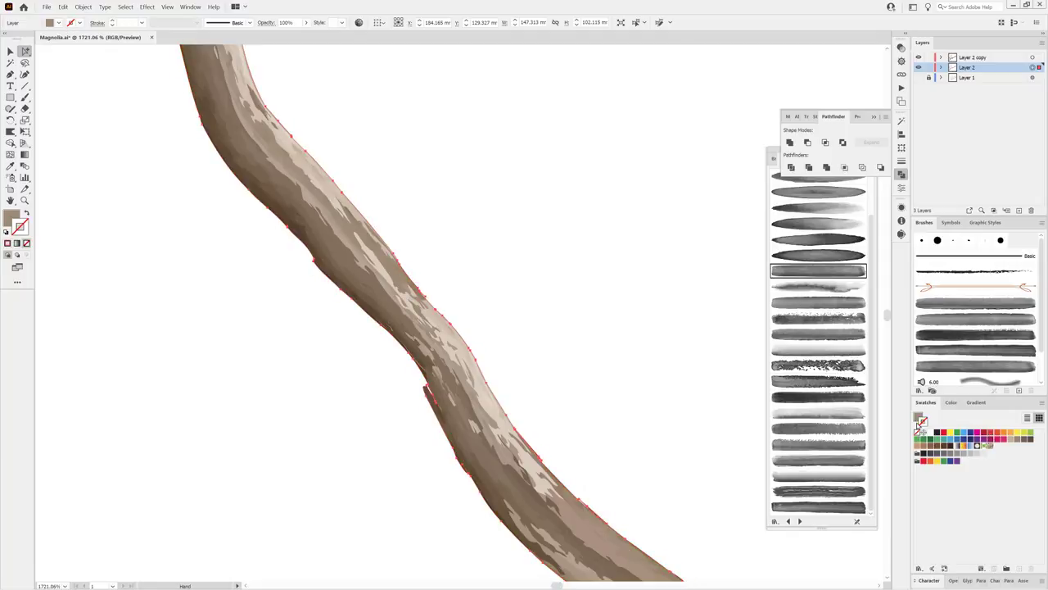
scroll(578, 431, up, 5)
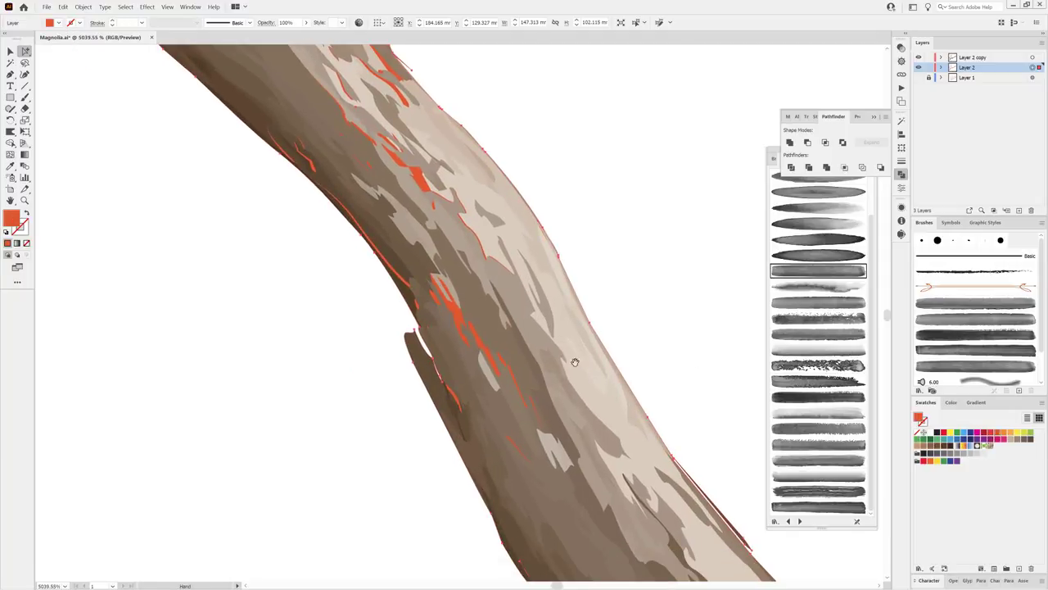
key(i)
click(398, 259)
click(426, 249)
scroll(401, 284, down, 5)
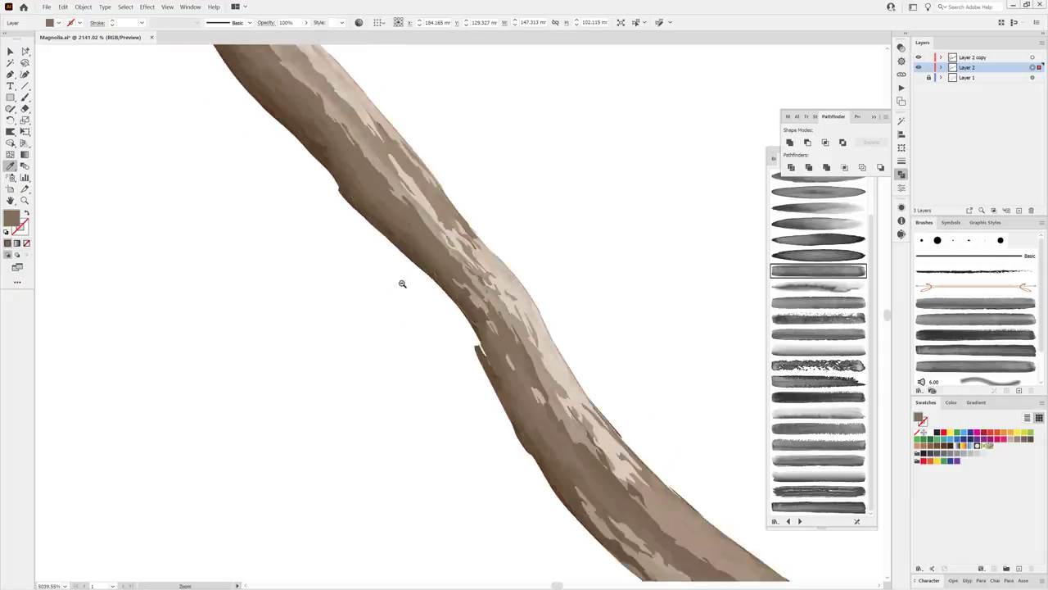
scroll(529, 260, down, 5)
scroll(456, 360, down, 3)
scroll(475, 344, down, 3)
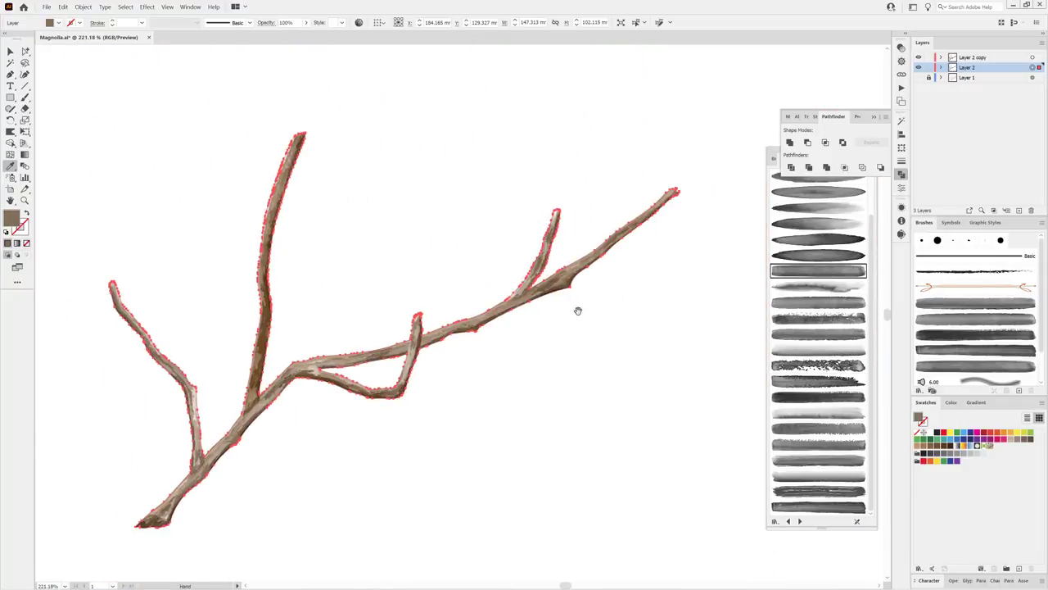
Move the compound path into Layer 2 copy and delete the empty Layer 2.
click(941, 67)
click(955, 78)
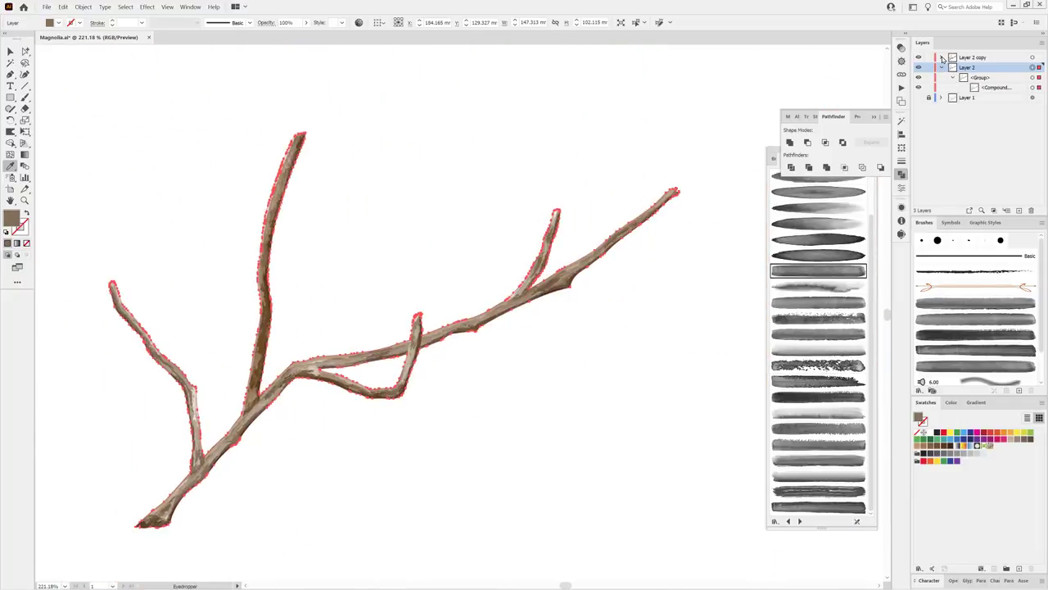
click(942, 58)
click(1015, 128)
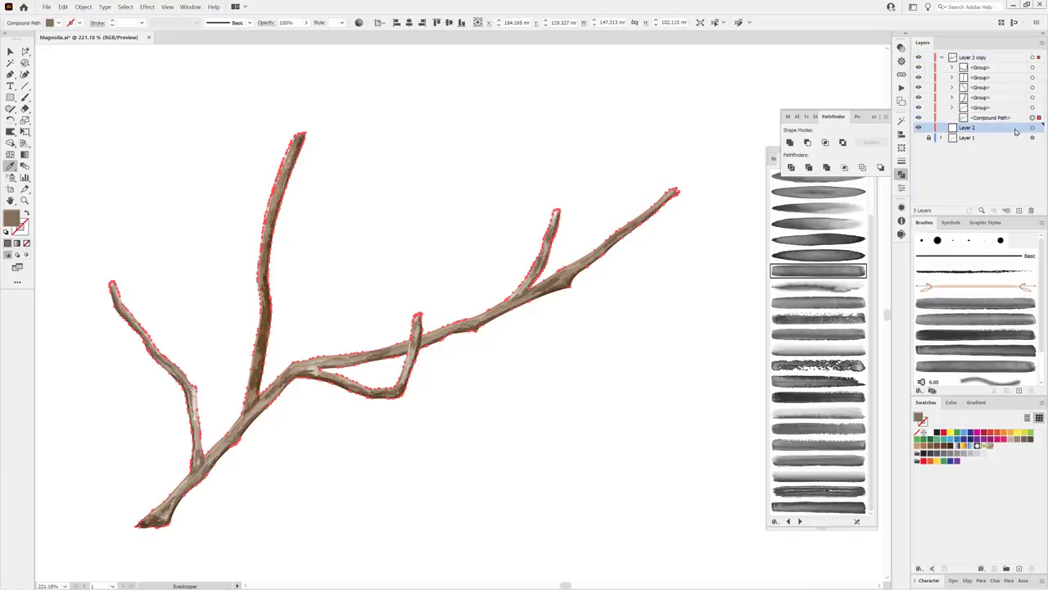
click(1031, 210)
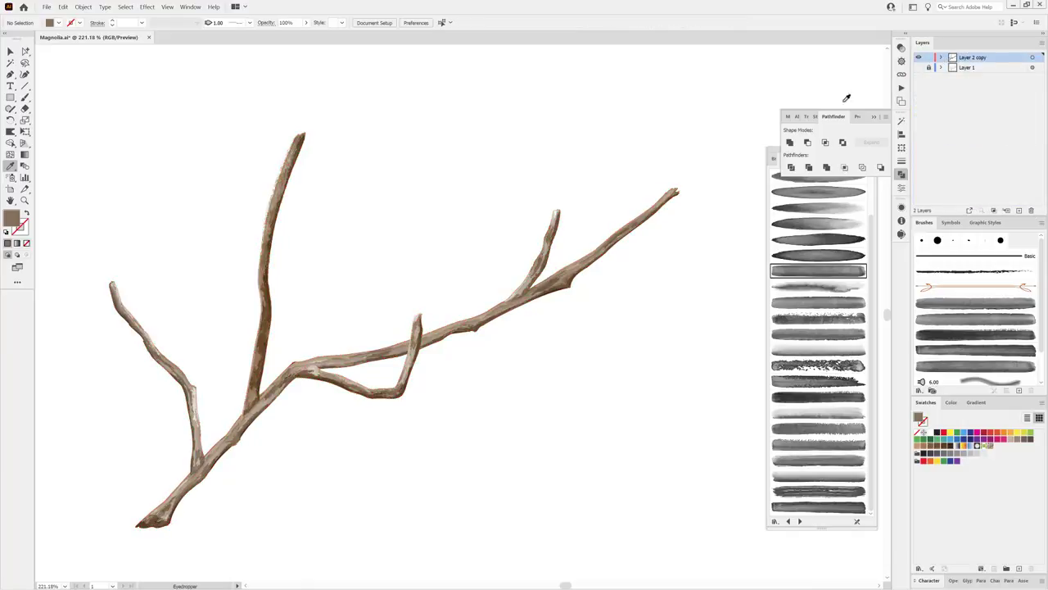
Add Layer 3 and set a Stamps Washes brush with FFB1BE pink stroke.
click(1018, 210)
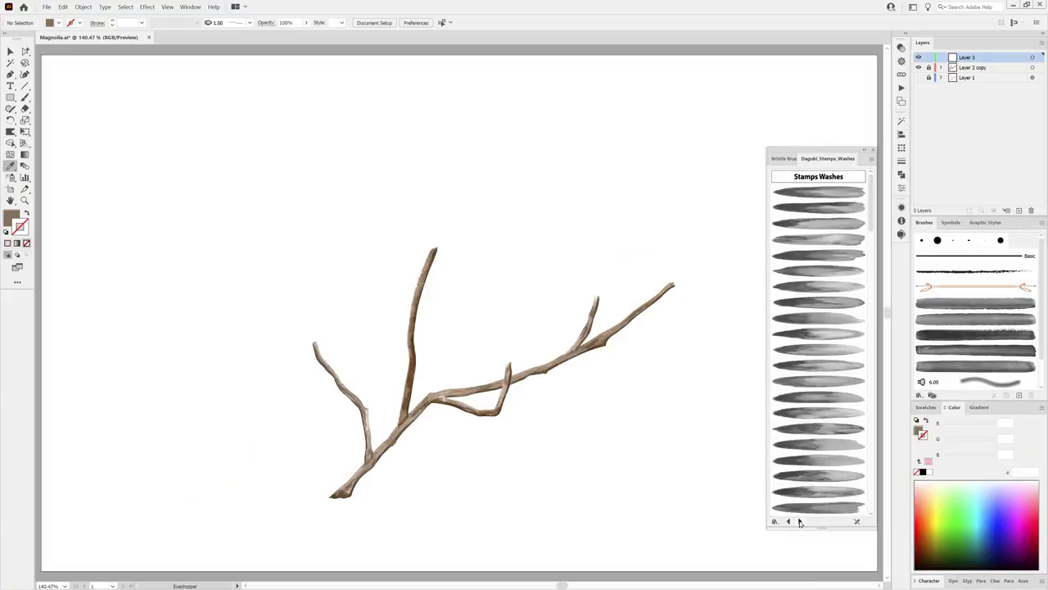
click(818, 287)
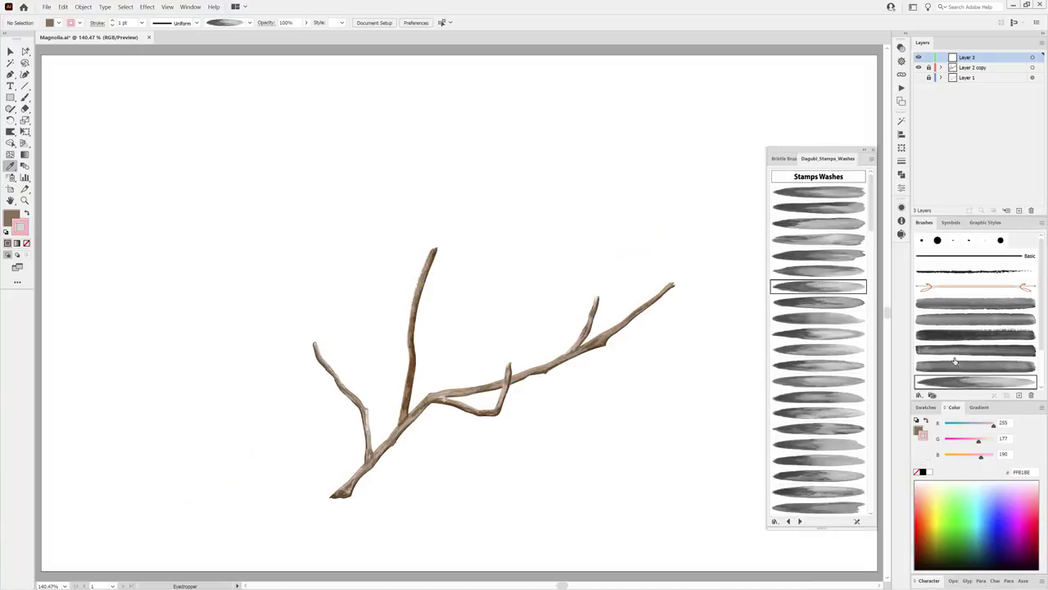
click(1004, 453)
key(Return)
Paint a soft pink watercolour oval near the top-left with the Paintbrush.
key(b)
drag(283, 149, 115, 180)
drag(10, 131, 57, 140)
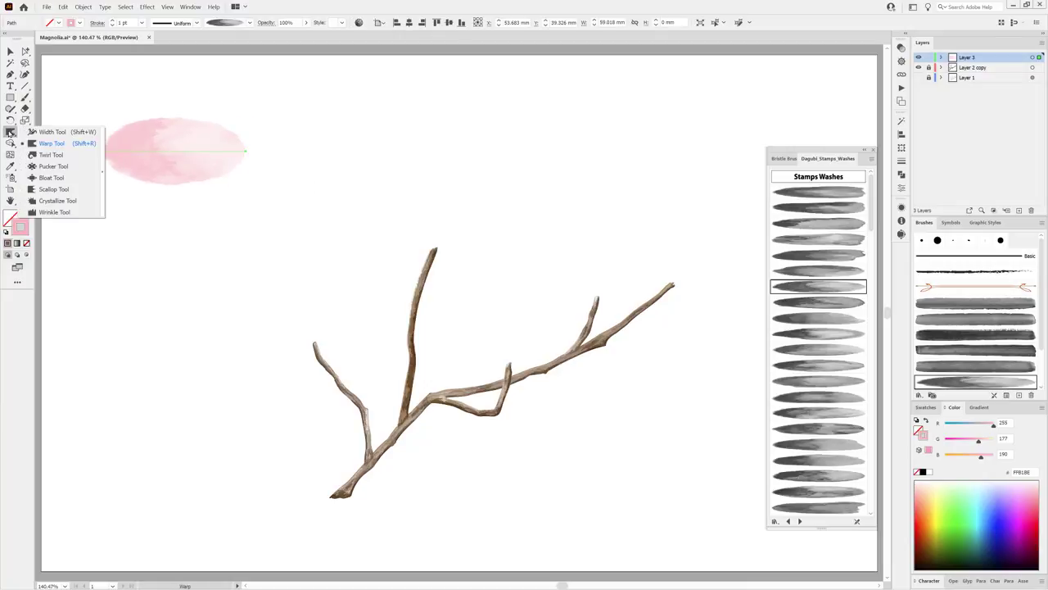
scroll(378, 232, up, 3)
scroll(379, 233, up, 2)
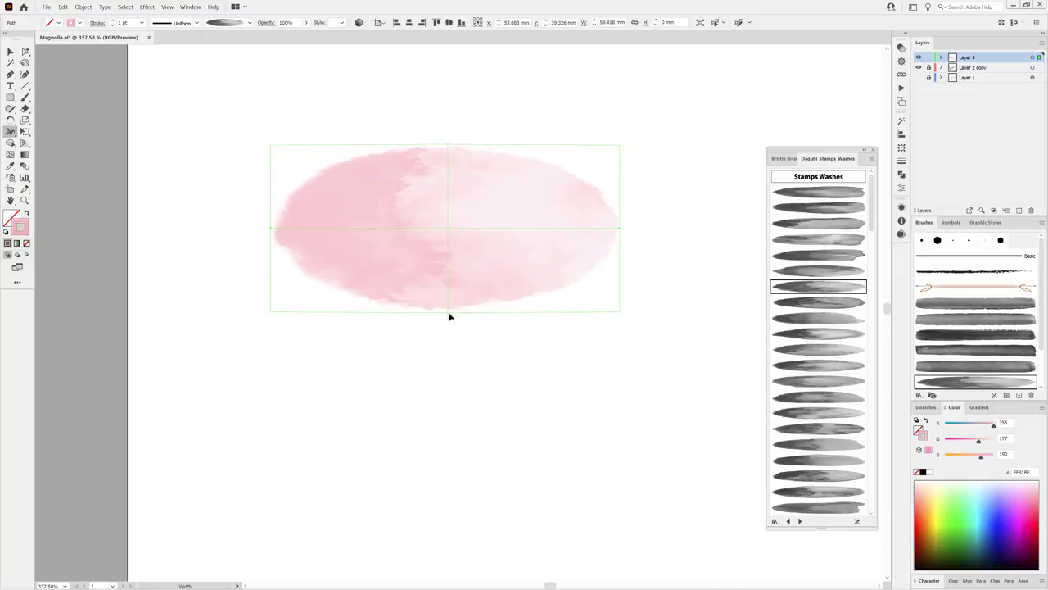
Set Layer 3's layer colour to Dark Green.
double_click(986, 59)
click(540, 276)
click(510, 386)
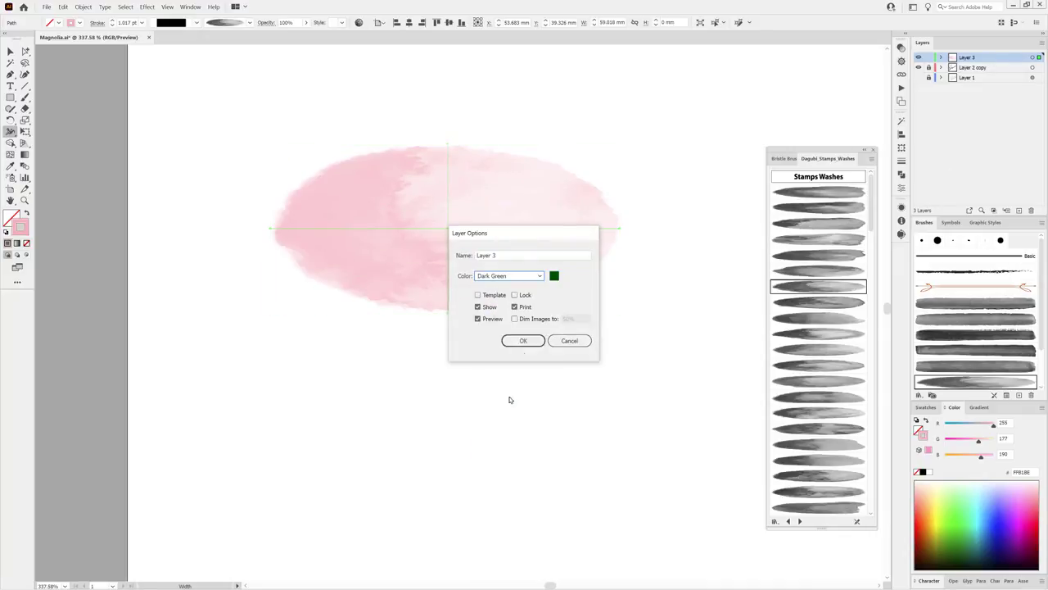
click(522, 340)
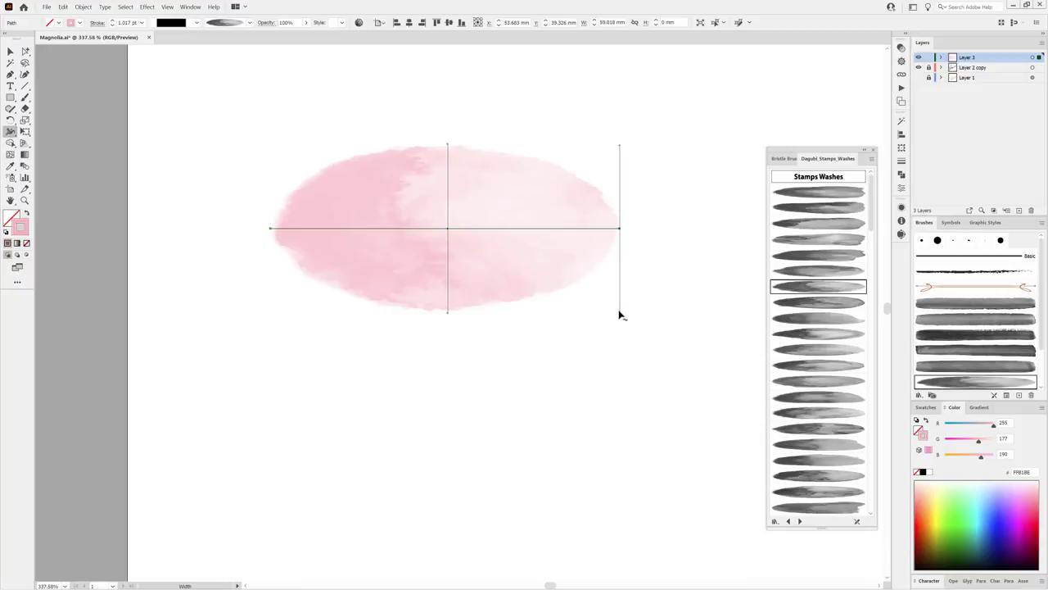
Reshape the pink wash into a lens-shaped petal with the Width tool and reposition it.
drag(620, 312, 620, 285)
drag(271, 310, 271, 279)
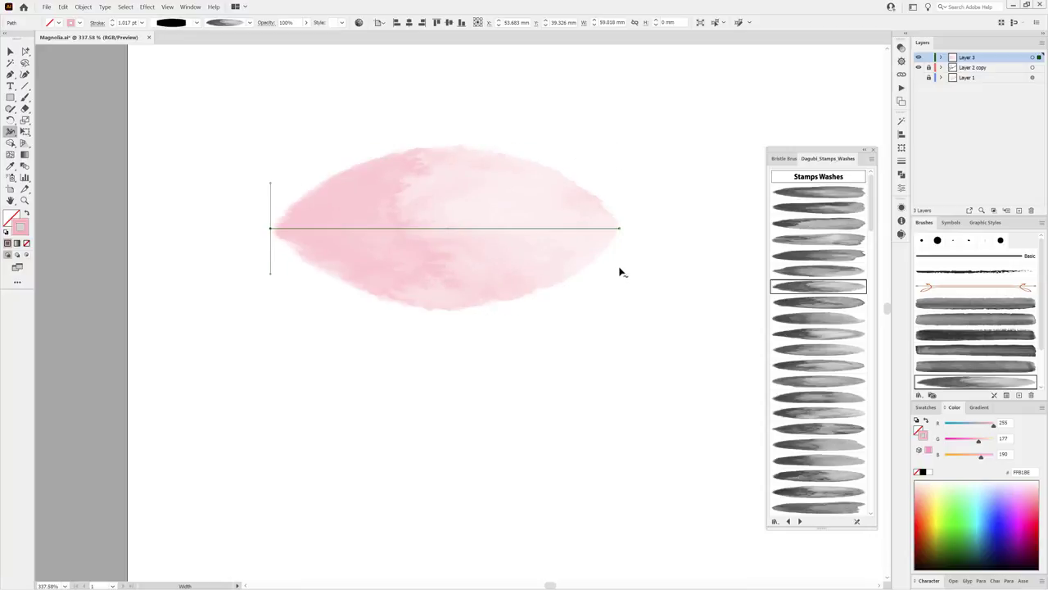
drag(620, 272, 620, 275)
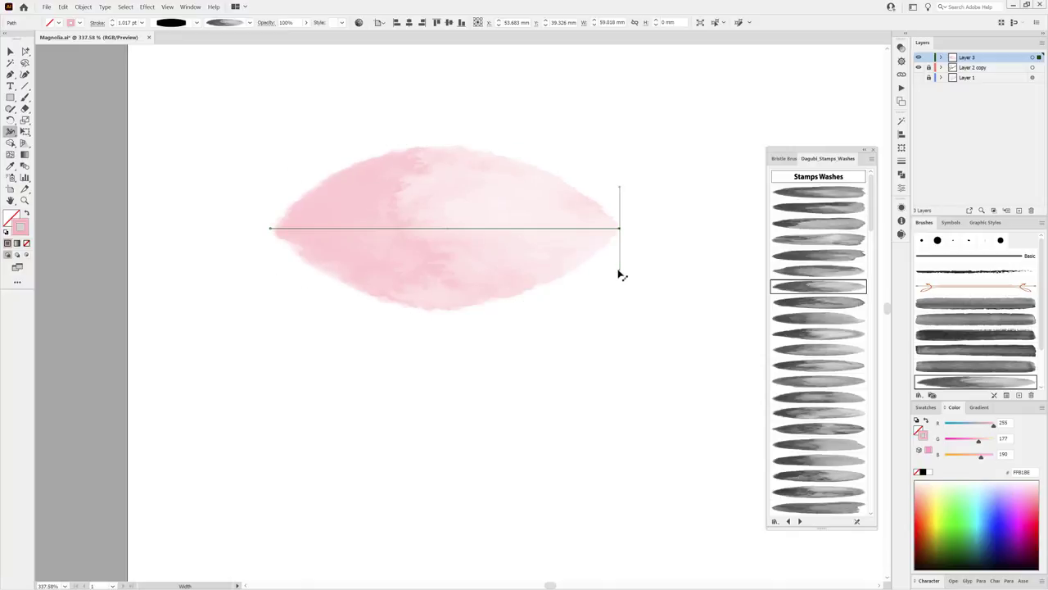
mouse_move(498, 276)
mouse_down()
mouse_move(480, 244)
mouse_move(475, 422)
mouse_move(460, 345)
mouse_up()
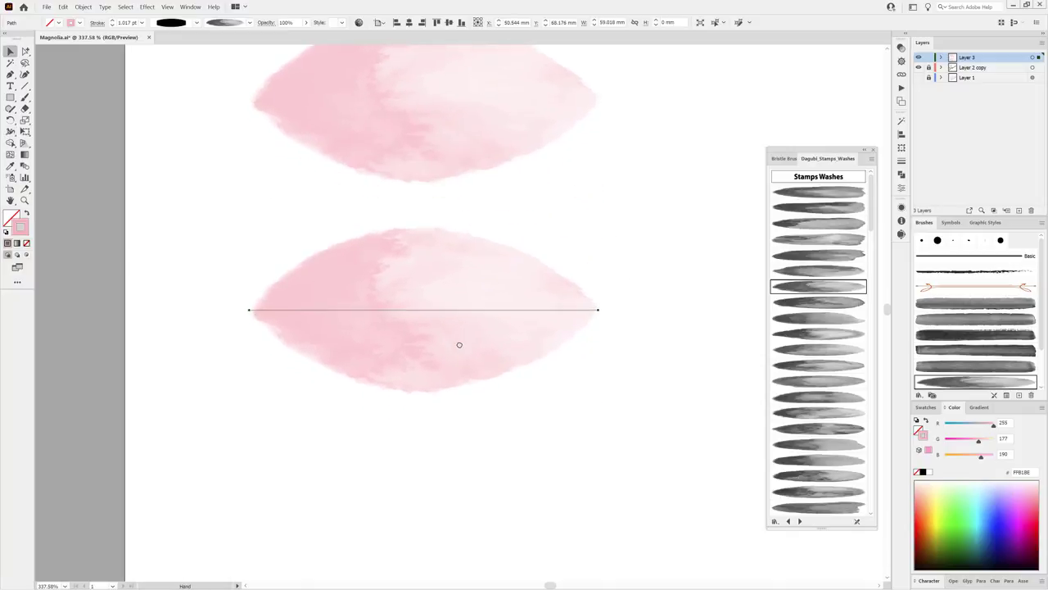
key(shift+w)
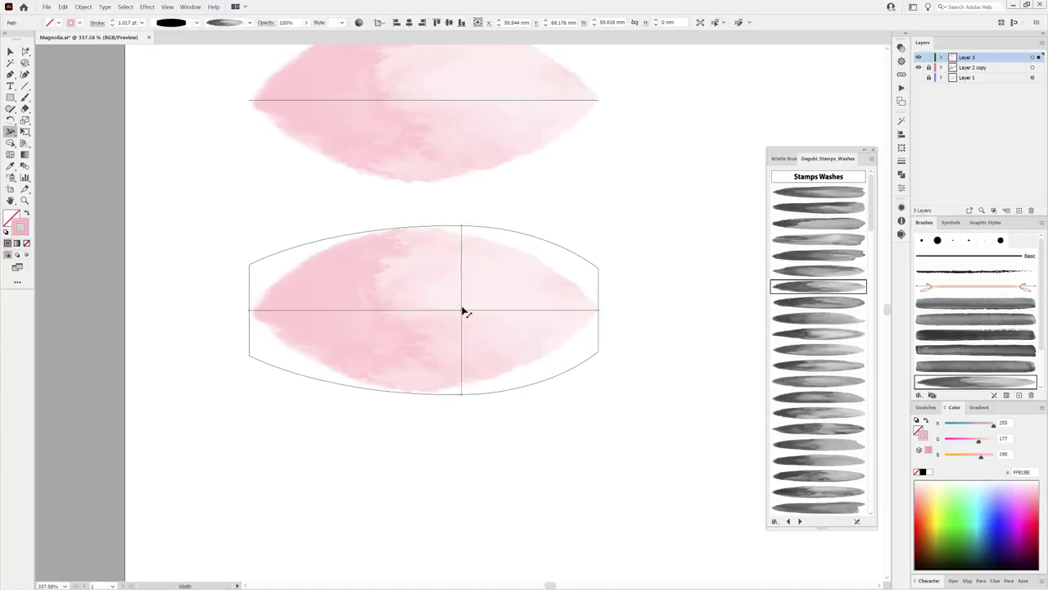
drag(425, 312, 479, 312)
drag(250, 325, 252, 330)
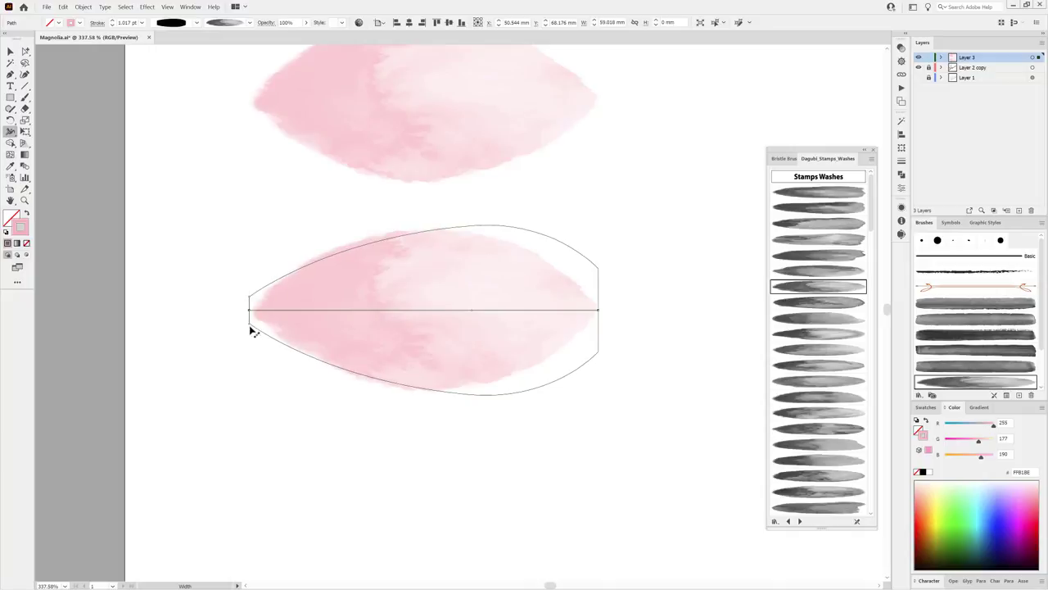
Widen the copied petal's middle and broaden its blunt right tip.
scroll(409, 319, down, 3)
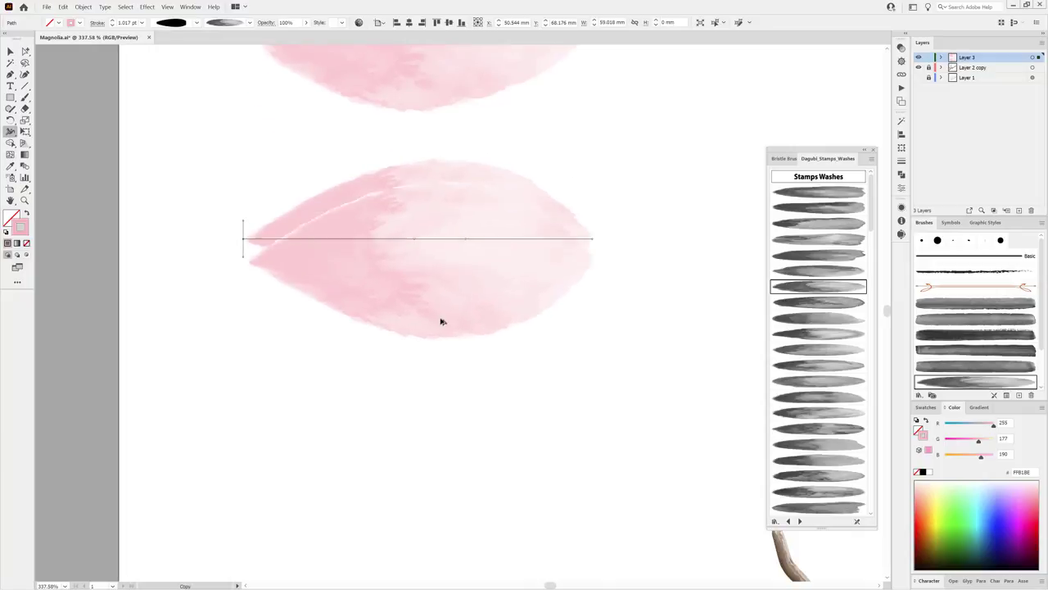
drag(441, 322, 445, 489)
scroll(457, 425, down, 4)
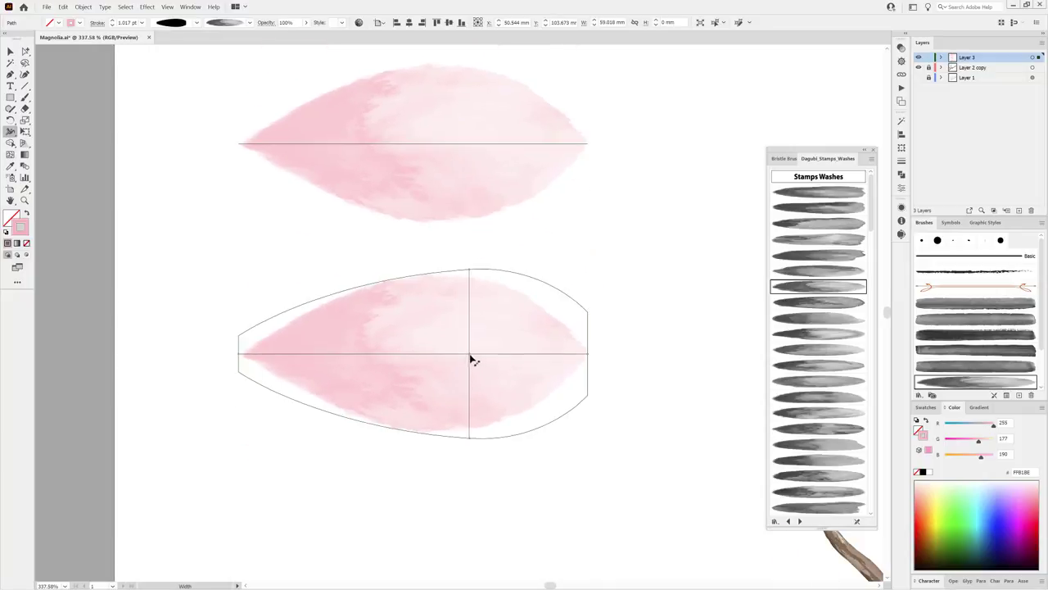
drag(474, 358, 505, 358)
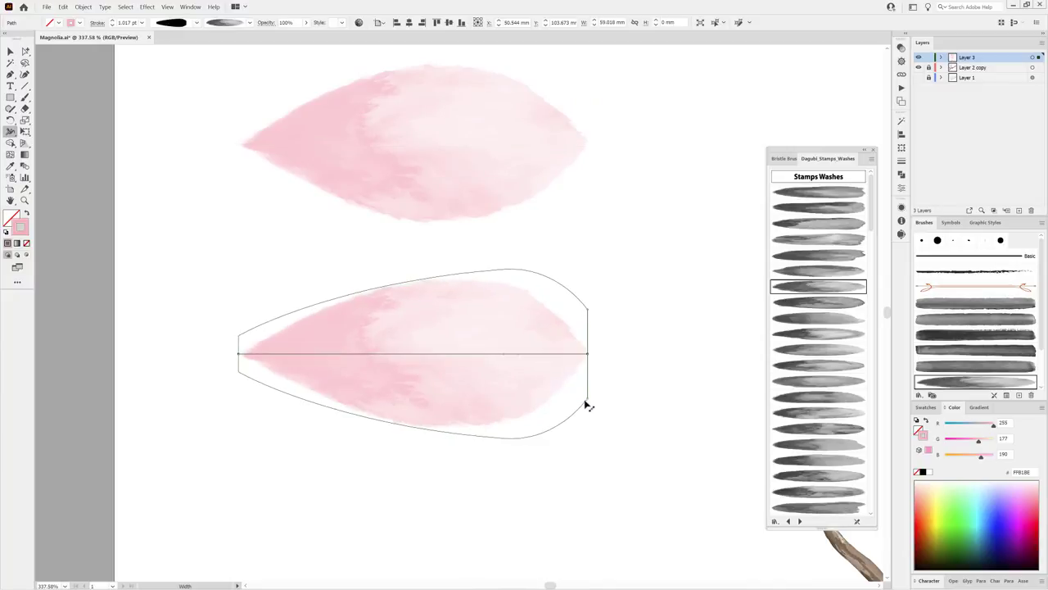
drag(586, 404, 586, 418)
scroll(584, 418, down, 5)
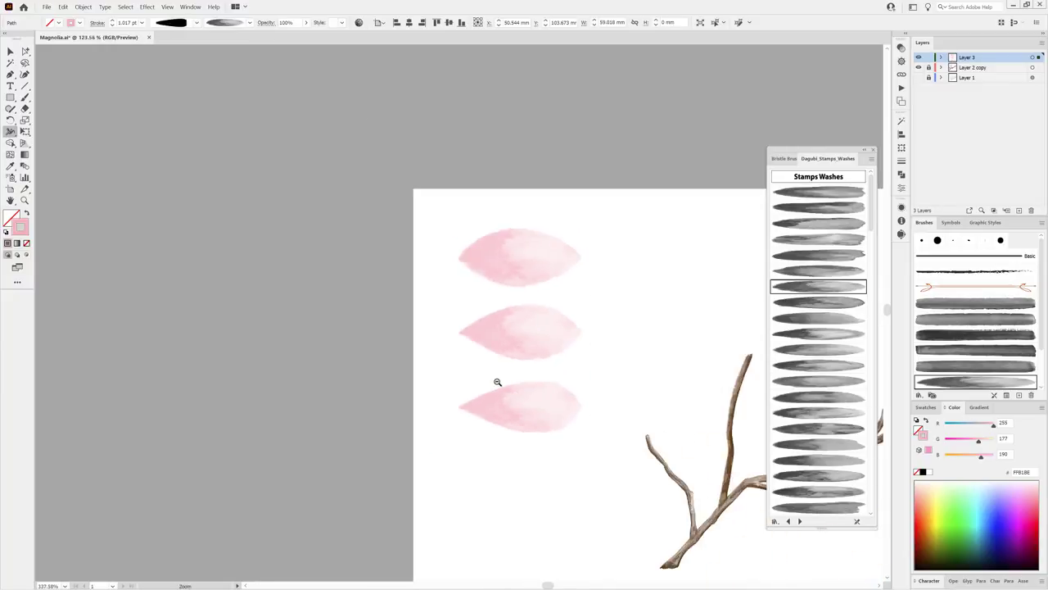
scroll(496, 381, up, 1)
drag(389, 304, 181, 279)
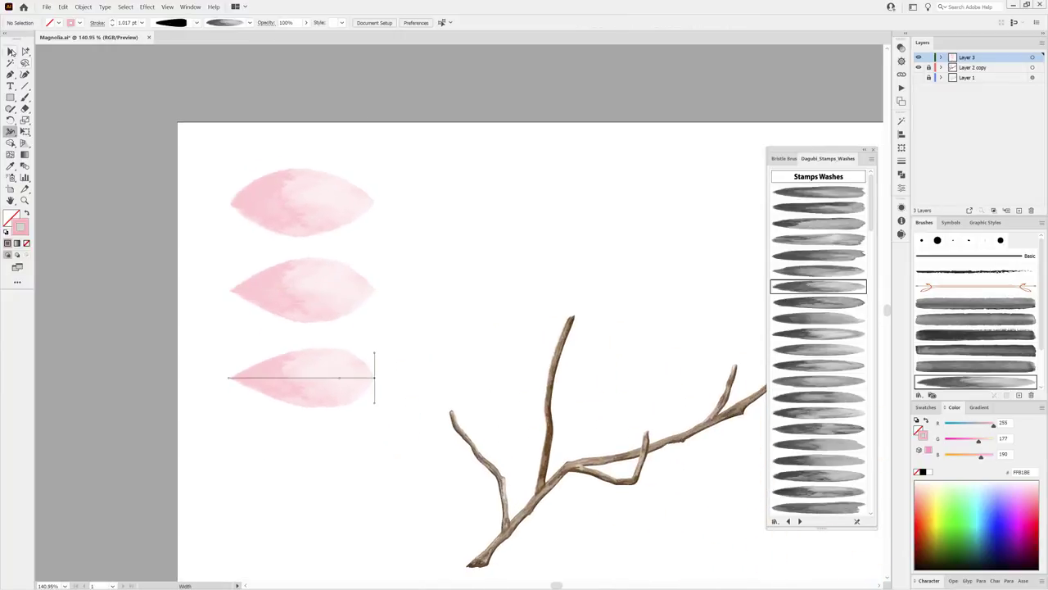
Save the top petal's width shape as the profile Magnolia_01.
key(v)
click(316, 221)
click(197, 24)
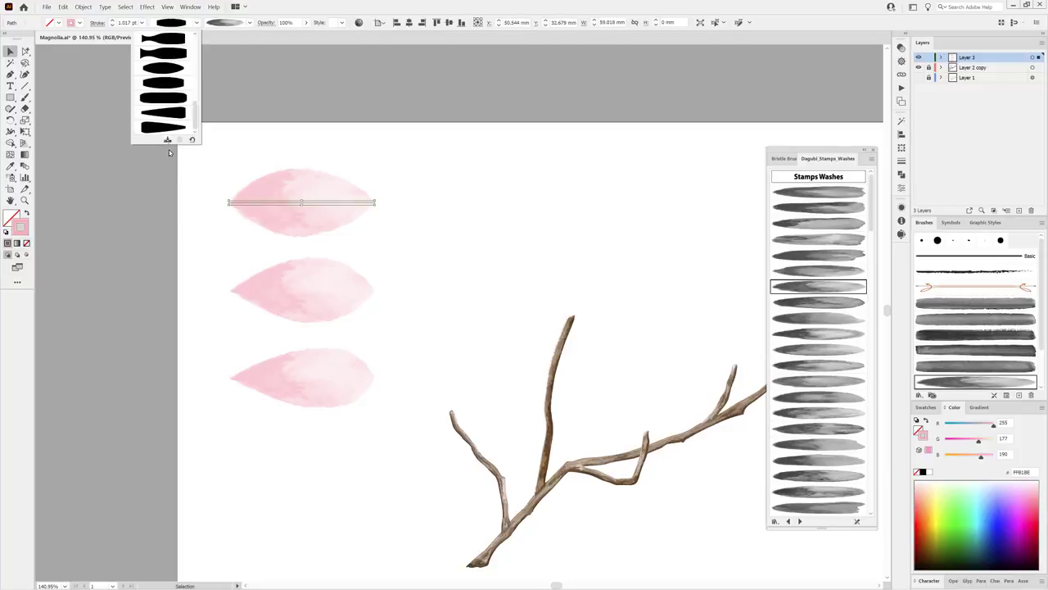
click(168, 140)
text(Magnolia_01)
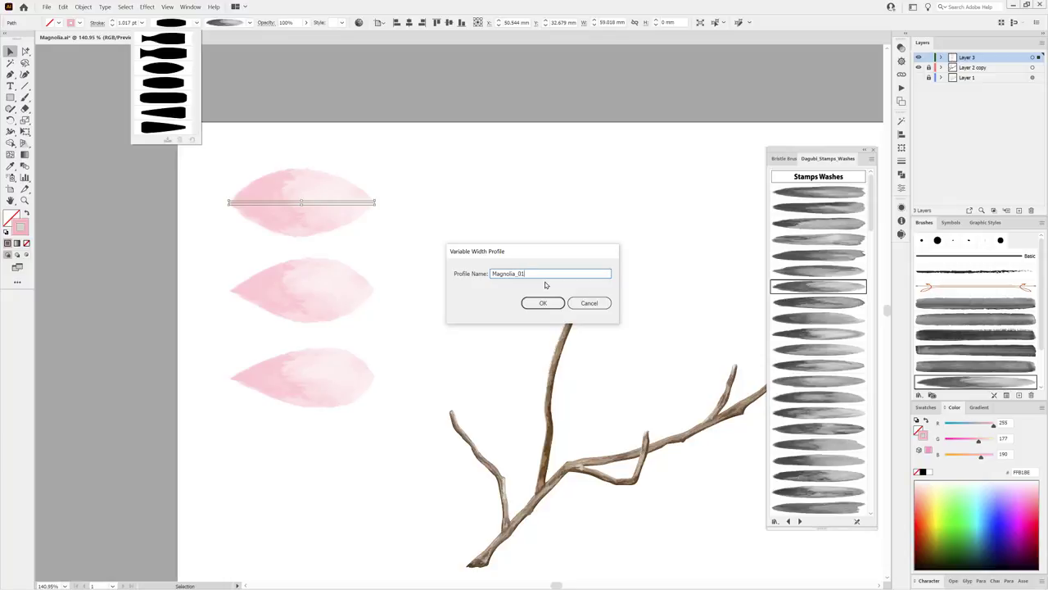
key(ctrl+a)
key(ctrl+c)
click(548, 303)
Save the middle petal's width shape as the profile Magnolia_02.
click(307, 301)
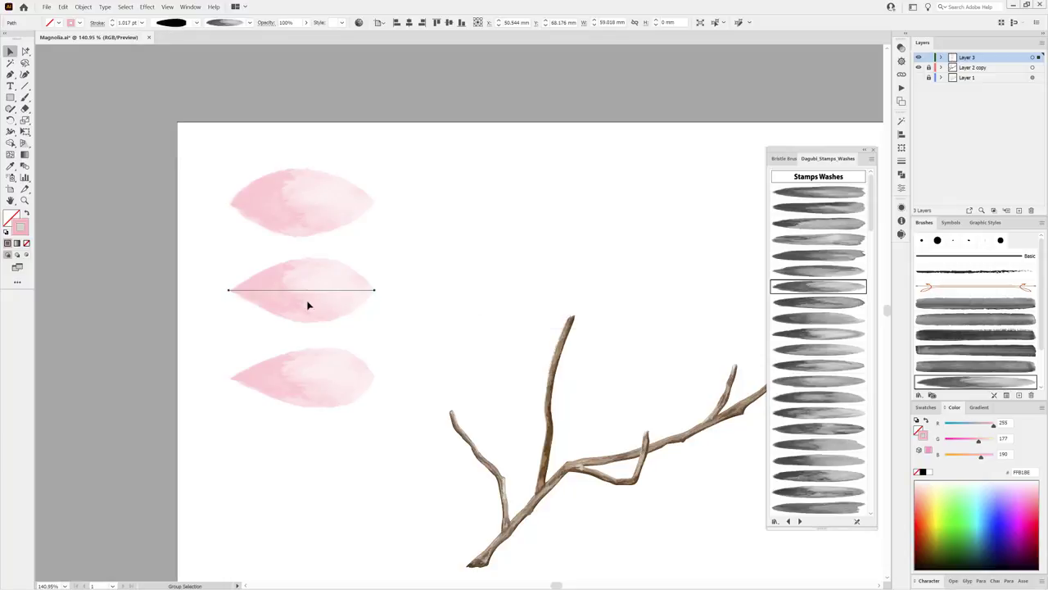
click(199, 23)
click(167, 139)
key(ctrl+v)
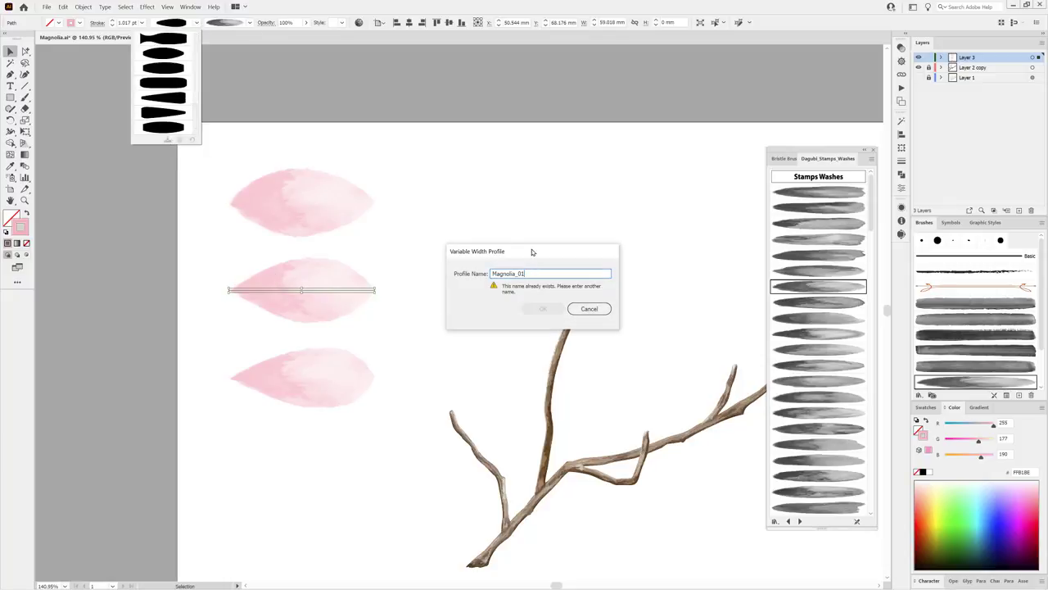
key(BackSpace)
text(2)
click(540, 310)
Save the bottom petal's width shape as the profile Magnolia_03.
click(340, 398)
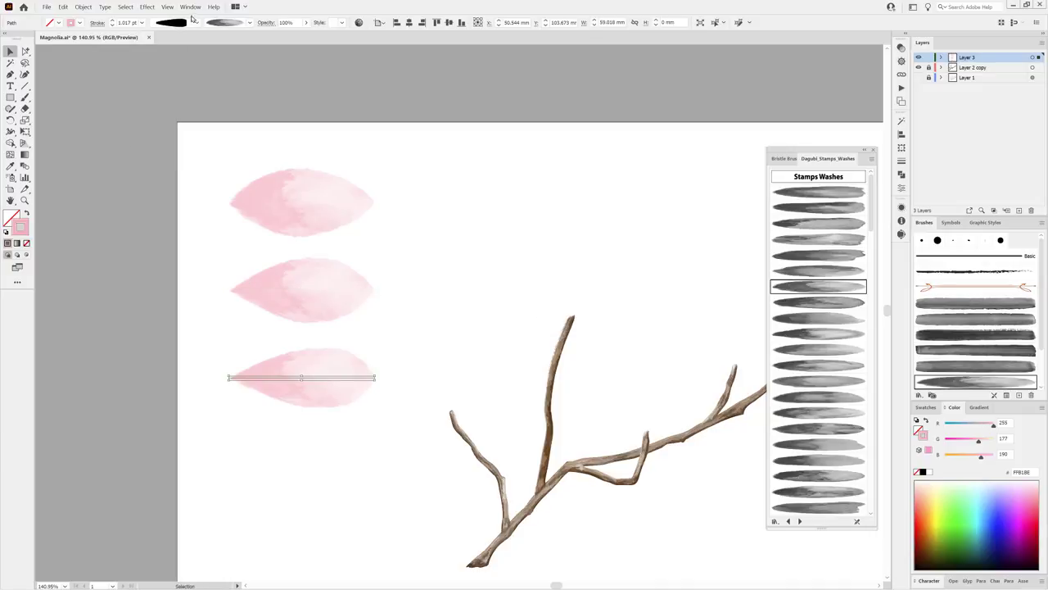
click(194, 22)
click(167, 139)
key(ctrl+v)
key(BackSpace)
text(3)
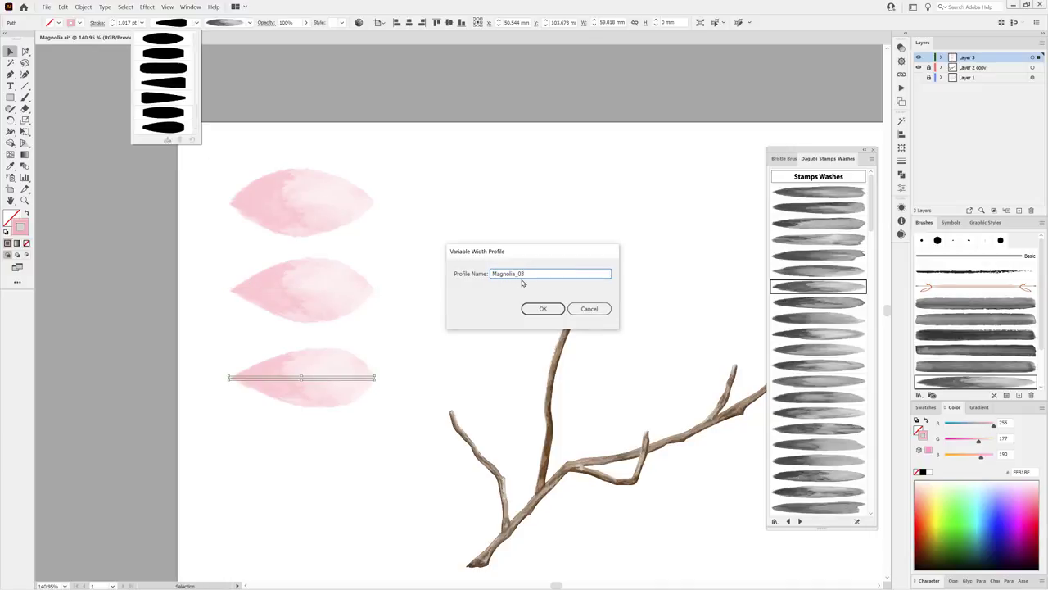
key(Return)
click(488, 254)
drag(488, 254, 418, 207)
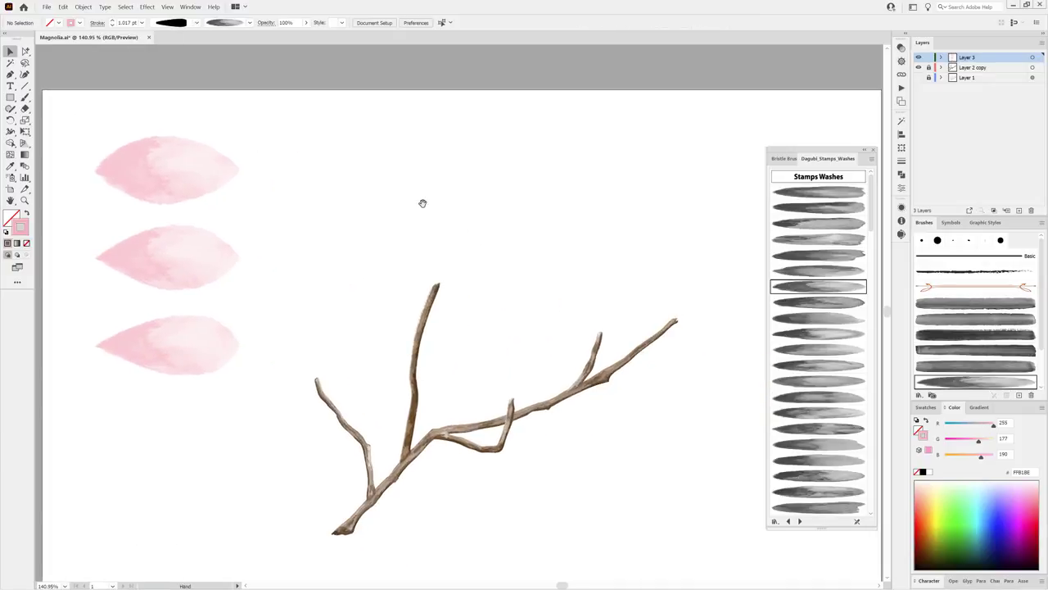
Move the three petal samples to the lower left.
drag(82, 123, 205, 346)
mouse_move(197, 195)
mouse_down()
mouse_move(180, 362)
mouse_move(163, 385)
mouse_up()
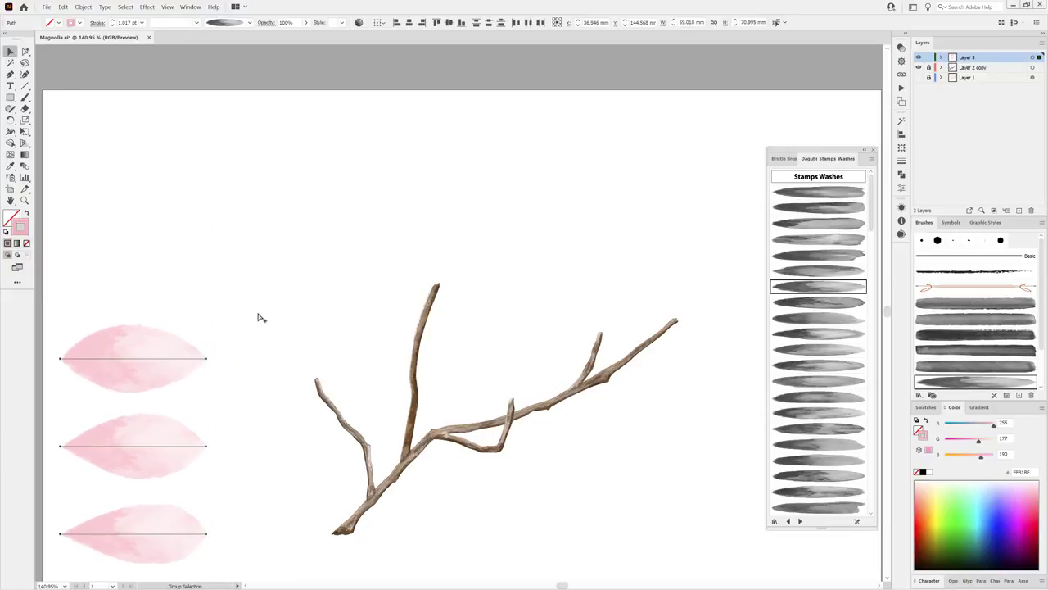
scroll(257, 315, down, 2)
click(358, 150)
Paint the first petal above the branch with a gradient watercolour brush and tapered Magnolia profile.
click(25, 98)
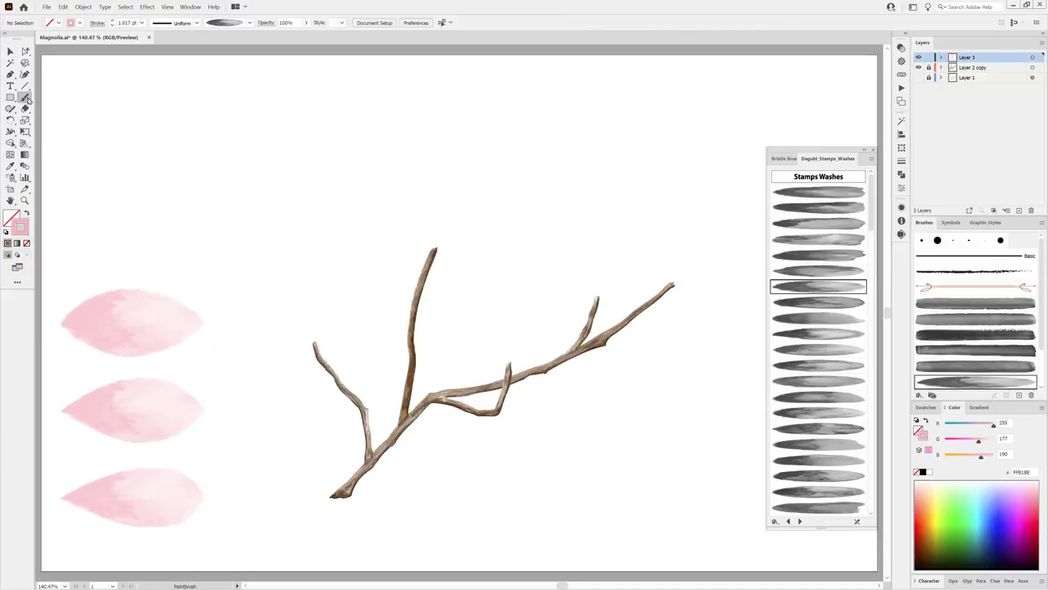
click(800, 522)
click(800, 522)
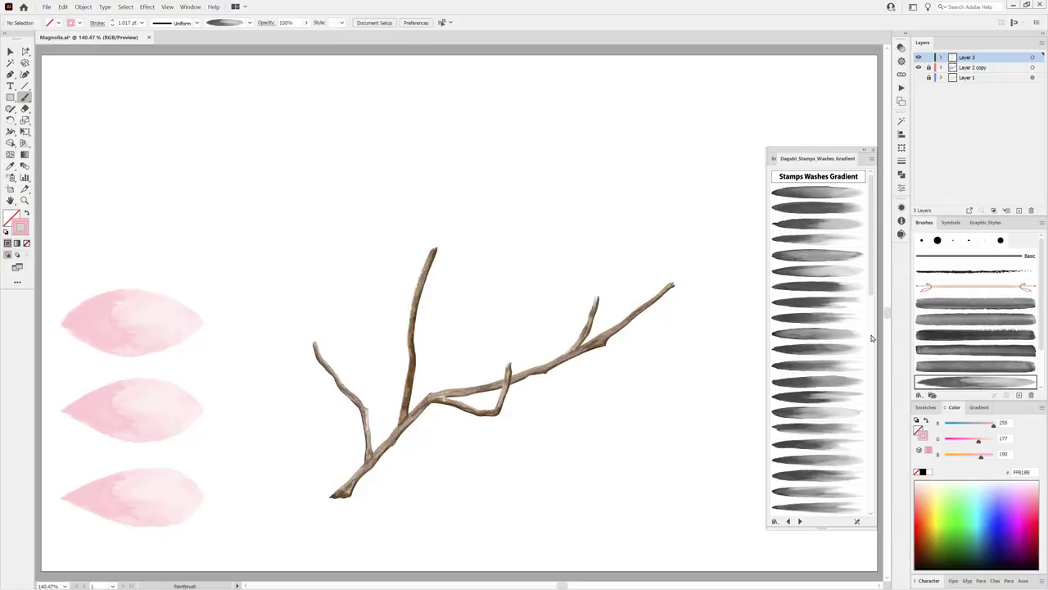
scroll(819, 338, down, 5)
click(813, 456)
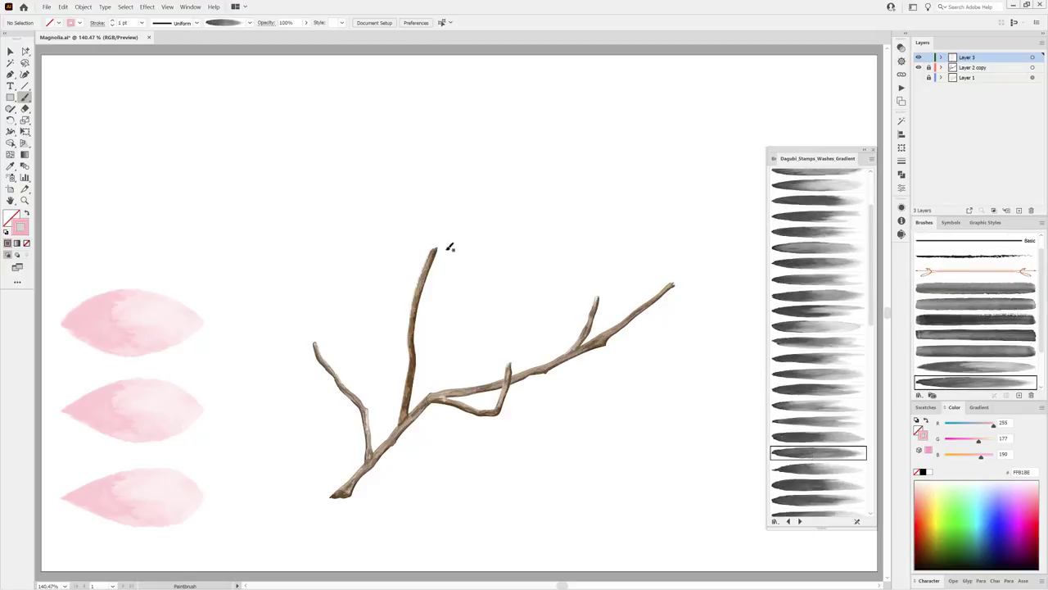
click(196, 23)
click(168, 127)
drag(539, 128, 538, 112)
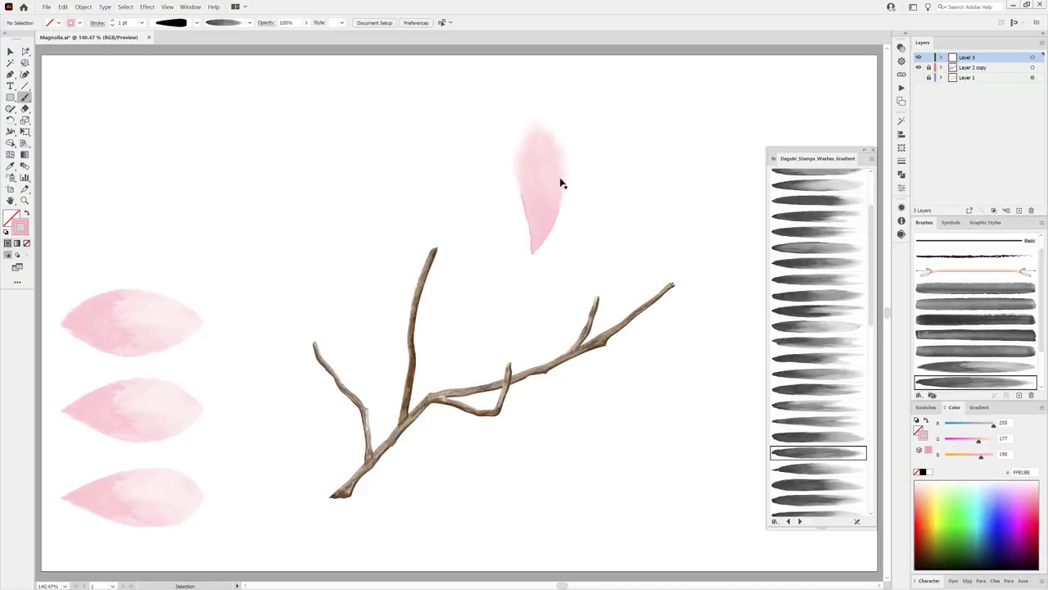
Paint a second petal overlapping the first with another gradient watercolour brush.
click(902, 48)
click(807, 59)
click(800, 68)
key(ctrl+shift+a)
click(817, 484)
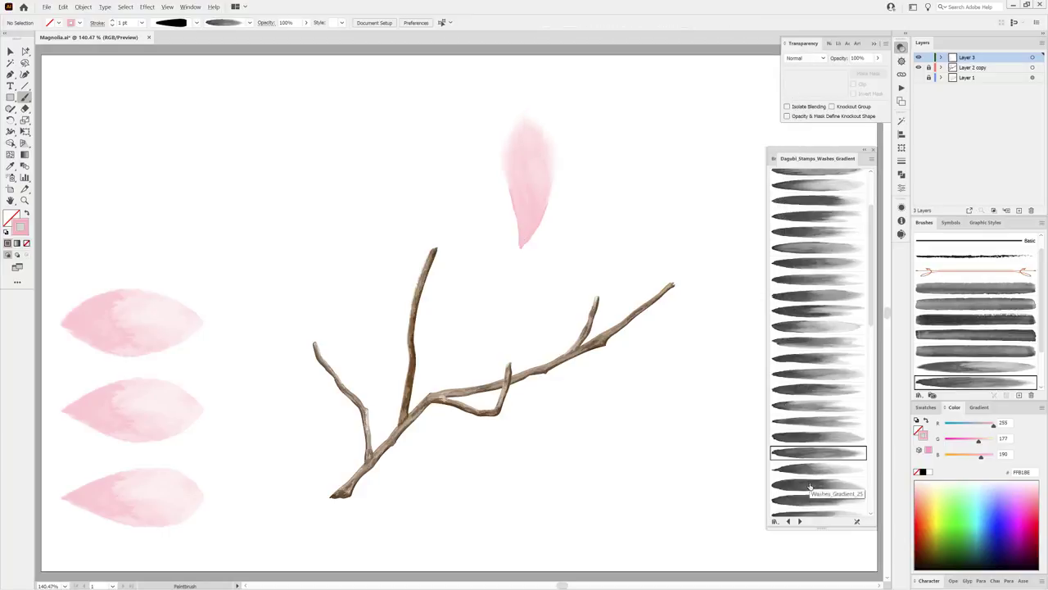
drag(521, 245, 489, 123)
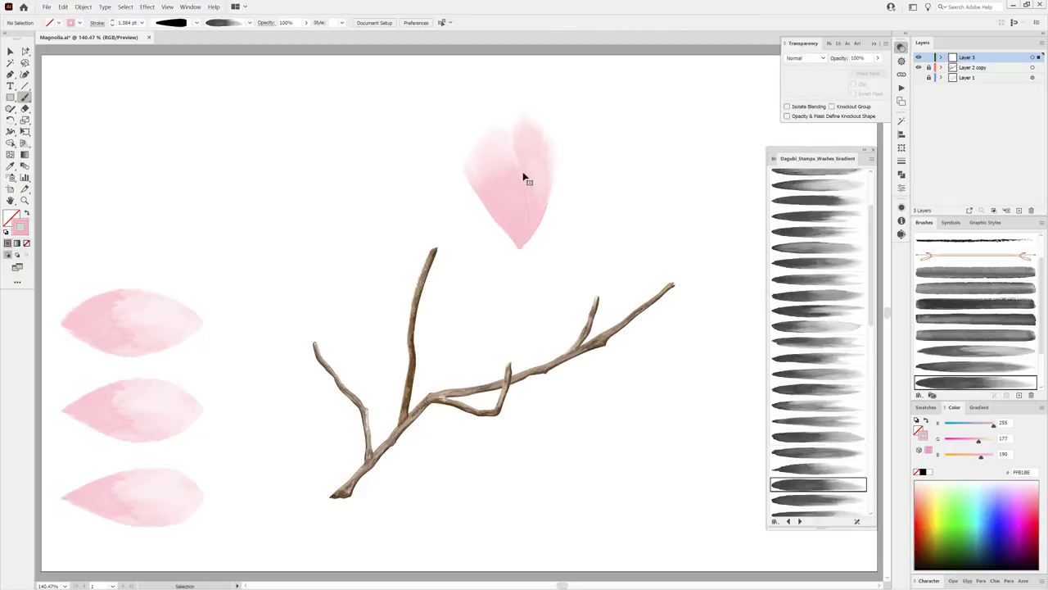
Paint rounder petals on the flower's right half and spreading to the right.
click(810, 248)
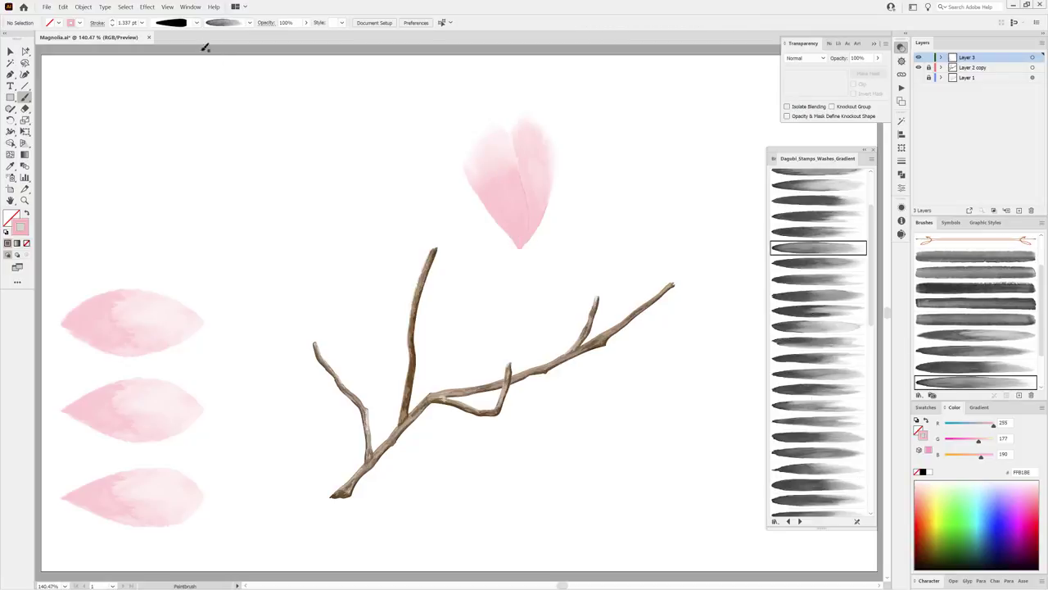
click(197, 23)
click(188, 109)
drag(533, 236, 557, 136)
key(ctrl+shift+a)
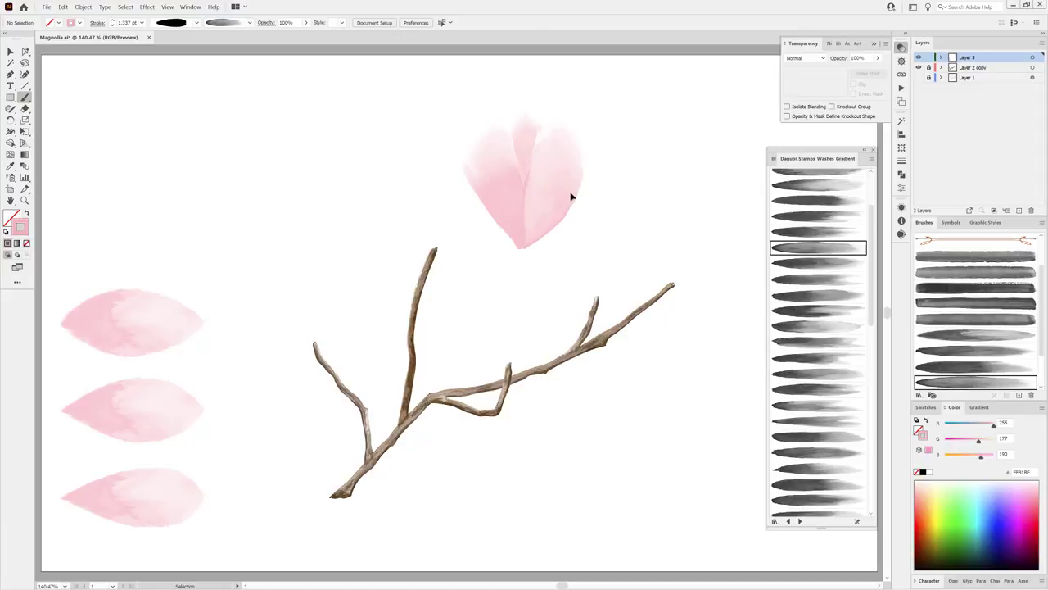
click(817, 453)
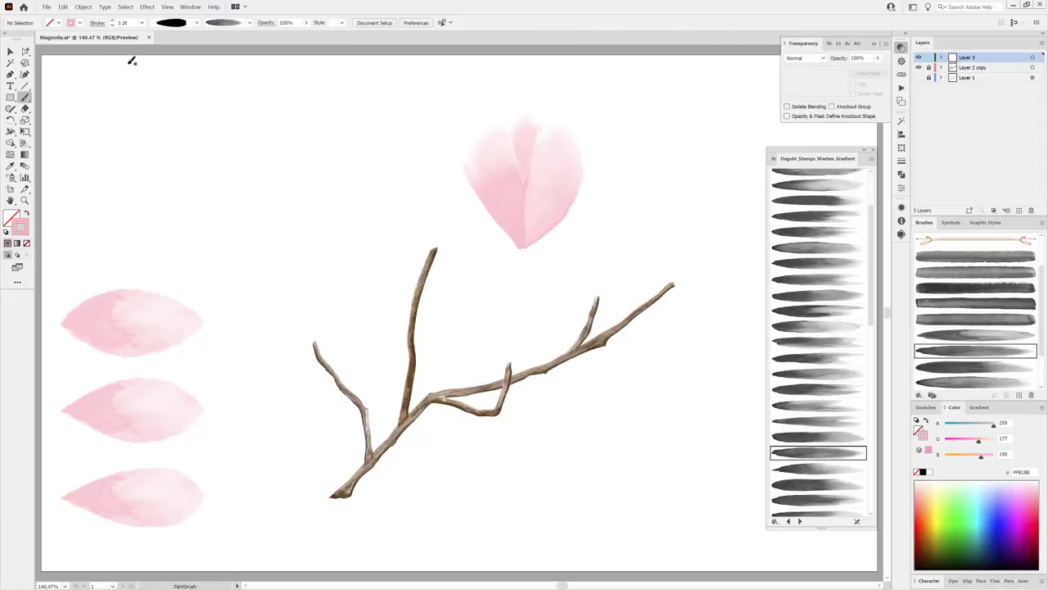
drag(529, 245, 607, 188)
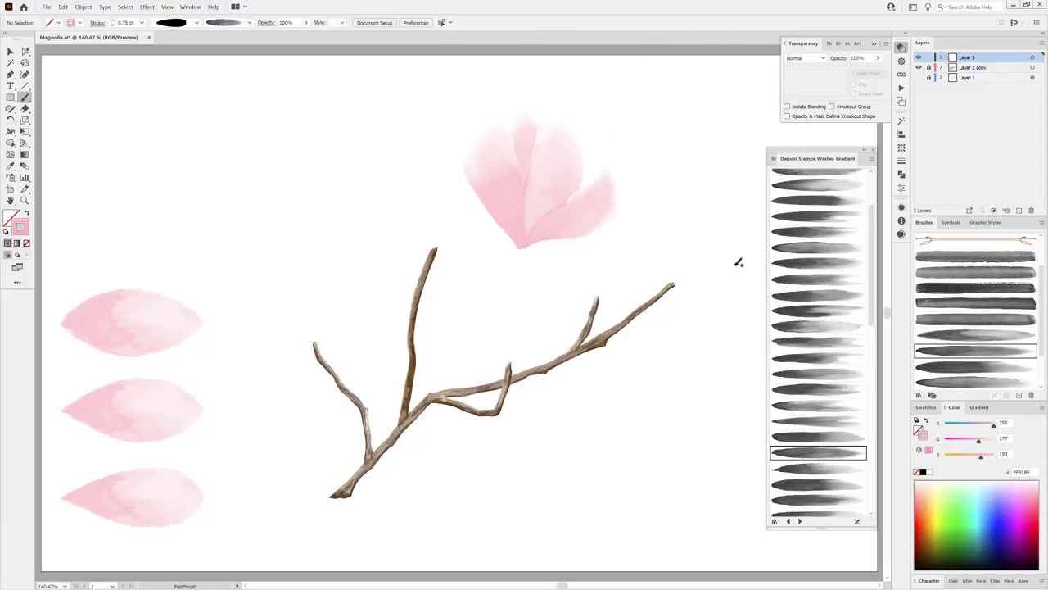
Paint a petal on the flower's left side with another gradient brush.
scroll(857, 449, down, 3)
click(819, 501)
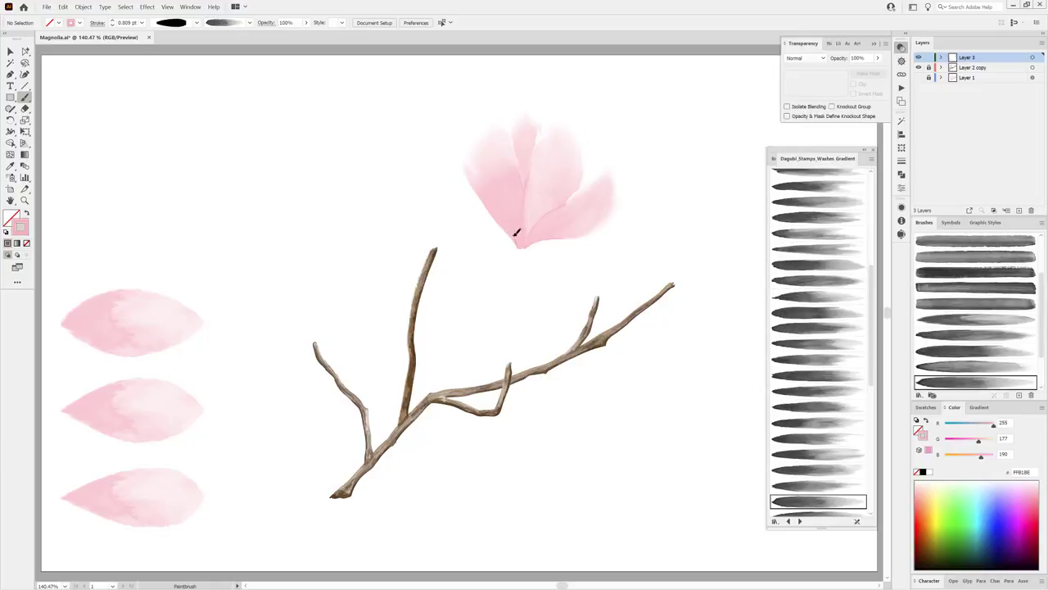
drag(516, 233, 448, 178)
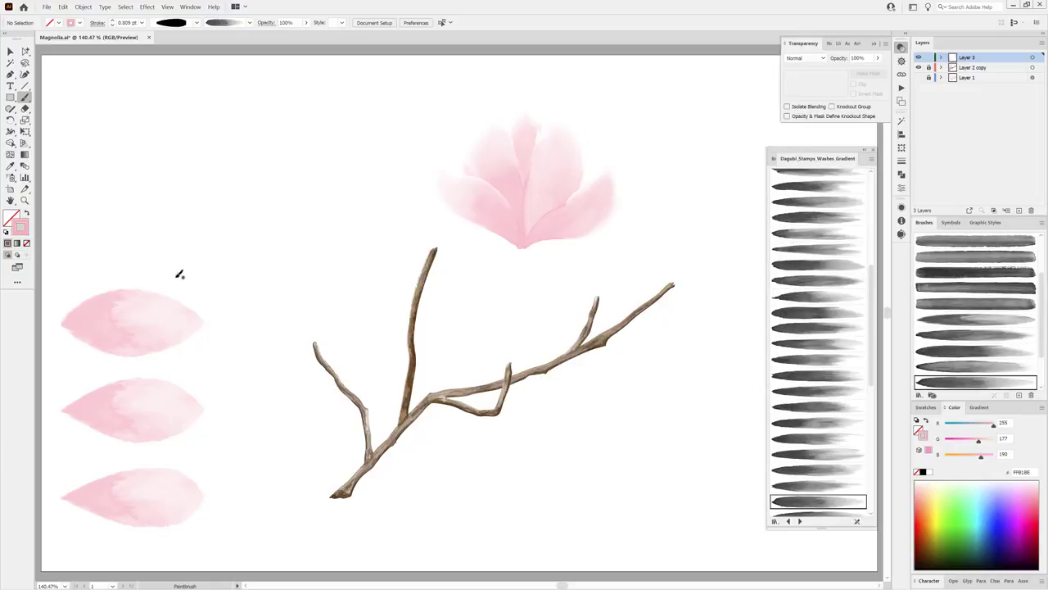
click(790, 521)
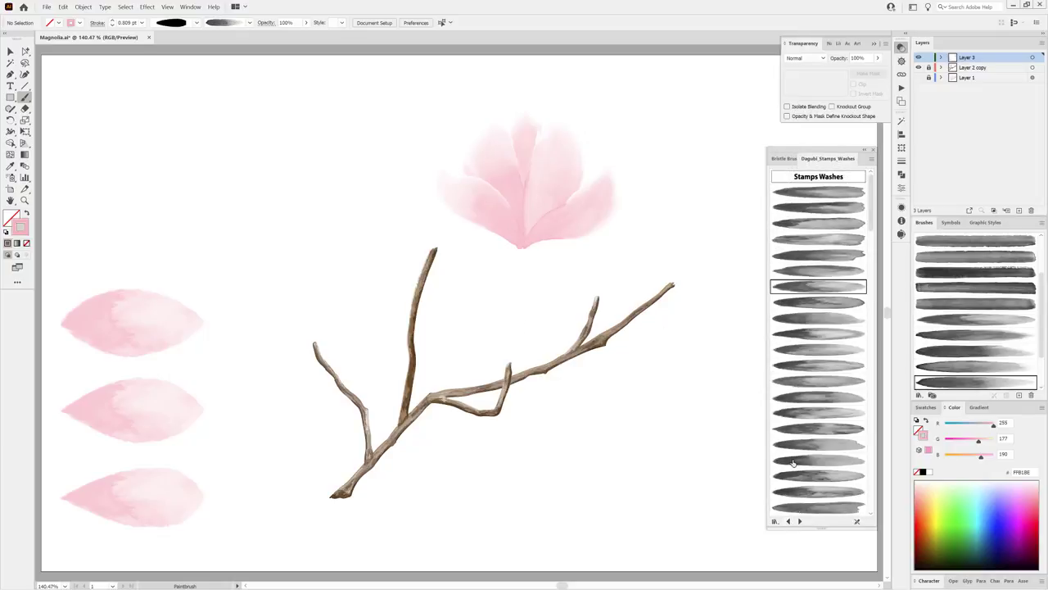
Darken the flower's centre-right and left-centre petals with Multiply-blended wash strokes.
scroll(816, 325, down, 3)
scroll(817, 352, down, 2)
click(819, 368)
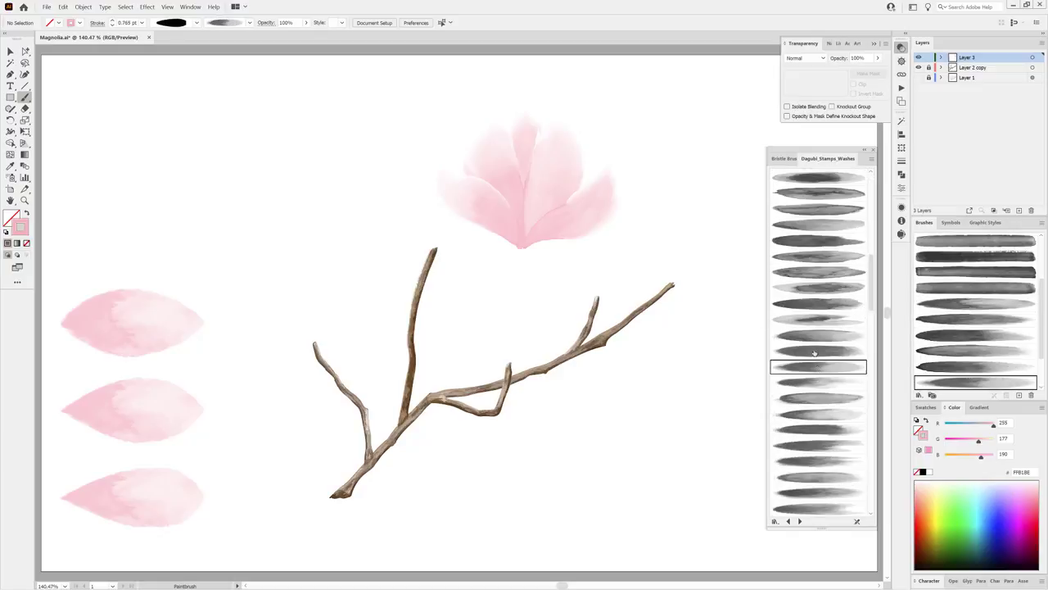
click(806, 58)
click(803, 92)
drag(525, 244, 554, 154)
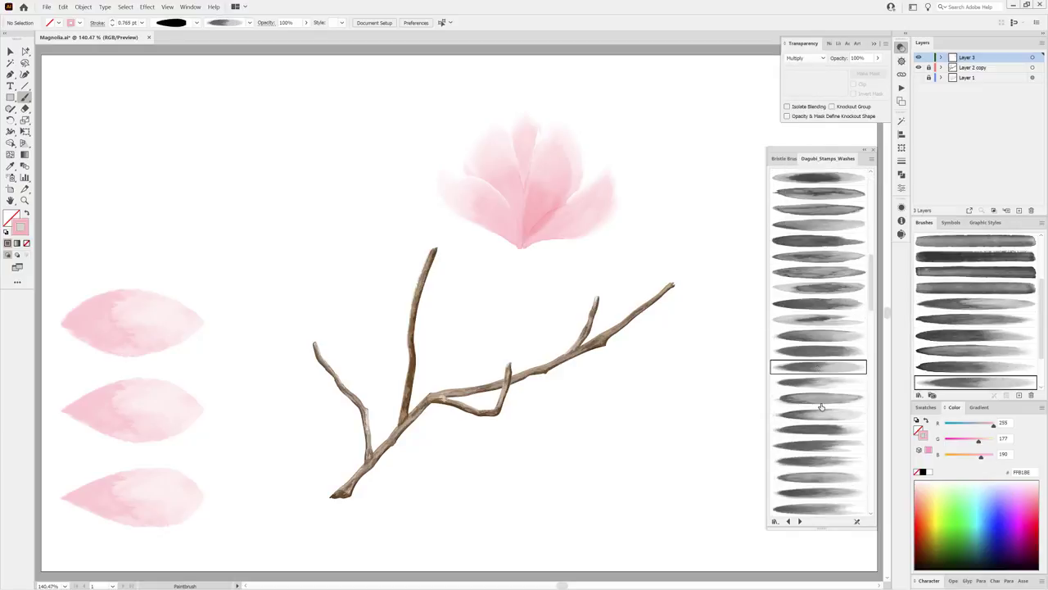
click(819, 445)
drag(521, 244, 479, 154)
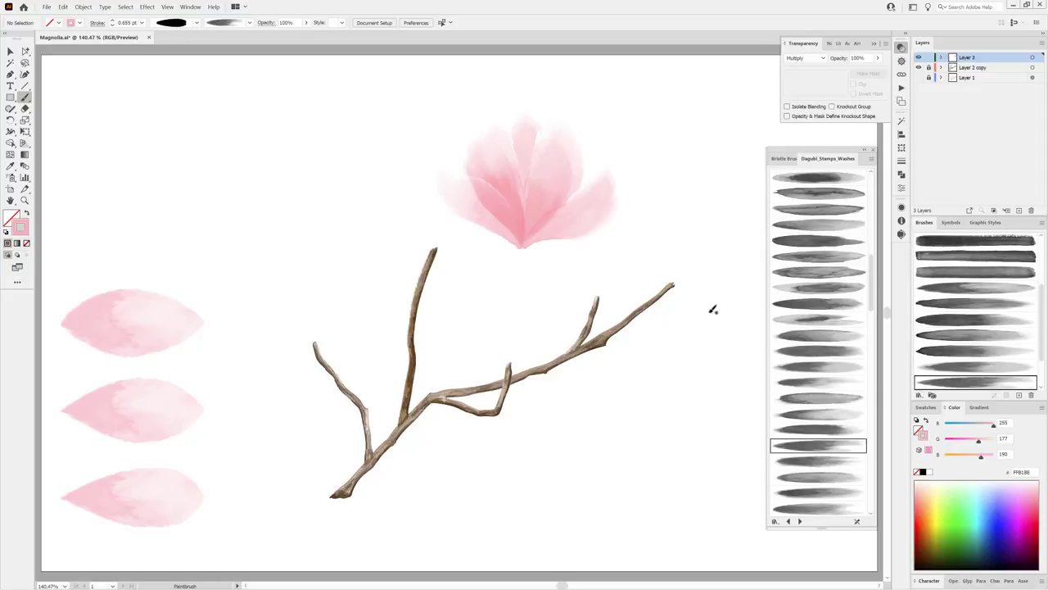
Save the current pink as a swatch and add a darker stroke at the flower centre.
click(926, 407)
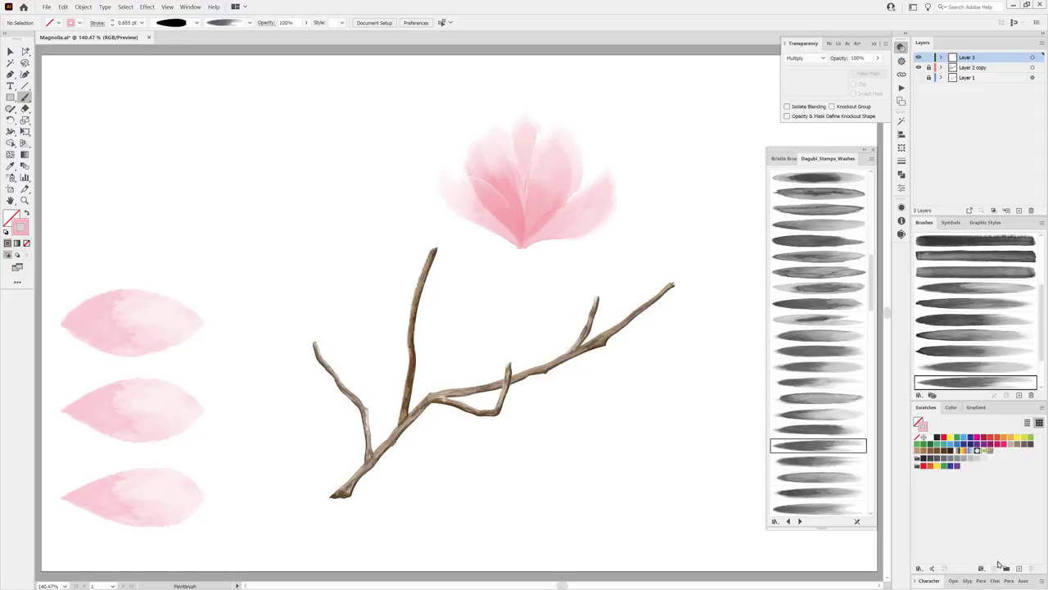
click(1019, 569)
key(Return)
click(950, 407)
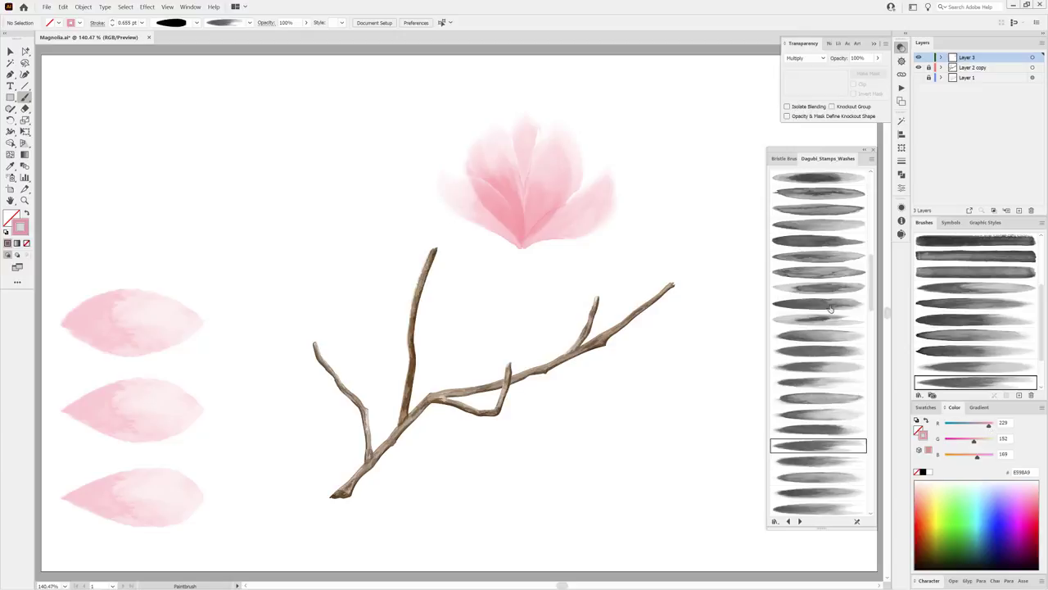
scroll(830, 308, down, 5)
click(813, 435)
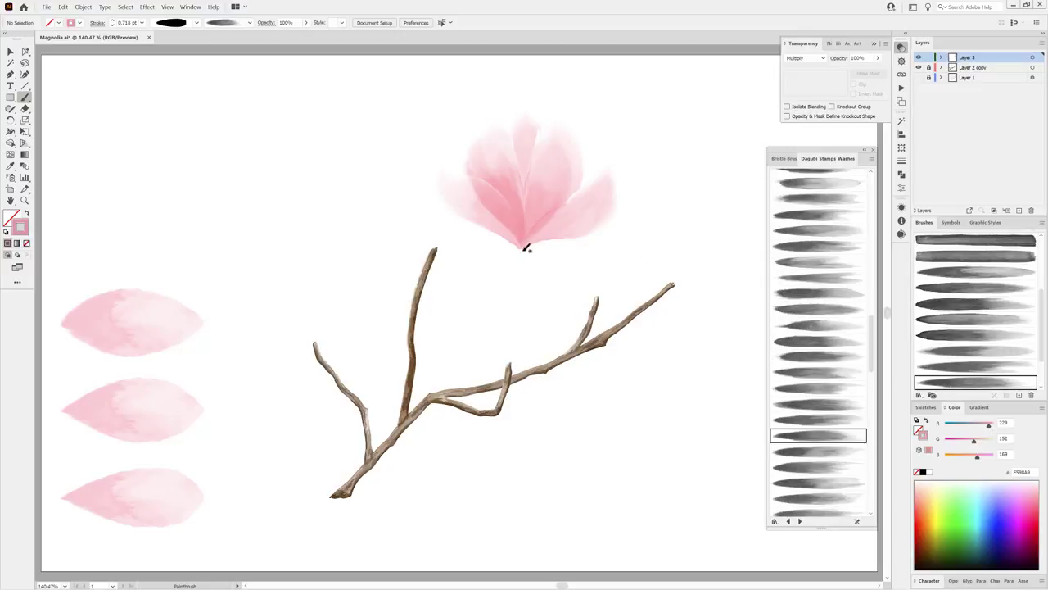
drag(565, 155, 518, 221)
Save another pink swatch, darken the pink, and wash over the flower's right side.
click(792, 407)
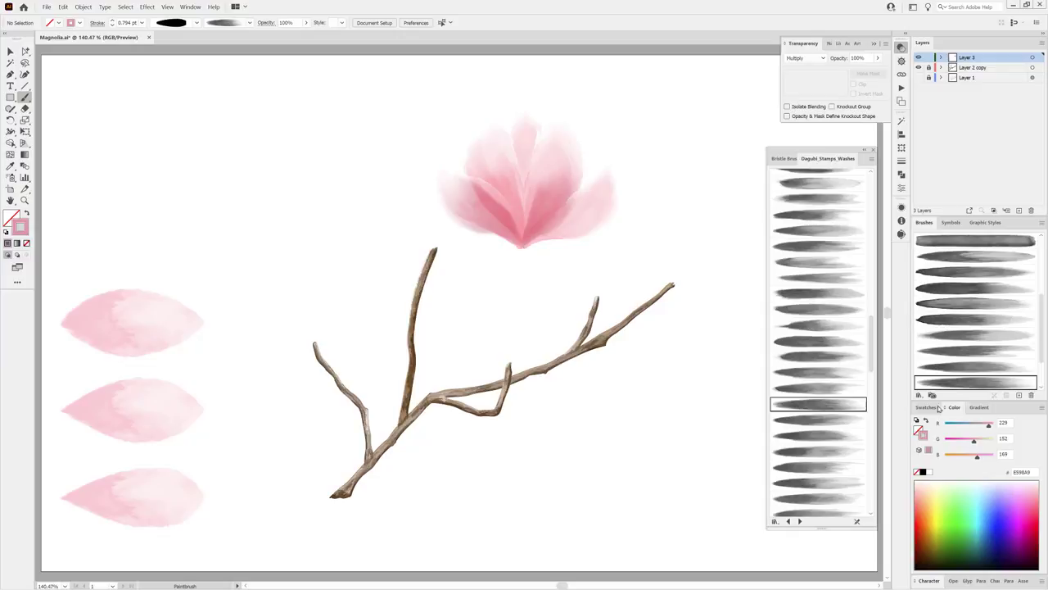
click(933, 407)
click(1020, 567)
click(519, 362)
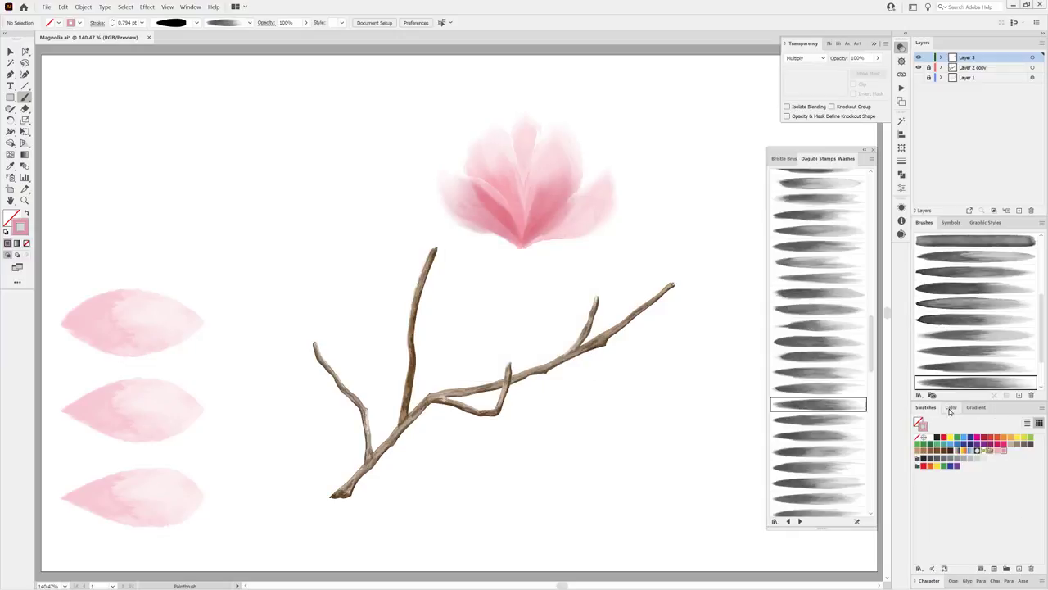
click(952, 407)
drag(978, 456, 971, 455)
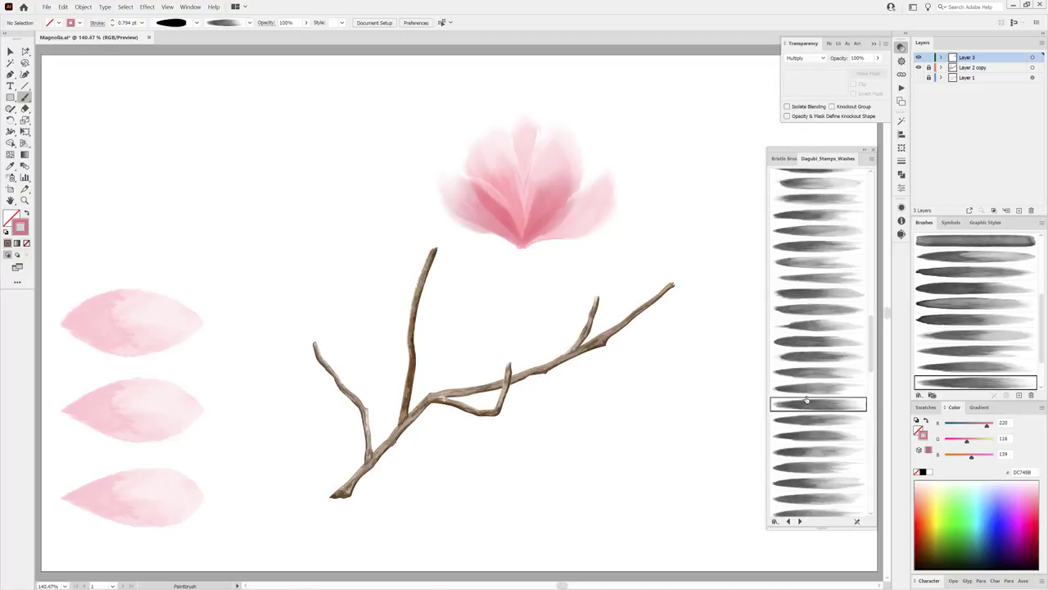
scroll(819, 488, down, 3)
click(817, 511)
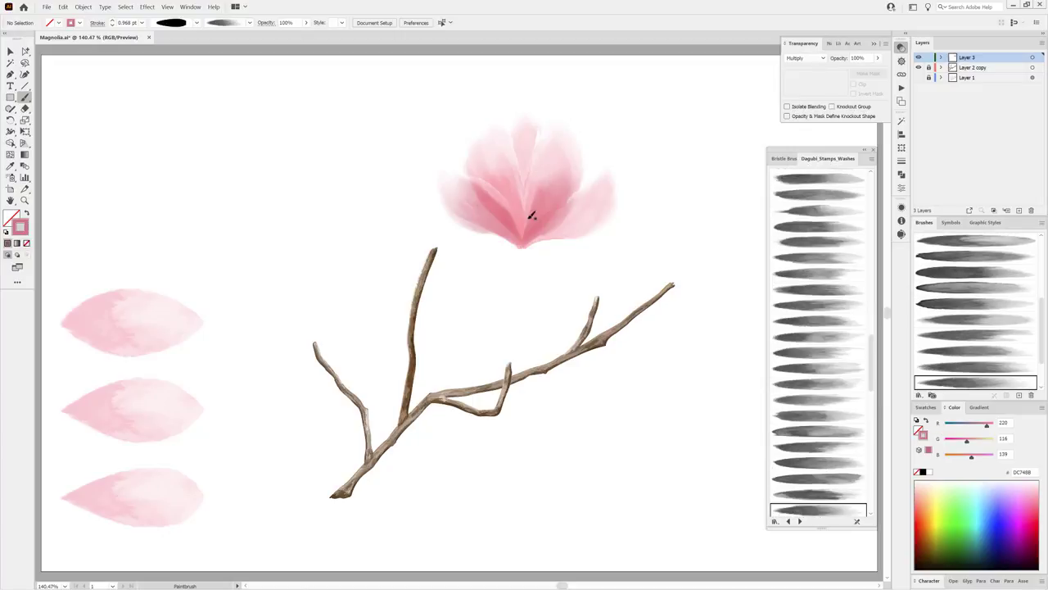
mouse_move(585, 220)
mouse_down()
mouse_move(582, 236)
mouse_move(514, 160)
mouse_up()
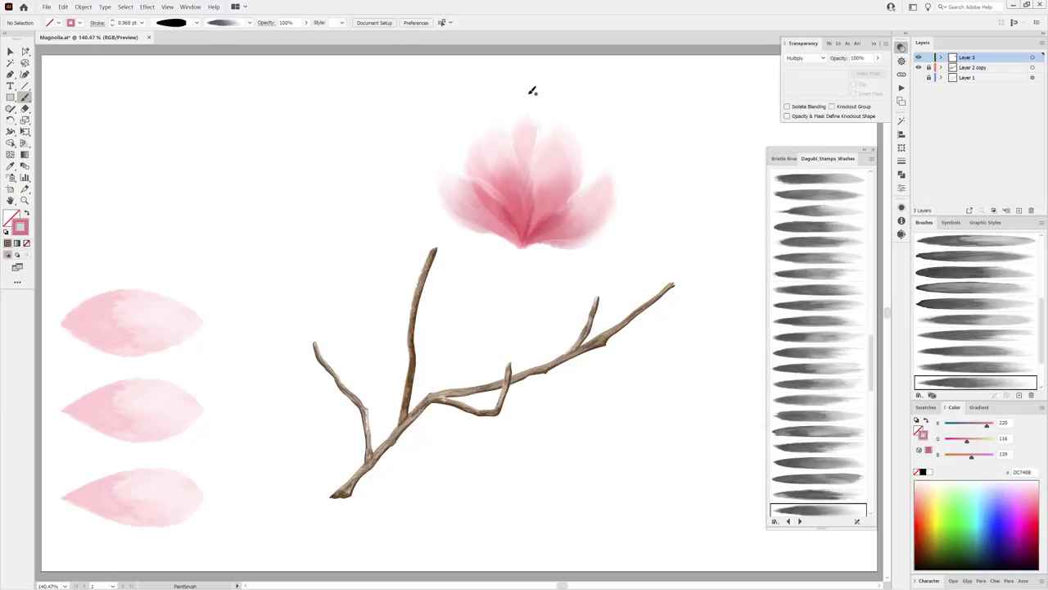
key(v)
drag(102, 278, 169, 562)
Cut the three spare petals and save the flower's pink as a new swatch.
click(63, 7)
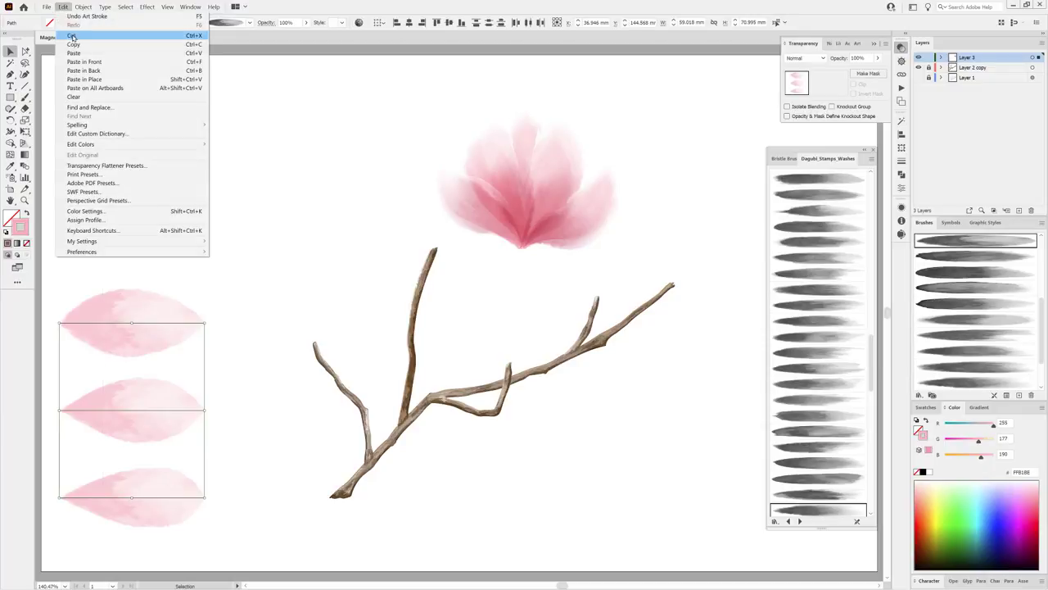
click(77, 34)
click(943, 57)
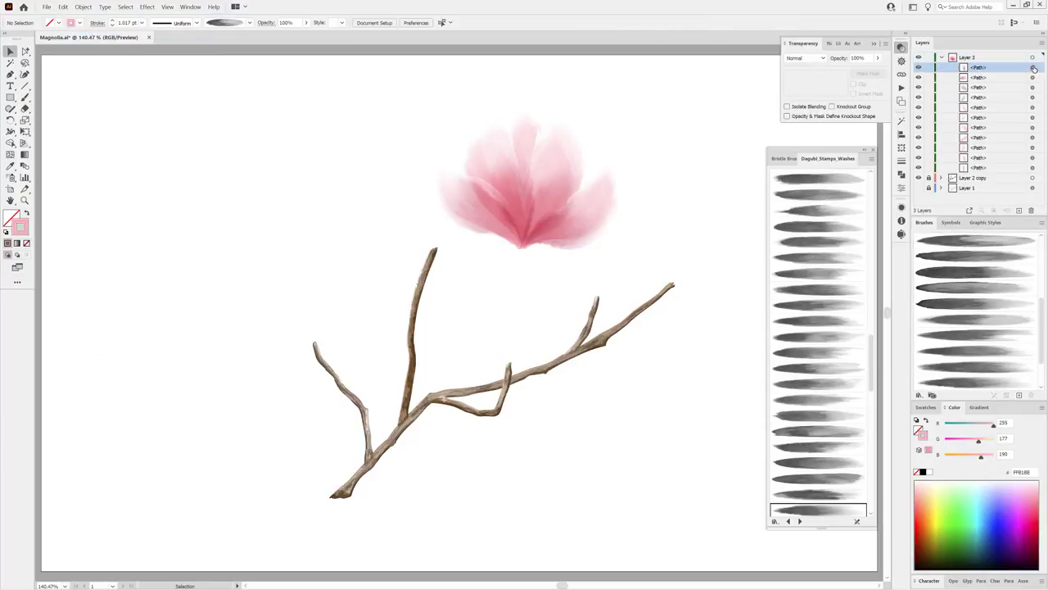
click(1031, 67)
click(925, 407)
click(1020, 569)
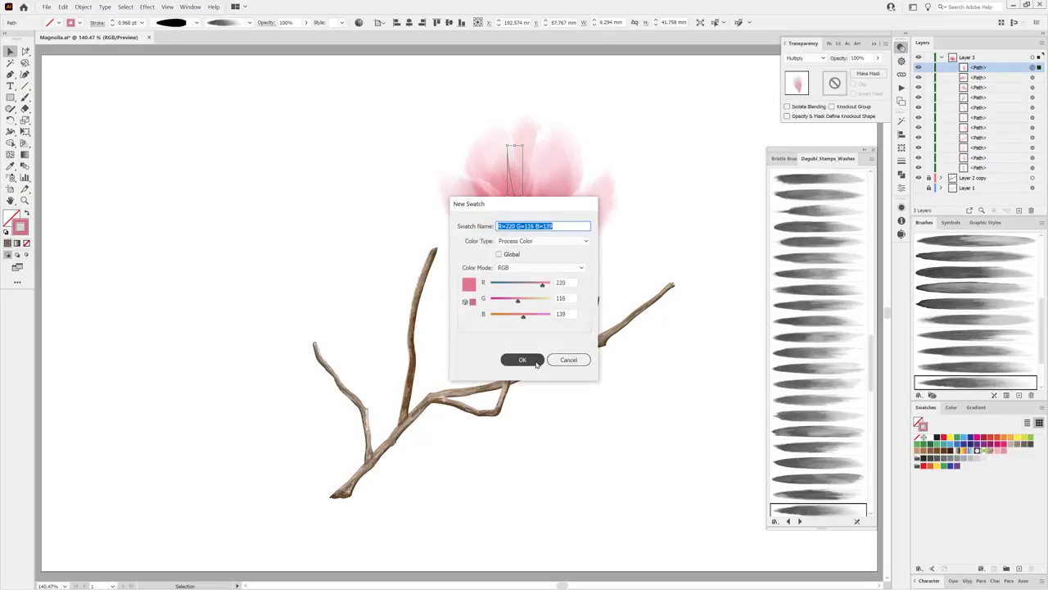
click(519, 361)
Deepen the stroke colour to crimson B13E5E and show the Dagubi_Stamps_Strokes_Selection brushes.
click(740, 396)
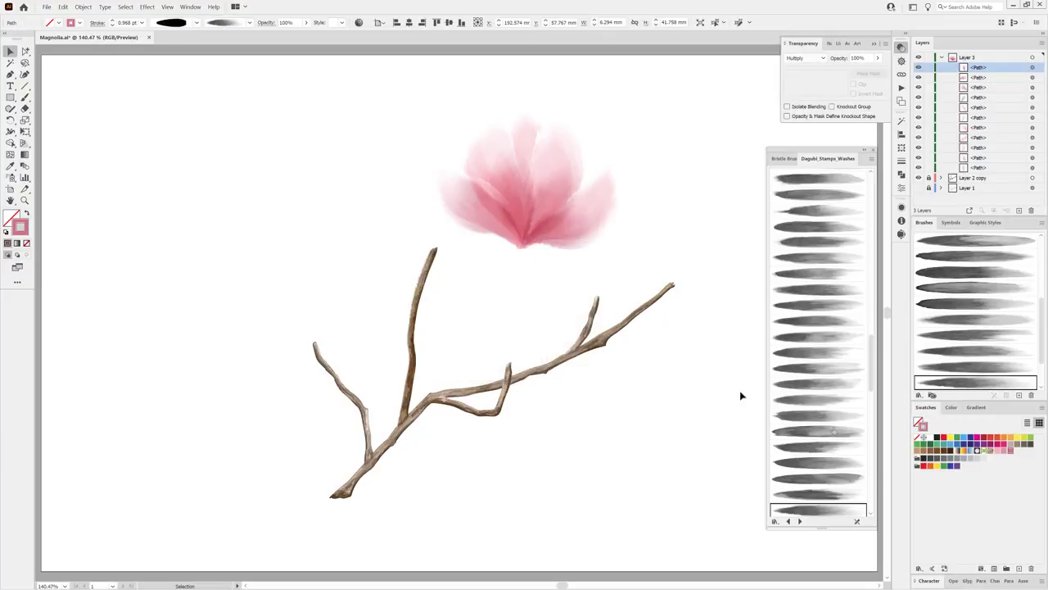
click(953, 407)
drag(971, 440, 958, 443)
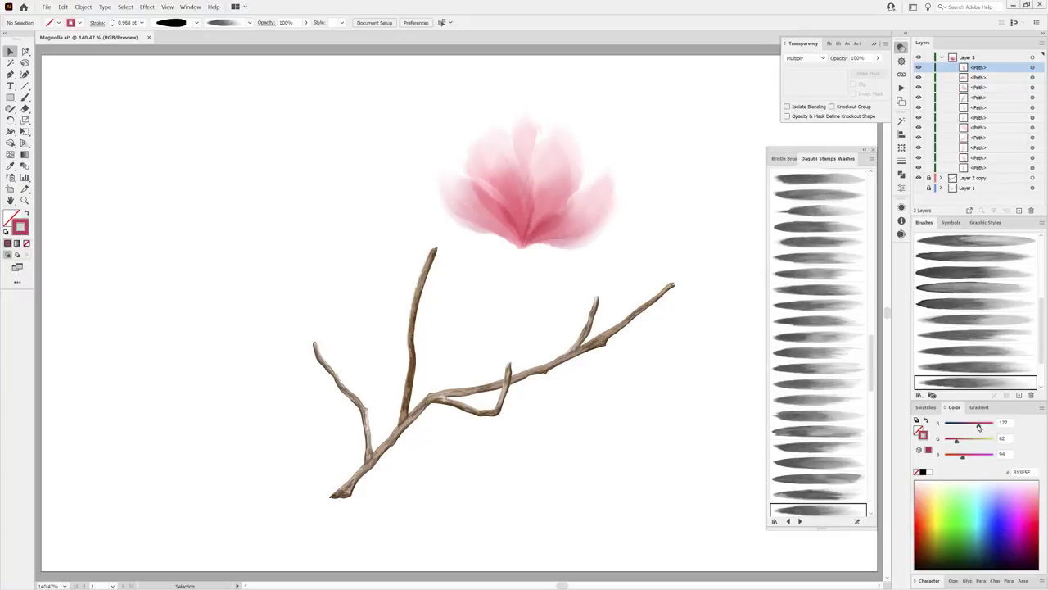
click(788, 520)
scroll(834, 278, down, 1)
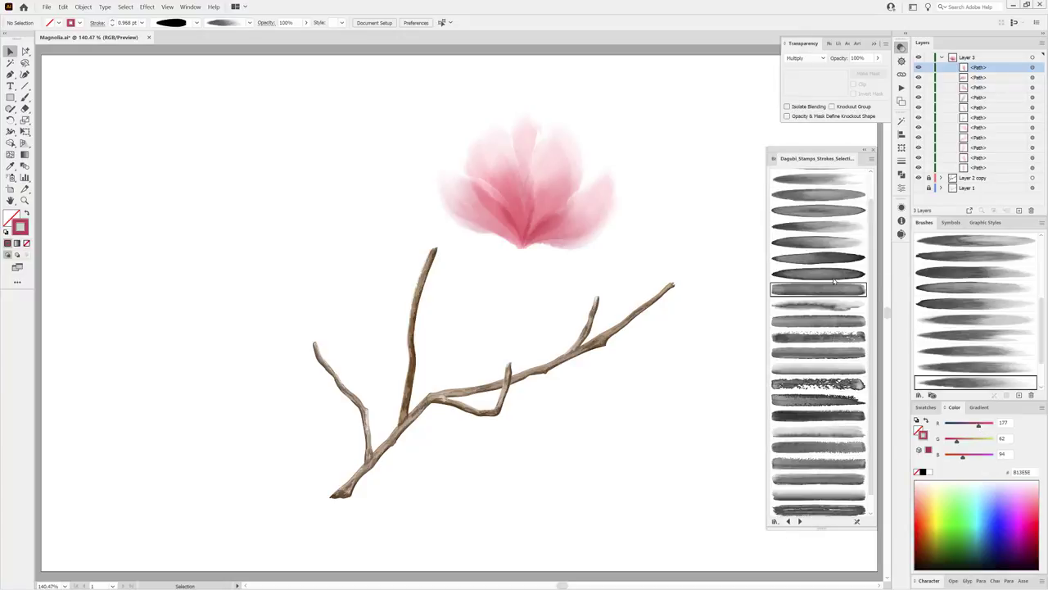
Add a narrowed stroke brush and paint a trial vein up the right petal.
double_click(818, 227)
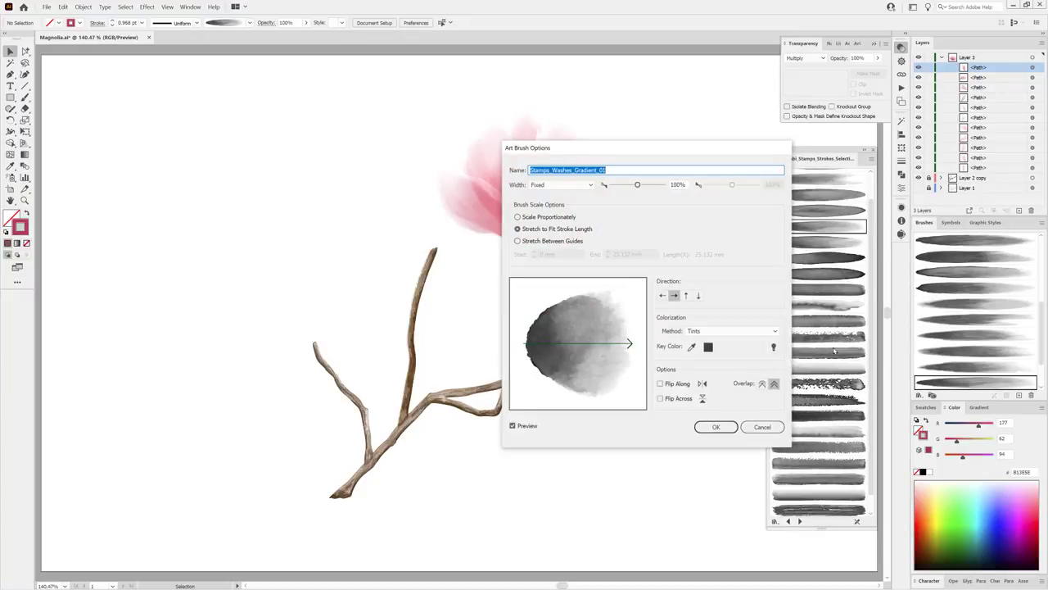
drag(637, 185, 623, 185)
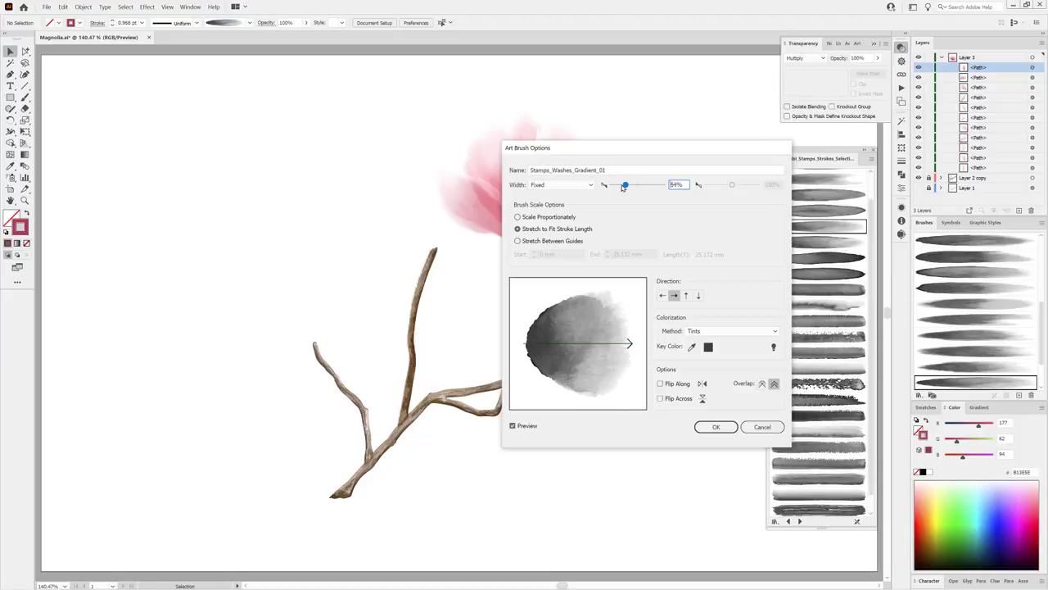
click(706, 427)
click(24, 97)
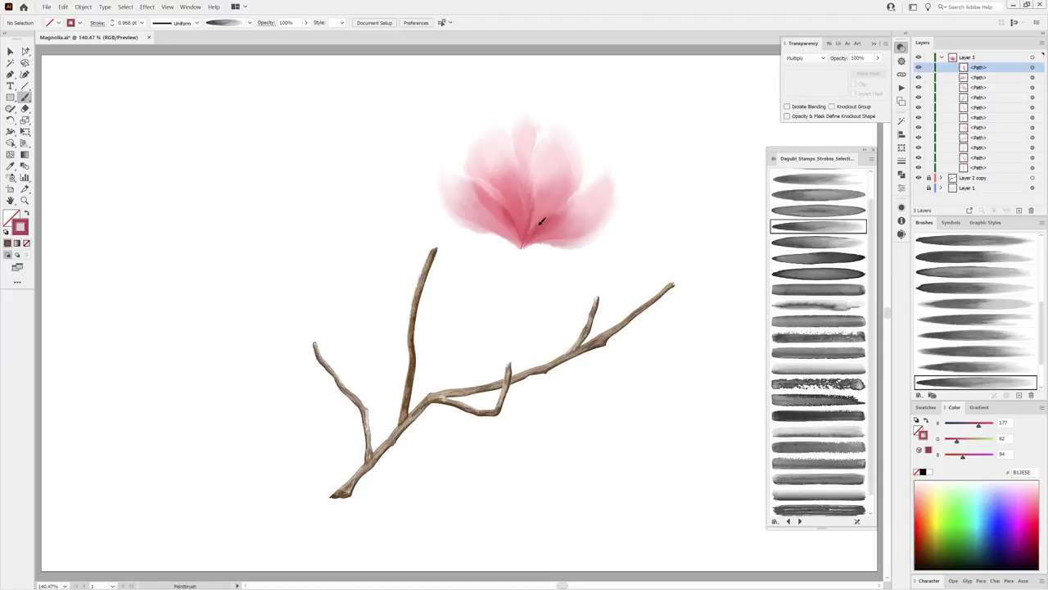
mouse_move(587, 179)
mouse_down()
mouse_move(521, 247)
mouse_move(545, 424)
mouse_up()
click(112, 23)
click(112, 24)
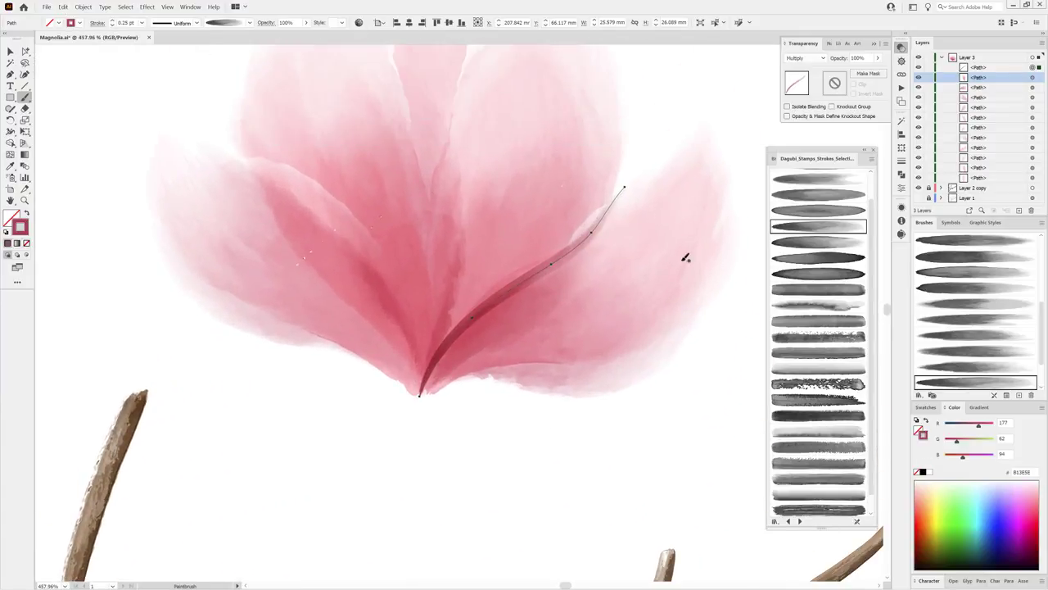
Choose the Stamps_Washes_094 brush and narrow it to 21% width, updating existing strokes.
click(800, 521)
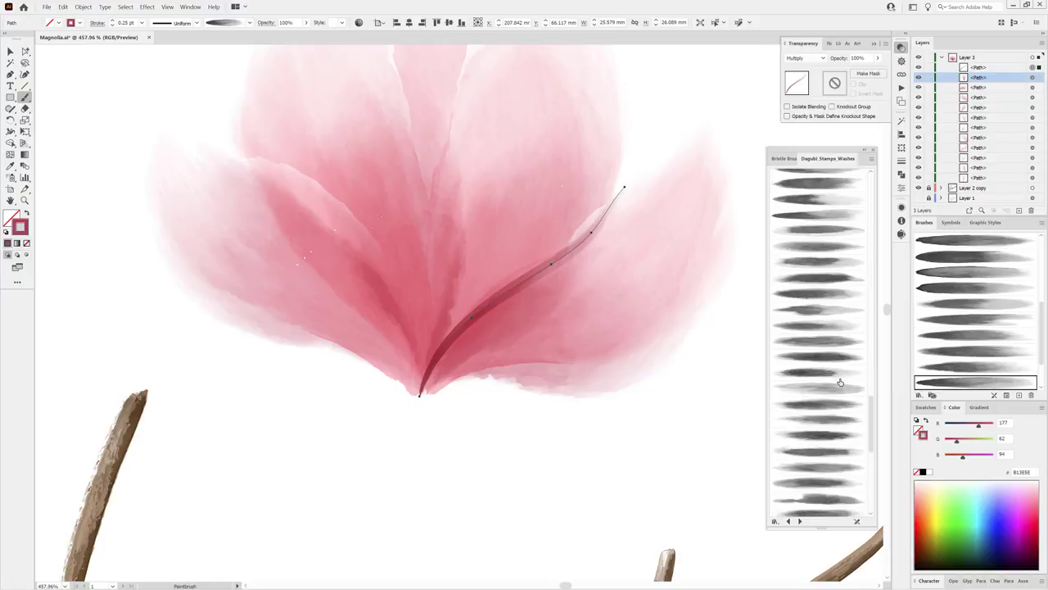
scroll(822, 409, up, 2)
scroll(821, 409, up, 2)
scroll(820, 426, up, 2)
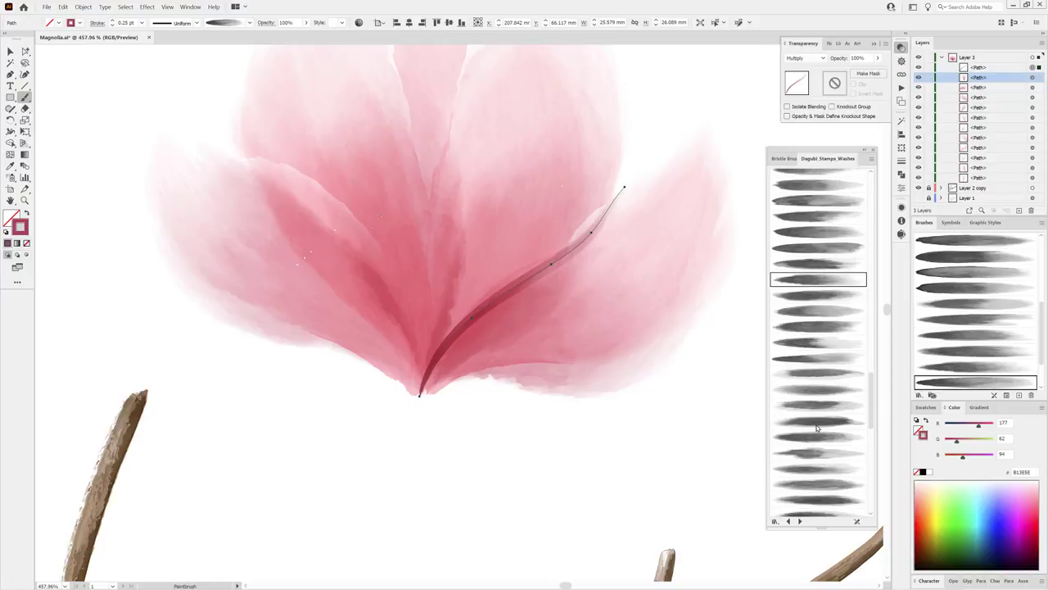
scroll(818, 381, up, 1)
scroll(818, 394, down, 1)
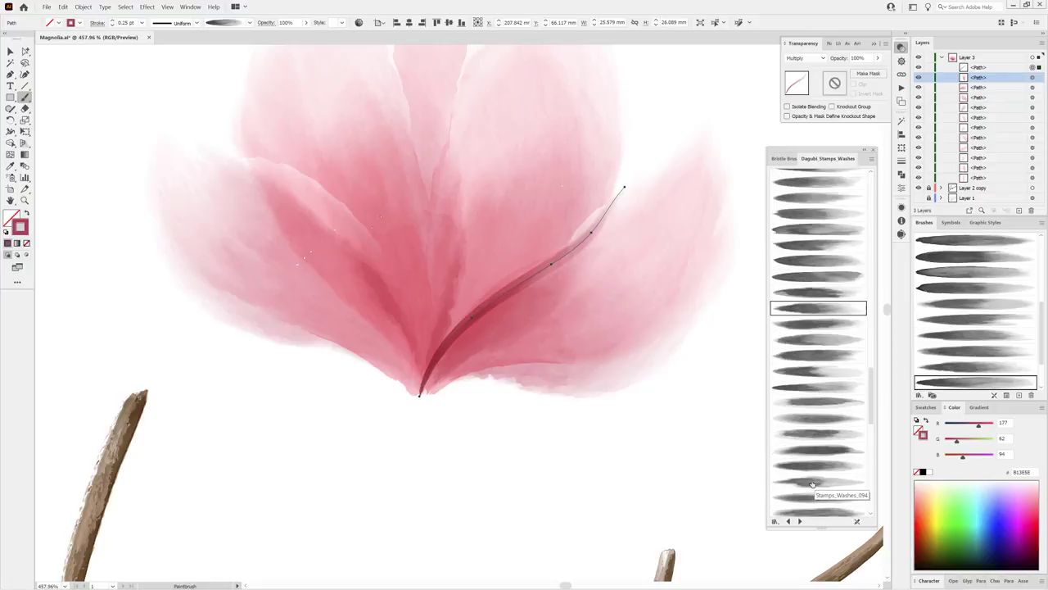
click(814, 482)
double_click(954, 386)
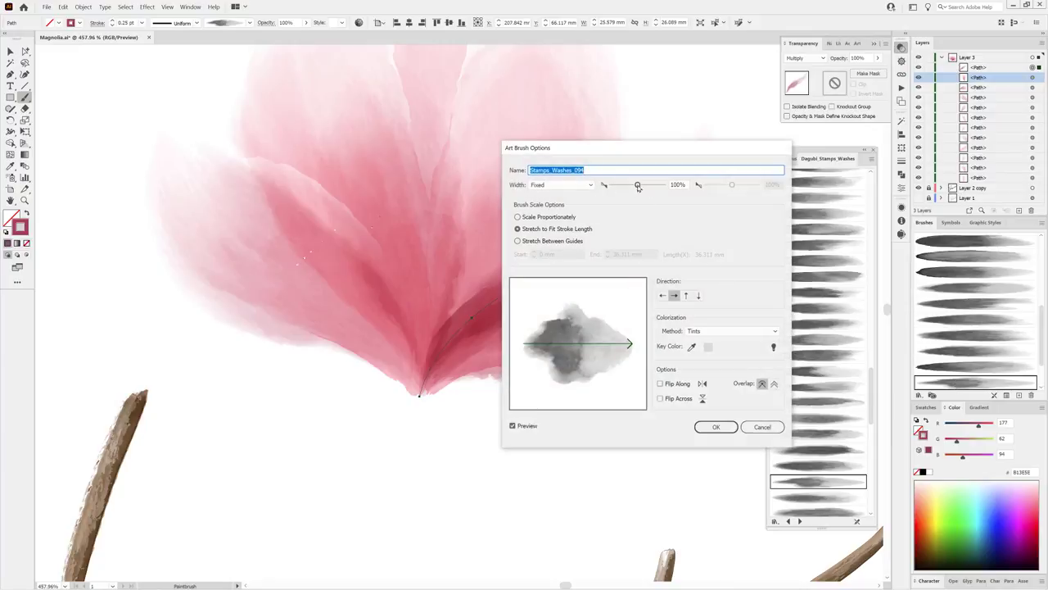
mouse_move(573, 148)
mouse_down()
mouse_move(623, 164)
mouse_move(720, 134)
mouse_up()
drag(784, 172, 764, 172)
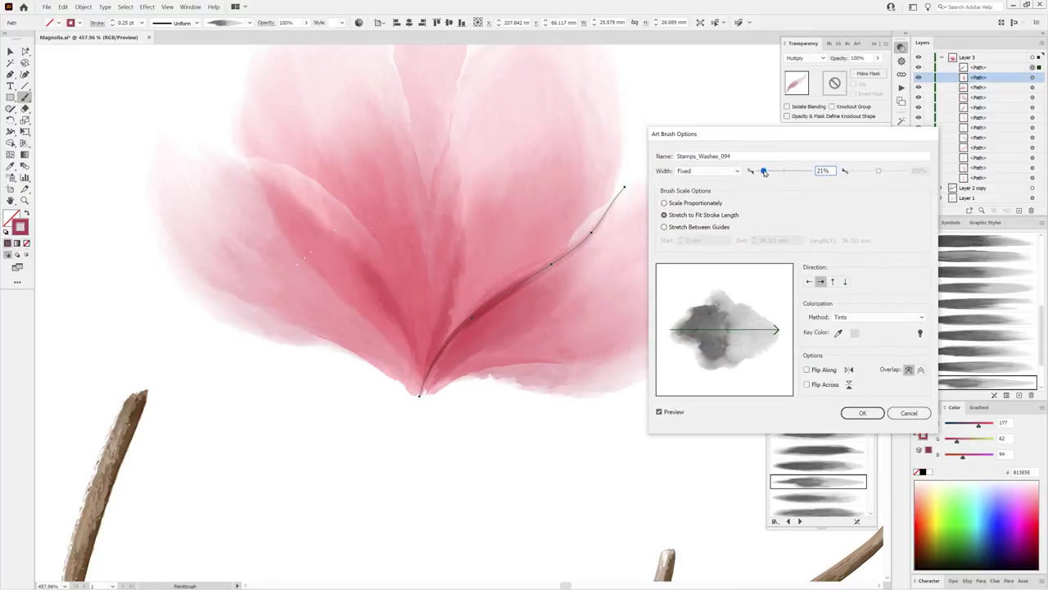
click(861, 413)
click(774, 298)
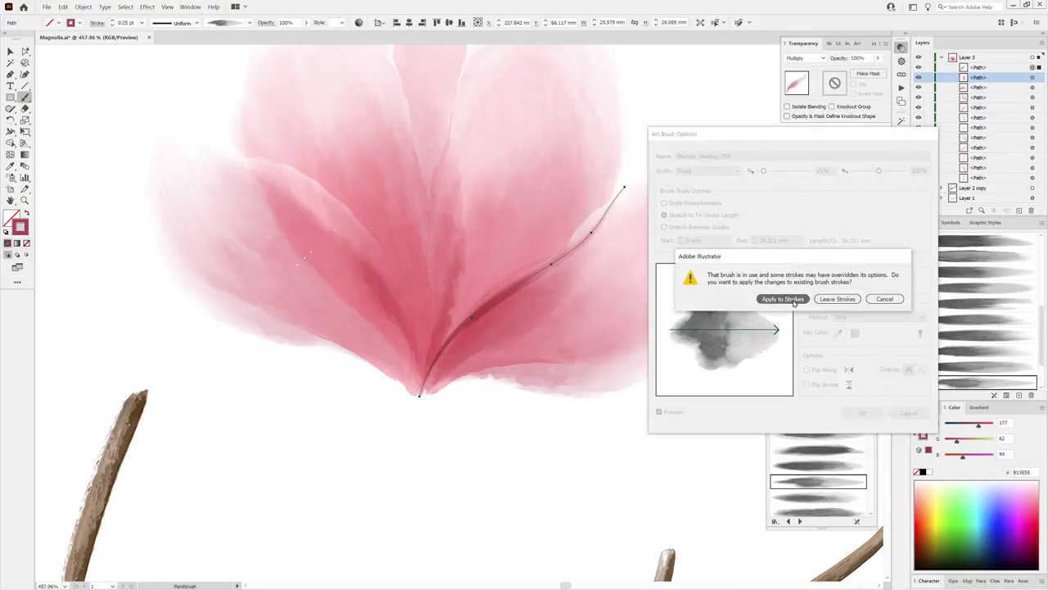
Reorder the trial vein stroke in Layers, then remove it.
drag(1013, 73, 1014, 65)
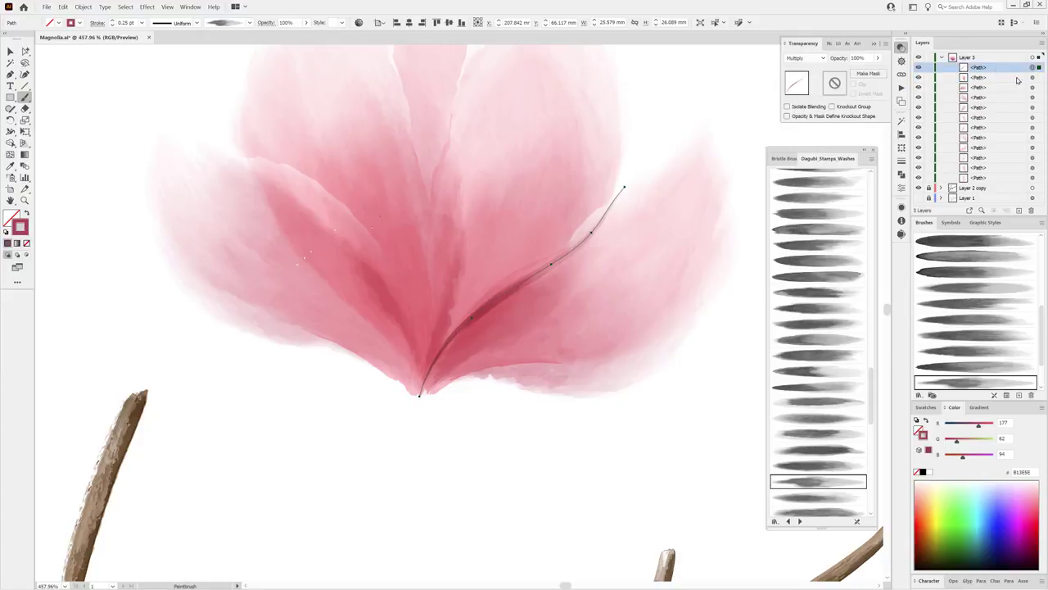
click(1031, 210)
key(ctrl+minus)
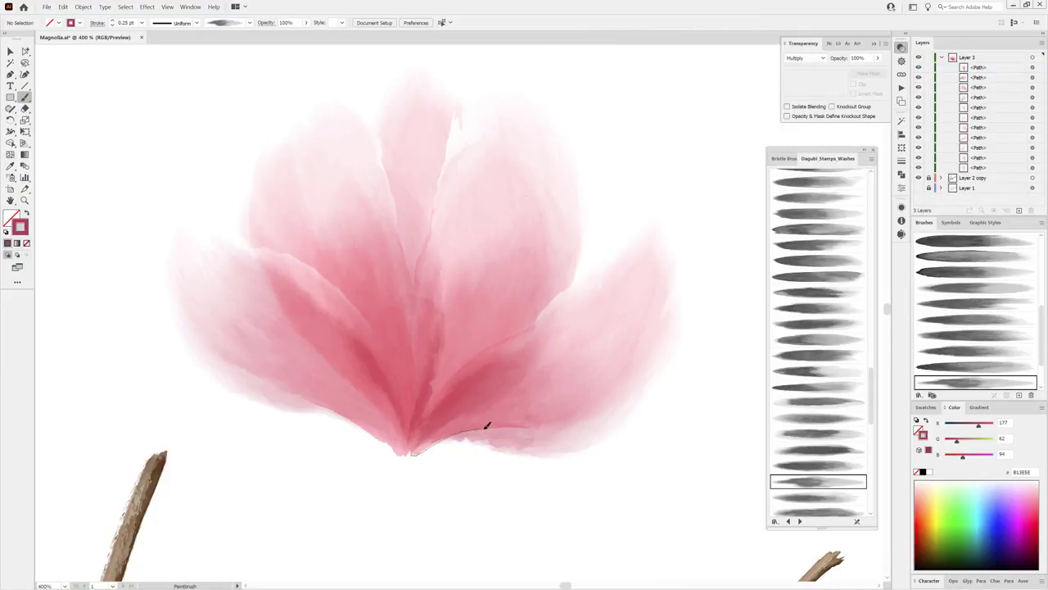
Paint dark veins on the right, centre and left petals converging at the base, then zoom out.
drag(616, 400, 412, 453)
drag(499, 339, 413, 445)
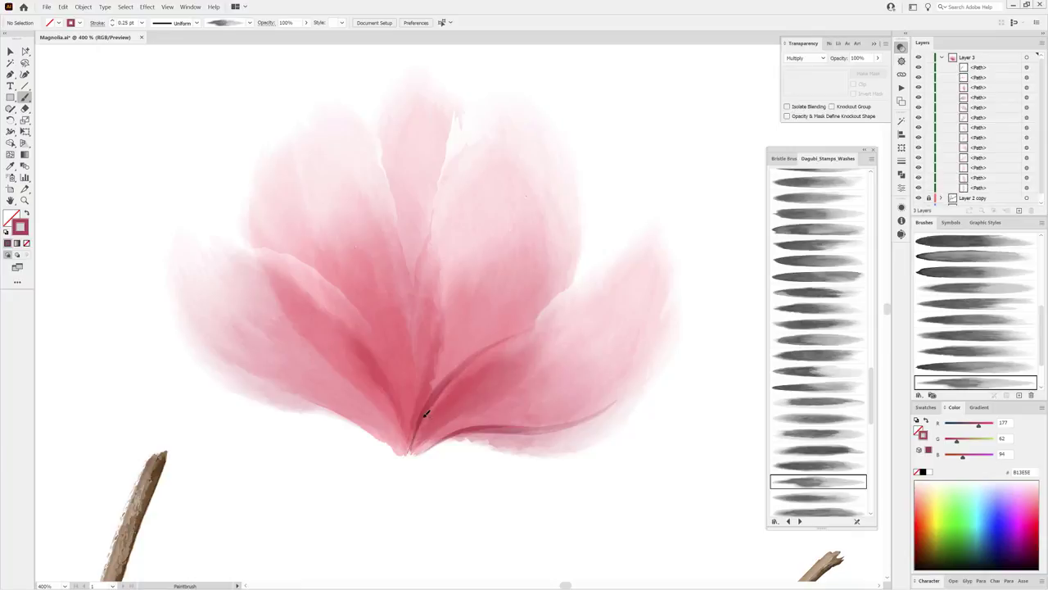
drag(431, 398, 414, 440)
drag(420, 293, 411, 450)
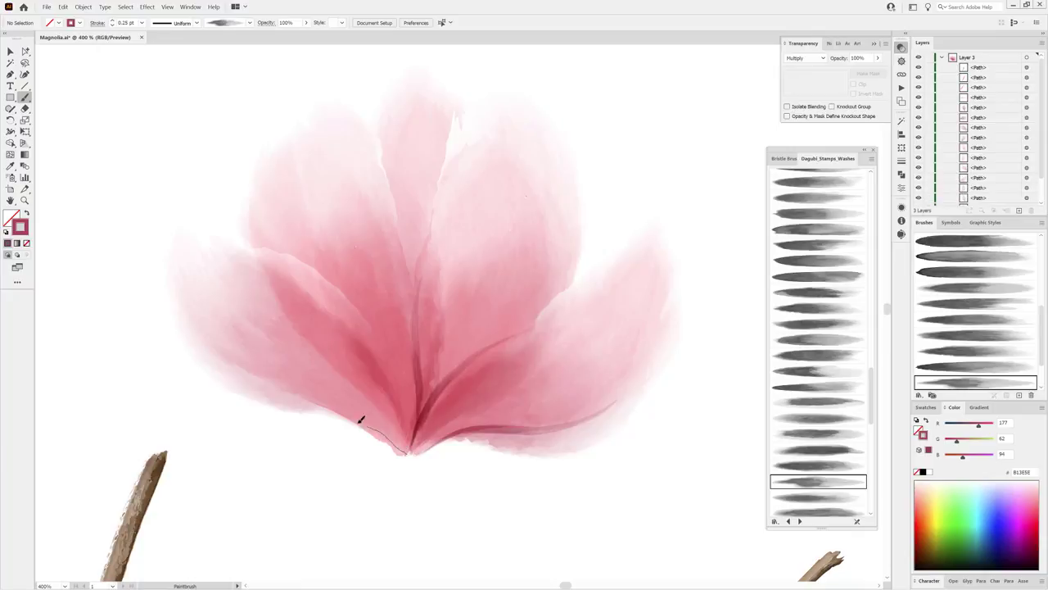
drag(360, 419, 249, 367)
drag(411, 421, 408, 447)
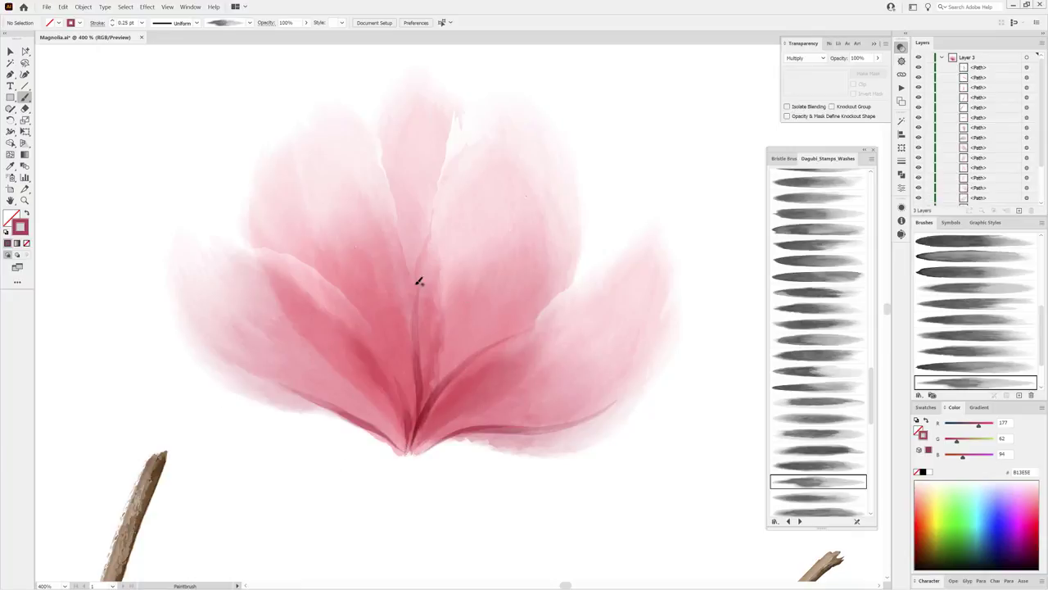
drag(399, 199, 416, 276)
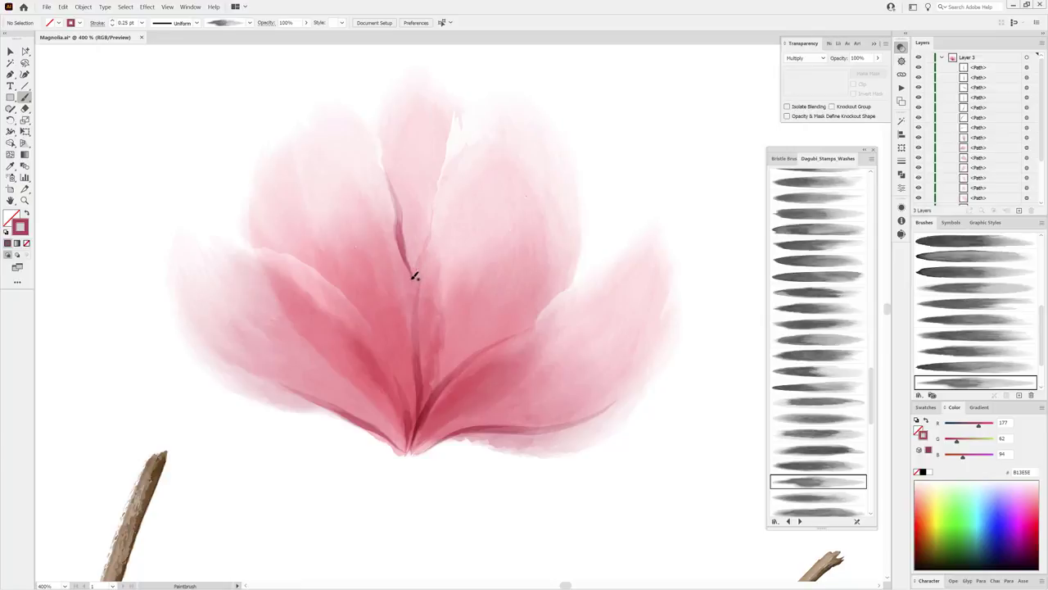
key(ctrl+z)
key(ctrl+0)
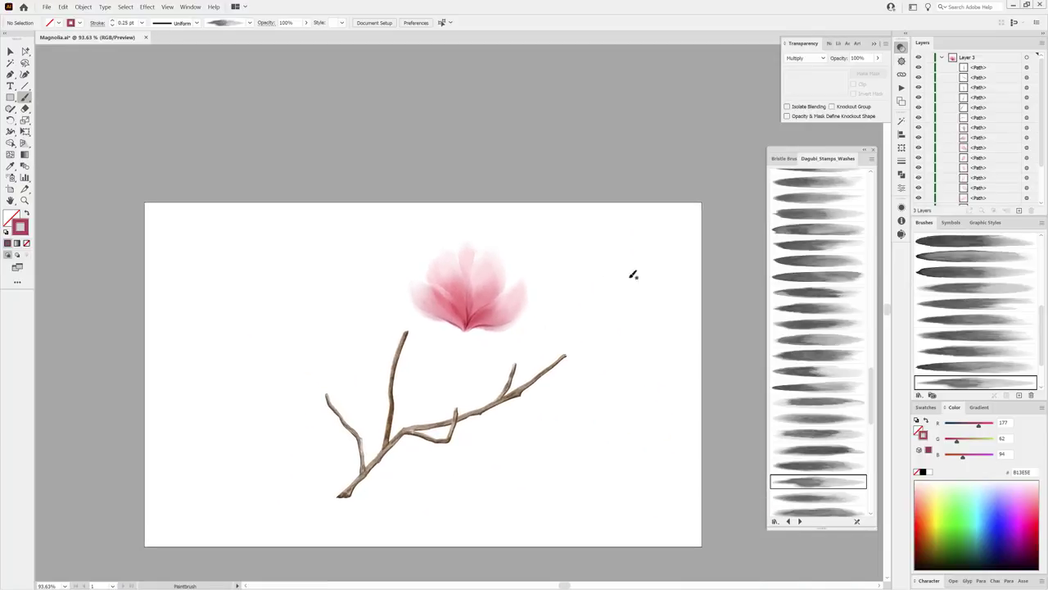
Move the flower down onto the branch top and narrow it to about 56.8 mm wide.
click(942, 58)
click(1026, 57)
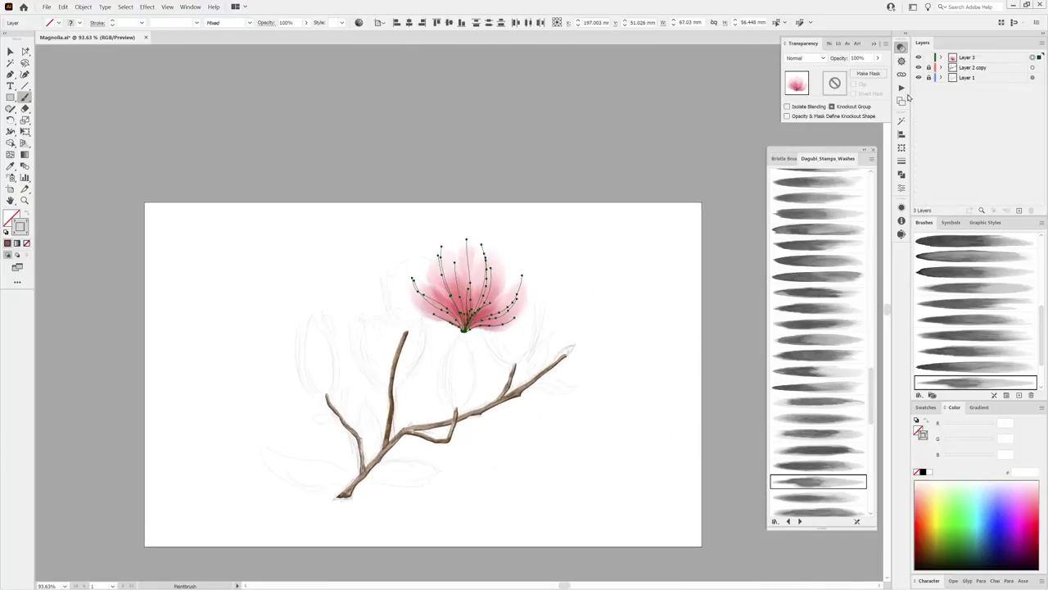
click(25, 131)
drag(478, 311, 404, 371)
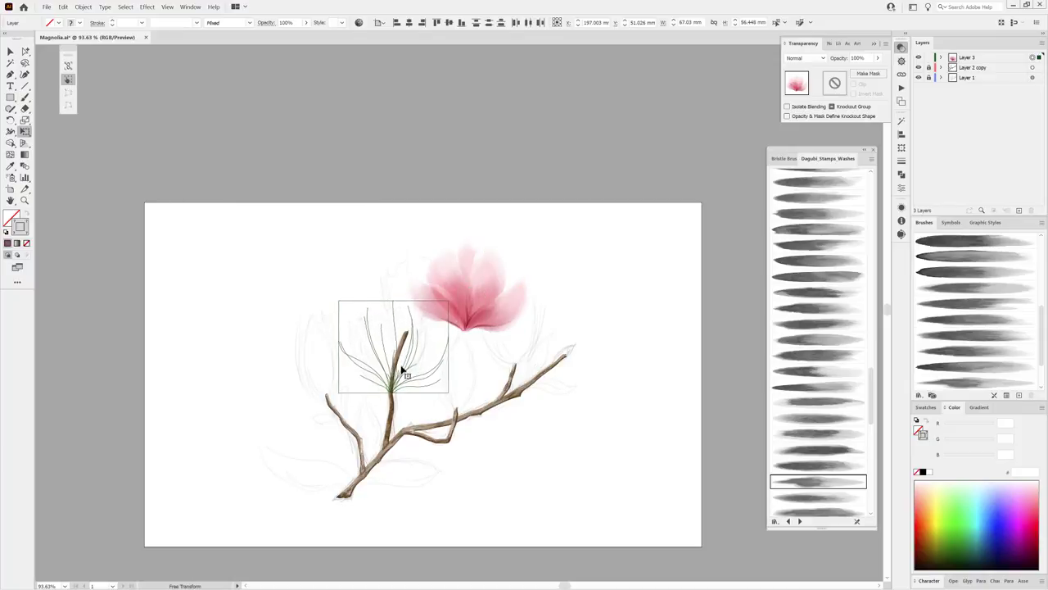
scroll(405, 385, up, 3)
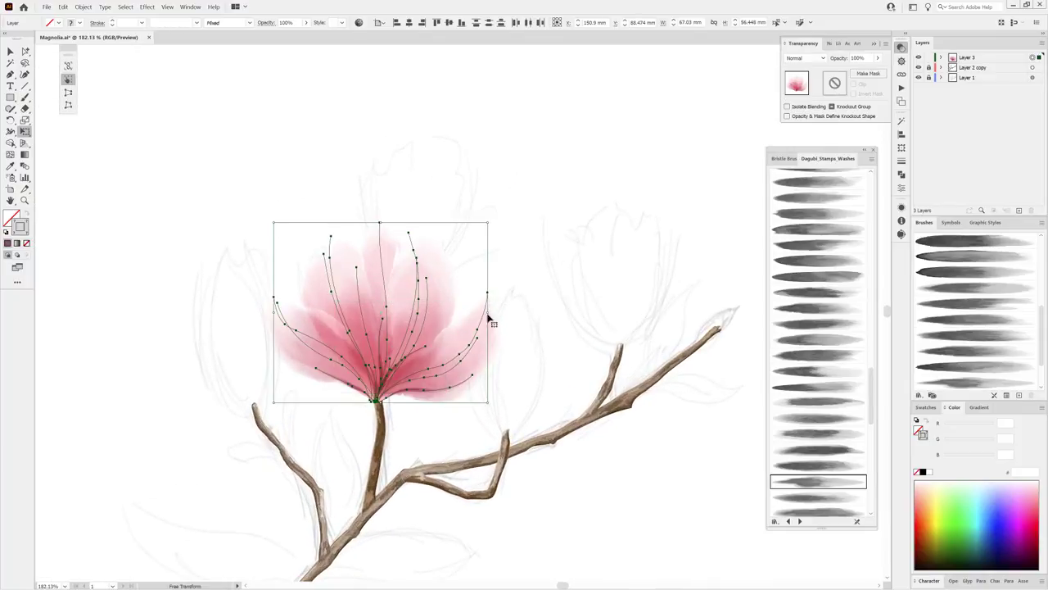
mouse_move(489, 317)
mouse_down()
mouse_move(453, 329)
mouse_move(401, 373)
mouse_up()
Deselect everything and hide the faint sketch layer.
key(ctrl+shift+a)
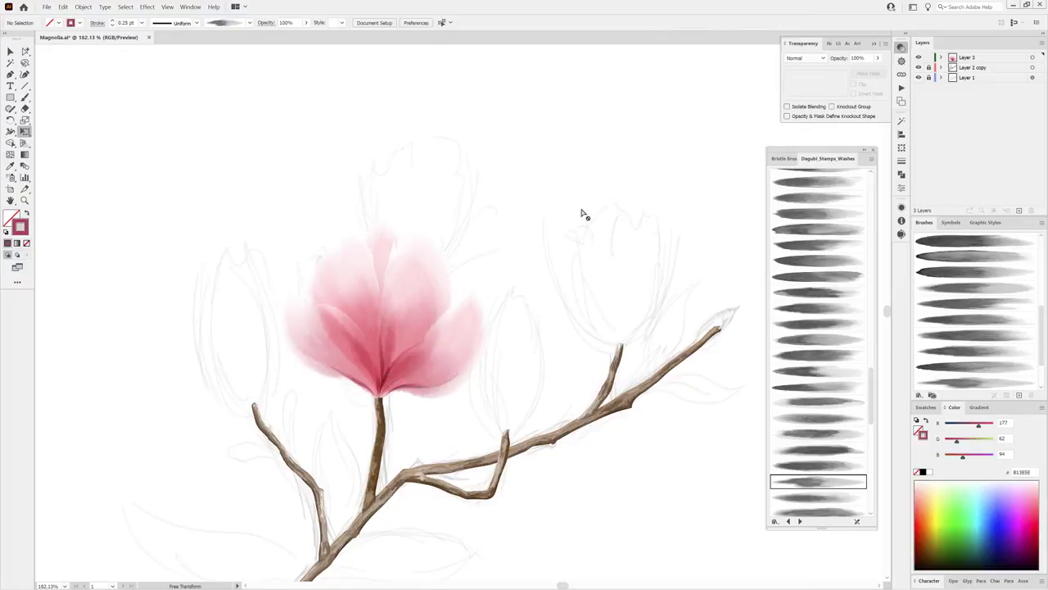
scroll(655, 213, right, 3)
click(918, 78)
scroll(699, 227, right, 2)
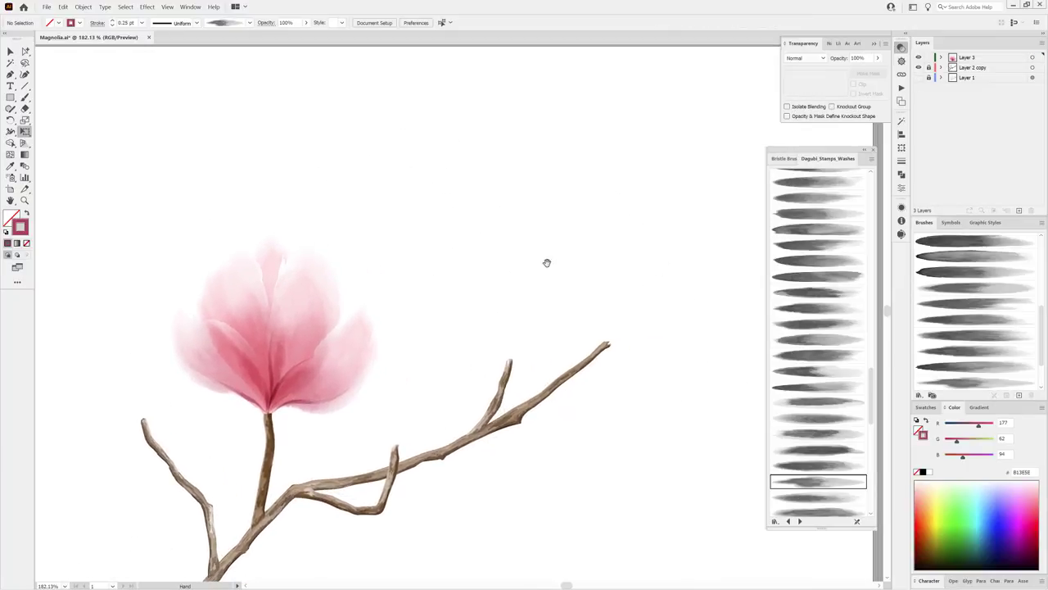
Create Layer 4 and save the current pink as a new swatch.
click(1018, 210)
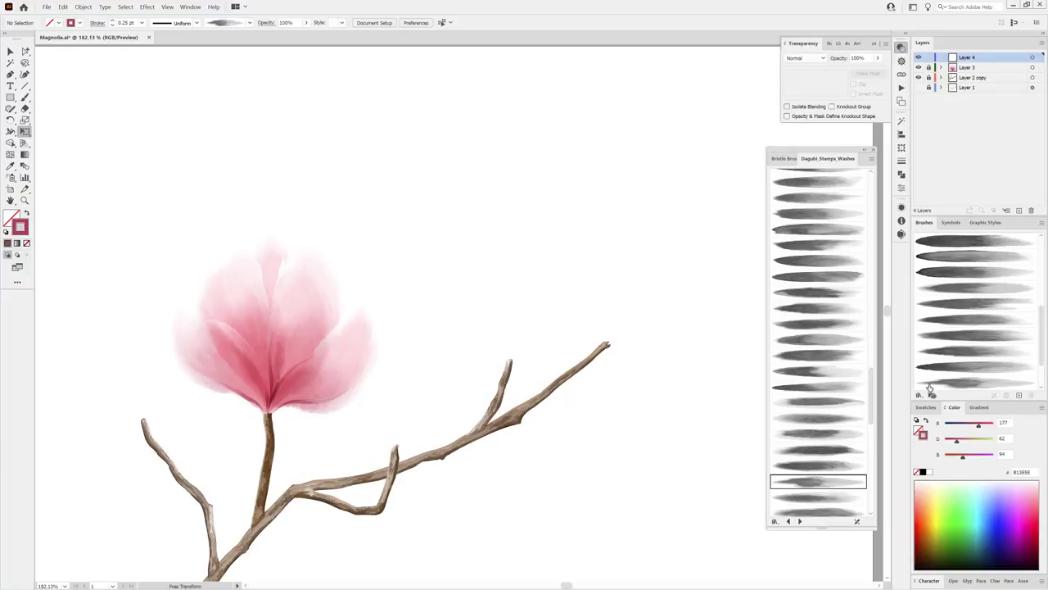
click(927, 407)
click(1020, 569)
click(526, 361)
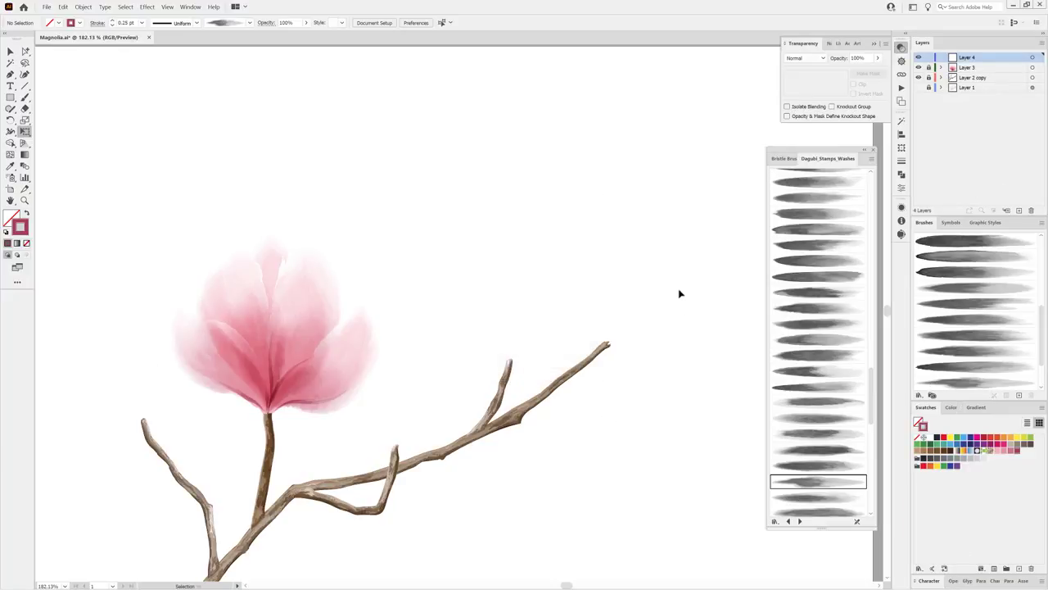
Set the Paintbrush to a Dagubi_Stamps_Washes_Gradient brush with a tapered width profile.
click(26, 96)
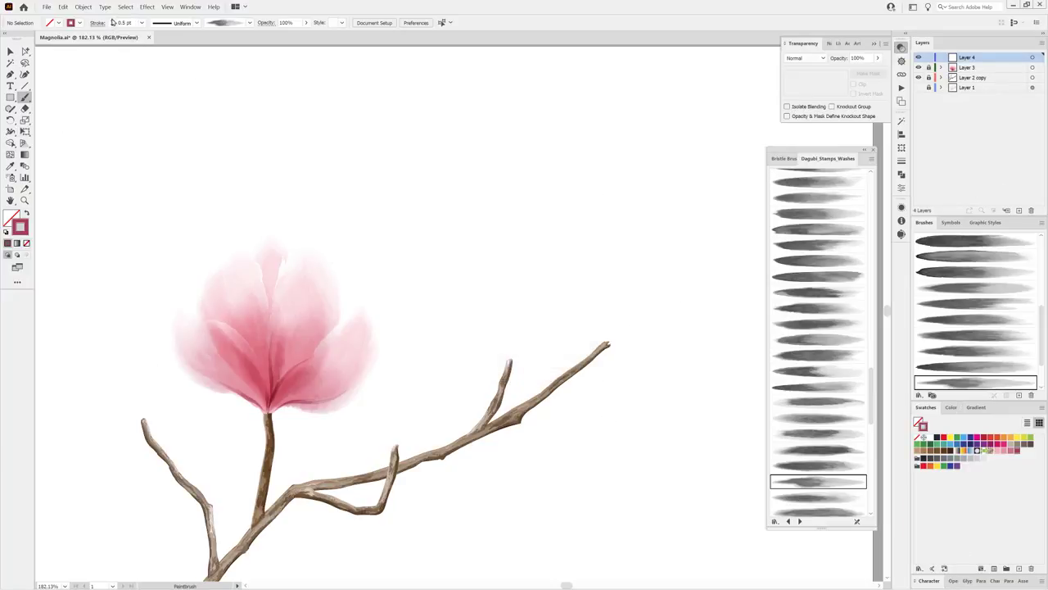
click(800, 521)
click(800, 522)
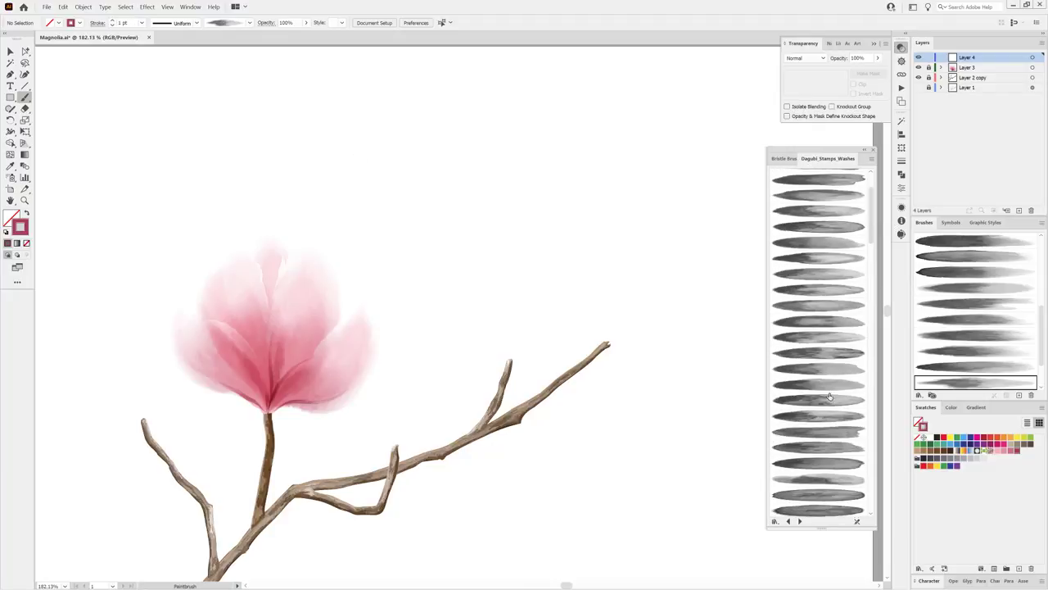
click(800, 521)
click(800, 522)
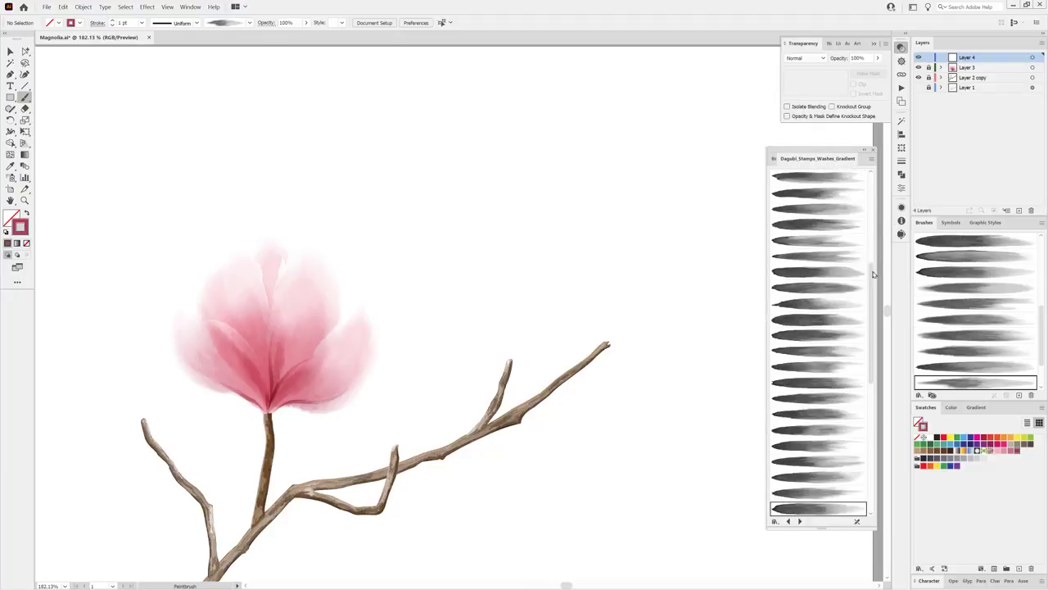
scroll(809, 285, down, 2)
click(808, 285)
click(191, 23)
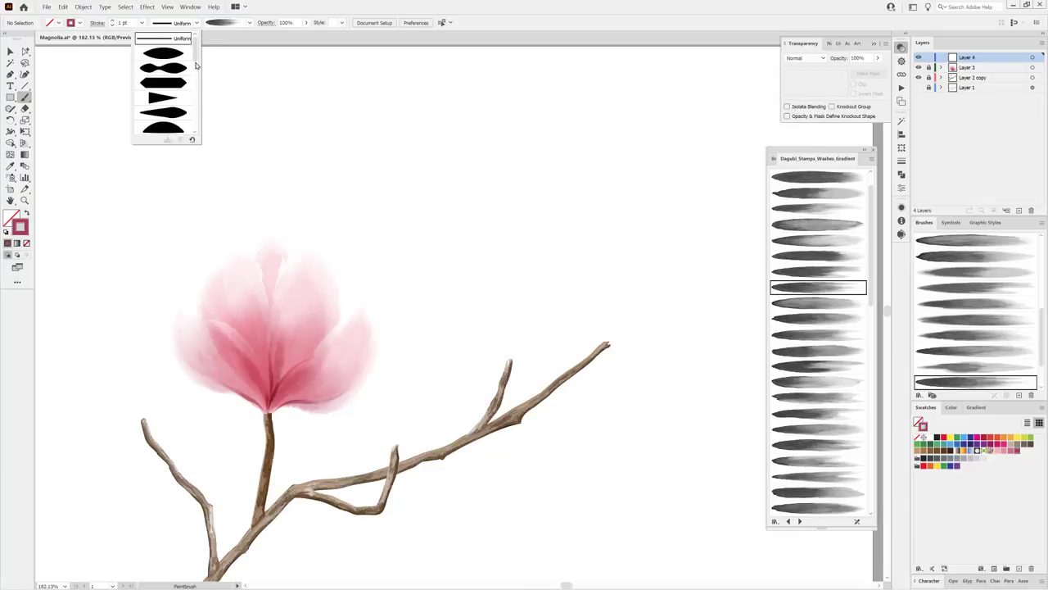
drag(195, 40, 194, 141)
click(165, 128)
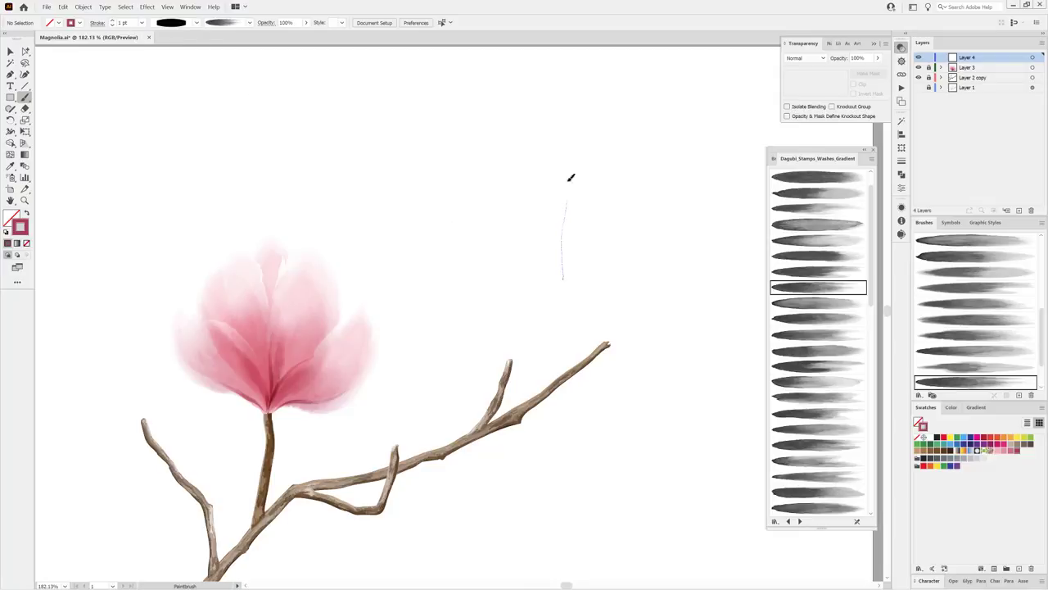
Paint the bud's first three pale-pink petals with gradient wash brushes.
drag(571, 177, 568, 110)
click(995, 452)
ctrl+click(667, 258)
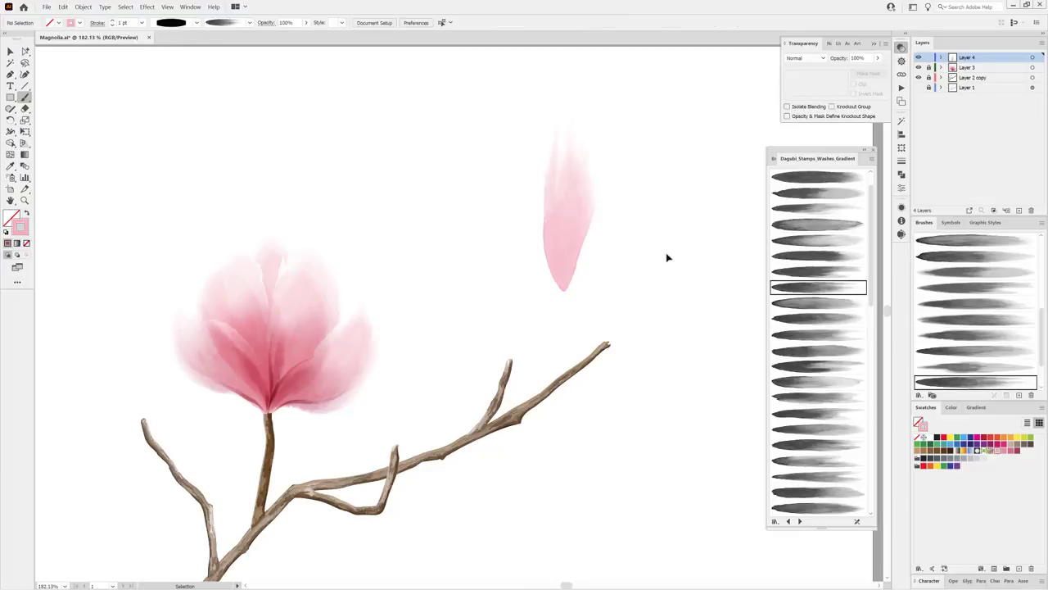
click(819, 330)
drag(595, 234, 603, 179)
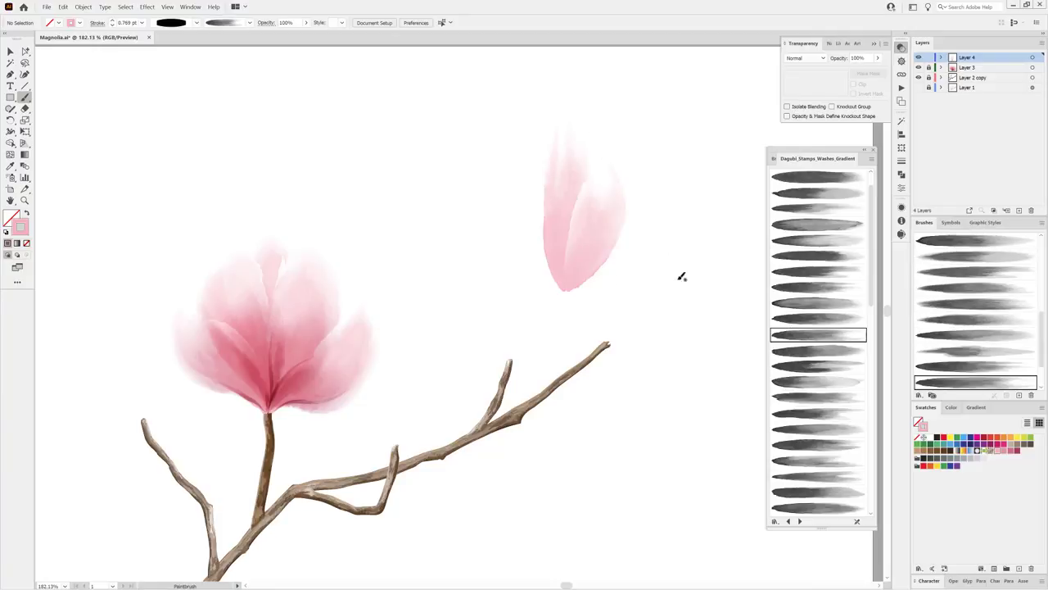
click(819, 444)
drag(544, 239, 582, 199)
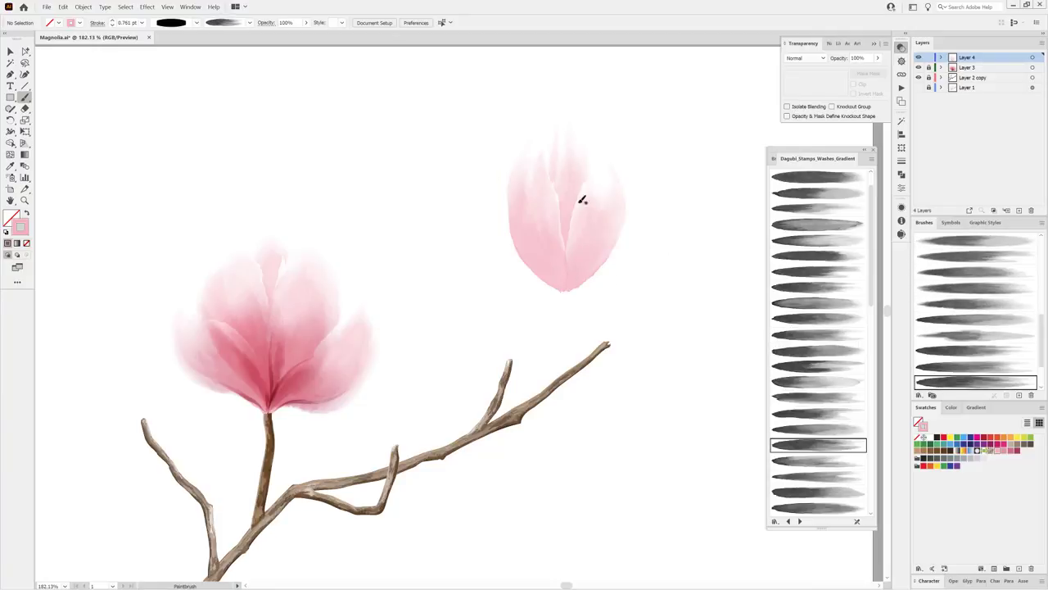
Paint the bud's right and left petals with other wash brushes and tapered profiles.
click(819, 475)
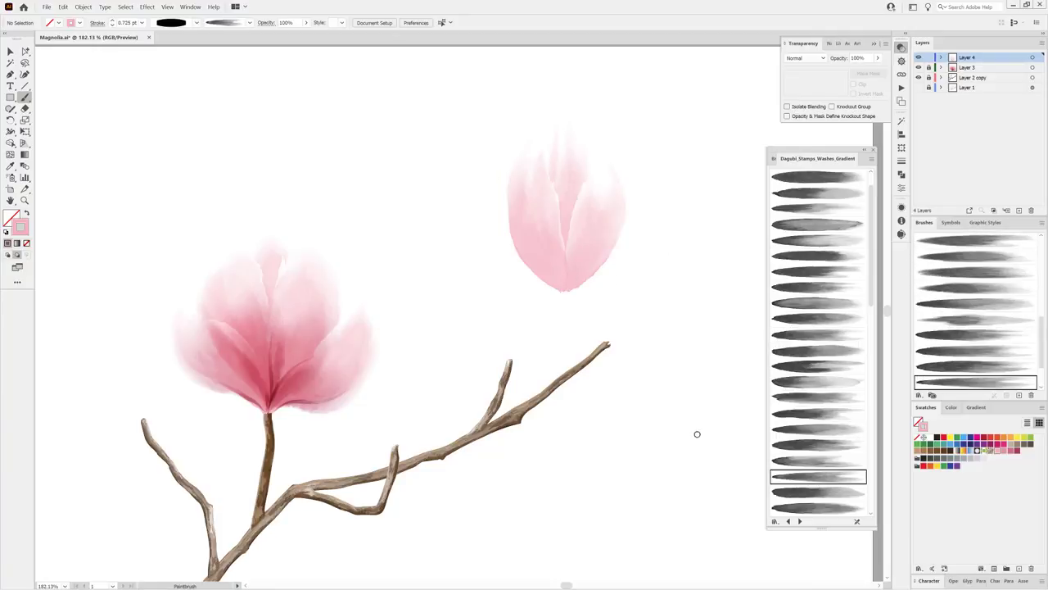
click(196, 22)
click(170, 127)
drag(618, 246, 643, 207)
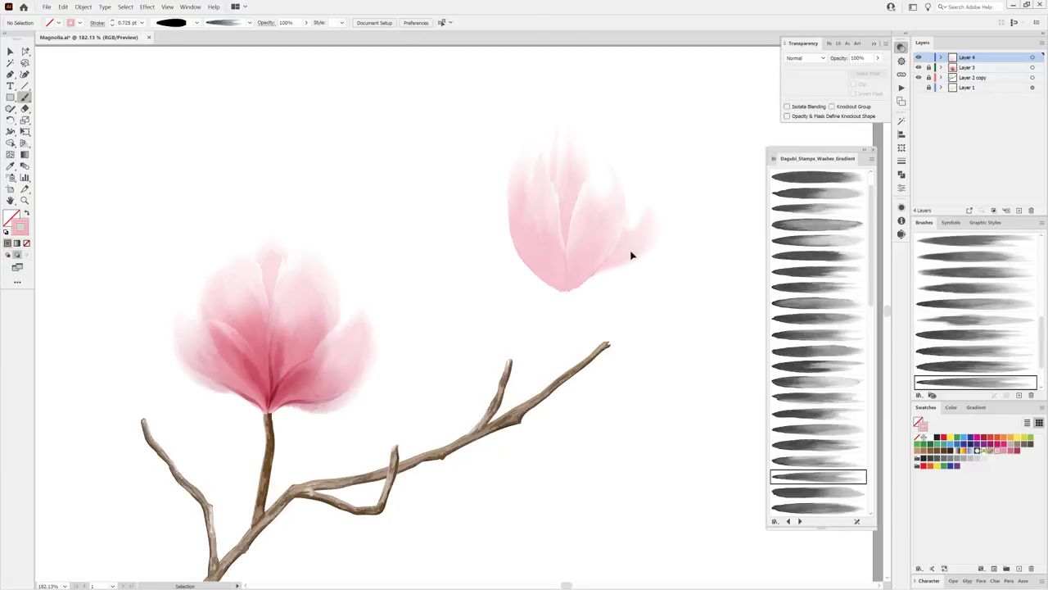
scroll(875, 295, down, 2)
click(819, 384)
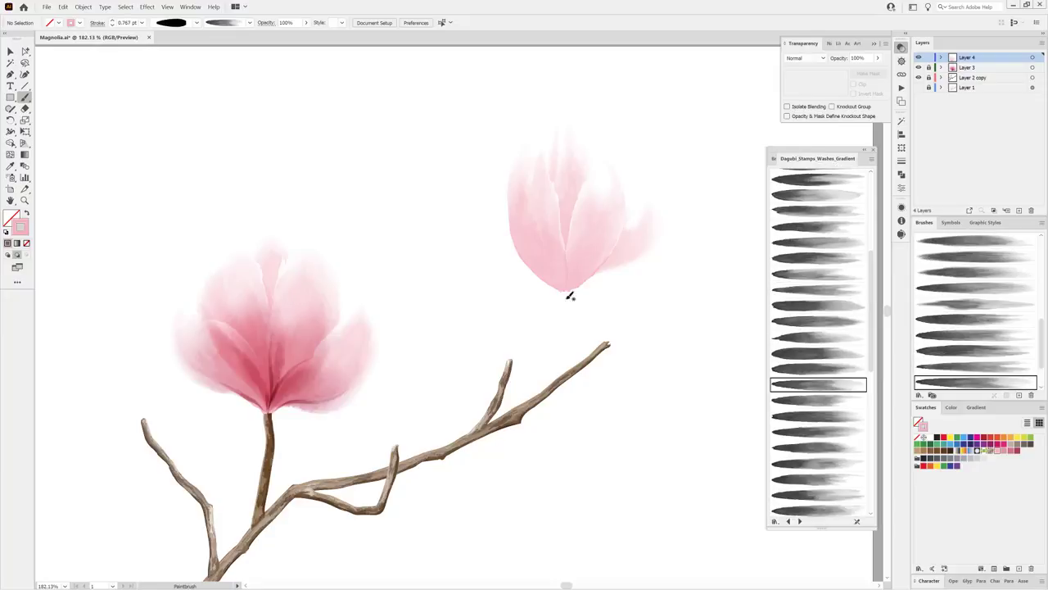
drag(497, 161, 499, 158)
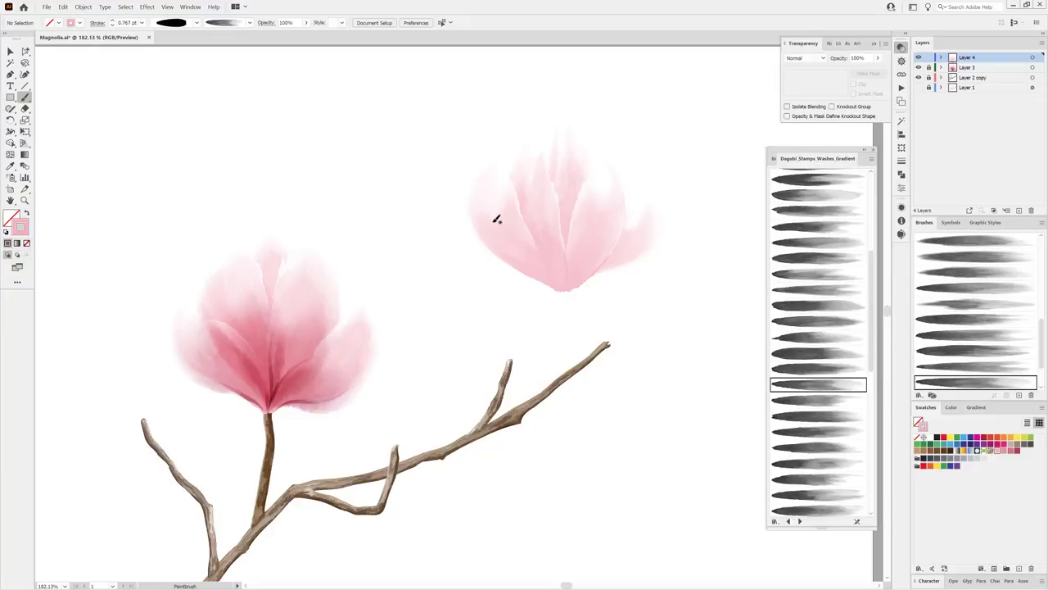
key(ctrl+z)
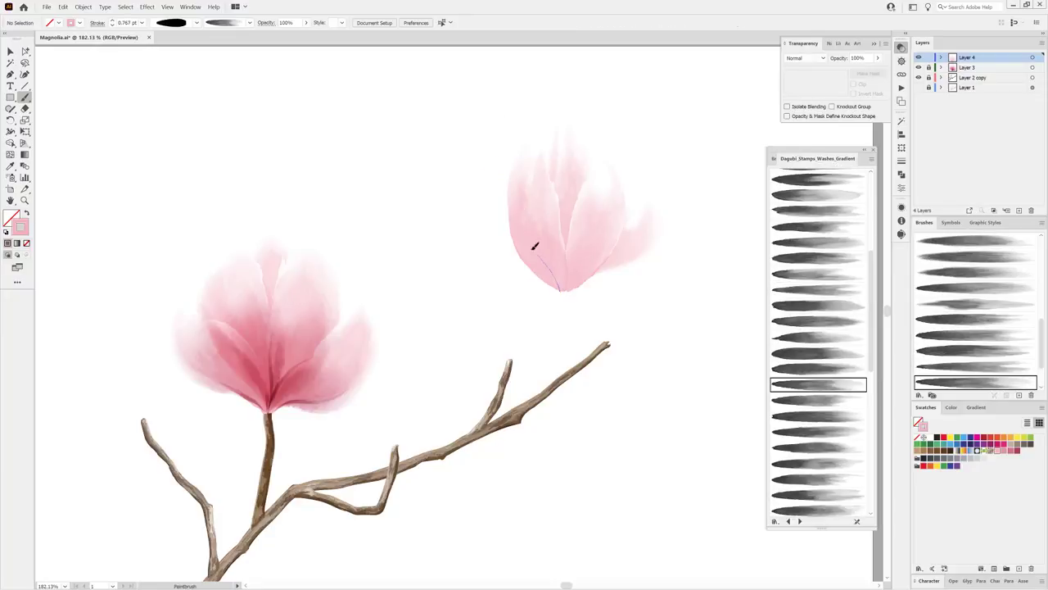
drag(535, 246, 504, 137)
drag(562, 289, 479, 197)
Select the new petal paths, list Layer 4's paths, then deselect.
key(v)
click(525, 233)
click(536, 232)
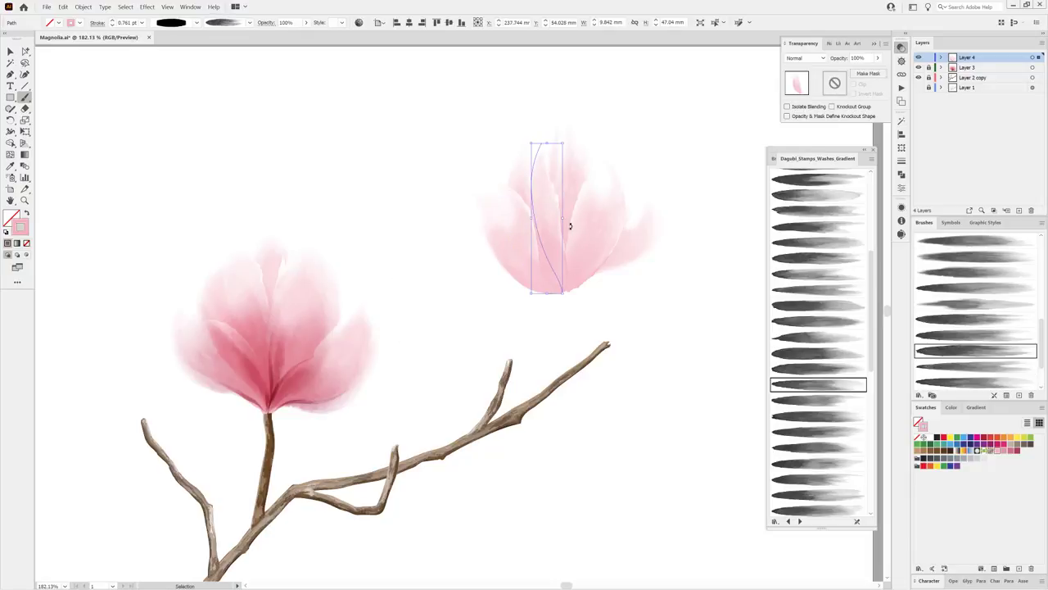
key(b)
click(940, 57)
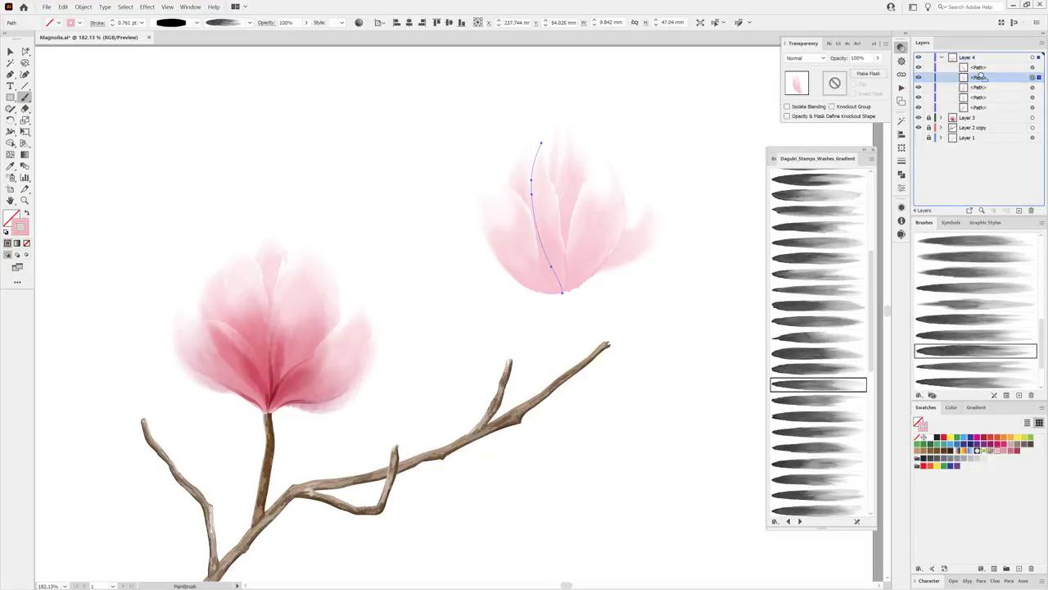
key(v)
click(698, 386)
Set up the Stamps_Washes_083 brush with a tapered profile and Multiply blending.
key(b)
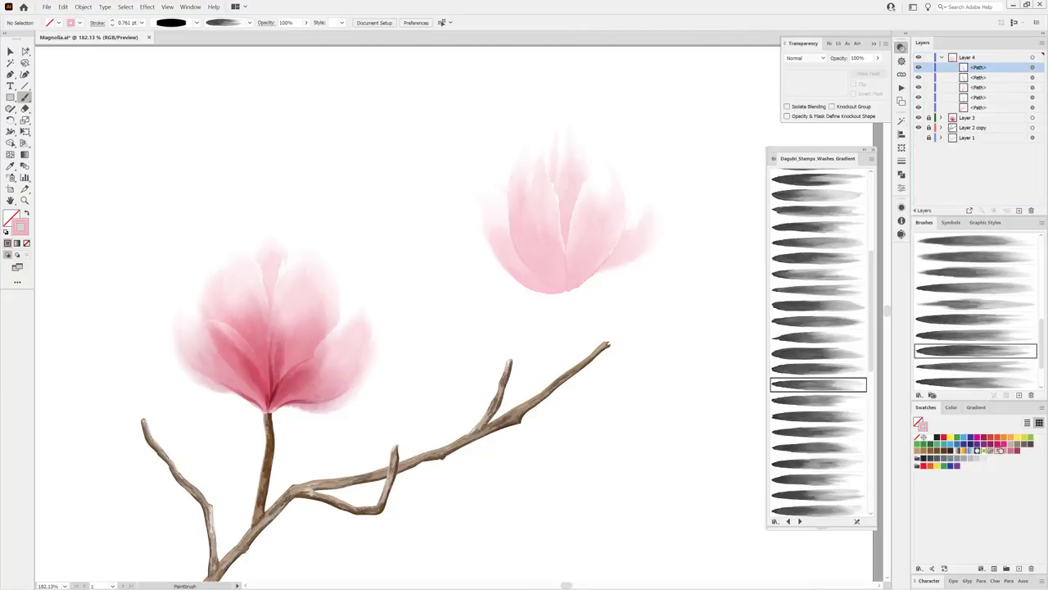
click(788, 521)
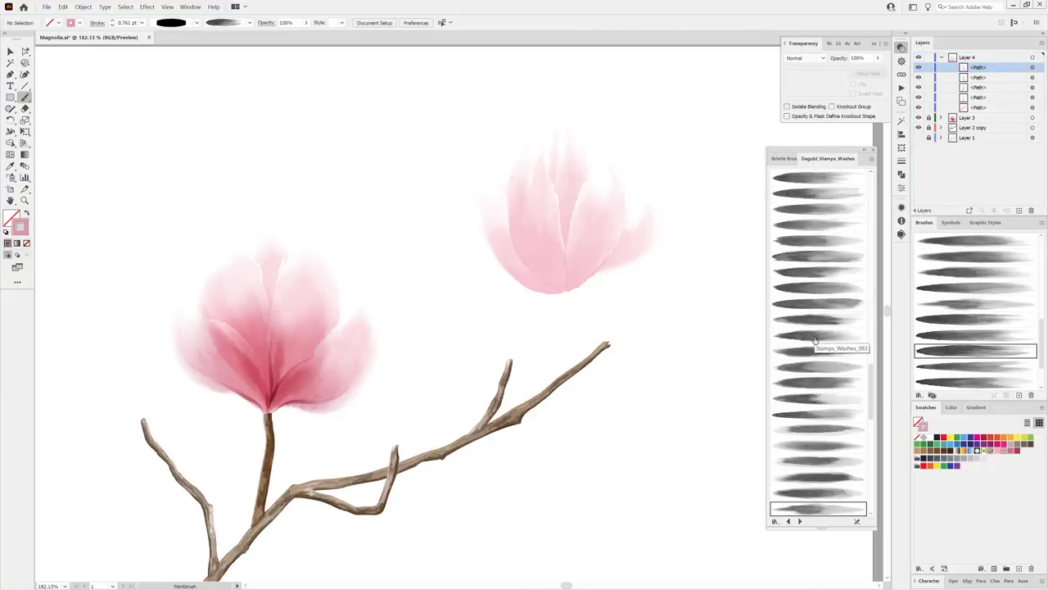
click(815, 337)
click(197, 22)
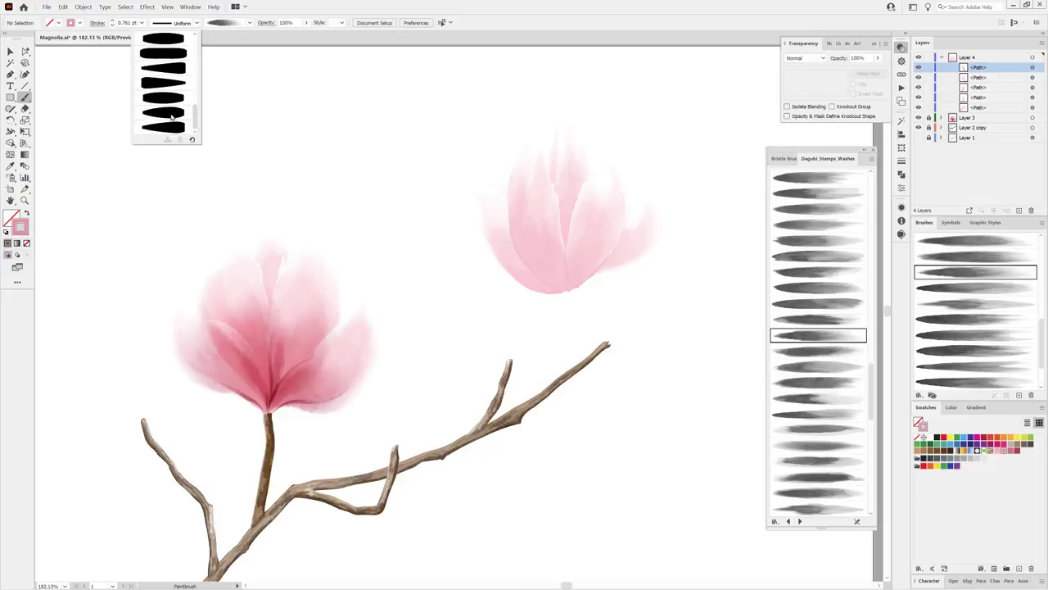
click(193, 115)
click(804, 58)
click(803, 92)
Paint darker pink Multiply wash strokes up the bud's centre and sides.
drag(566, 286, 614, 185)
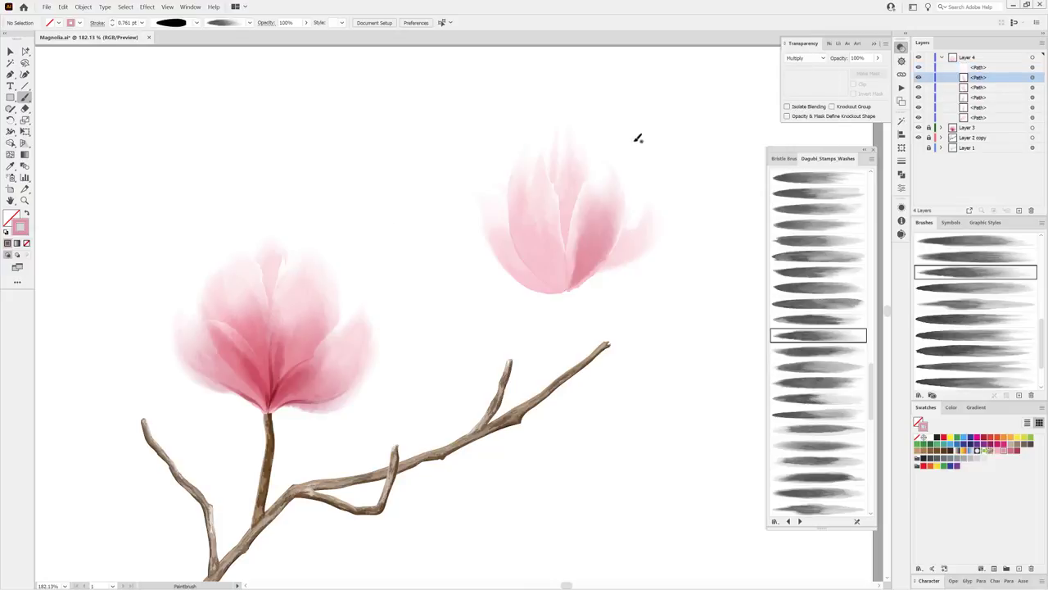
drag(560, 286, 516, 198)
click(818, 379)
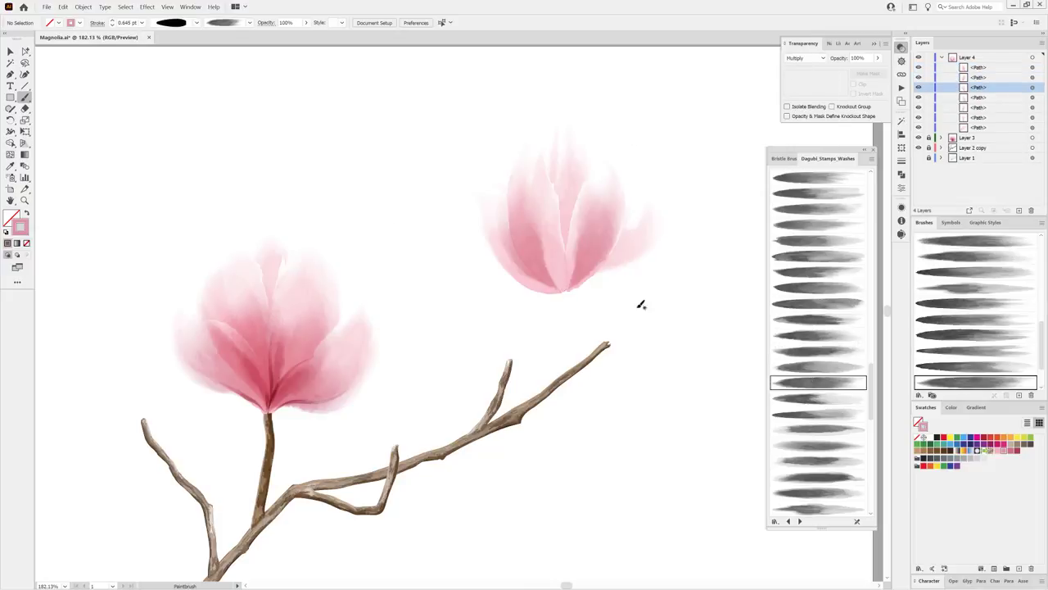
mouse_move(567, 288)
mouse_down()
mouse_move(554, 136)
mouse_move(547, 246)
mouse_up()
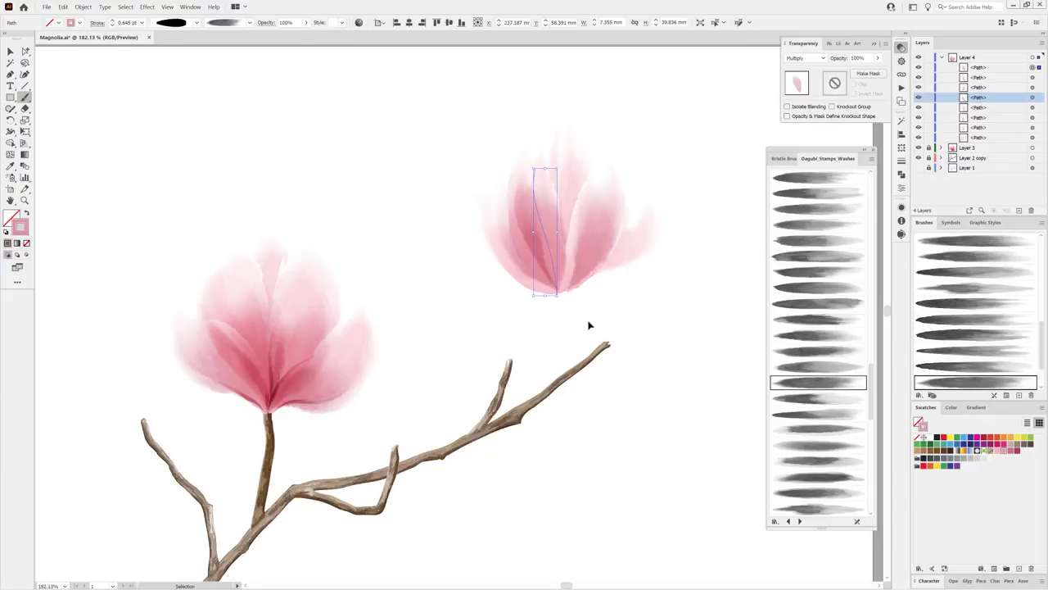
click(925, 452)
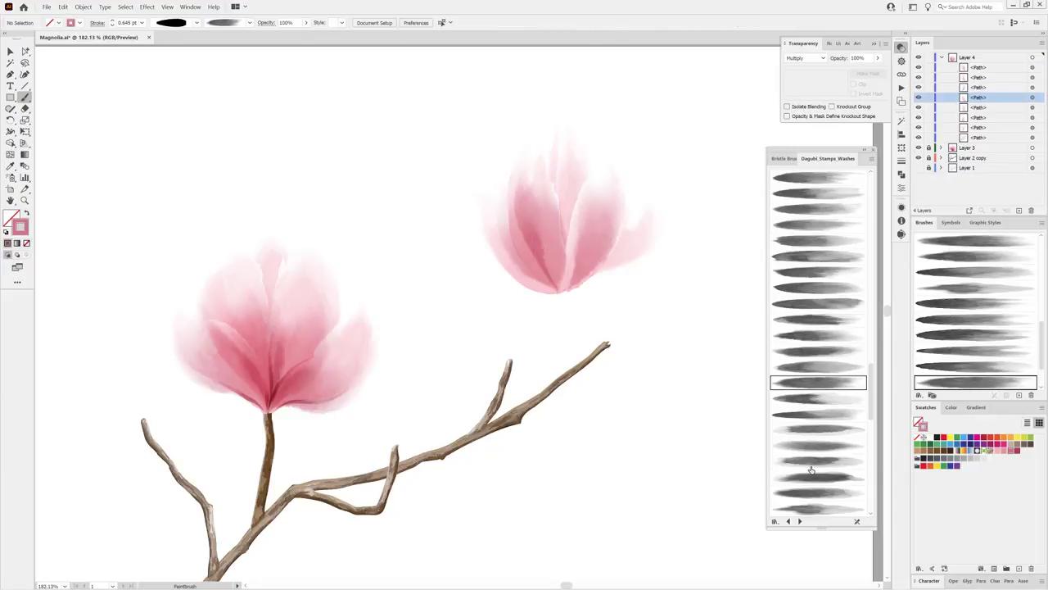
click(807, 491)
drag(570, 217, 565, 151)
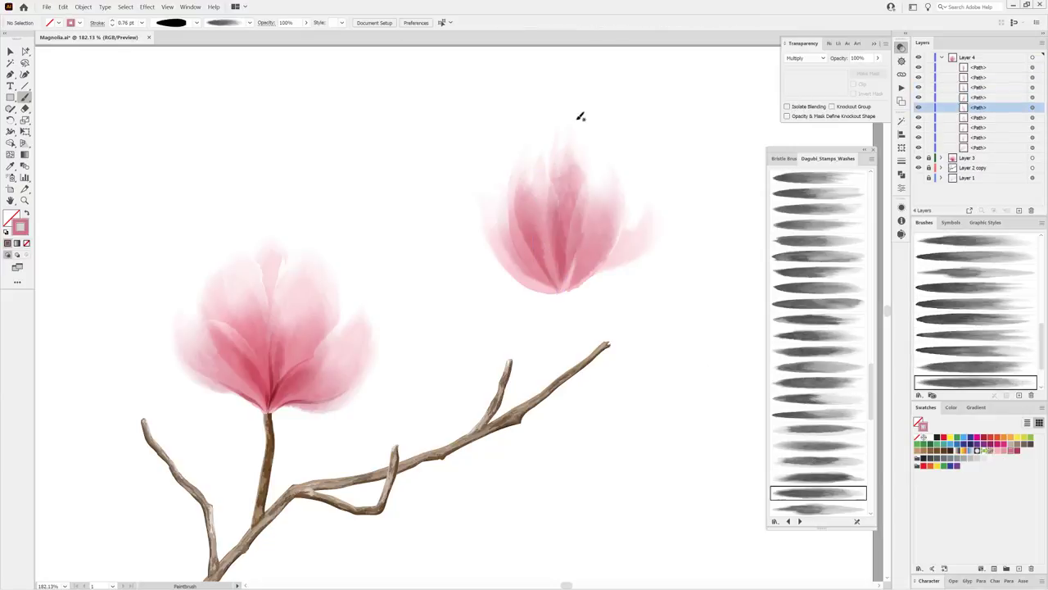
Toggle the central stroke's visibility and move it beneath the other bud strokes.
click(918, 67)
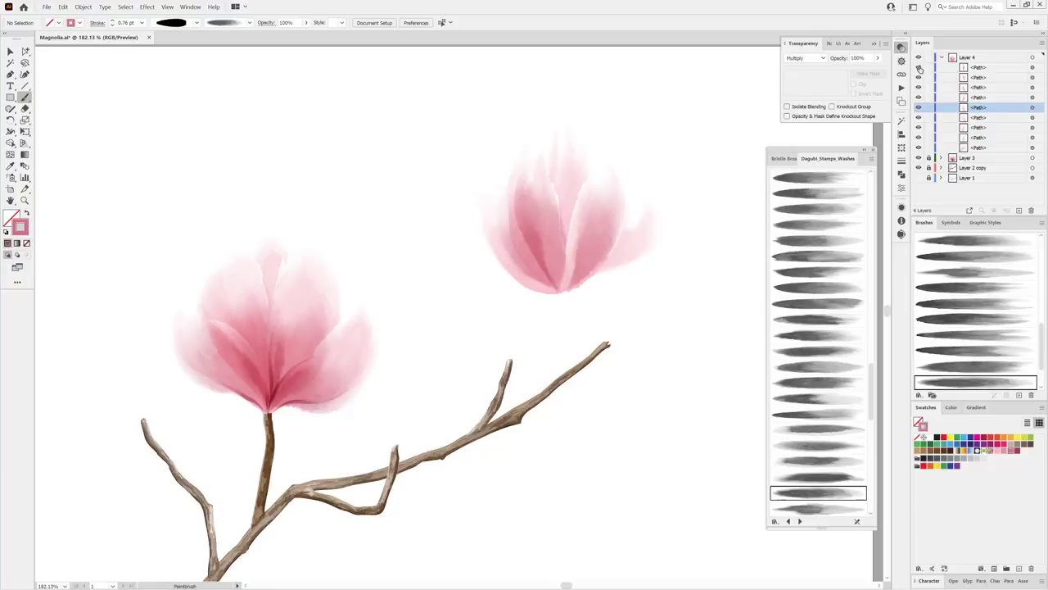
click(918, 67)
mouse_move(978, 67)
mouse_down()
mouse_move(973, 147)
mouse_move(977, 129)
mouse_up()
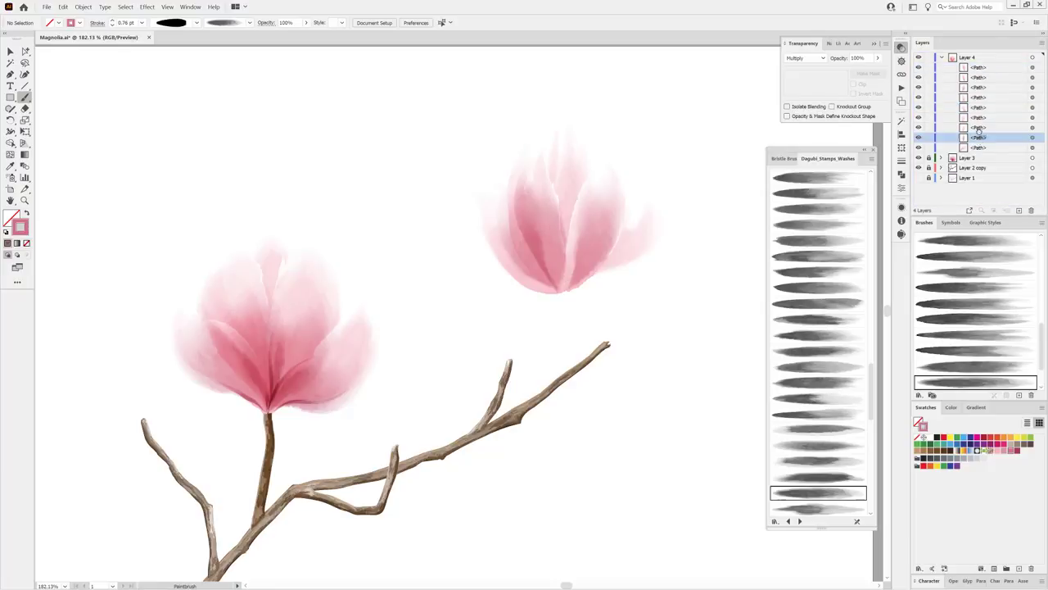
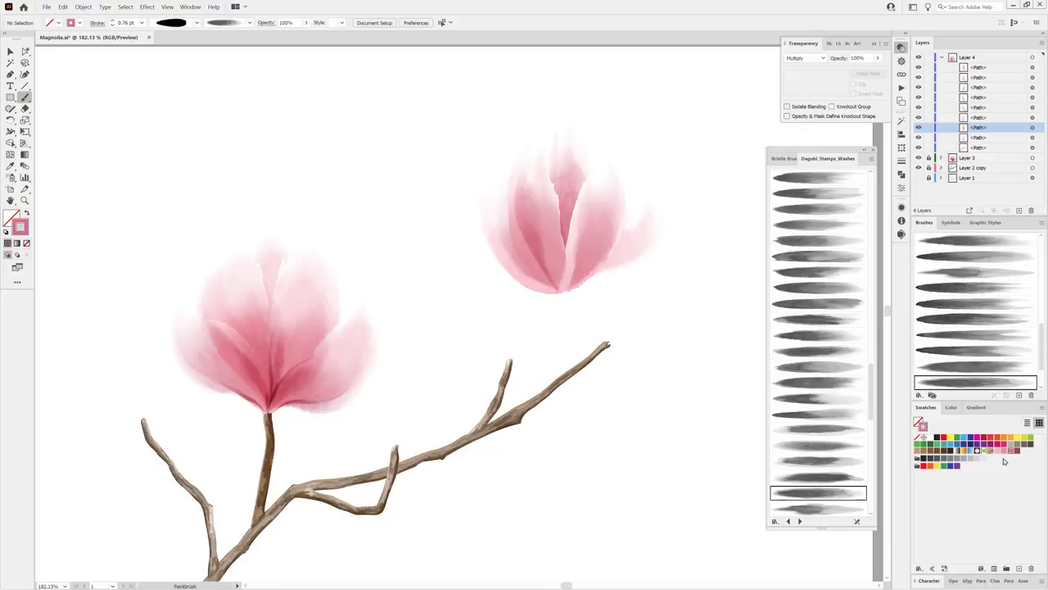
Paint more pink petal strokes on the right flower using Dagubi_Stamps_Washes and gradient wash brushes.
scroll(810, 362, up, 5)
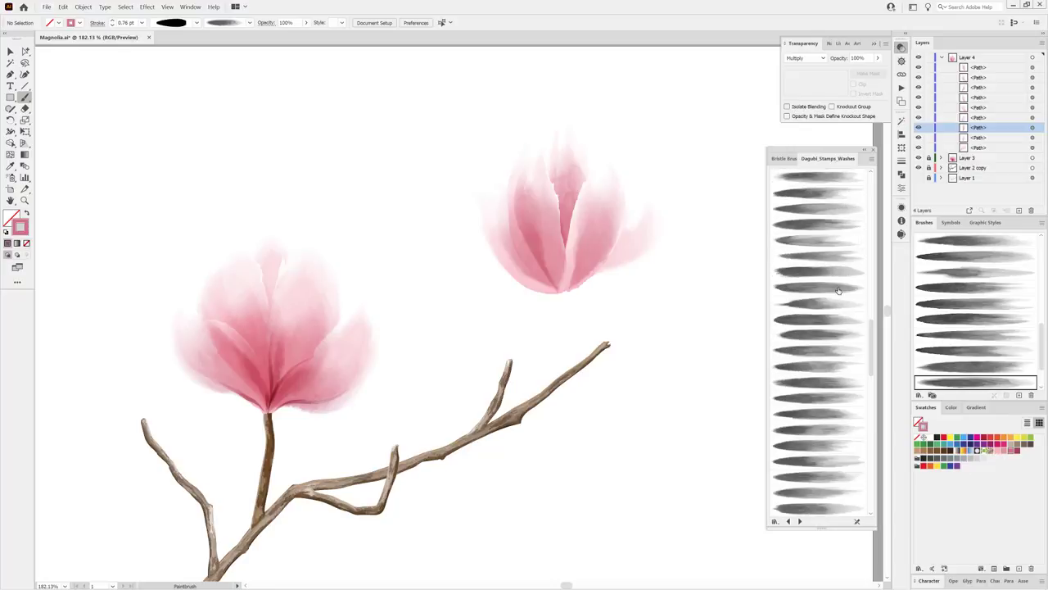
click(825, 240)
drag(487, 133, 540, 287)
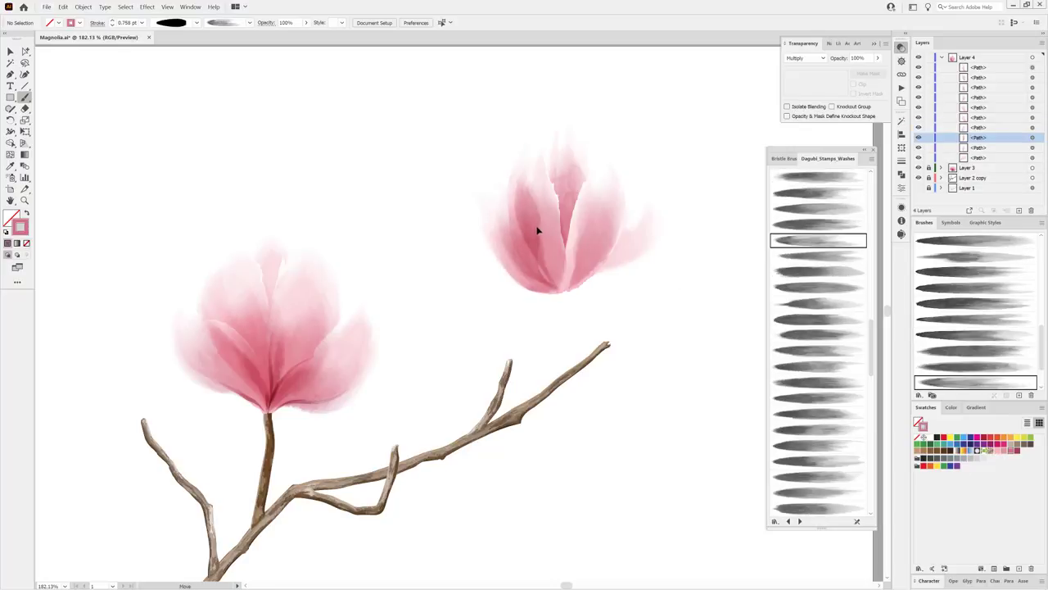
click(800, 521)
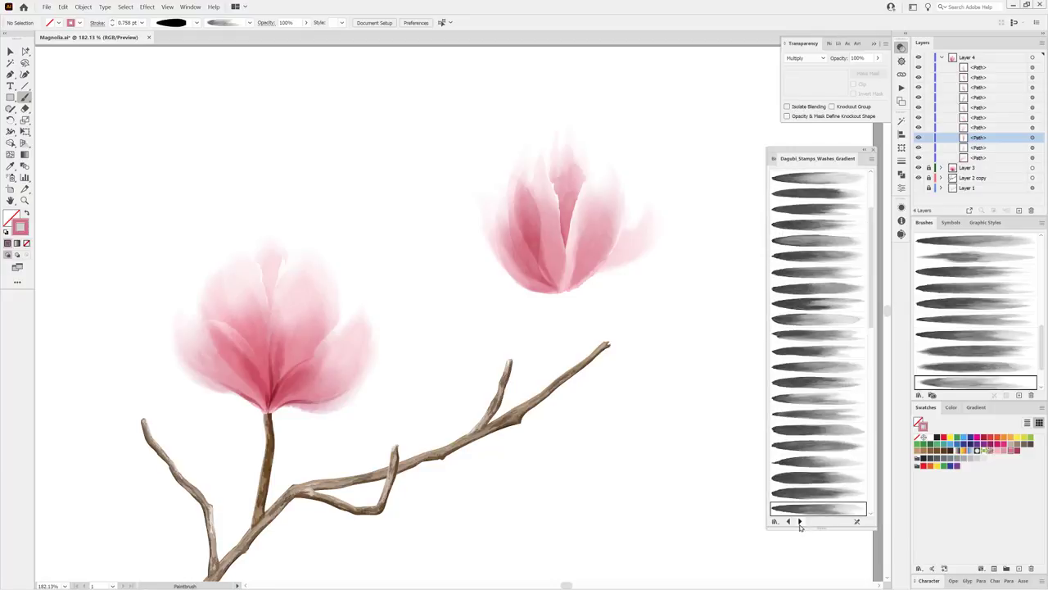
click(817, 366)
mouse_move(575, 282)
mouse_down()
mouse_move(612, 182)
mouse_move(511, 177)
mouse_up()
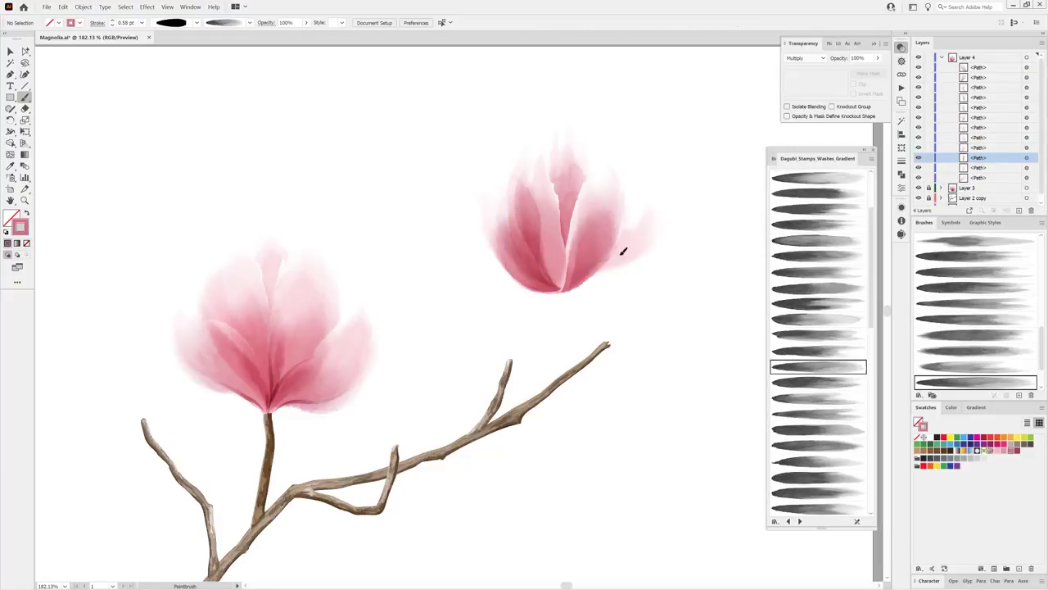
drag(570, 286, 653, 223)
Thin the newest petal stroke and bring it to the front.
click(113, 25)
click(113, 24)
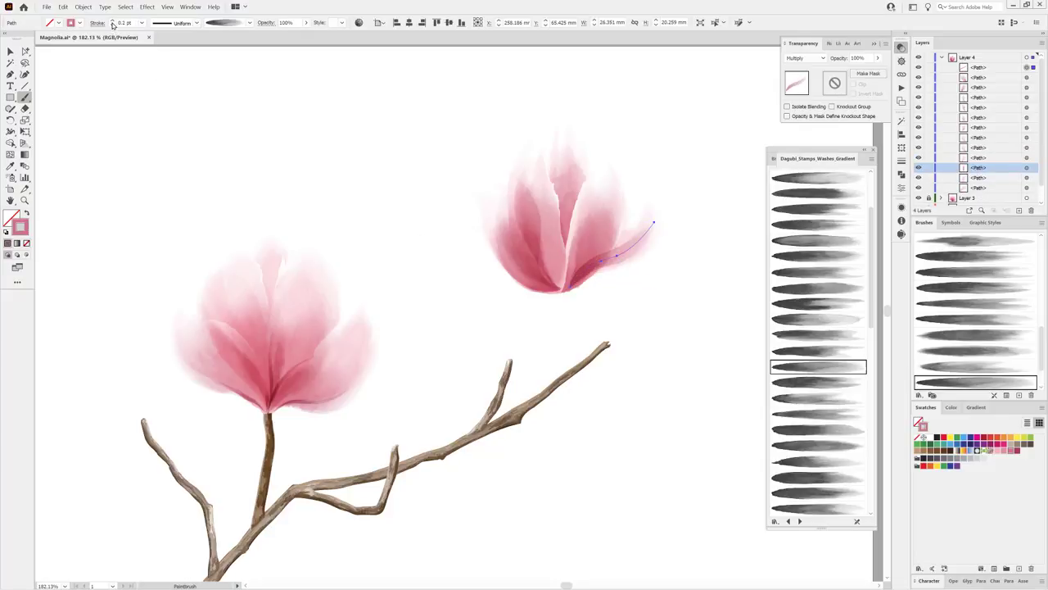
key(ctrl+shift+bracketright)
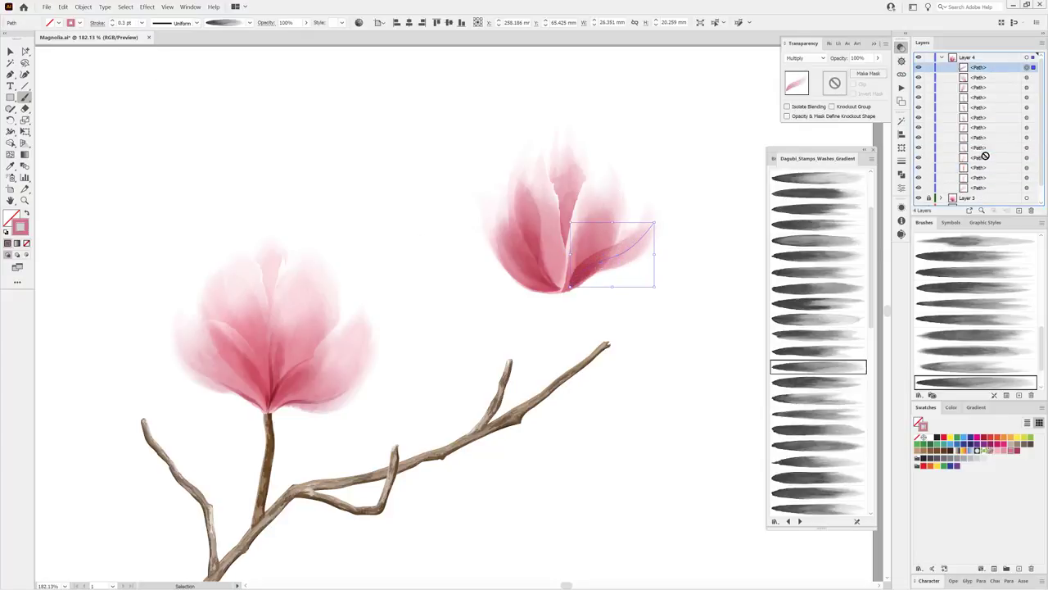
ctrl+click(679, 429)
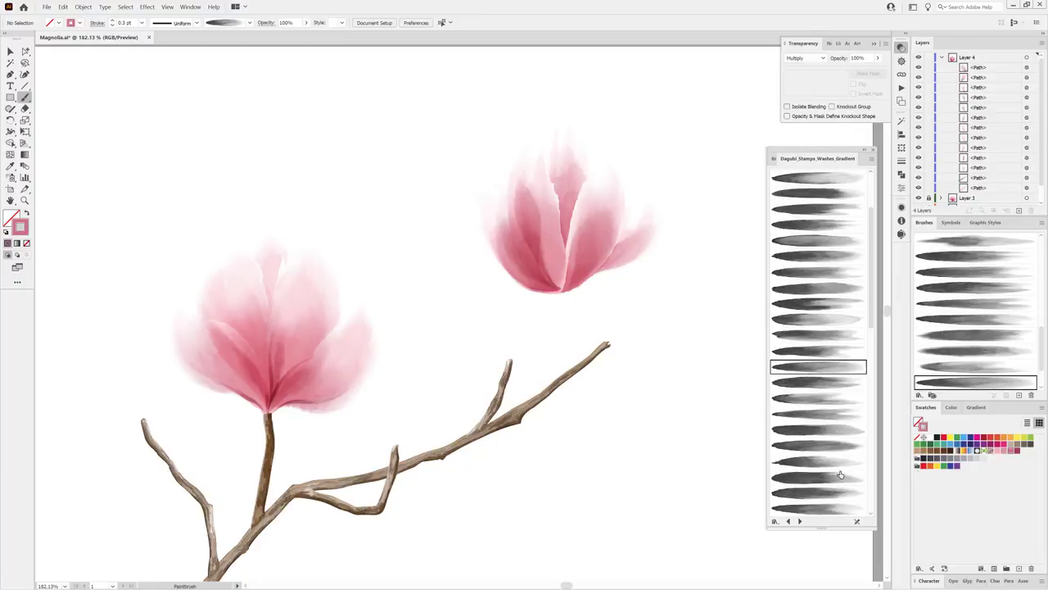
Add darker pink accents along the petal centre, lower edges and left petal.
click(1016, 453)
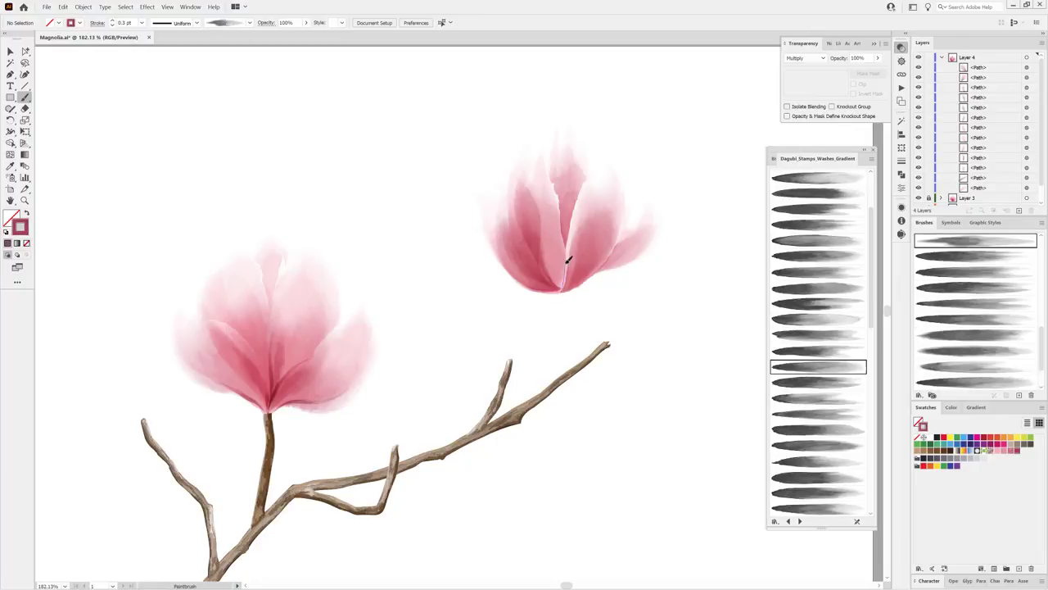
drag(567, 259, 575, 215)
drag(611, 248, 567, 290)
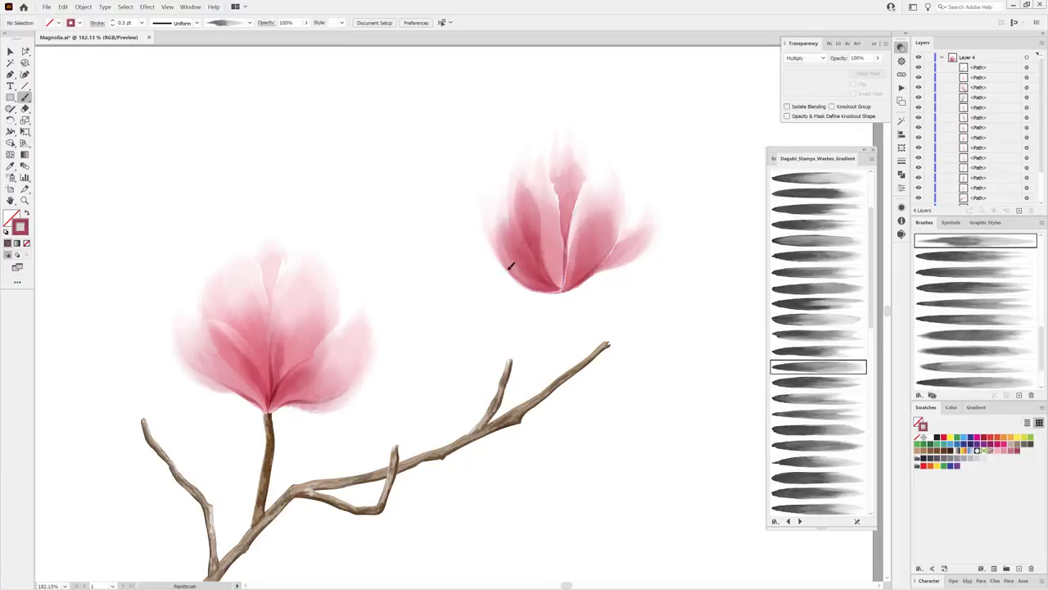
drag(510, 266, 558, 292)
drag(541, 229, 545, 284)
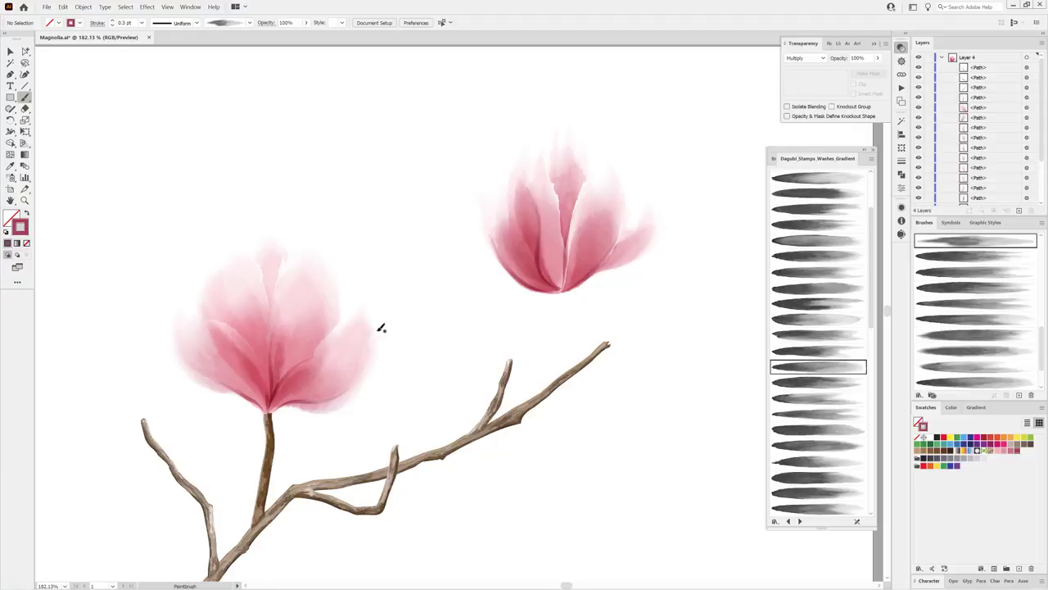
Select all of Layer 4's flower strokes and free-transform them down onto the branch tip.
click(942, 59)
click(1032, 57)
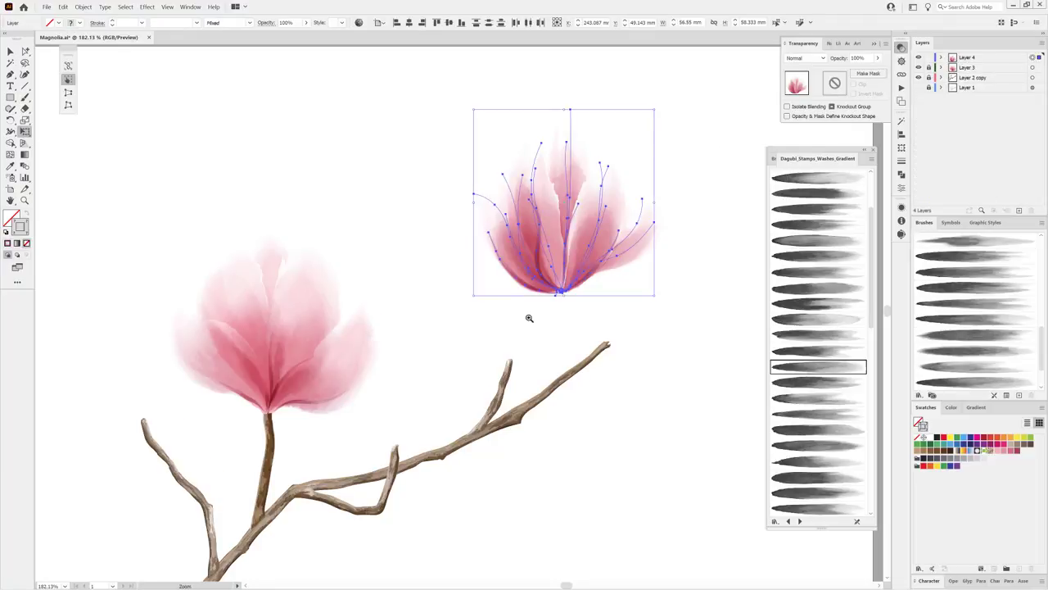
scroll(714, 140, down, 3)
key(e)
drag(598, 192, 586, 247)
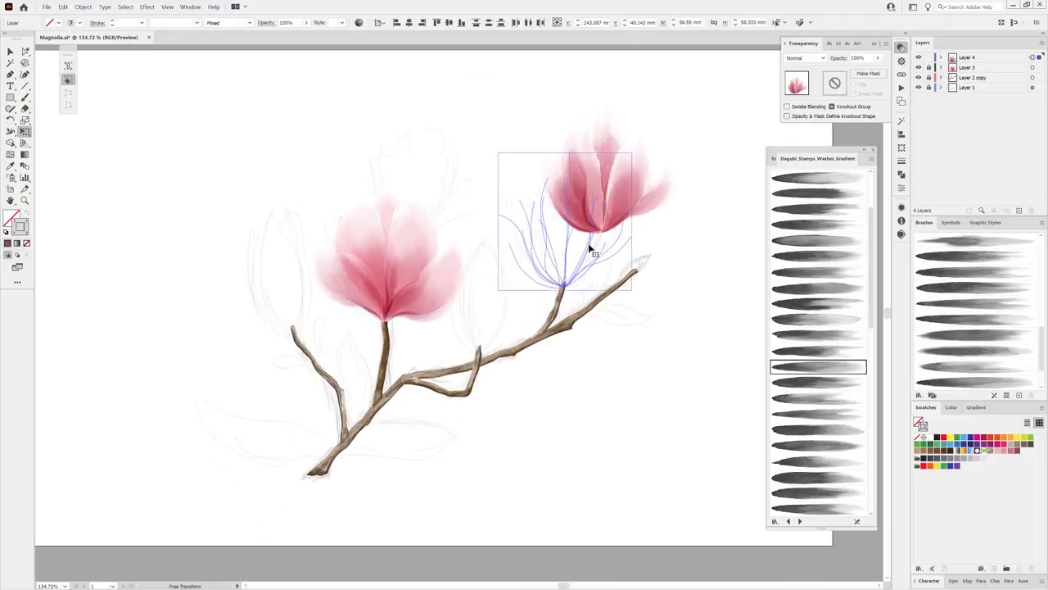
Hide path edges, deselect the flower, and add a new Layer 5.
click(167, 7)
click(185, 167)
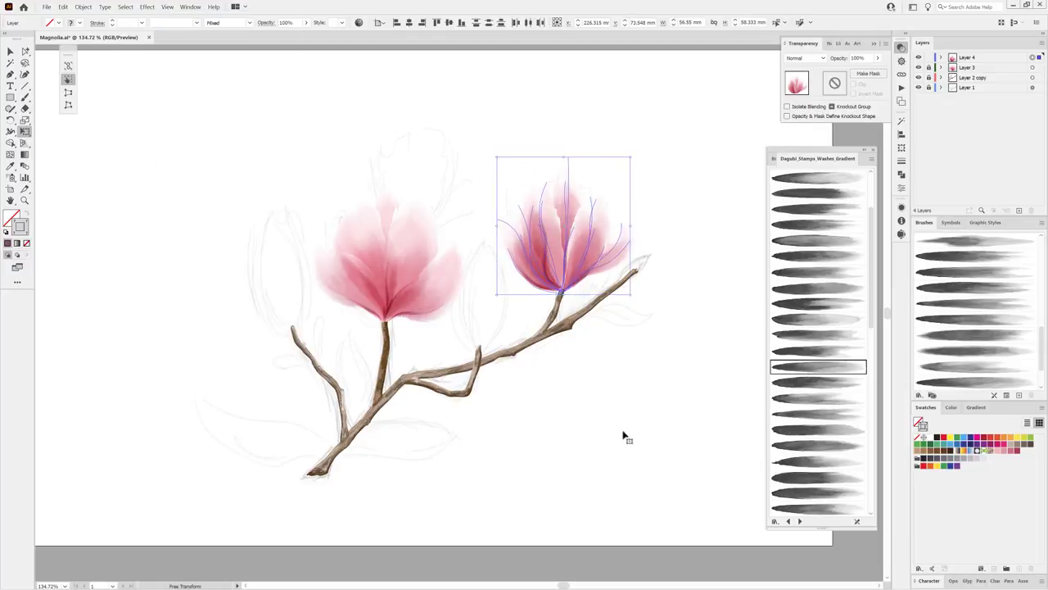
key(ctrl+shift+a)
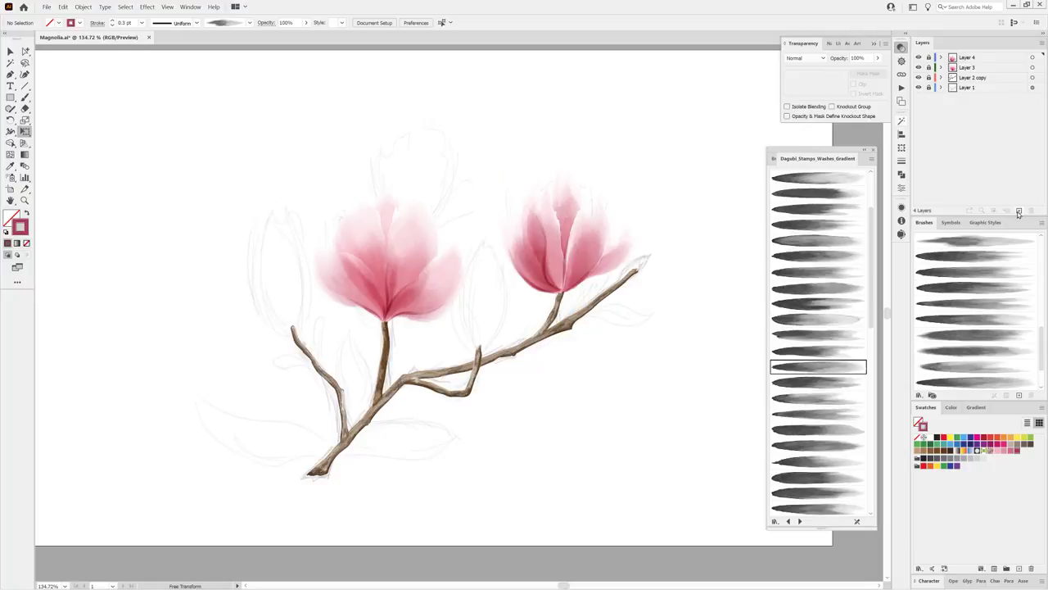
click(1018, 211)
scroll(524, 391, up, 3)
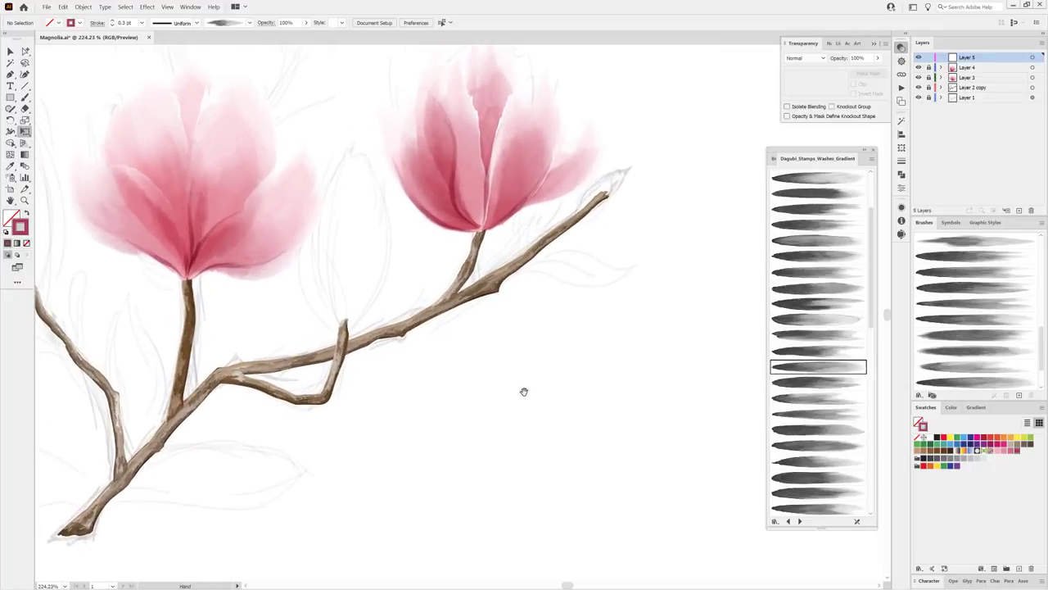
Paint a light pink gradient-wash petal below the branch with a tapered profile at 0.7 pt.
key(b)
click(197, 23)
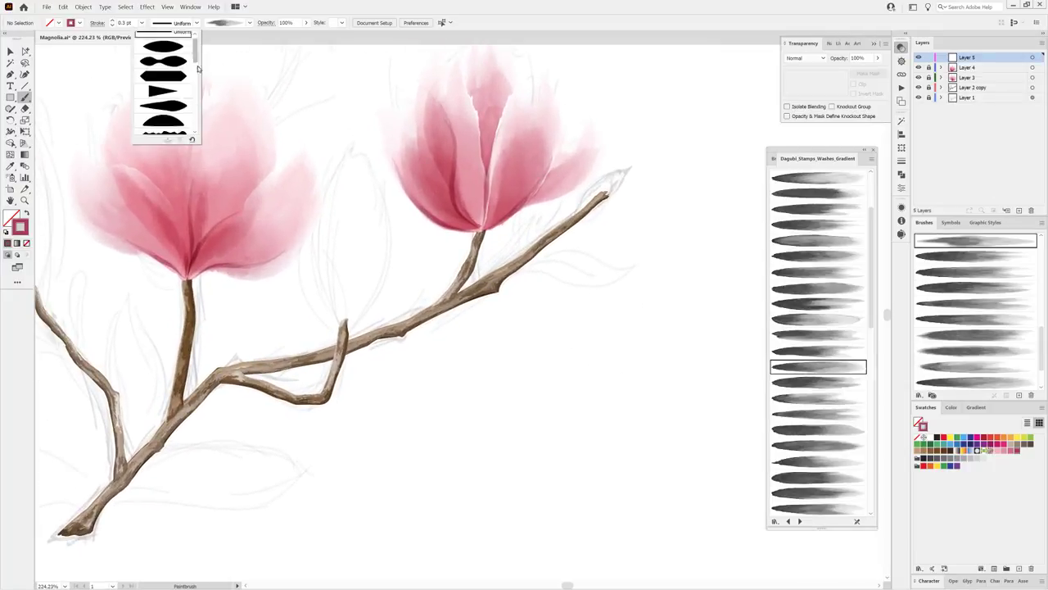
click(172, 100)
click(987, 451)
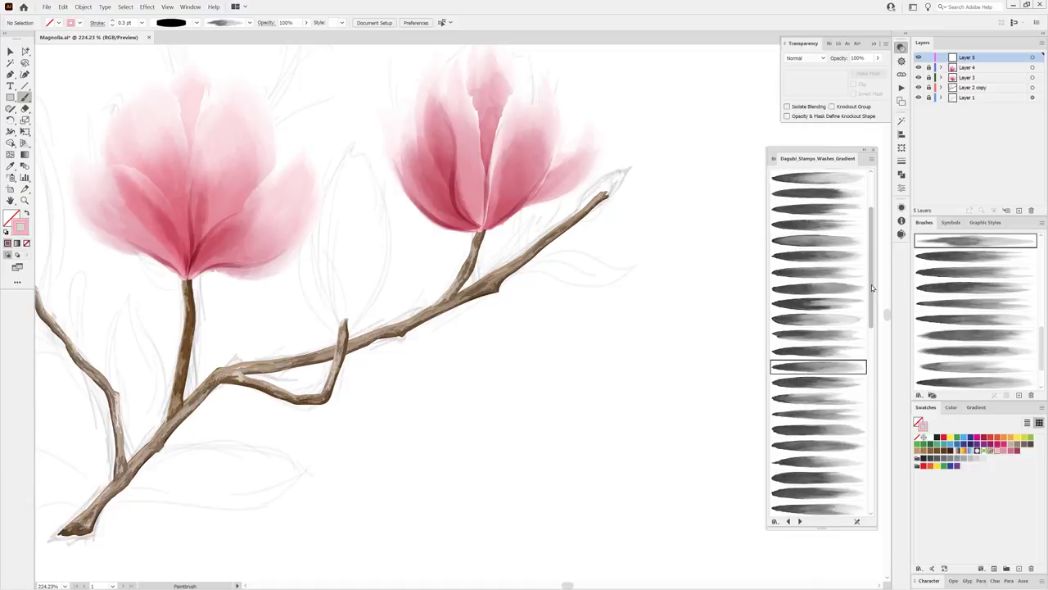
click(817, 292)
drag(551, 455, 581, 440)
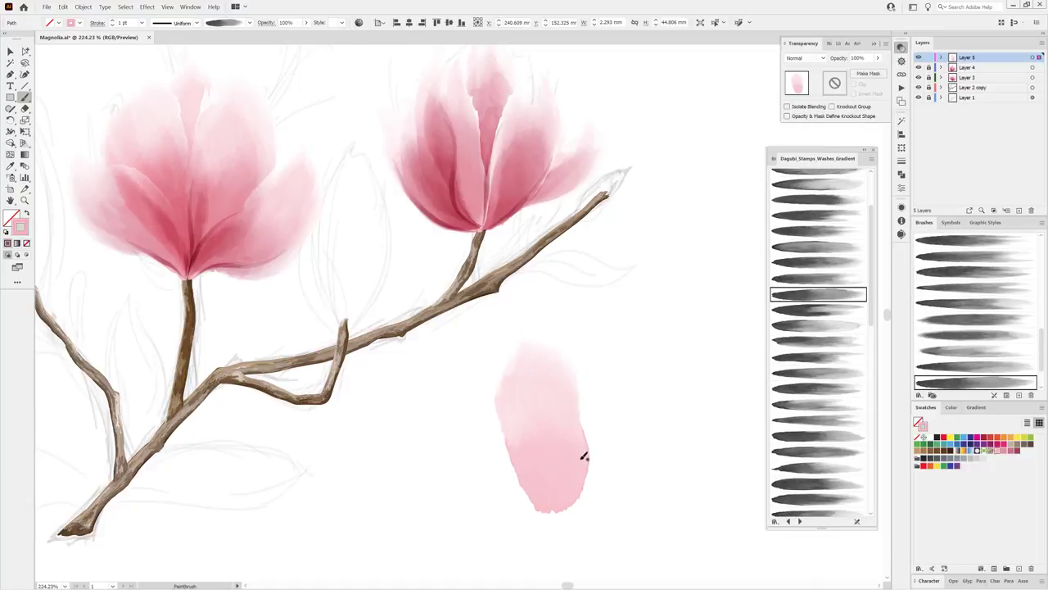
key(ctrl+z)
drag(547, 407, 559, 332)
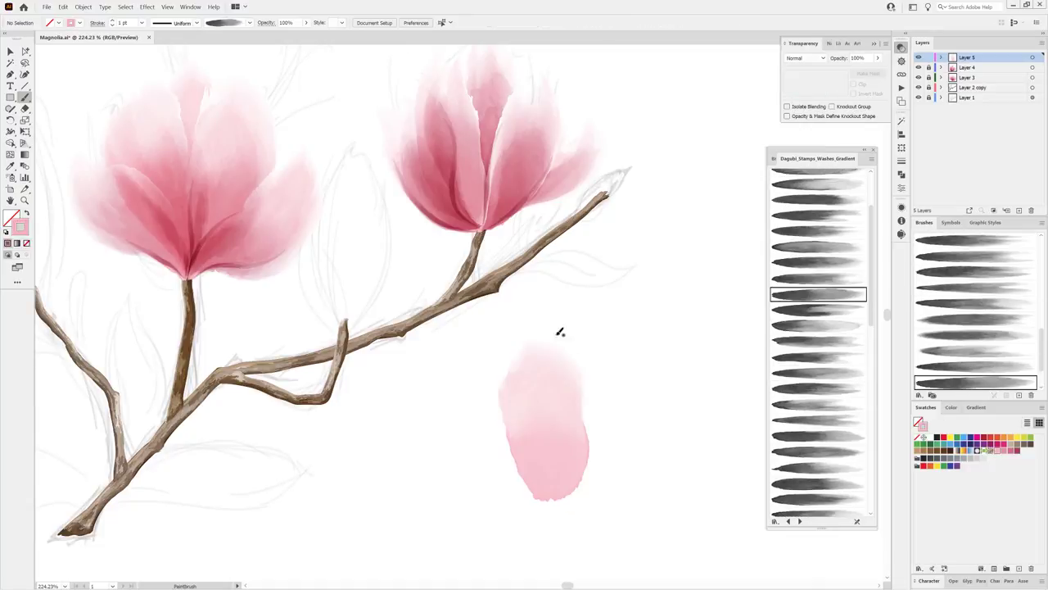
click(196, 22)
click(167, 101)
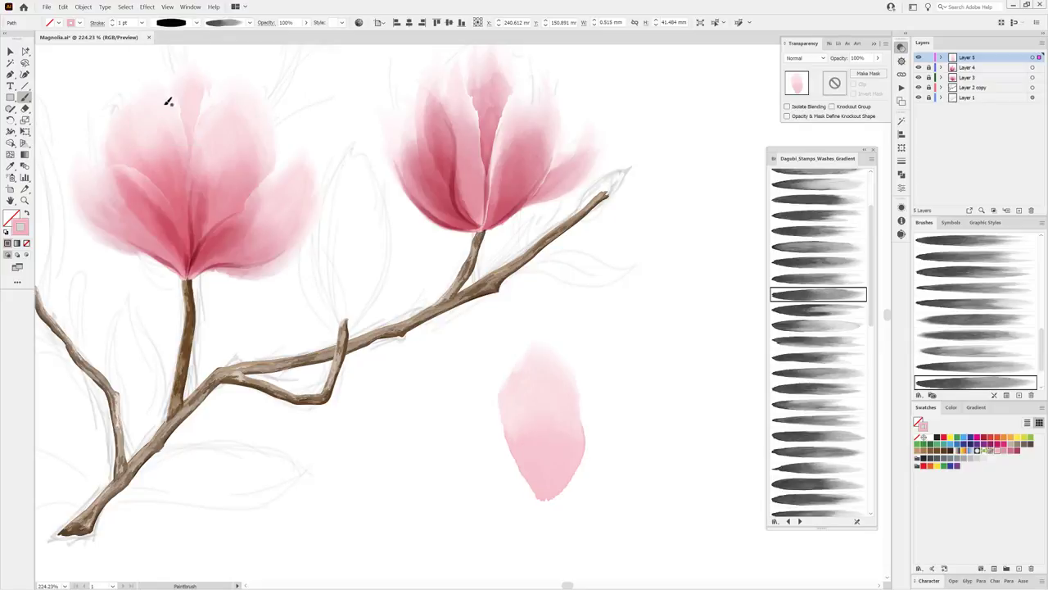
click(112, 26)
key(ctrl+shift+a)
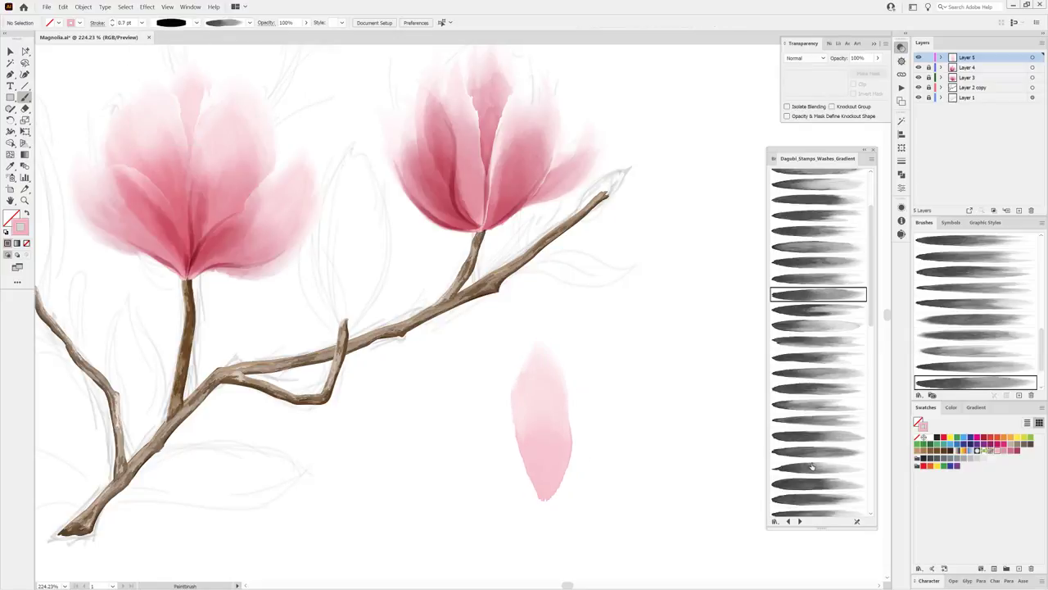
Widen the petal with gradient washes down its left and right sides.
scroll(814, 368, up, 5)
click(817, 250)
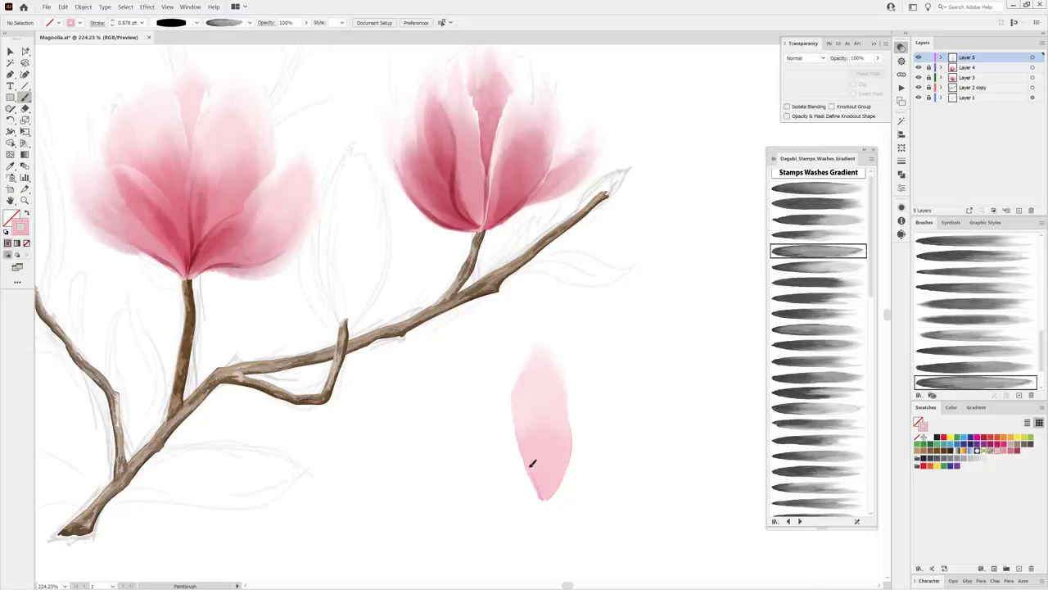
drag(530, 363, 550, 441)
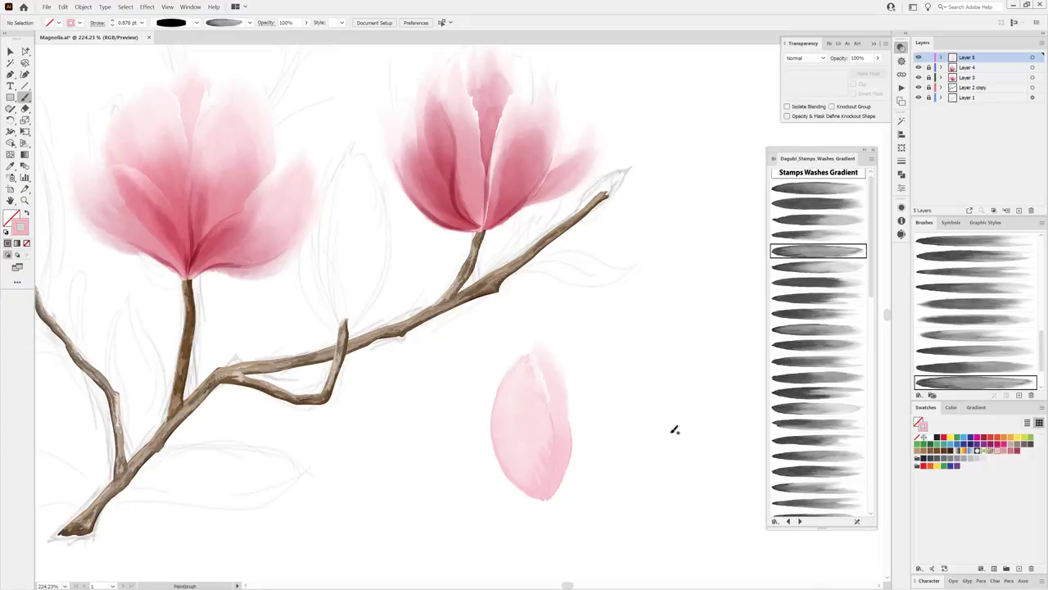
click(818, 188)
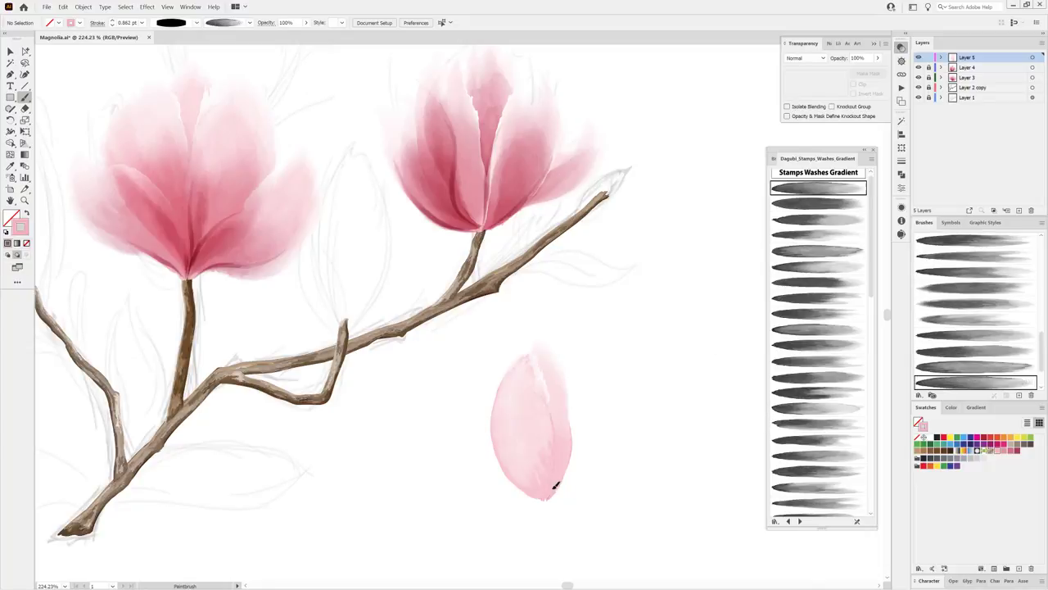
drag(542, 349, 549, 497)
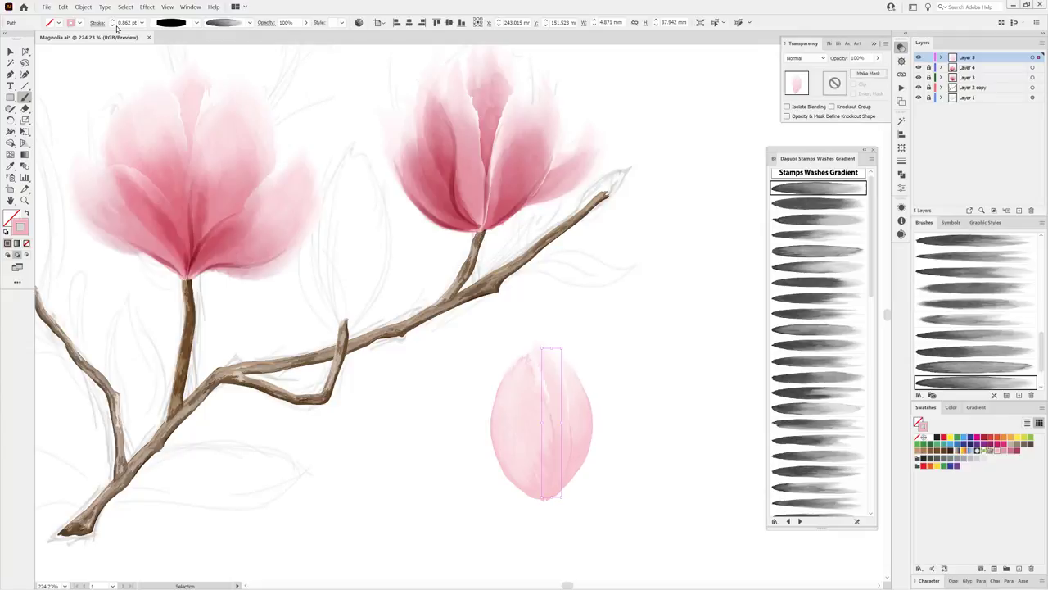
key(ctrl+shift+a)
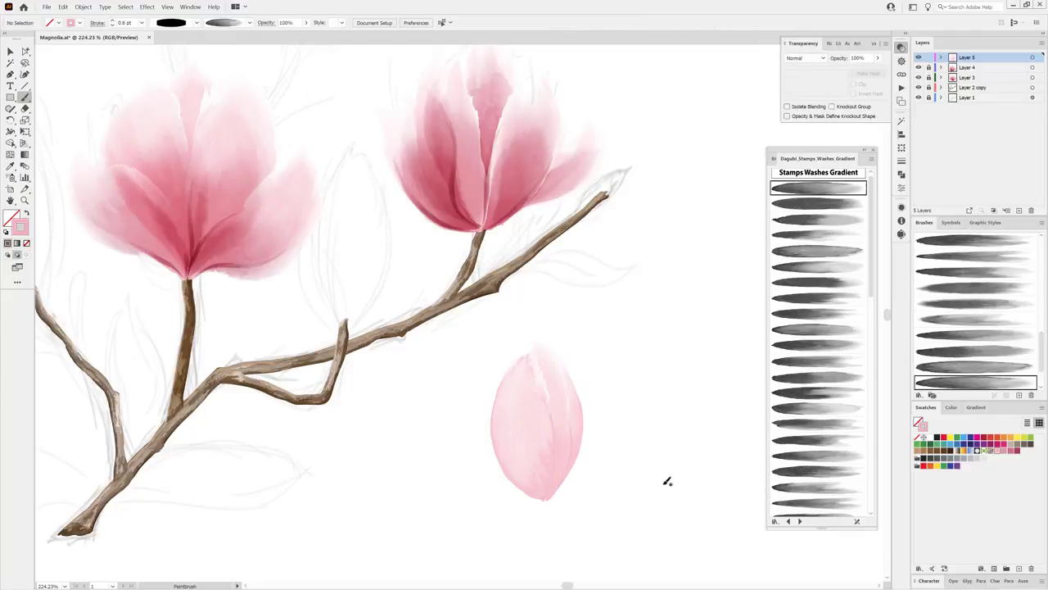
Set the last petal stroke to 0.5 pt and keep Normal blending.
key(ctrl+z)
click(143, 22)
click(156, 44)
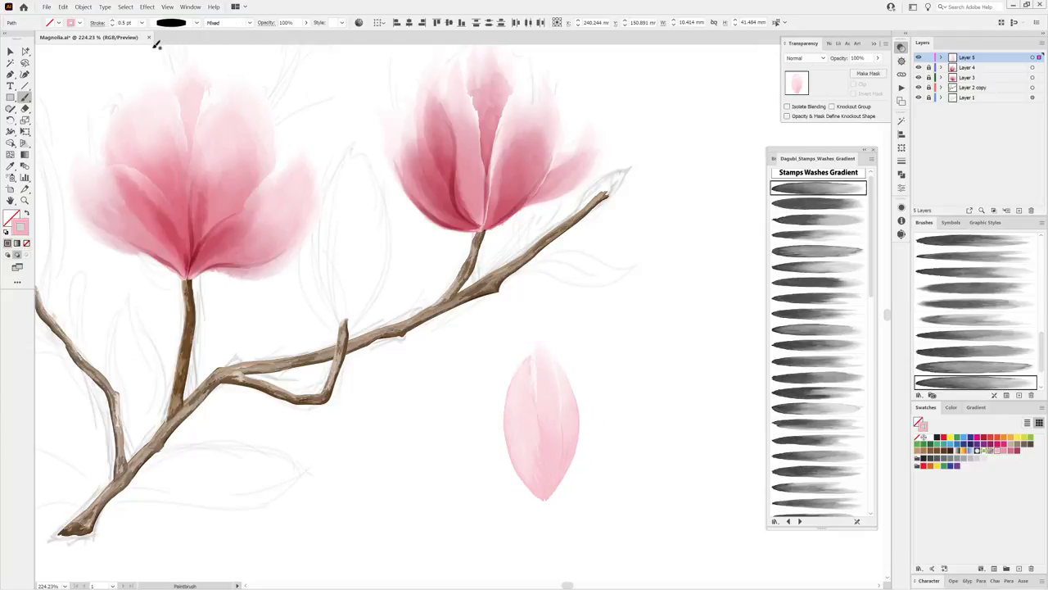
key(ctrl+shift+a)
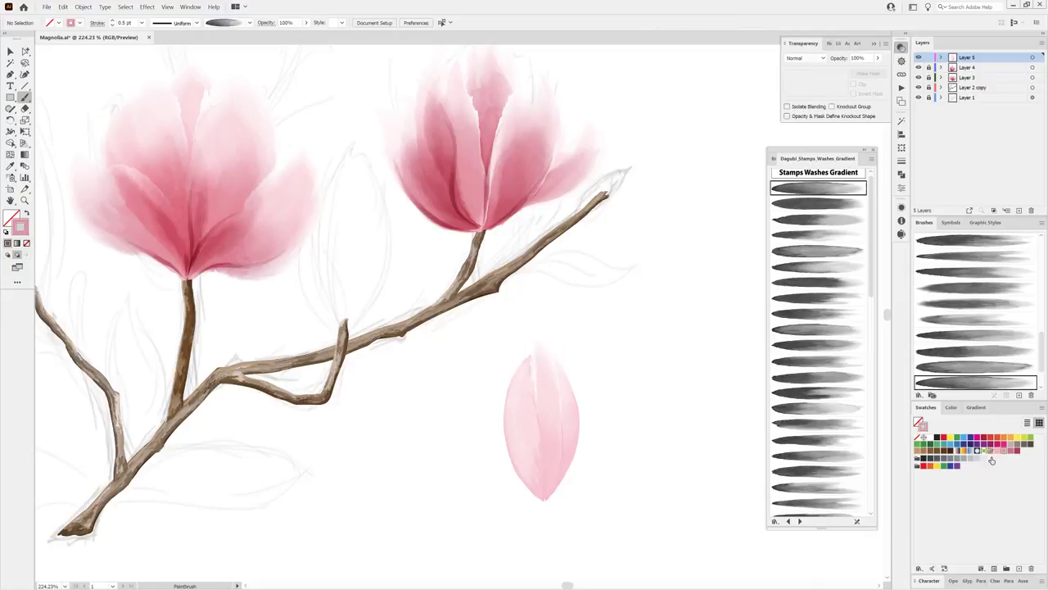
click(809, 58)
click(811, 68)
Paint a second tapered 0.5 pt pink wash petal to the right.
drag(728, 390, 564, 386)
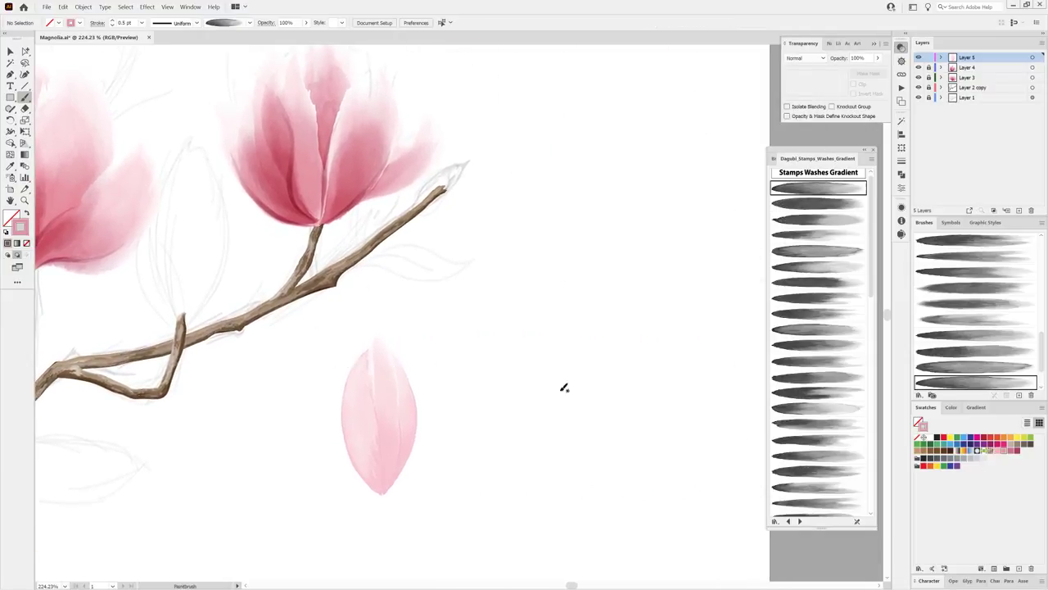
scroll(838, 263, up, 1)
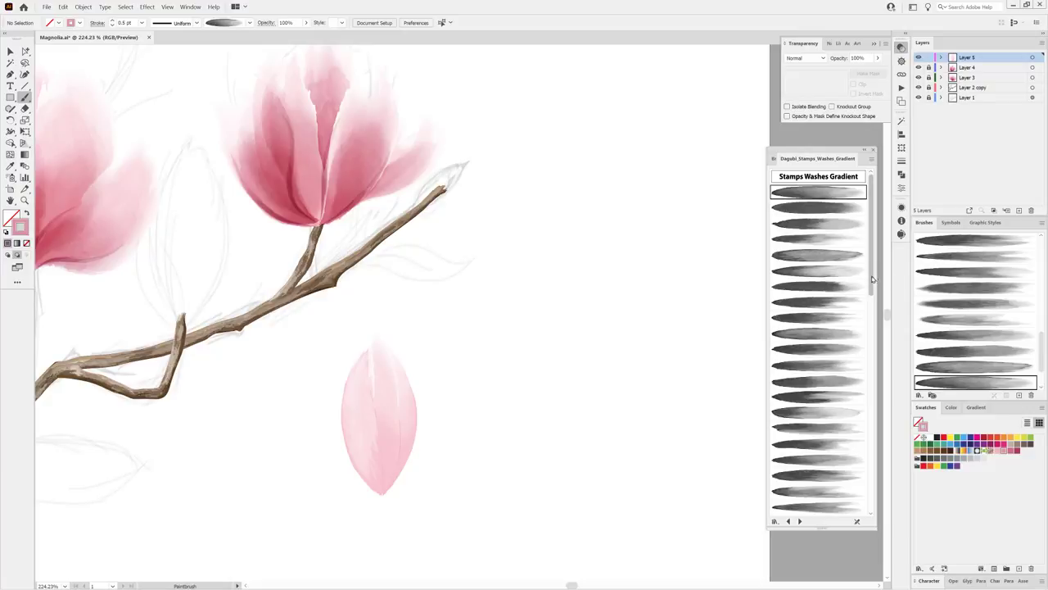
drag(871, 238, 869, 425)
click(819, 356)
click(197, 22)
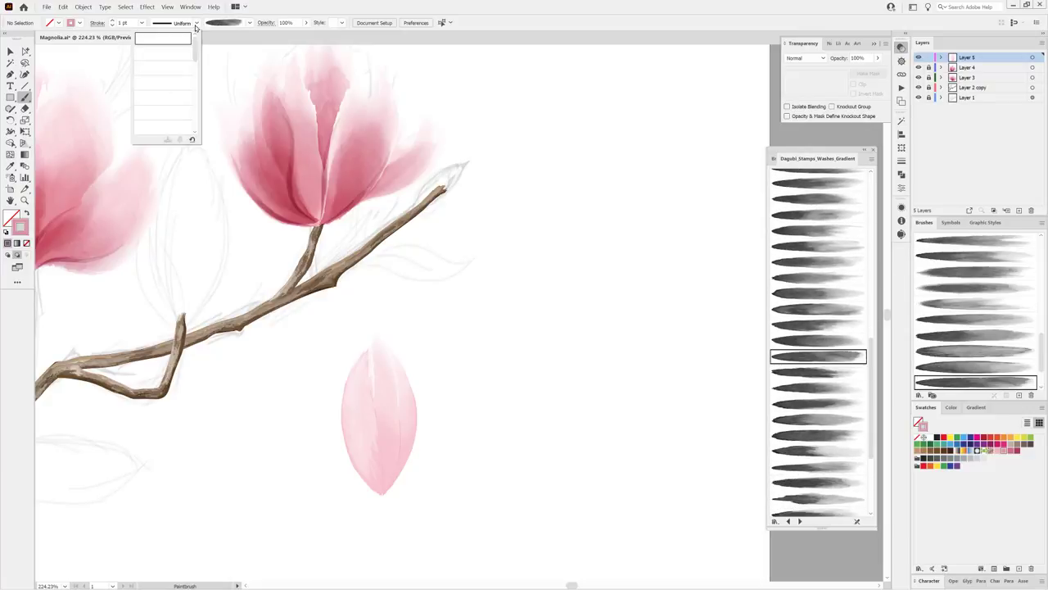
drag(195, 49, 196, 127)
click(167, 100)
click(142, 22)
click(156, 43)
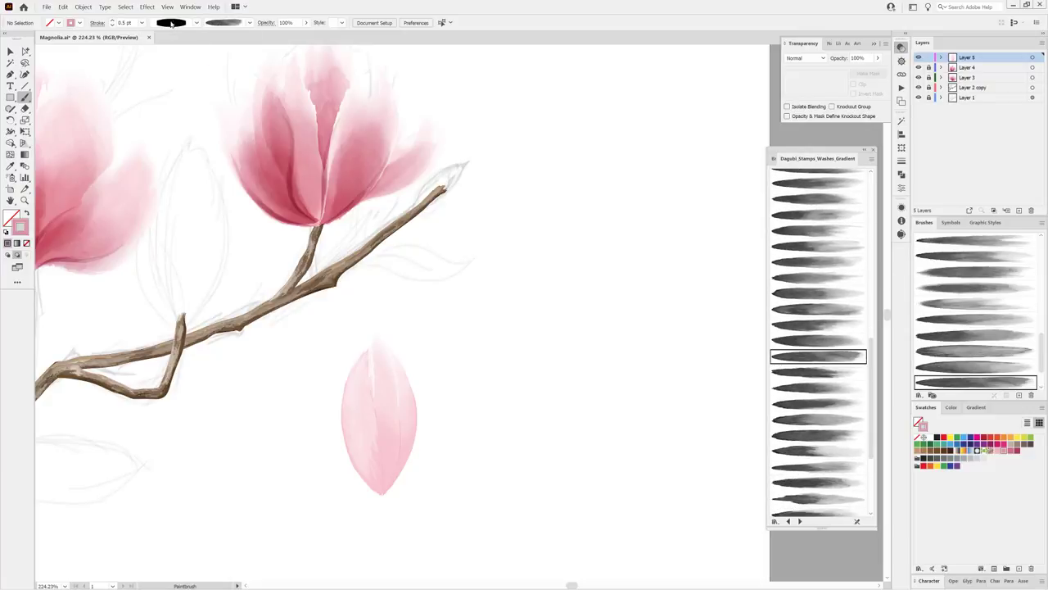
click(196, 22)
click(168, 100)
drag(565, 493, 561, 337)
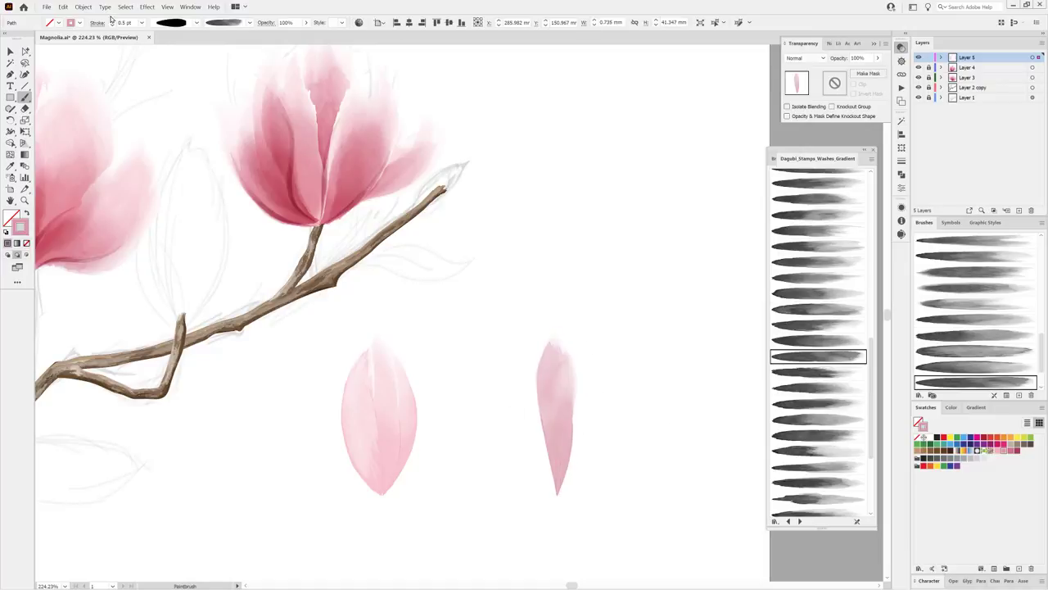
Widen the right petal stroke to 0.7 pt and try a wide wash, then undo it.
click(112, 19)
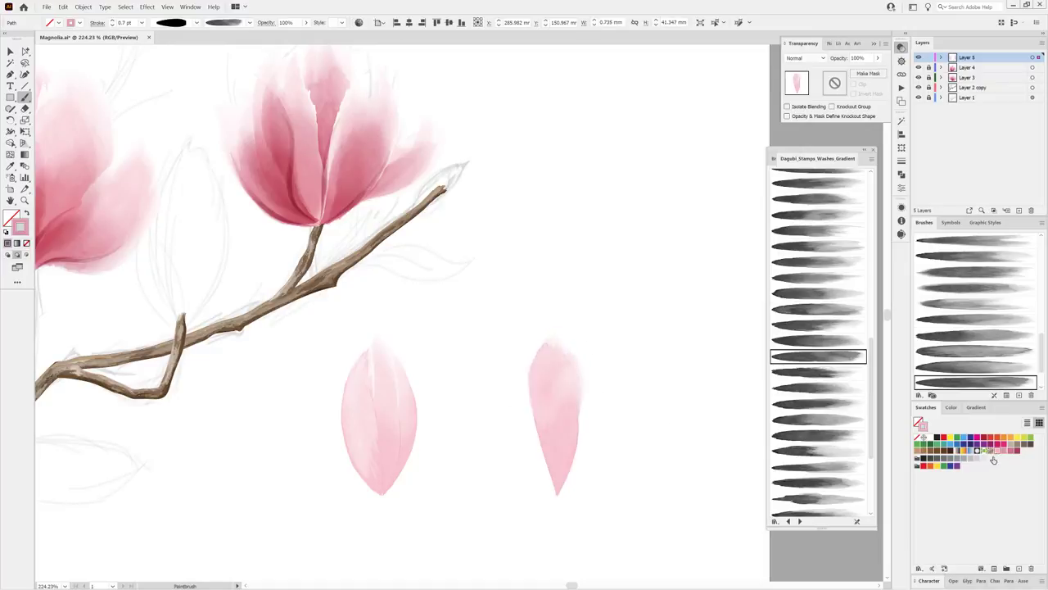
click(736, 436)
click(798, 435)
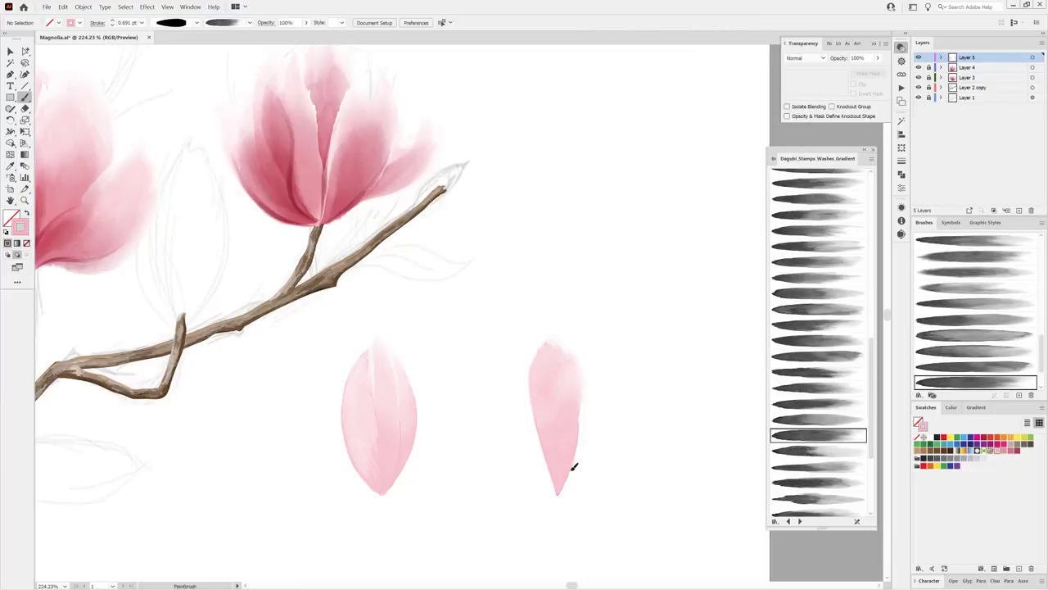
drag(579, 377, 557, 485)
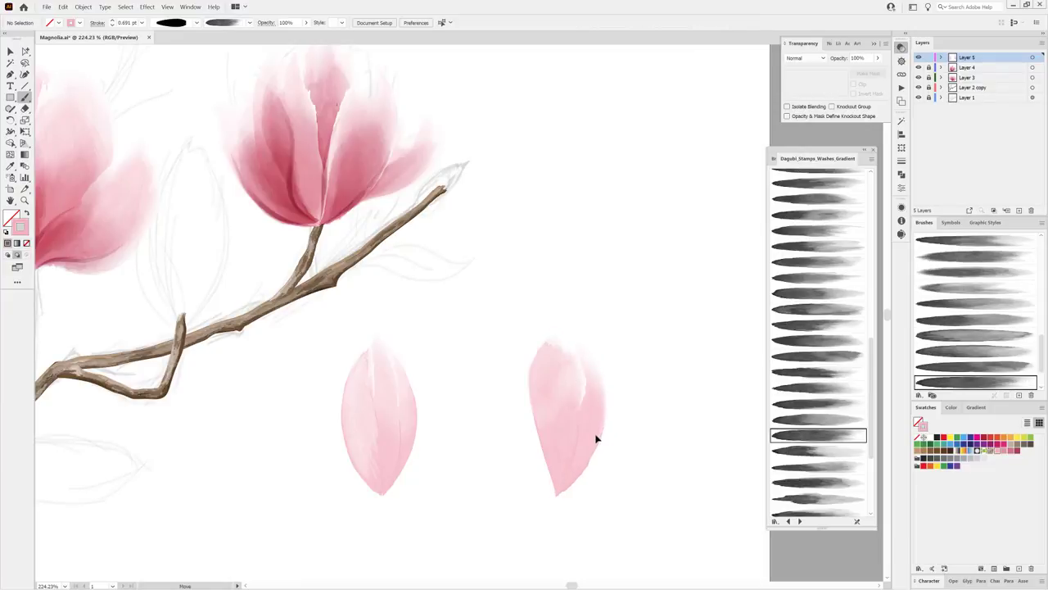
key(ctrl+z)
key(ctrl+shift+a)
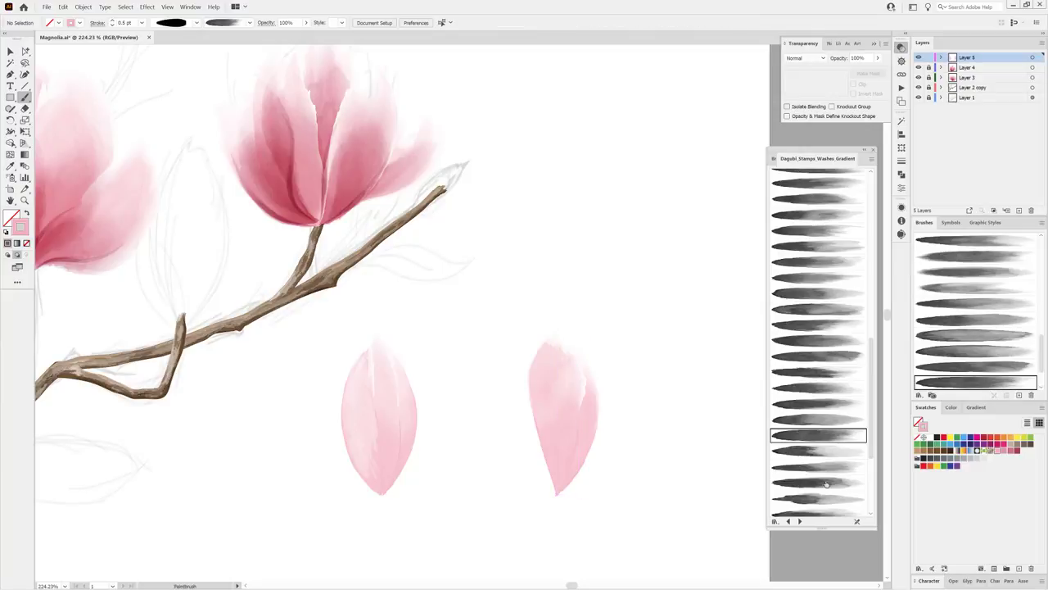
Fill out the right petal with a 0.5 pt wash and a 0.7 pt centre stroke.
click(826, 484)
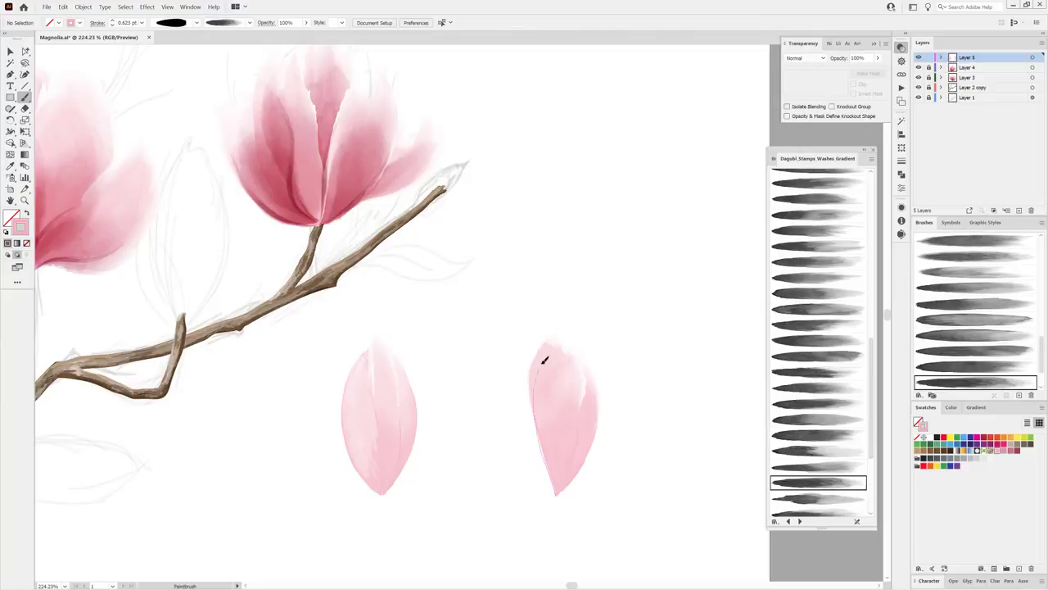
drag(545, 361, 510, 475)
ctrl+click(580, 418)
click(142, 22)
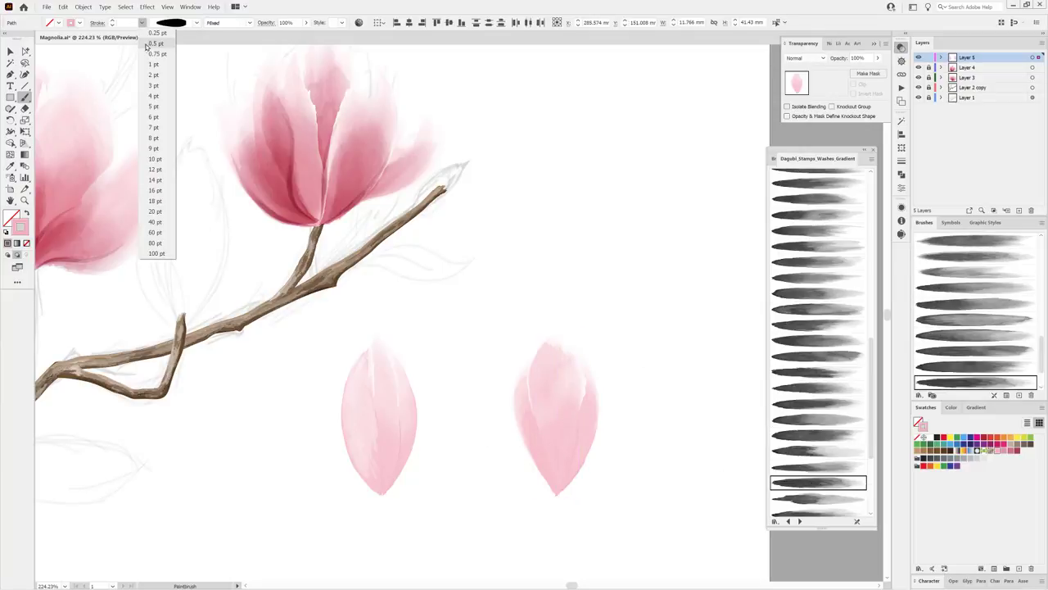
click(153, 43)
drag(557, 335, 557, 495)
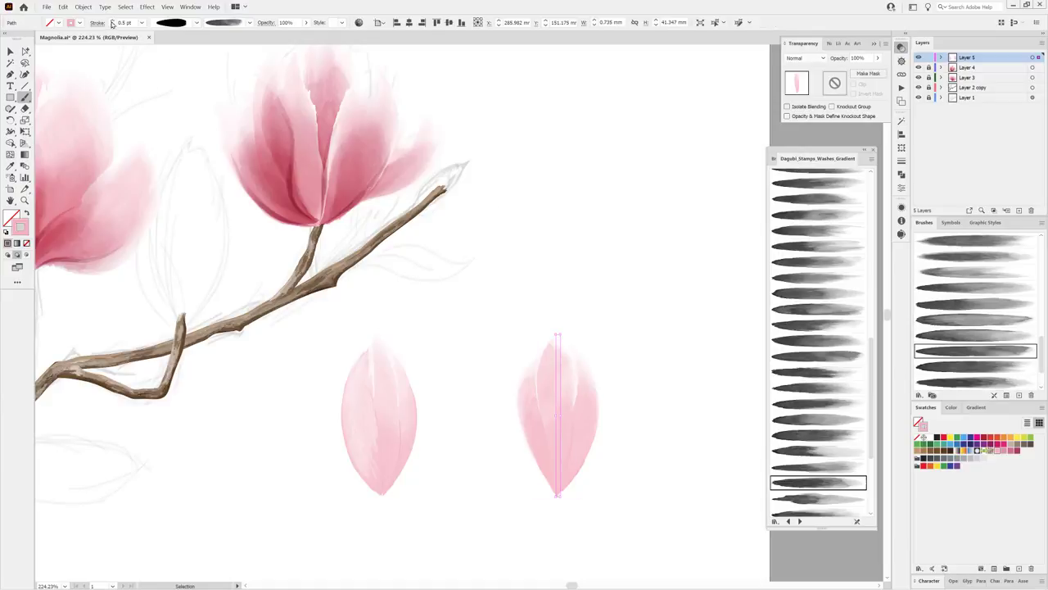
click(113, 22)
ctrl+click(701, 201)
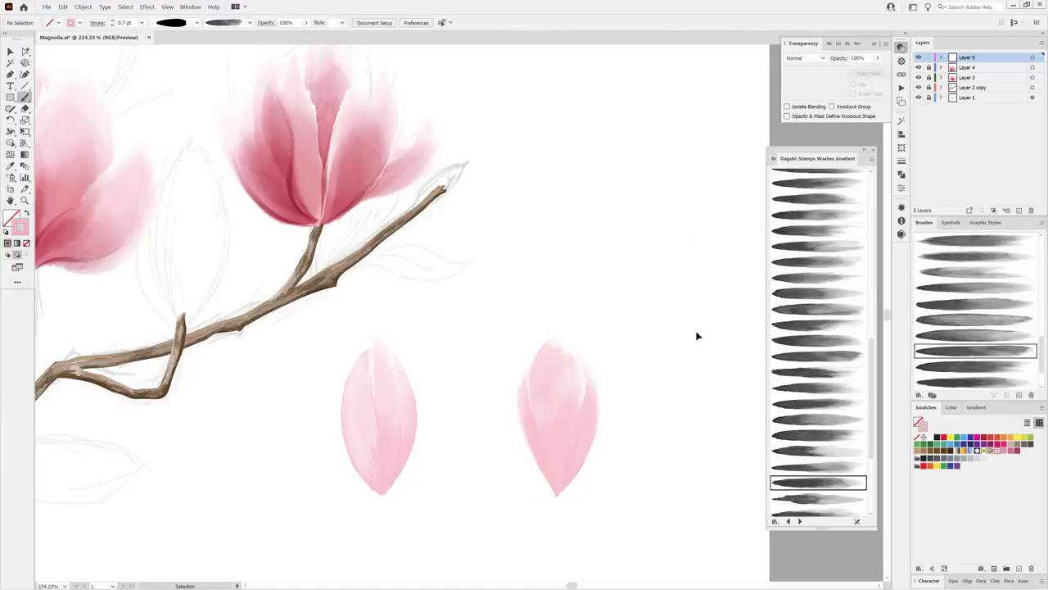
Pick a Dagubi_Stamps_Washes brush and set blending to Multiply.
click(788, 521)
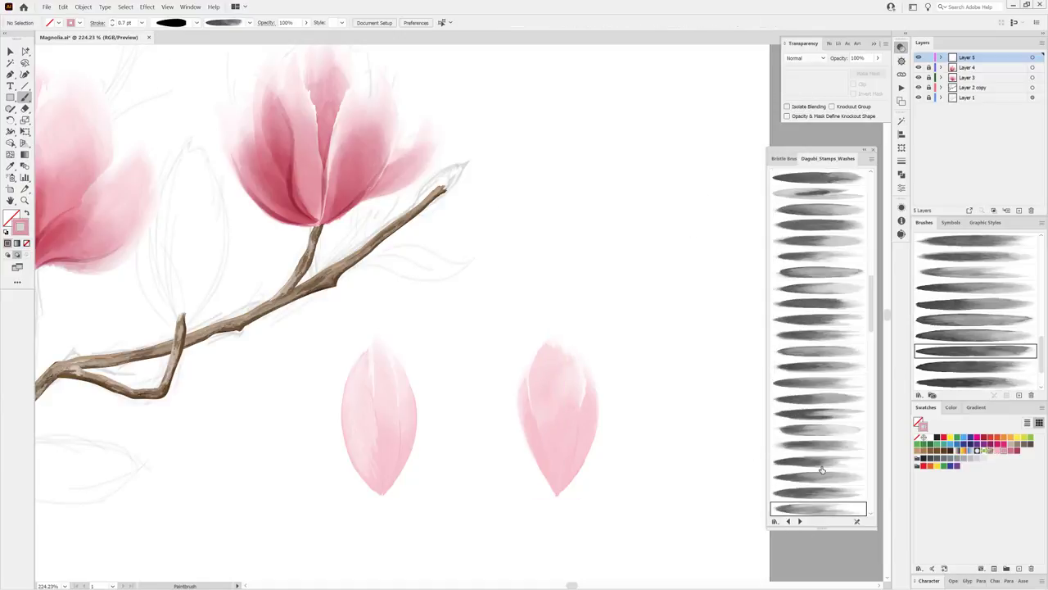
scroll(822, 409, down, 5)
click(814, 298)
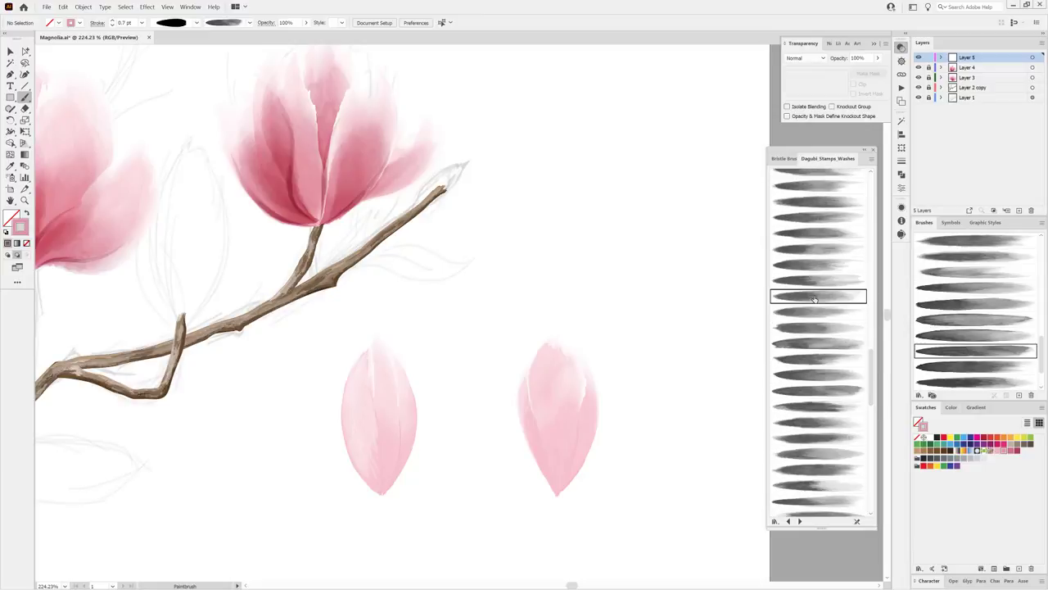
click(806, 57)
click(807, 92)
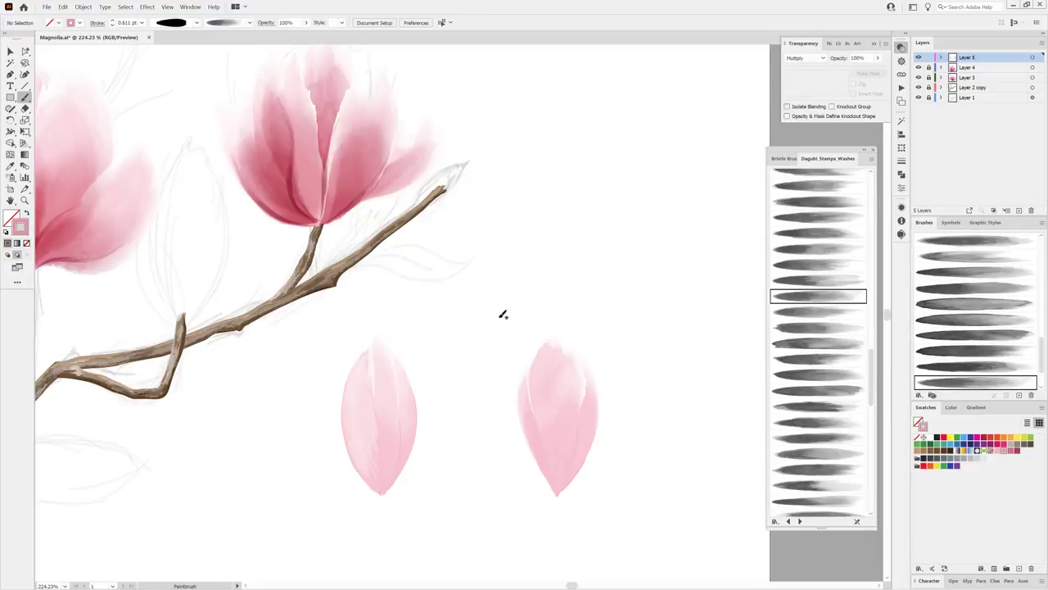
click(63, 7)
click(65, 95)
Darken the centres and tips of both petals with pink Multiply washes.
drag(566, 394, 561, 431)
drag(371, 370, 381, 428)
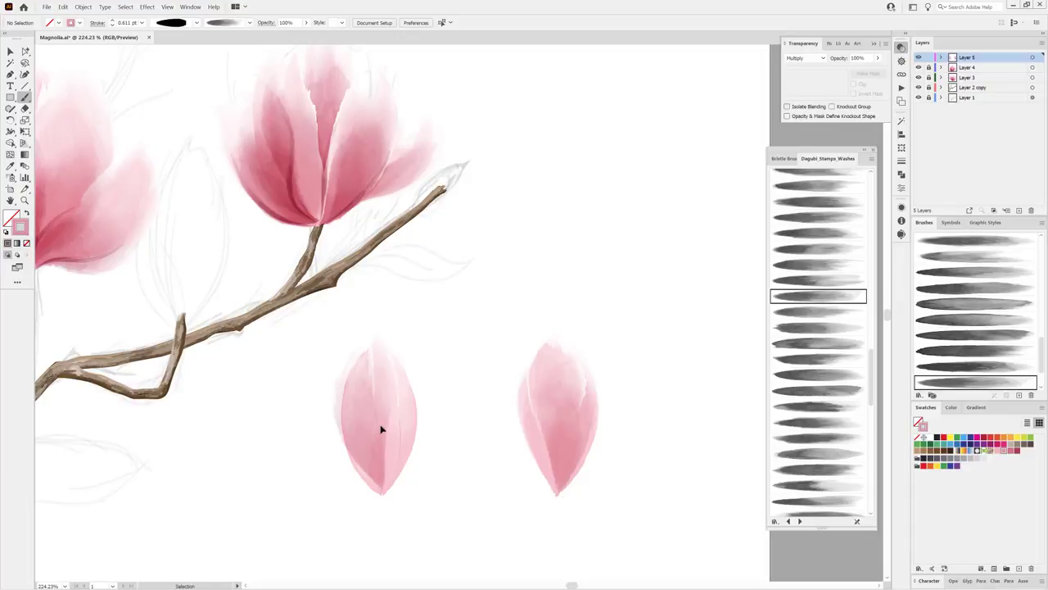
click(823, 235)
drag(557, 488, 551, 368)
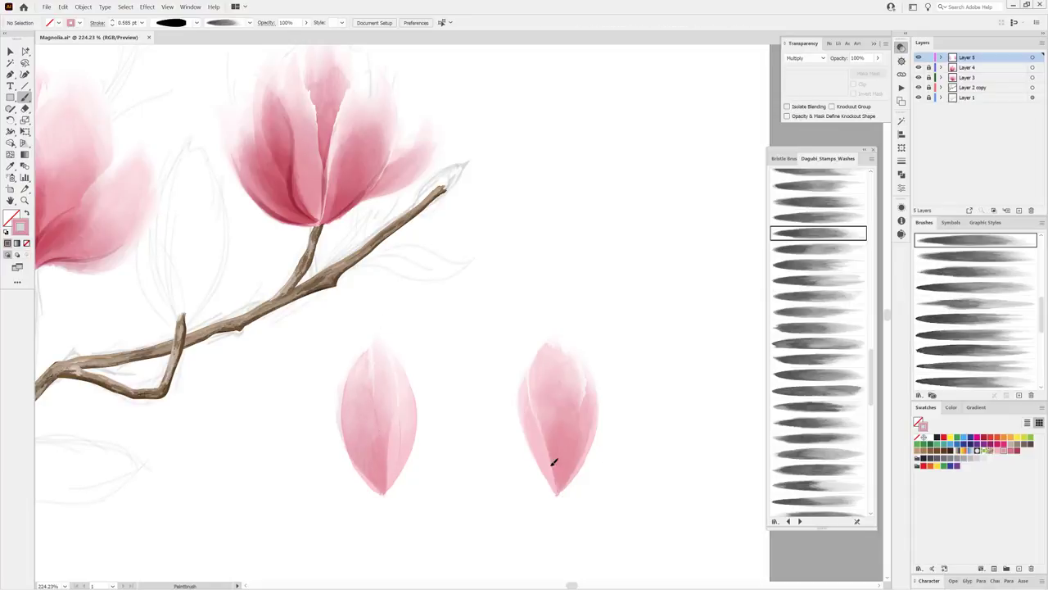
mouse_move(392, 373)
mouse_down()
mouse_move(409, 433)
mouse_move(383, 491)
mouse_up()
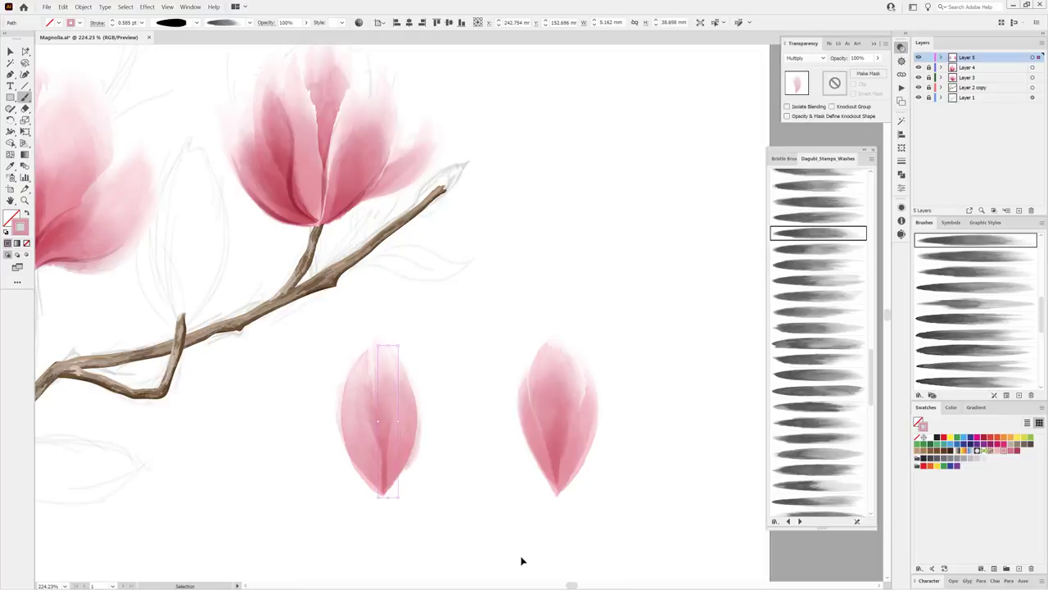
click(1009, 450)
click(819, 421)
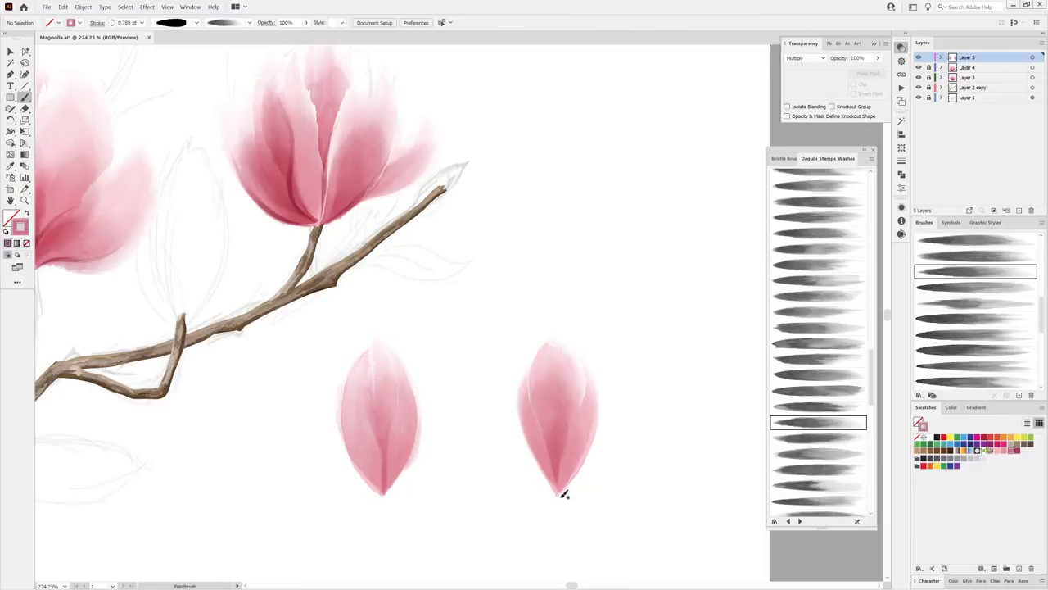
drag(560, 434, 563, 488)
drag(379, 420, 388, 483)
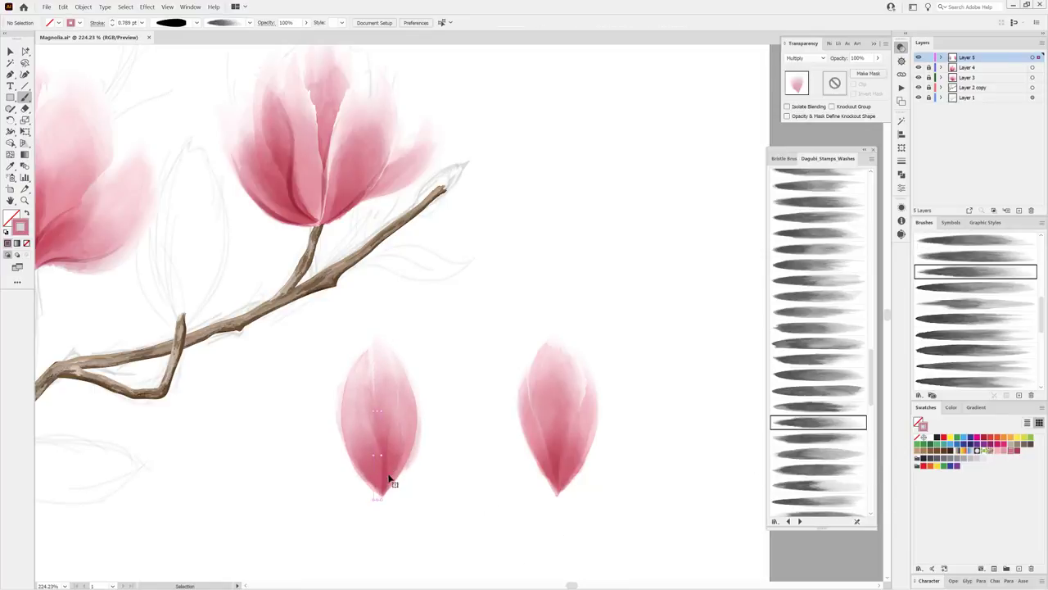
Add narrow dark pink streaks along the middles and edges of both petals.
click(815, 382)
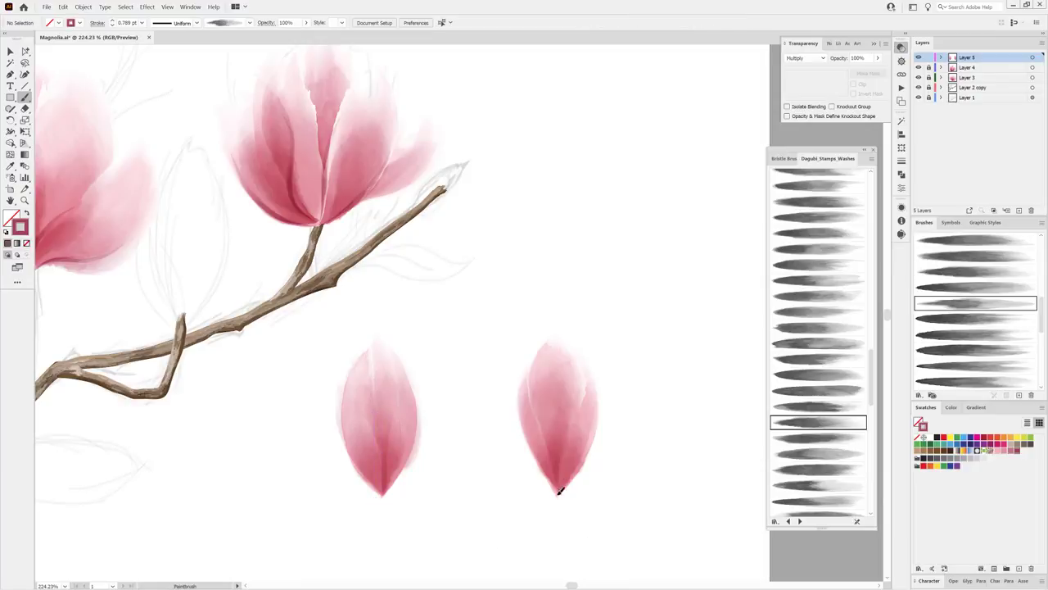
drag(538, 416, 555, 490)
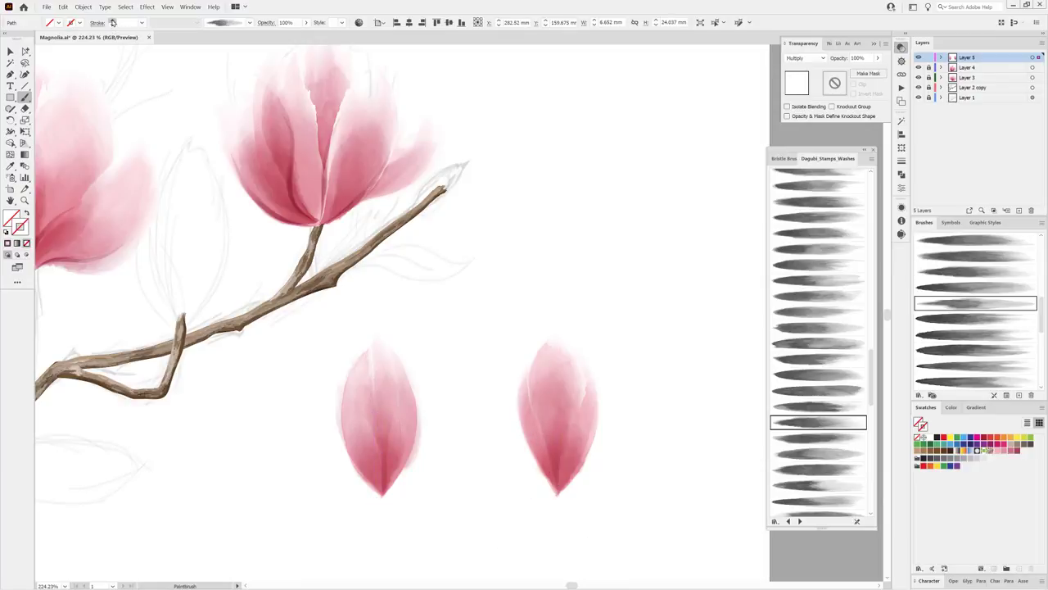
ctrl+click(643, 209)
mouse_move(595, 394)
mouse_down()
mouse_move(557, 490)
mouse_move(530, 373)
mouse_up()
drag(381, 427, 390, 487)
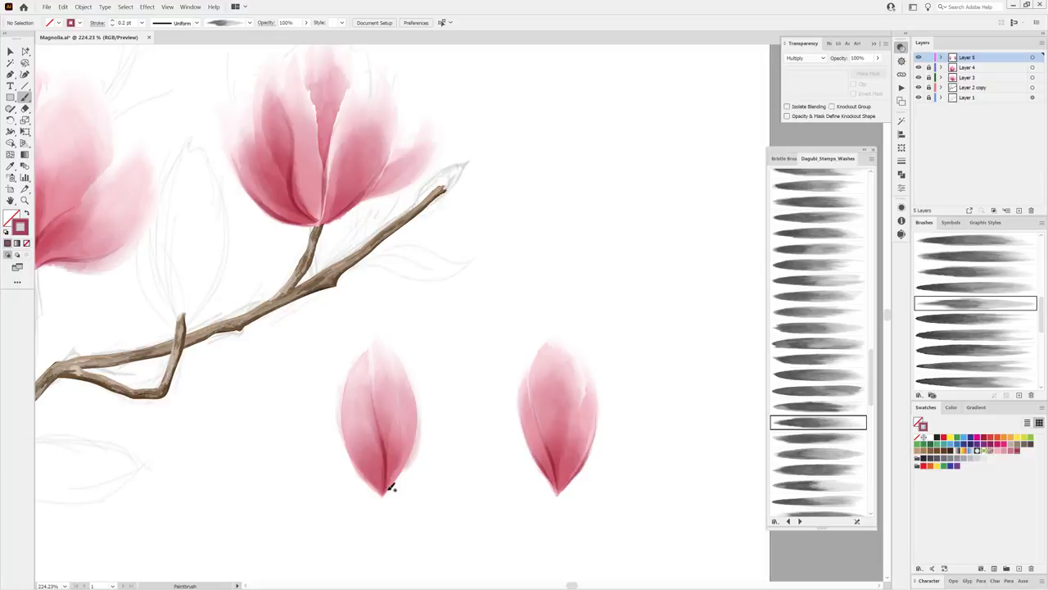
drag(410, 451, 388, 490)
drag(350, 450, 357, 352)
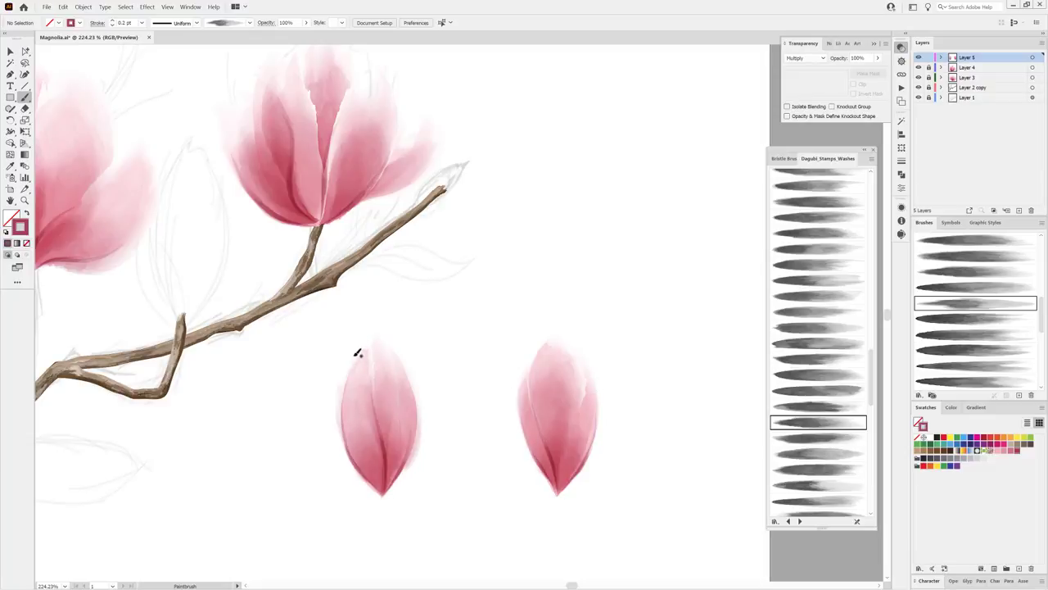
Add a new layer, then cut the right petal and paste it in place.
click(11, 51)
click(1018, 211)
drag(670, 325, 541, 488)
click(63, 7)
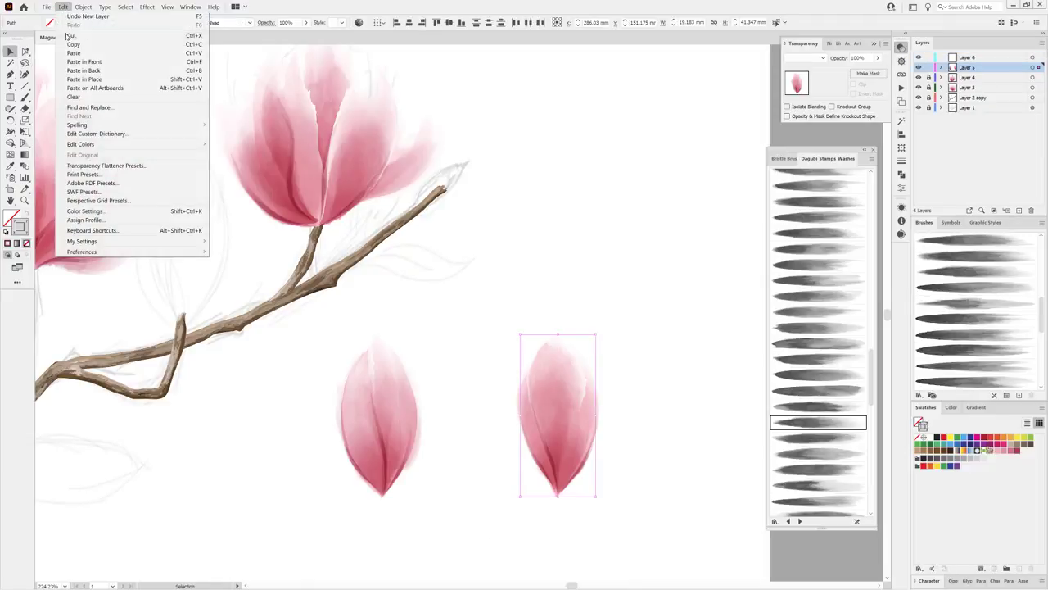
click(76, 38)
click(63, 7)
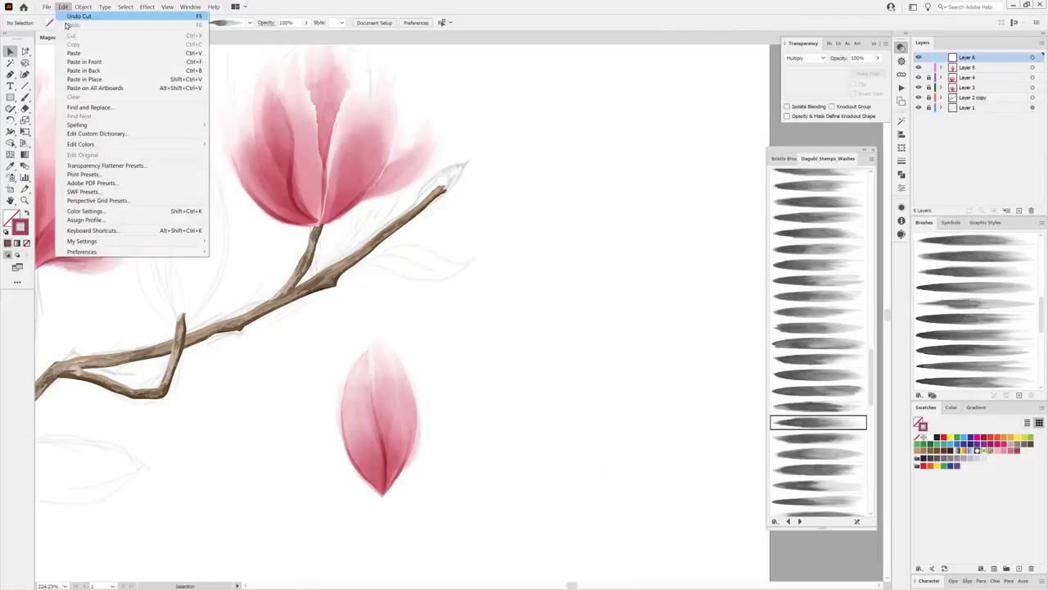
click(90, 81)
Free-transform the right petal up onto the branch and stretch it taller.
drag(407, 290, 526, 299)
scroll(541, 303, down, 3)
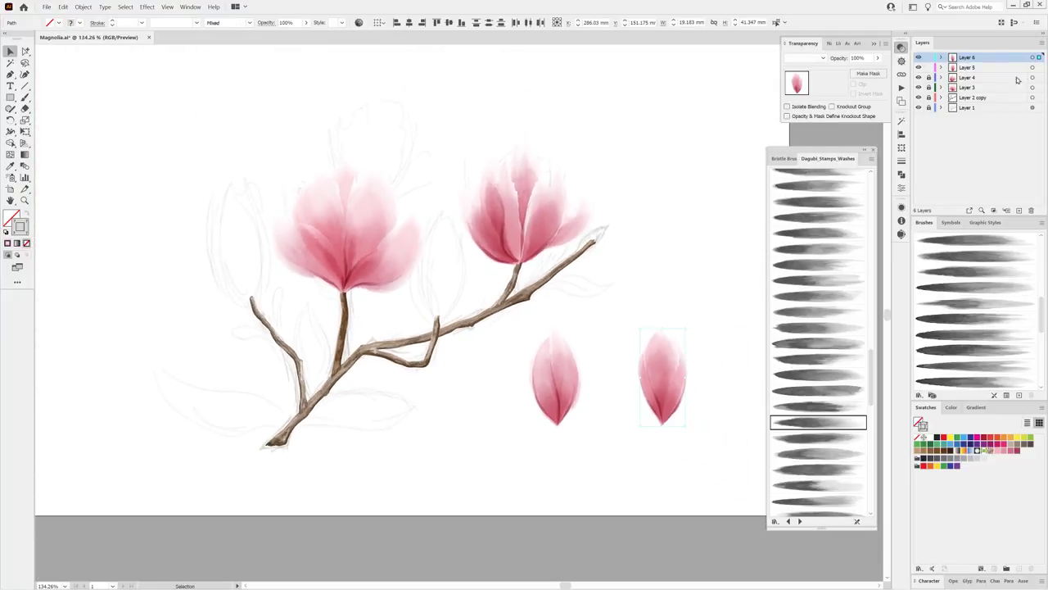
click(25, 131)
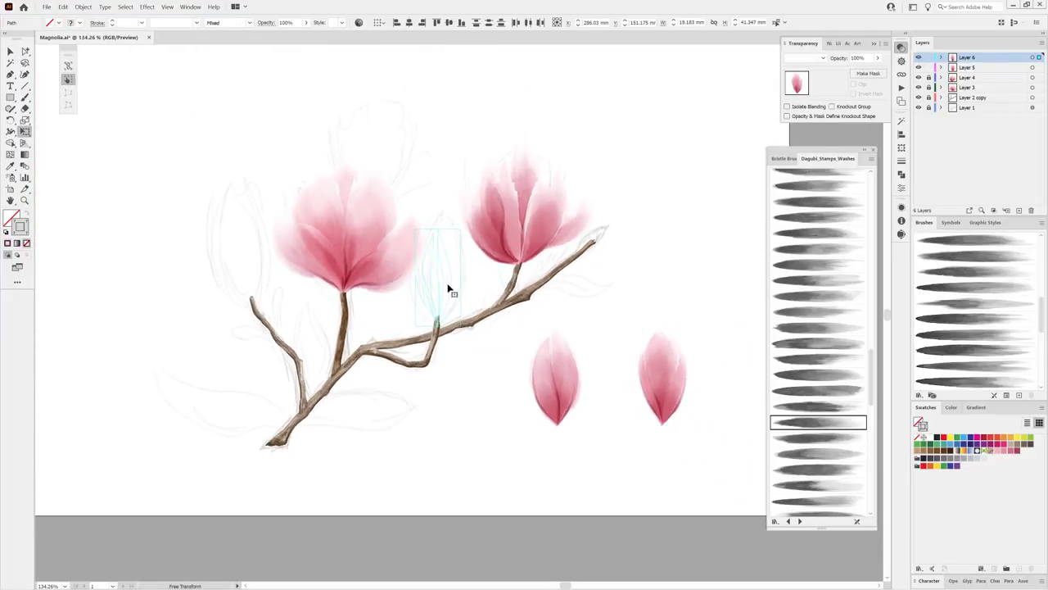
drag(647, 387, 421, 288)
drag(438, 235, 438, 214)
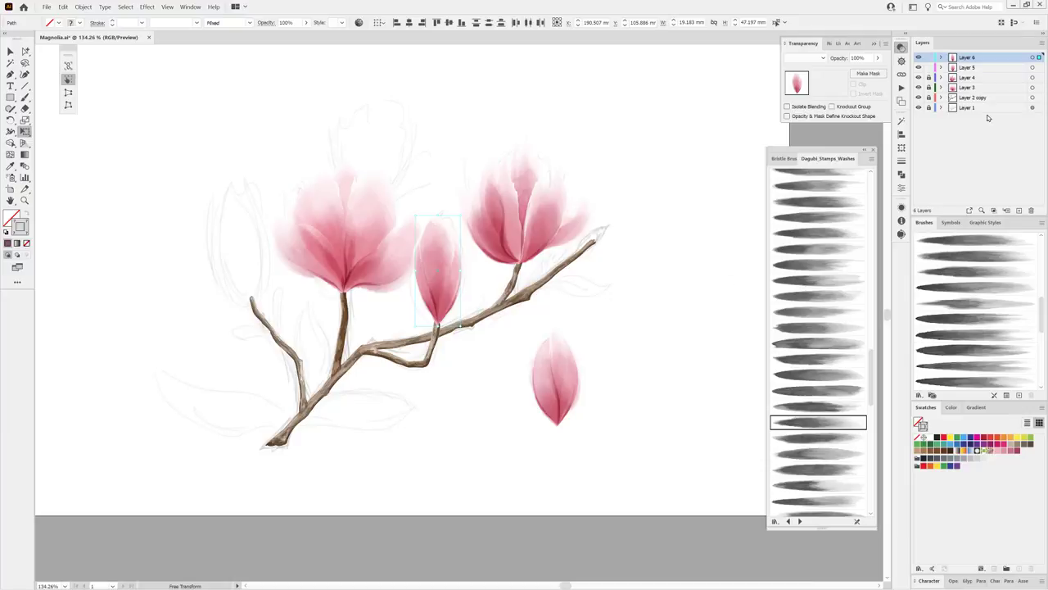
Move the loose petal onto the upper-left branch tip and tilt it to fit the stem.
click(1032, 68)
drag(569, 392, 260, 264)
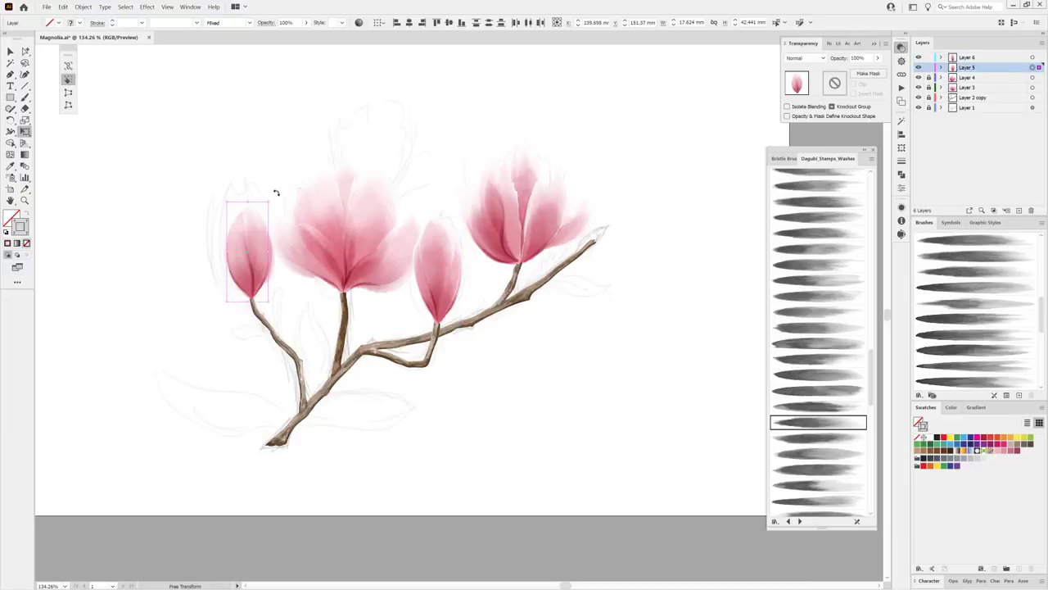
drag(276, 192, 236, 192)
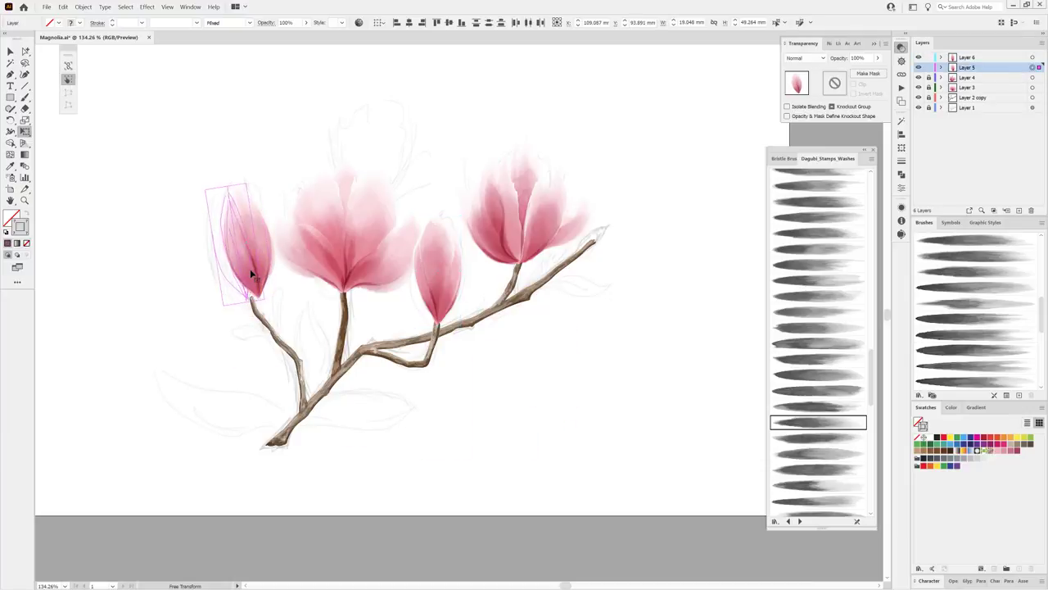
drag(251, 274, 252, 288)
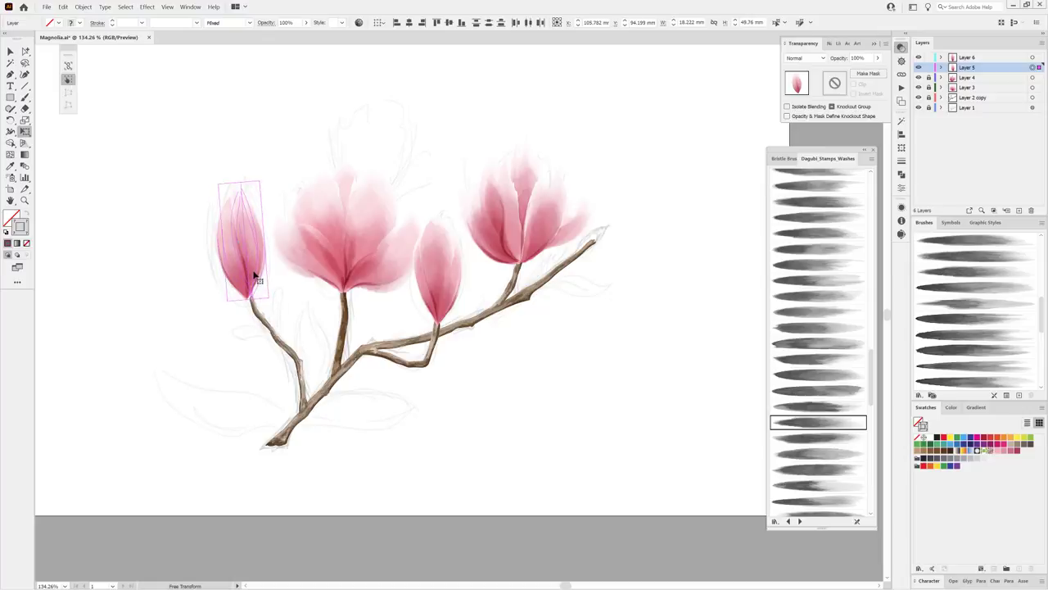
click(591, 425)
drag(684, 301, 673, 346)
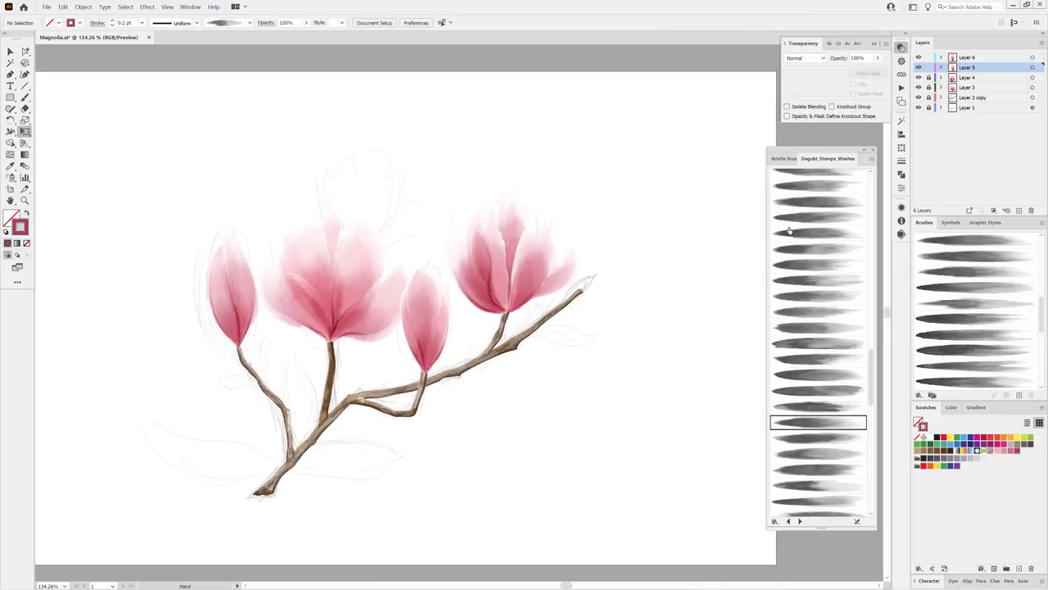
Create a new layer below the flower layers and select the Paintbrush, zoomed on the upper flowers.
key(ctrl+l)
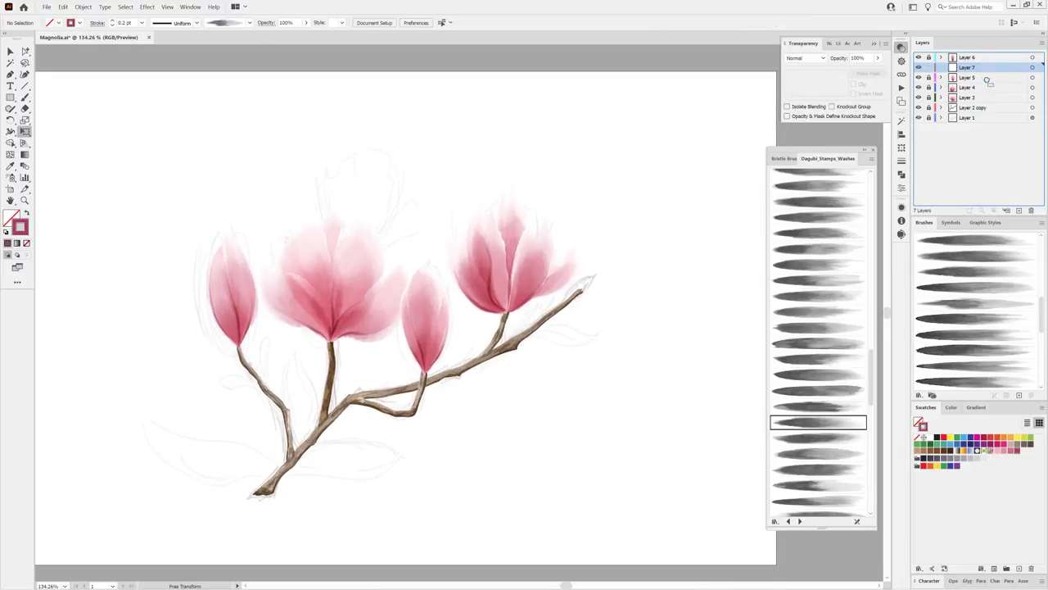
drag(989, 81, 989, 102)
click(26, 98)
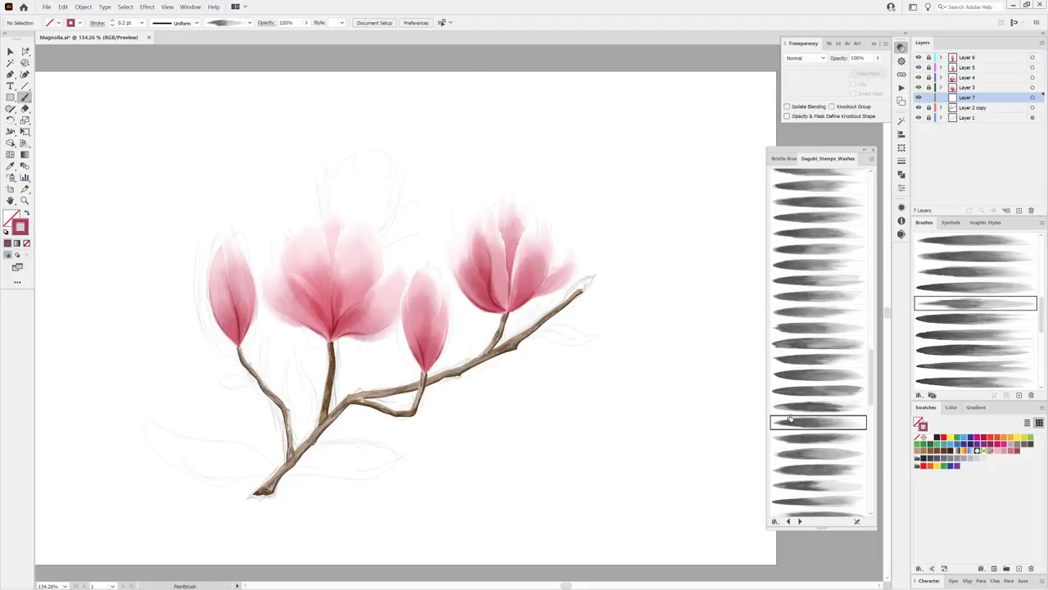
mouse_move(478, 264)
mouse_down()
mouse_move(528, 269)
mouse_move(708, 341)
mouse_up()
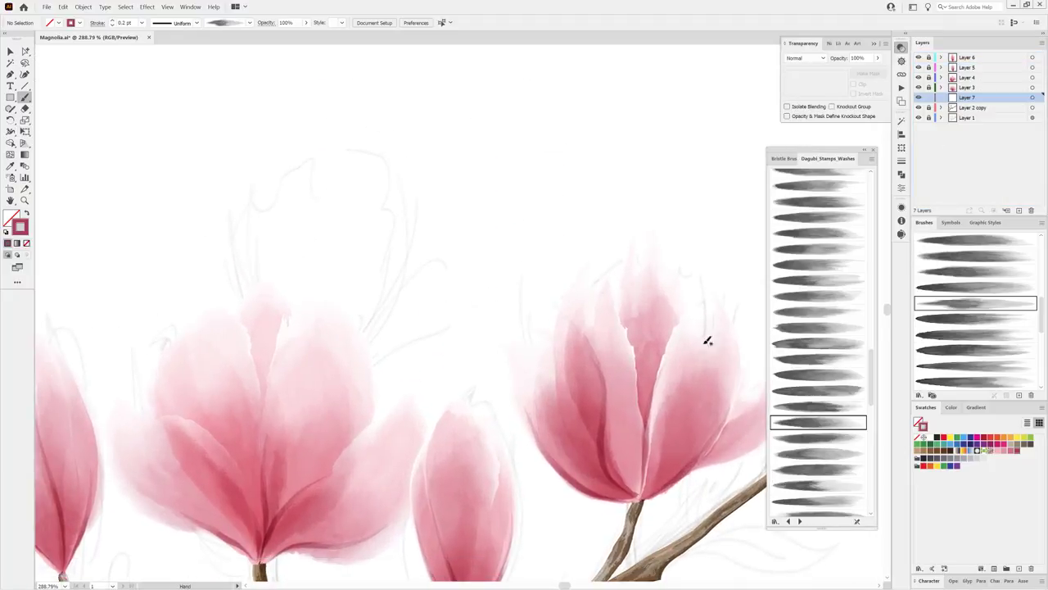
Paint a light pink Dagubi_Stamps_Washes_Gradient wash above the flowers, narrowed with a width profile.
click(995, 452)
click(799, 521)
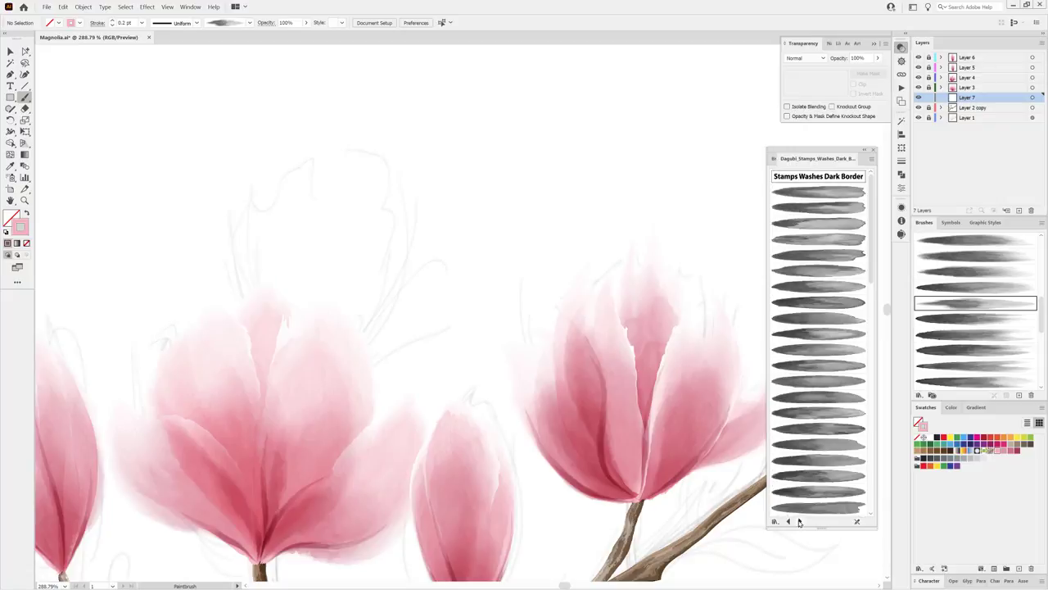
click(808, 180)
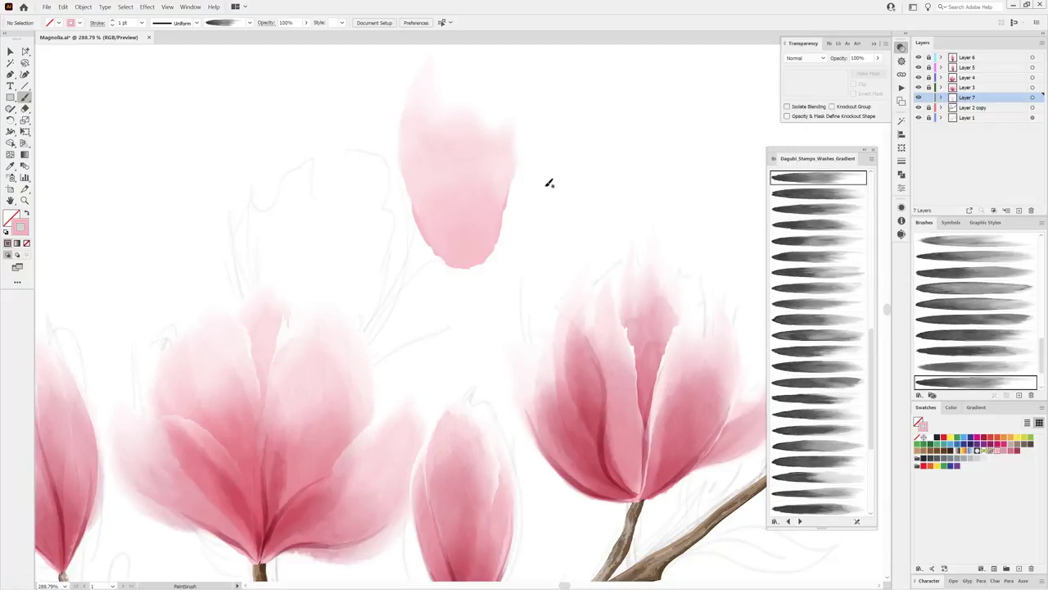
drag(468, 267, 460, 122)
scroll(499, 283, up, 3)
click(196, 23)
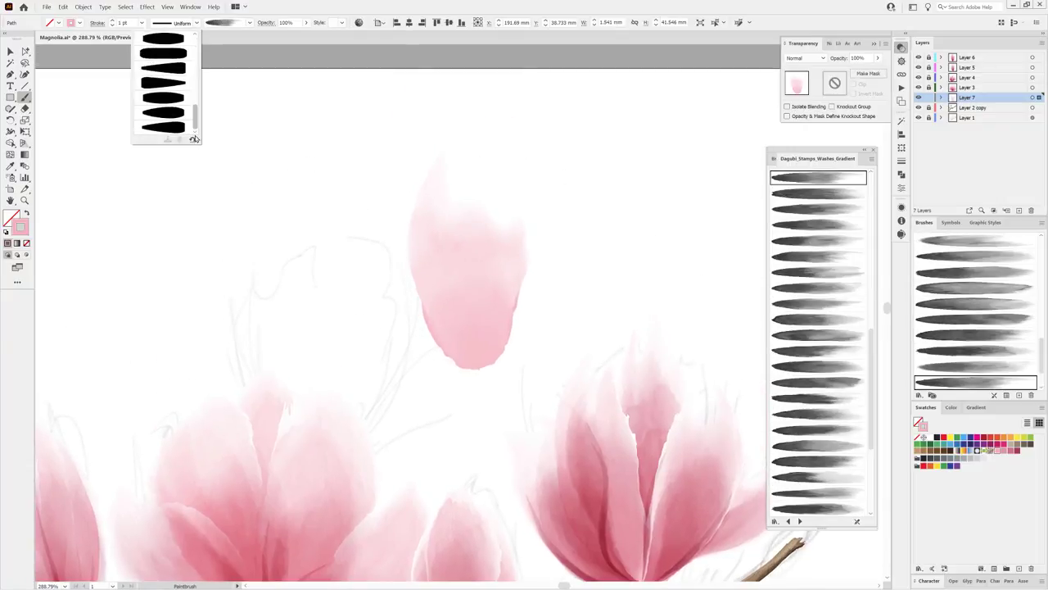
click(197, 129)
key(ctrl+shift+a)
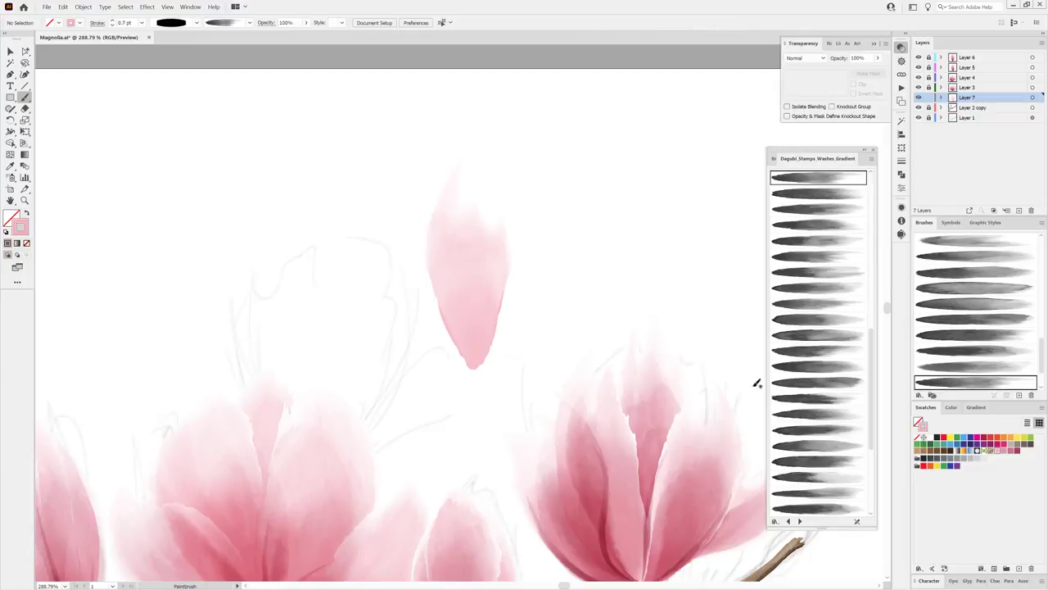
Widen the new petal's right side with another wash brush; undo a left-side attempt.
click(806, 398)
drag(507, 311, 546, 306)
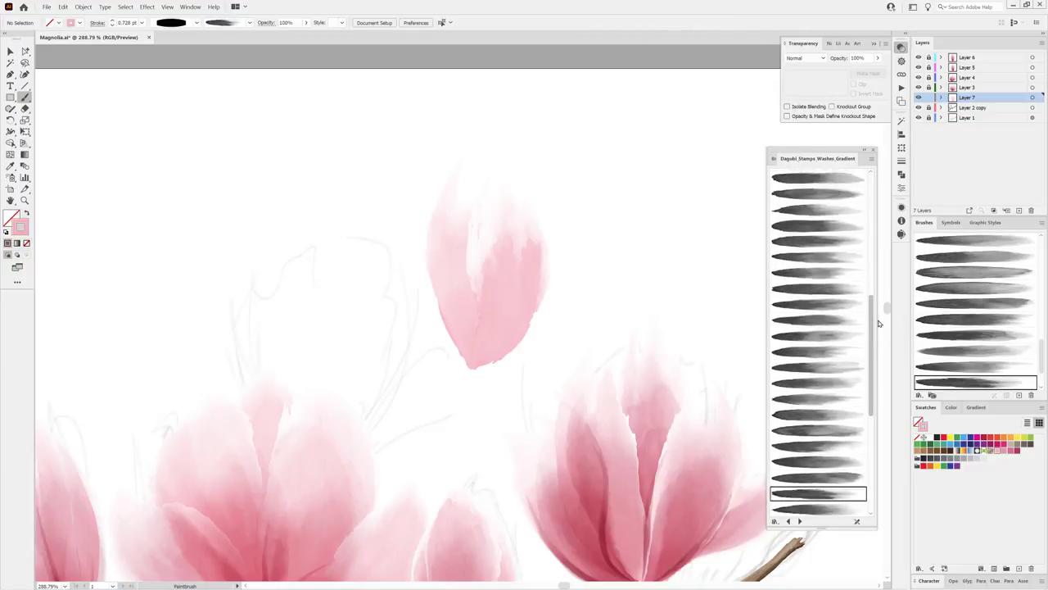
scroll(819, 246, up, 2)
click(812, 224)
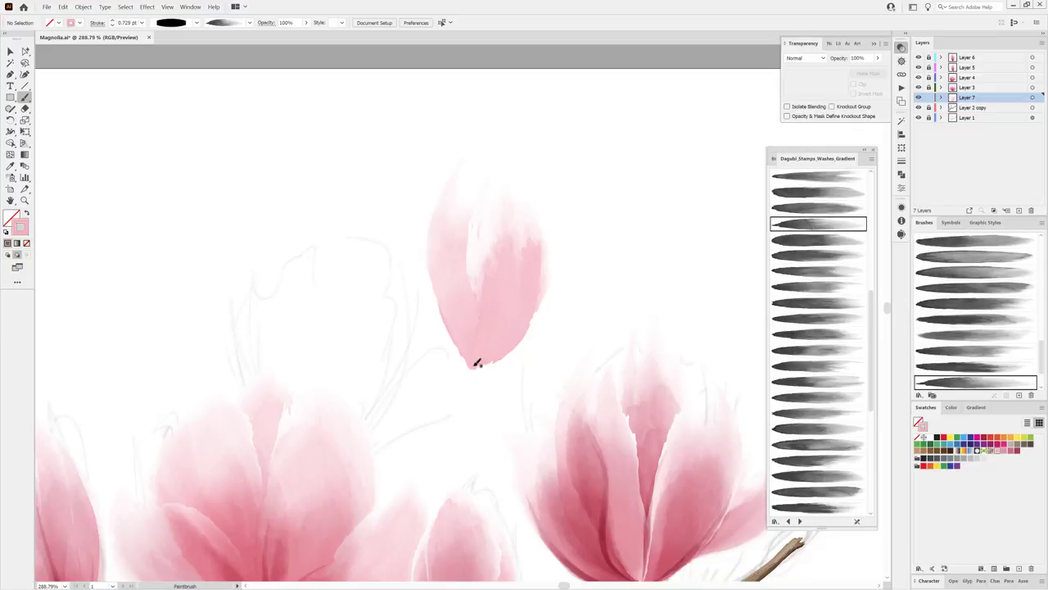
mouse_move(427, 275)
mouse_down()
mouse_move(437, 222)
mouse_move(397, 316)
mouse_up()
key(ctrl+z)
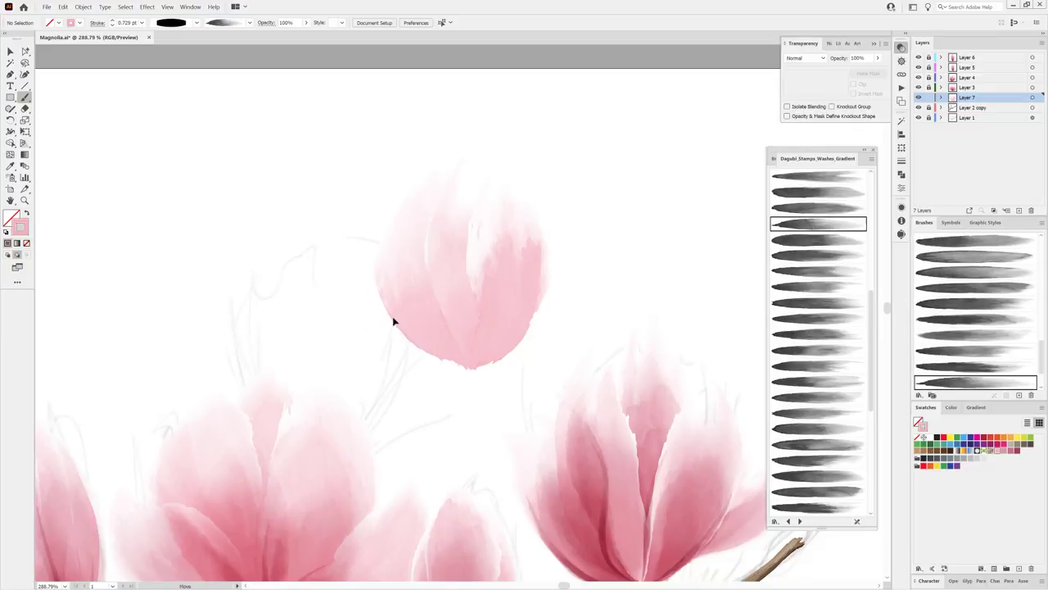
key(ctrl+z)
Widen the petal's left side with a tall pink wash, discarding an extra right-side wash.
drag(453, 368, 454, 167)
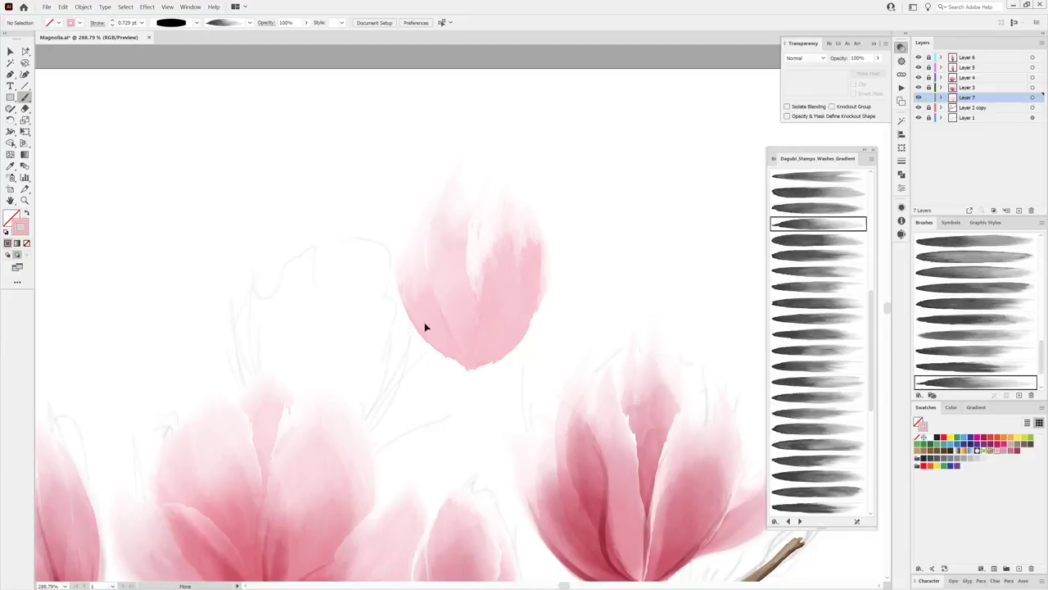
ctrl+click(676, 191)
scroll(824, 391, down, 3)
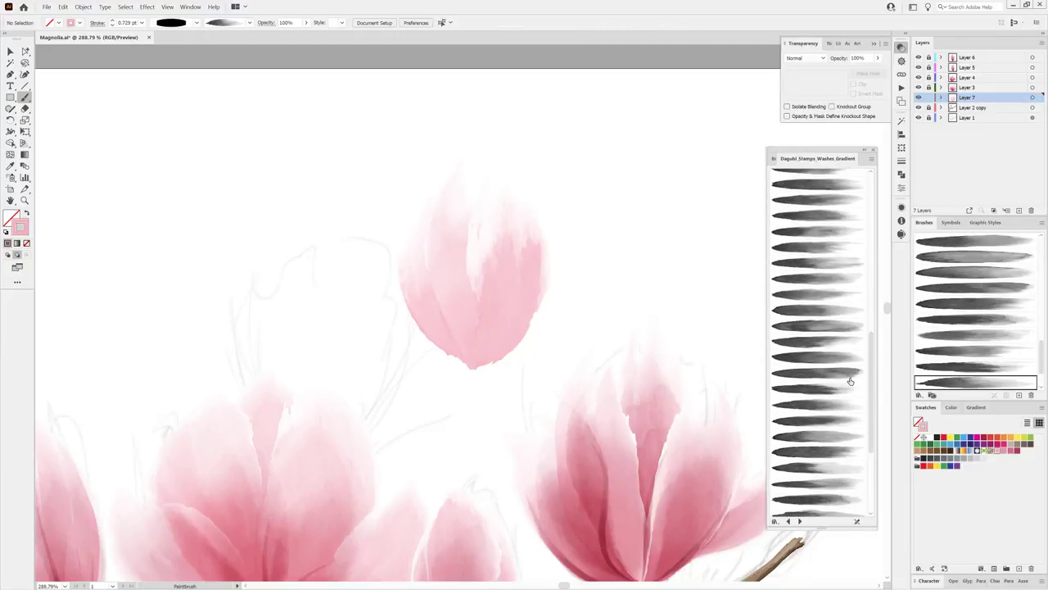
click(818, 389)
mouse_move(544, 247)
mouse_down()
mouse_move(573, 295)
mouse_move(614, 276)
mouse_up()
key(ctrl+z)
key(ctrl+z)
Set stroke weight to 0.5 pt, extend the upper petal rightward, and set Dagubi washes to Multiply.
click(112, 25)
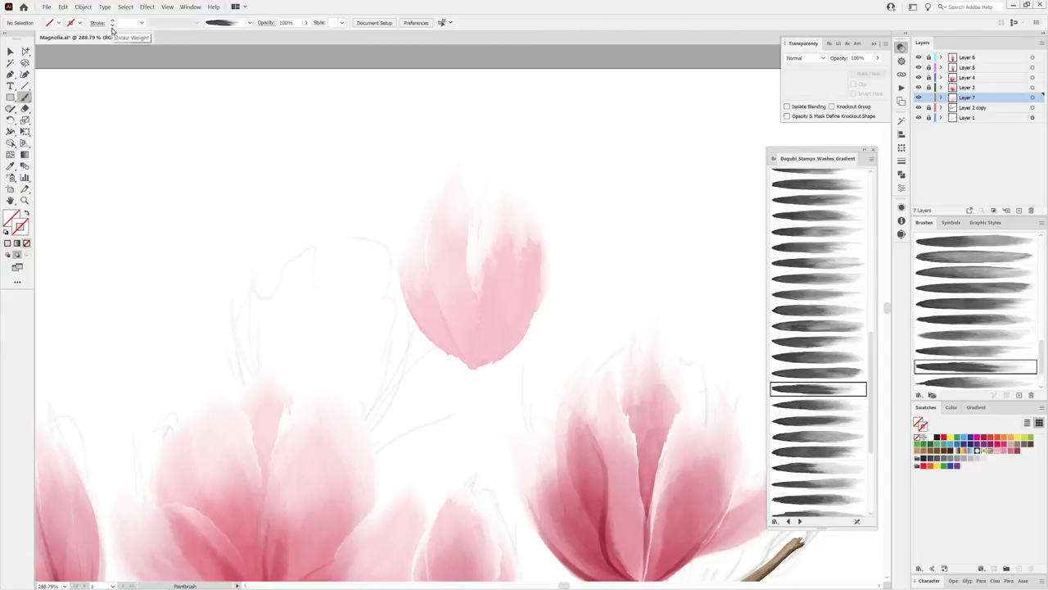
drag(586, 246, 589, 254)
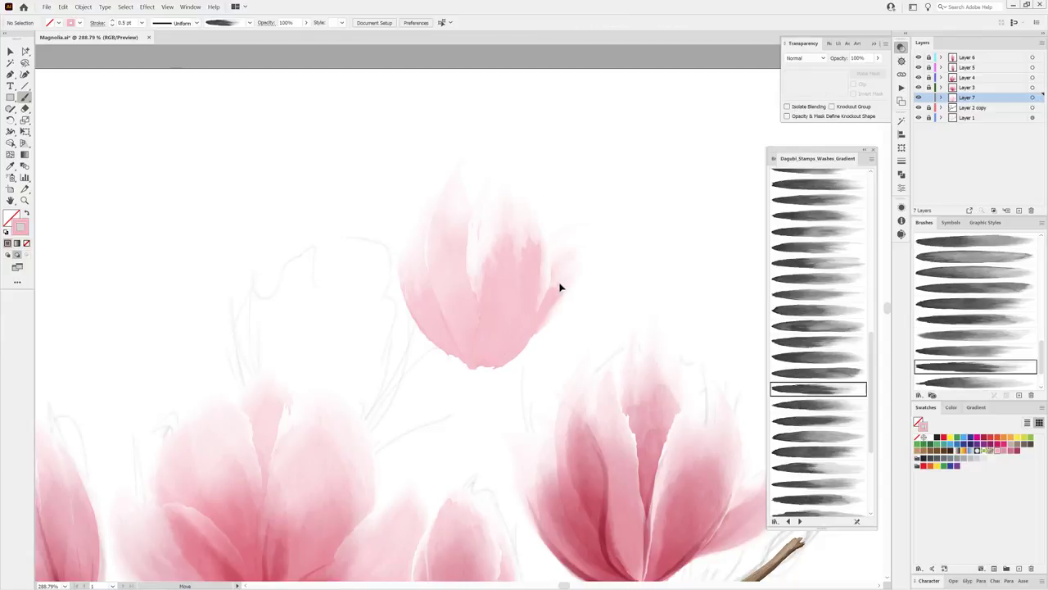
ctrl+click(733, 258)
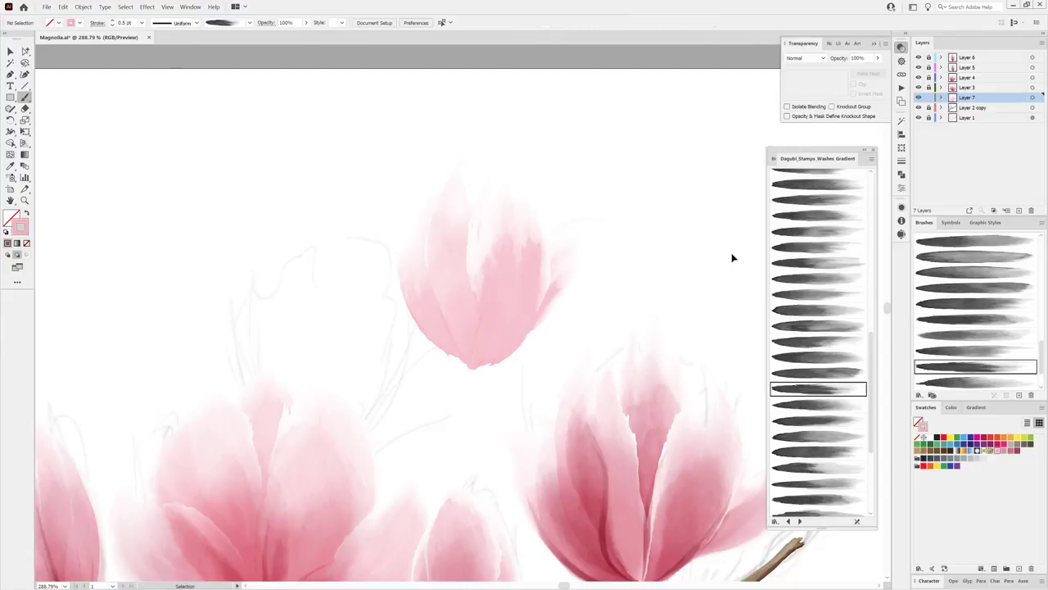
click(788, 521)
click(807, 58)
click(806, 93)
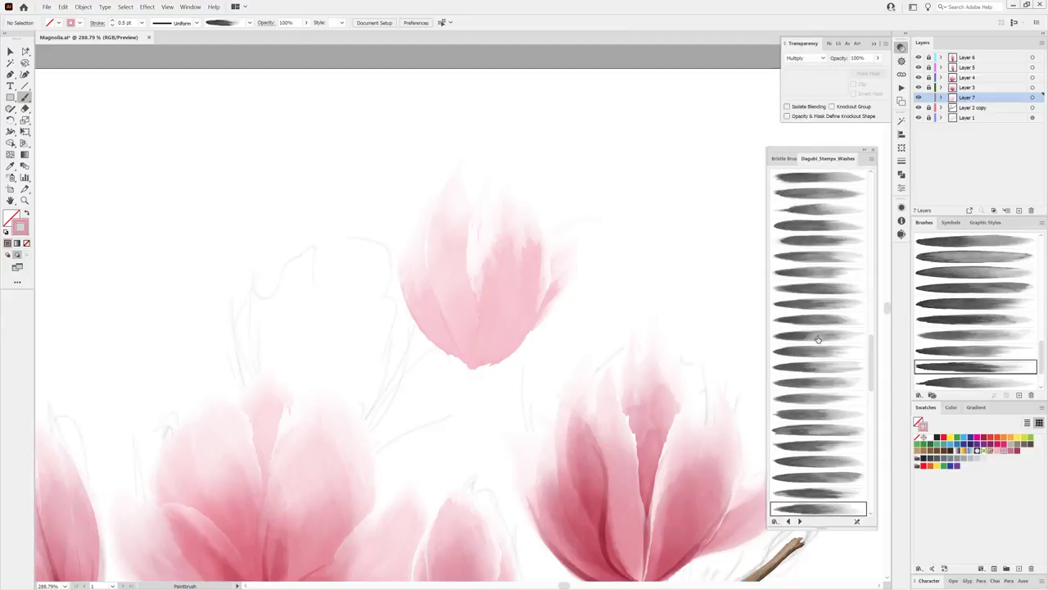
Paint darker pink wash strokes vertically through the upper petal.
click(798, 507)
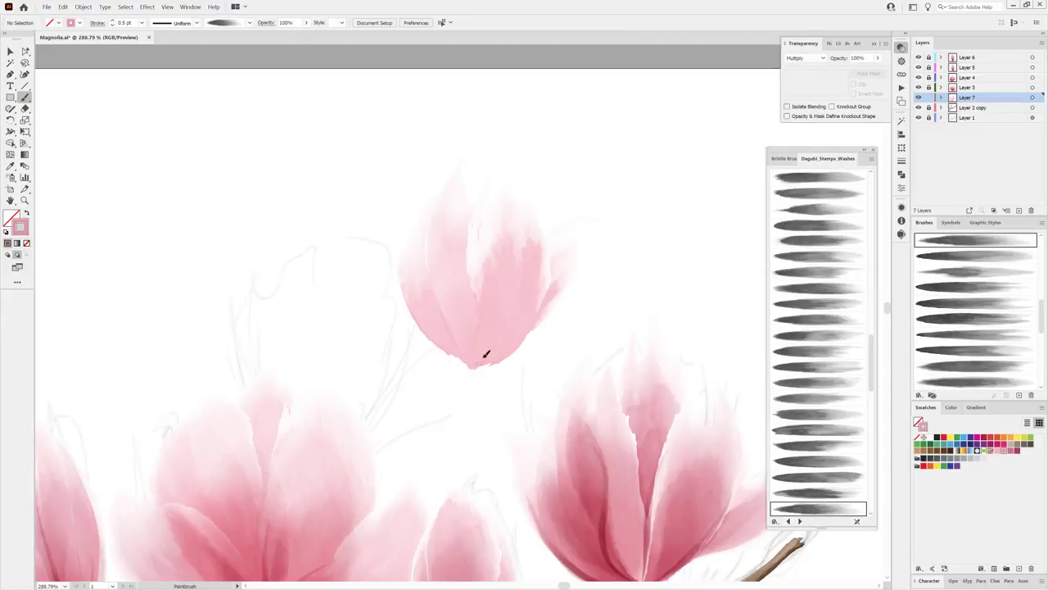
click(66, 12)
drag(511, 230, 511, 233)
click(815, 323)
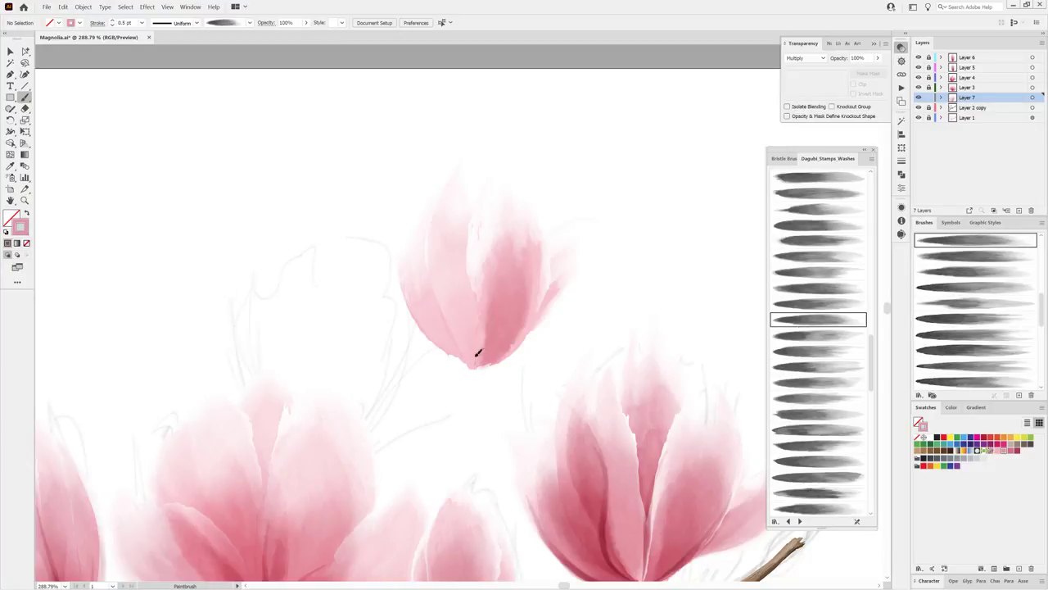
drag(475, 352, 464, 188)
drag(473, 365, 472, 157)
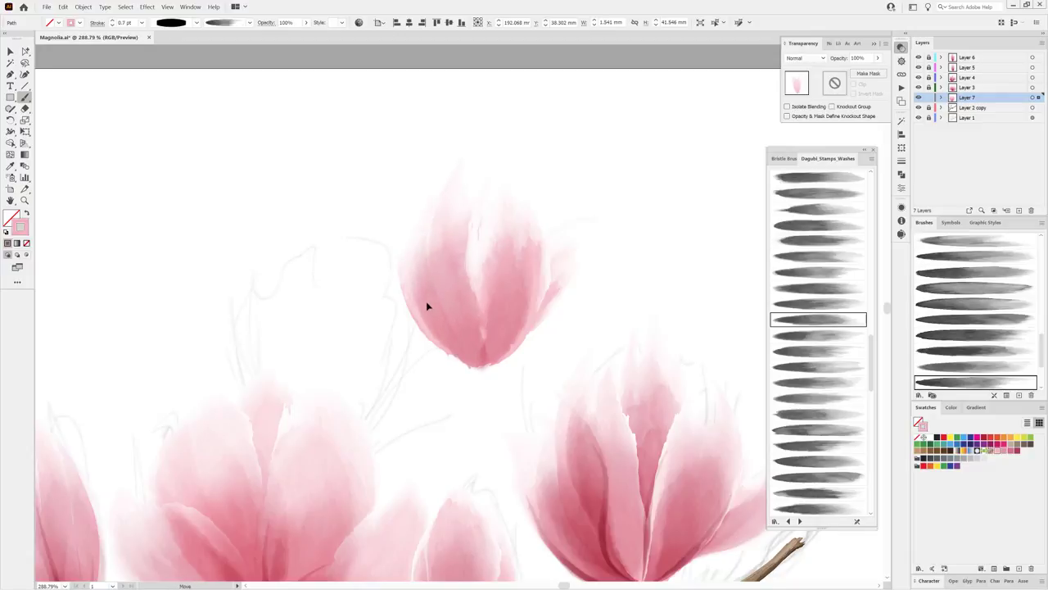
key(ctrl+shift+a)
Switch to a darker pink and paint dark pink petal strokes over the upper flower.
click(1006, 451)
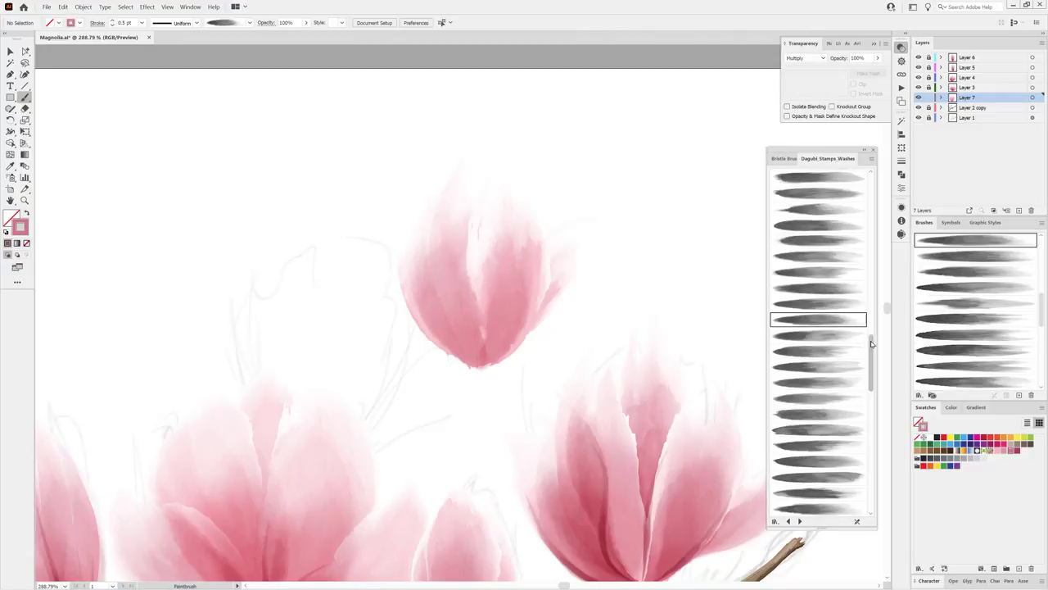
scroll(871, 344, up, 5)
click(817, 325)
drag(531, 281, 575, 216)
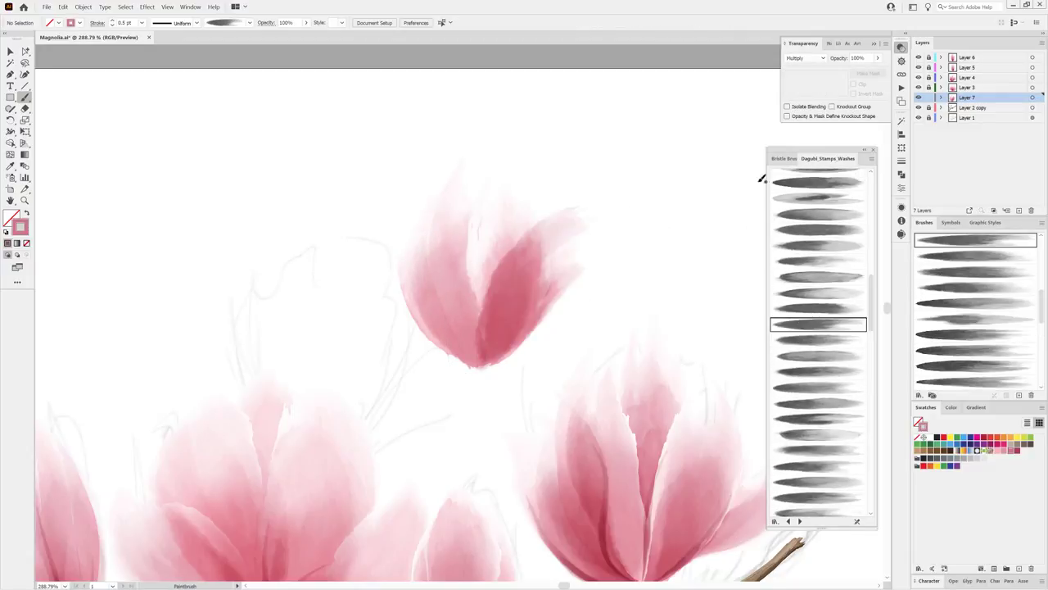
click(942, 98)
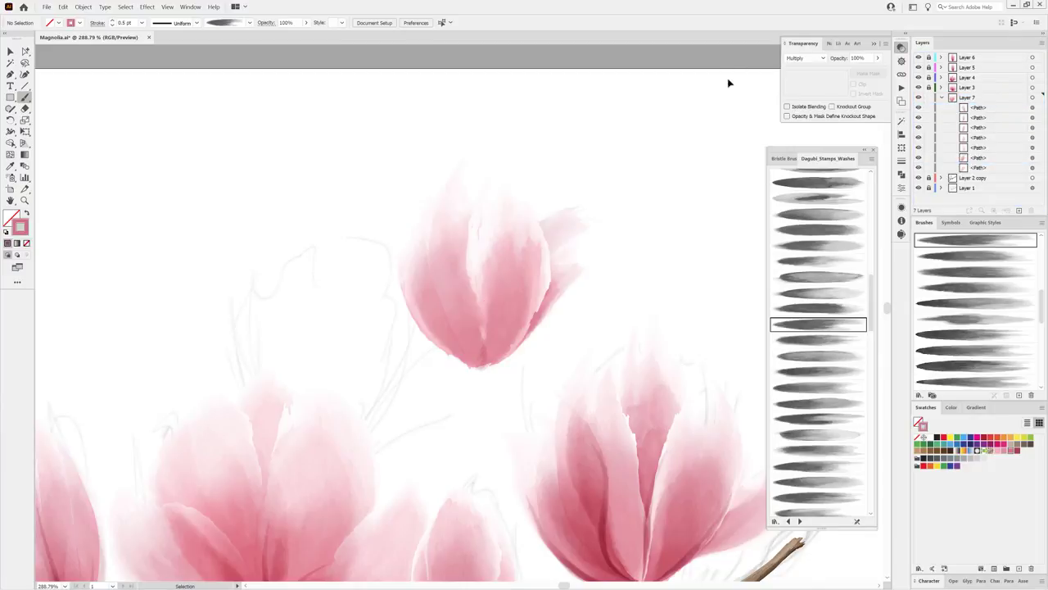
click(815, 372)
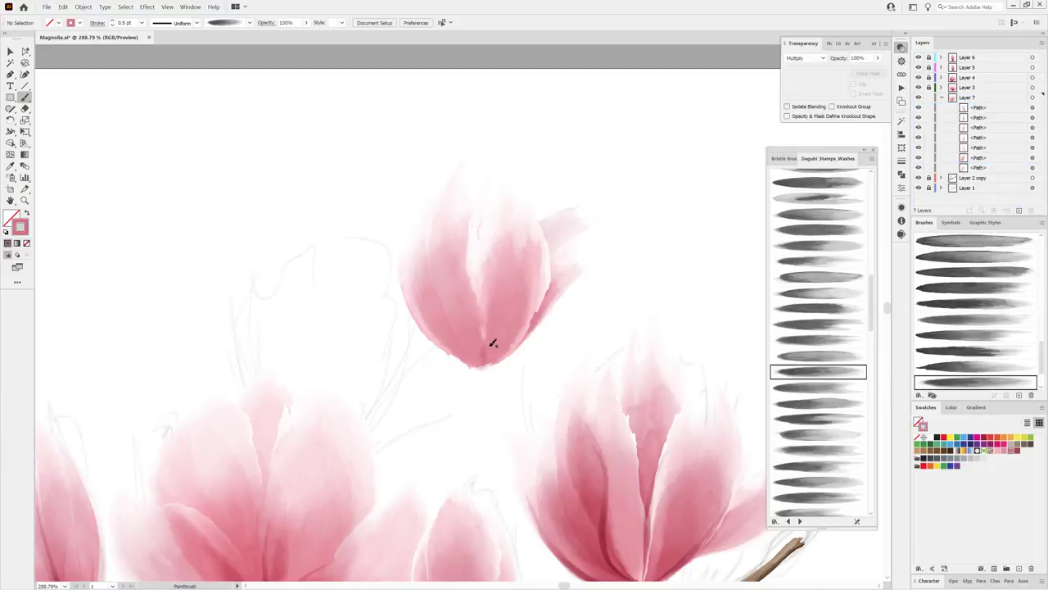
drag(452, 221, 440, 300)
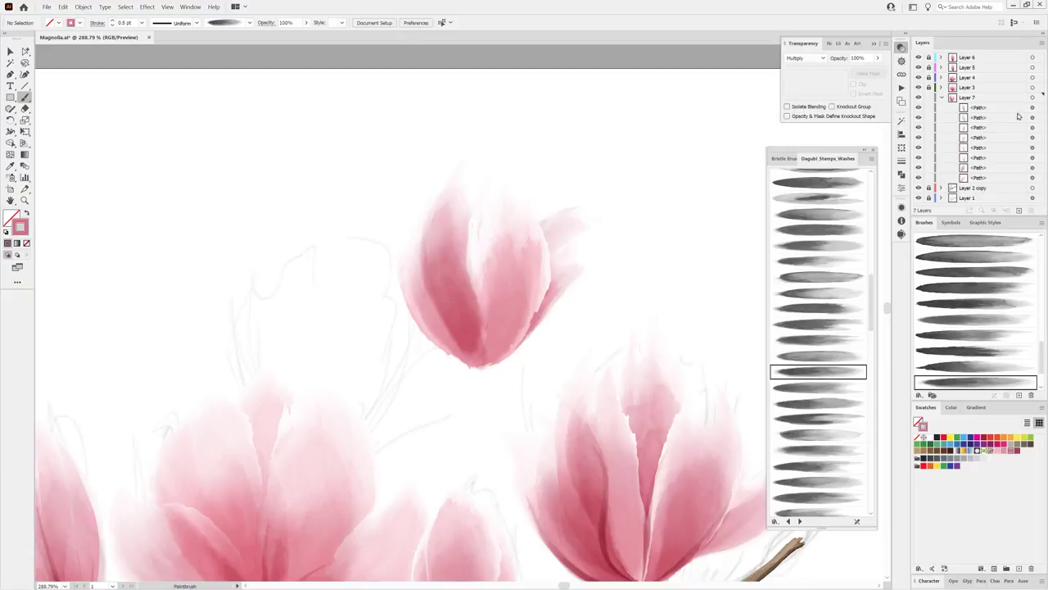
Compare the upper flower with and without the latest petal stroke using undo and redo.
ctrl+click(475, 307)
key(ctrl+shift+z)
key(ctrl+z)
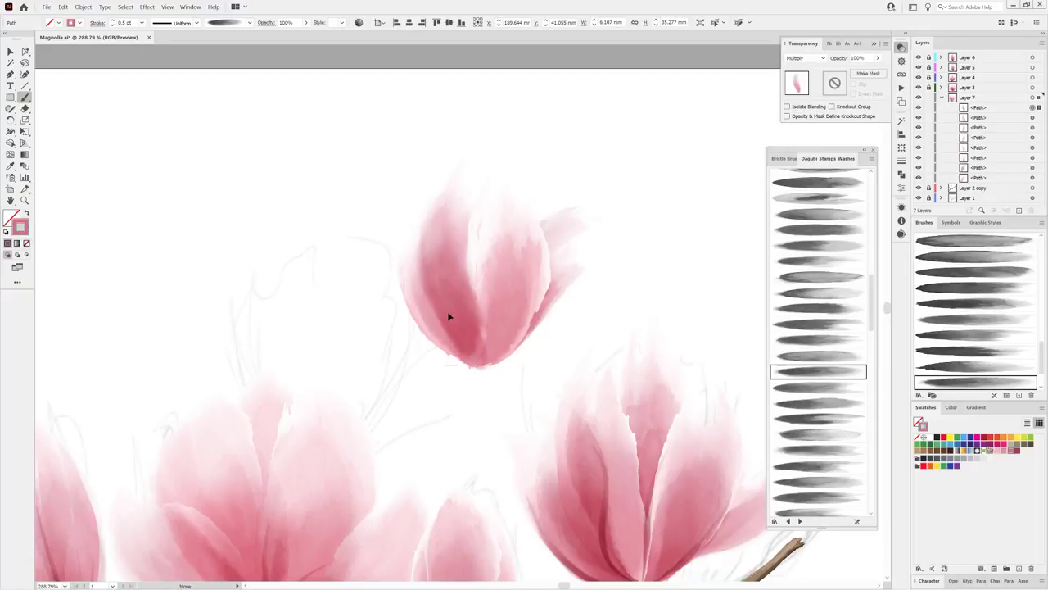
key(ctrl+shift+z)
key(ctrl+z)
key(ctrl+z)
key(ctrl+shift+z)
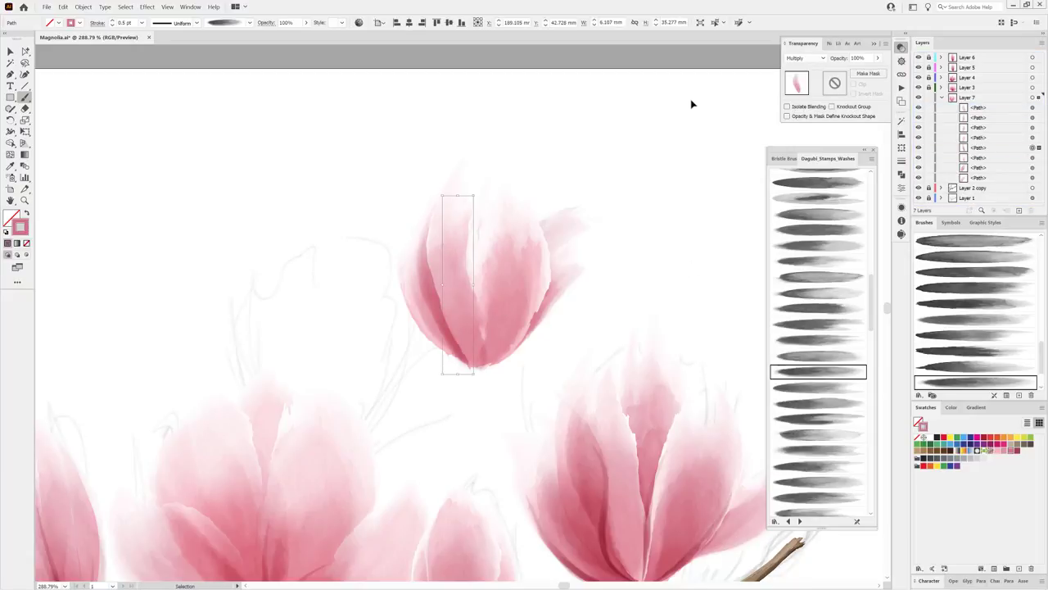
key(ctrl+z)
ctrl+click(703, 117)
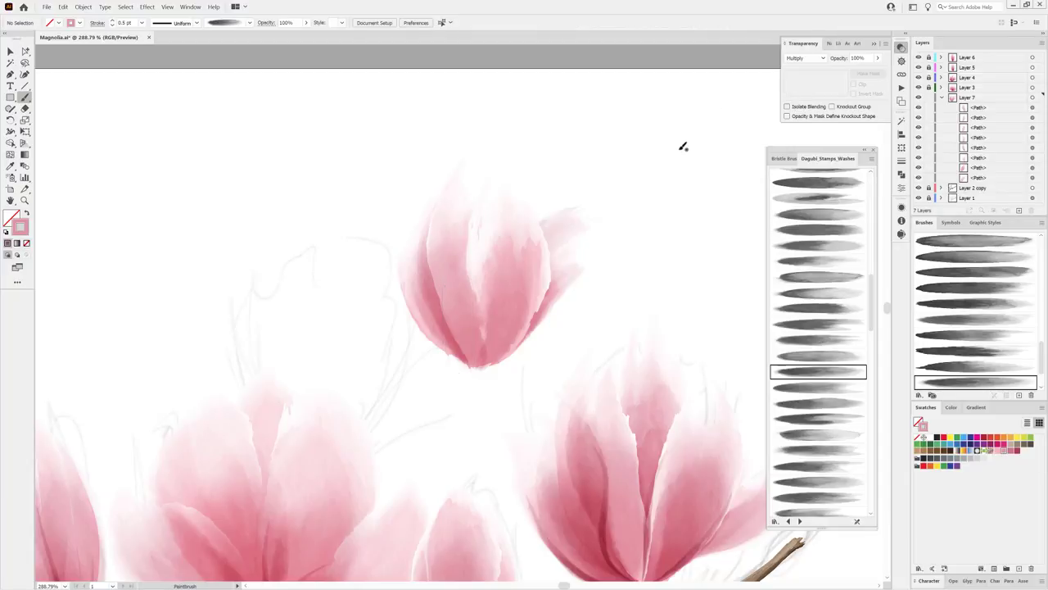
Try other watercolor wash brushes on the upper petal and pick a darker pink.
click(811, 420)
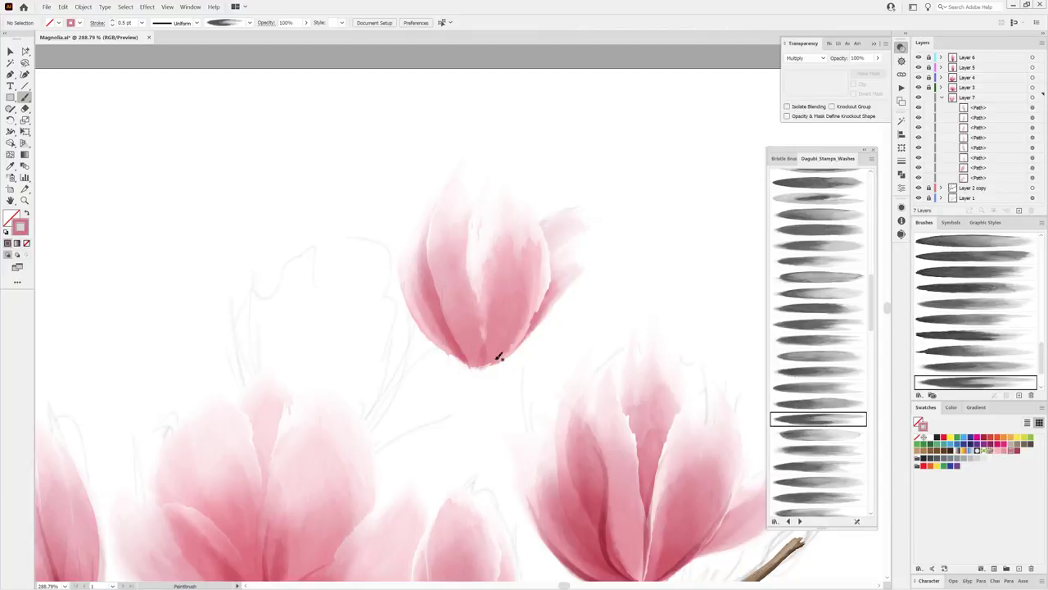
click(811, 466)
drag(500, 344, 519, 309)
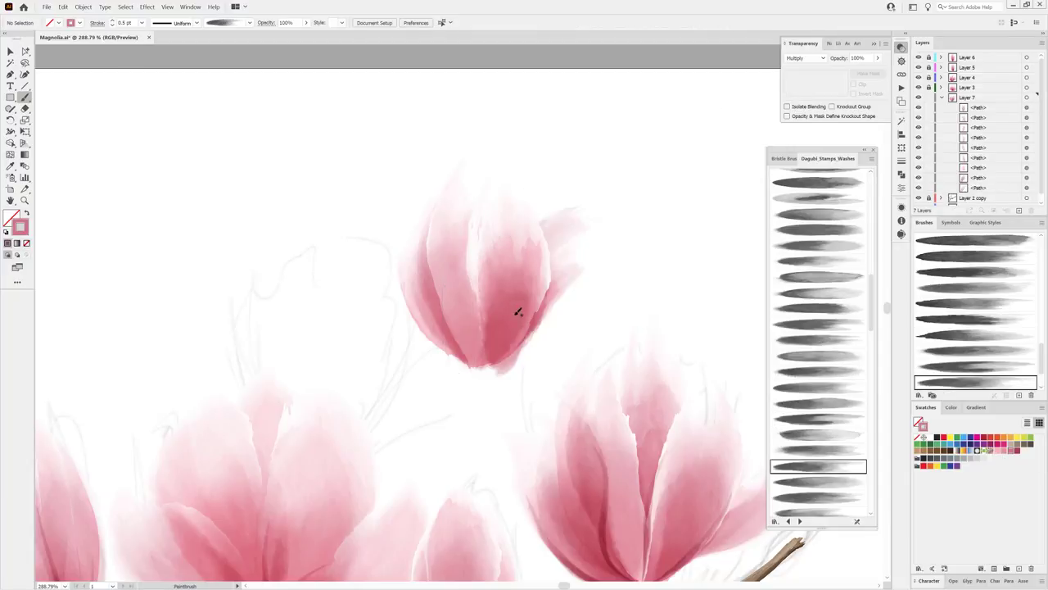
ctrl+click(690, 157)
click(1015, 450)
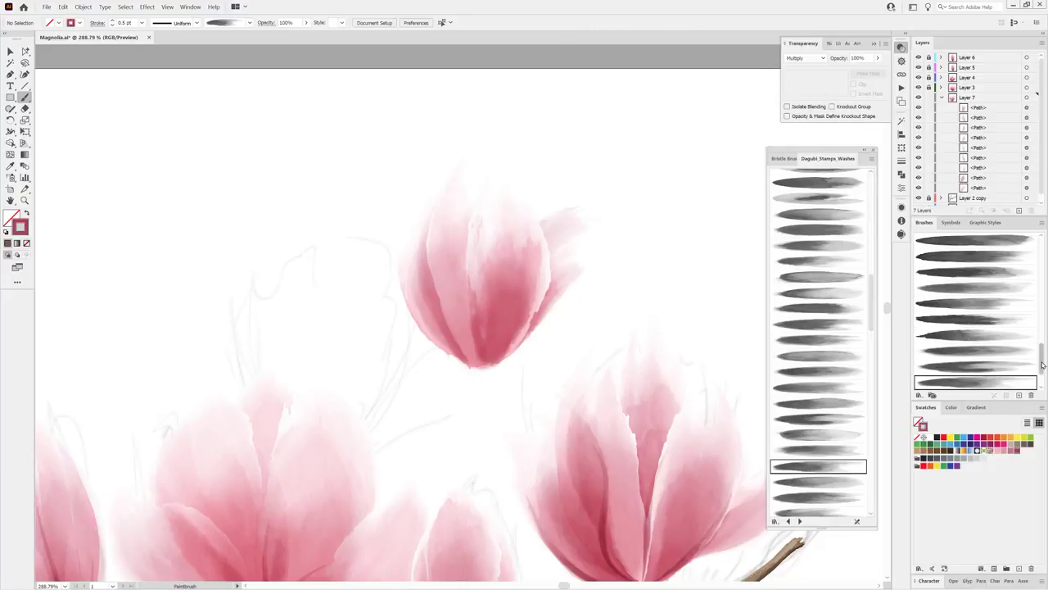
scroll(971, 311, up, 2)
scroll(968, 295, up, 3)
scroll(968, 284, up, 3)
Paint darker strokes on the petal's right side, left inner edge and left edge.
click(968, 284)
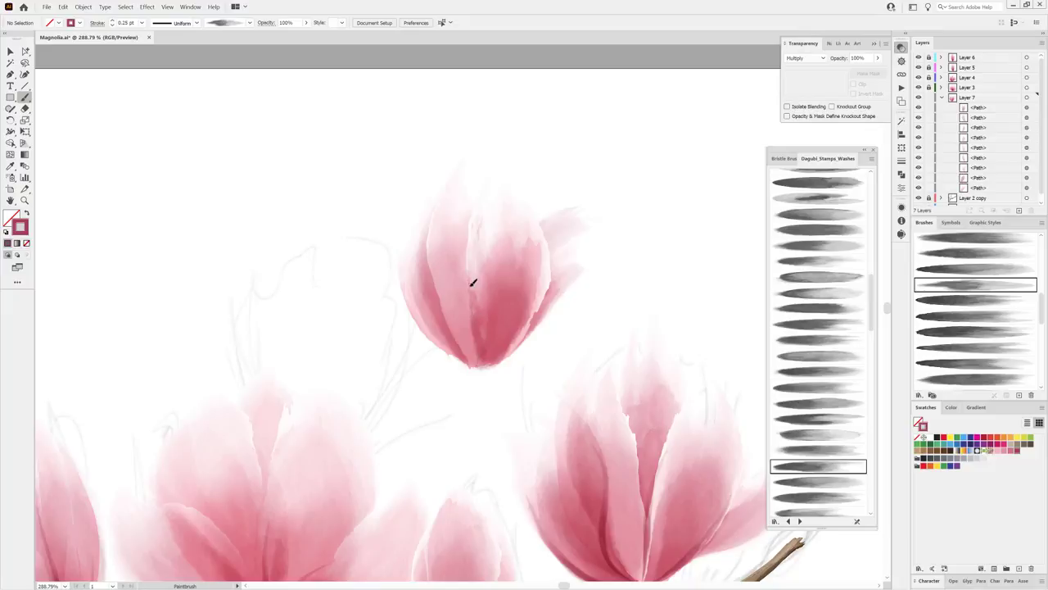
drag(486, 364, 558, 245)
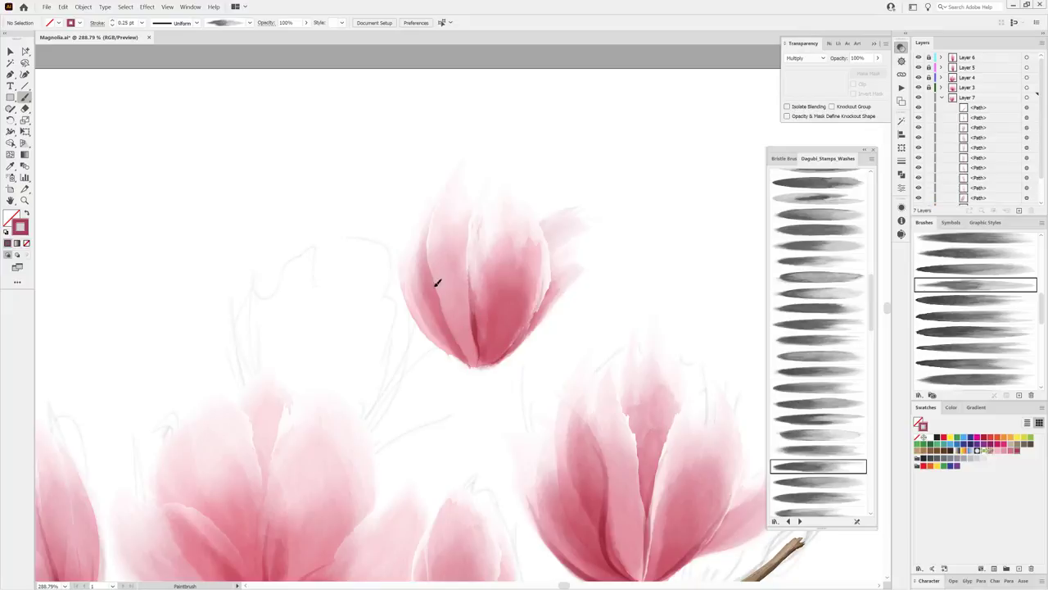
drag(437, 283, 465, 358)
drag(414, 310, 401, 282)
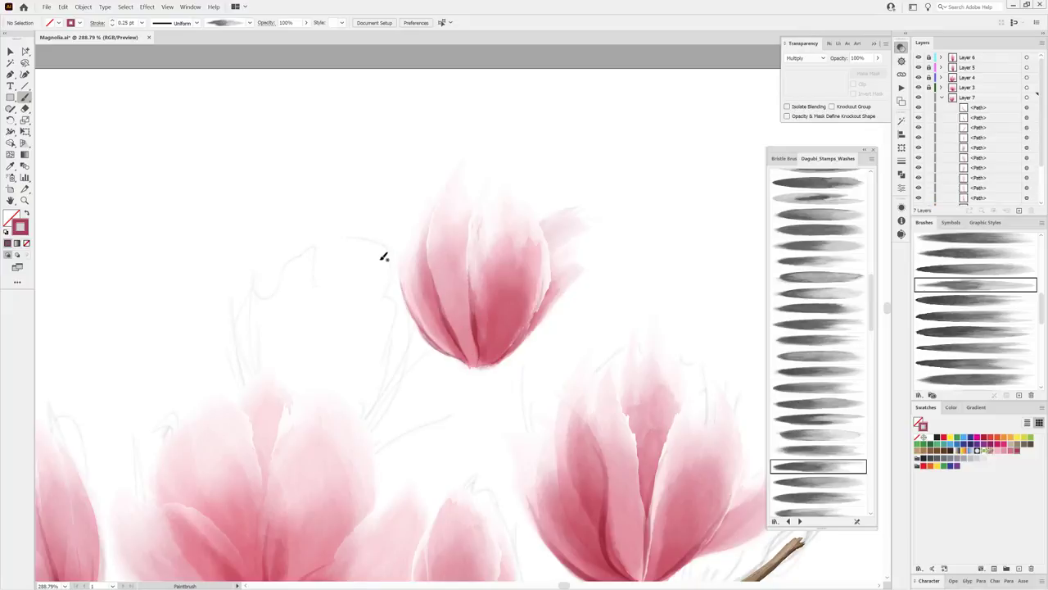
click(939, 97)
Free-transform the Layer 7 blossom, moving and enlarging it, then undo both changes.
click(1031, 98)
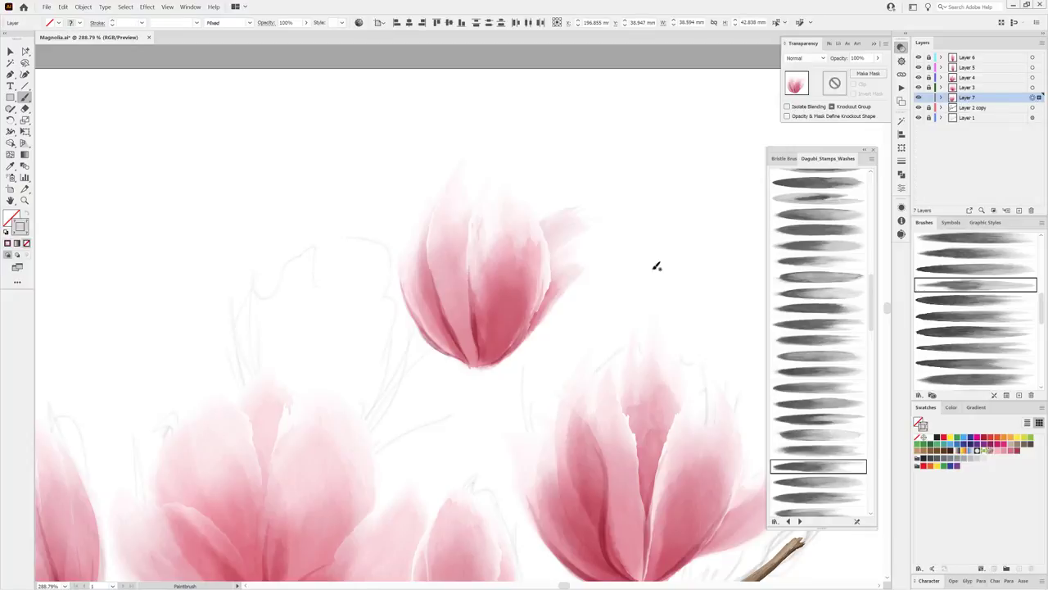
key(e)
drag(452, 292, 295, 398)
scroll(311, 432, down, 2)
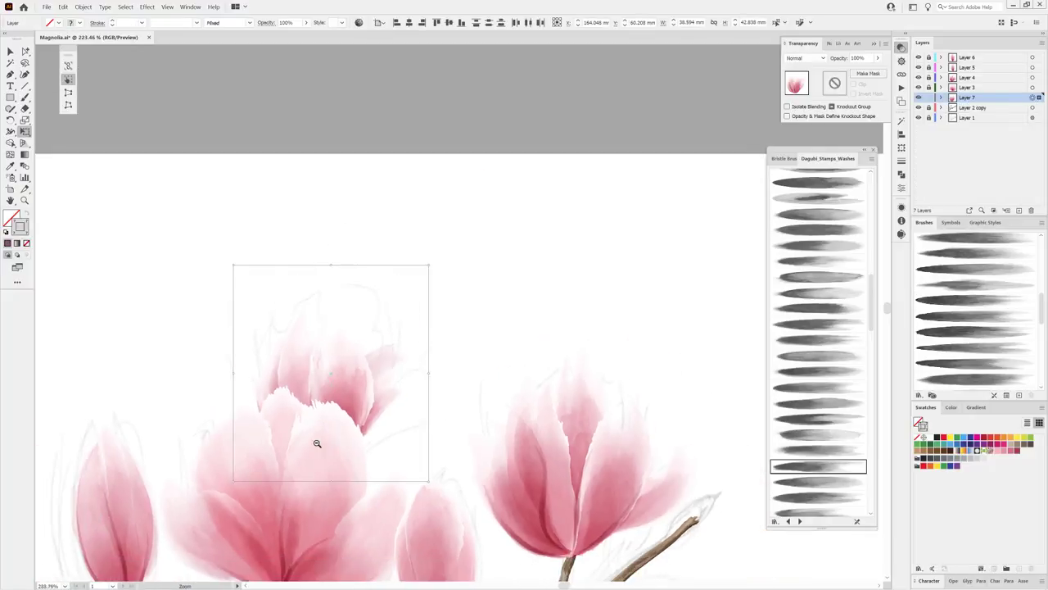
mouse_move(494, 157)
mouse_down()
mouse_move(486, 194)
mouse_move(570, 95)
mouse_move(557, 104)
mouse_move(634, 63)
mouse_up()
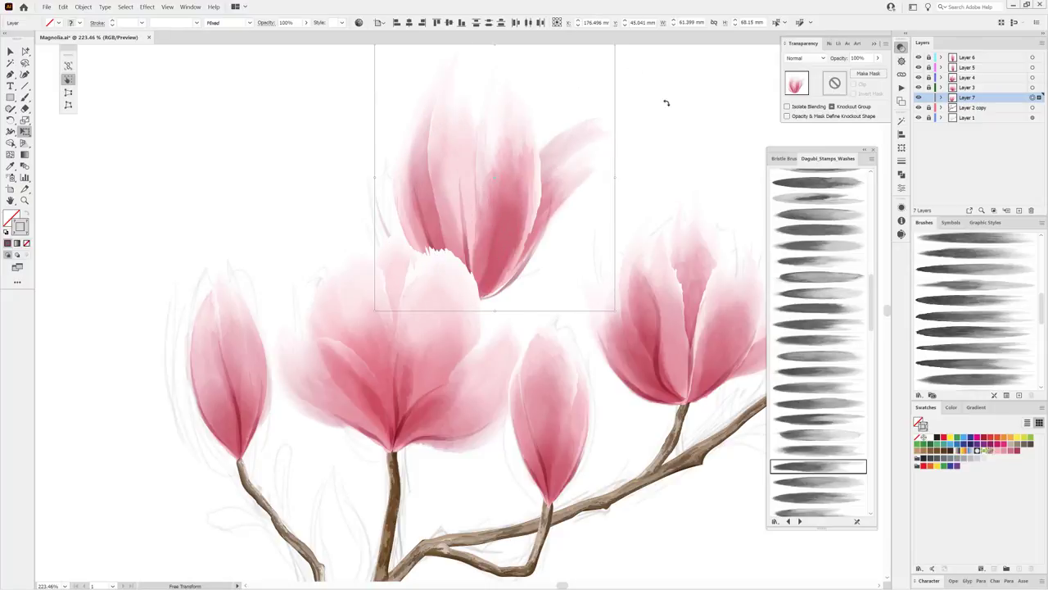
click(63, 6)
click(82, 16)
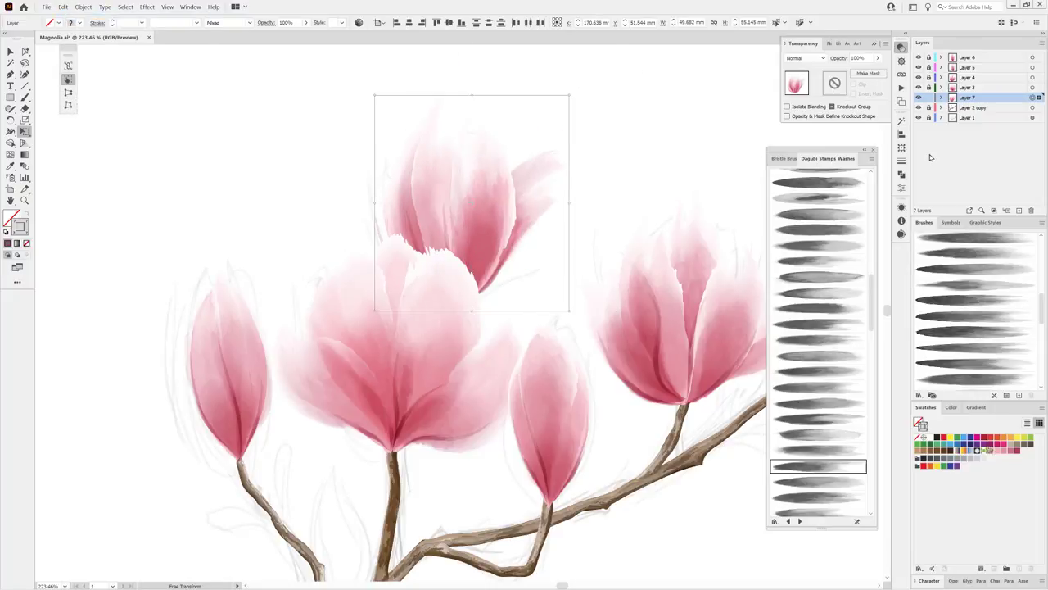
click(63, 7)
click(82, 16)
Scale up the blossom, tilt it slightly, and move it just above the central flower.
click(901, 148)
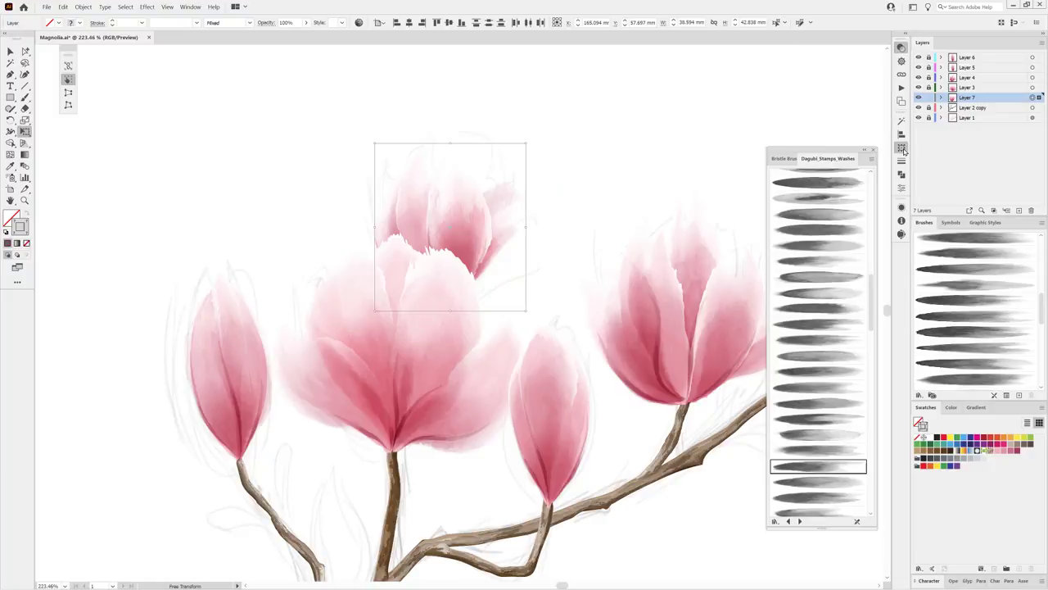
click(886, 119)
click(908, 157)
drag(526, 143, 560, 102)
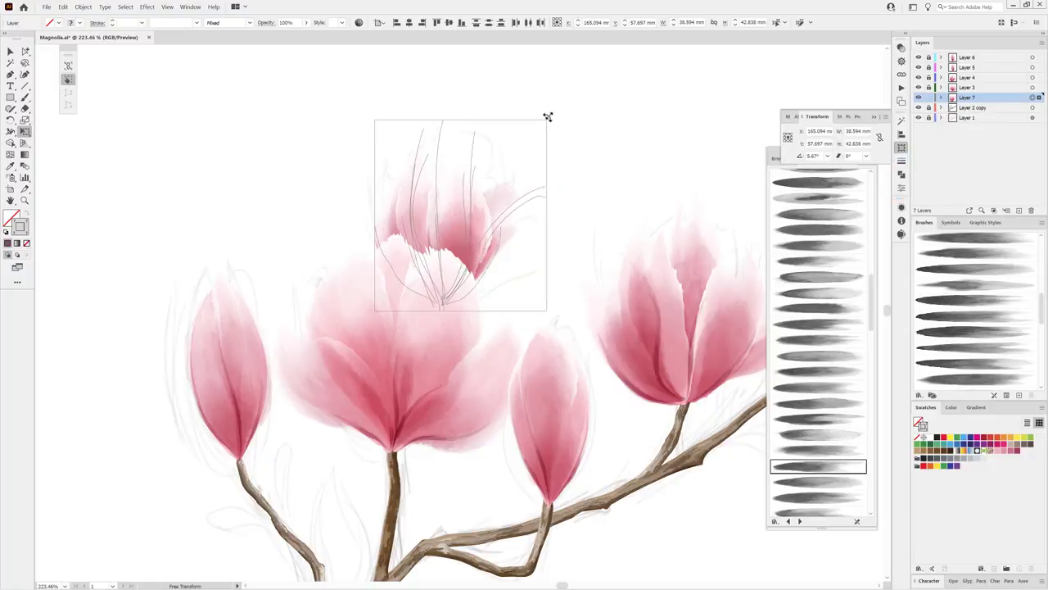
drag(497, 227, 487, 225)
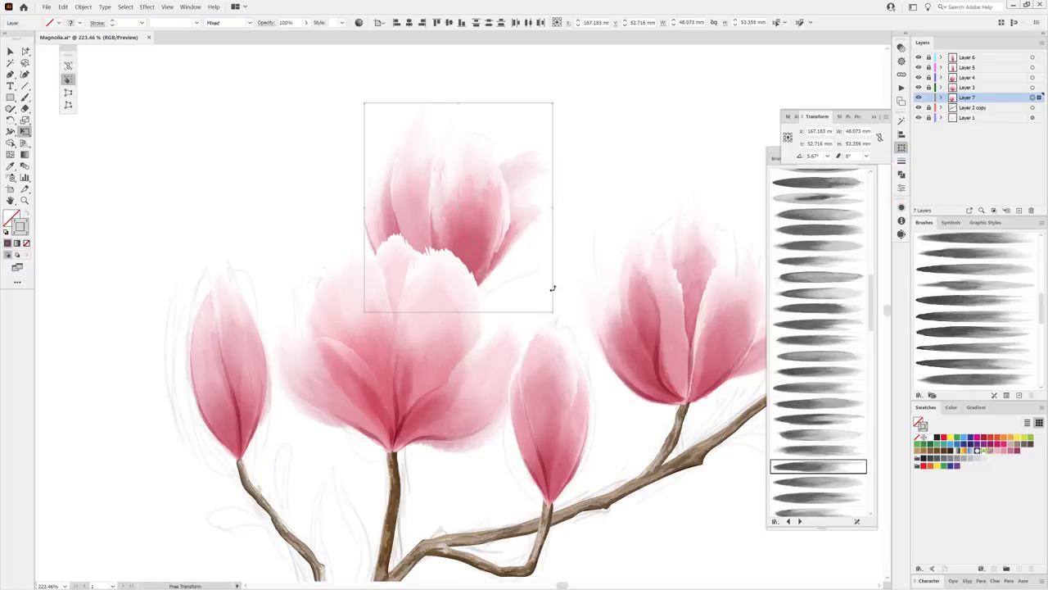
scroll(597, 299, down, 3)
mouse_move(534, 192)
mouse_down()
mouse_move(578, 176)
mouse_move(520, 175)
mouse_up()
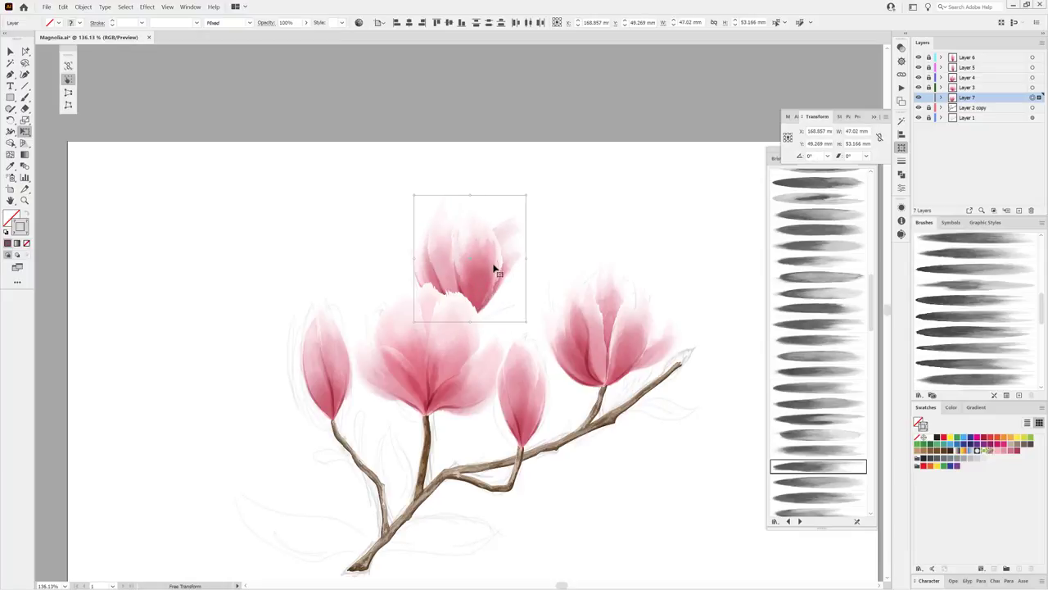
mouse_move(494, 267)
mouse_down()
mouse_move(592, 182)
mouse_move(471, 294)
mouse_up()
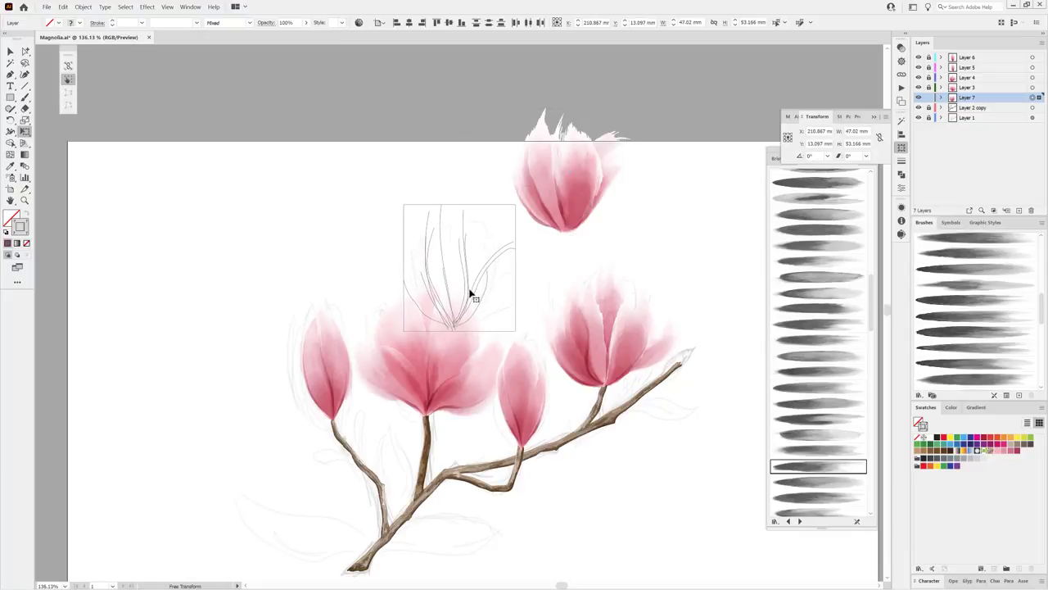
key(ctrl+shift+a)
drag(625, 298, 589, 245)
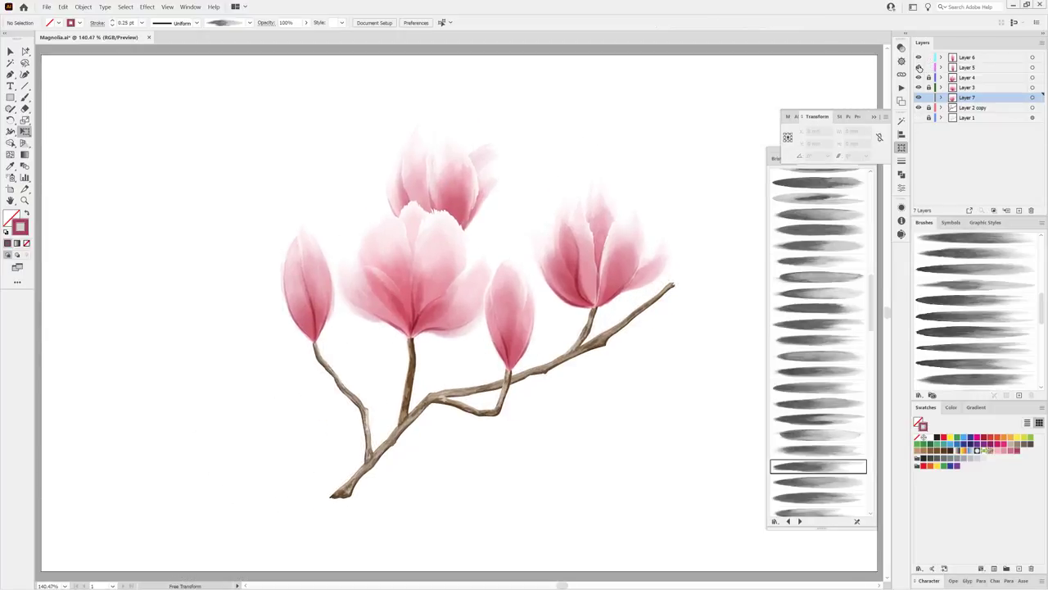
Expand the leftmost bud's appearance and zoom to its base with the Warp tool ready.
click(1031, 67)
click(84, 6)
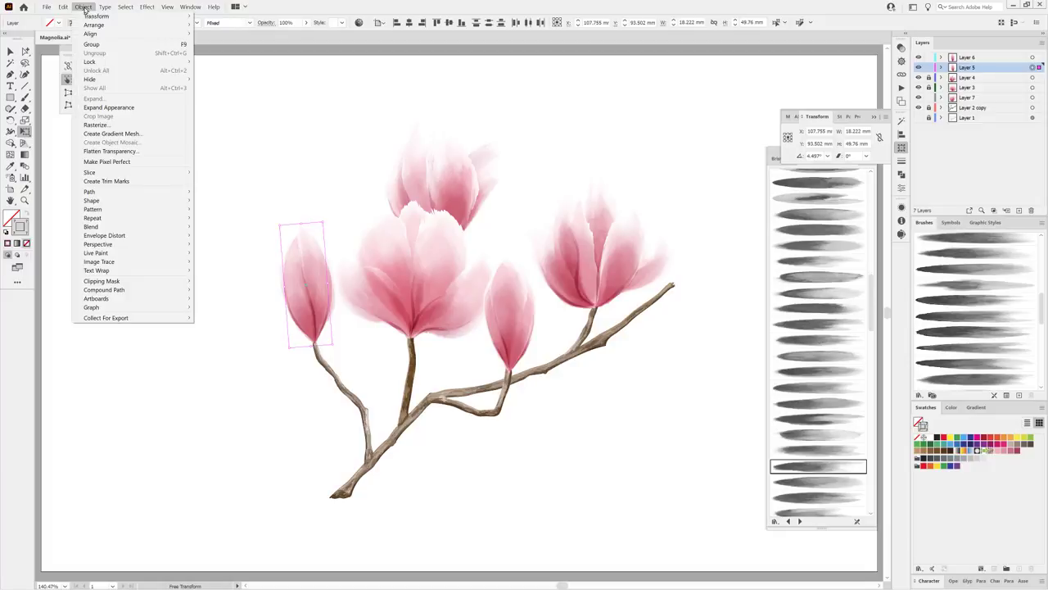
click(108, 108)
mouse_move(327, 355)
mouse_down()
mouse_move(419, 346)
mouse_move(470, 382)
mouse_up()
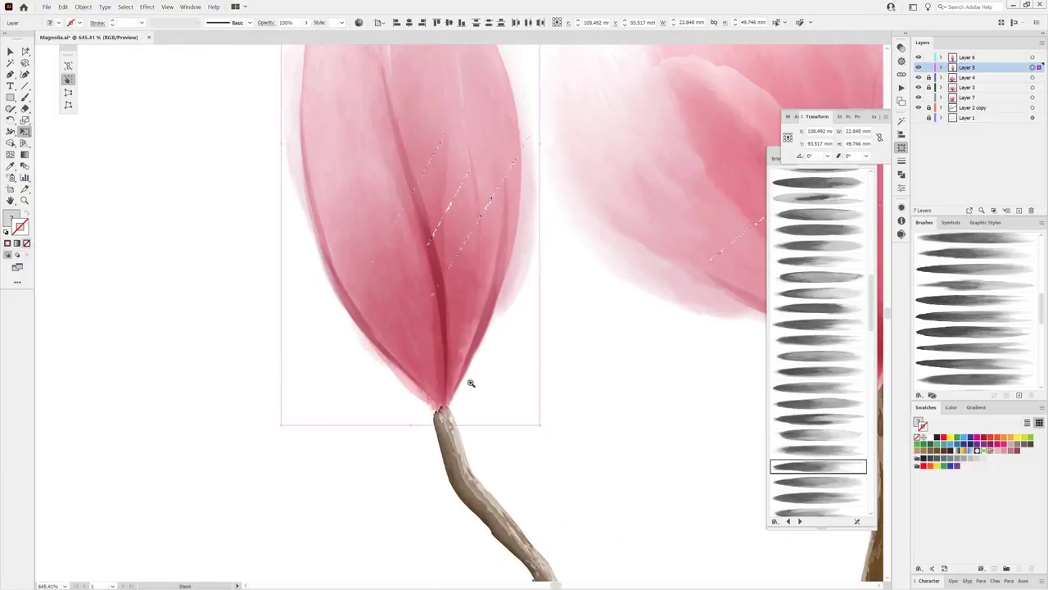
click(471, 382)
drag(10, 131, 33, 131)
double_click(10, 131)
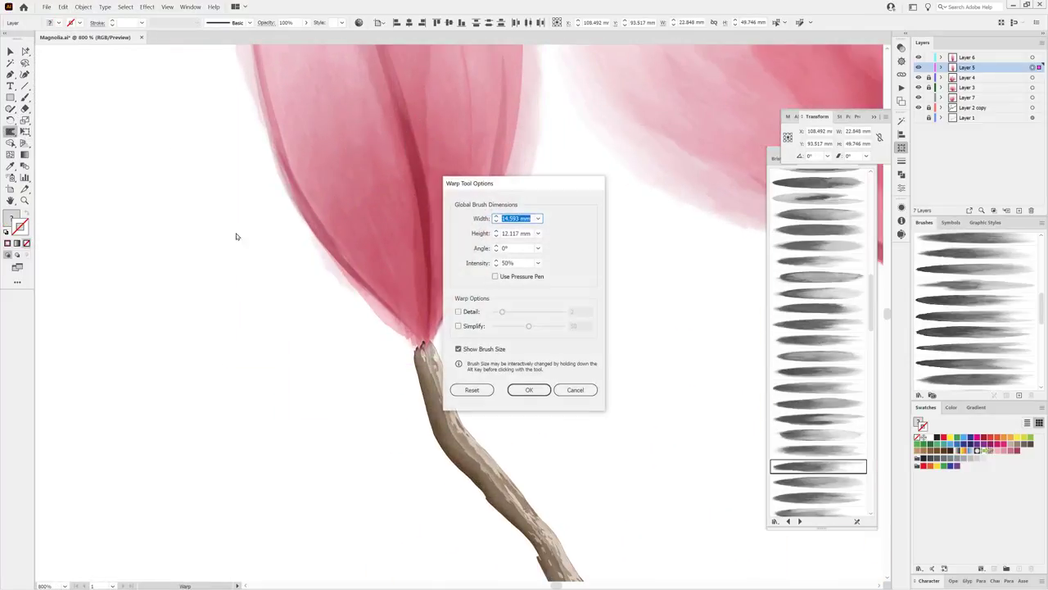
click(529, 389)
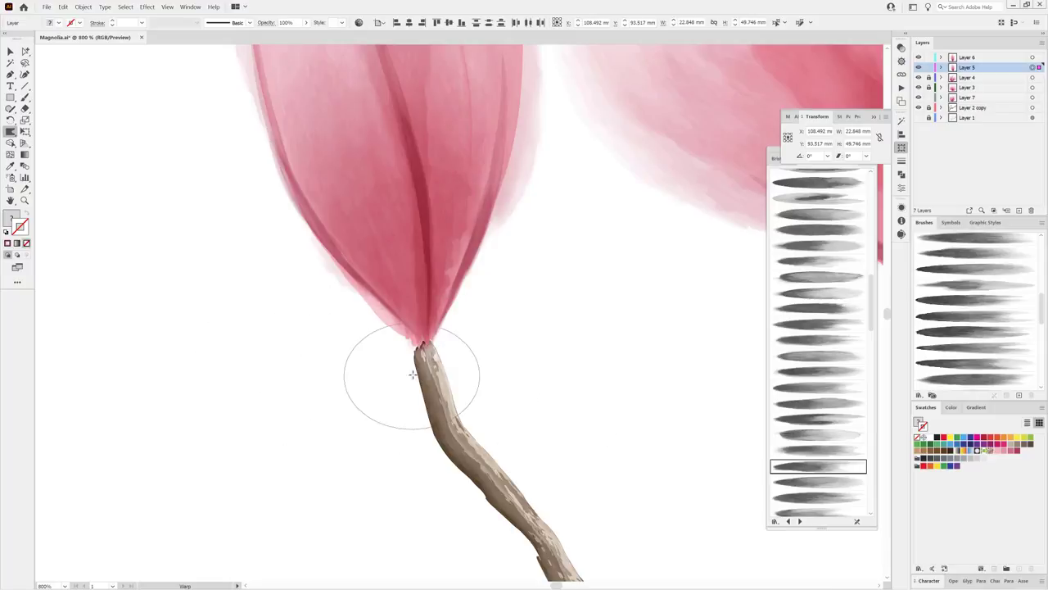
Warp the bud's base down onto its stem, narrowing its right and lower-left sides.
drag(421, 315, 419, 331)
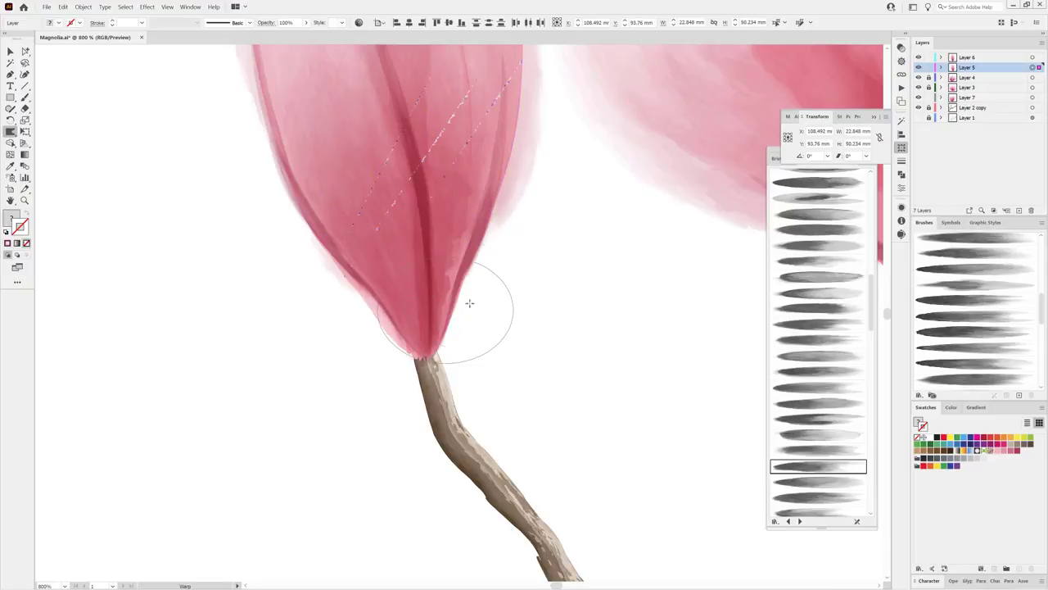
drag(472, 288, 511, 300)
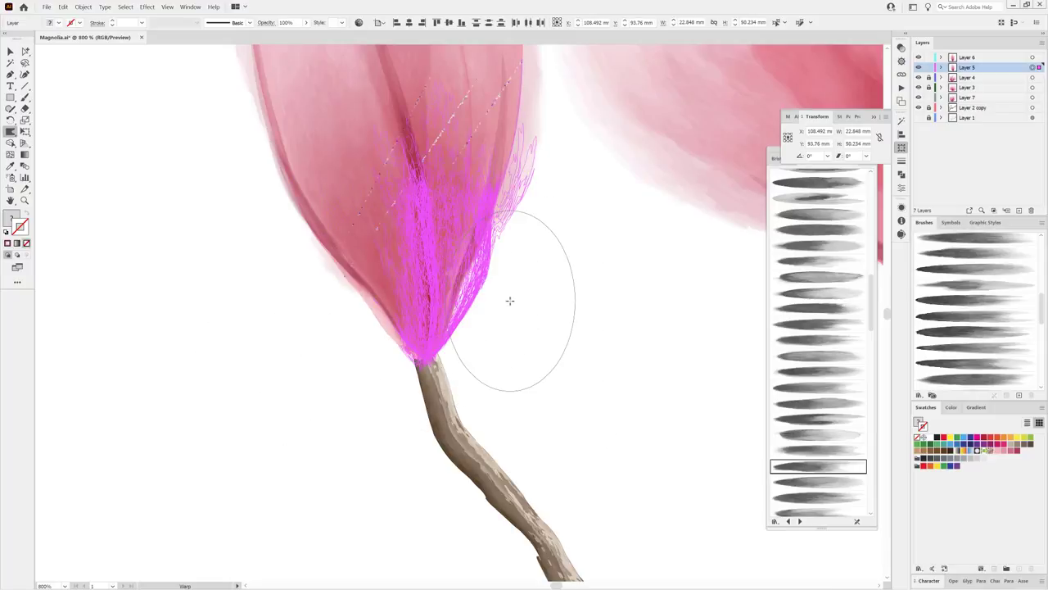
drag(371, 308, 336, 346)
drag(421, 386, 450, 356)
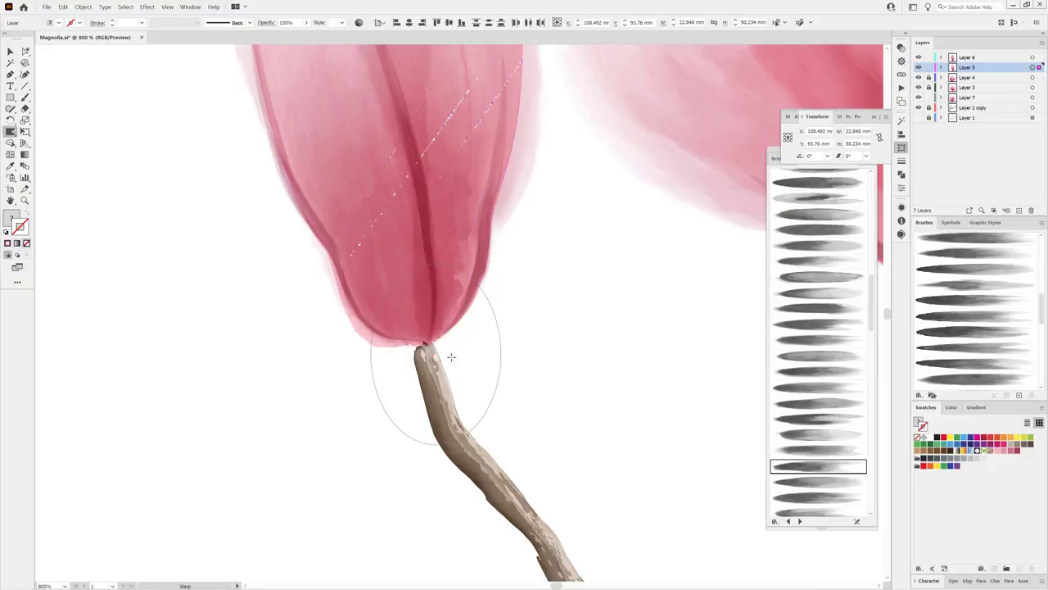
key(ctrl+shift+a)
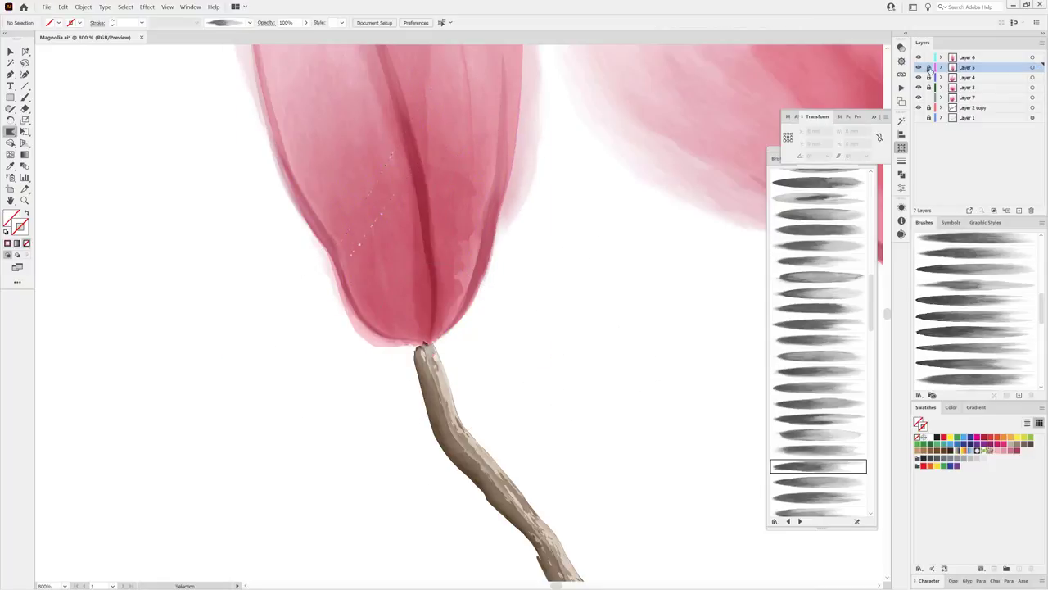
Unlock and activate the branch layer and zoom in on the branch junction.
click(929, 107)
click(972, 107)
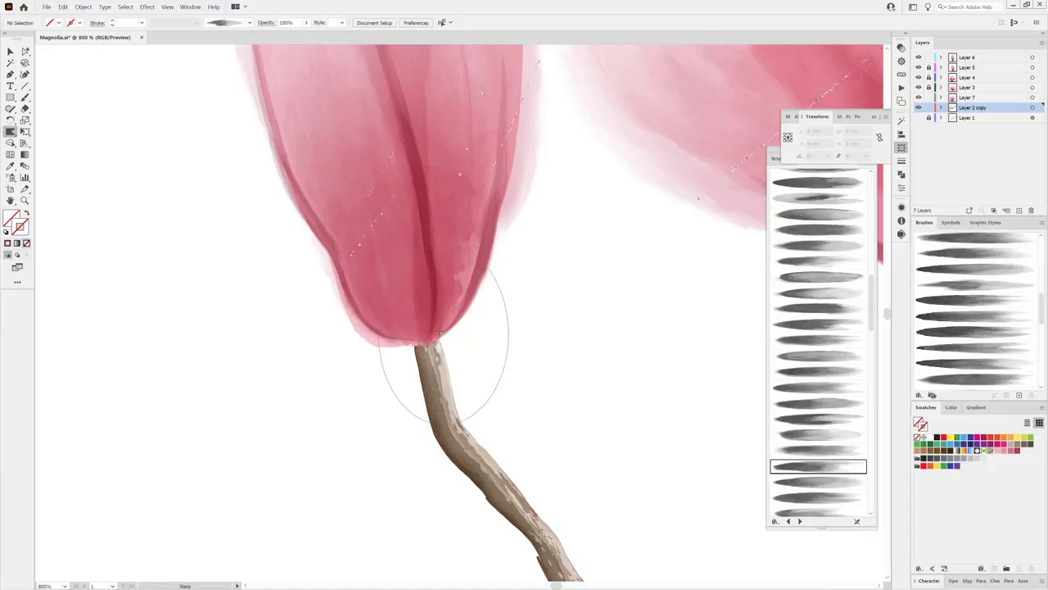
key(z)
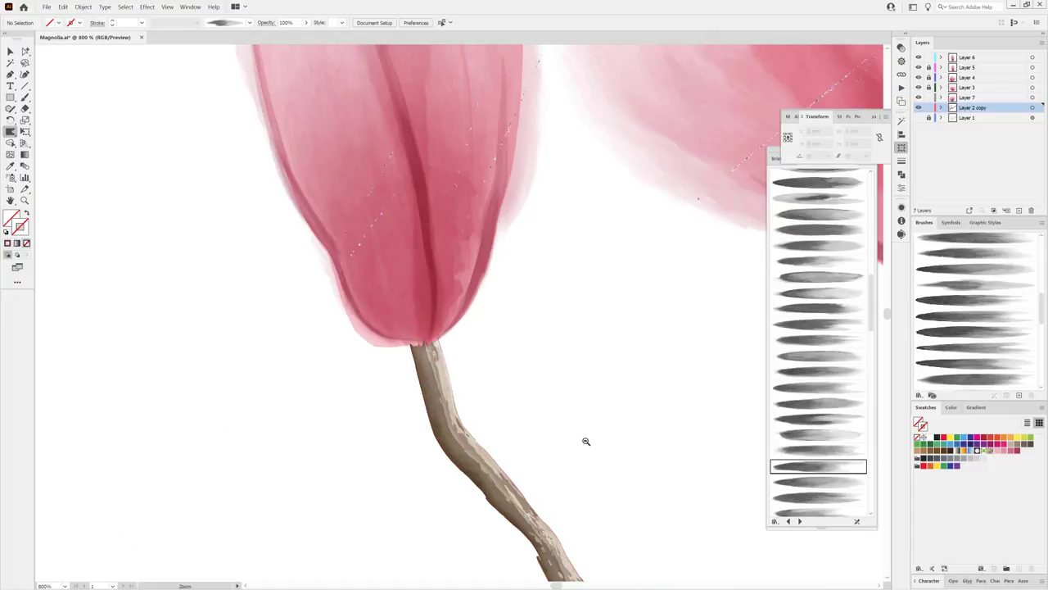
drag(585, 441, 540, 350)
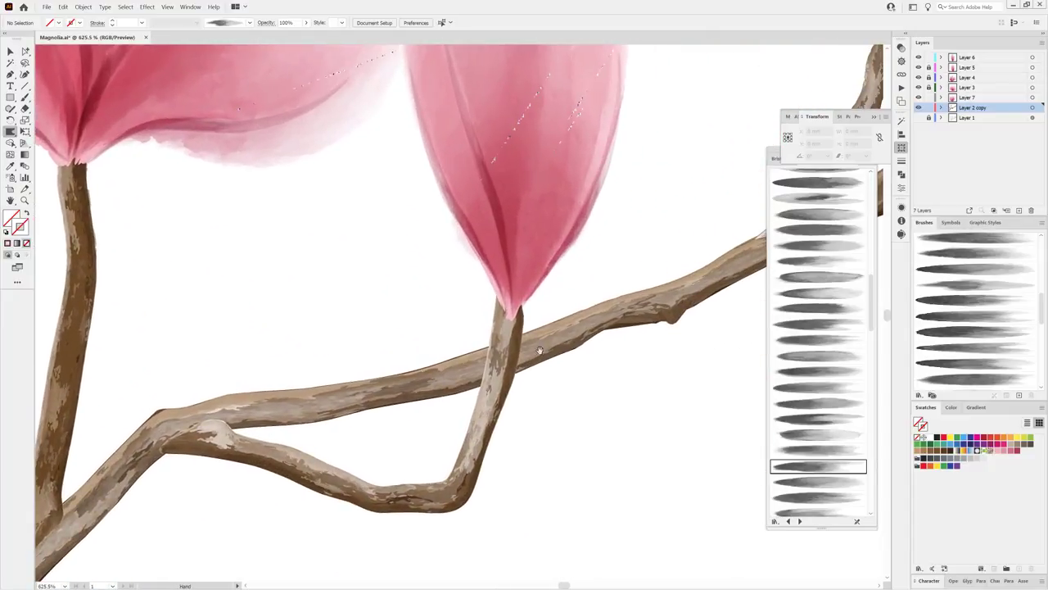
key(ctrl+equal)
Warp the stem below the bud up into its base, then lock Layer 2 copy.
key(v)
click(370, 448)
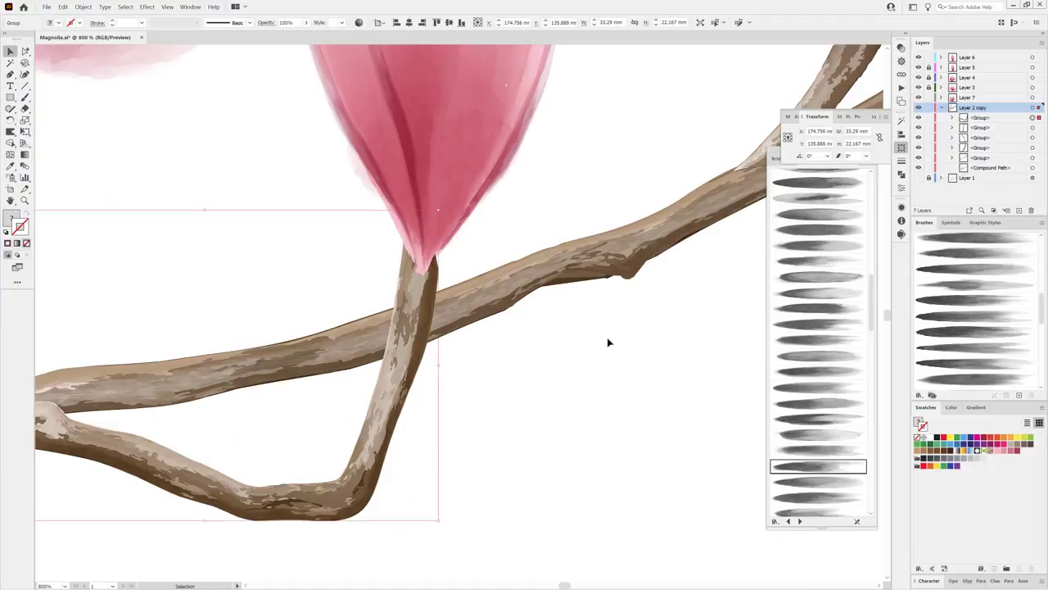
click(1033, 168)
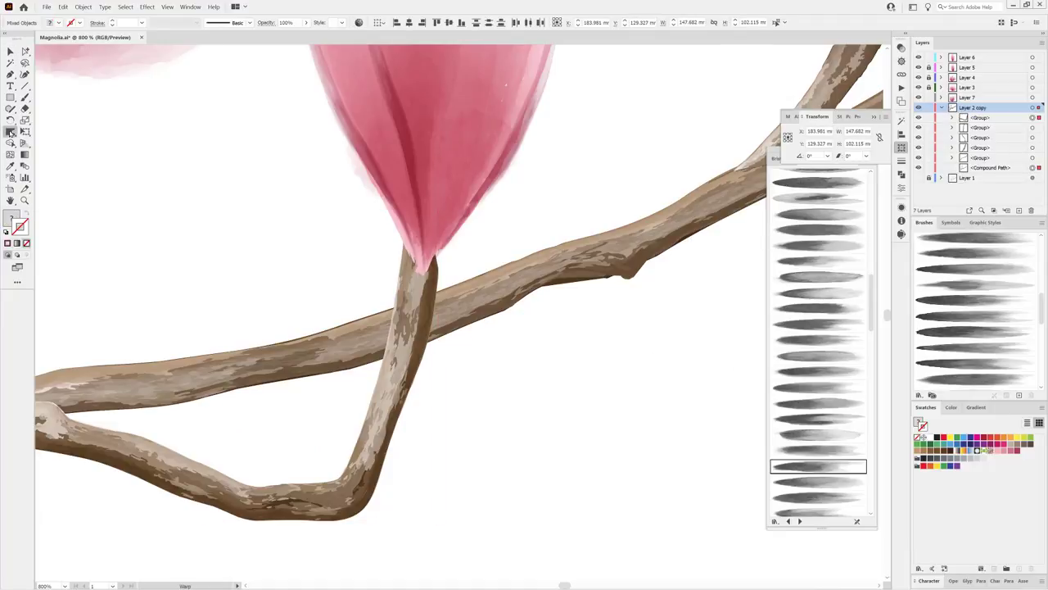
drag(433, 222, 480, 234)
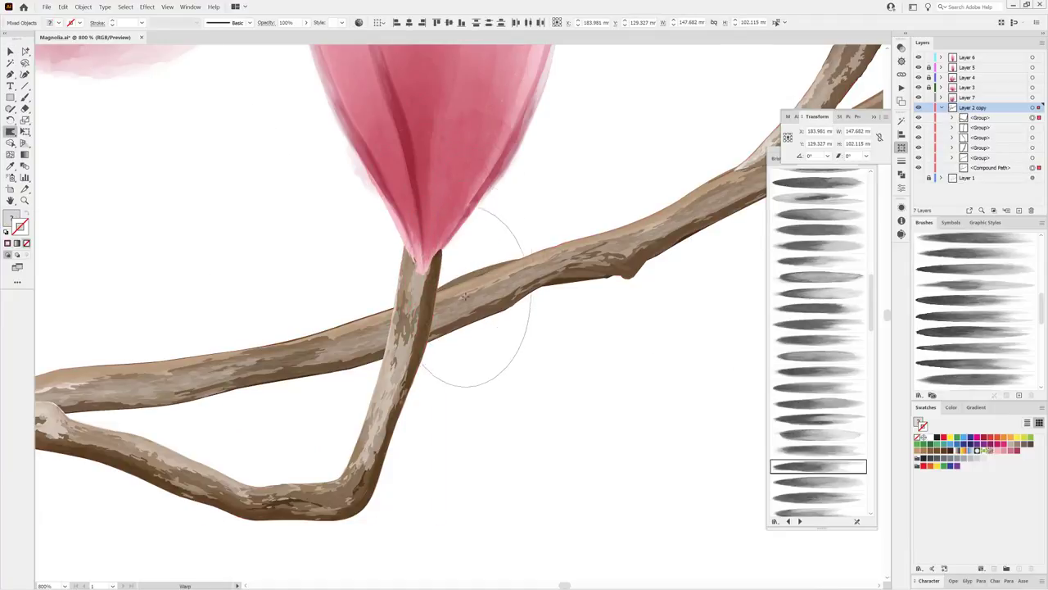
drag(464, 296, 449, 316)
drag(416, 210, 435, 195)
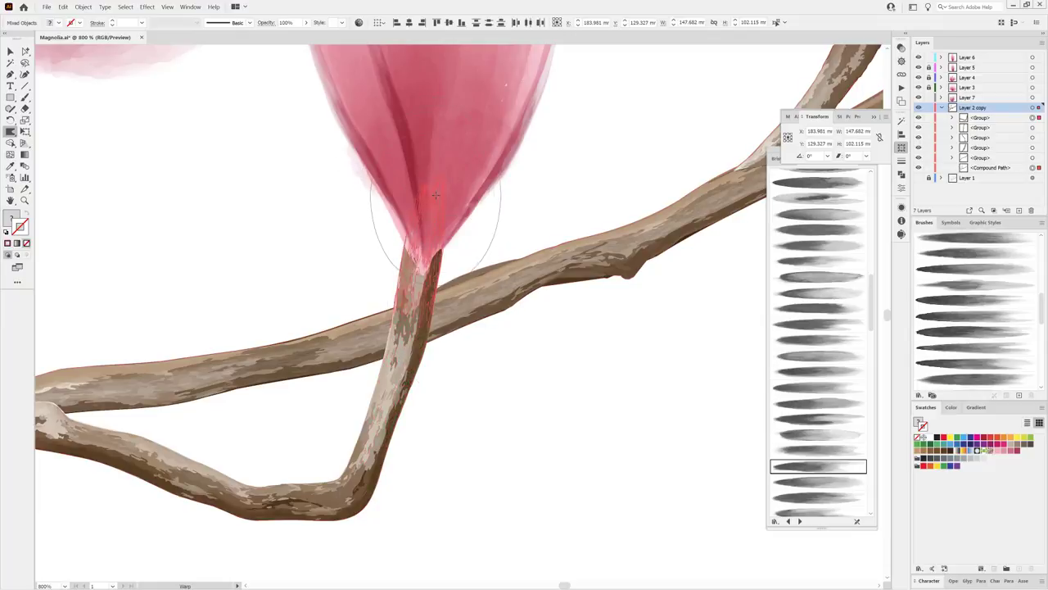
click(928, 107)
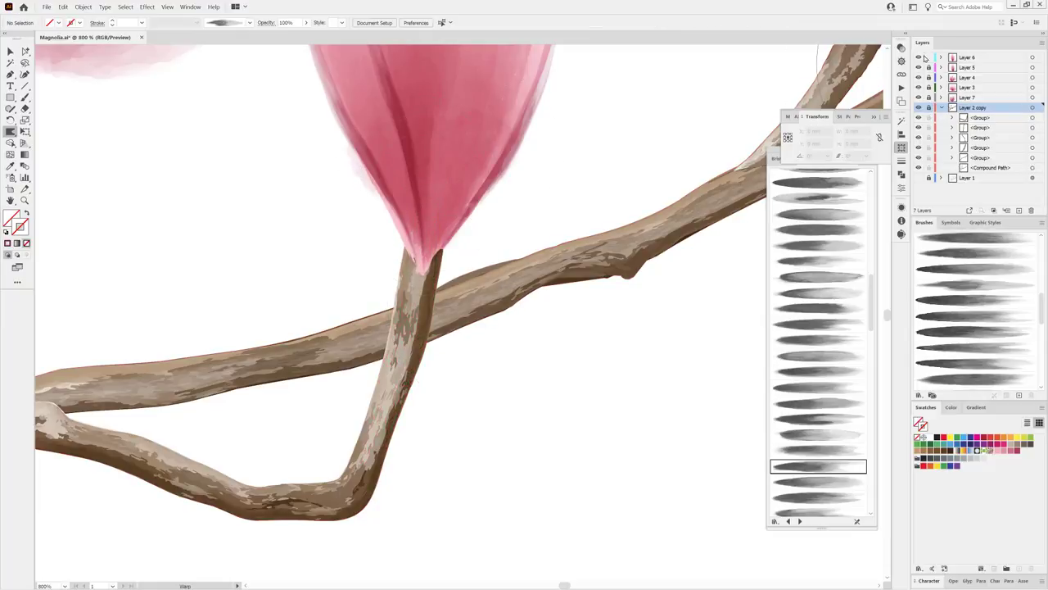
Expand the Layer 6 bud's appearance and warp its pointed tip into a rounded base.
click(1032, 57)
click(83, 7)
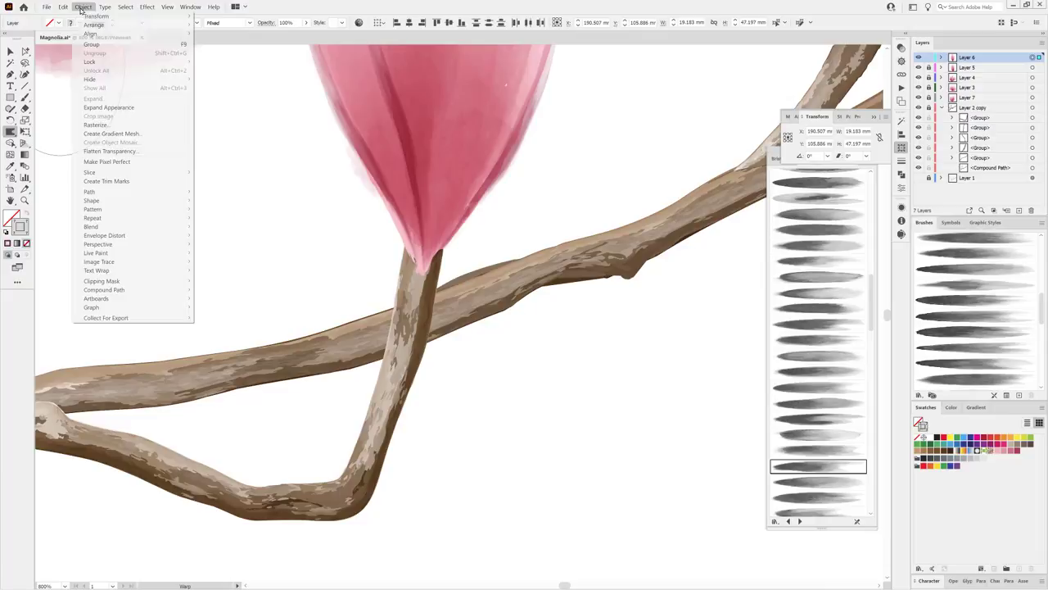
click(99, 107)
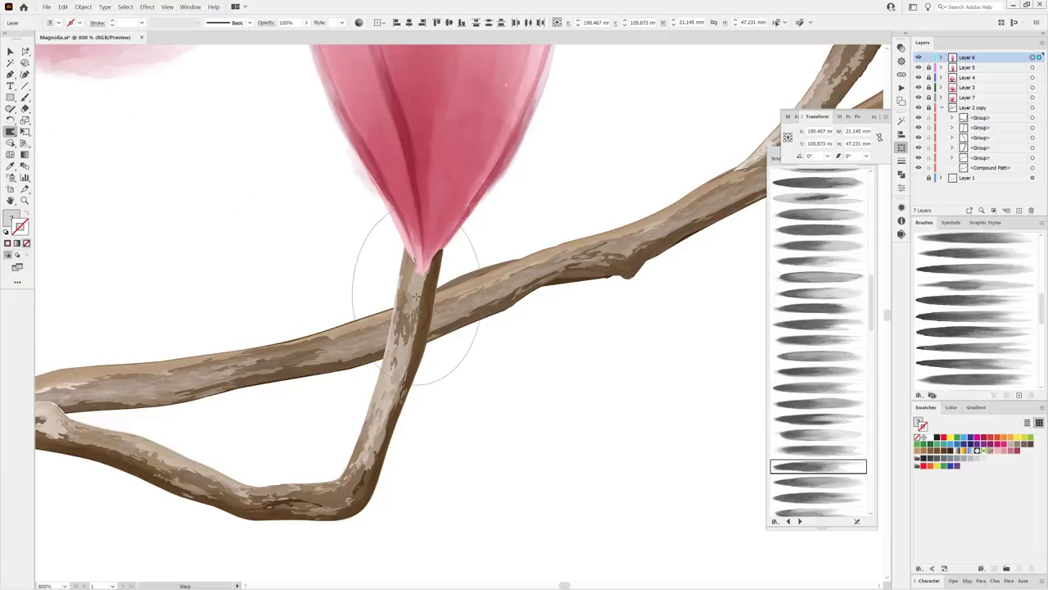
mouse_move(423, 260)
mouse_down()
mouse_move(446, 215)
mouse_move(480, 215)
mouse_up()
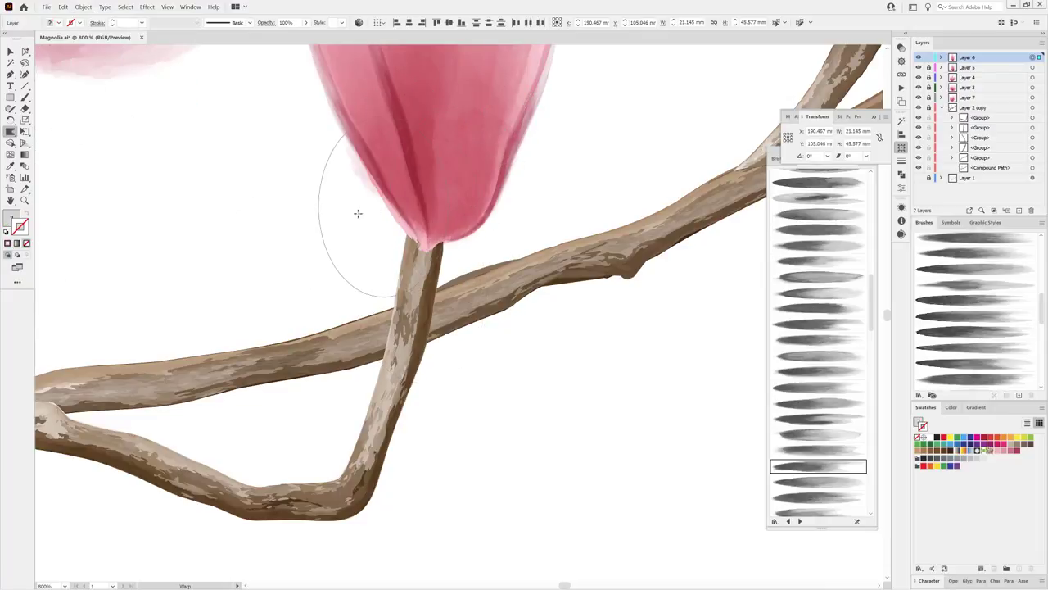
mouse_move(373, 212)
mouse_down()
mouse_move(397, 244)
mouse_move(377, 215)
mouse_up()
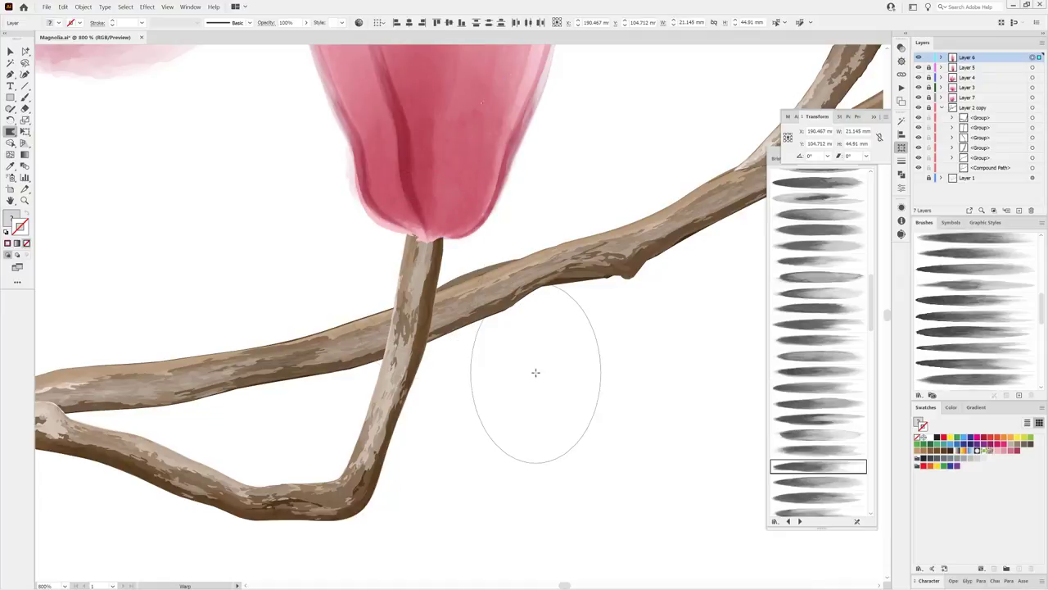
Fit the whole magnolia drawing in view and add a new empty Layer 8.
key(ctrl+0)
key(ctrl+shift+a)
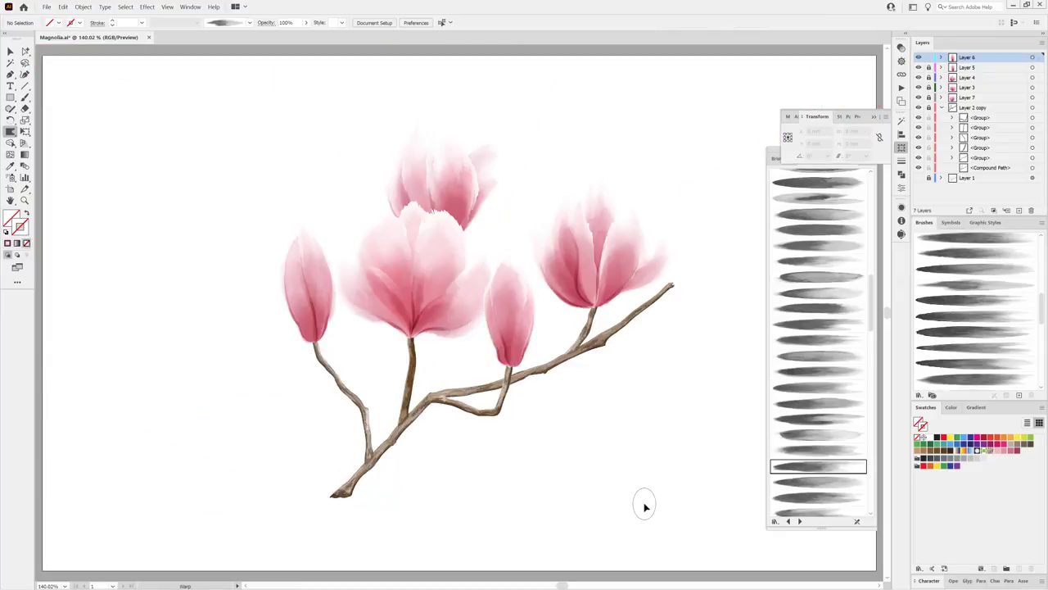
click(942, 107)
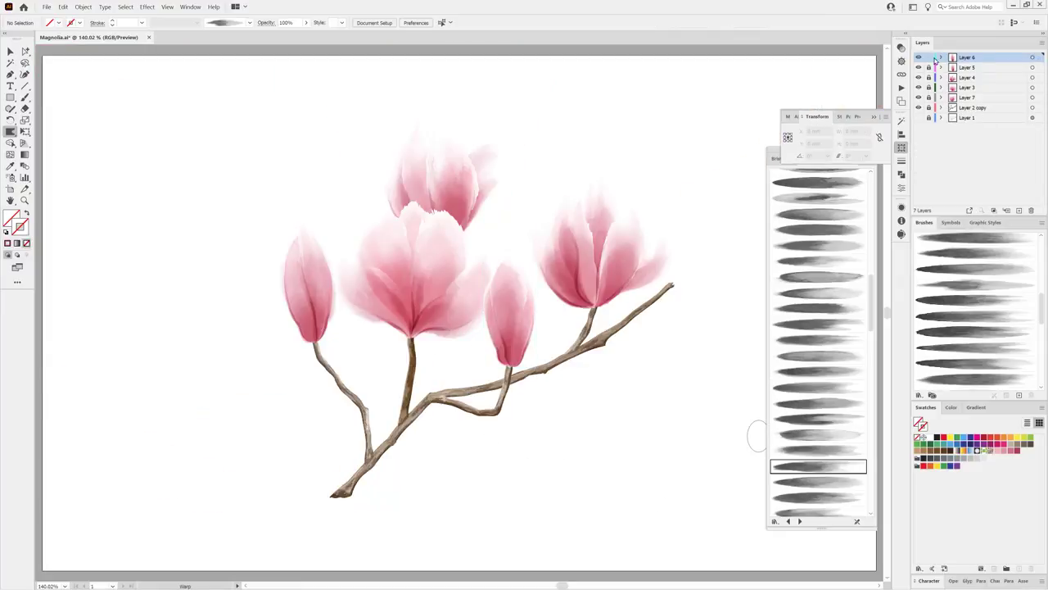
click(1020, 210)
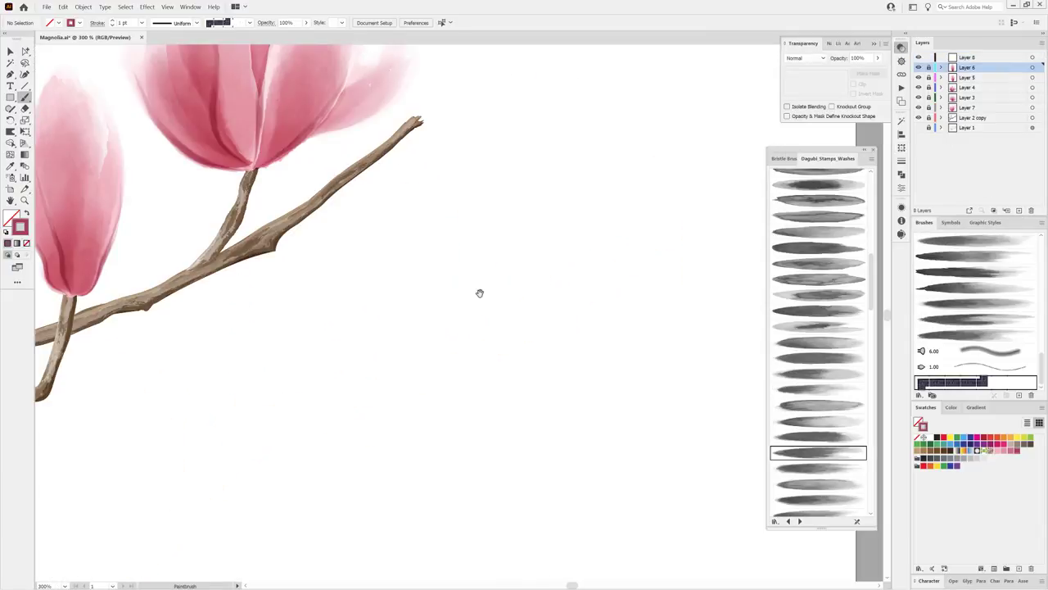
On Layer 8, pick a dark green (G 68) and set the wash brush weight to 0.25 pt.
click(970, 58)
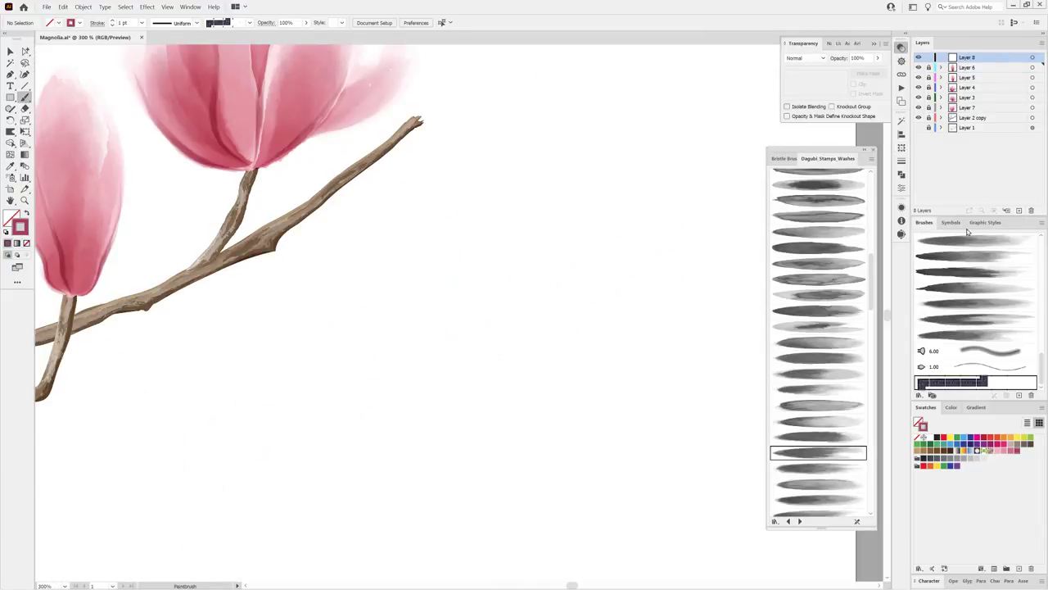
click(930, 443)
drag(964, 441, 957, 441)
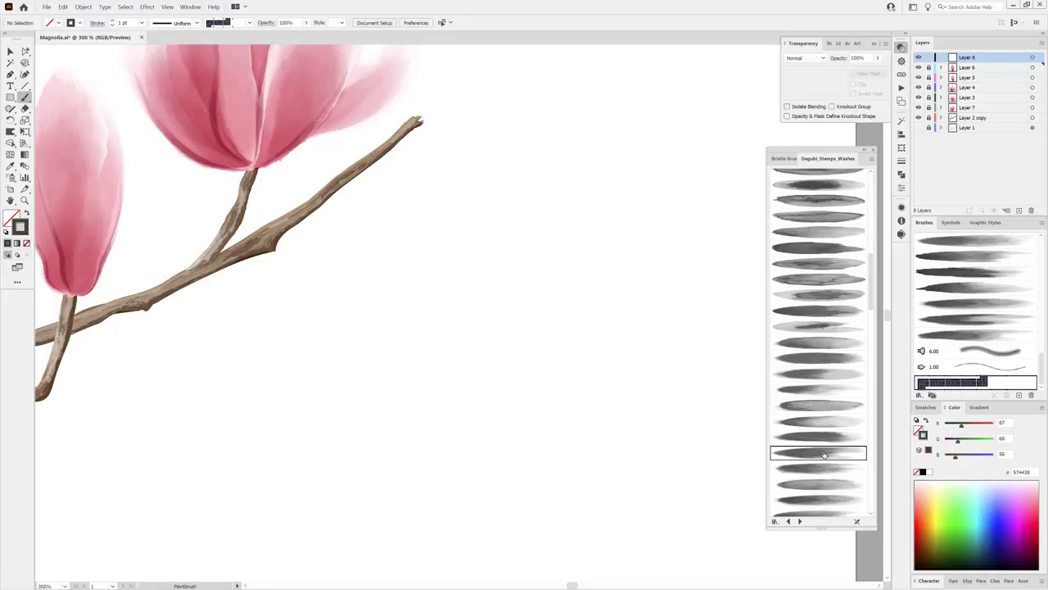
scroll(820, 229, up, 3)
click(819, 195)
drag(538, 432, 537, 309)
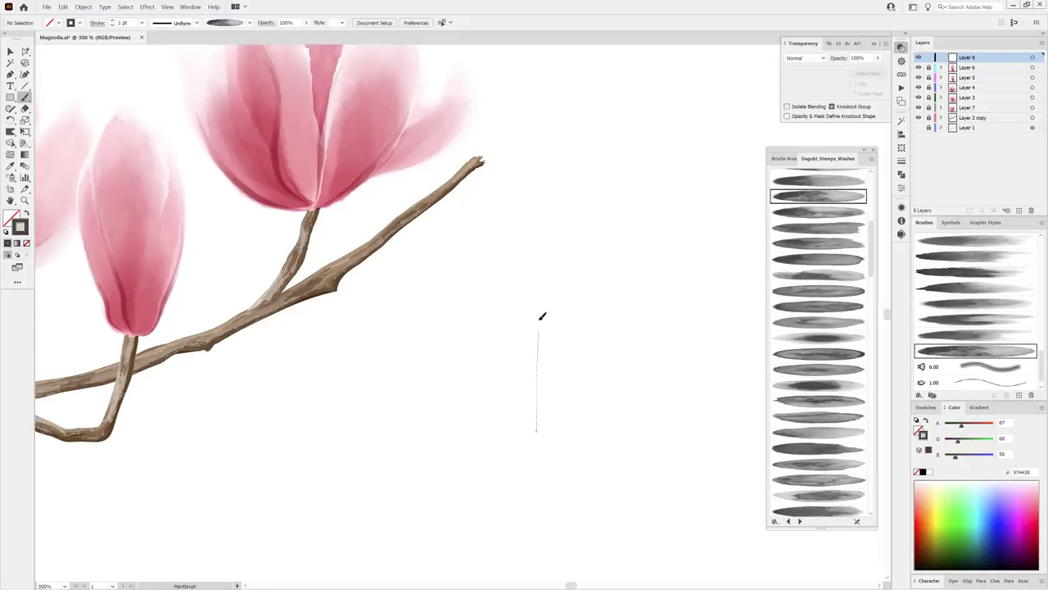
click(140, 22)
click(150, 38)
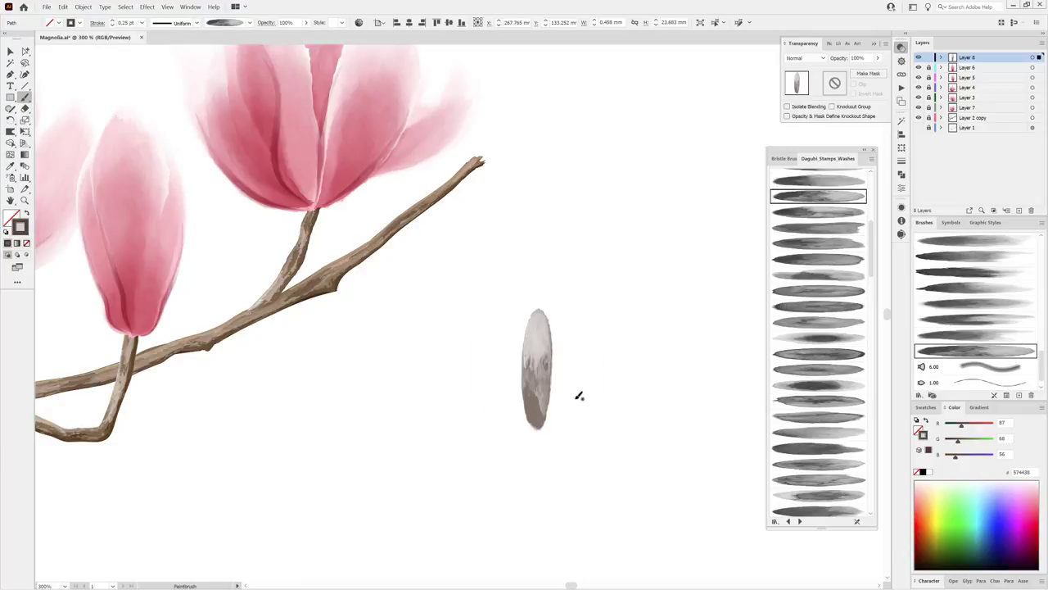
key(Delete)
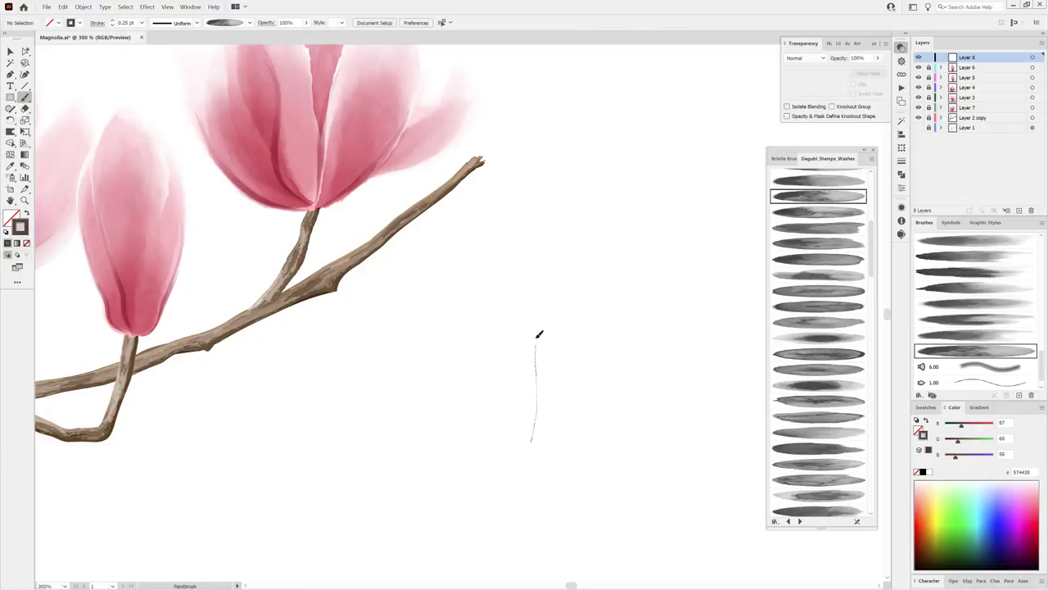
Paint four wash shapes in a row using different Dagubi wash brushes.
drag(539, 334, 539, 333)
ctrl+click(626, 453)
scroll(832, 384, down, 3)
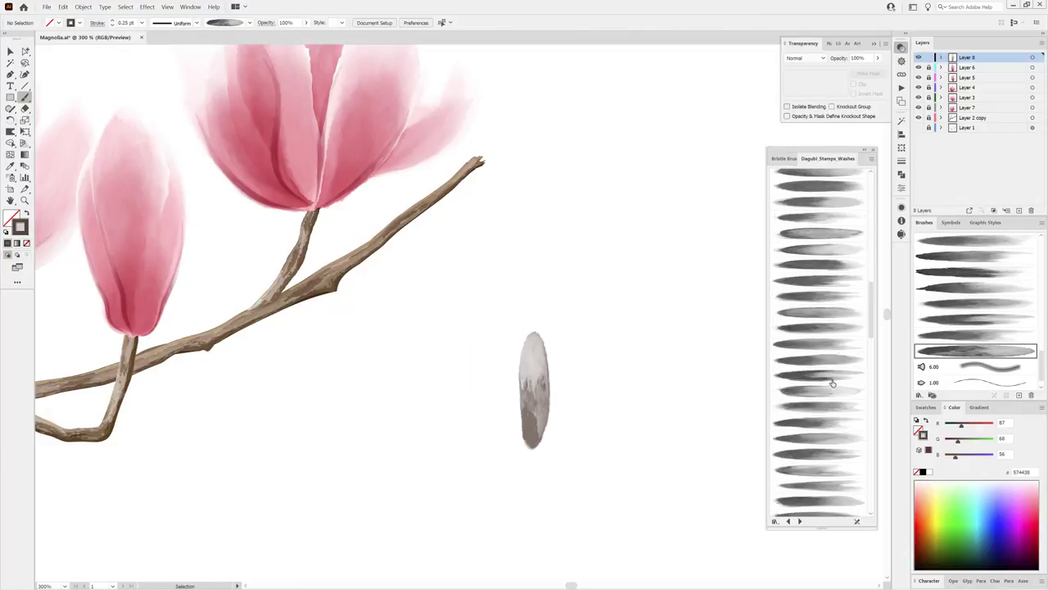
scroll(819, 344, up, 3)
click(835, 274)
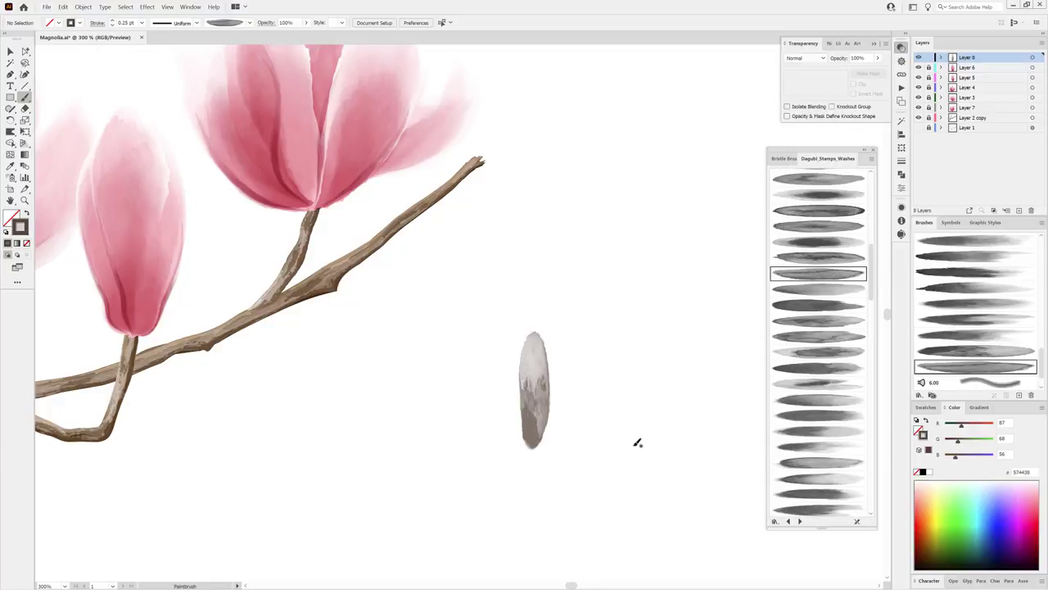
drag(637, 332, 637, 331)
click(807, 322)
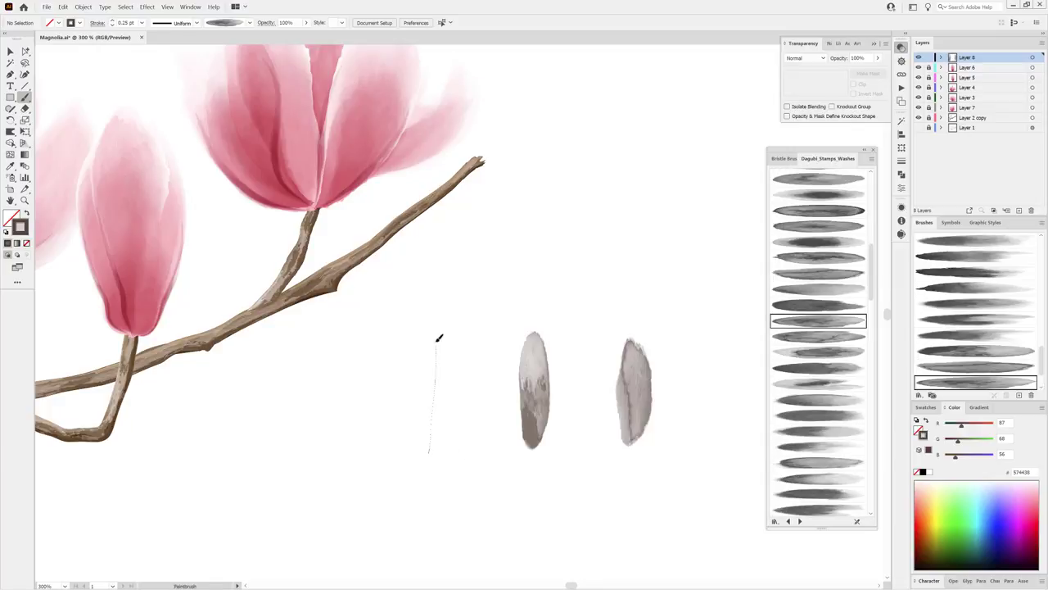
drag(439, 337, 441, 378)
click(817, 306)
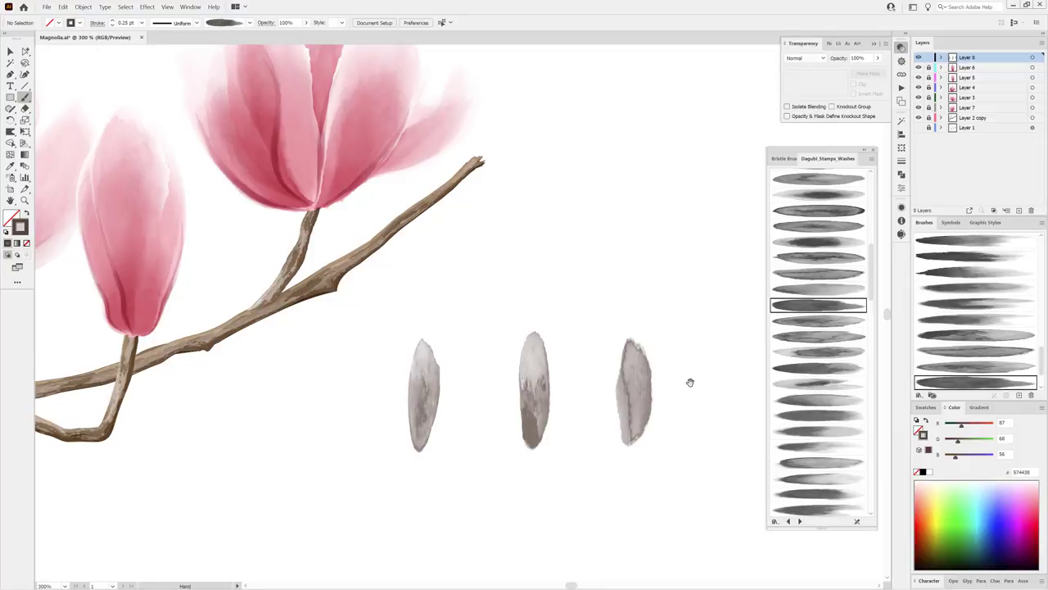
drag(690, 383, 577, 382)
drag(628, 326, 628, 326)
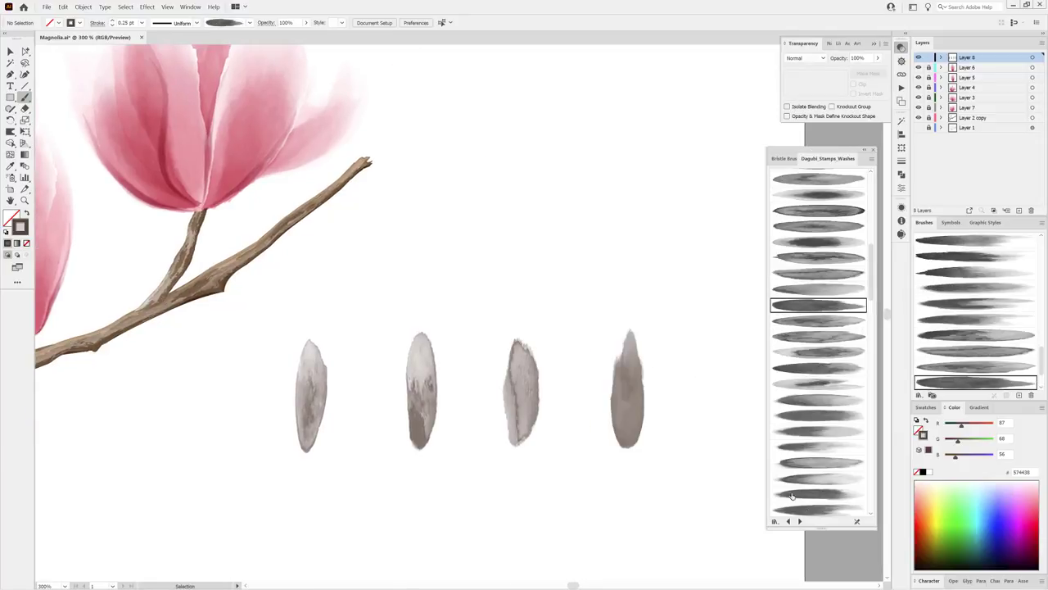
Darken the lower part of all four shapes with Multiply Dagubi_Stamps_Washes_Gradient brushes.
click(800, 520)
click(800, 520)
click(793, 384)
click(805, 58)
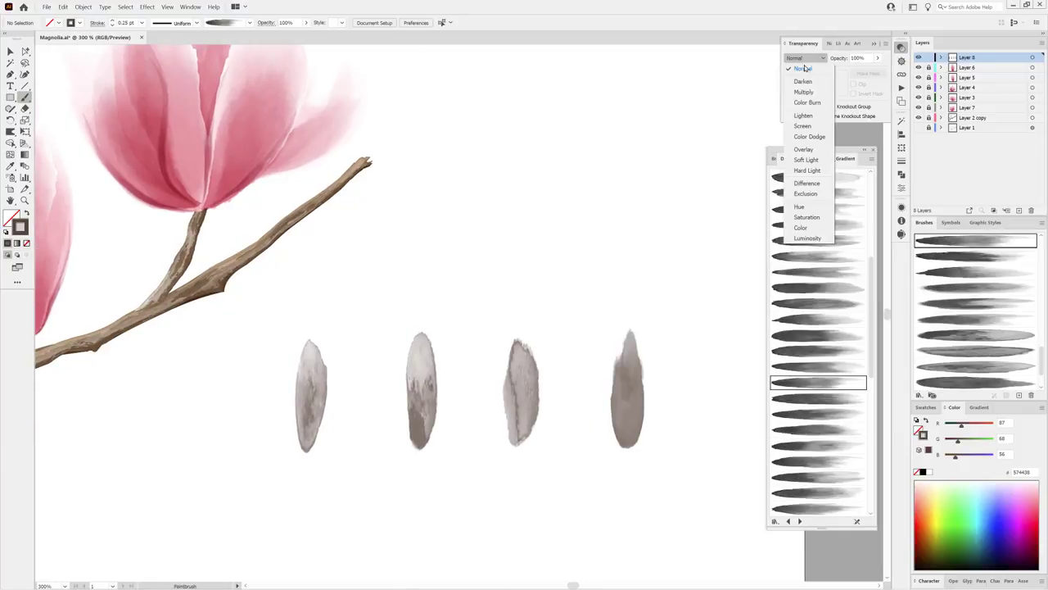
click(798, 89)
drag(629, 386, 628, 357)
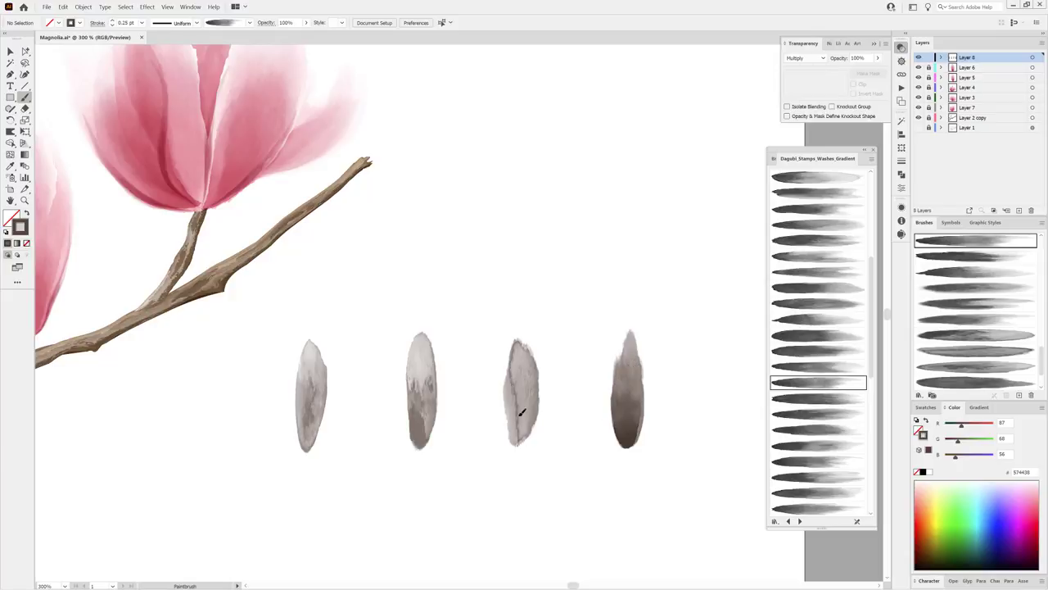
drag(521, 412, 525, 348)
click(819, 399)
drag(427, 345, 424, 338)
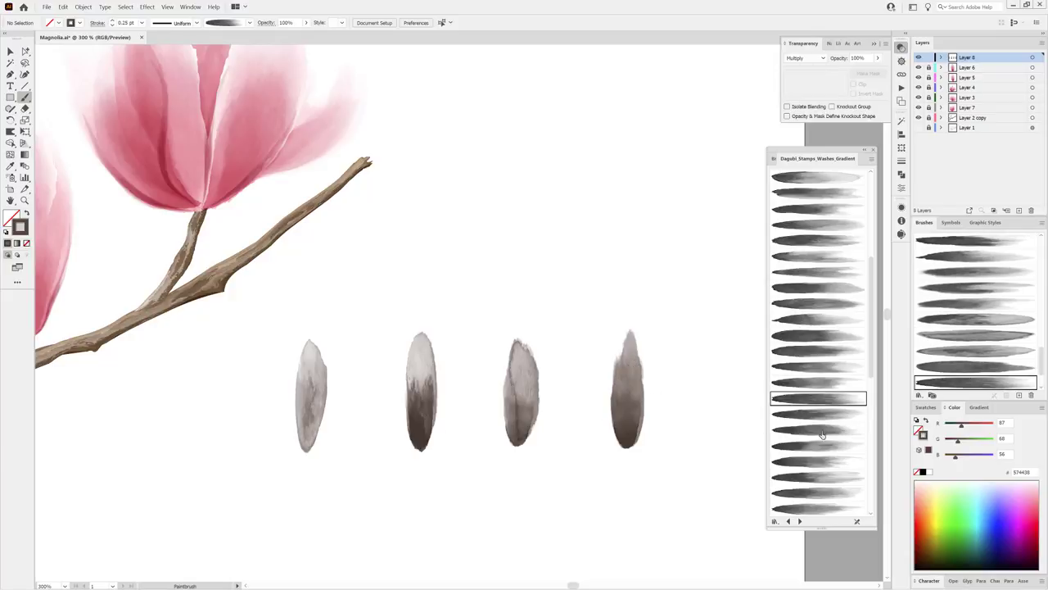
click(819, 430)
drag(312, 390, 315, 316)
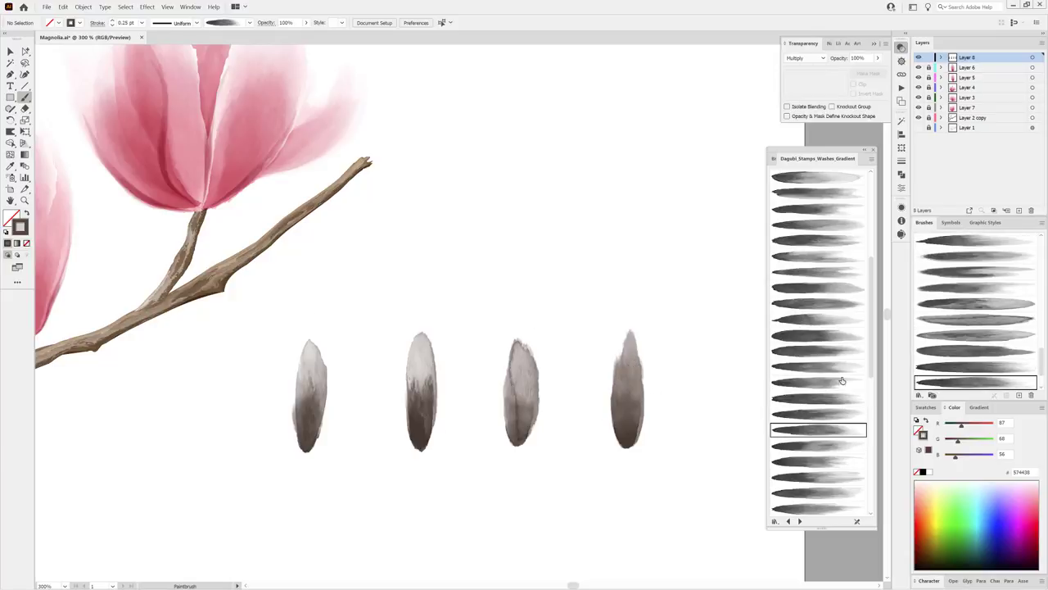
Paint a dark Dagubi_Stamps_Washes stroke down each of the four buds.
click(789, 521)
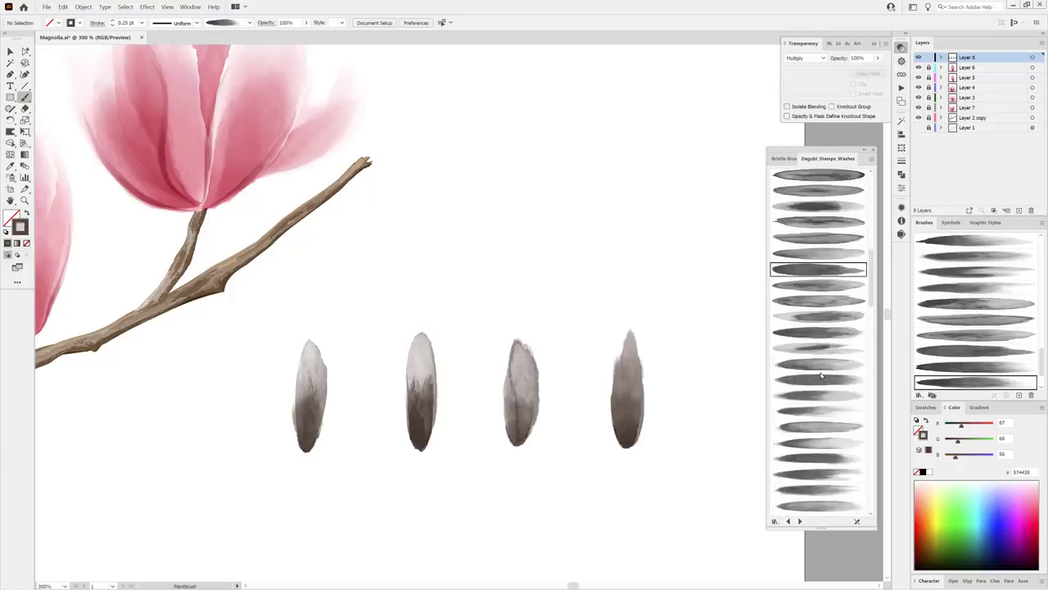
click(800, 521)
scroll(849, 330, down, 5)
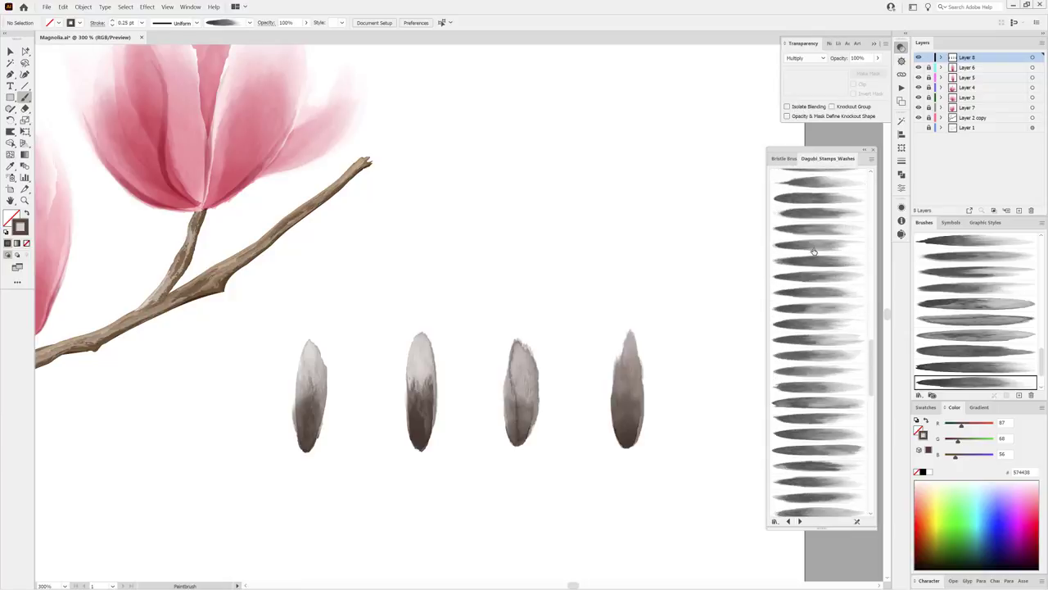
click(815, 307)
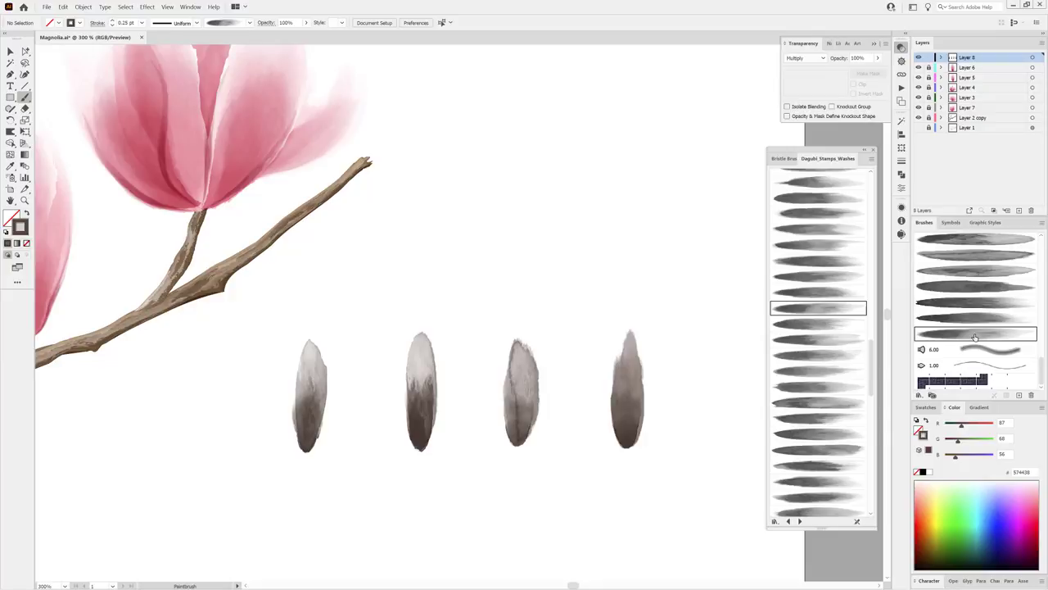
double_click(975, 337)
click(862, 413)
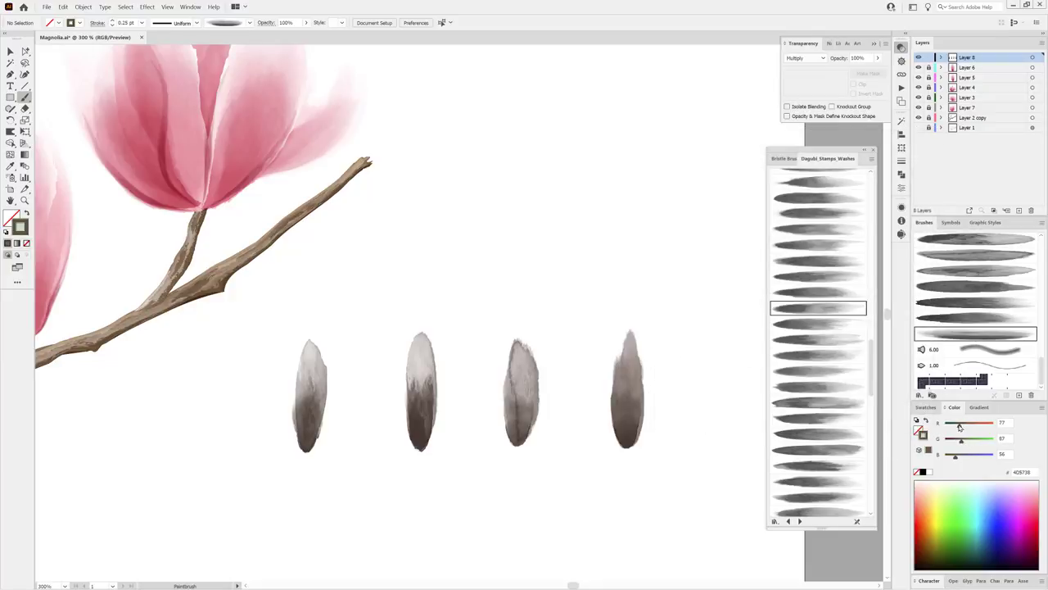
drag(632, 351, 629, 438)
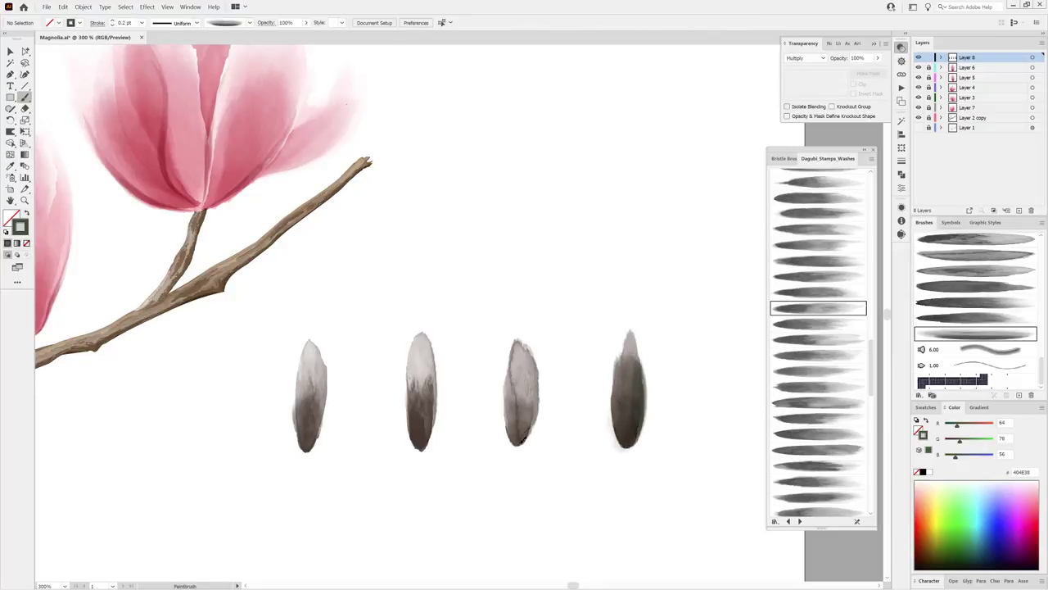
drag(527, 357, 529, 397)
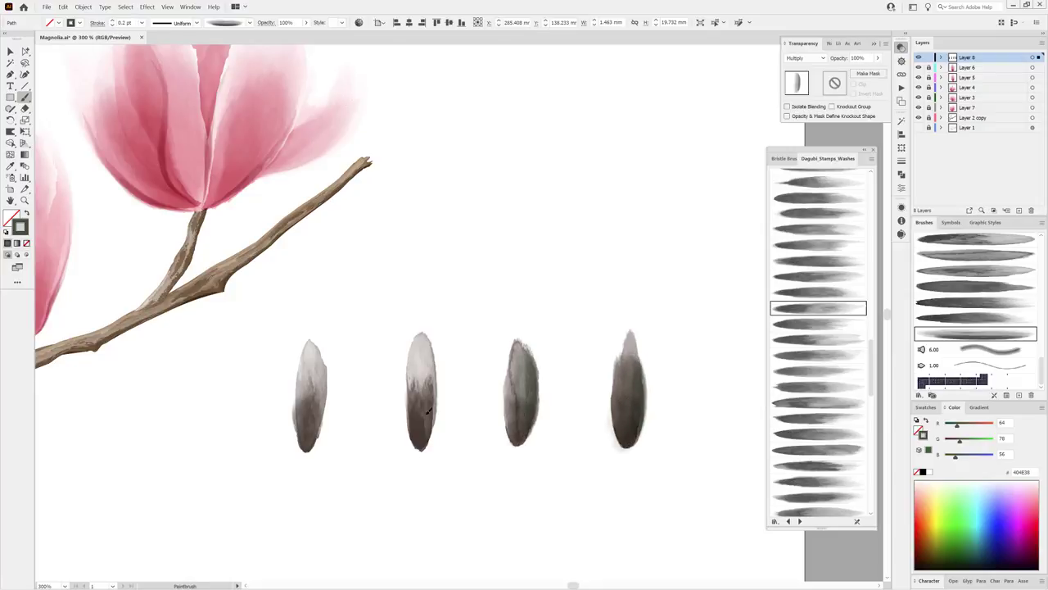
drag(423, 332, 424, 331)
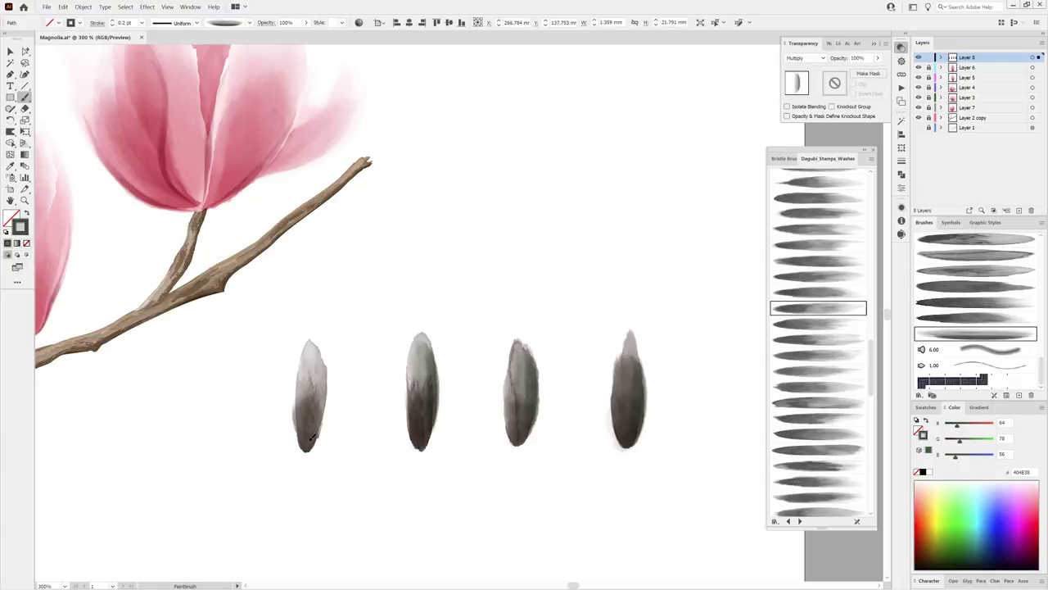
drag(311, 352, 312, 350)
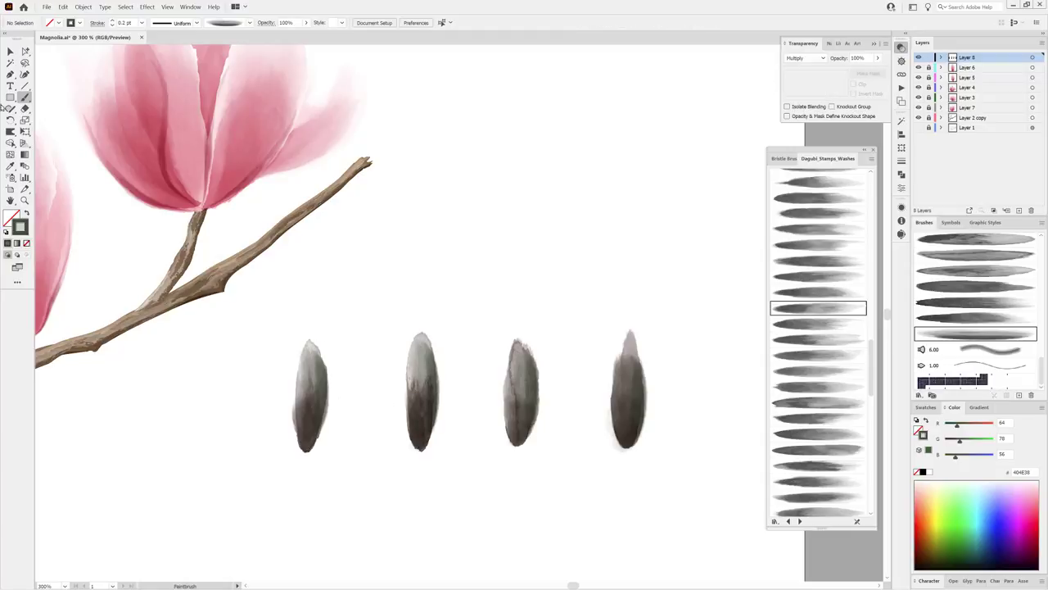
click(10, 63)
click(901, 121)
Select the bud strokes by stroke colour at tolerance 0 and lighten them to warm brown.
click(787, 147)
click(787, 131)
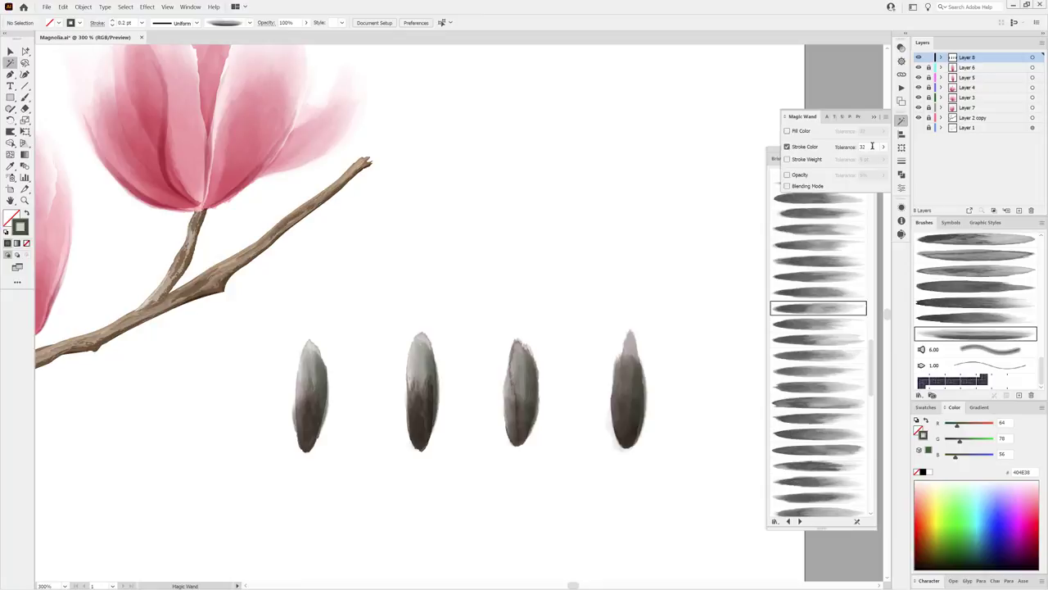
double_click(862, 147)
text(0)
click(629, 339)
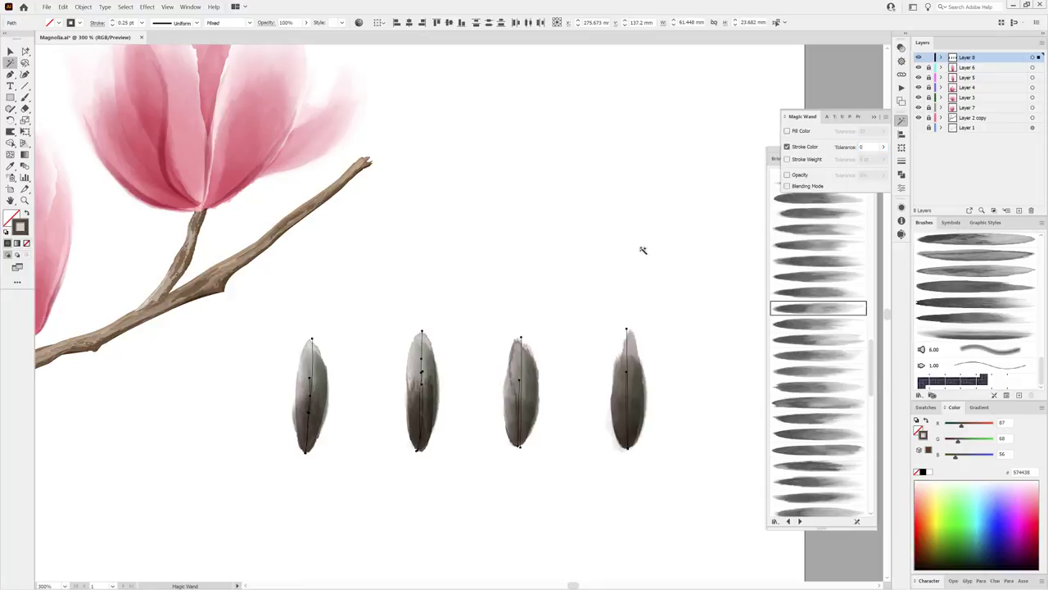
drag(962, 445, 972, 428)
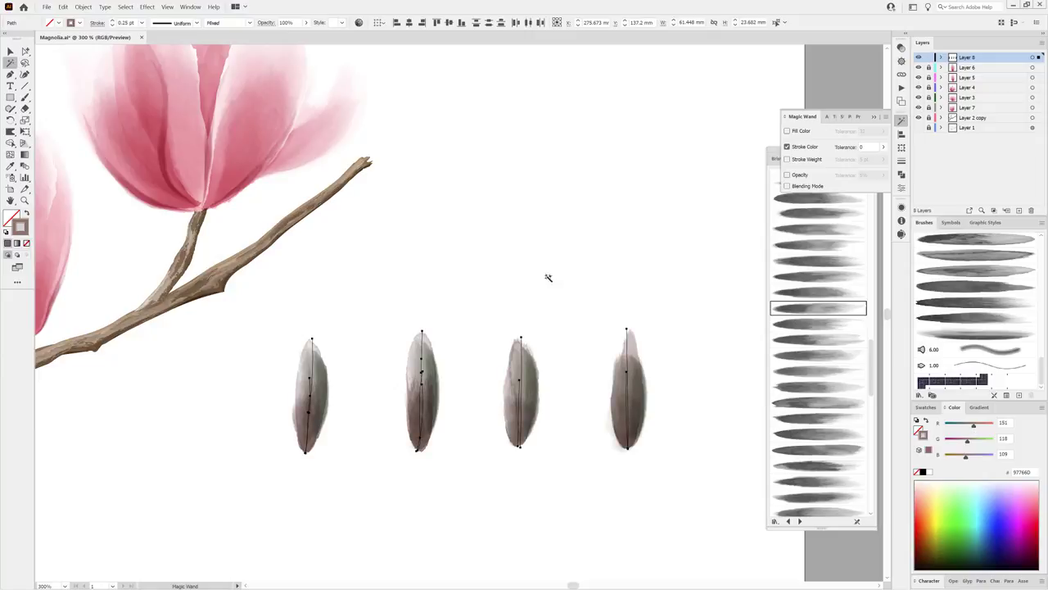
drag(969, 445, 972, 445)
click(691, 174)
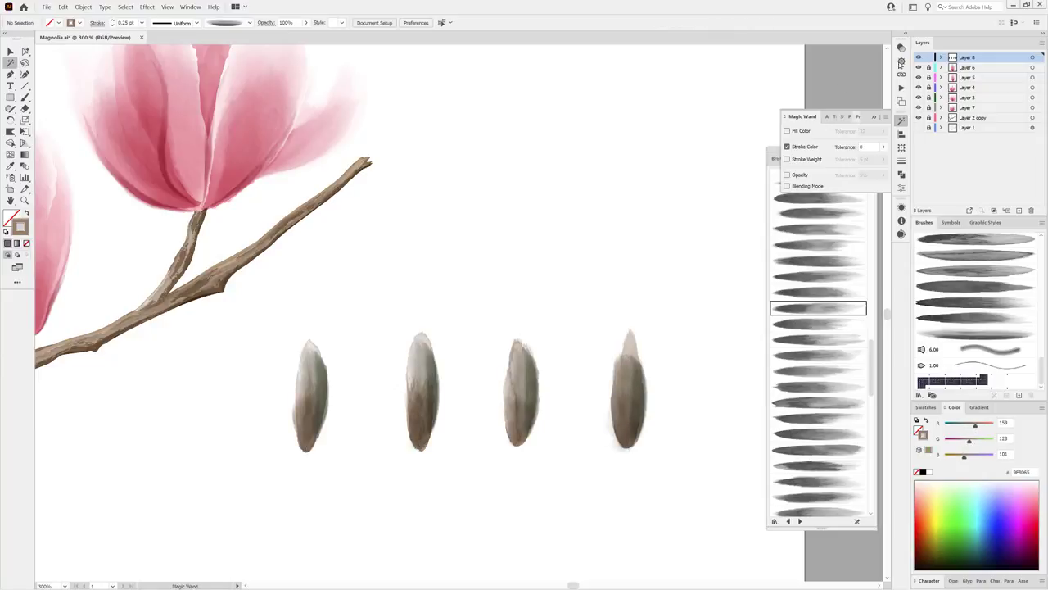
Paint a 0.2 pt wash stroke down the fourth bud.
click(901, 49)
click(25, 97)
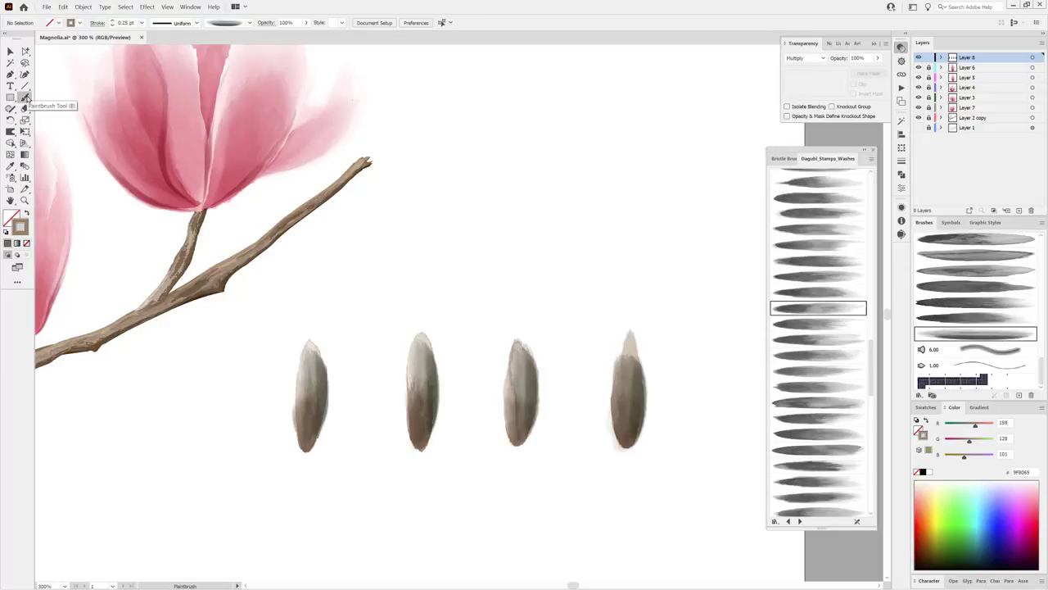
click(819, 355)
drag(629, 335, 624, 449)
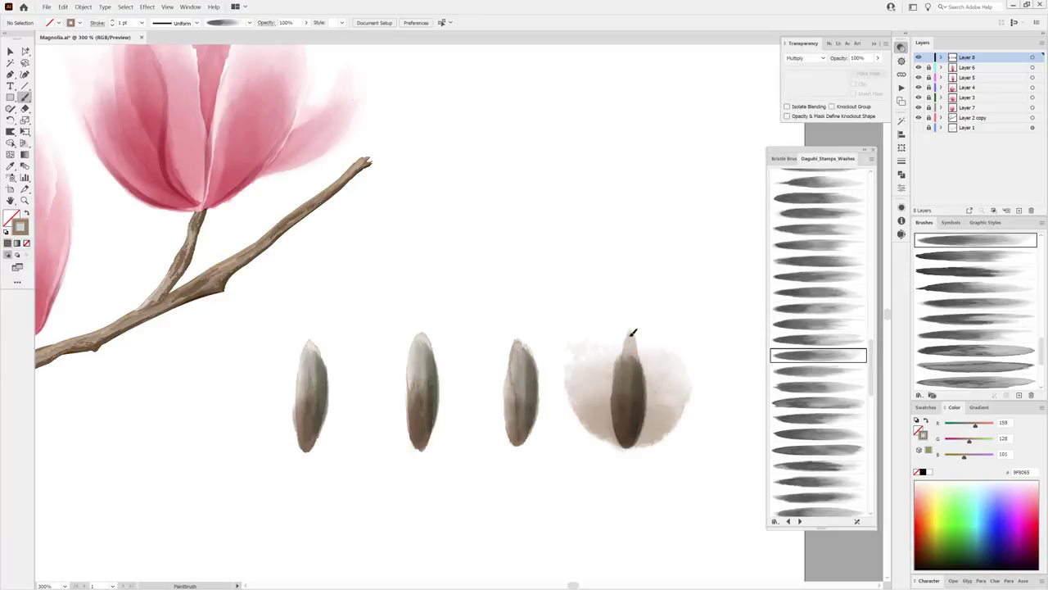
click(142, 22)
click(156, 33)
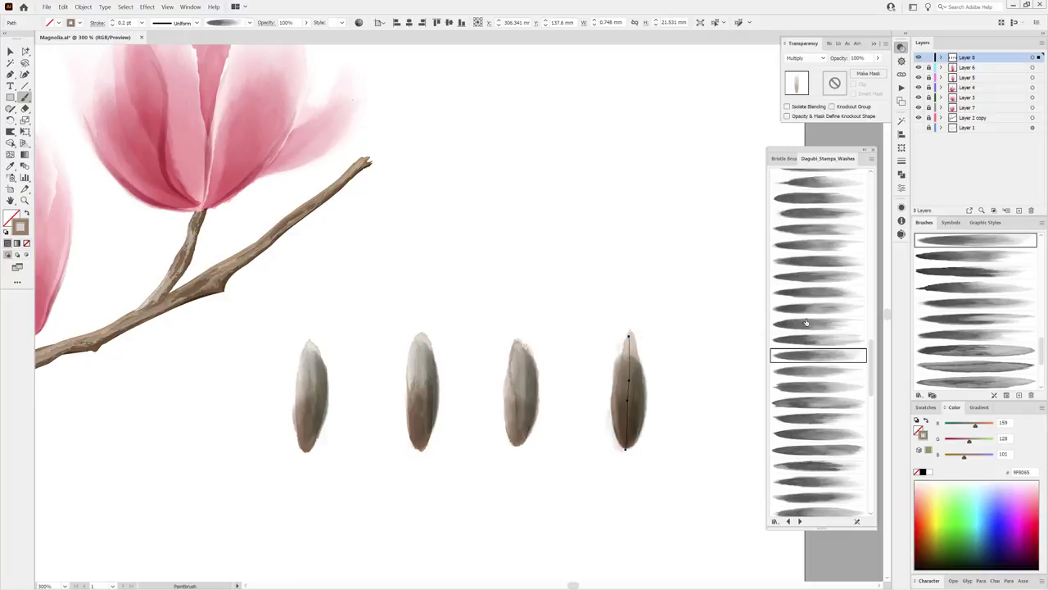
Paint gradient wash strokes down the third, second and first buds.
click(800, 520)
scroll(806, 424, up, 5)
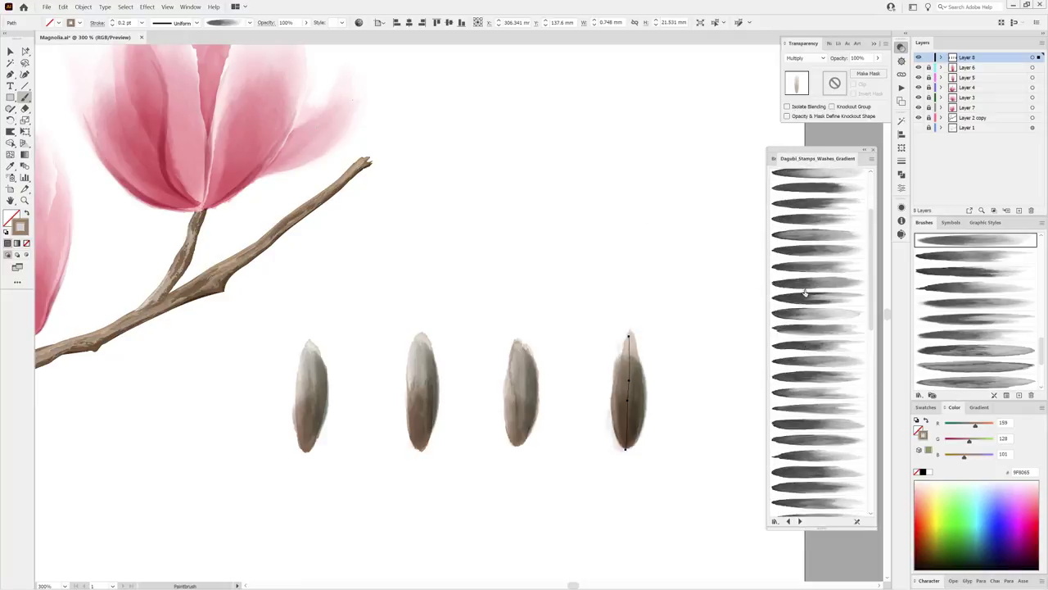
click(807, 202)
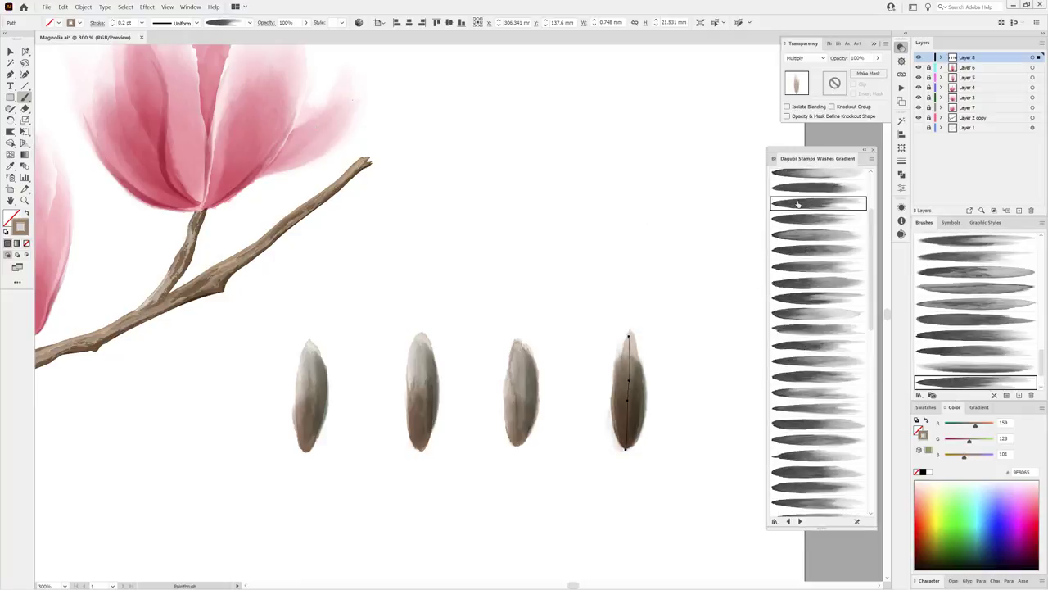
key(ctrl+shift+a)
drag(525, 354, 526, 342)
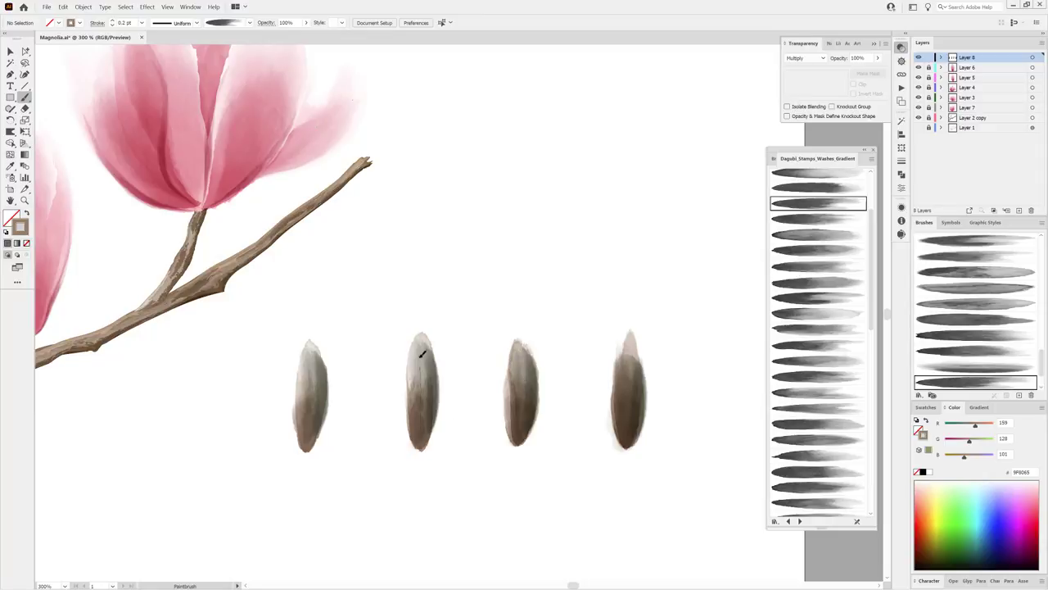
drag(423, 354, 421, 350)
drag(312, 347, 312, 344)
Select the four new bud wash paths in Layer 8 and tint them dark green.
click(941, 57)
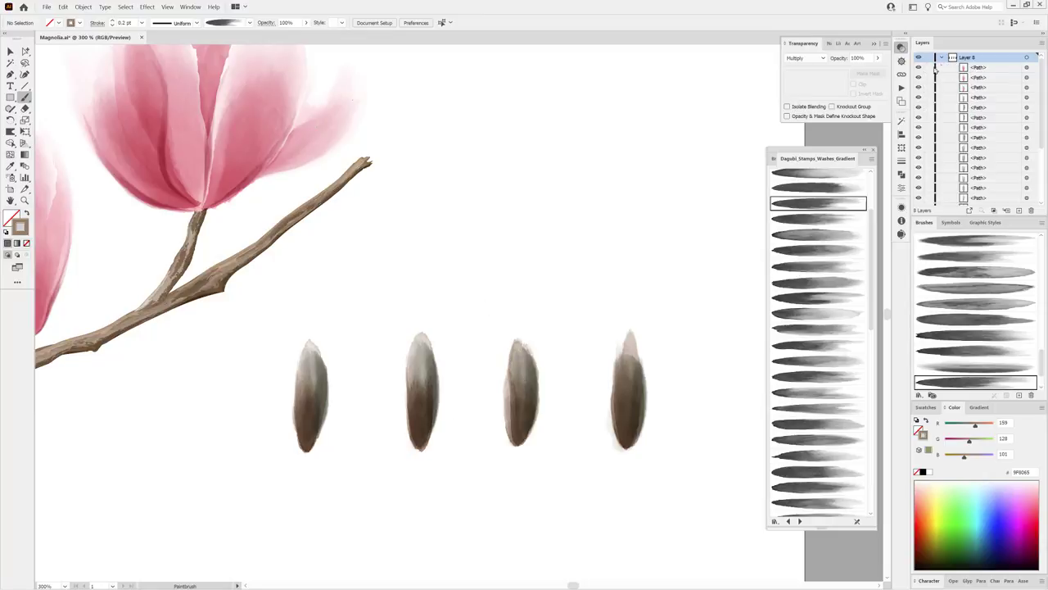
click(1027, 107)
shift+click(1027, 117)
shift+click(1027, 127)
shift+click(1027, 136)
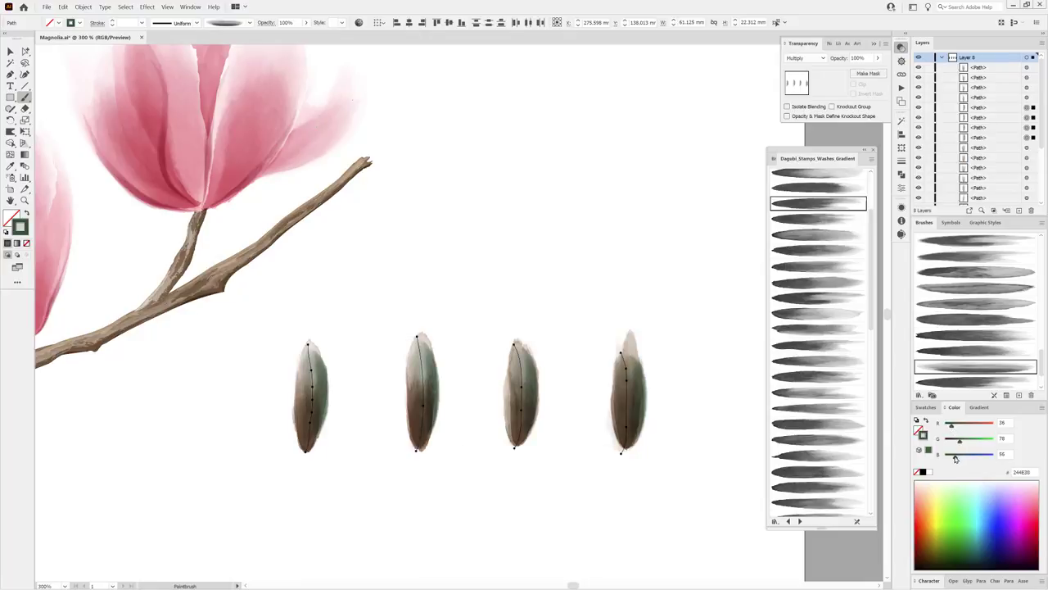
key(ctrl+shift+a)
Move the rightmost bud onto the branch tip and tilt it to follow the stem.
click(26, 52)
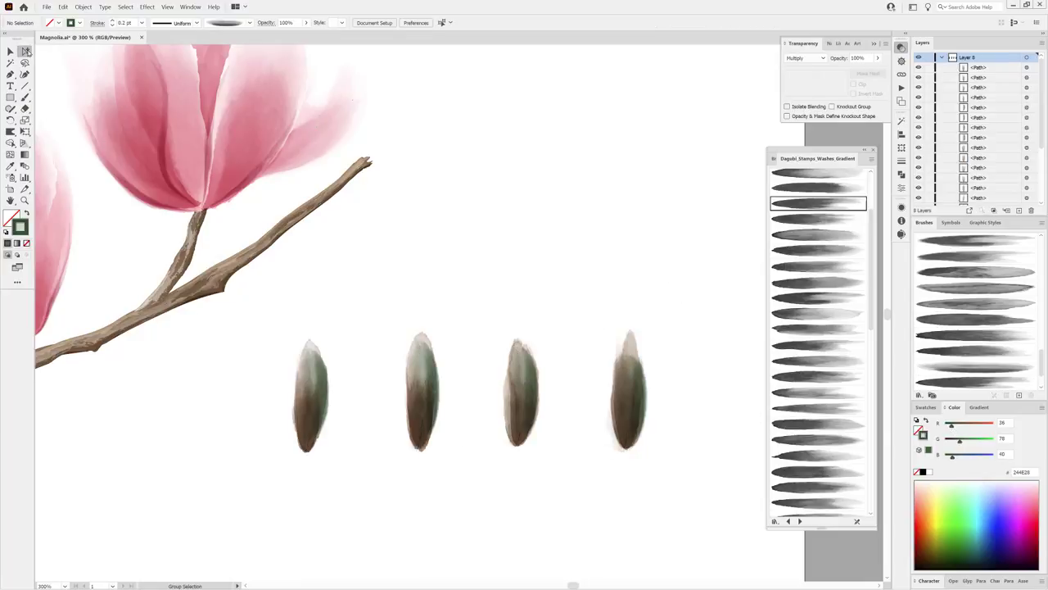
mouse_move(587, 279)
mouse_down()
mouse_move(646, 438)
mouse_move(372, 135)
mouse_up()
scroll(521, 270, down, 2)
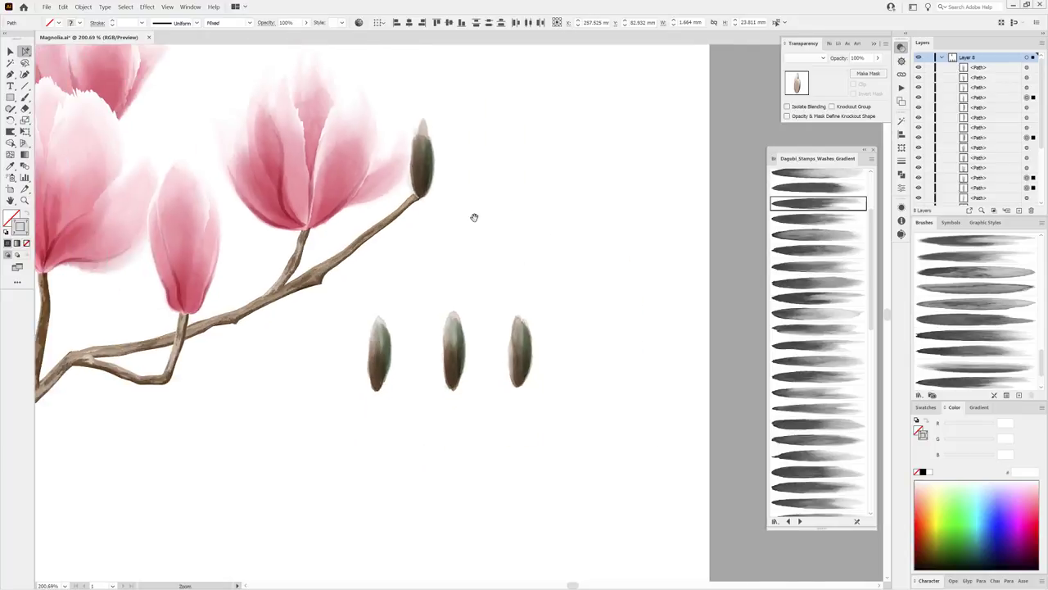
drag(474, 217, 580, 339)
key(e)
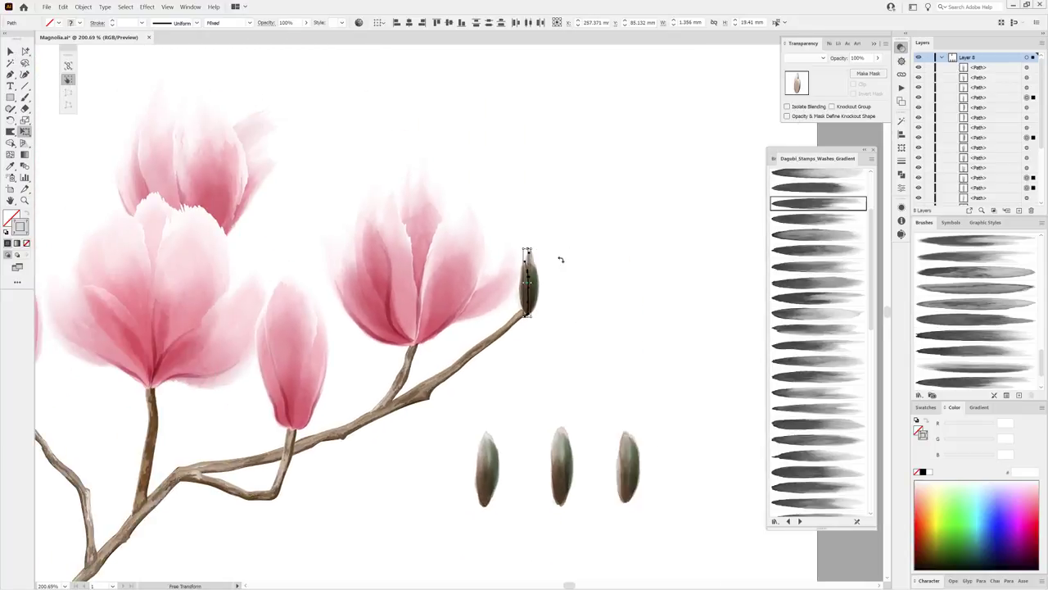
mouse_move(561, 259)
mouse_down()
mouse_move(573, 267)
mouse_move(556, 267)
mouse_up()
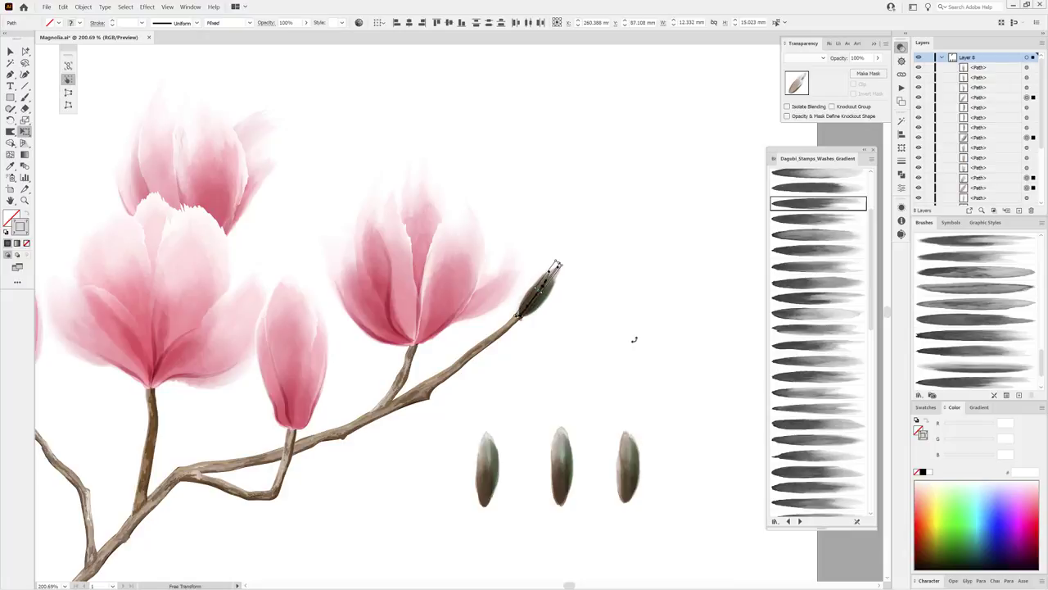
Place the remaining buds by the small flower, on the left twig and on the right branch.
click(459, 423)
mouse_move(484, 444)
mouse_down()
mouse_move(347, 366)
mouse_move(354, 386)
mouse_up()
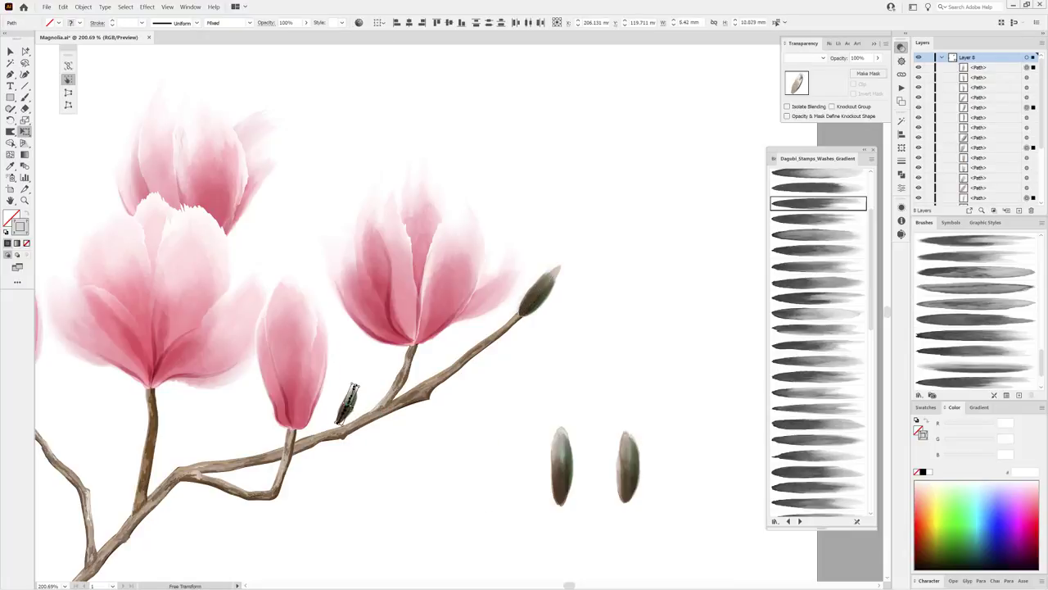
ctrl+click(468, 480)
drag(467, 479, 552, 391)
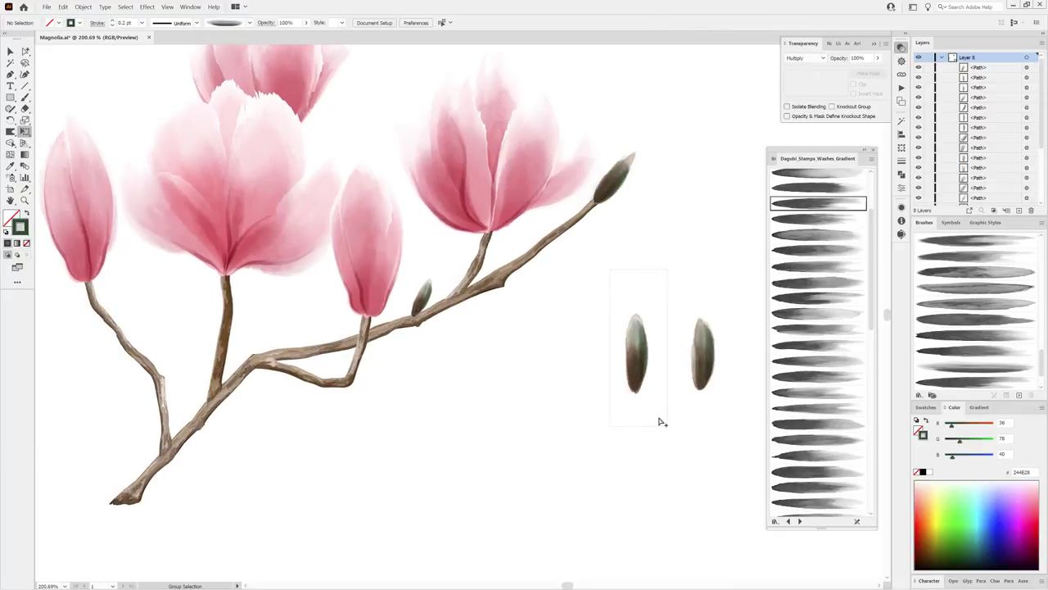
mouse_move(636, 321)
mouse_down()
mouse_move(151, 291)
mouse_move(149, 319)
mouse_up()
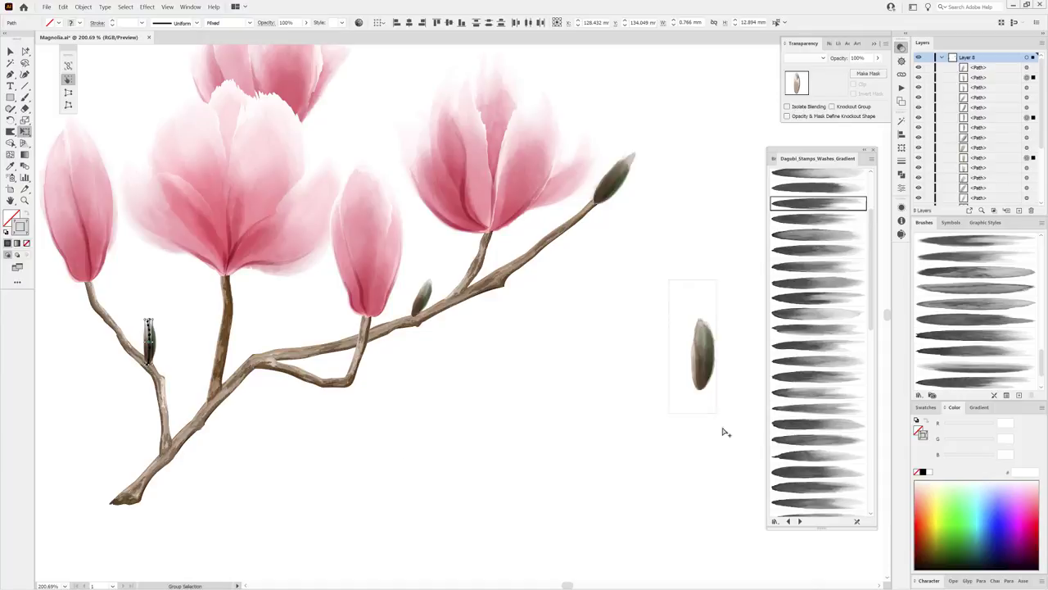
mouse_move(704, 370)
mouse_down()
mouse_move(170, 464)
mouse_move(196, 463)
mouse_move(550, 262)
mouse_move(528, 288)
mouse_up()
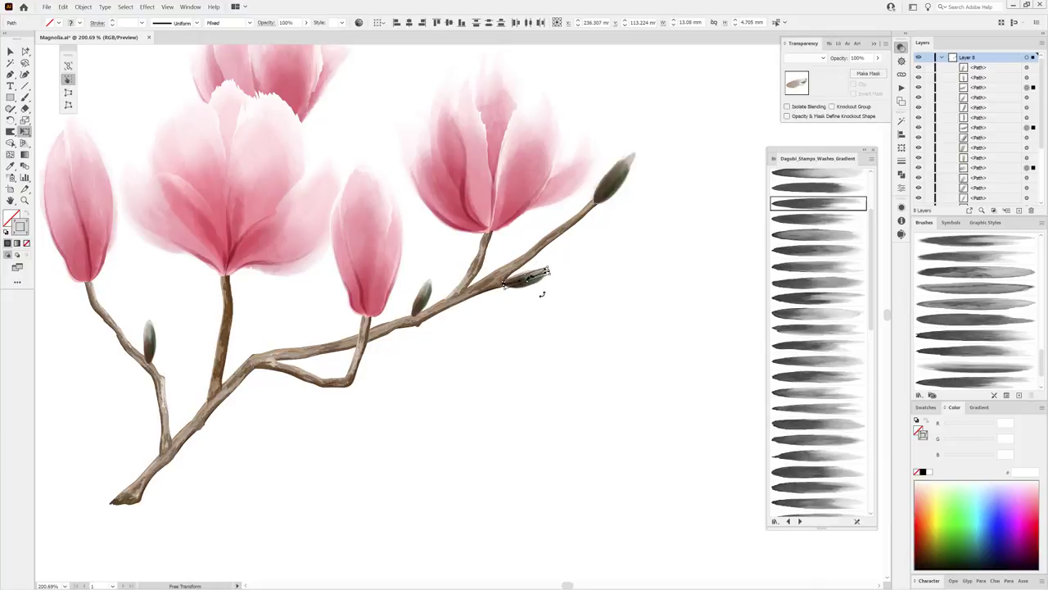
click(586, 393)
scroll(556, 445, down, 2)
scroll(525, 444, down, 4)
Add a new layer for the leaves and choose a gradient wash brush.
scroll(540, 440, up, 2)
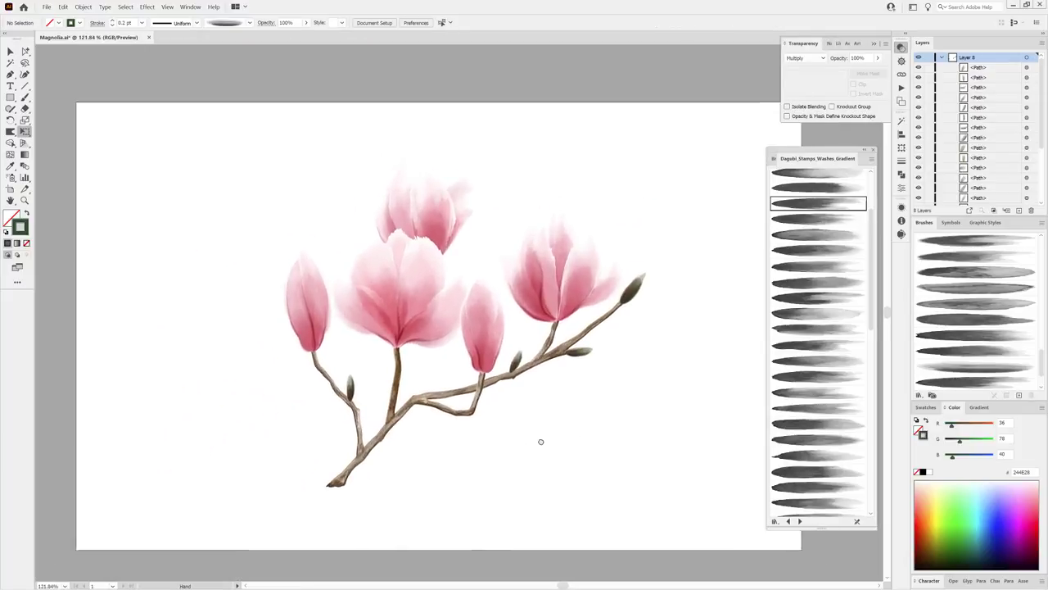
scroll(556, 439, up, 2)
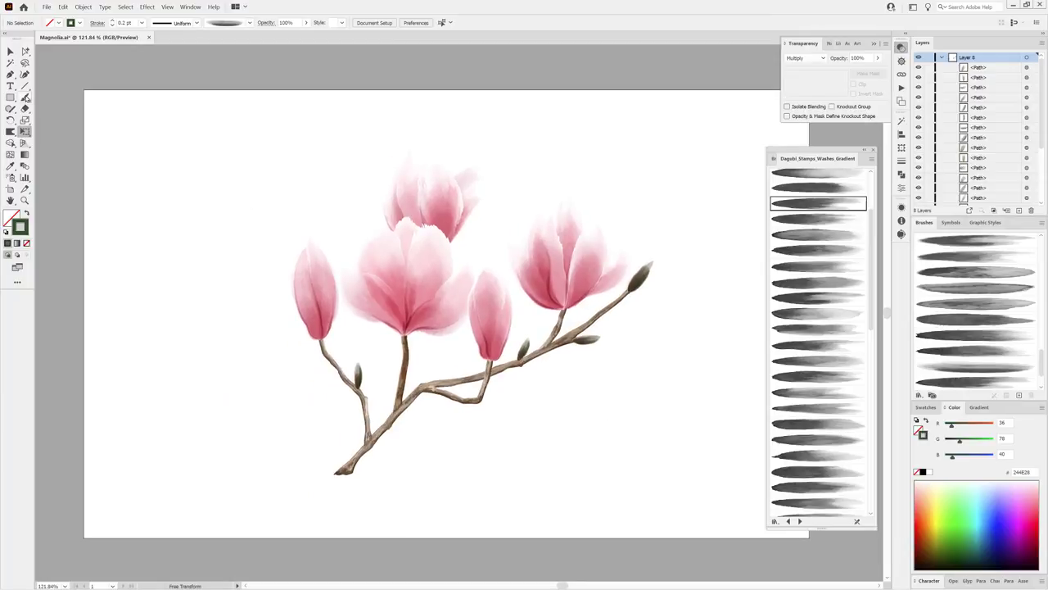
click(26, 96)
click(941, 58)
click(1019, 210)
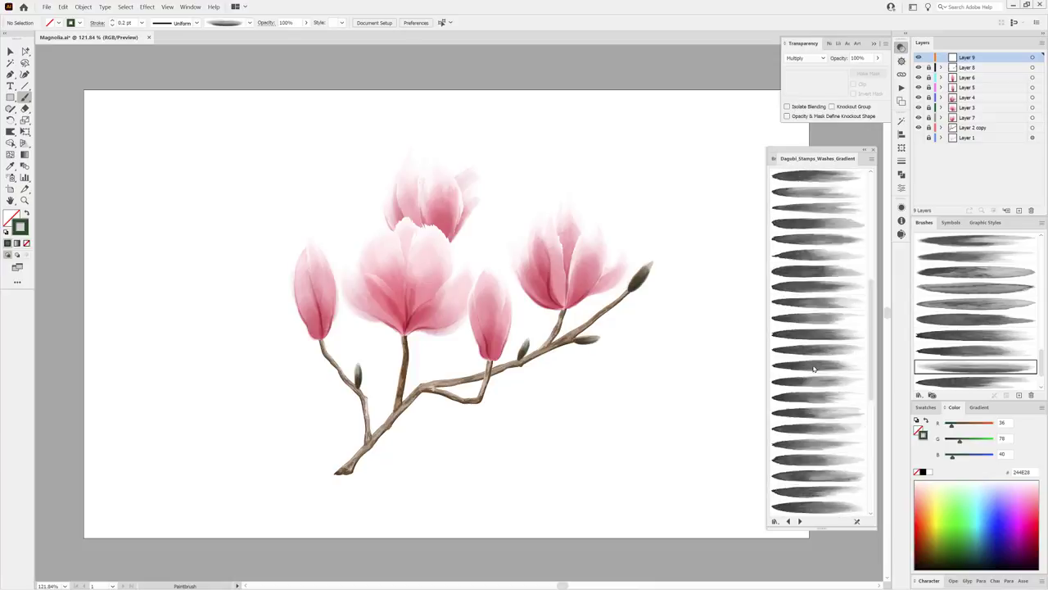
scroll(815, 373, down, 3)
click(820, 336)
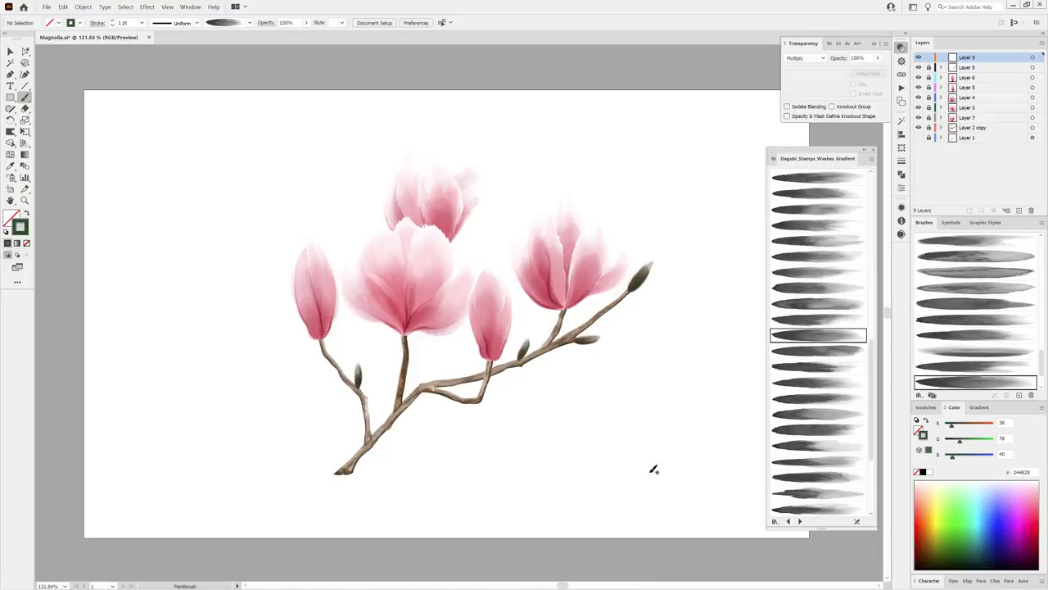
Try a leaf stroke with several width profiles, then undo it entirely.
drag(667, 395, 716, 366)
click(196, 23)
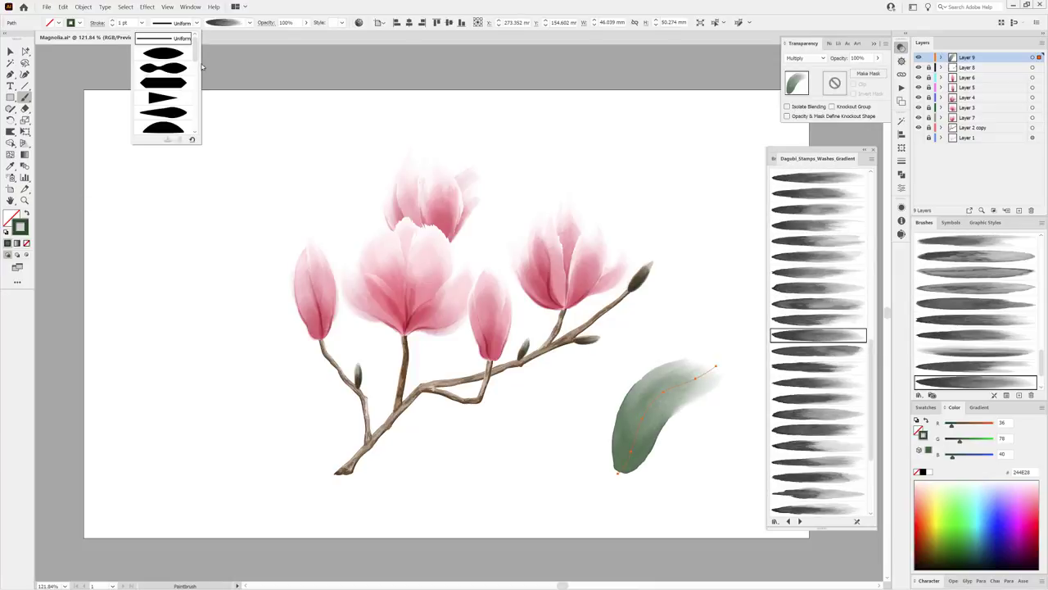
drag(195, 45, 198, 133)
click(169, 99)
click(197, 23)
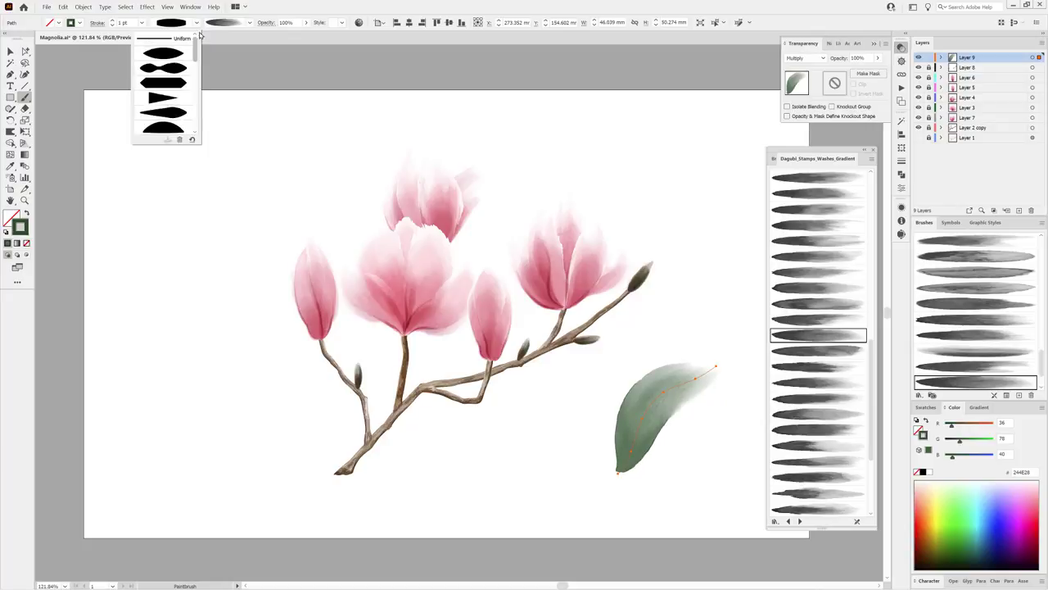
click(169, 56)
key(ctrl+z)
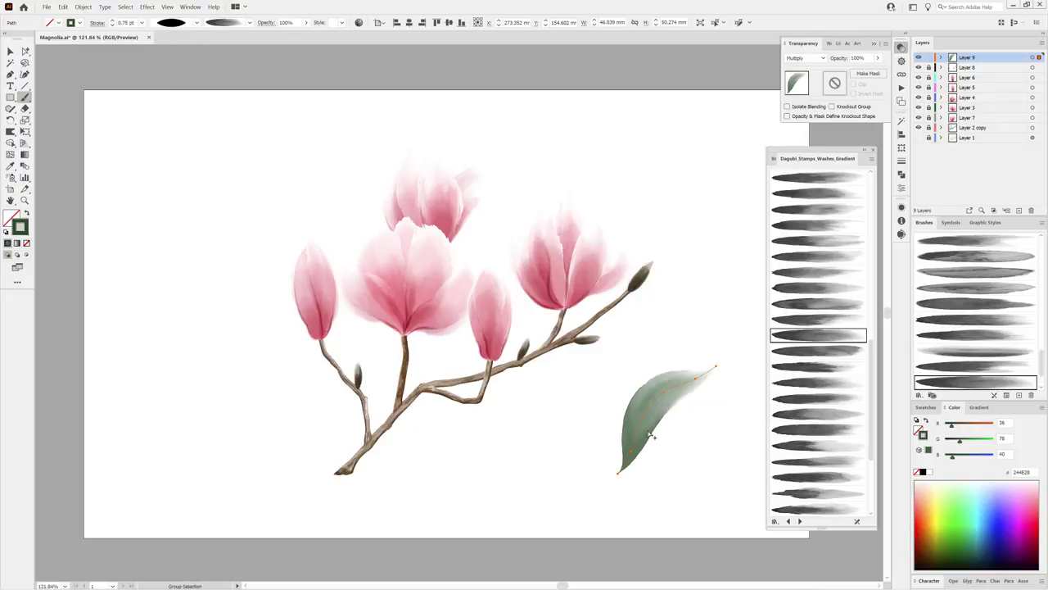
key(ctrl+z)
key(ctrl+z)
Show the Layer 1 sketch and paint a 0.6 pt green leaf under the branch.
click(918, 138)
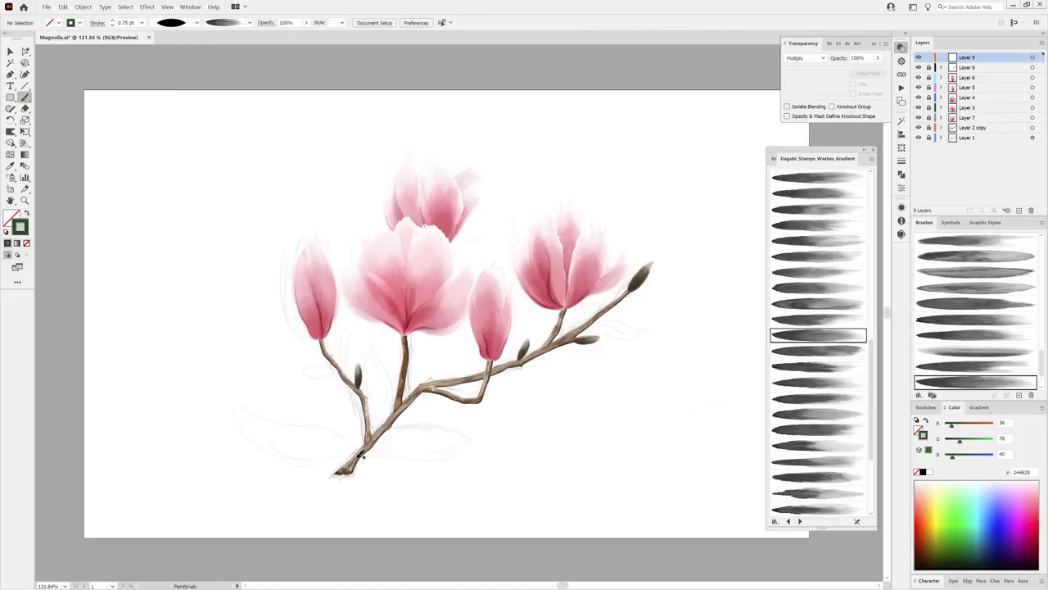
drag(506, 428, 359, 464)
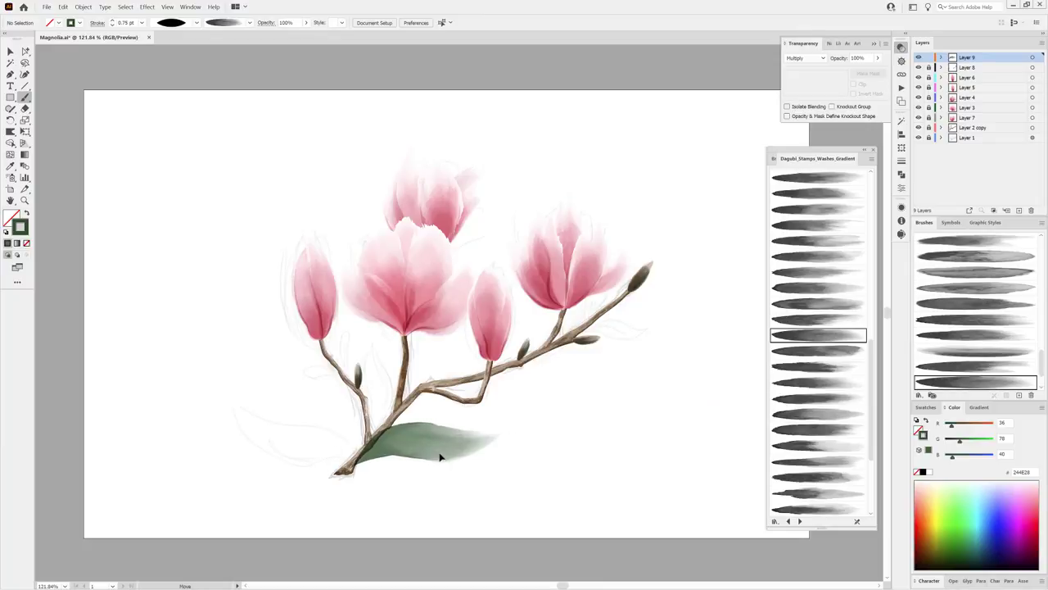
mouse_move(438, 462)
mouse_down()
mouse_move(470, 468)
mouse_move(510, 447)
mouse_move(478, 451)
mouse_up()
click(25, 131)
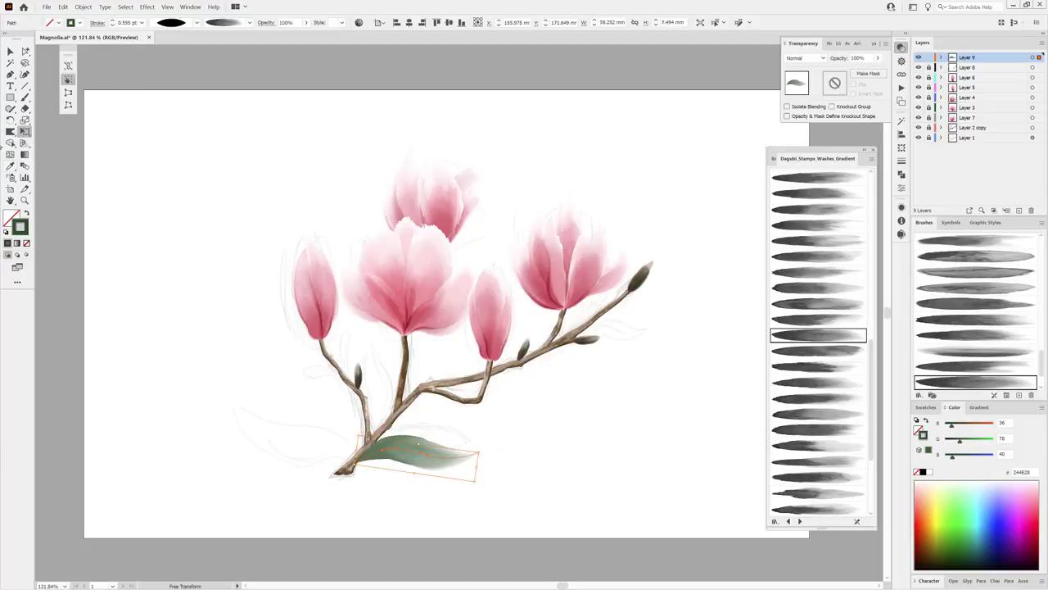
click(112, 23)
click(595, 446)
In Draw Behind mode, paint a lower-left leaf and an upright leaf along the central stem.
click(16, 255)
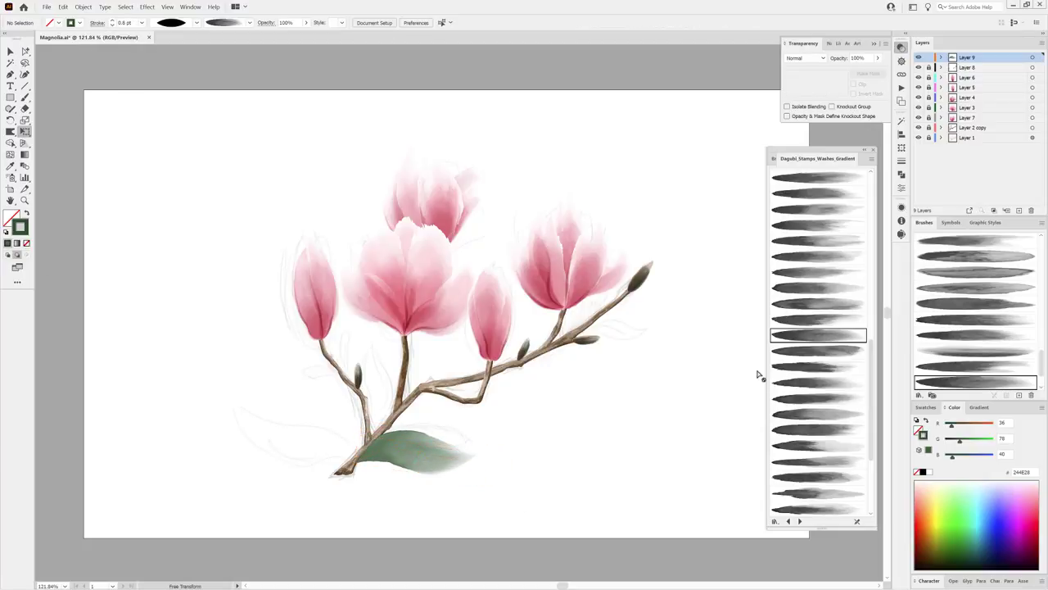
click(817, 429)
click(831, 477)
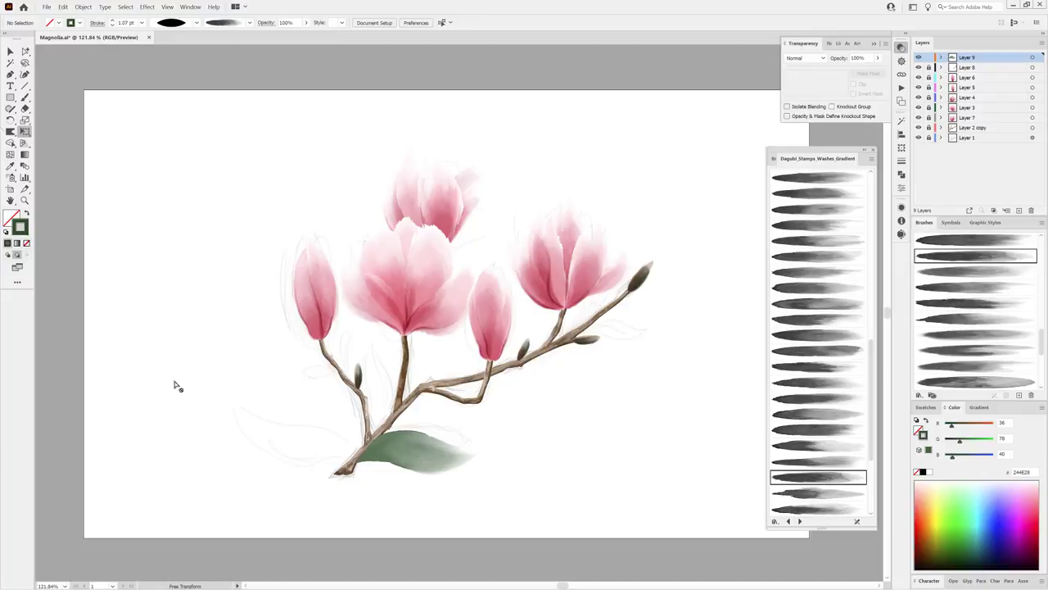
key(b)
drag(235, 401, 348, 454)
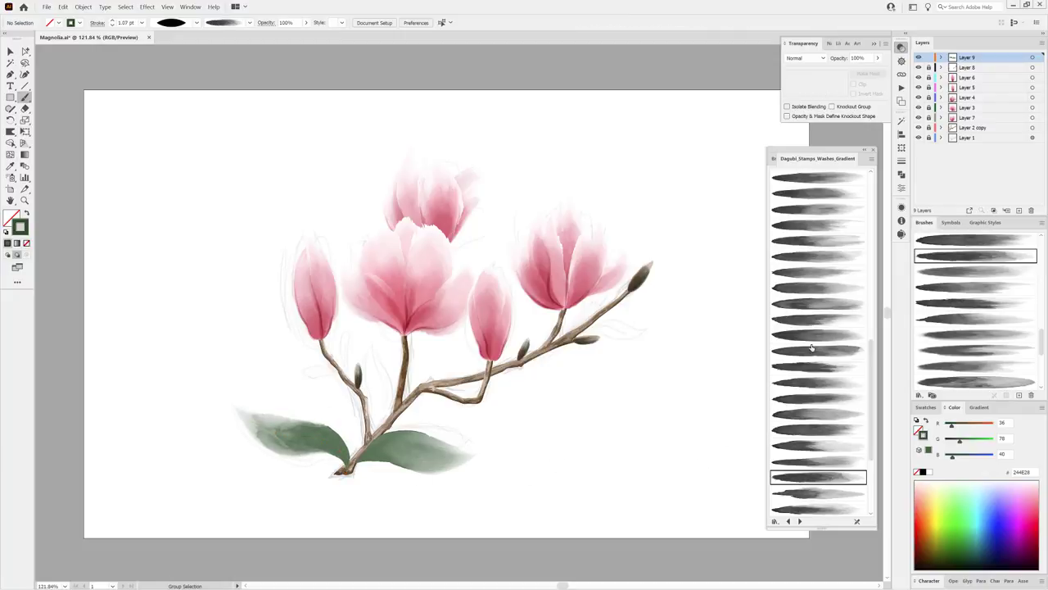
click(813, 304)
drag(372, 439, 372, 326)
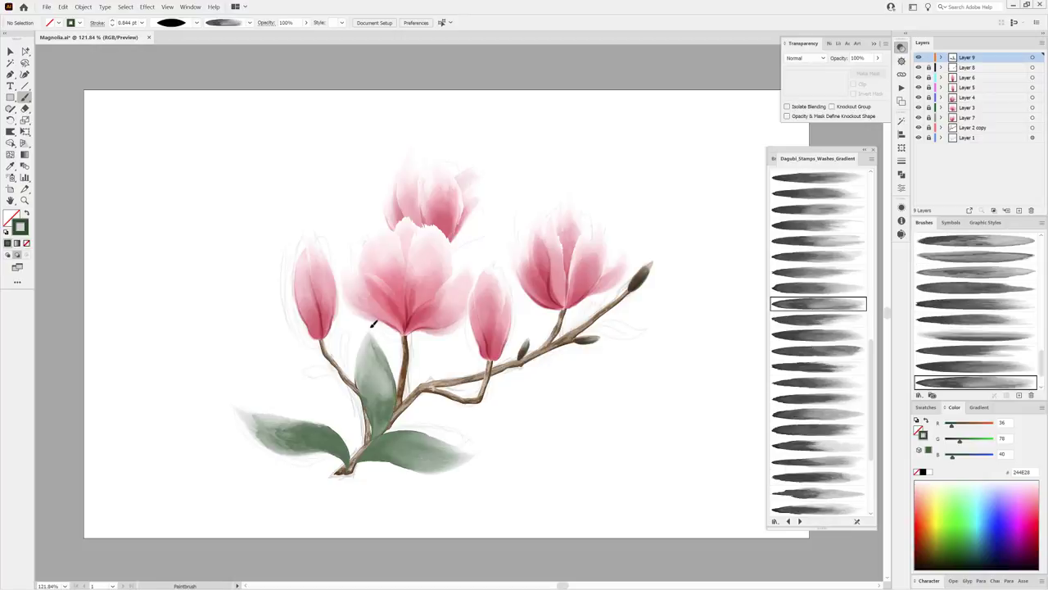
Add Layer 10 above Layer 1 and reshape the upright leaf shorter and wider.
click(985, 137)
click(1006, 211)
drag(970, 150, 1000, 164)
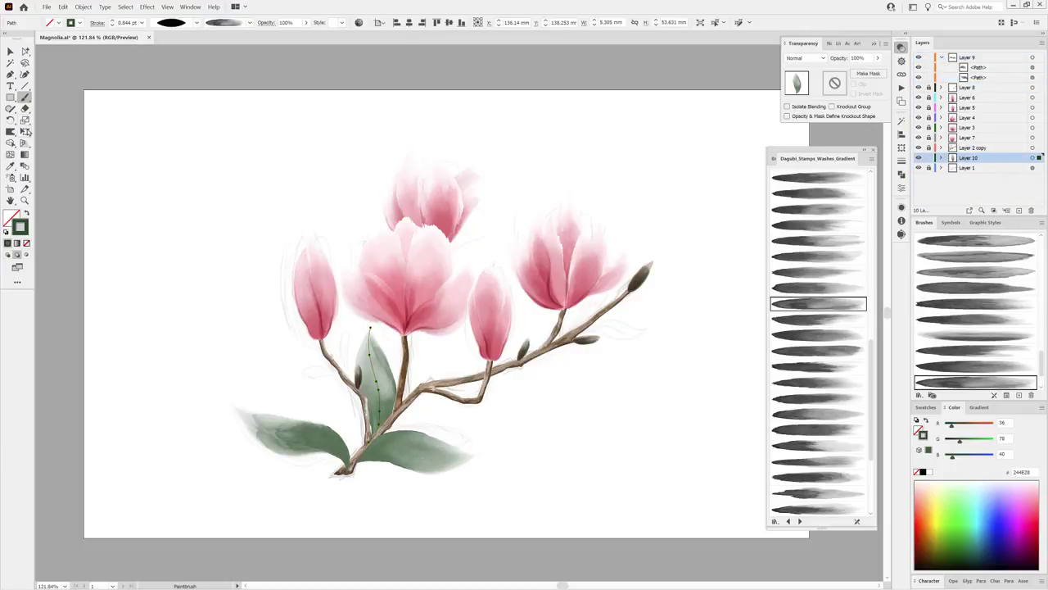
click(25, 132)
drag(374, 330, 379, 347)
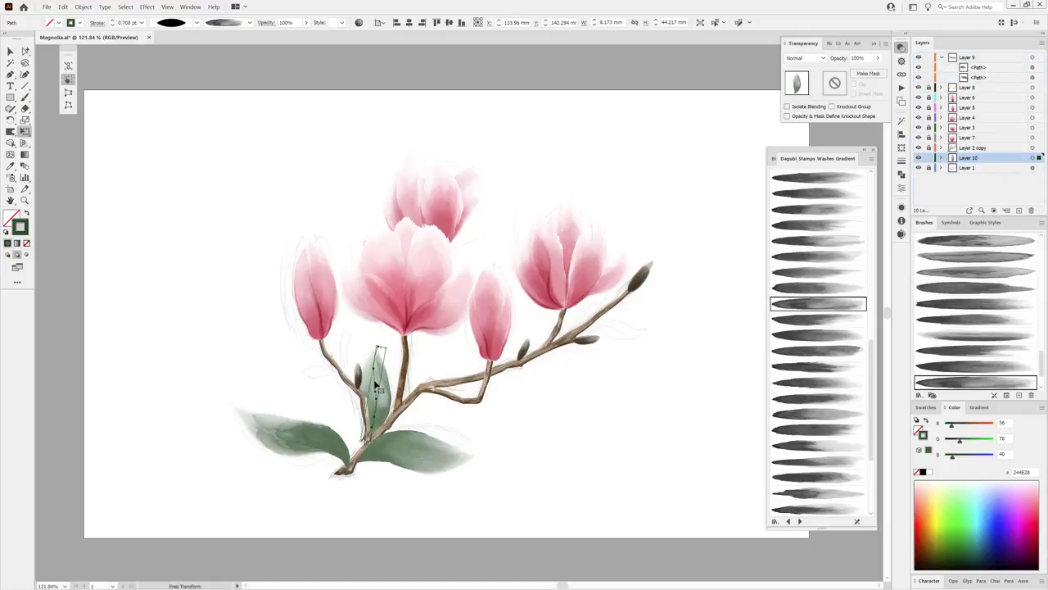
drag(377, 384, 384, 385)
click(669, 460)
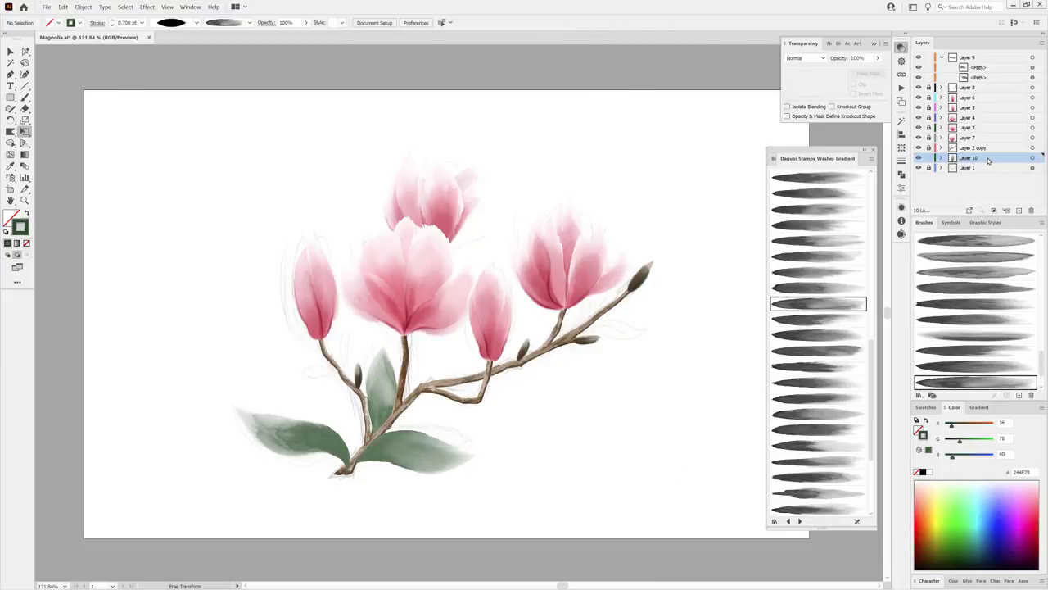
Choose another wash brush and reduce the stroke weight to 0.4 pt.
scroll(819, 368, down, 3)
scroll(821, 287, down, 2)
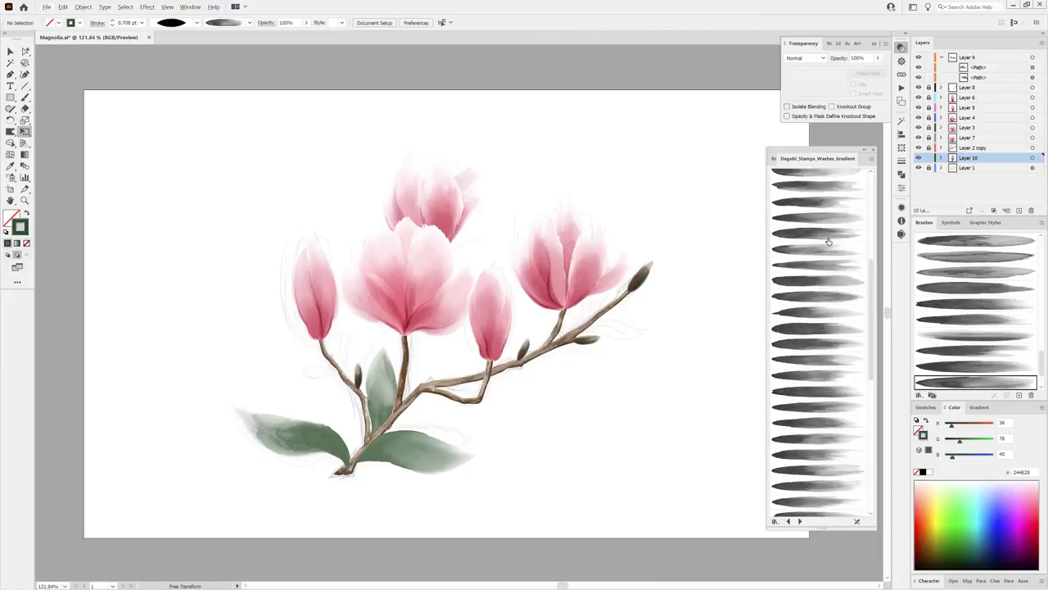
click(821, 233)
click(112, 25)
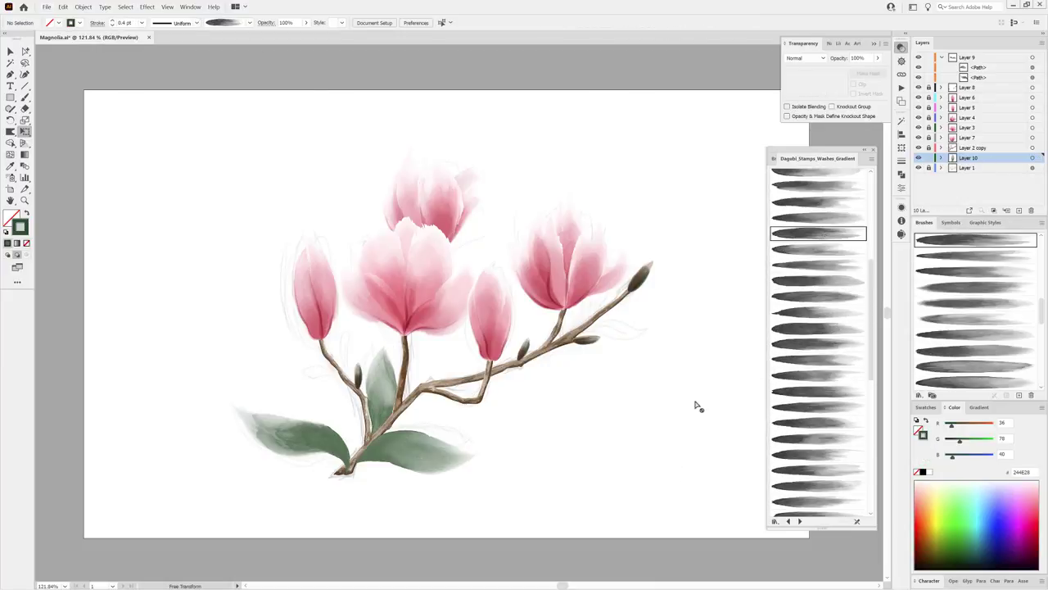
Paint a small green wash leaf near the branch's right end, undoing the extra repaint stroke.
click(25, 96)
drag(606, 325, 649, 323)
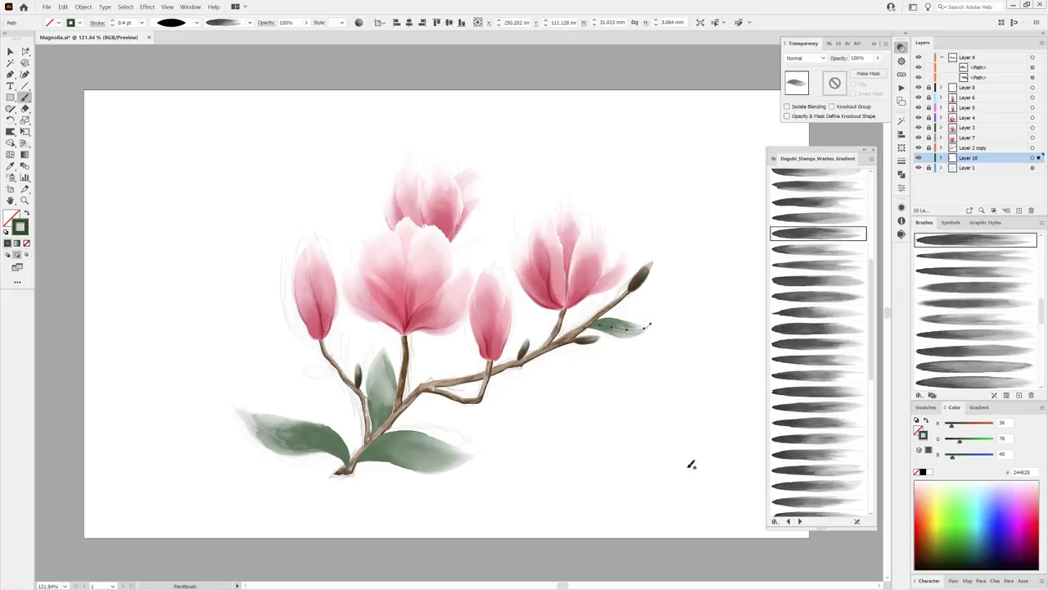
key(ctrl+shift+a)
click(810, 391)
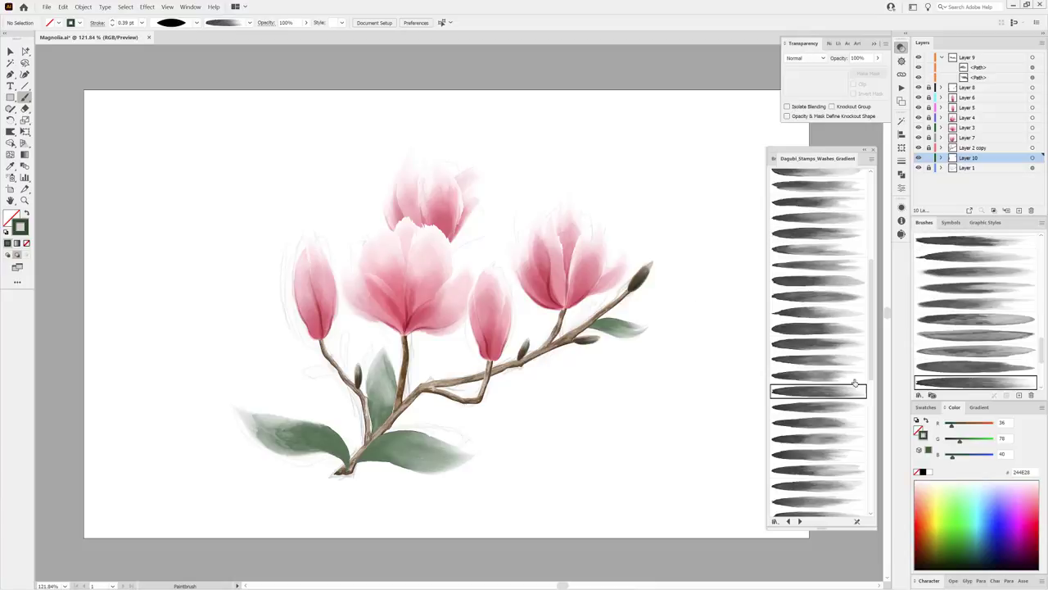
click(825, 345)
mouse_move(583, 321)
mouse_down()
mouse_move(600, 298)
mouse_move(568, 327)
mouse_up()
key(ctrl+z)
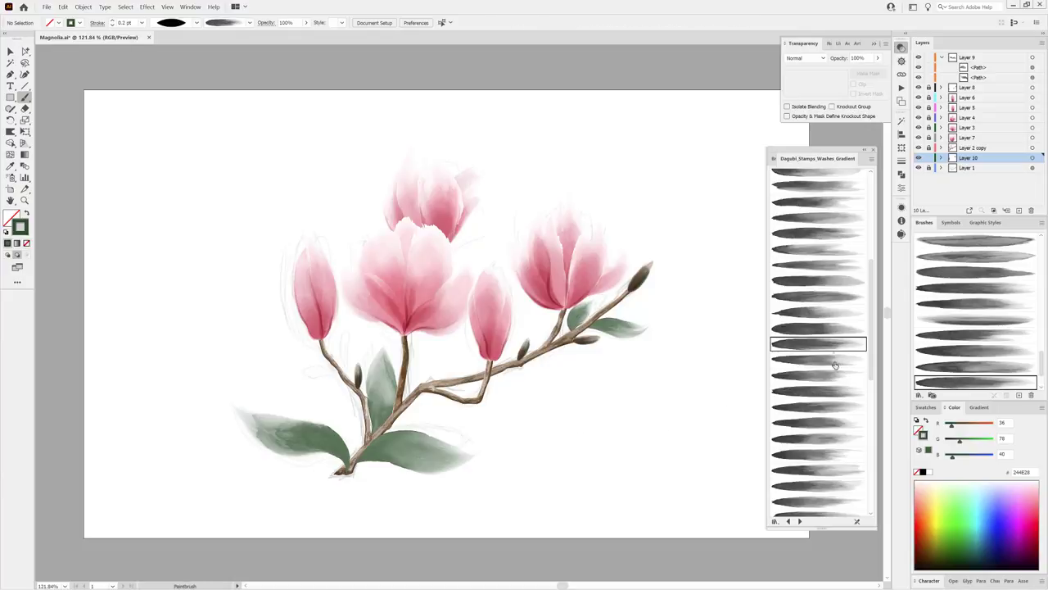
Paint sepals on Layer 9 at the central flower's base and the left bud with fine wash brushes.
click(818, 249)
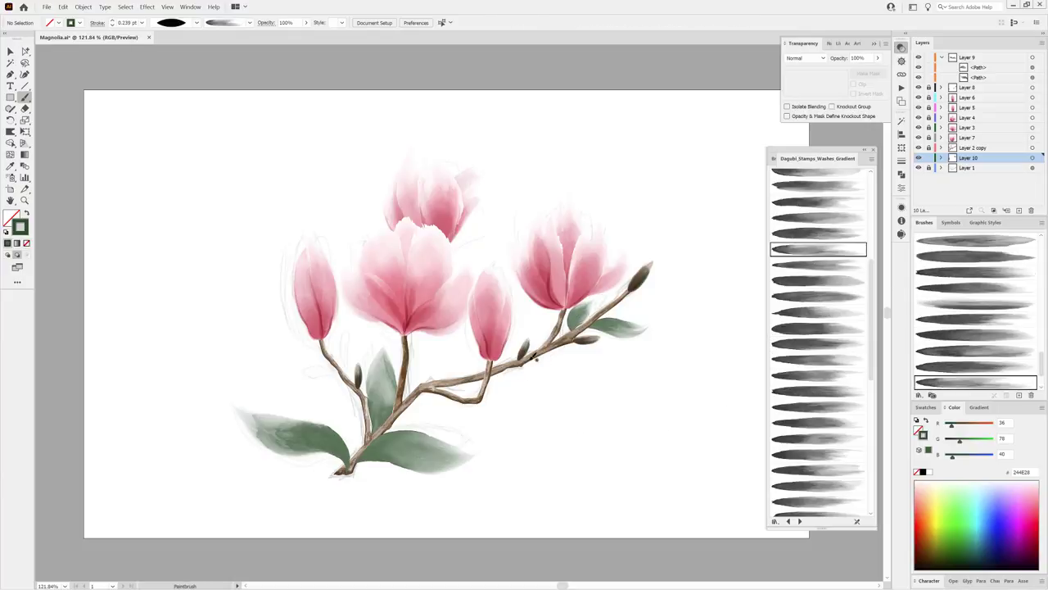
click(813, 404)
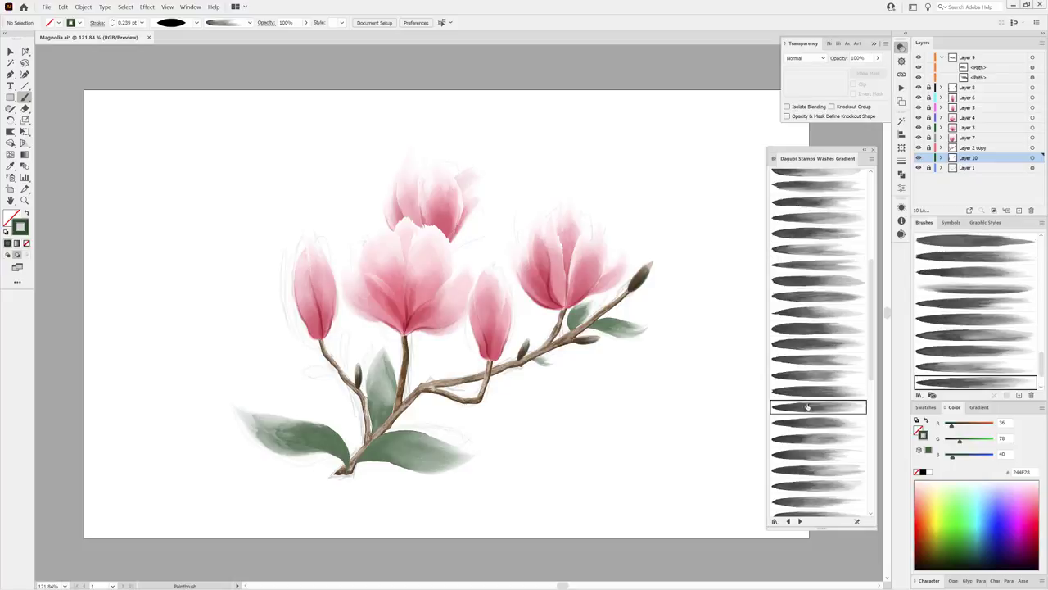
drag(421, 326, 409, 356)
click(968, 58)
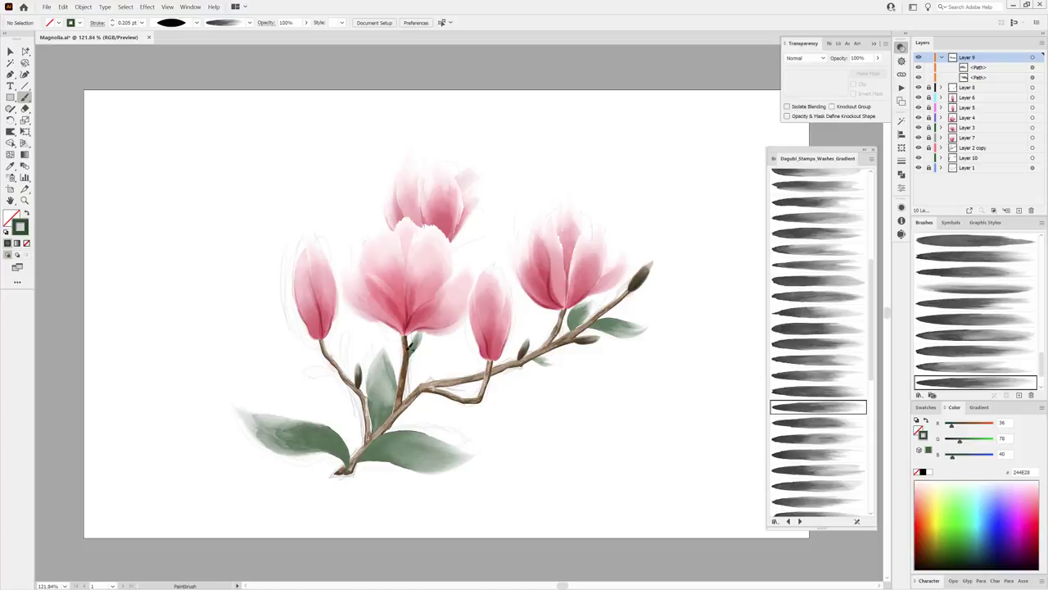
drag(408, 340, 397, 323)
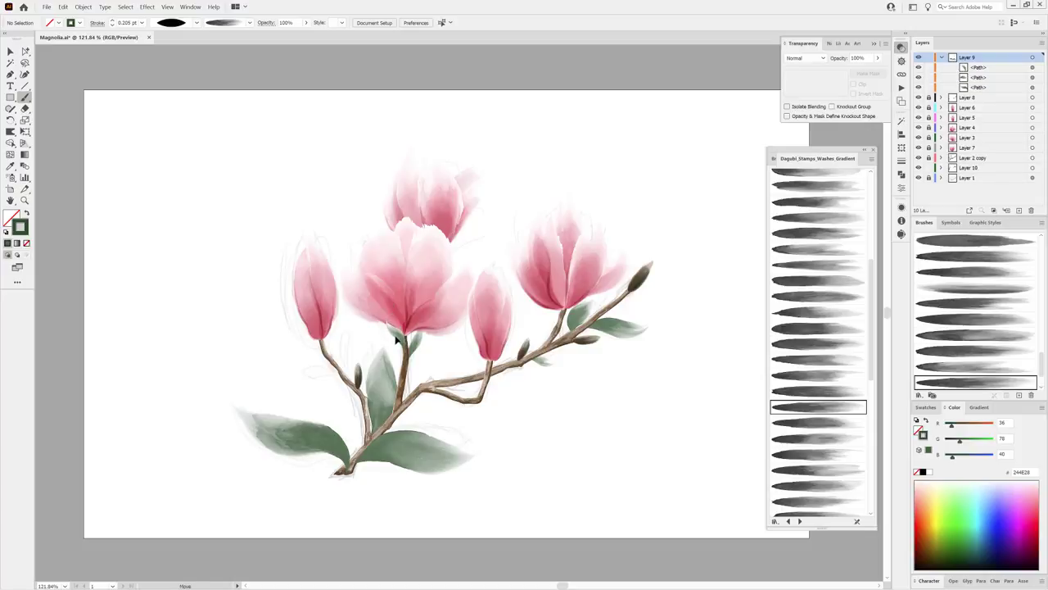
drag(327, 345, 338, 327)
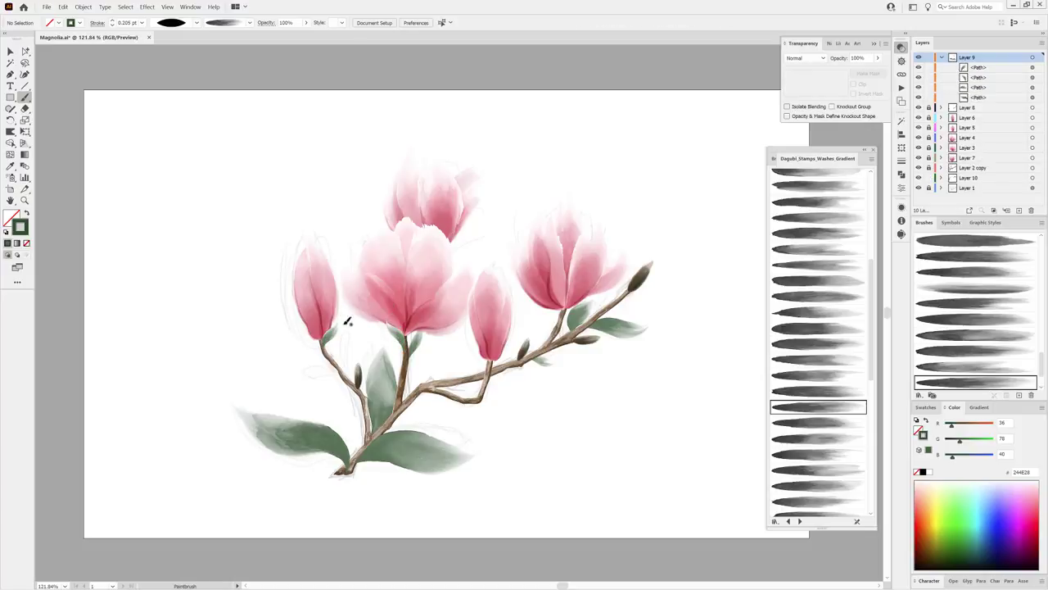
click(821, 348)
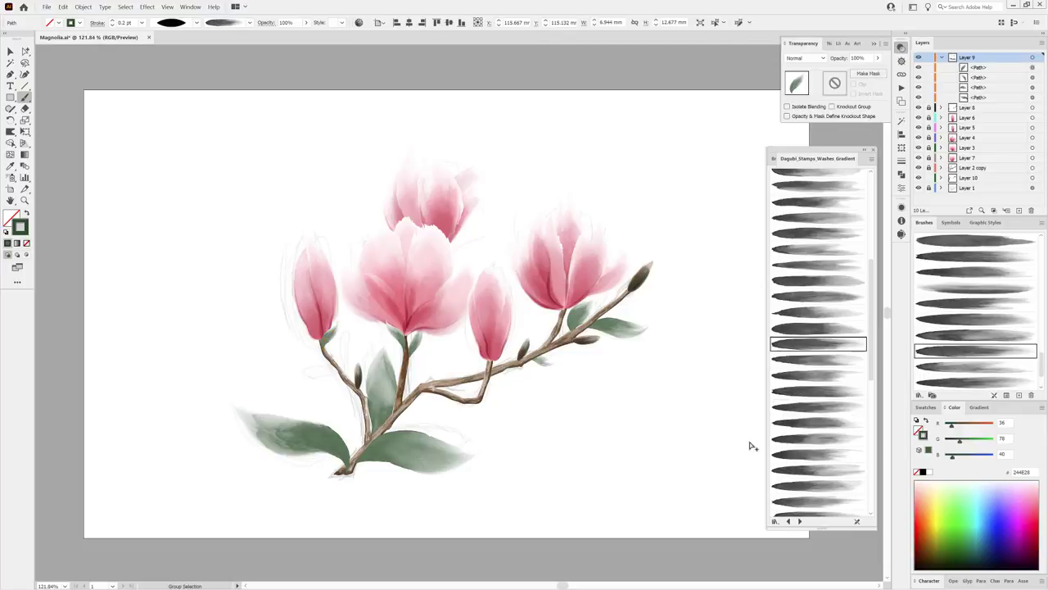
click(817, 453)
drag(309, 347, 314, 345)
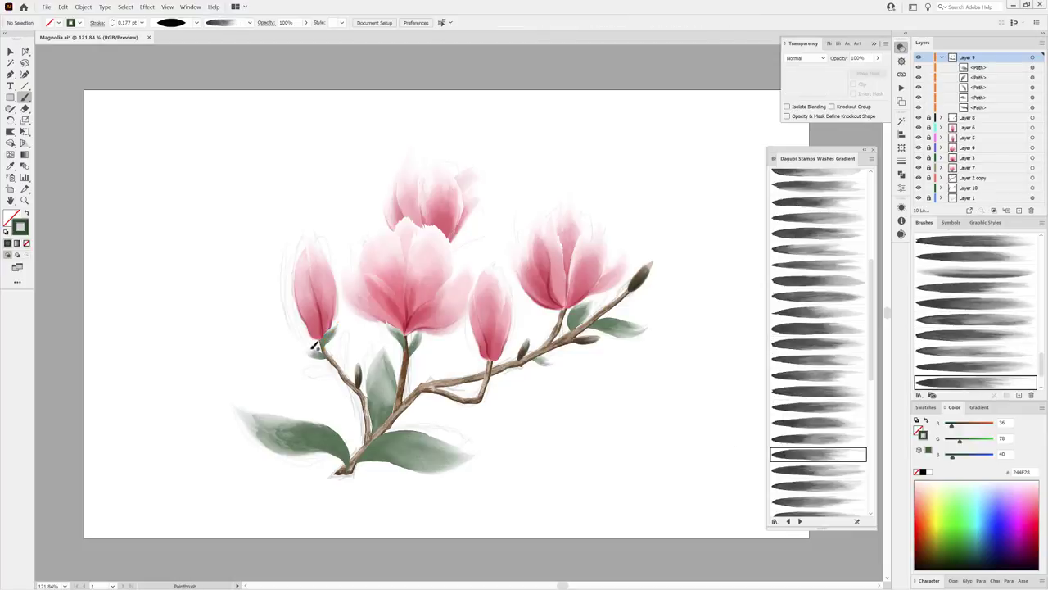
Add small leaf strokes along the left stem, then deselect and collapse Layer 9.
scroll(782, 435, down, 3)
click(819, 408)
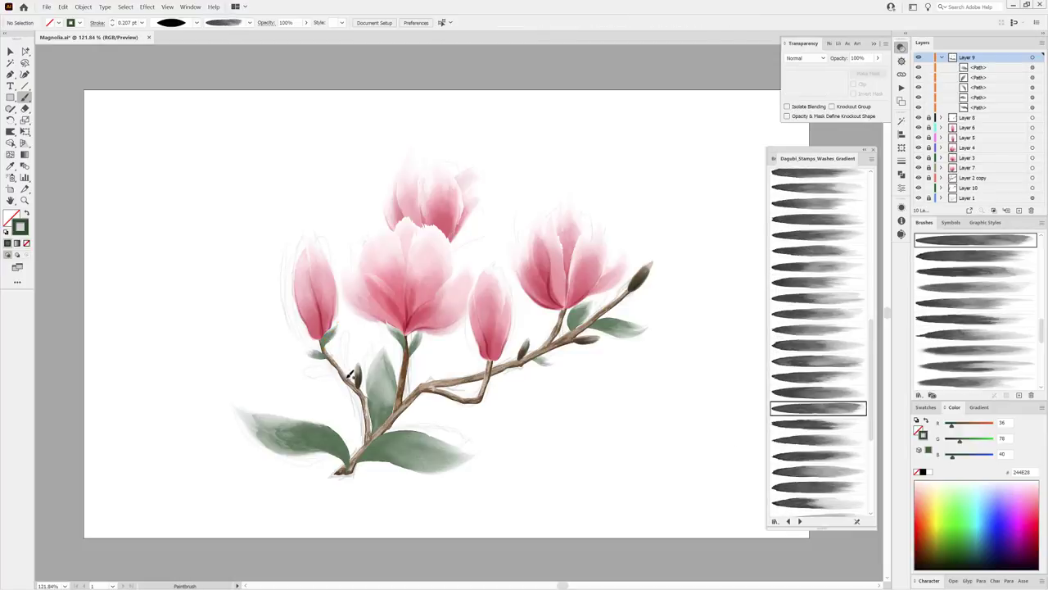
drag(348, 348, 351, 327)
click(818, 472)
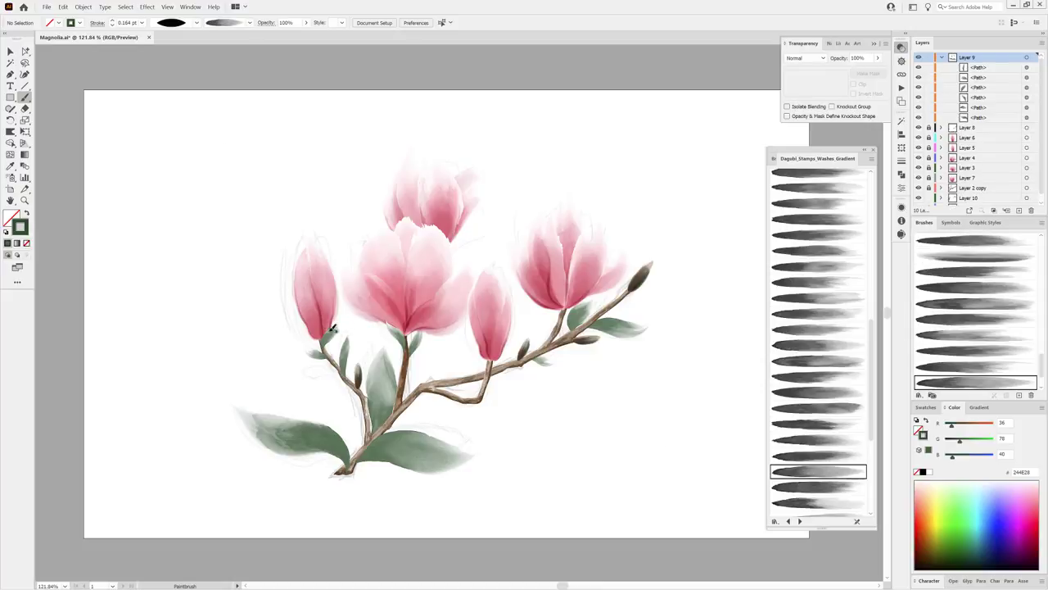
click(197, 22)
drag(302, 371, 342, 379)
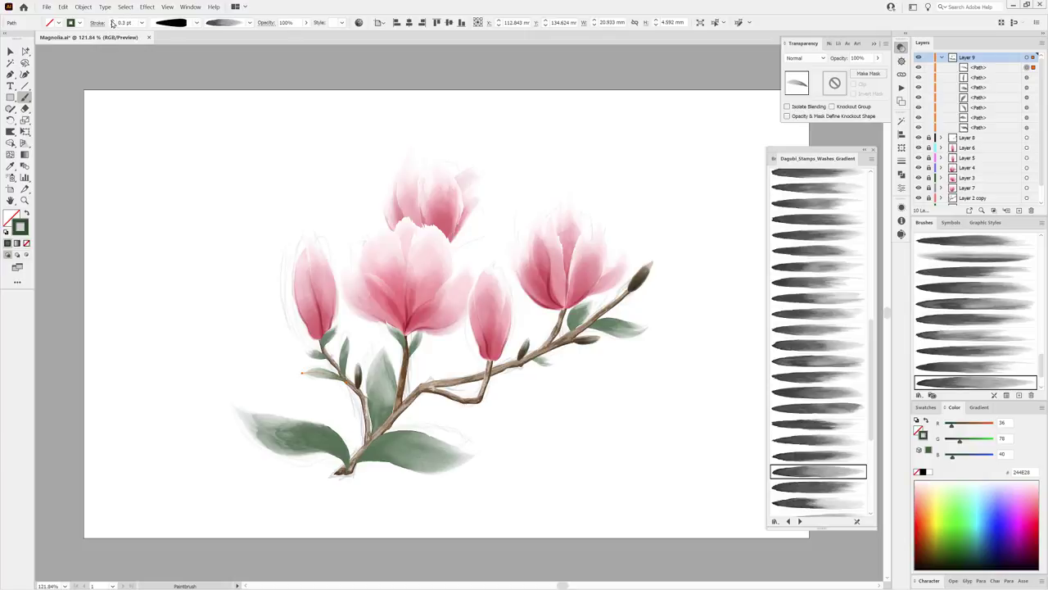
ctrl+click(237, 361)
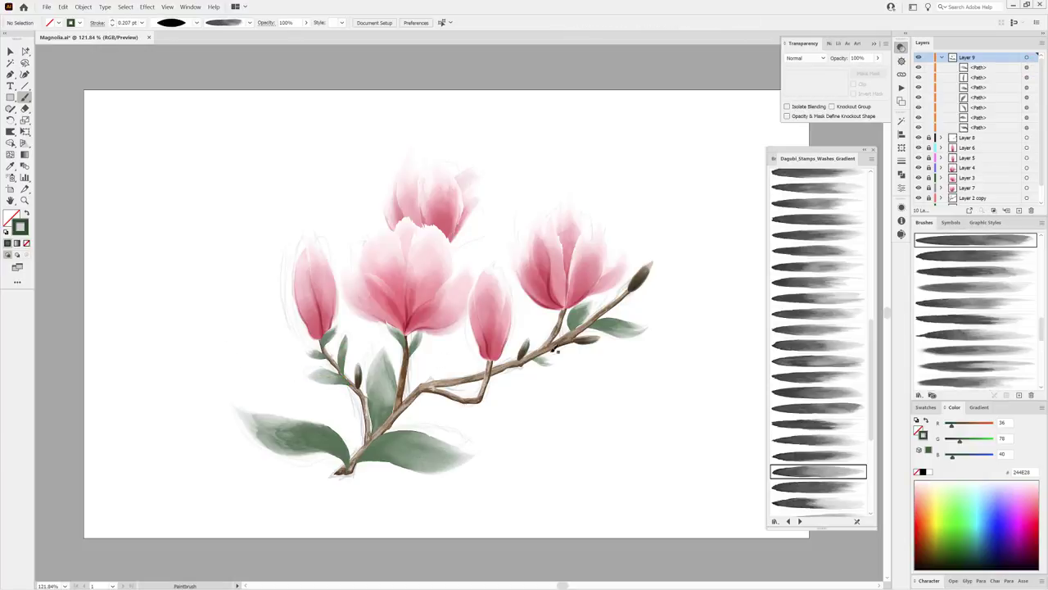
click(943, 58)
Rotate the tip bud with Free Transform so it follows the branch.
click(941, 68)
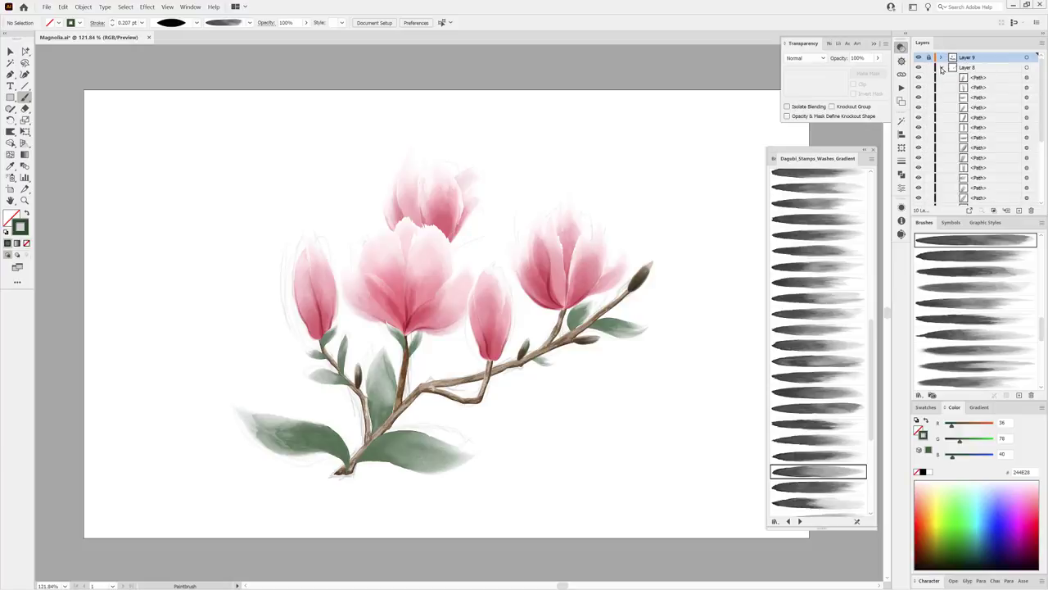
click(941, 68)
ctrl+click(645, 284)
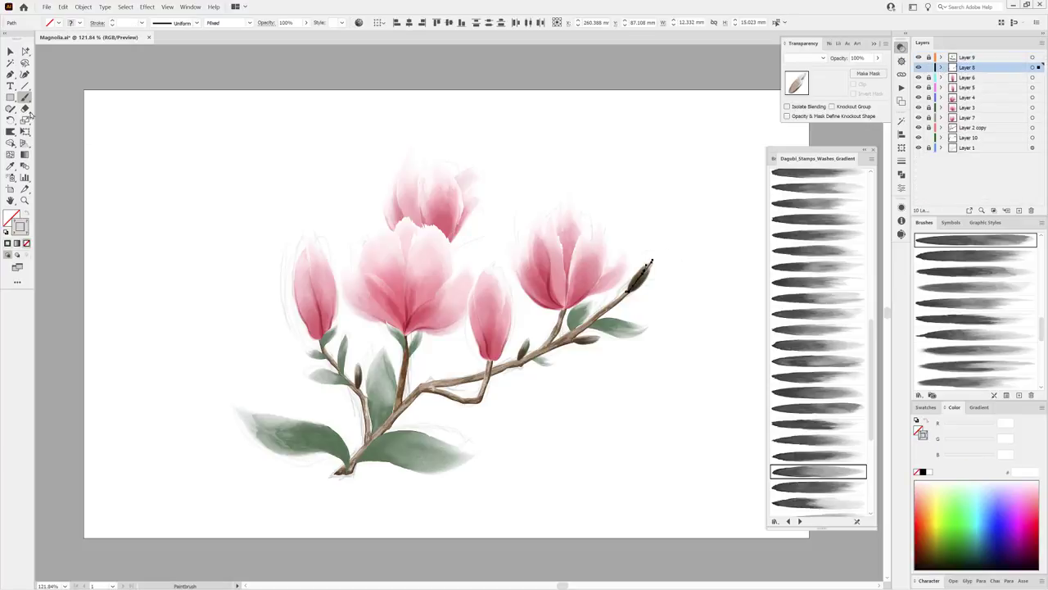
key(e)
drag(652, 299, 655, 295)
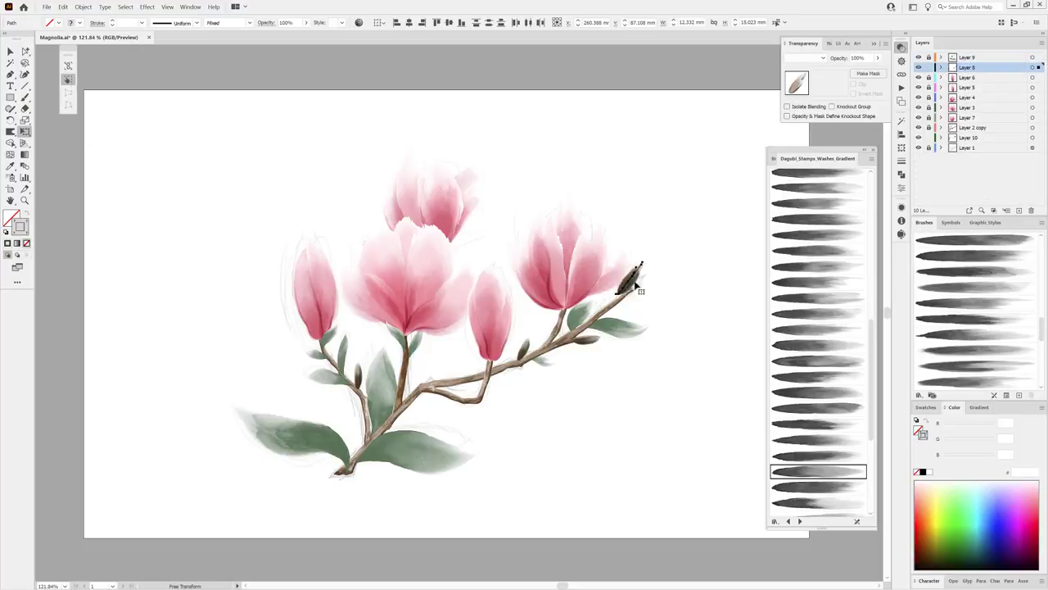
Collect the bud paths in a new sublayer and place a copied dark bud on the branch.
click(940, 68)
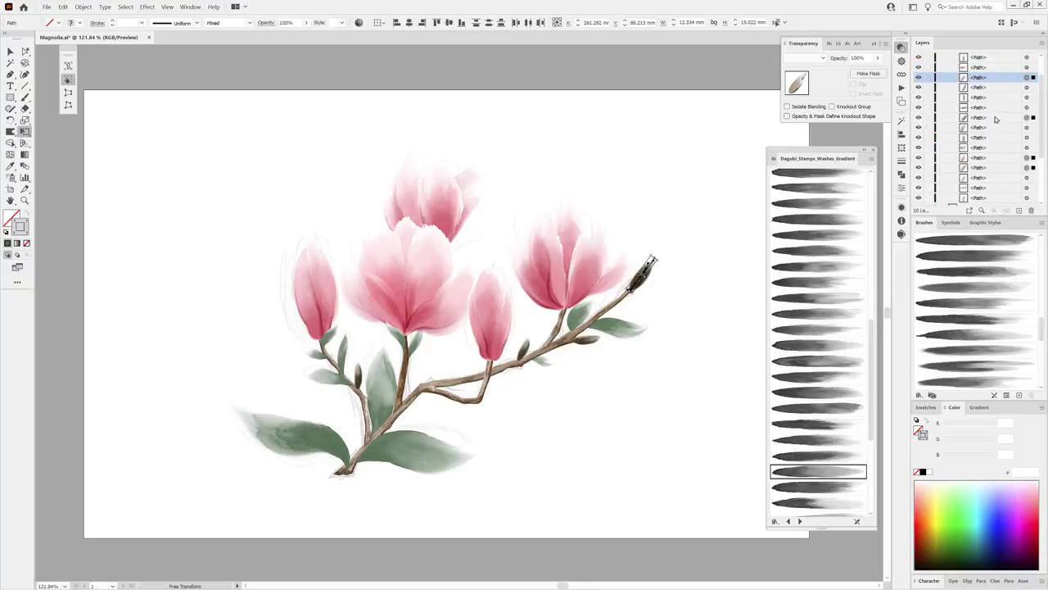
click(1041, 43)
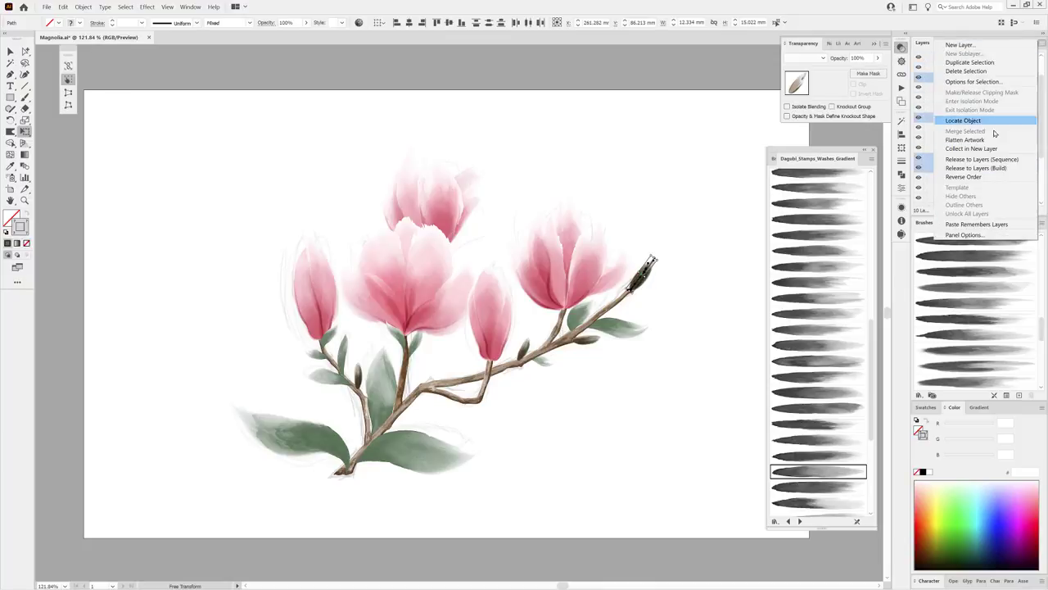
click(998, 90)
drag(979, 77, 1006, 210)
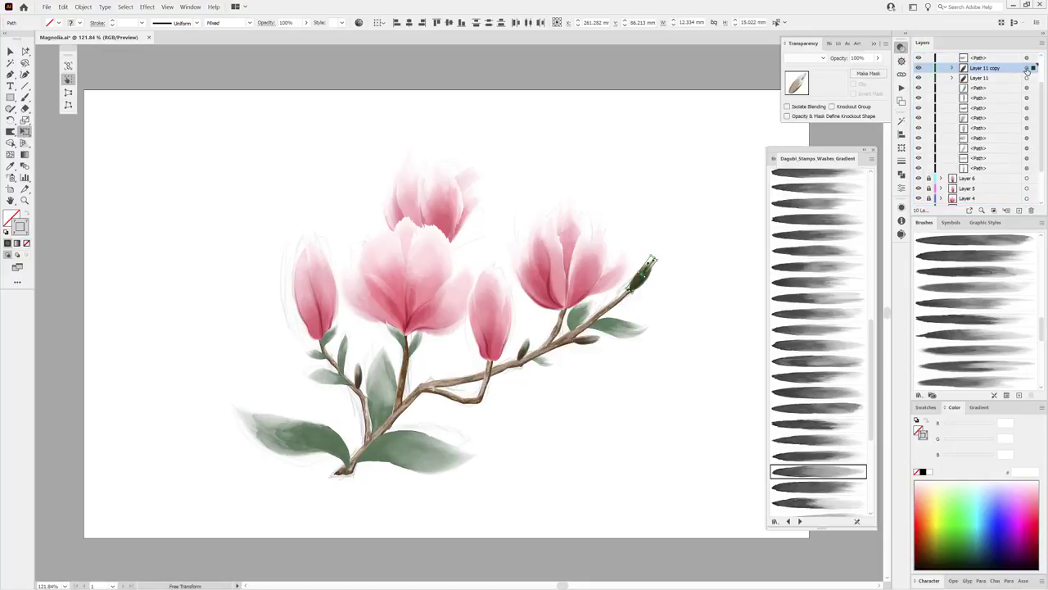
mouse_move(646, 273)
mouse_down()
mouse_move(430, 379)
mouse_move(495, 304)
mouse_up()
key(ctrl+plus)
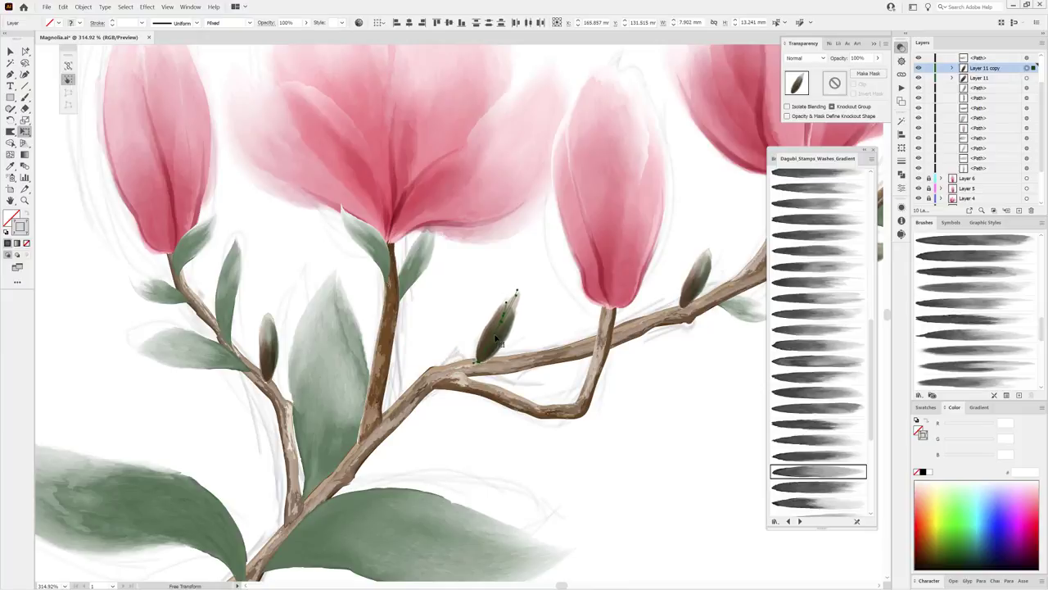
alt+click(578, 458)
key(ctrl+0)
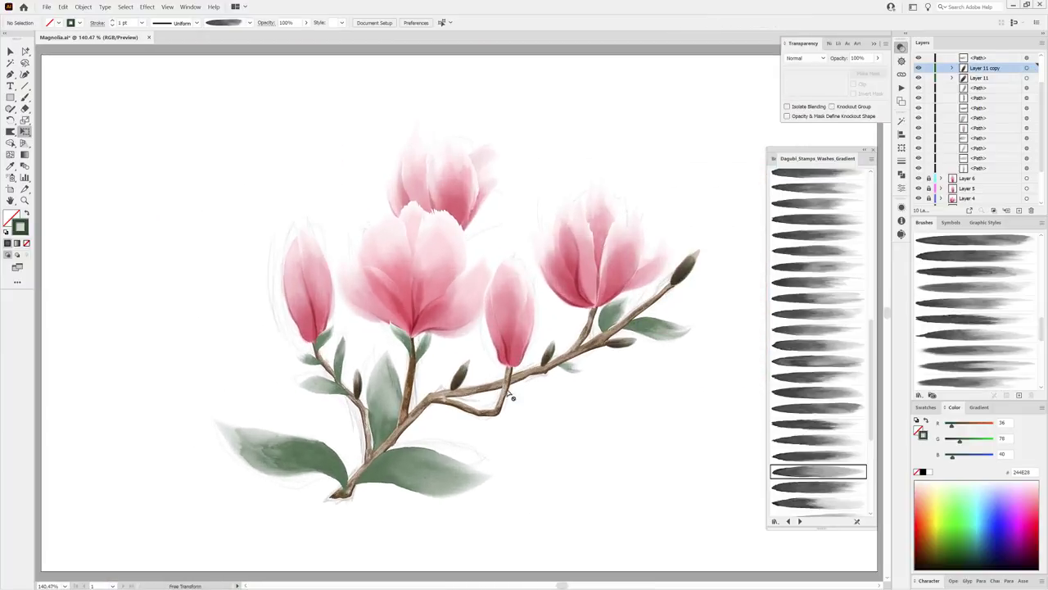
scroll(965, 120, up, 2)
Hide the other layers and Release the selected buds to separate sublayers.
click(942, 68)
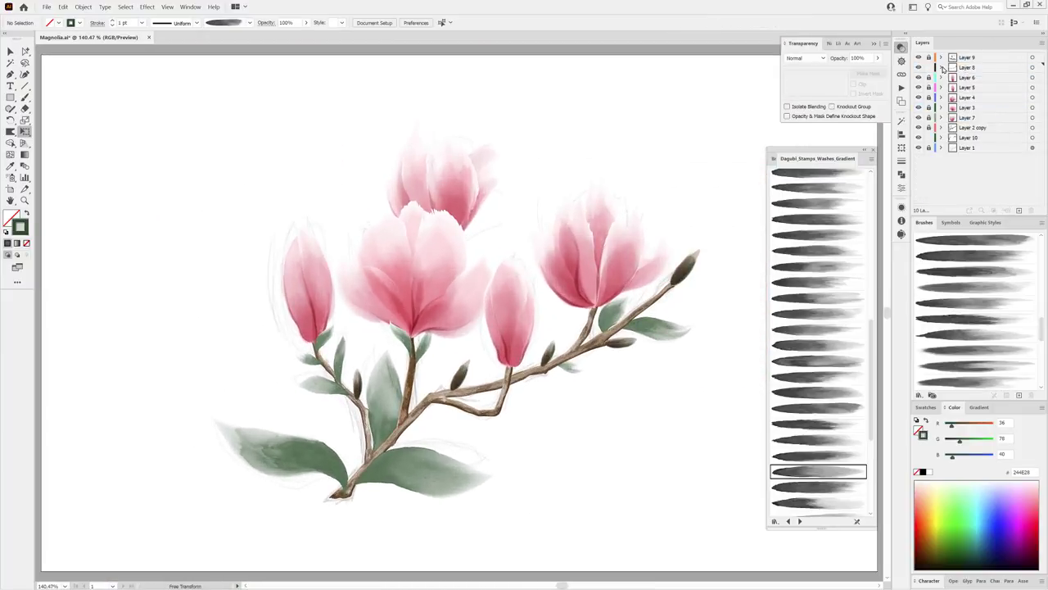
drag(918, 77, 918, 149)
click(620, 342)
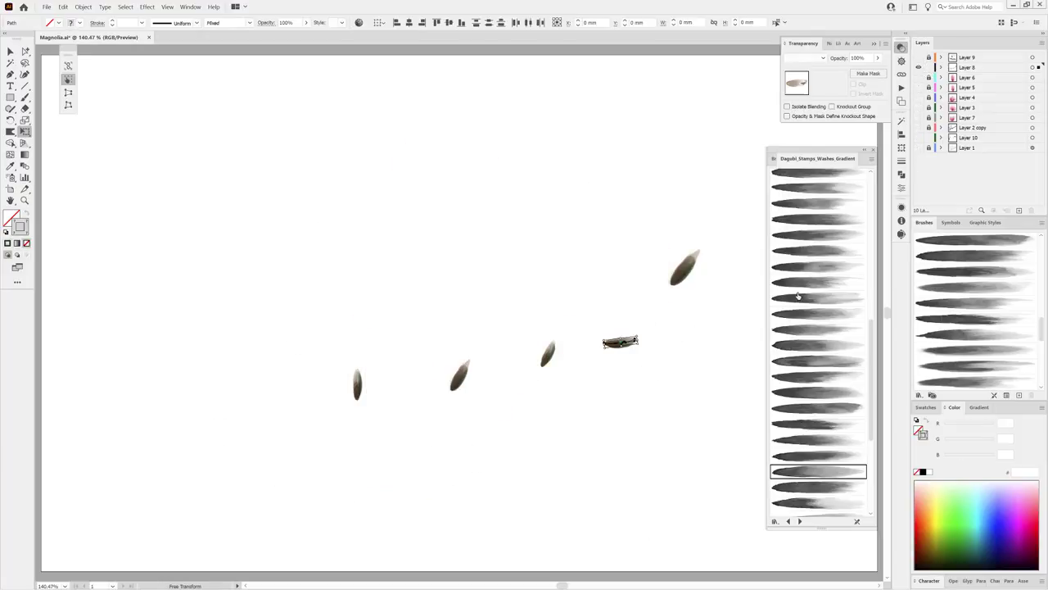
drag(969, 84, 975, 198)
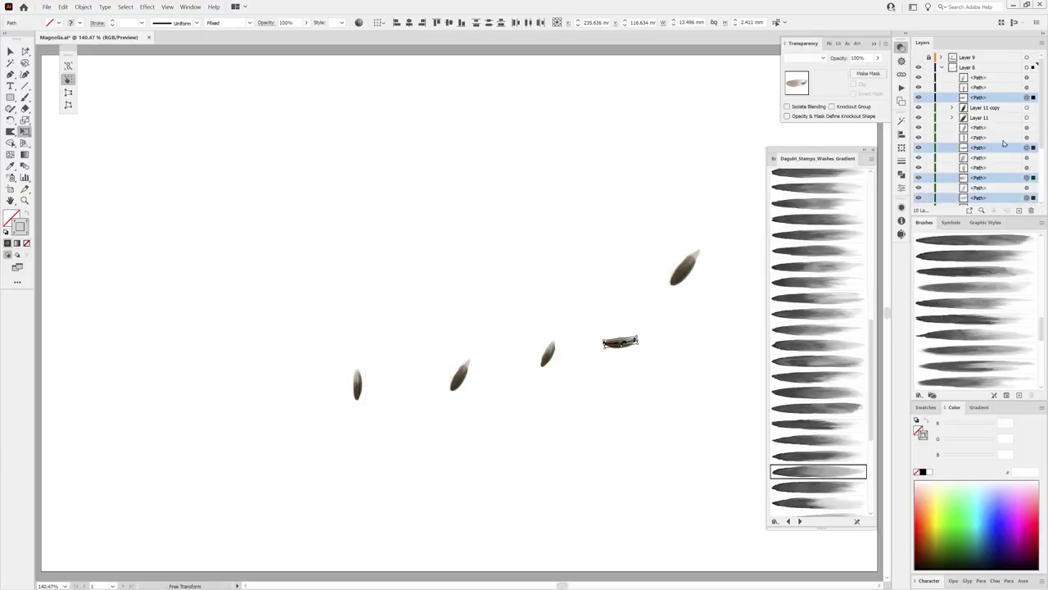
click(1041, 43)
click(982, 160)
Collect the upper-right bud into its own sublayer and collapse layers to top level.
click(549, 352)
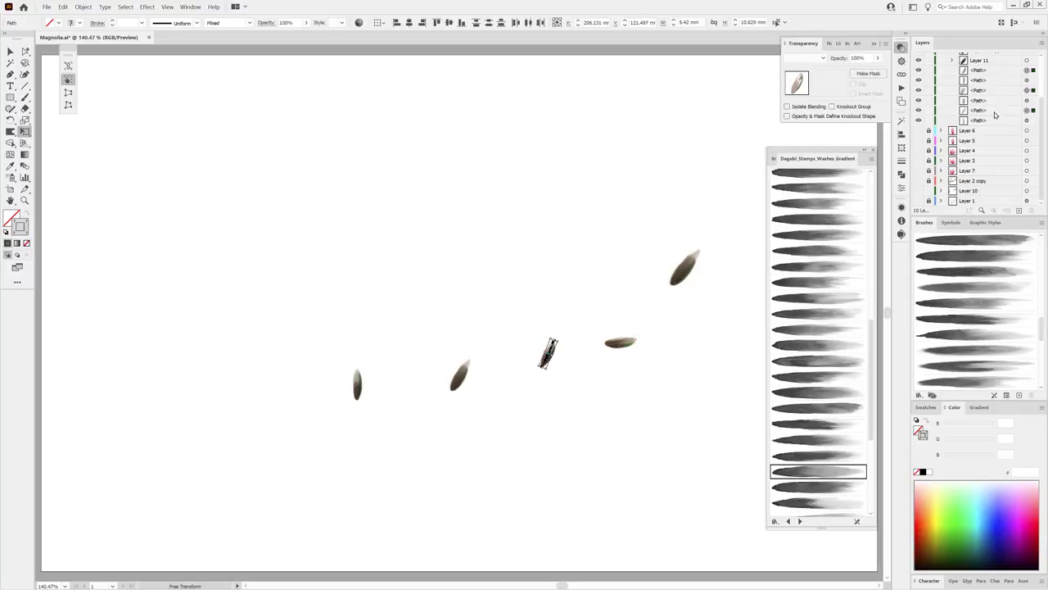
click(1042, 43)
click(982, 152)
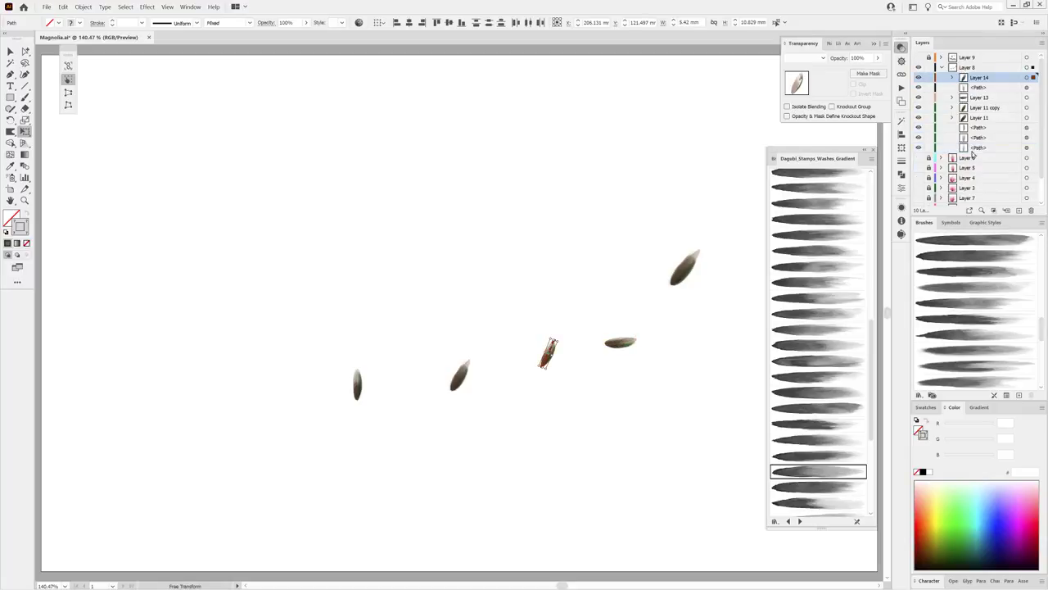
click(357, 383)
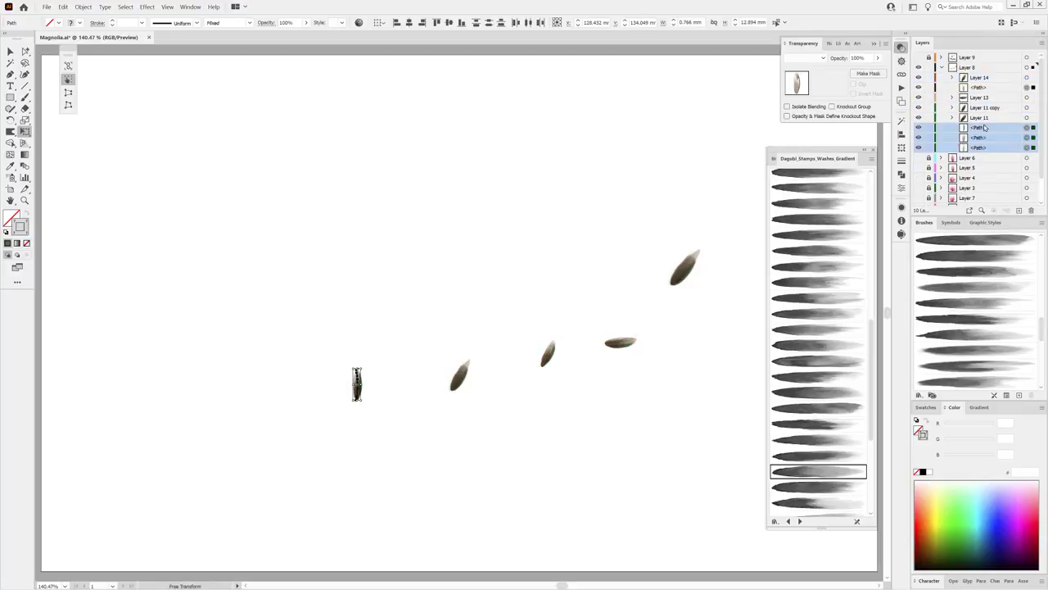
click(1041, 43)
click(966, 129)
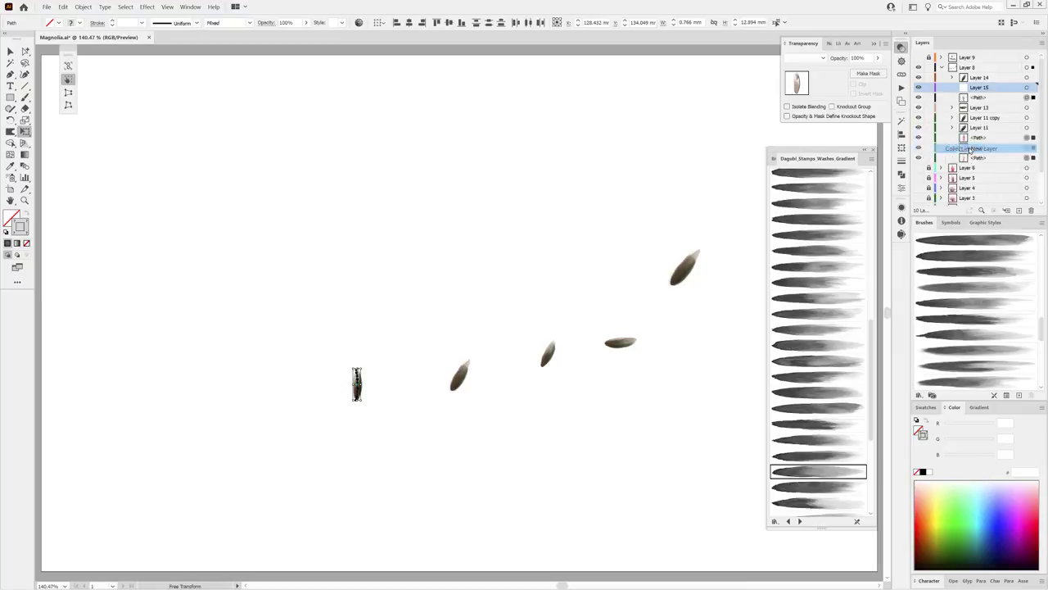
Show the green leaves, flowers and branch layers again.
click(918, 65)
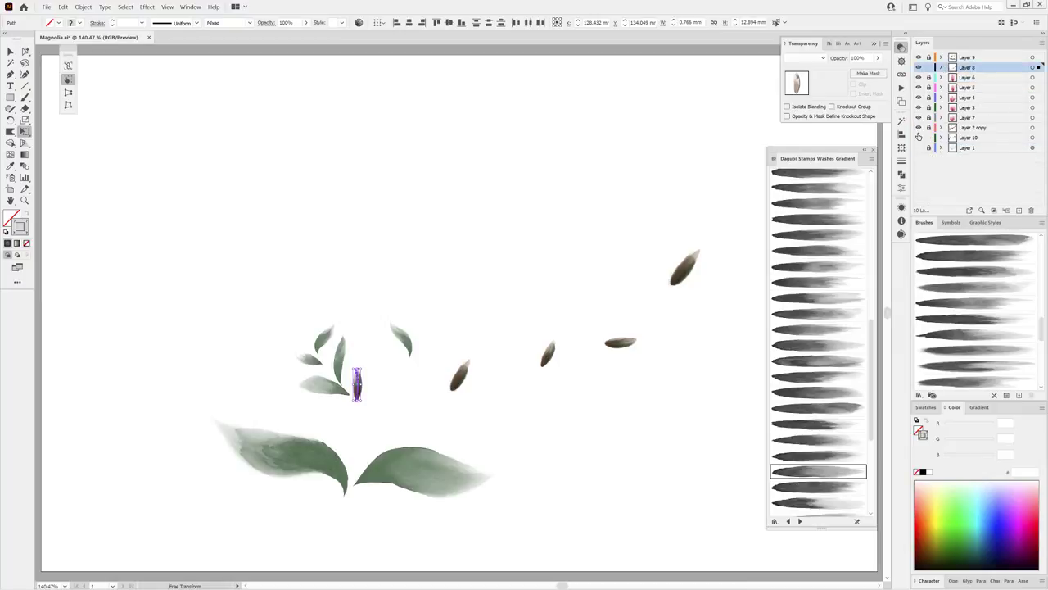
click(918, 137)
key(v)
click(725, 497)
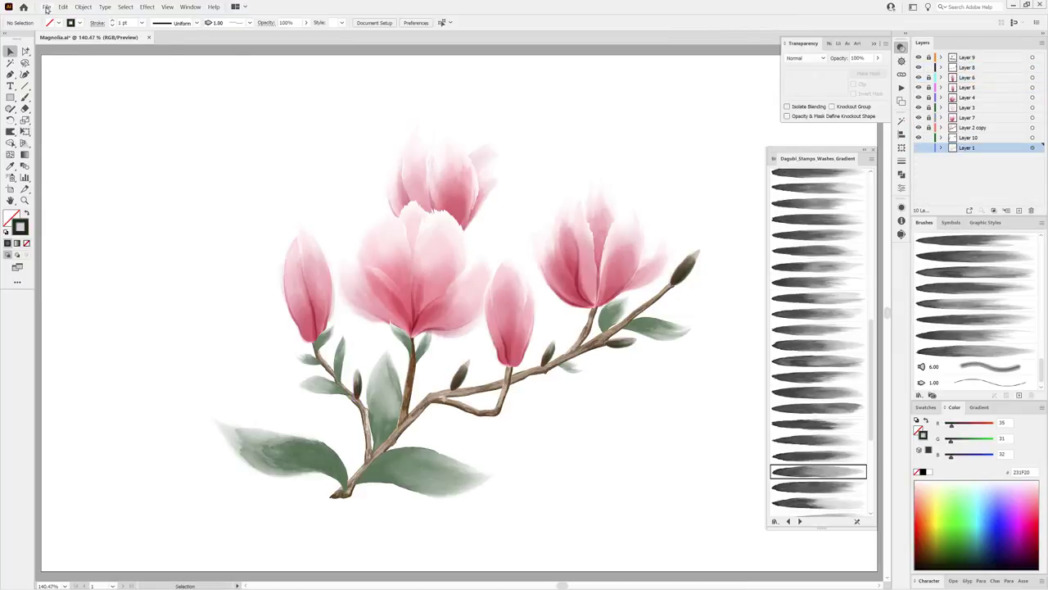
Save the document, dismissing the save warning.
click(47, 8)
click(73, 80)
click(606, 321)
Hide the painted layers and rasterize the Layer 1 sketch at RGB, 300 ppi.
alt+click(918, 148)
click(1032, 147)
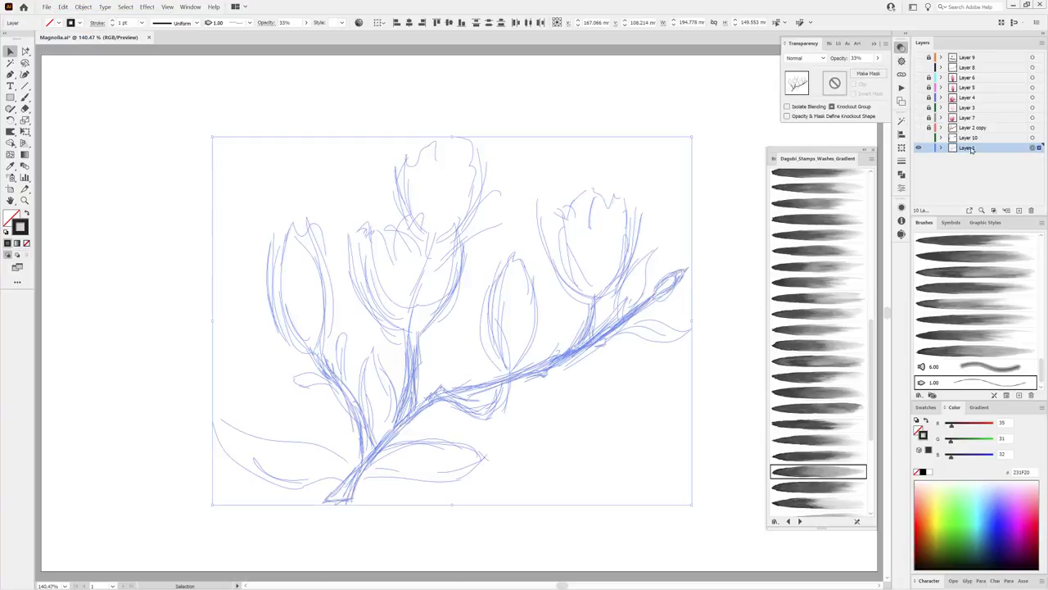
click(306, 23)
click(586, 99)
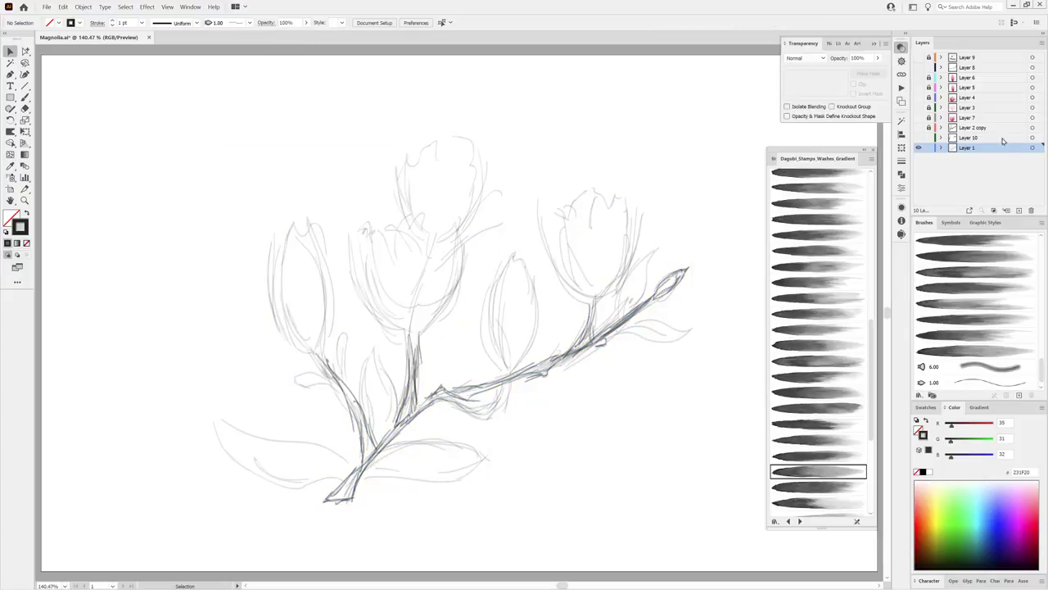
click(1034, 147)
click(83, 6)
click(95, 125)
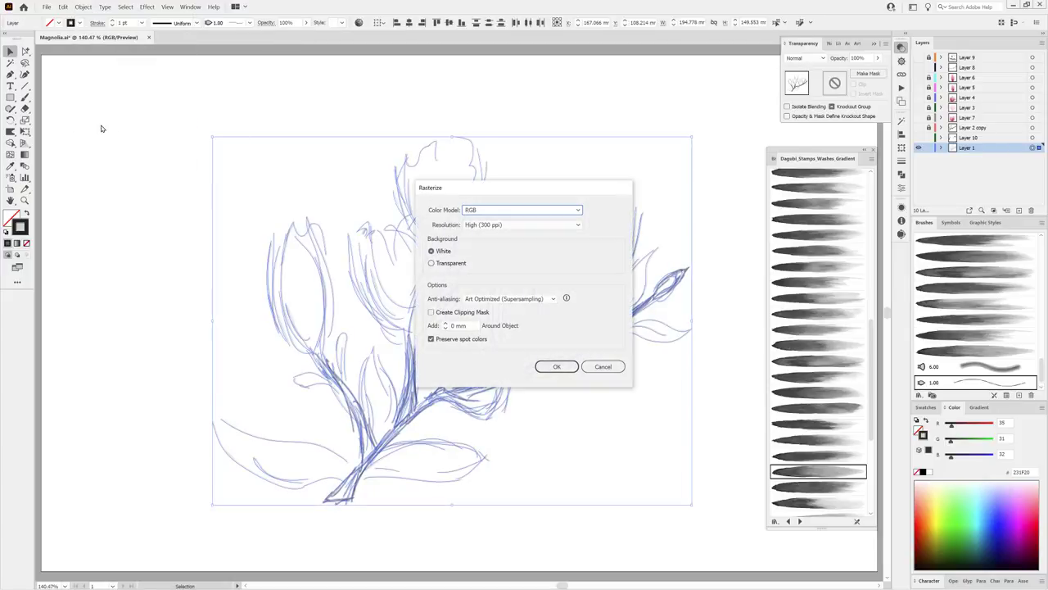
click(557, 366)
click(717, 226)
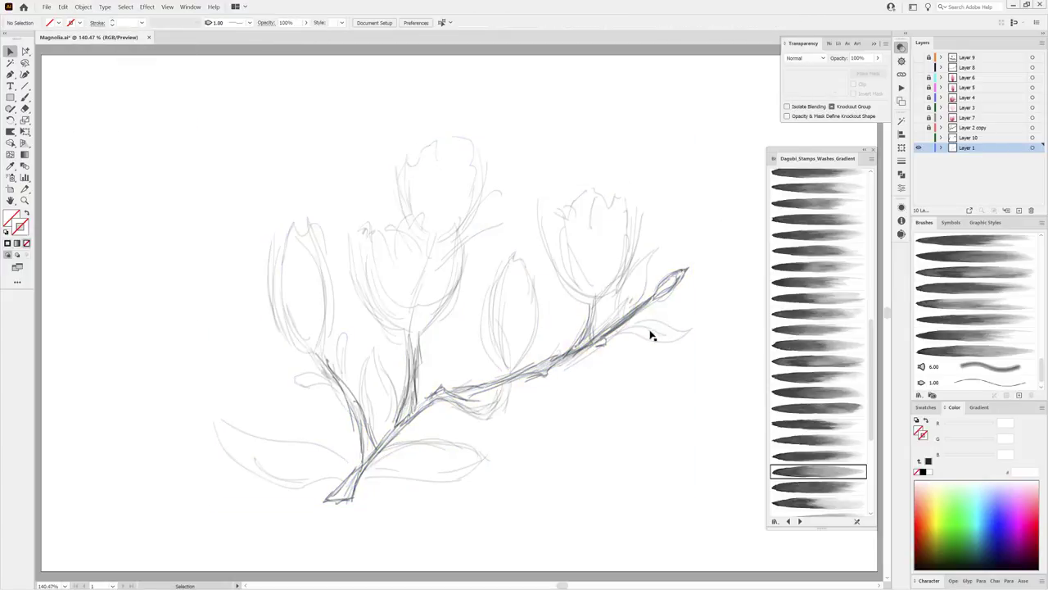
Turn the painted layers back on and save the finished magnolia painting.
scroll(652, 335, up, 5)
scroll(381, 319, down, 4)
drag(381, 319, 577, 271)
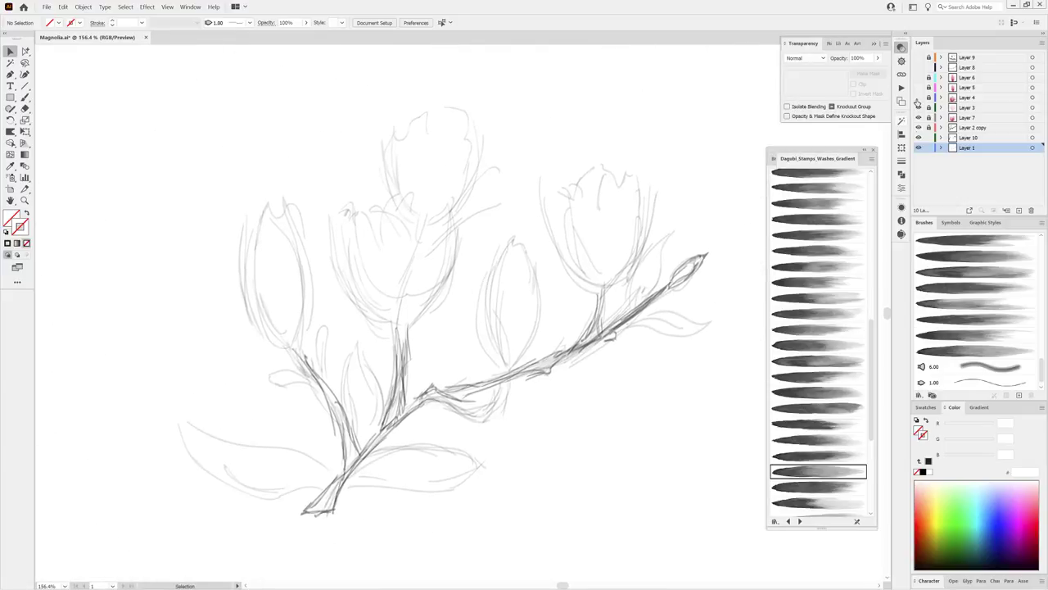
drag(917, 102, 917, 56)
click(47, 7)
click(68, 82)
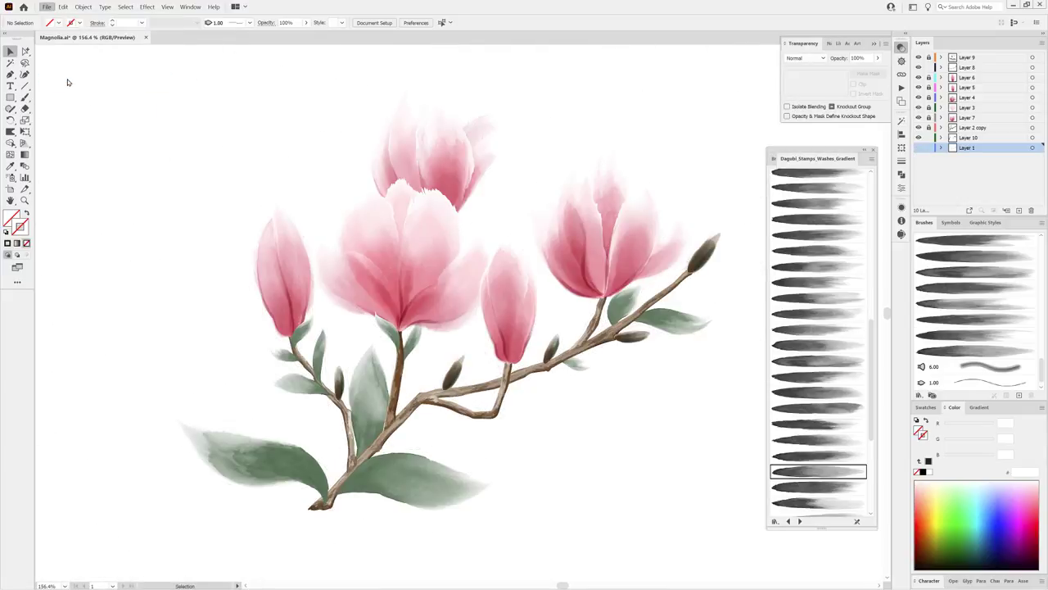
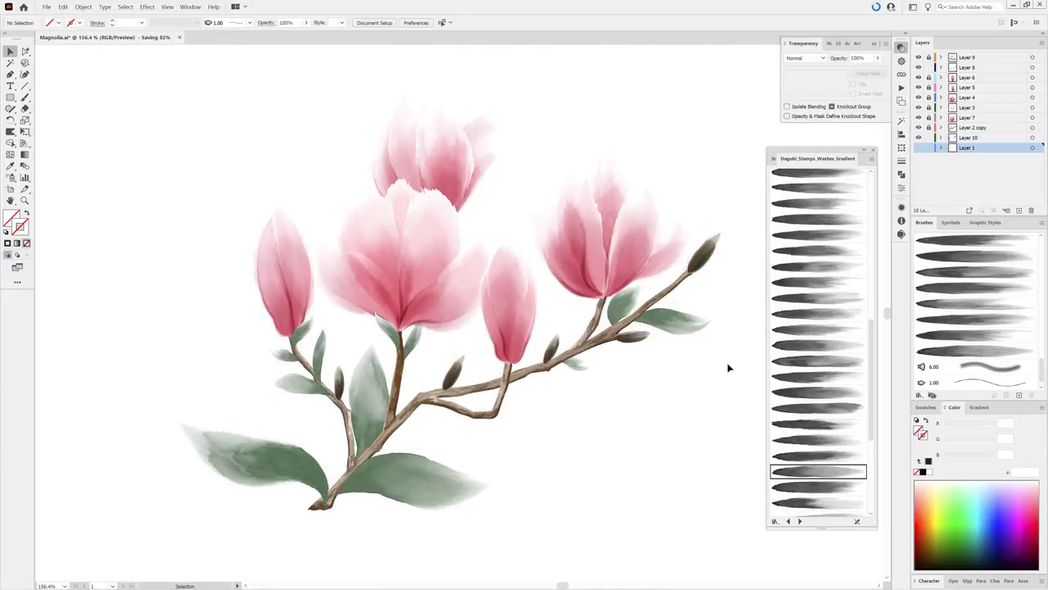
Set up the Paintbrush on Layer 8 with a dark stroke and a gradient wash brush at 0.1 pt.
click(717, 270)
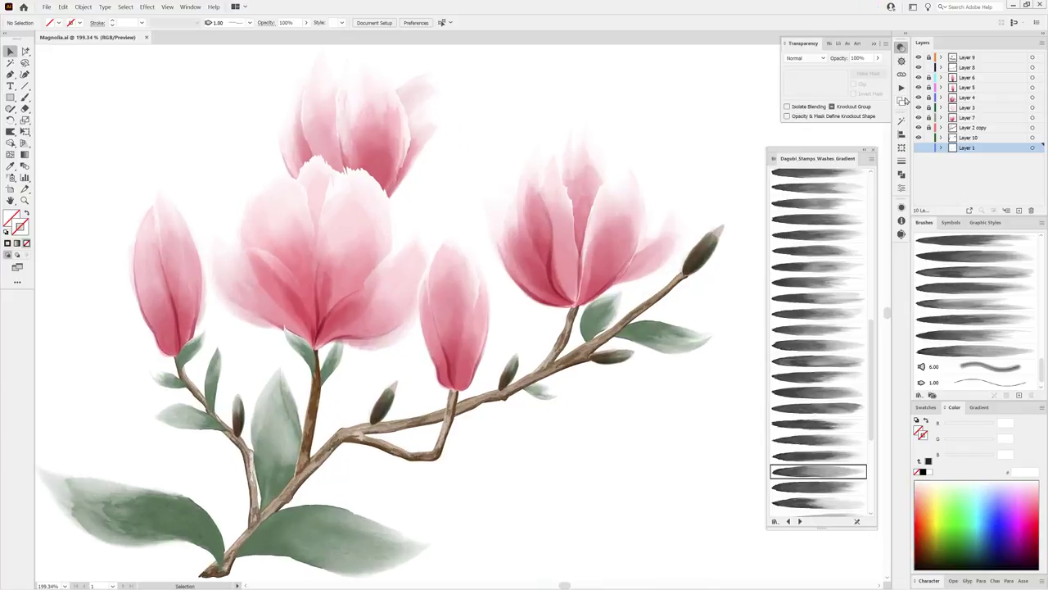
click(969, 67)
click(25, 97)
click(926, 407)
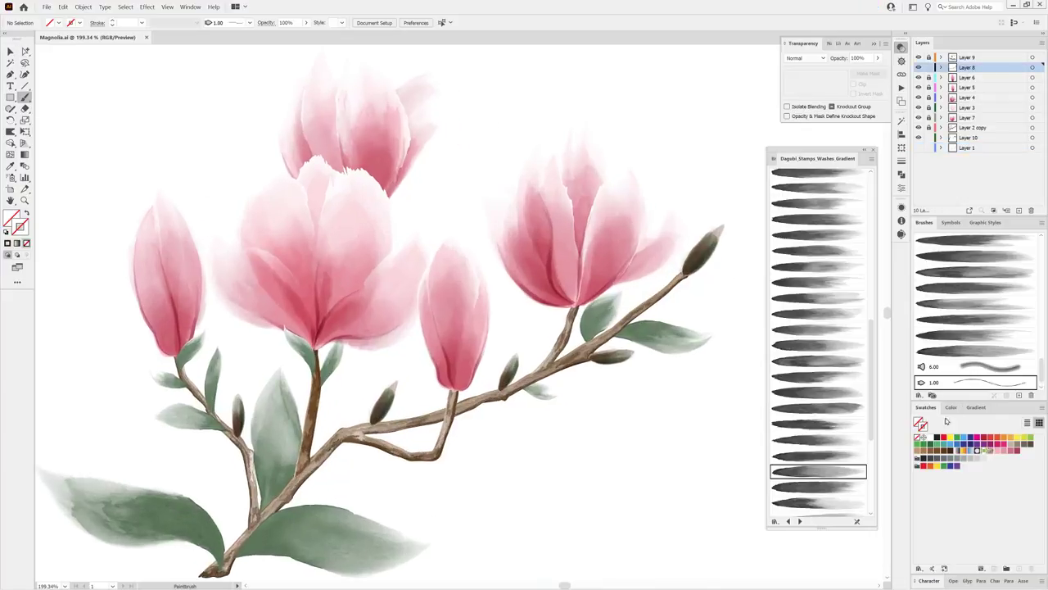
click(950, 452)
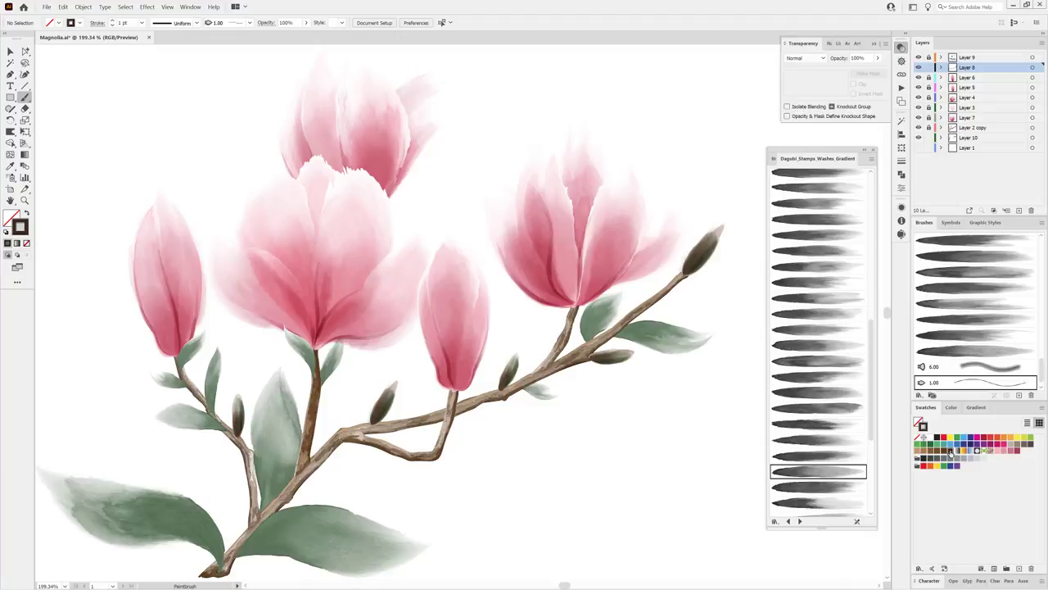
click(801, 330)
click(142, 23)
click(111, 26)
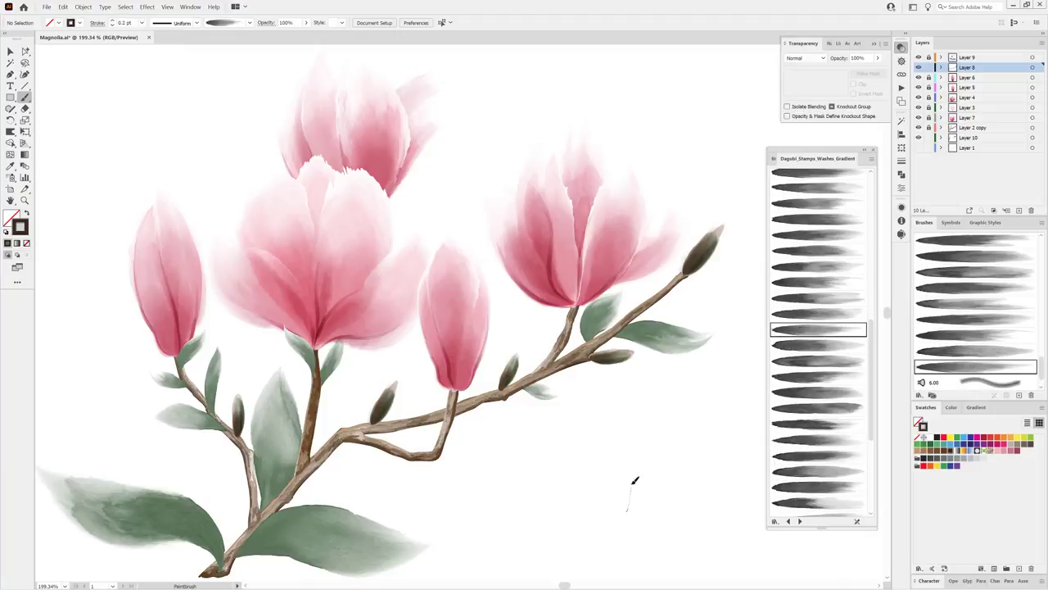
drag(632, 484, 627, 511)
click(113, 26)
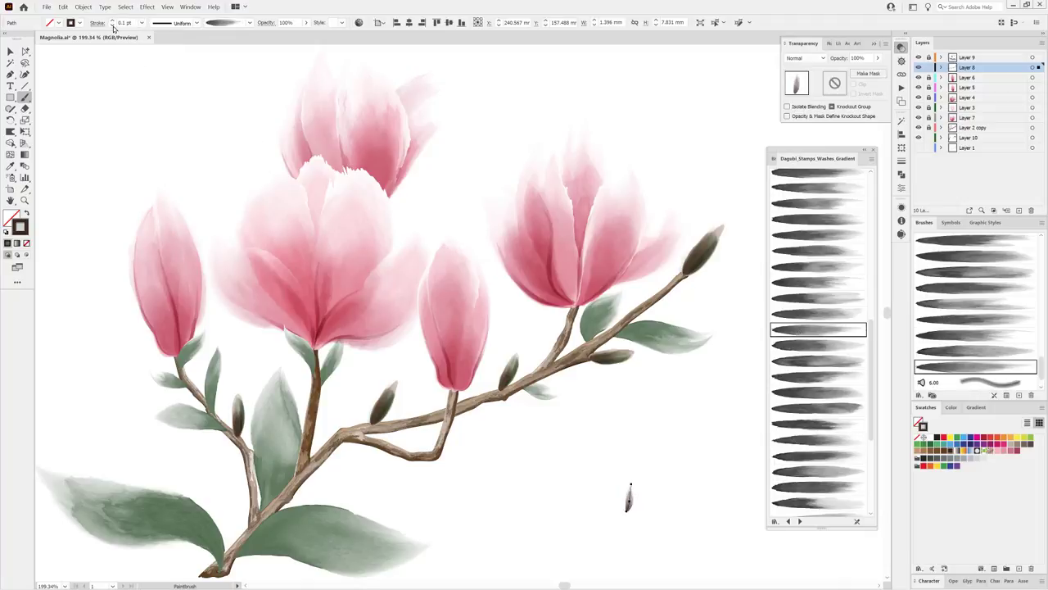
Paint small dark wash strokes at the base of the upper-right buds and along the branch.
ctrl+click(604, 412)
scroll(713, 304, up, 3)
scroll(507, 305, up, 1)
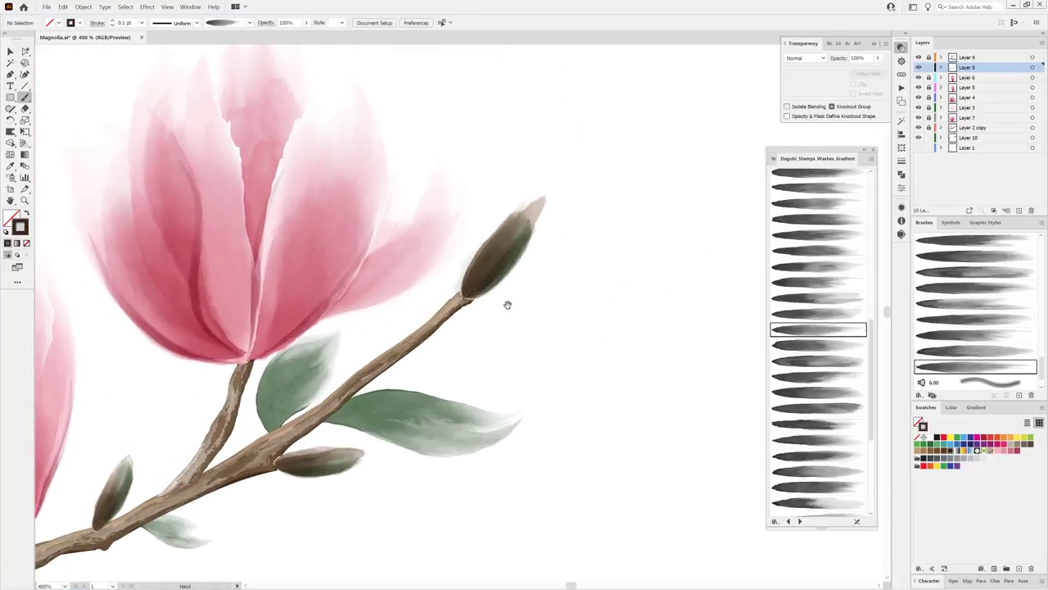
drag(451, 274, 454, 299)
scroll(277, 329, up, 1)
scroll(277, 329, up, 1)
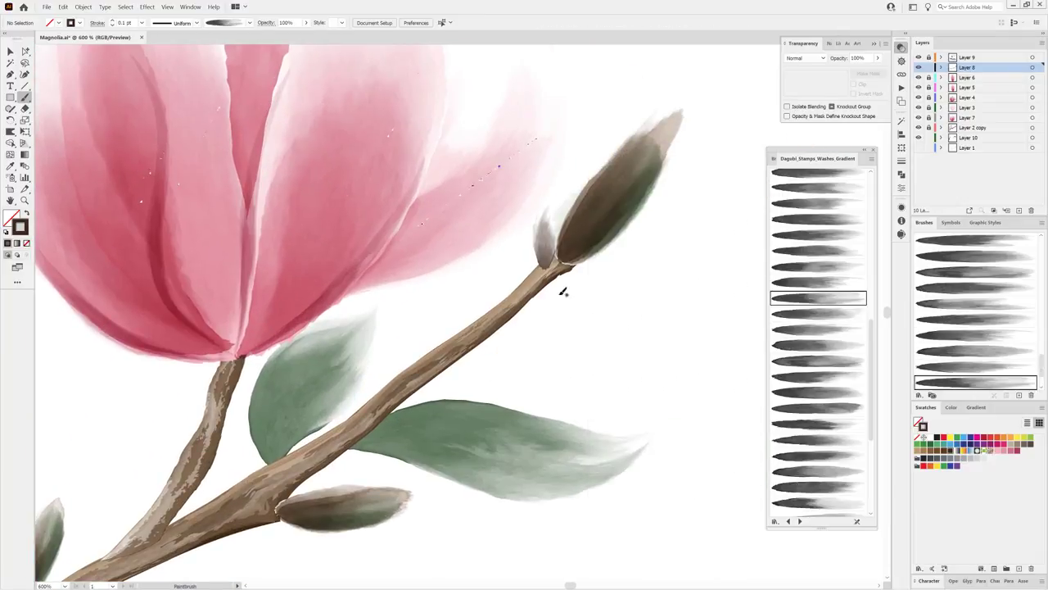
scroll(559, 290, down, 3)
scroll(559, 290, left, 5)
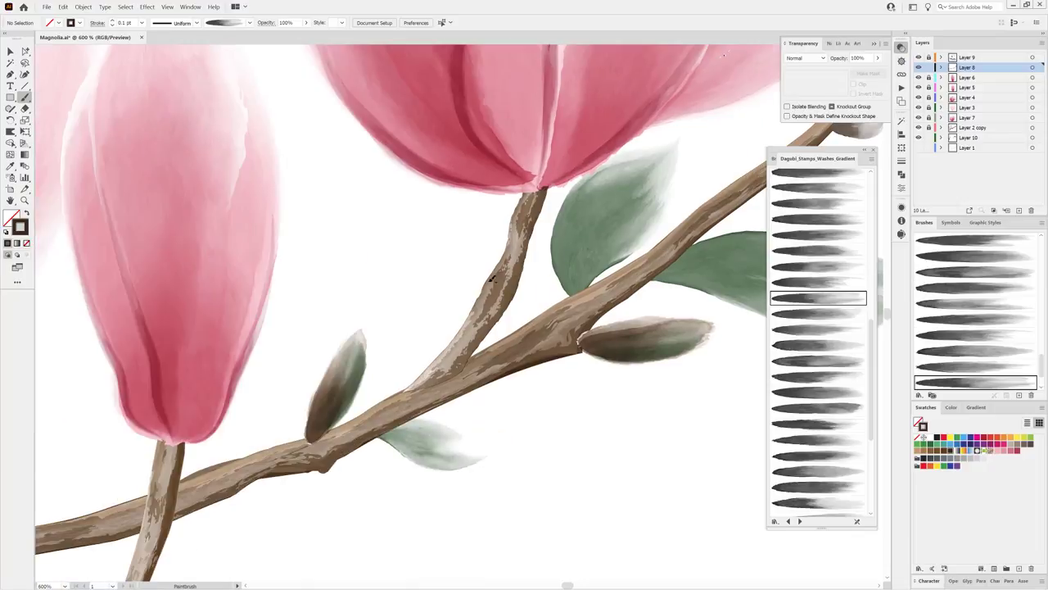
click(817, 250)
drag(489, 245, 489, 283)
drag(512, 371, 571, 382)
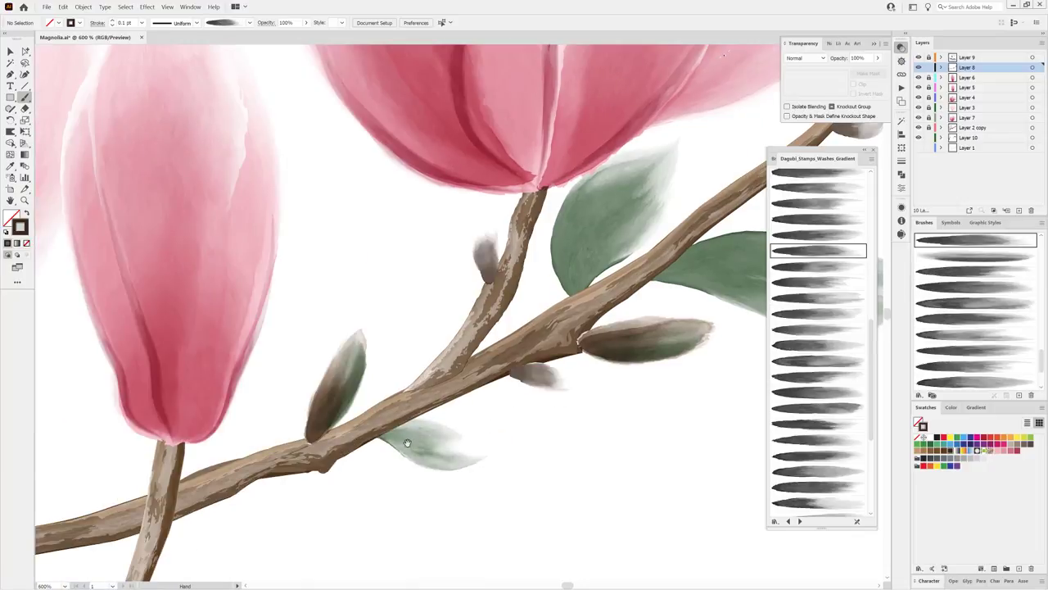
Add more short wash strokes where other buds meet the branch and near the fork.
scroll(604, 362, down, 2)
scroll(603, 363, left, 3)
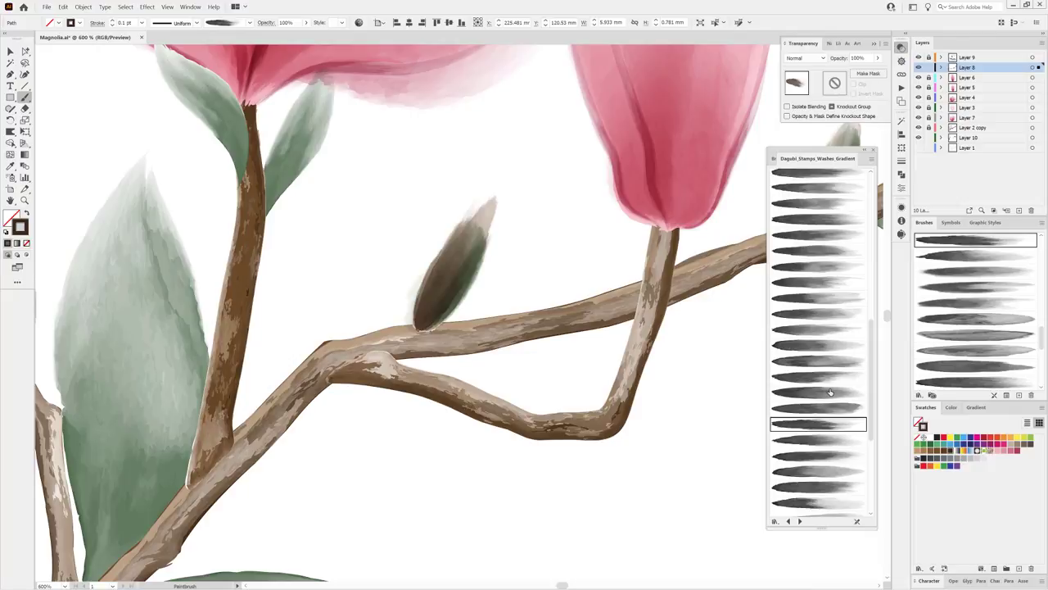
drag(614, 355, 614, 375)
click(817, 314)
drag(702, 309, 659, 337)
mouse_move(280, 443)
mouse_down()
mouse_move(403, 389)
mouse_move(437, 439)
mouse_up()
drag(457, 249, 421, 268)
Zoom out to fit the whole magnolia artboard and switch to another washes brush library.
click(790, 456)
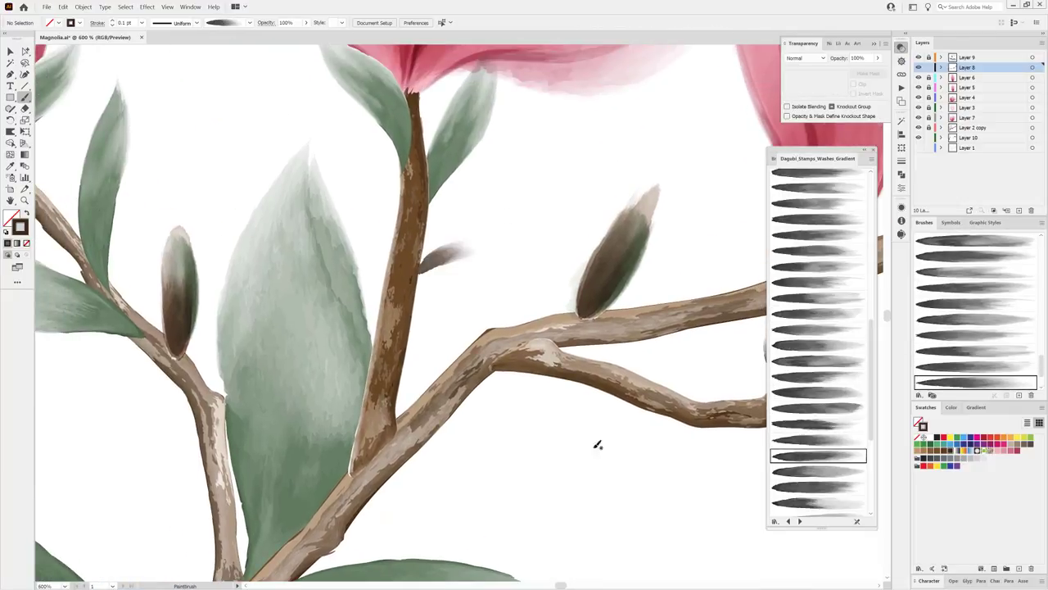
key(ctrl+0)
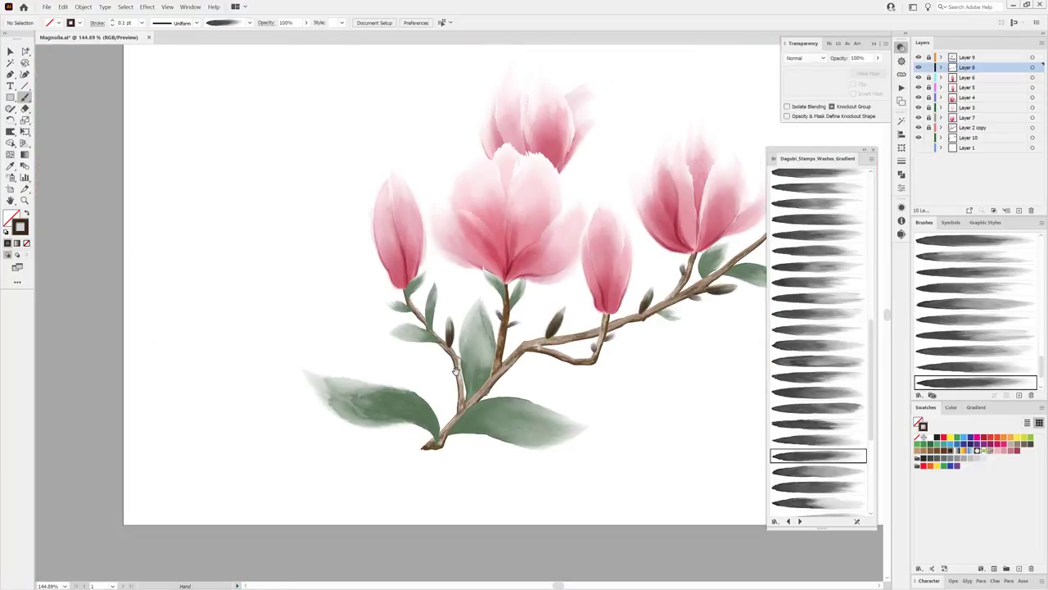
drag(455, 370, 343, 400)
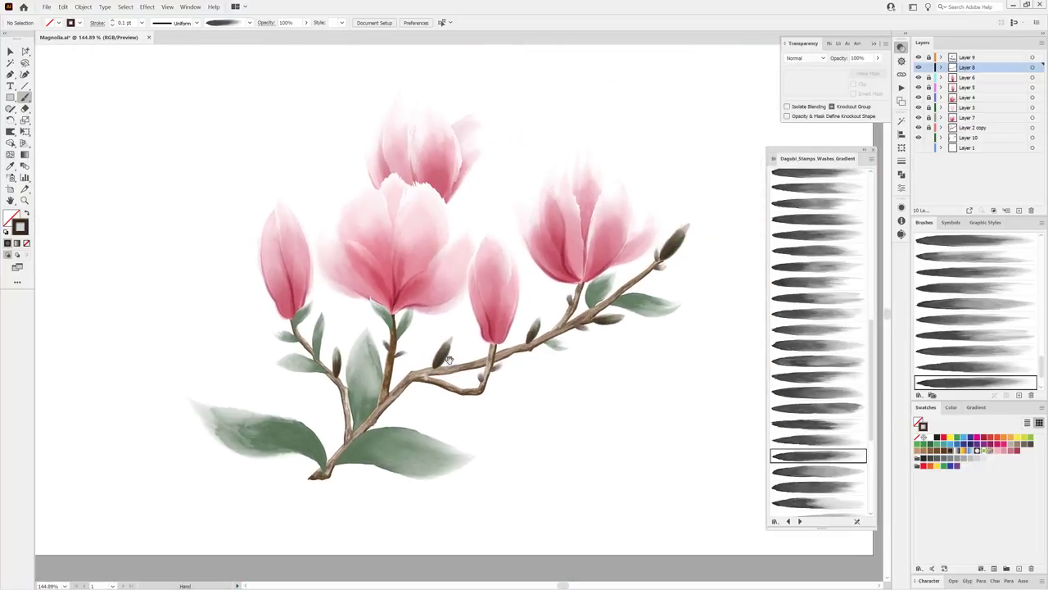
click(790, 520)
Set up a deep yellow wash brush with Multiply blending, 1 pt weight and a tapered lens profile.
click(820, 403)
click(1018, 440)
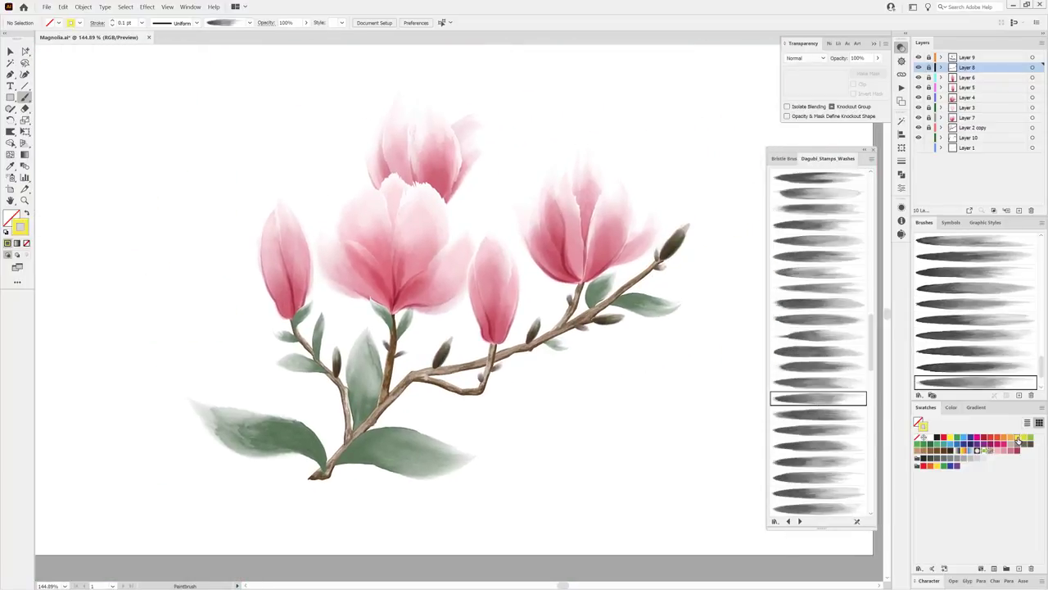
click(950, 407)
drag(988, 442, 985, 440)
click(806, 58)
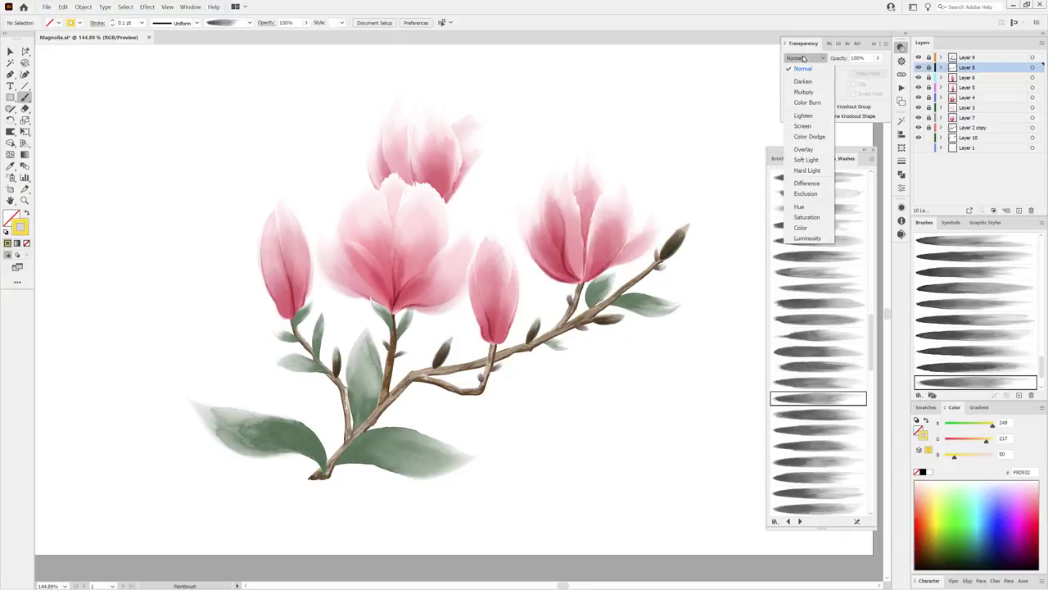
click(807, 94)
click(142, 23)
click(153, 64)
click(196, 23)
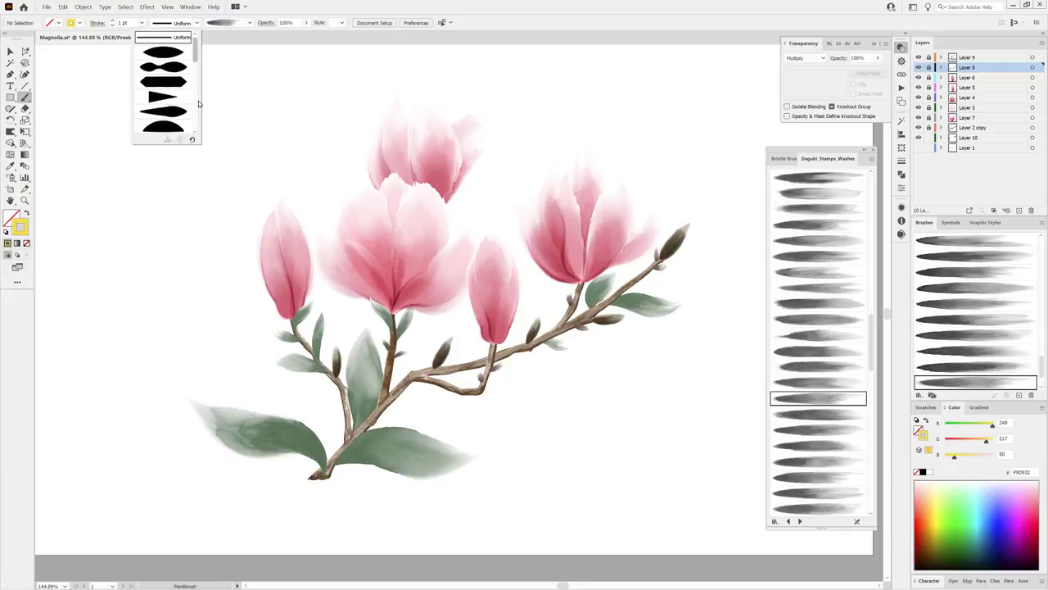
click(168, 63)
click(196, 22)
key(Escape)
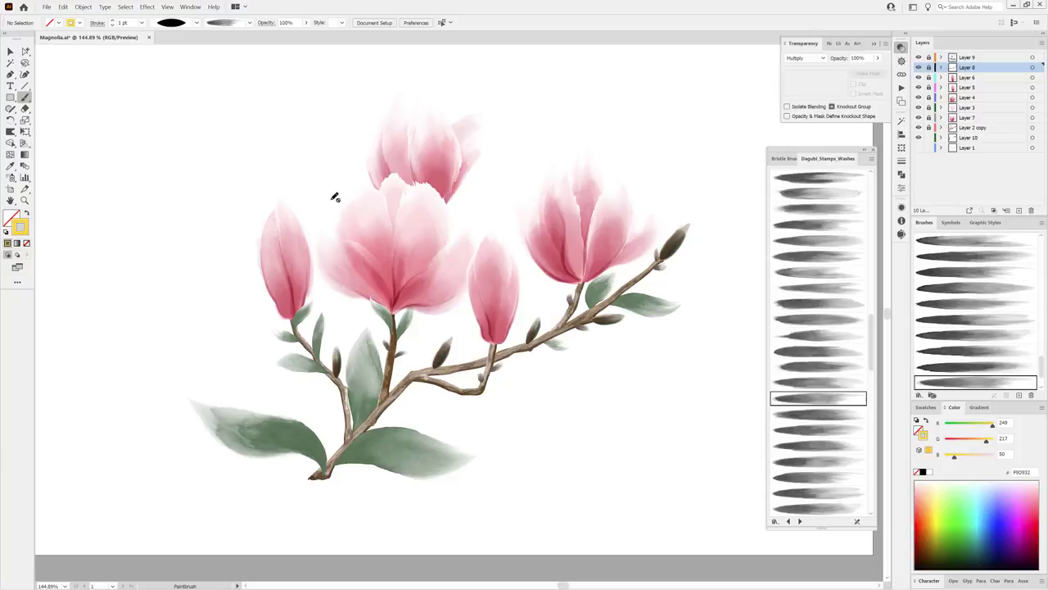
On Layer 9, paint yellow washes over the lower leaf at 0.7 pt and the left leaf.
click(931, 58)
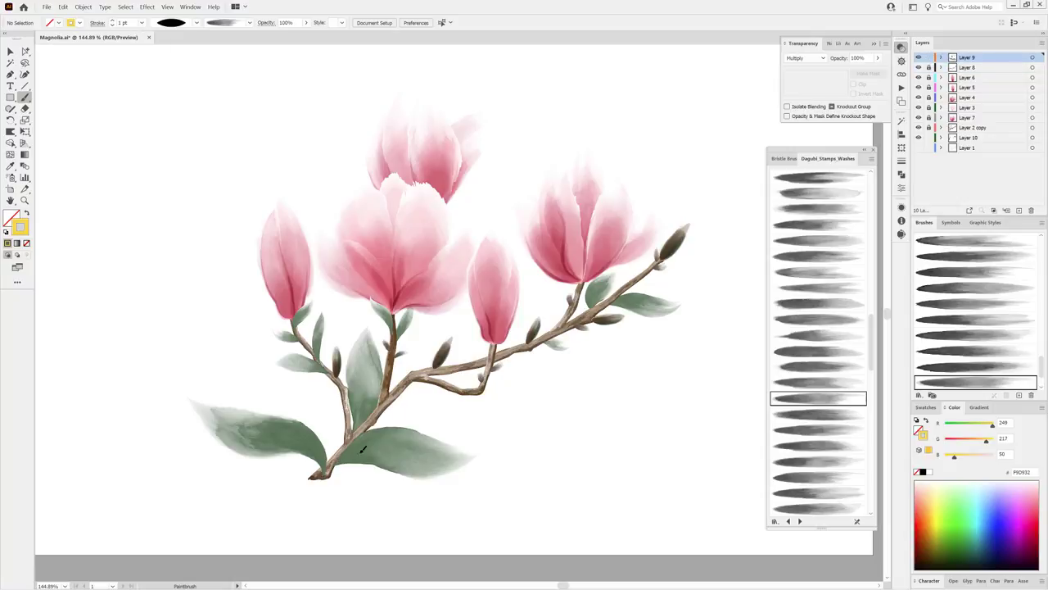
drag(461, 461, 473, 458)
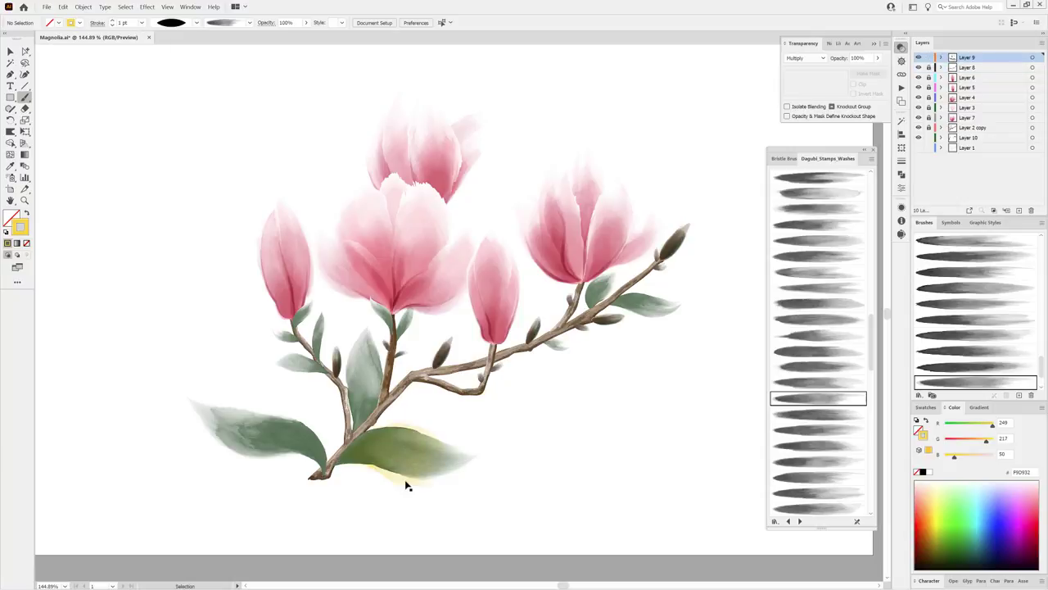
click(112, 25)
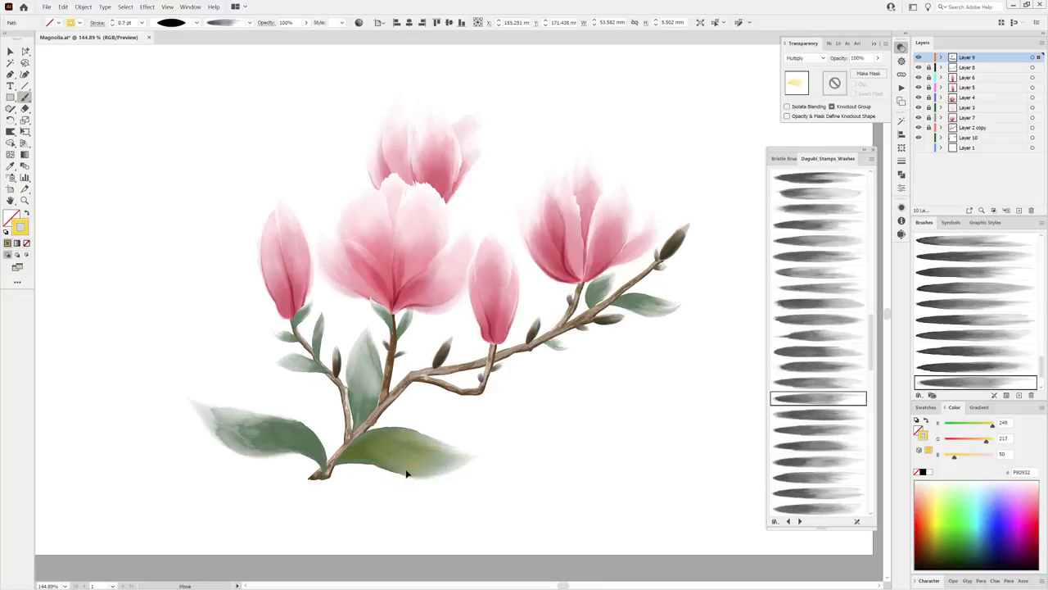
ctrl+click(638, 490)
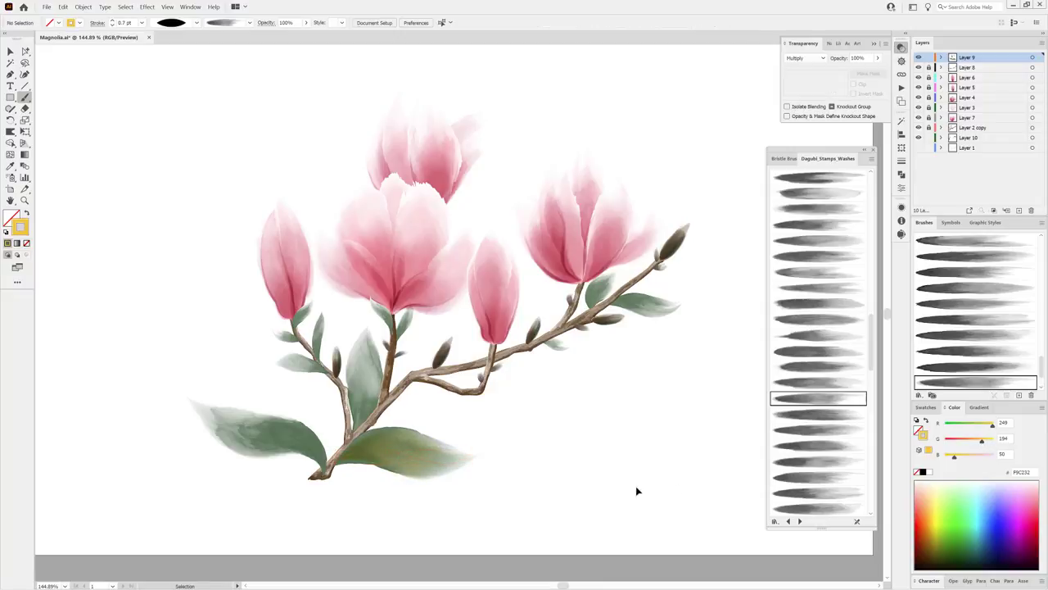
click(819, 463)
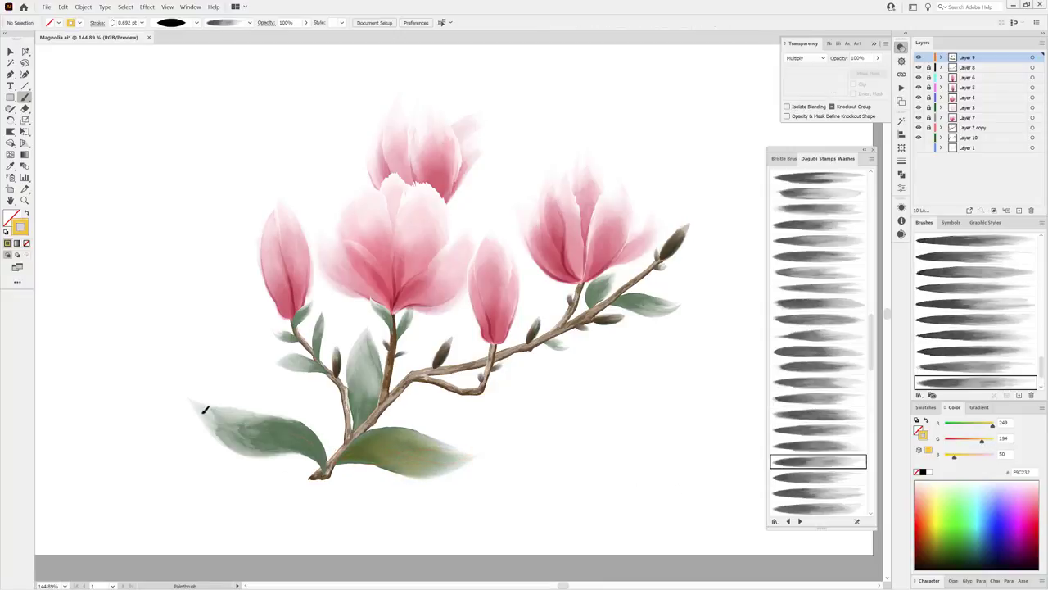
mouse_move(205, 410)
mouse_down()
mouse_move(270, 448)
mouse_move(233, 428)
mouse_up()
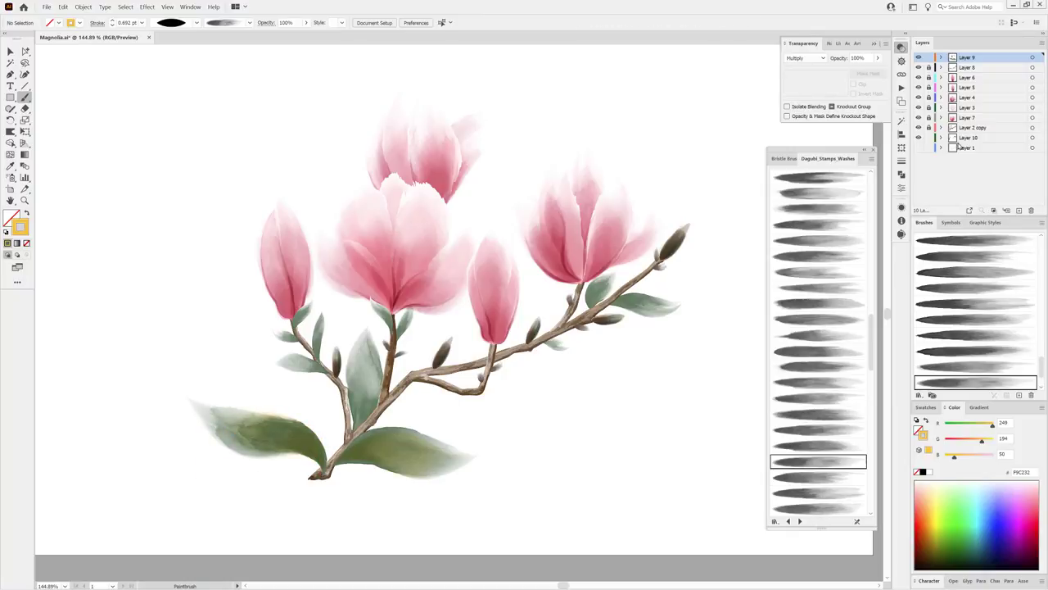
On Layer 10, wash over the middle and right leaves, thinning the right stroke to 0.3 pt.
click(968, 138)
drag(366, 386, 393, 377)
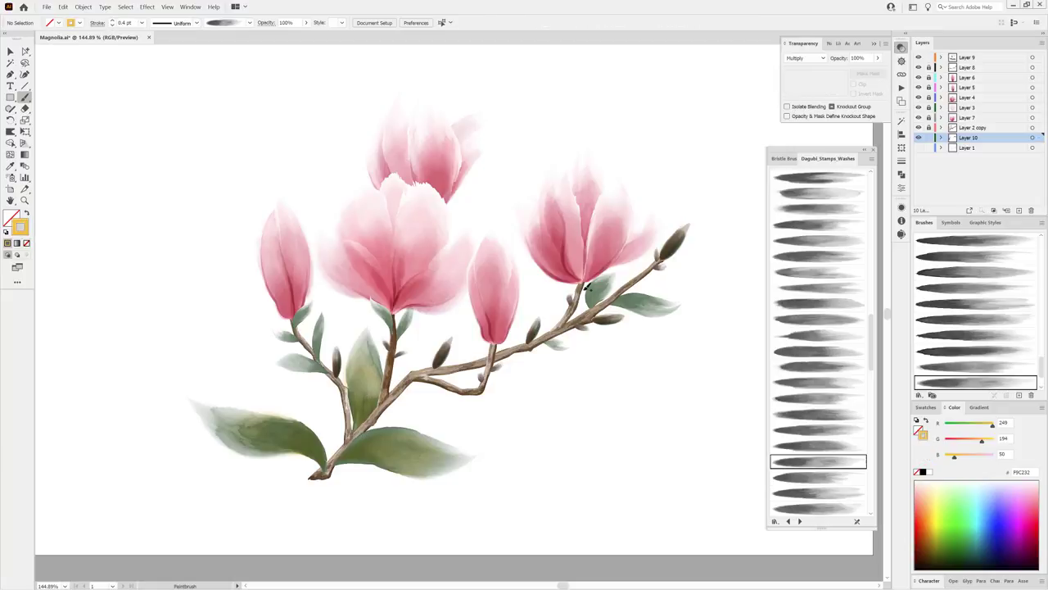
drag(678, 304, 622, 301)
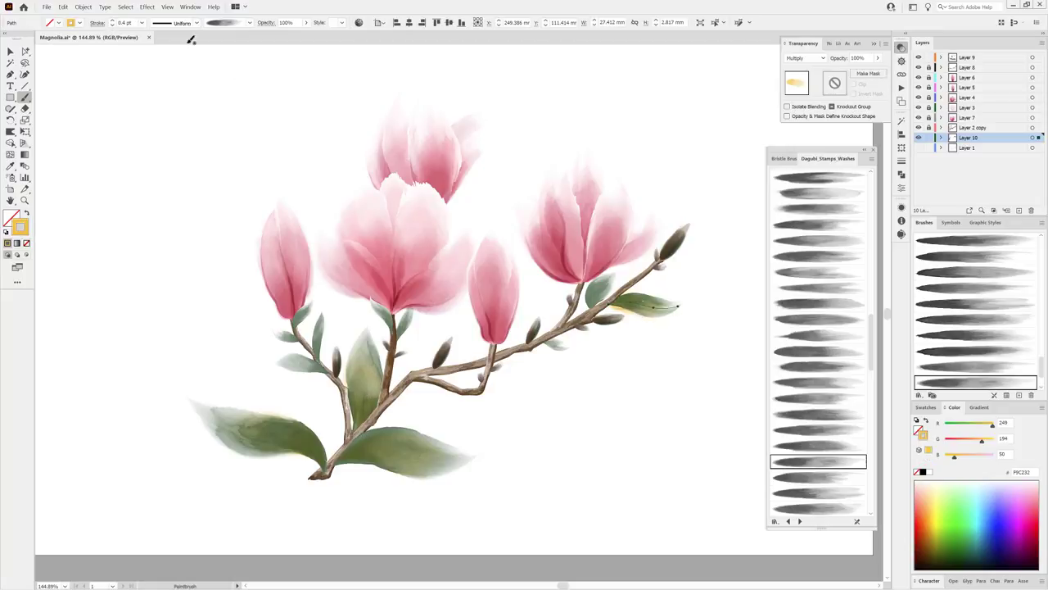
click(112, 26)
key(ctrl+shift+a)
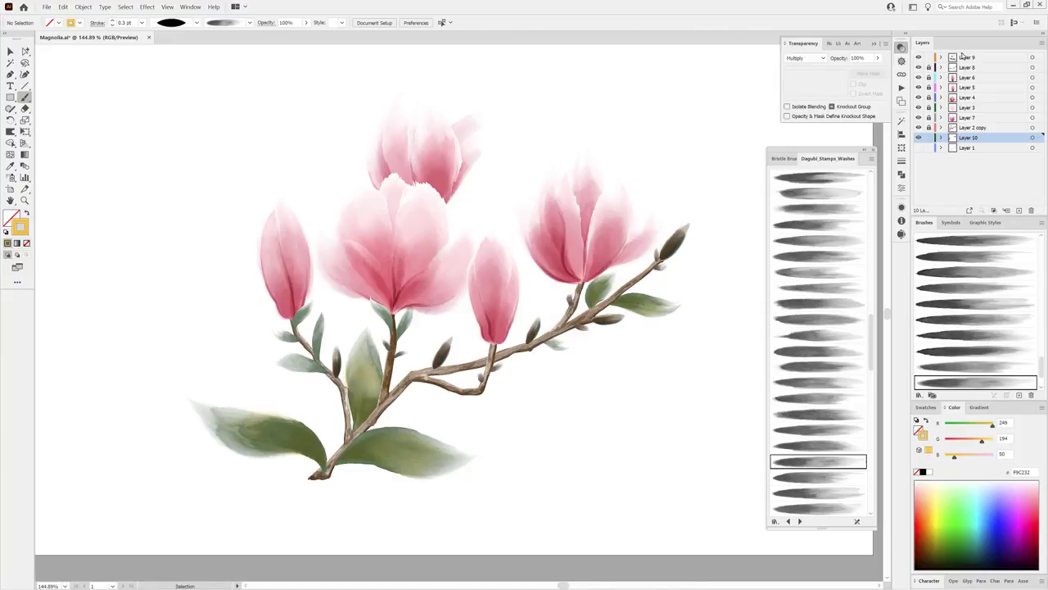
Fit the artboard and toggle visibility of the flower layers and a Layer 4 path to inspect them.
key(ctrl+0)
key(y)
click(901, 119)
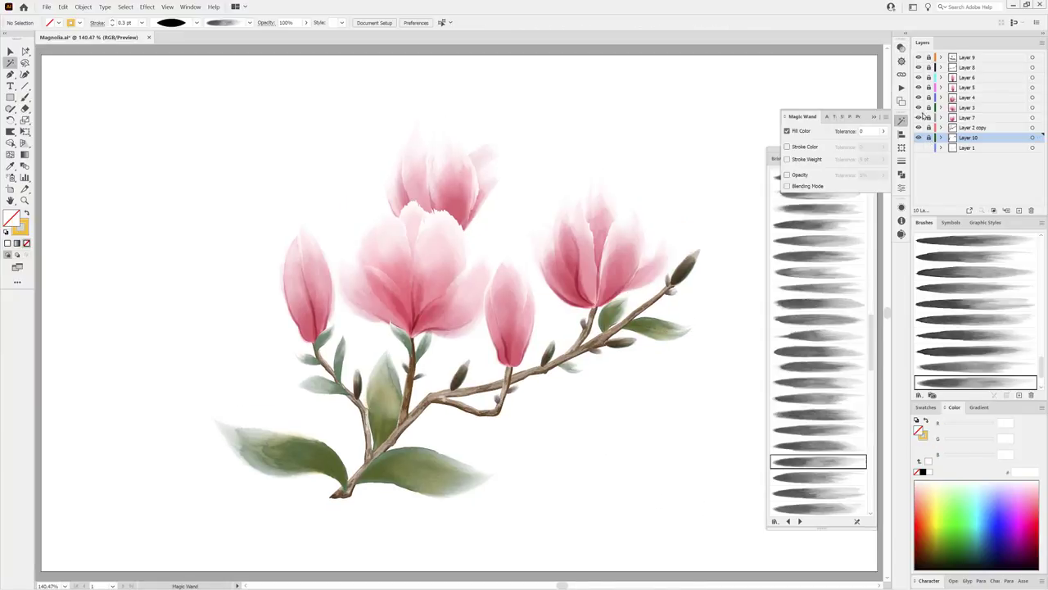
click(919, 117)
click(918, 117)
click(918, 98)
click(918, 97)
click(941, 97)
click(918, 108)
click(918, 107)
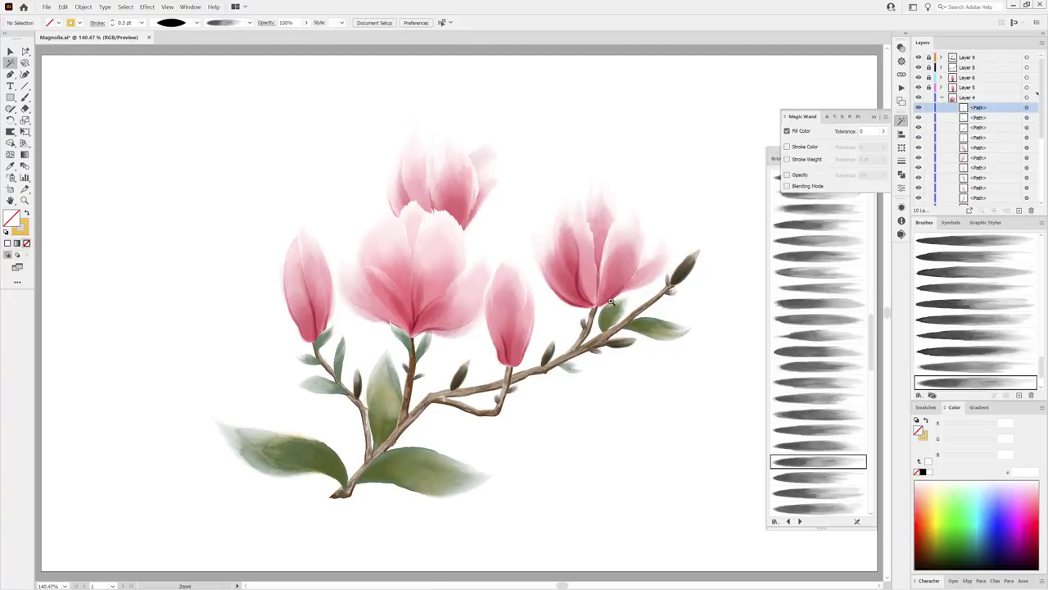
scroll(351, 319, up, 5)
click(918, 107)
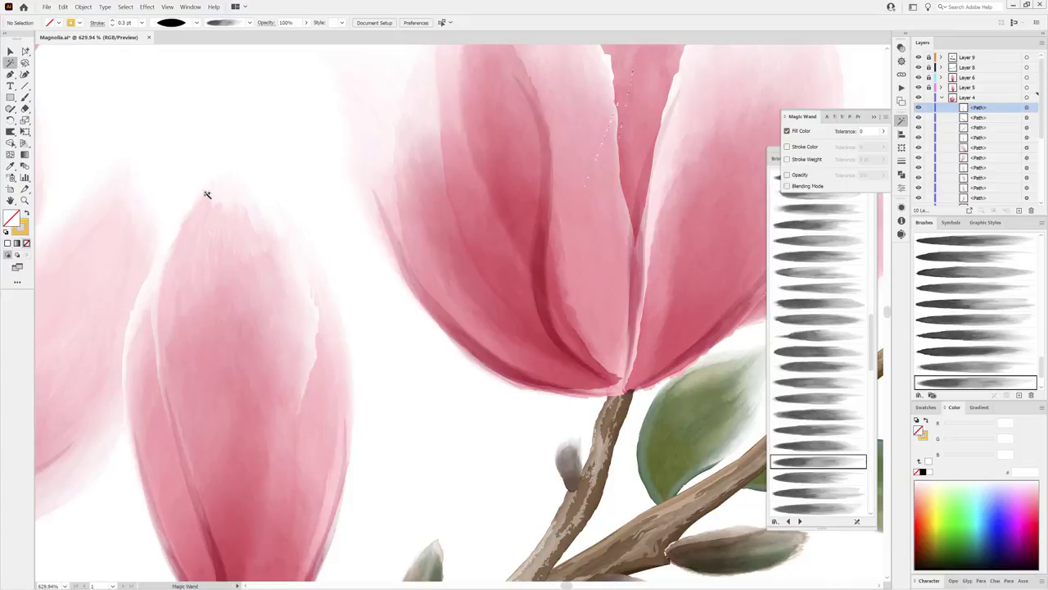
Finish the path edit, return to the Selection tool, deselect everything and fit the artwork in view.
key(shift+r)
click(1026, 107)
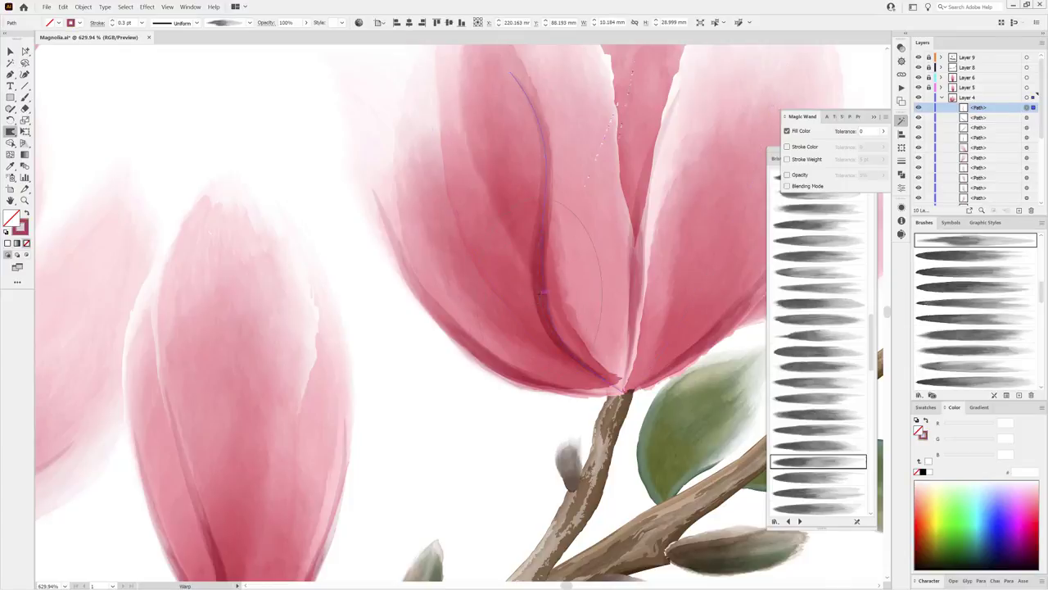
scroll(509, 186, up, 4)
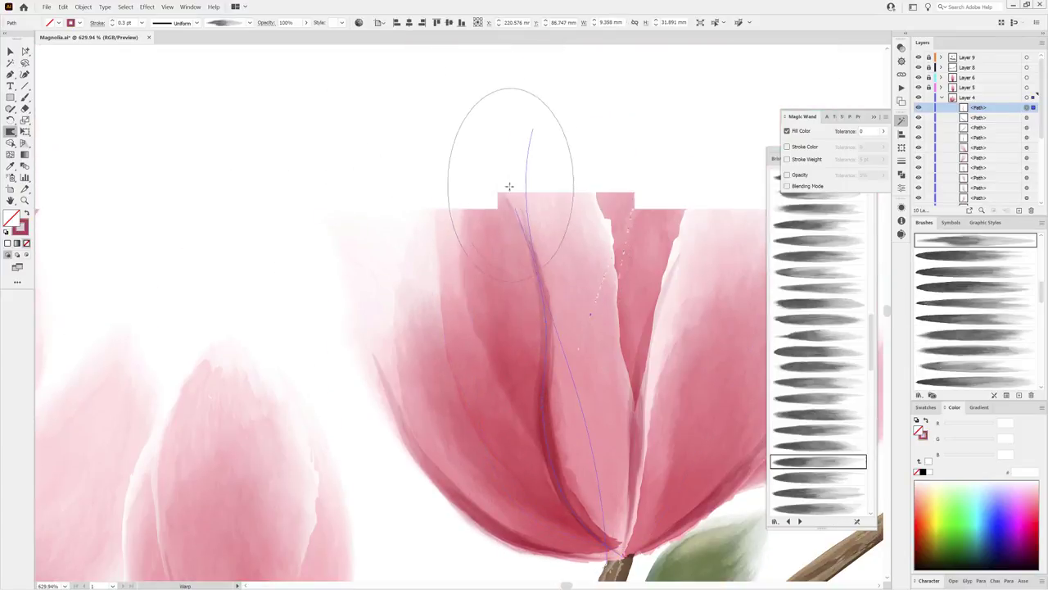
key(ctrl+0)
key(v)
key(ctrl+shift+a)
click(941, 97)
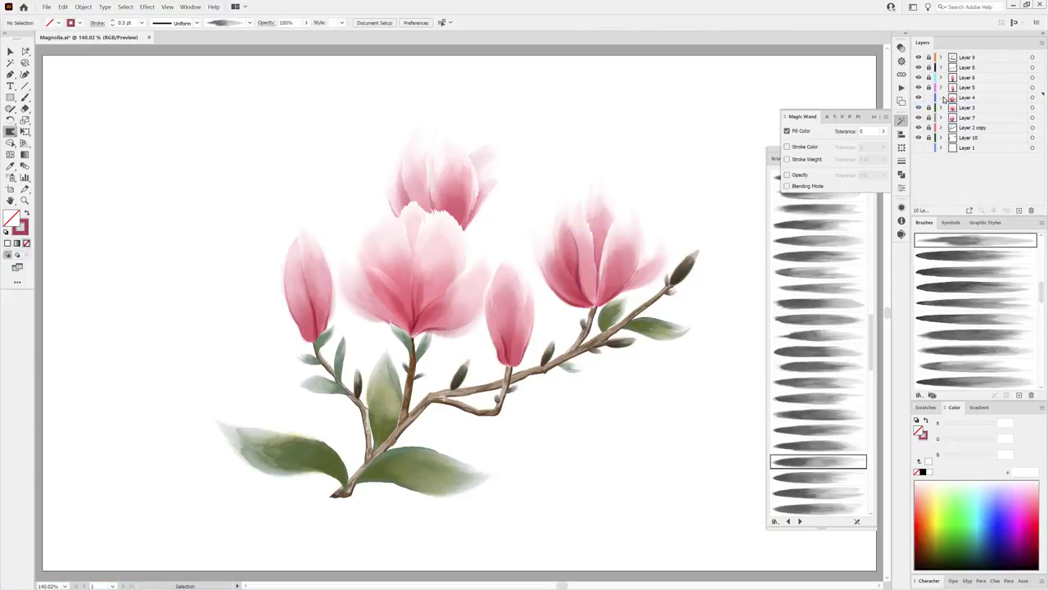
click(10, 51)
click(46, 6)
Save, then export the artwork as Magnolia.png at 300 ppi.
key(Escape)
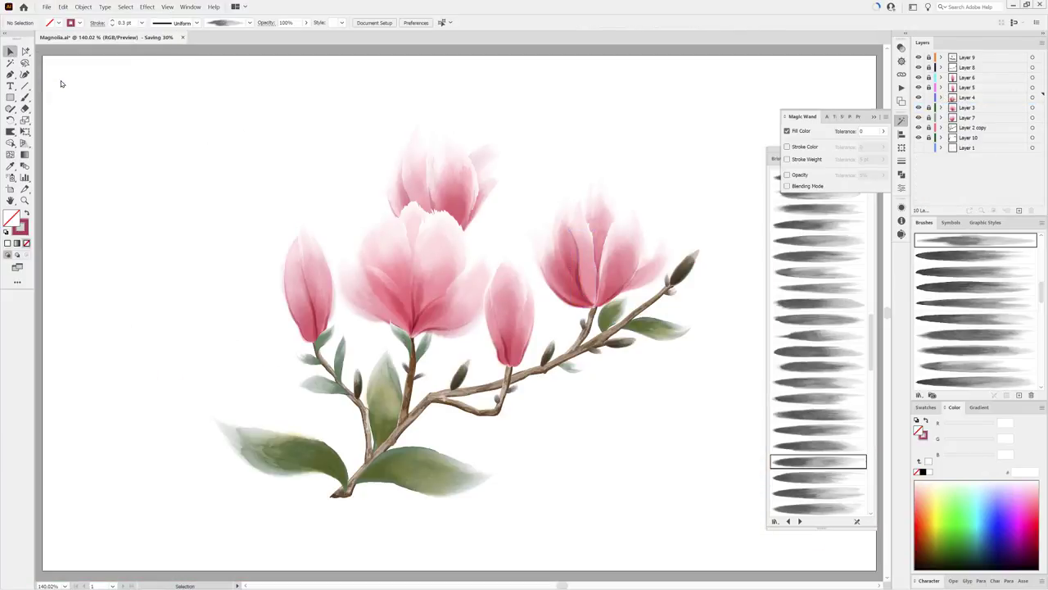
click(47, 7)
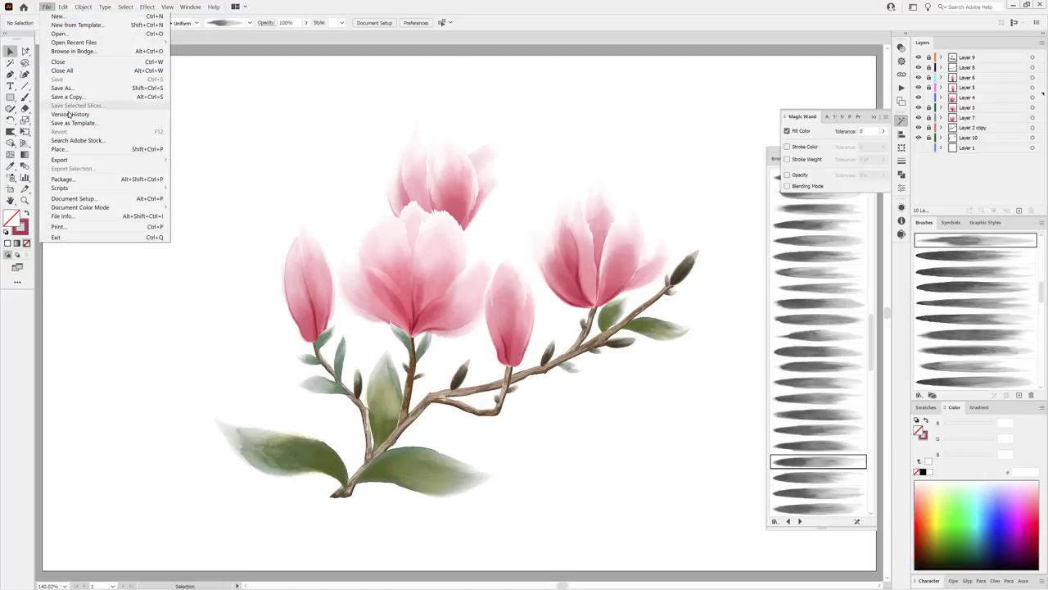
mouse_move(60, 160)
click(205, 168)
click(405, 359)
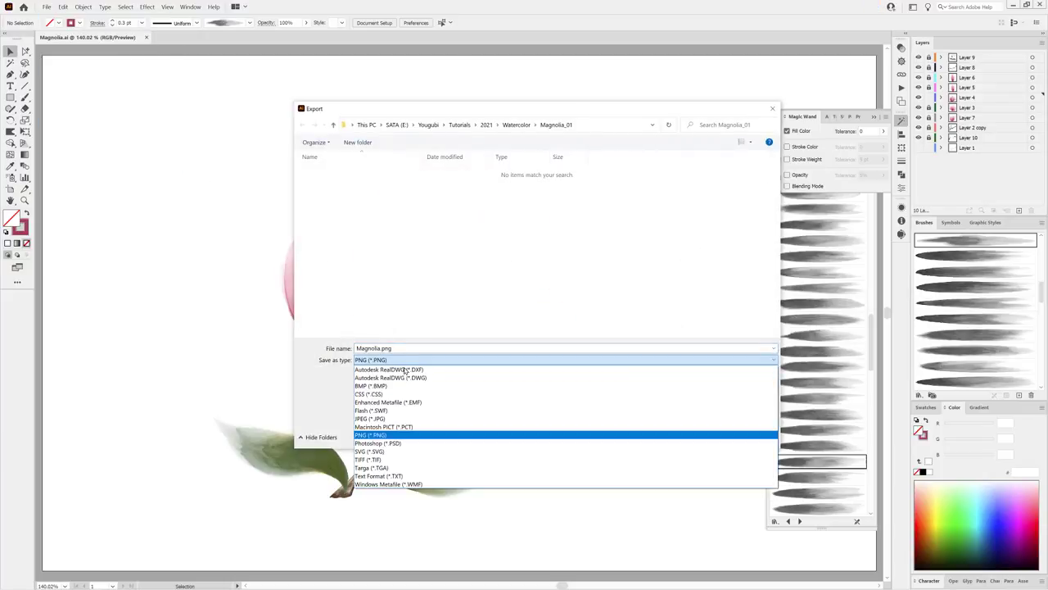
click(379, 436)
click(702, 436)
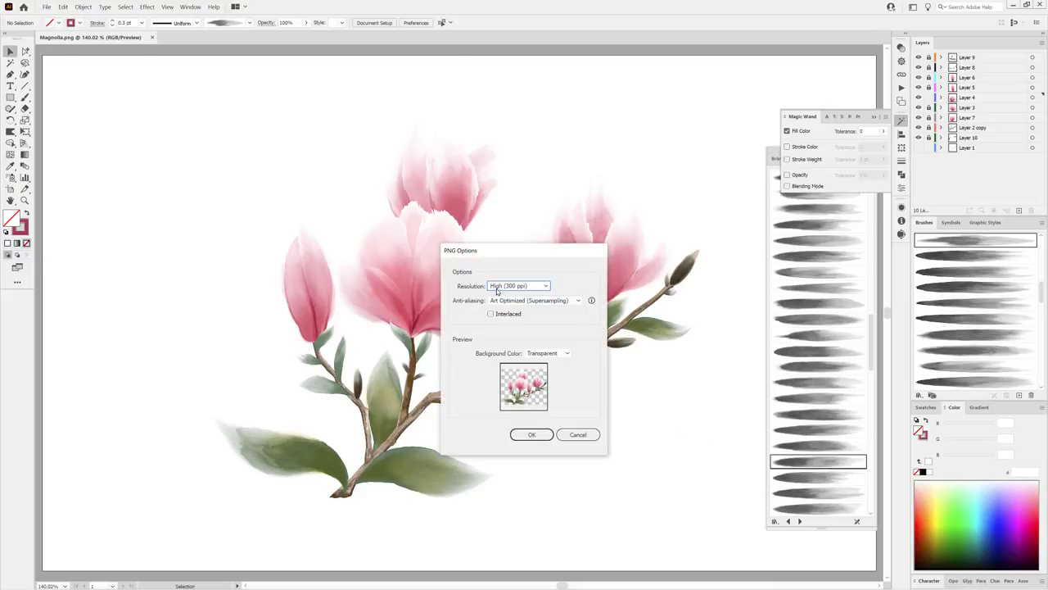
click(524, 436)
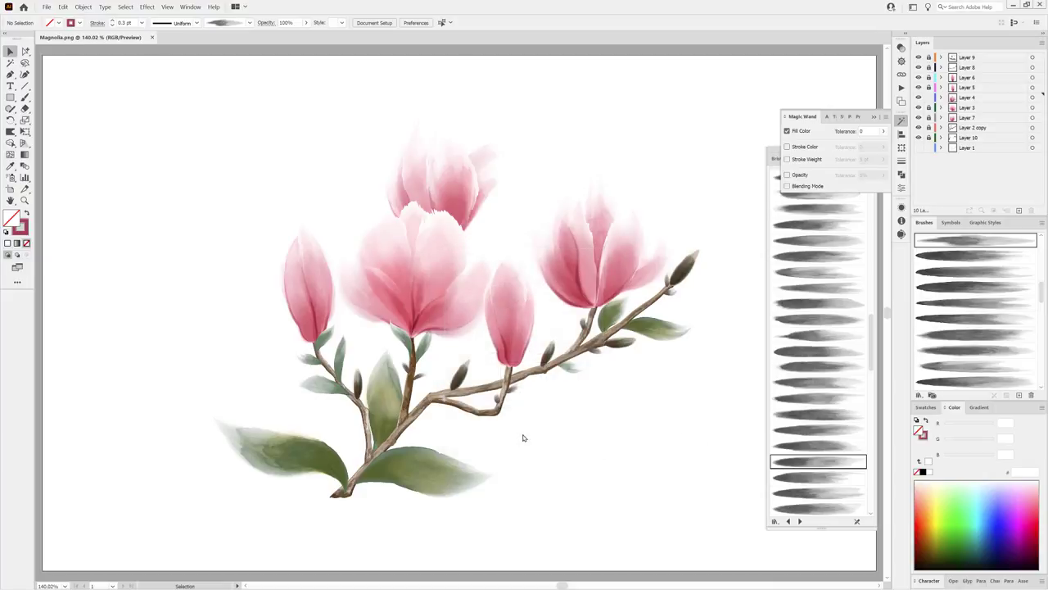
Open the exported Magnolia.png as a new document.
click(46, 7)
click(65, 37)
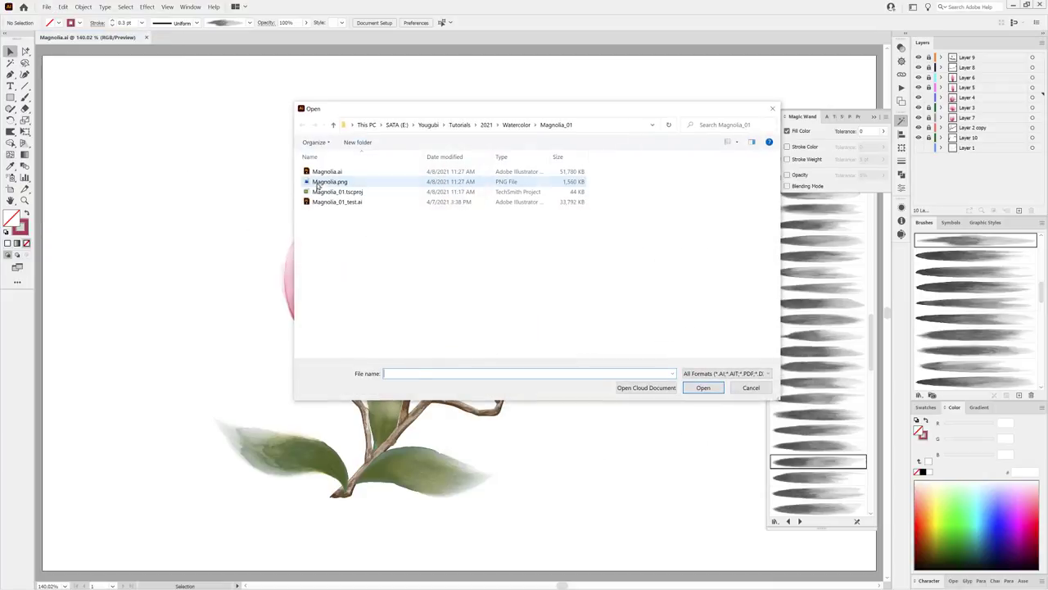
click(328, 181)
click(703, 387)
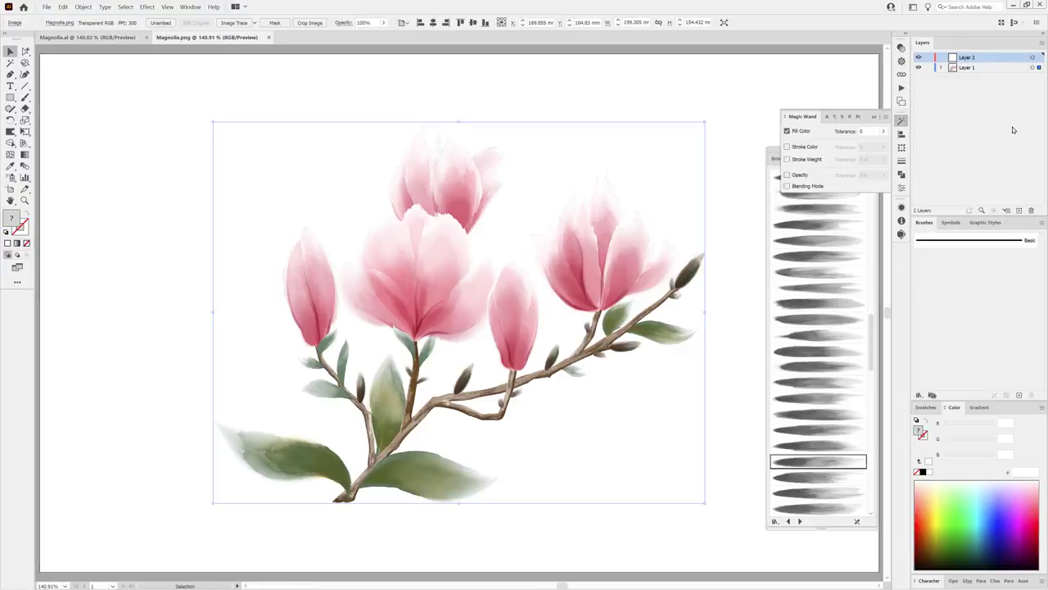
Add a locked Layer 2 beneath the image holding an artboard-sized orange (FFCB77) rectangle.
click(1019, 209)
drag(988, 75, 982, 54)
click(12, 98)
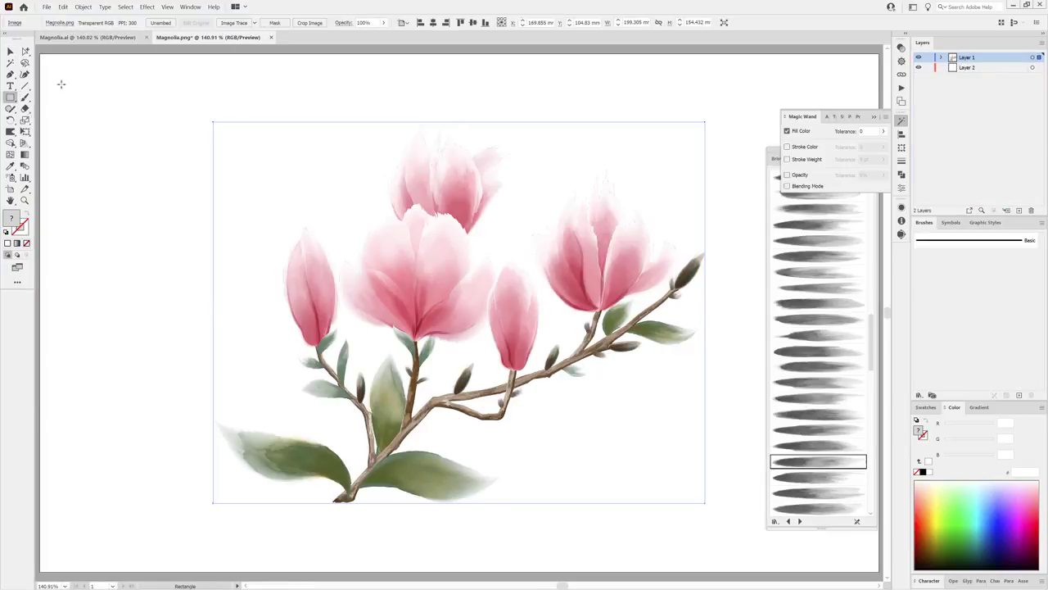
click(968, 68)
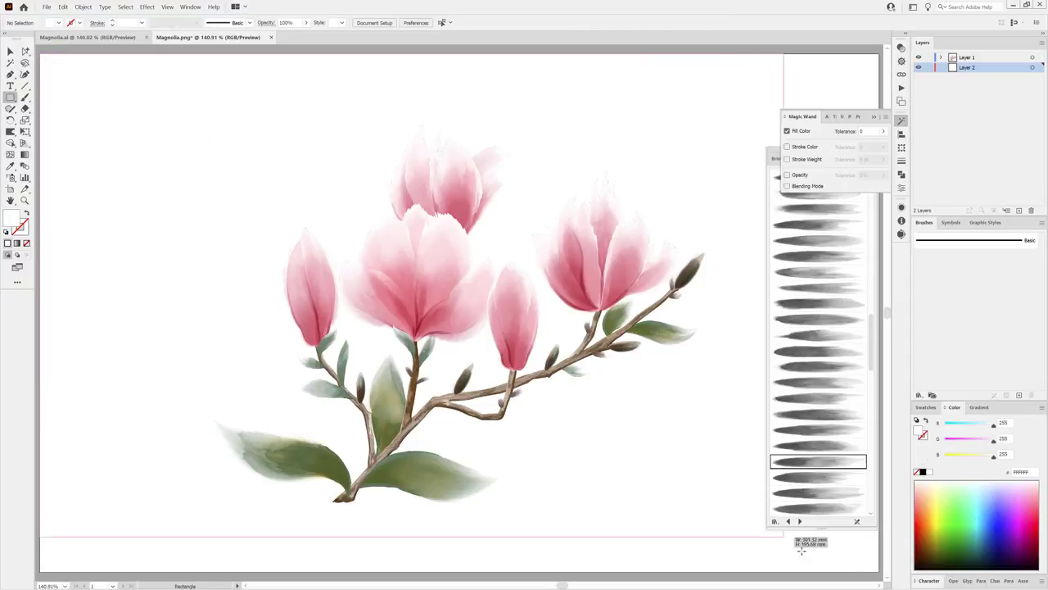
drag(41, 53, 880, 571)
click(928, 487)
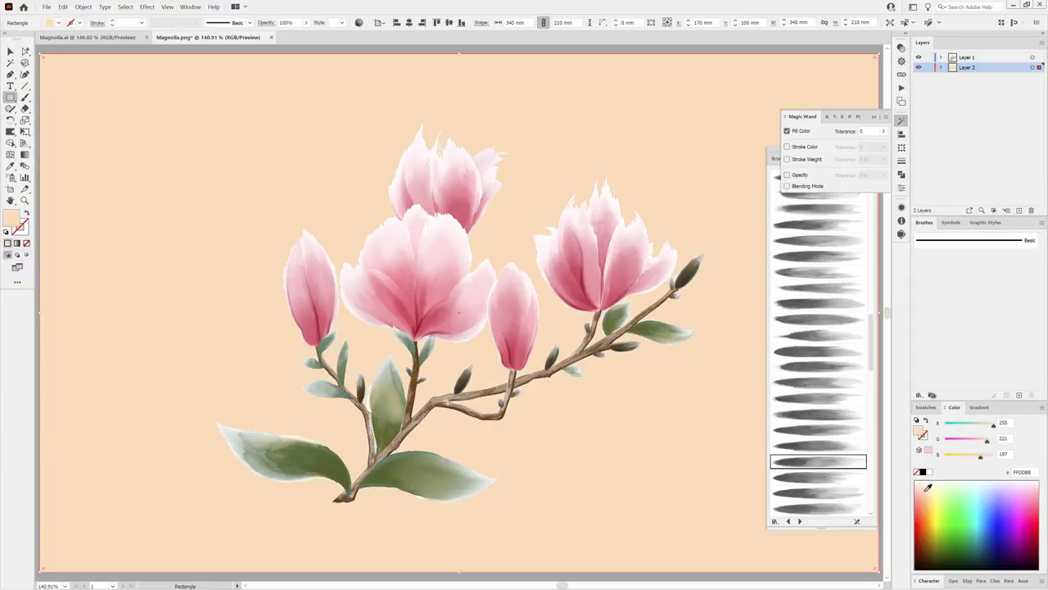
drag(928, 479, 929, 498)
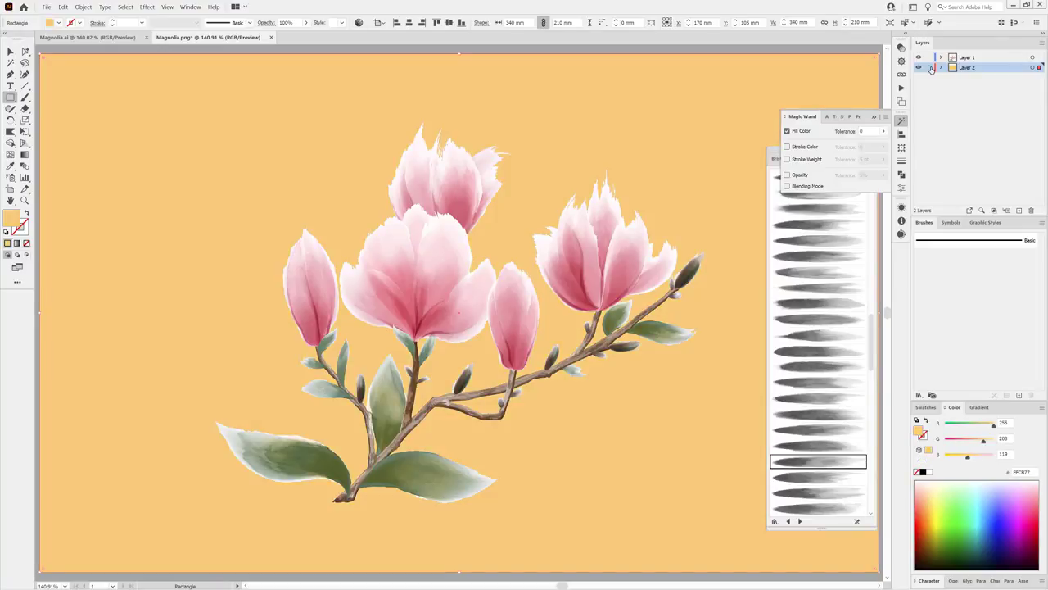
click(929, 68)
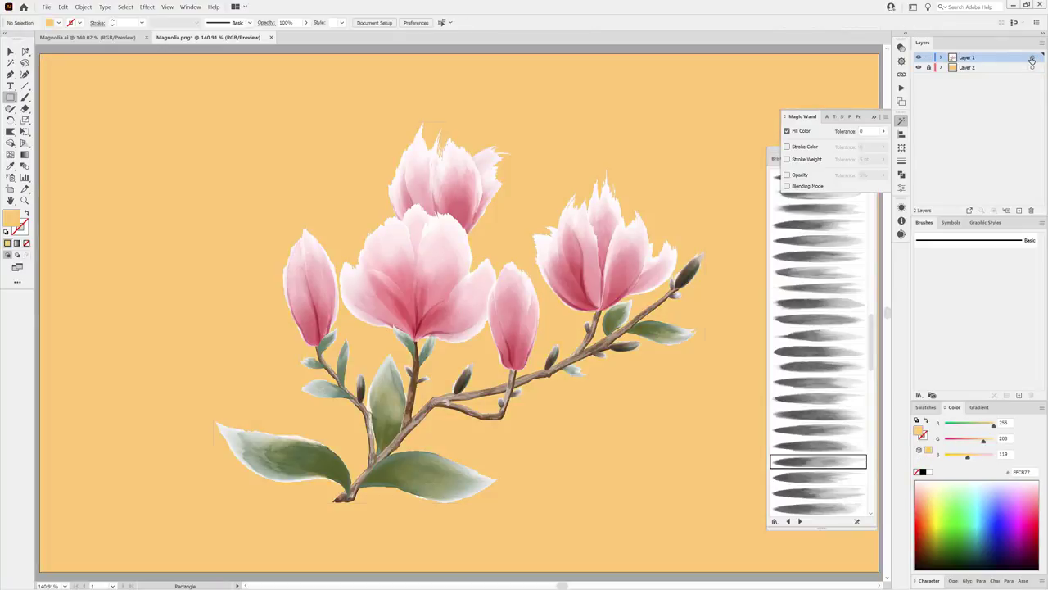
click(1033, 57)
click(190, 6)
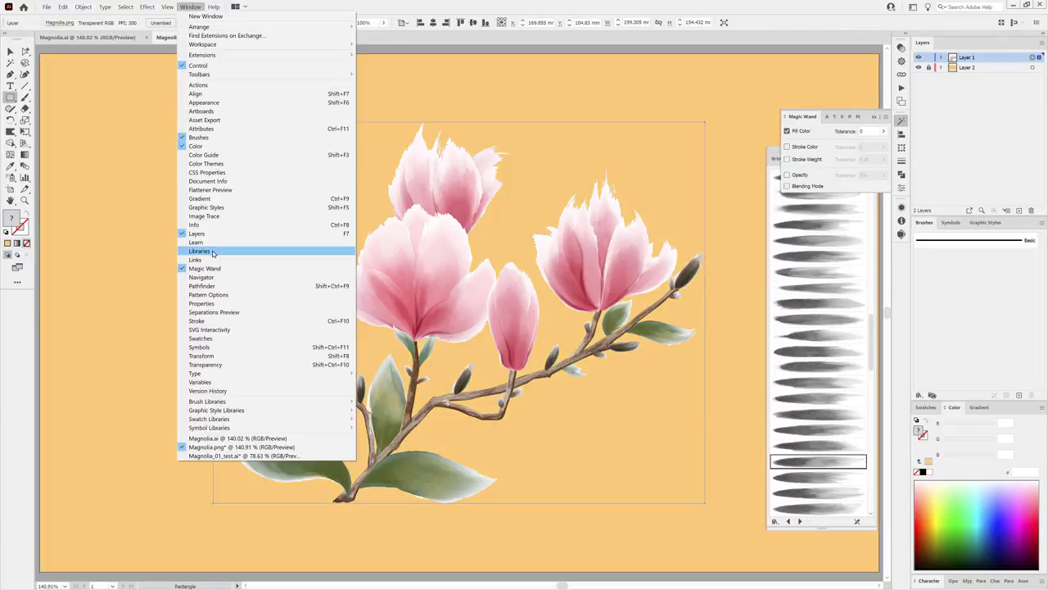
Trace the selected magnolia image with the High Fidelity Photo preset.
click(216, 219)
click(10, 51)
click(606, 250)
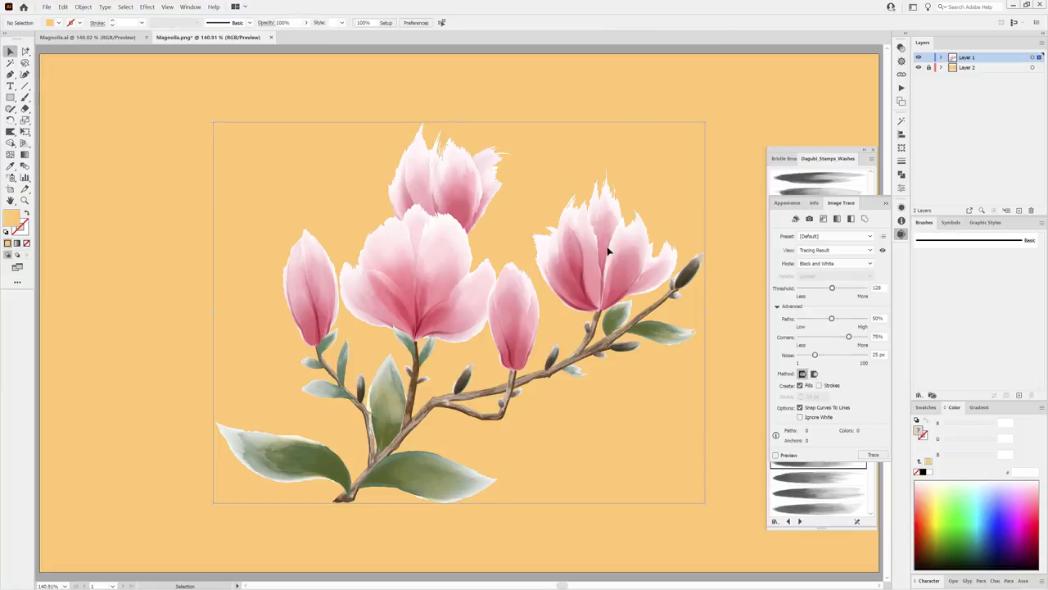
click(834, 236)
click(827, 270)
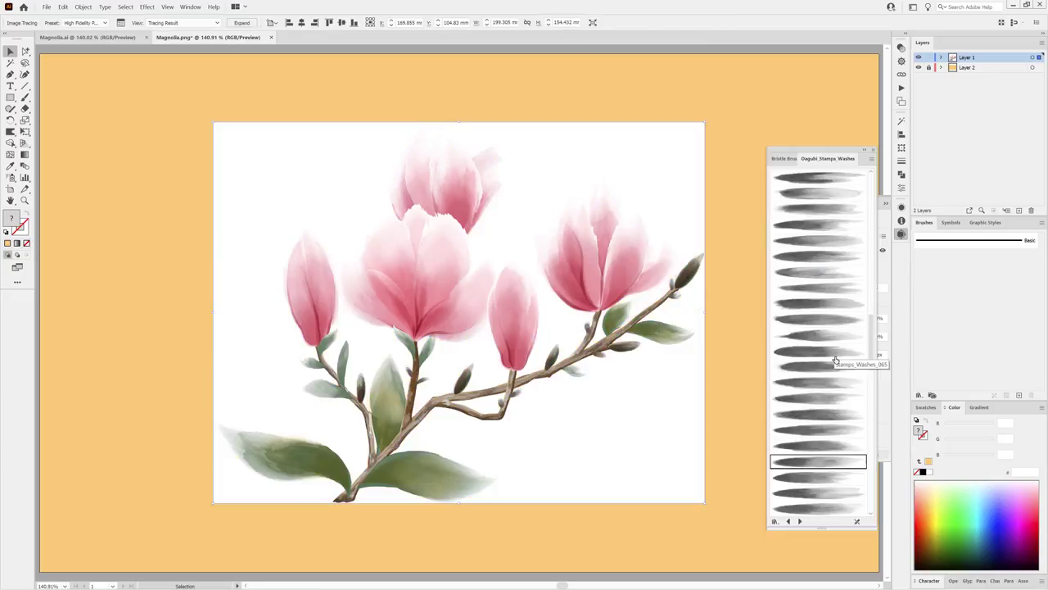
Re-trace with Colors at 50, then 30, and finally 80, then fit the artboard.
click(873, 150)
click(876, 290)
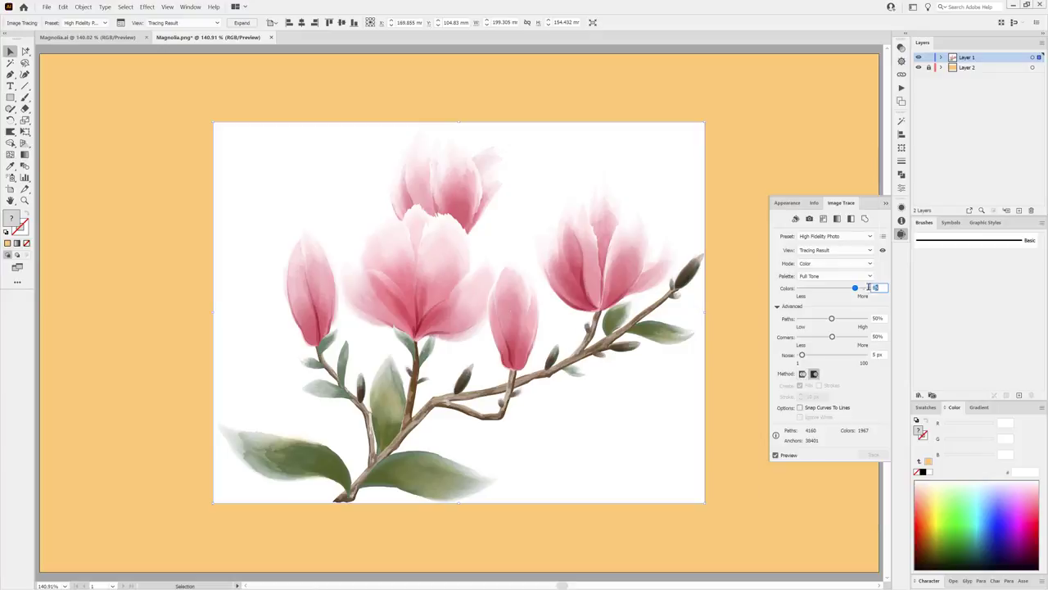
text(50)
key(Return)
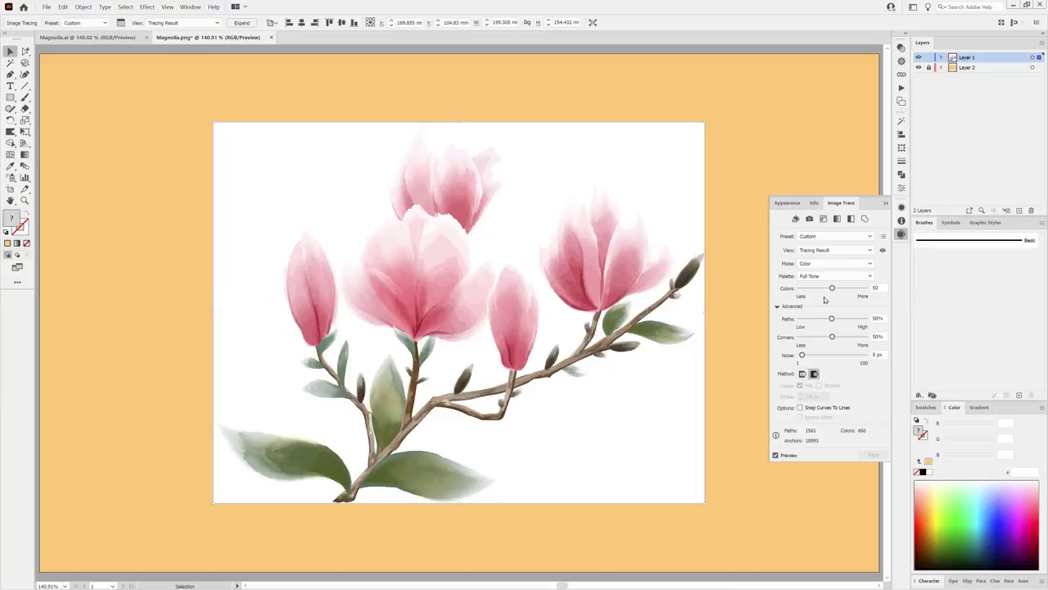
mouse_move(363, 331)
mouse_down()
mouse_move(470, 374)
mouse_move(516, 330)
mouse_up()
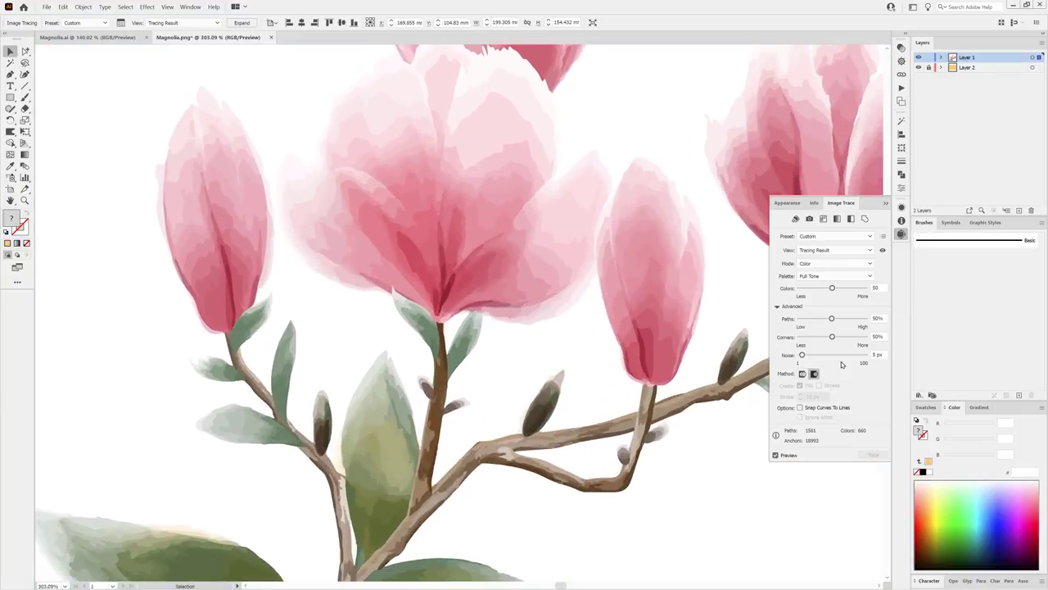
double_click(876, 287)
text(30)
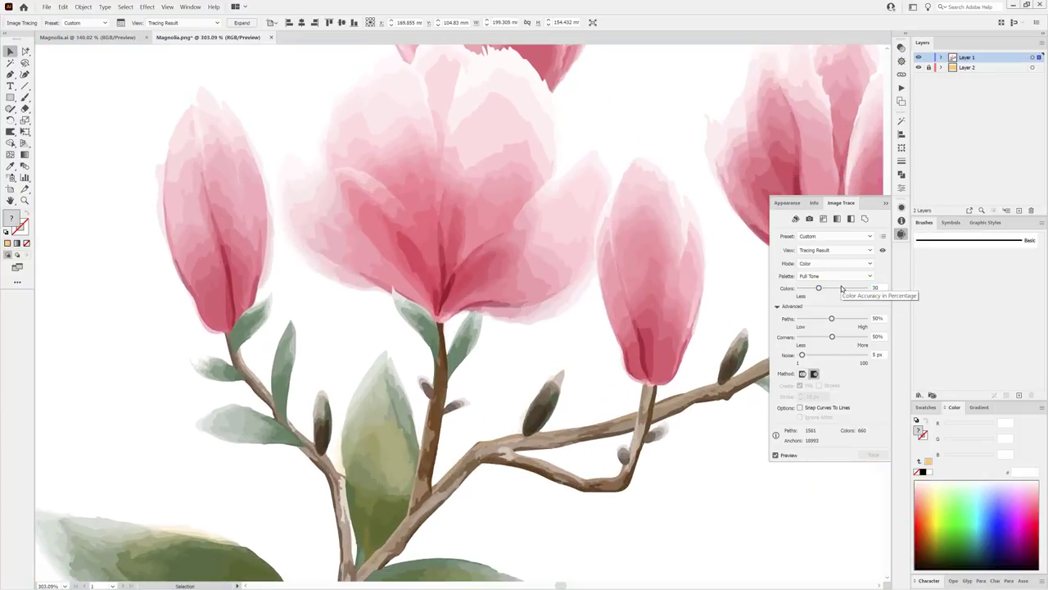
key(Return)
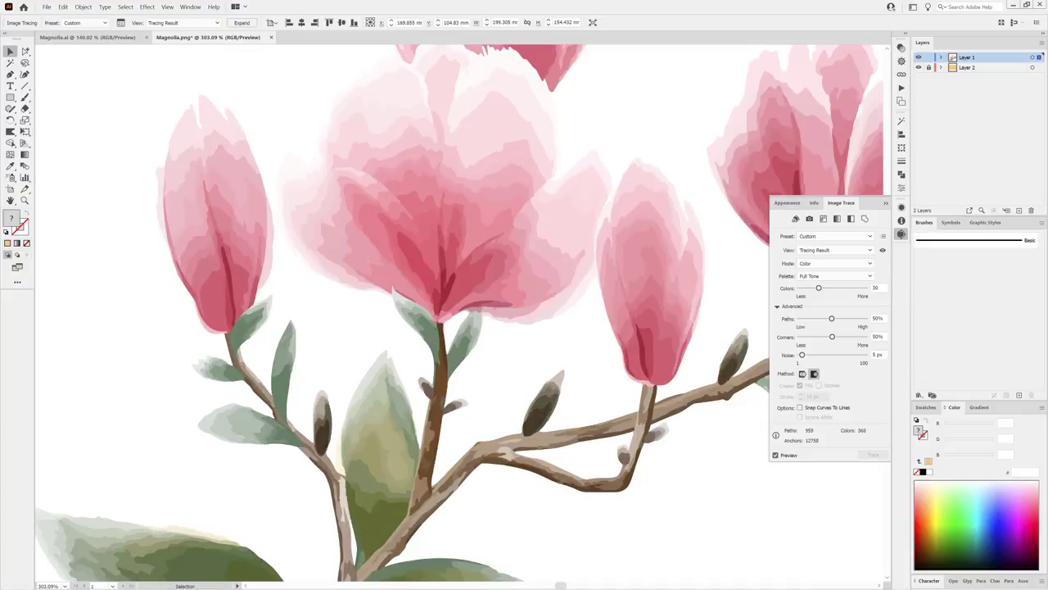
double_click(874, 288)
text(8)
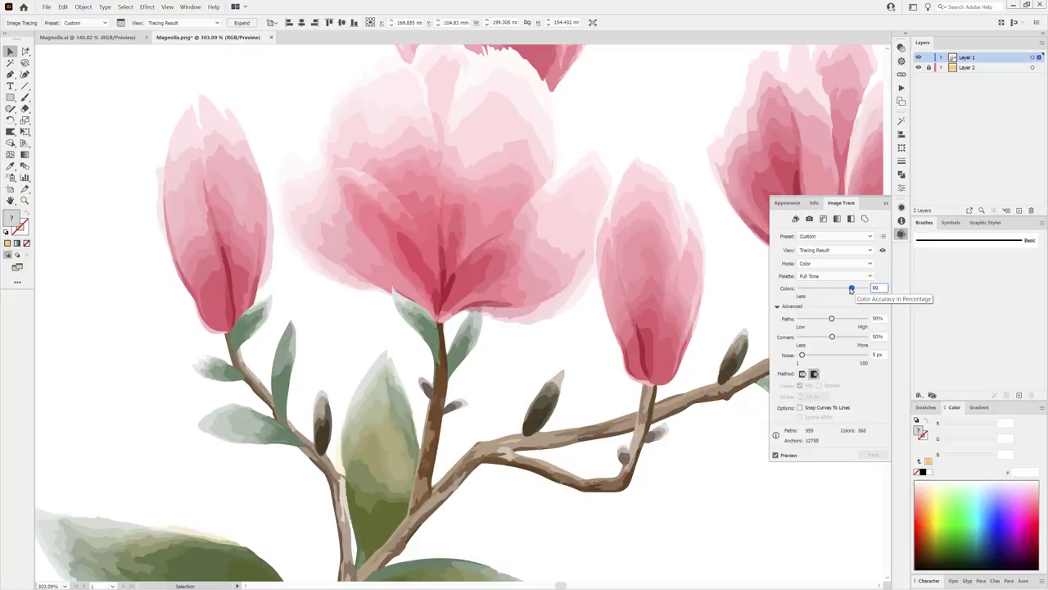
key(Return)
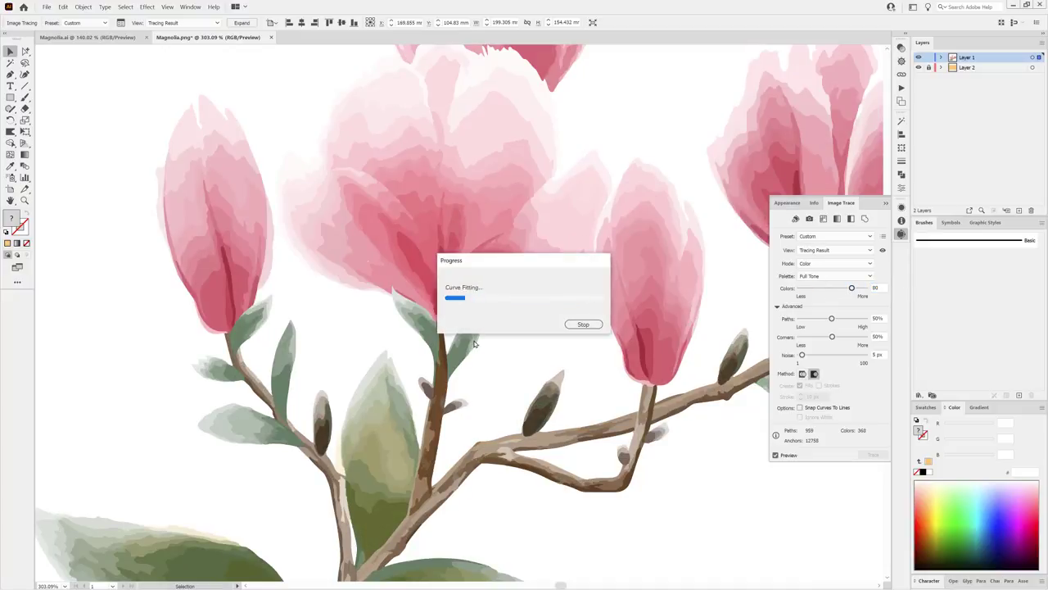
key(ctrl+0)
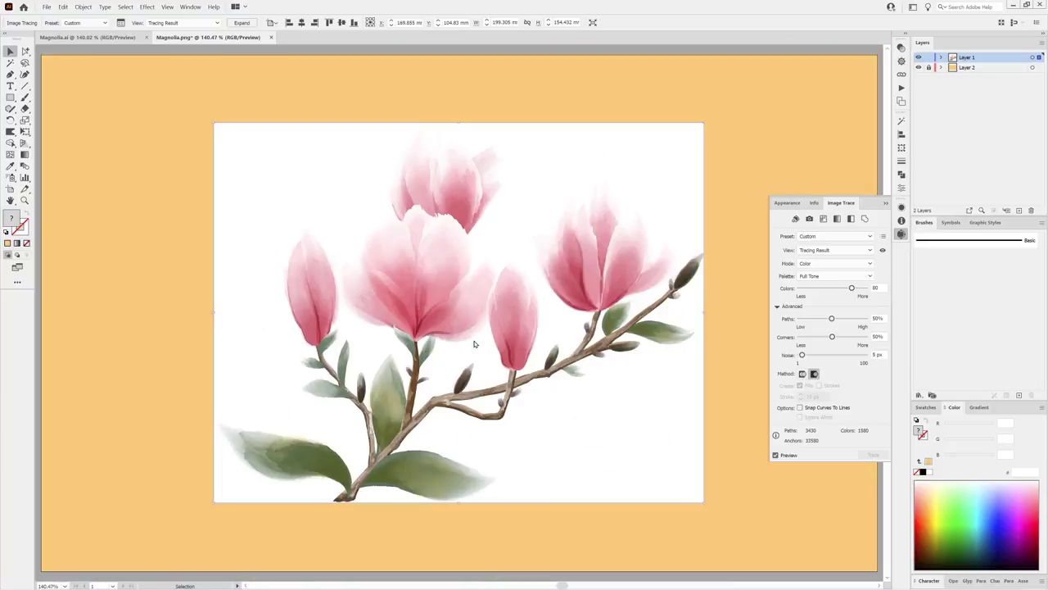
click(83, 7)
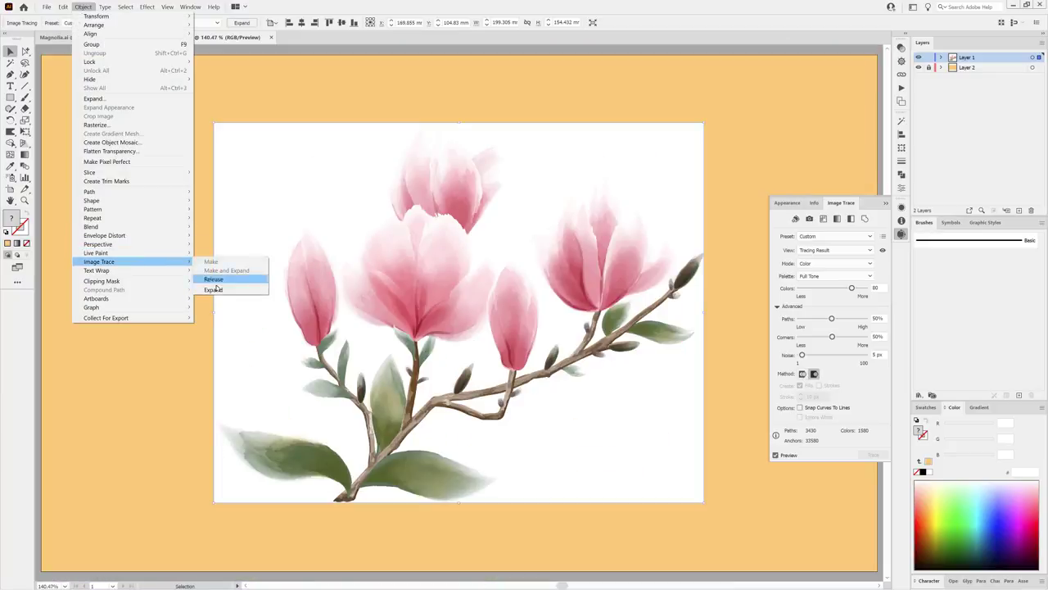
Expand the trace and delete all white background paths selected by matching fill colour.
click(225, 291)
click(13, 63)
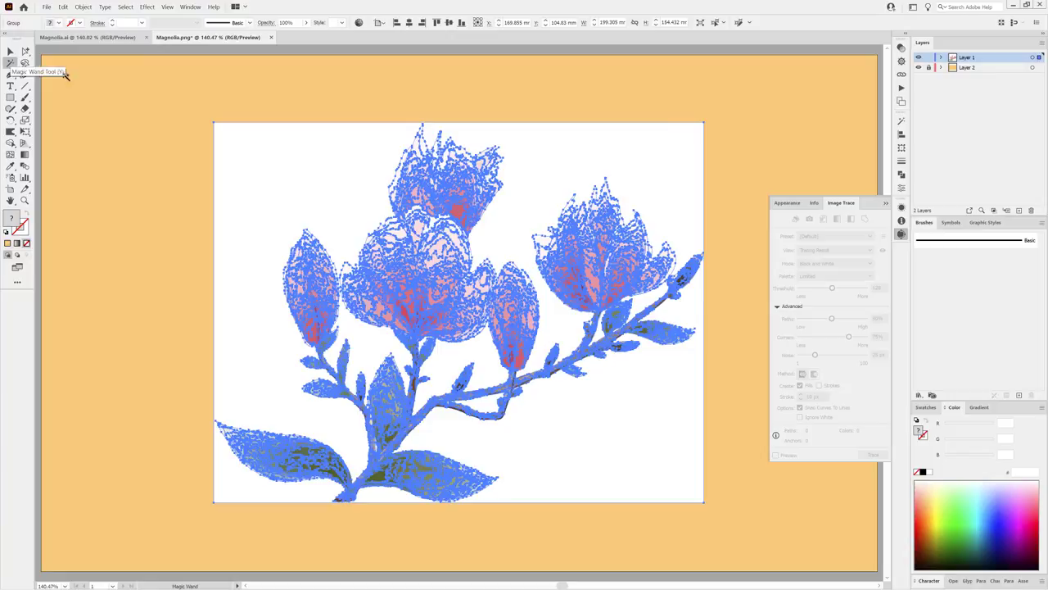
click(902, 122)
click(680, 149)
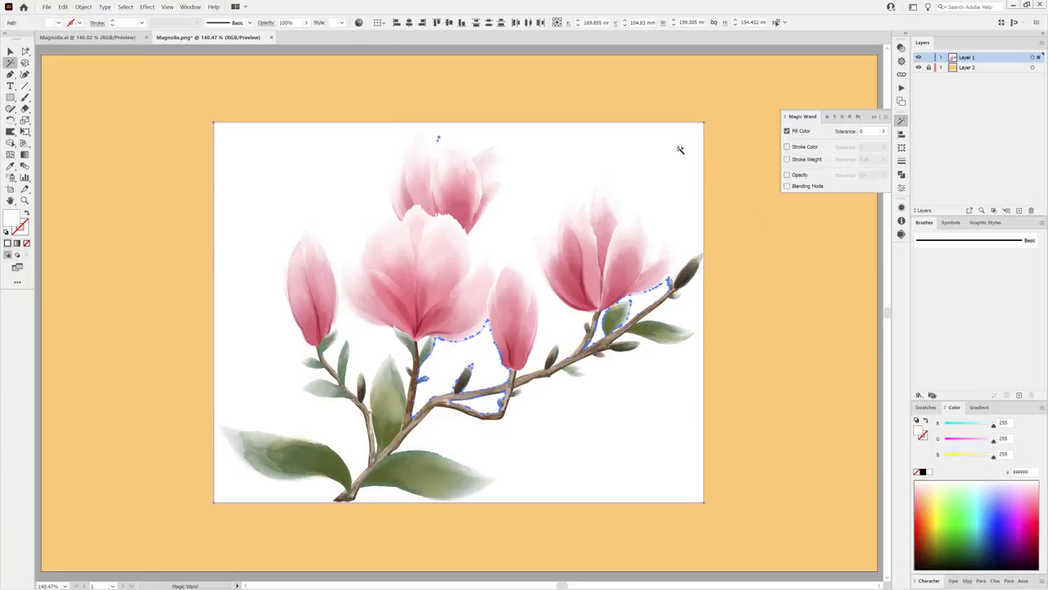
click(62, 6)
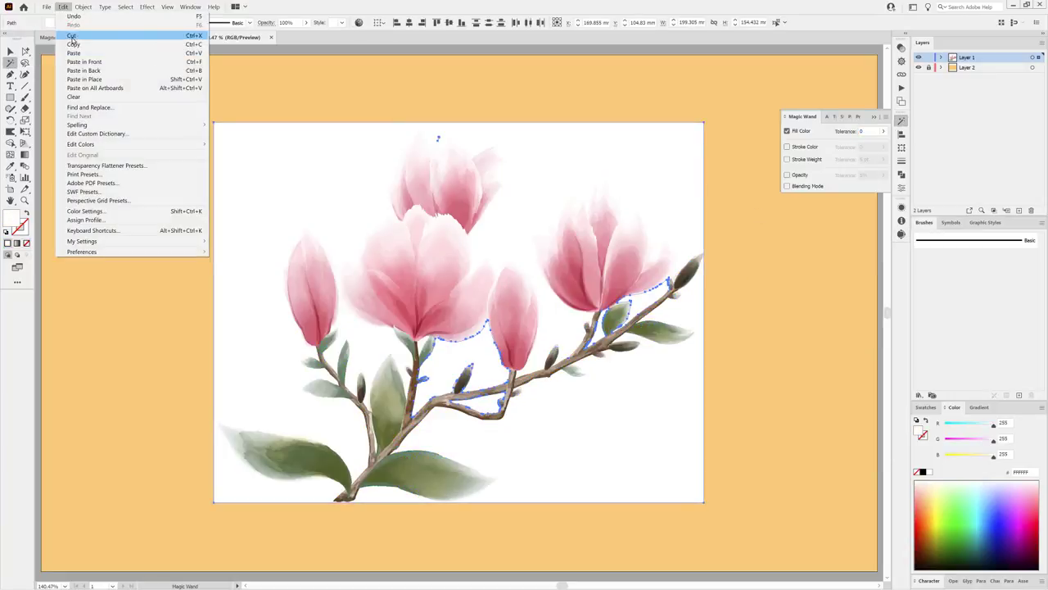
click(75, 97)
Delete the leftover white flecks near the stem and beside the bud.
scroll(407, 336, up, 3)
click(401, 330)
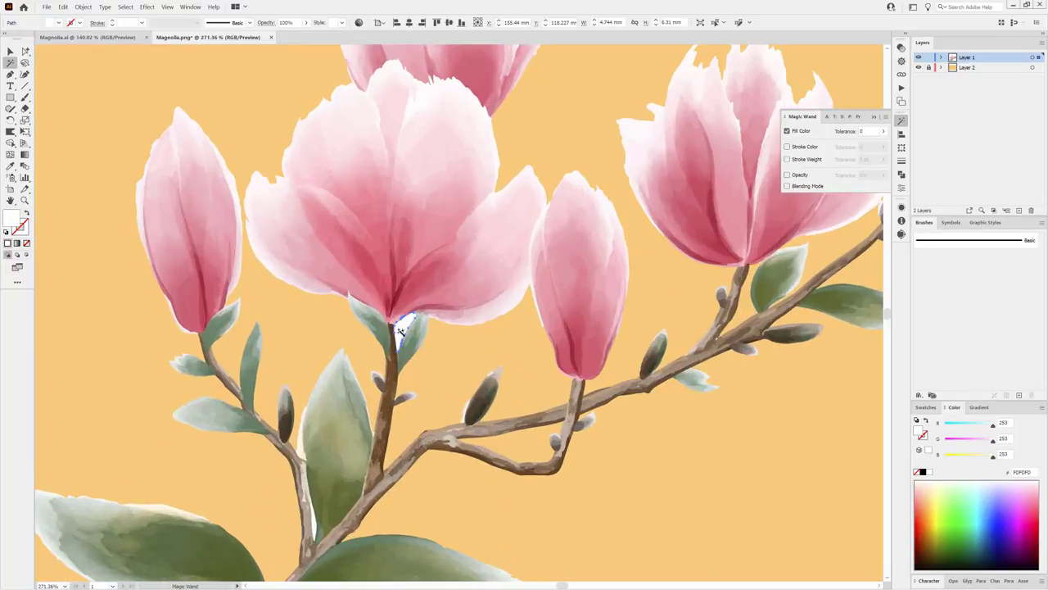
scroll(622, 451, down, 2)
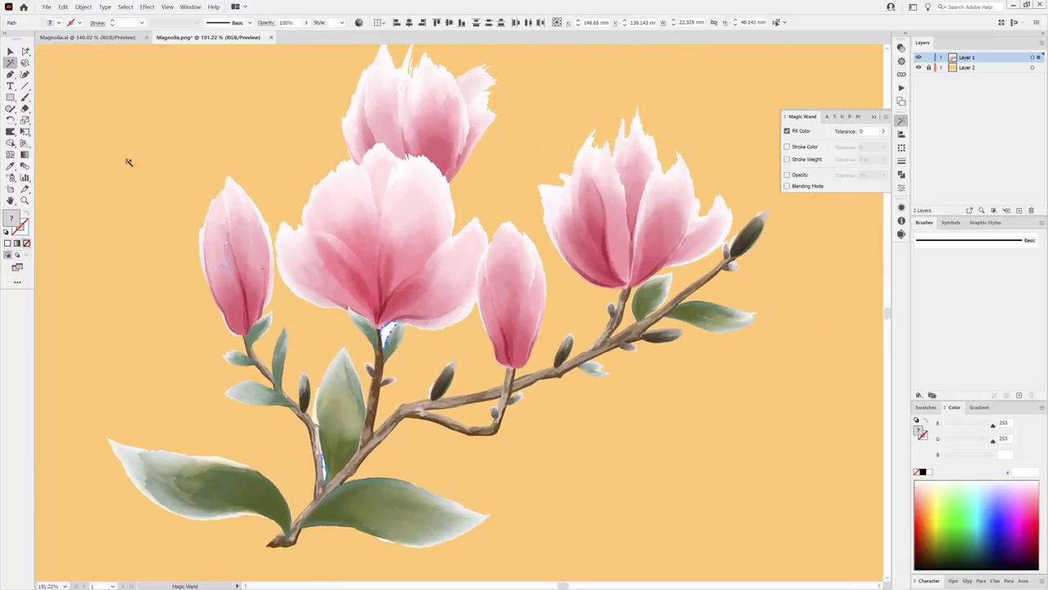
click(62, 6)
click(72, 35)
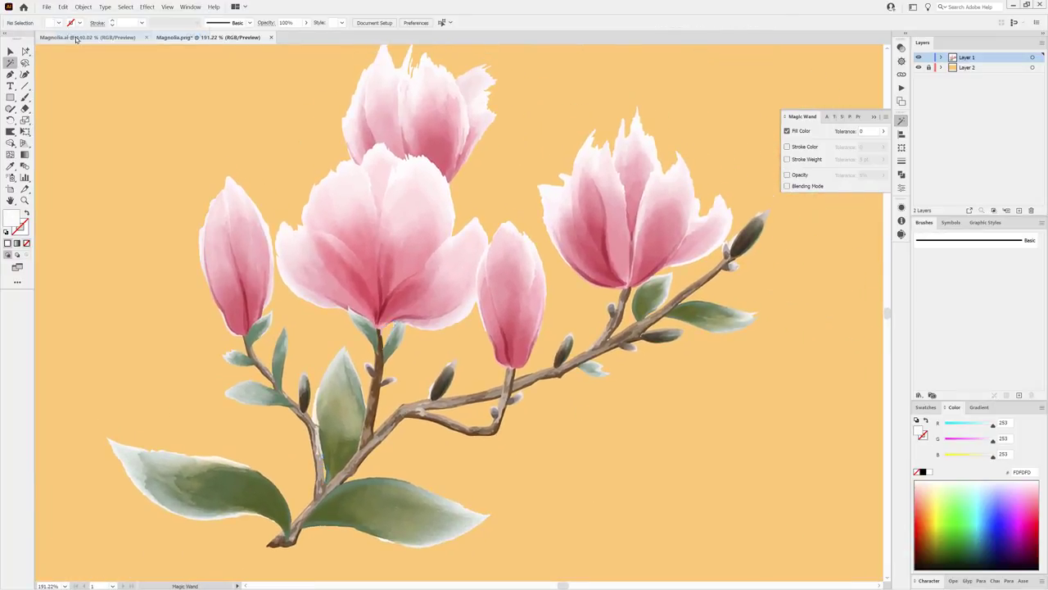
click(731, 241)
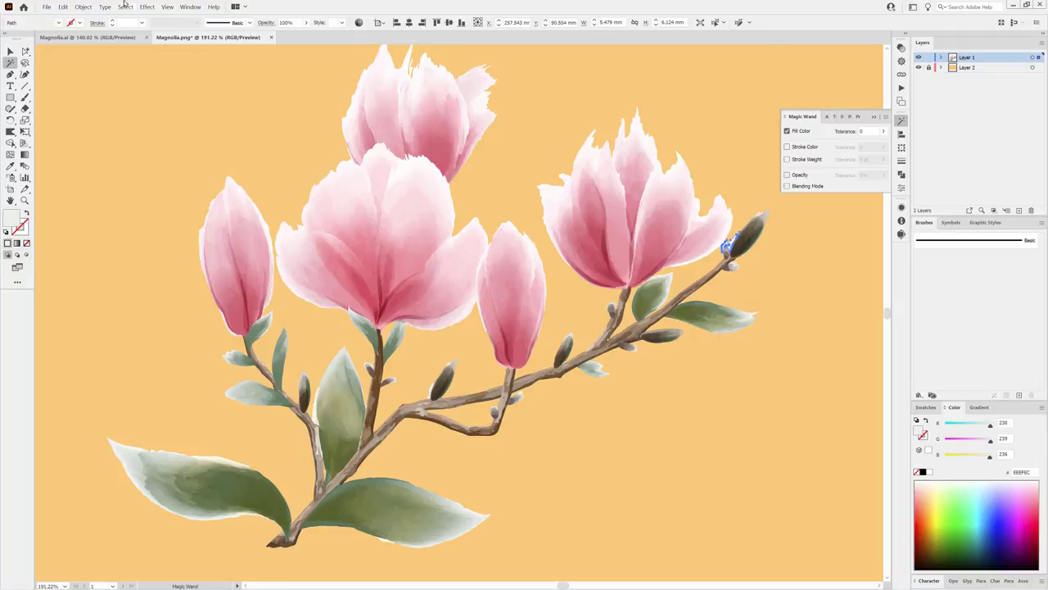
click(63, 7)
click(82, 37)
scroll(622, 445, down, 1)
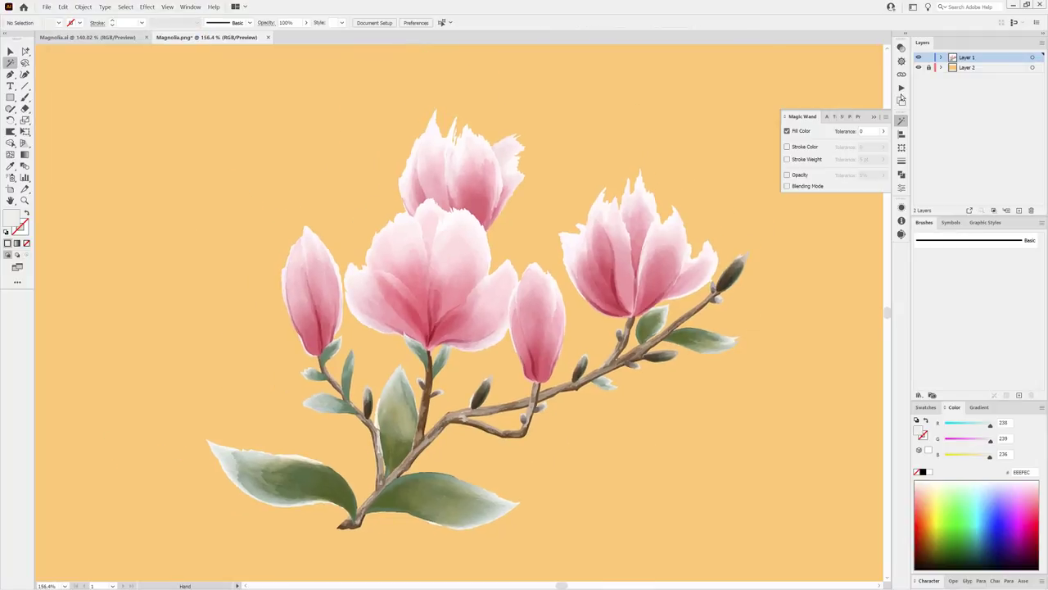
Hide the orange background layer and save the file as Magnolia_Image_Traced.ai.
click(918, 68)
key(ctrl+0)
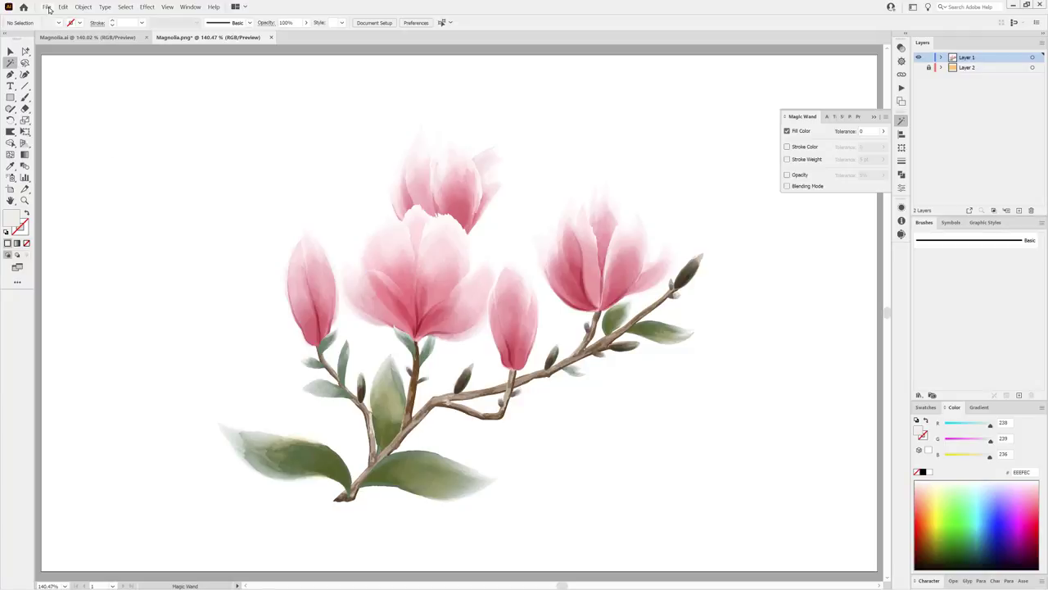
click(47, 6)
click(74, 87)
click(397, 349)
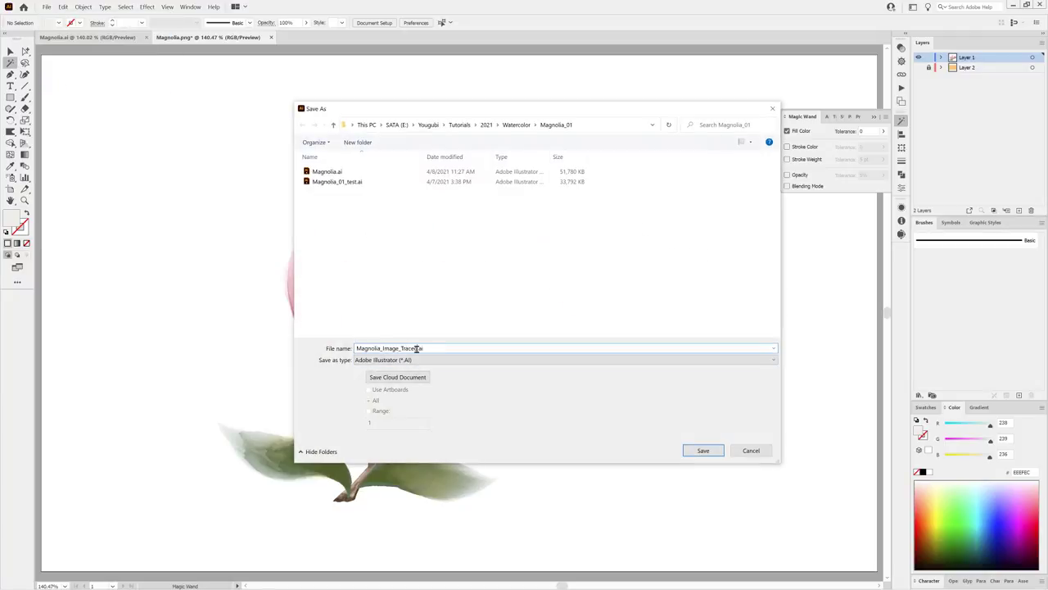
click(702, 449)
click(567, 422)
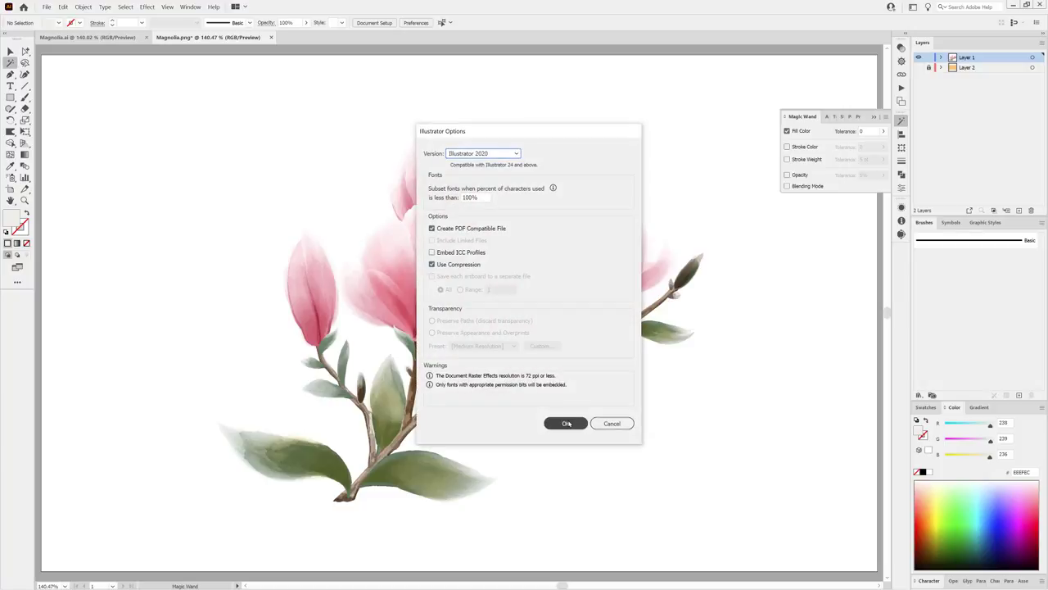
key(ctrl+l)
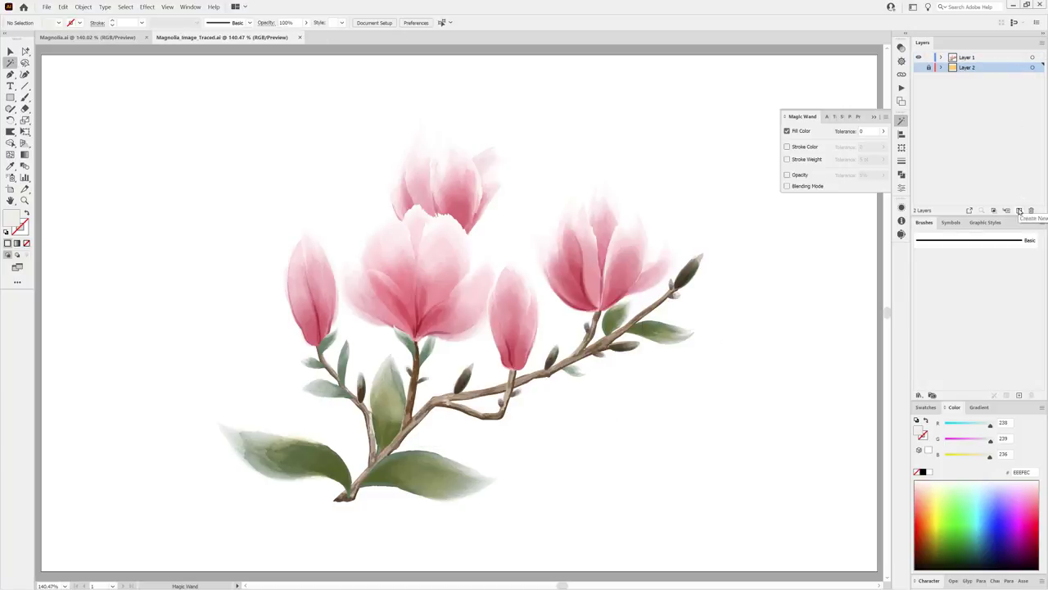
Load the watercolour stamps and washes library and paint a pale peach wash diagonally across the flowers.
click(919, 395)
mouse_move(960, 460)
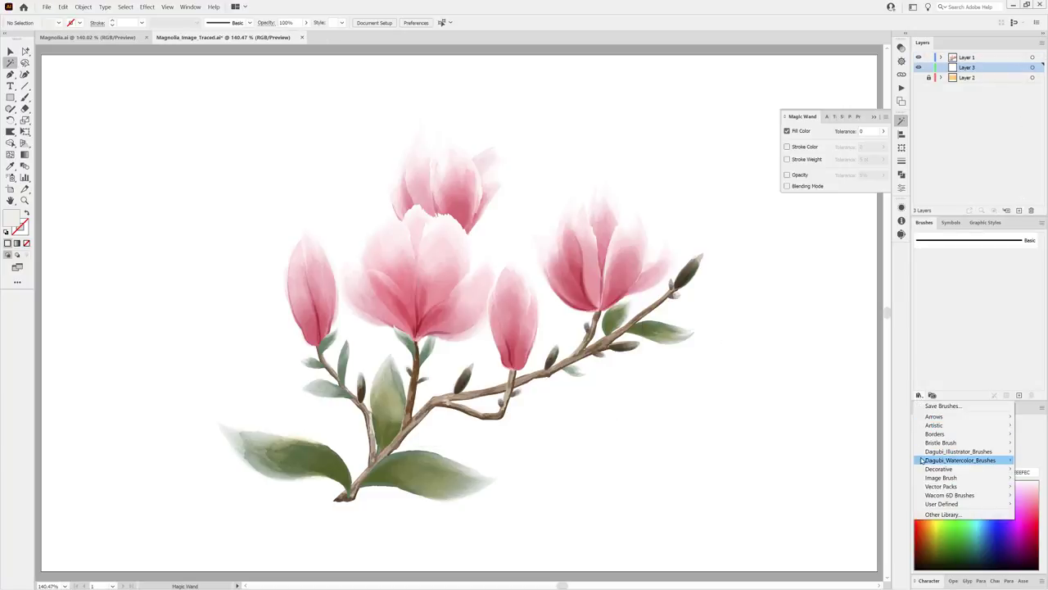
click(859, 548)
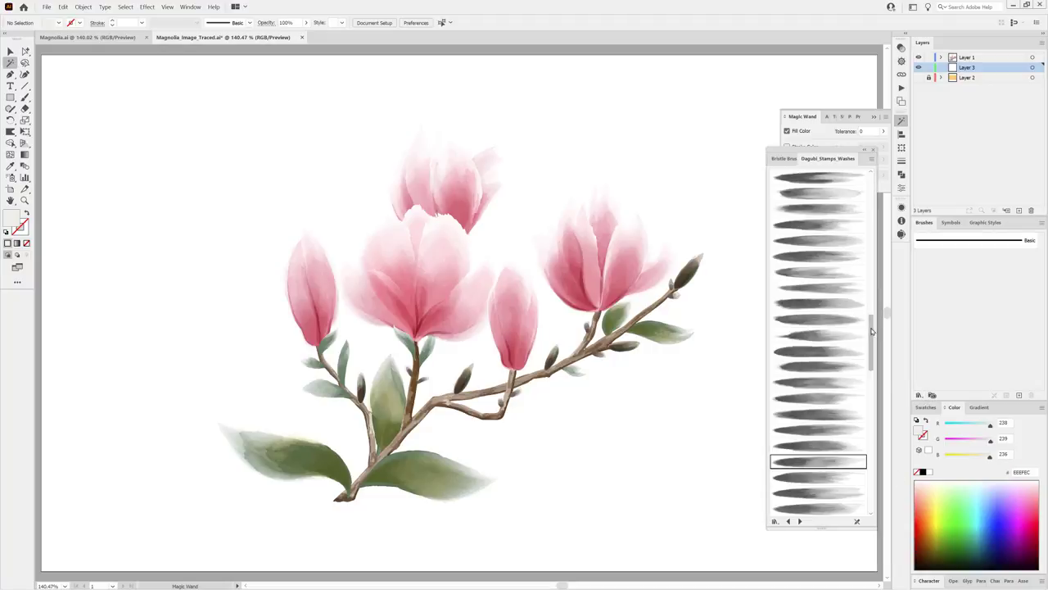
scroll(836, 386, down, 5)
click(836, 384)
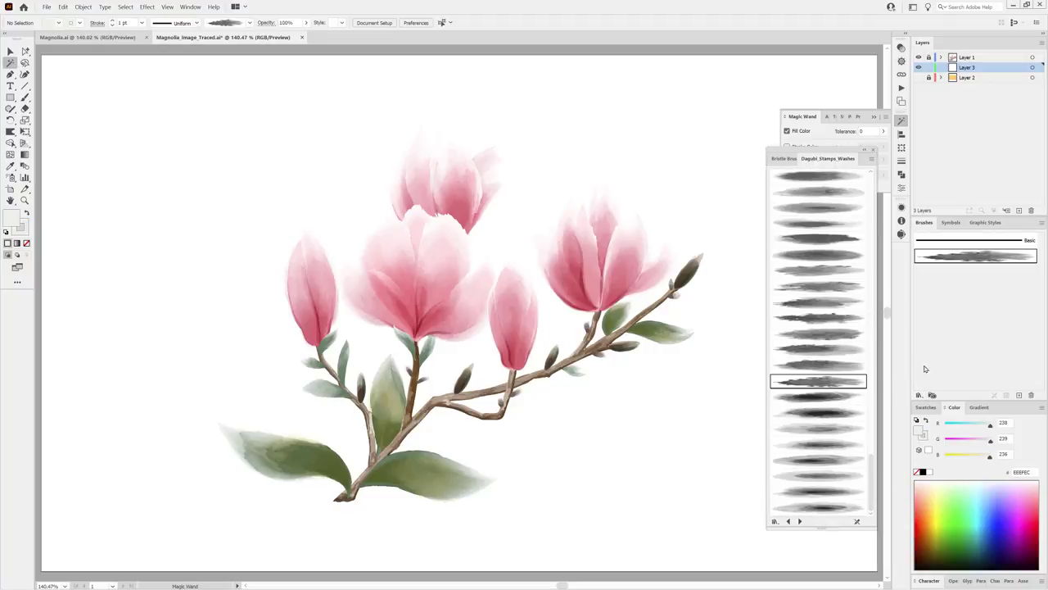
click(930, 494)
key(b)
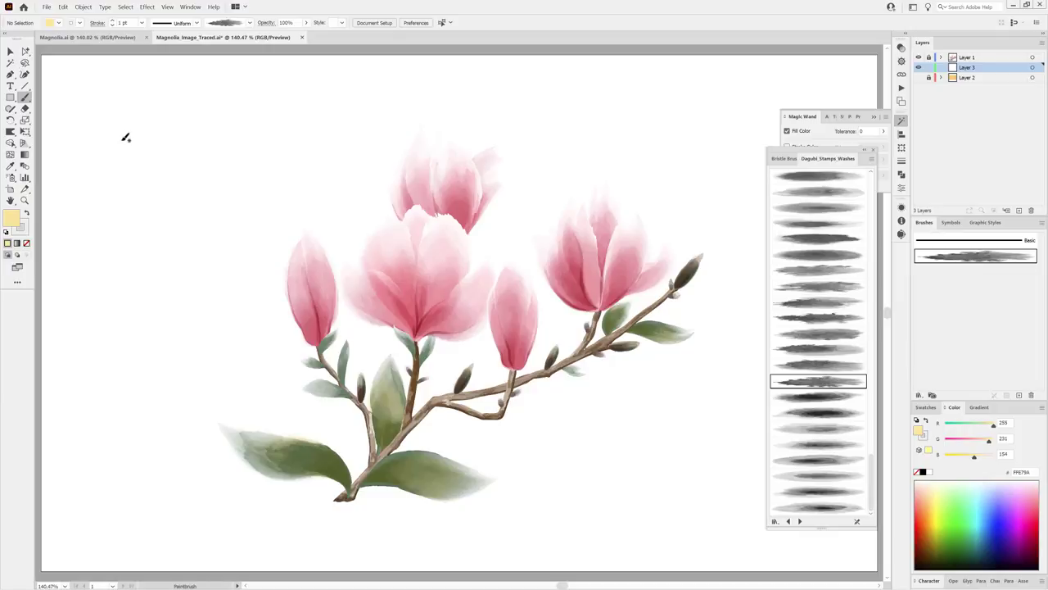
click(917, 472)
key(x)
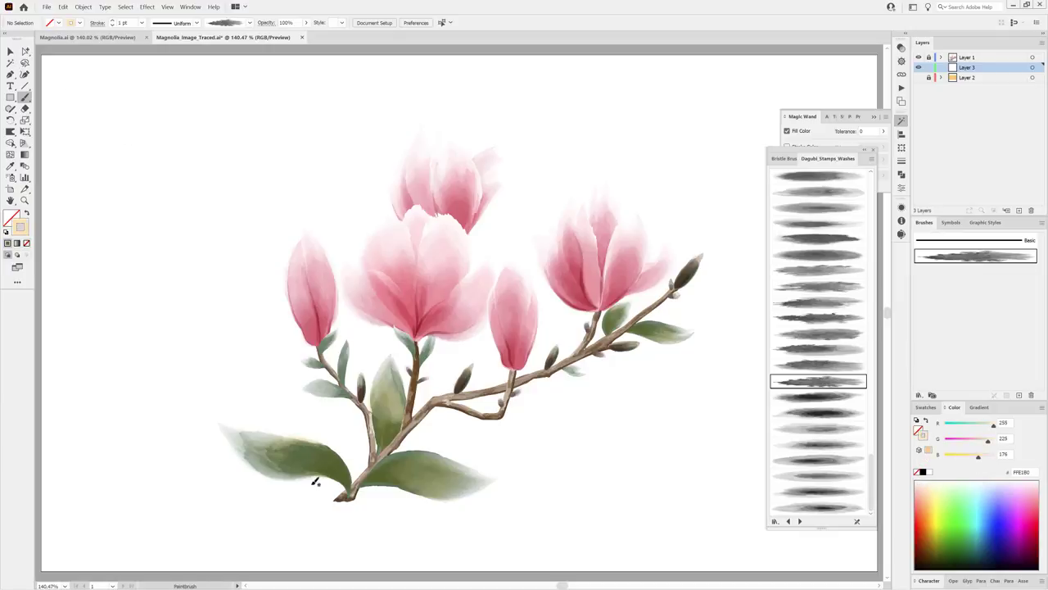
drag(573, 128, 311, 483)
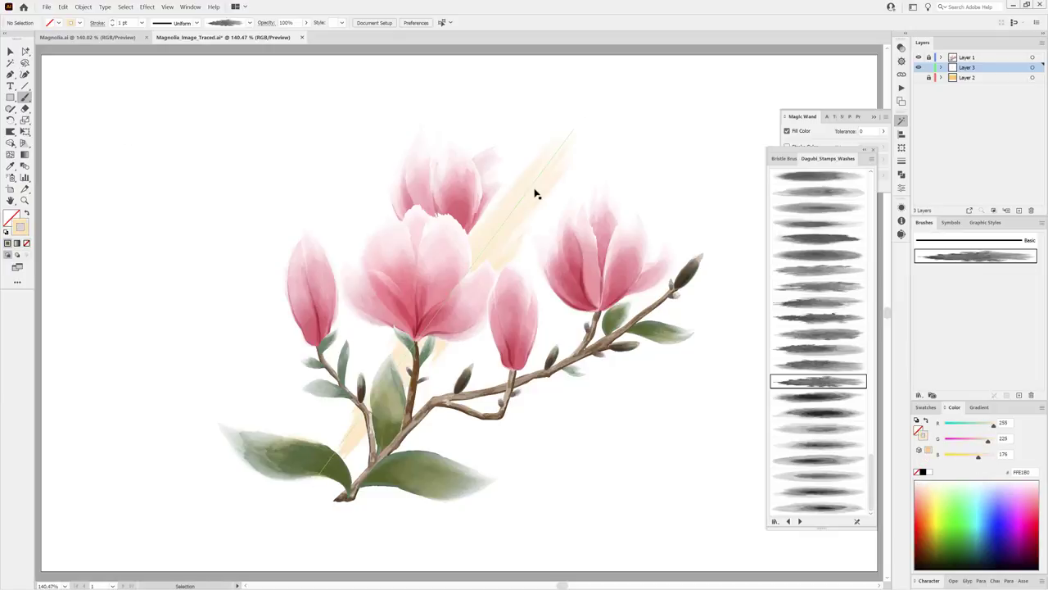
Widen the peach wash to 7 pt, move it left and down, and tint it slightly pinker.
click(112, 20)
click(113, 21)
key(v)
drag(543, 215, 412, 262)
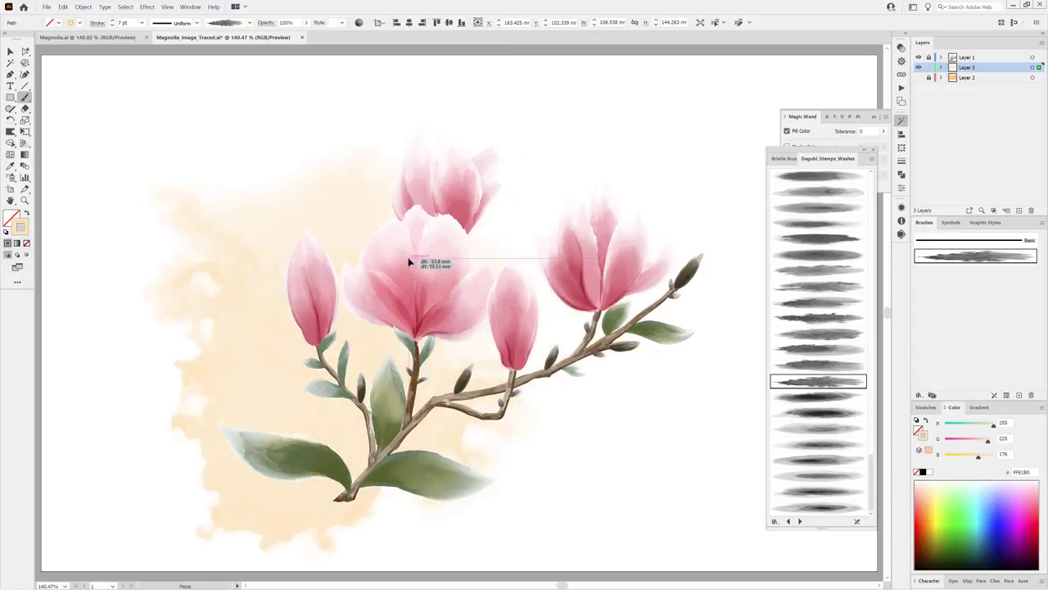
click(710, 487)
key(ctrl+z)
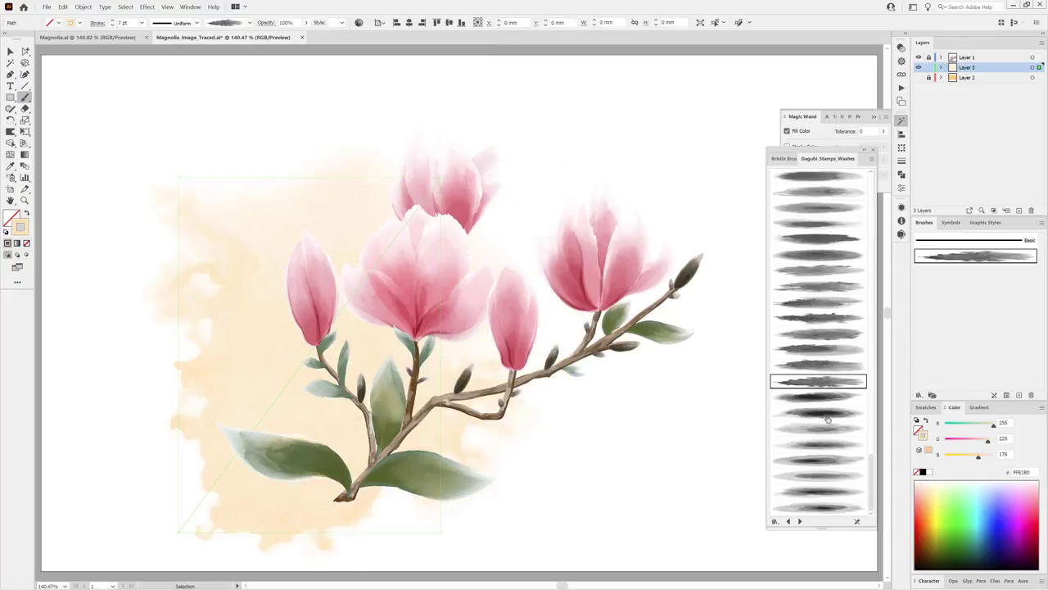
drag(978, 457, 982, 458)
ctrl+click(734, 447)
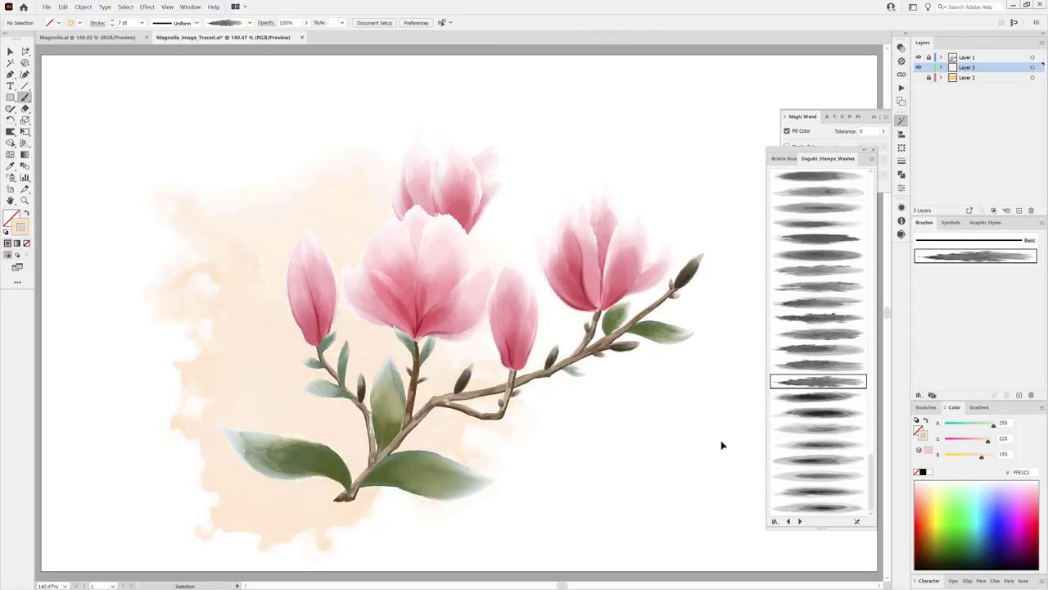
Paint a light green wash across the branch with Darken blending.
click(821, 445)
click(950, 499)
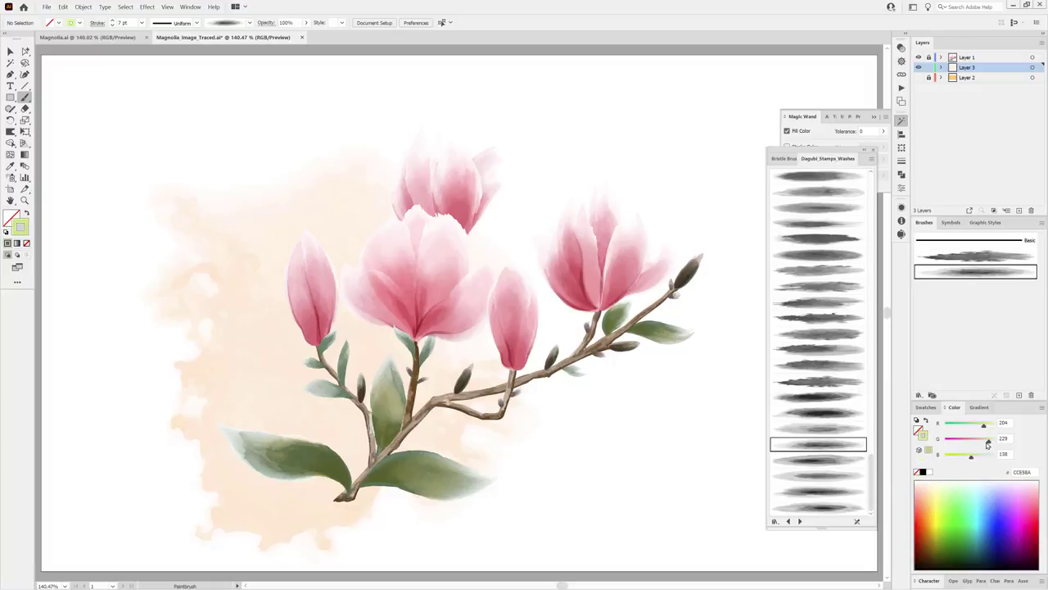
drag(658, 492, 325, 220)
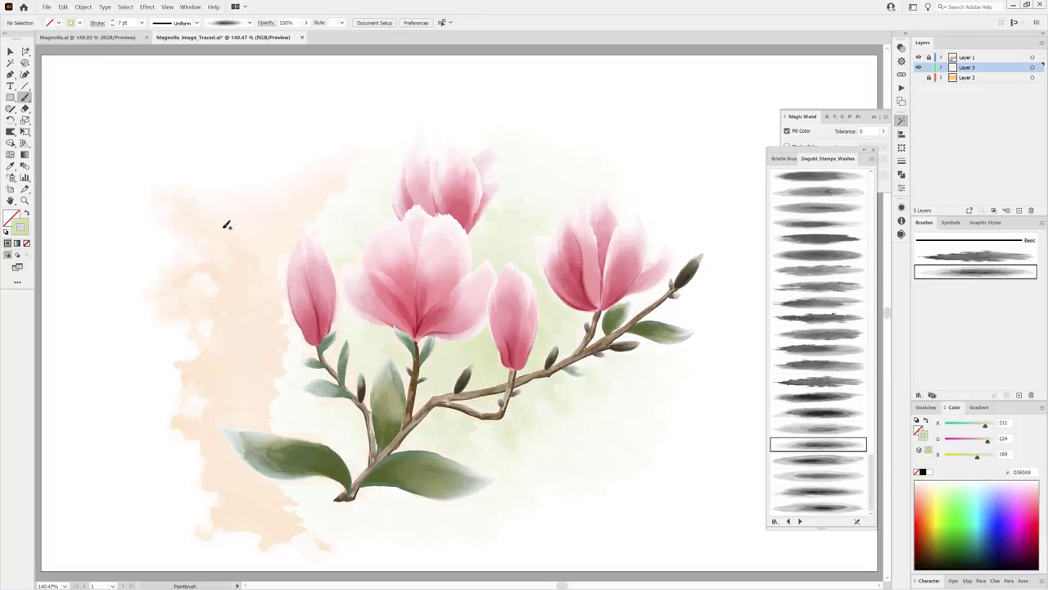
click(902, 47)
click(806, 57)
click(802, 81)
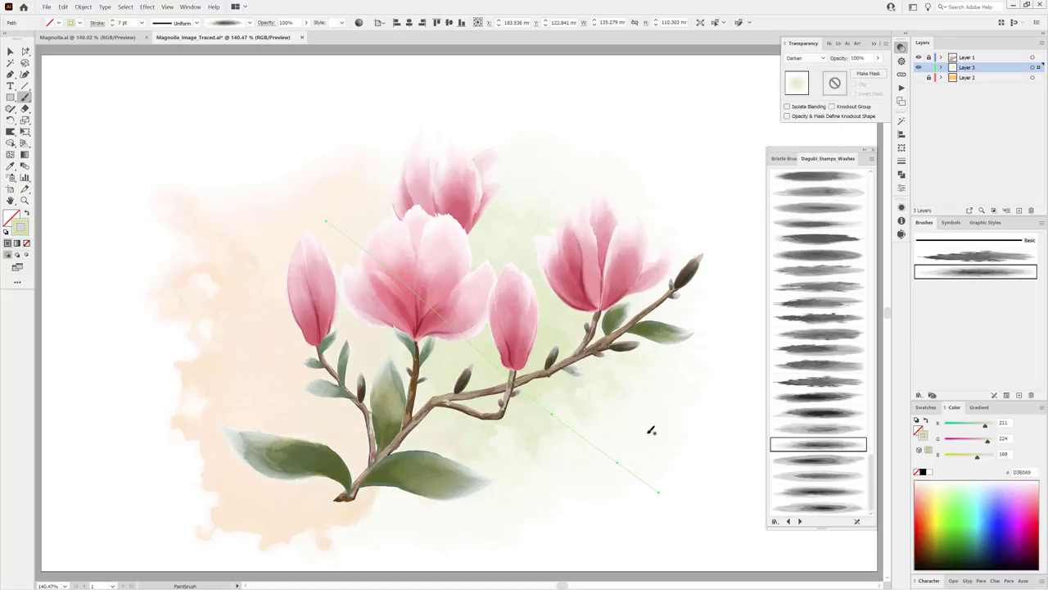
key(ctrl+shift+a)
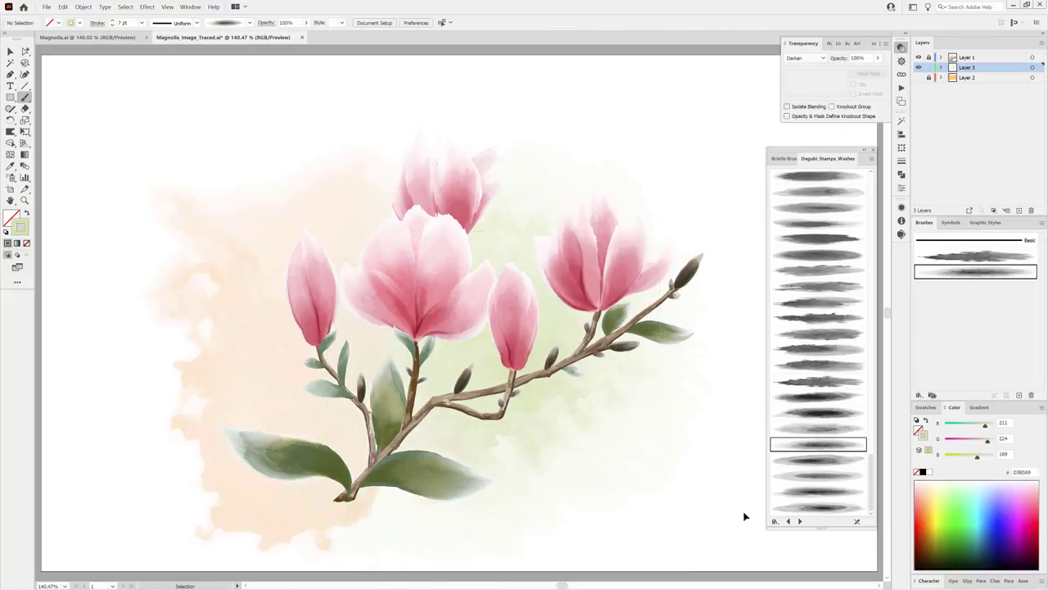
Paint a blue wash across the upper right with another wash brush.
click(830, 286)
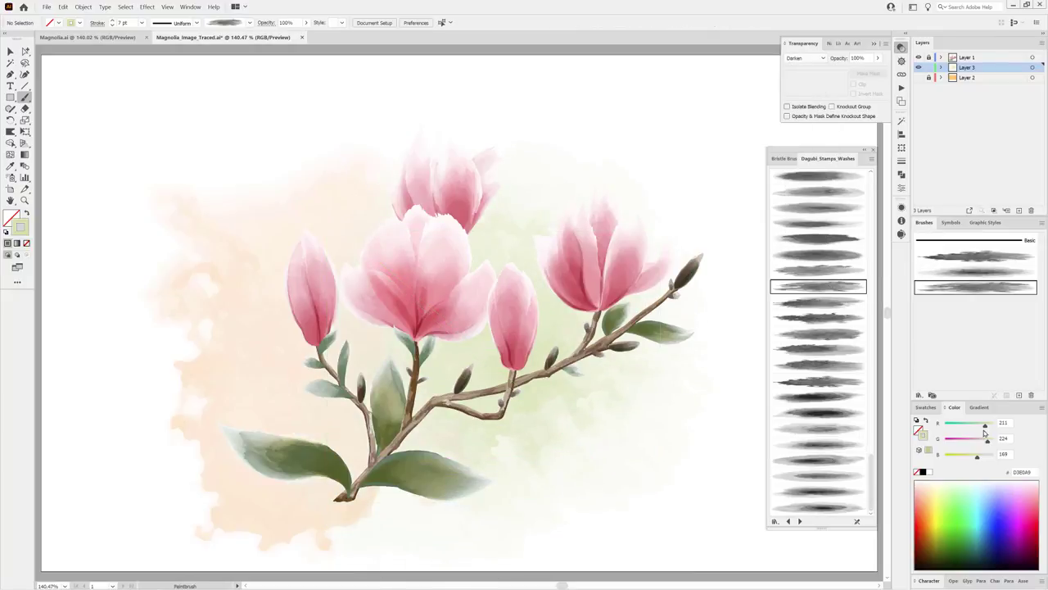
mouse_move(312, 230)
mouse_down()
mouse_move(610, 148)
mouse_move(670, 174)
mouse_up()
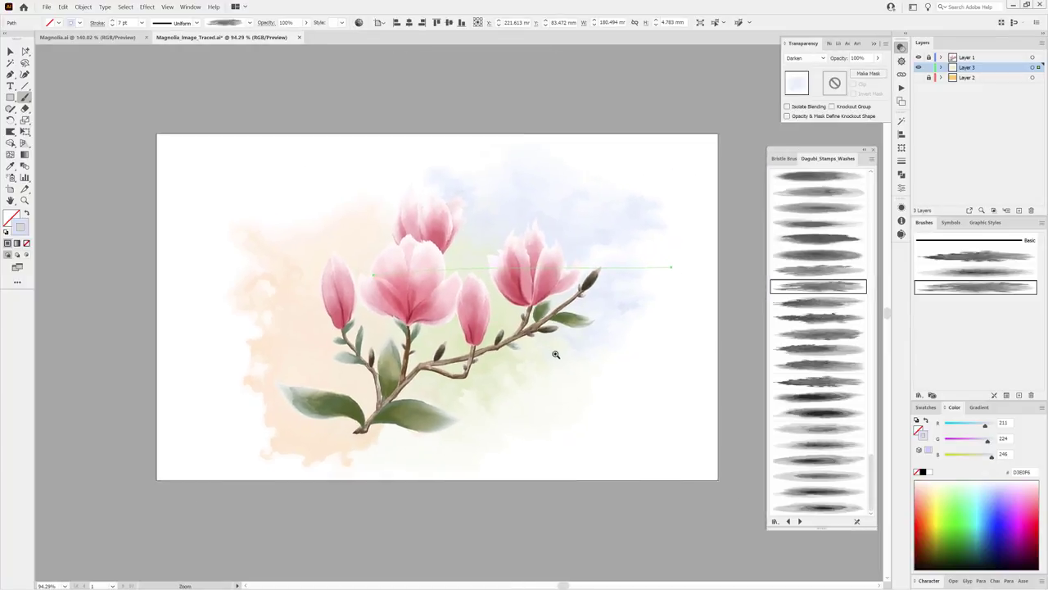
mouse_move(652, 336)
mouse_down()
mouse_move(620, 429)
mouse_move(497, 354)
mouse_up()
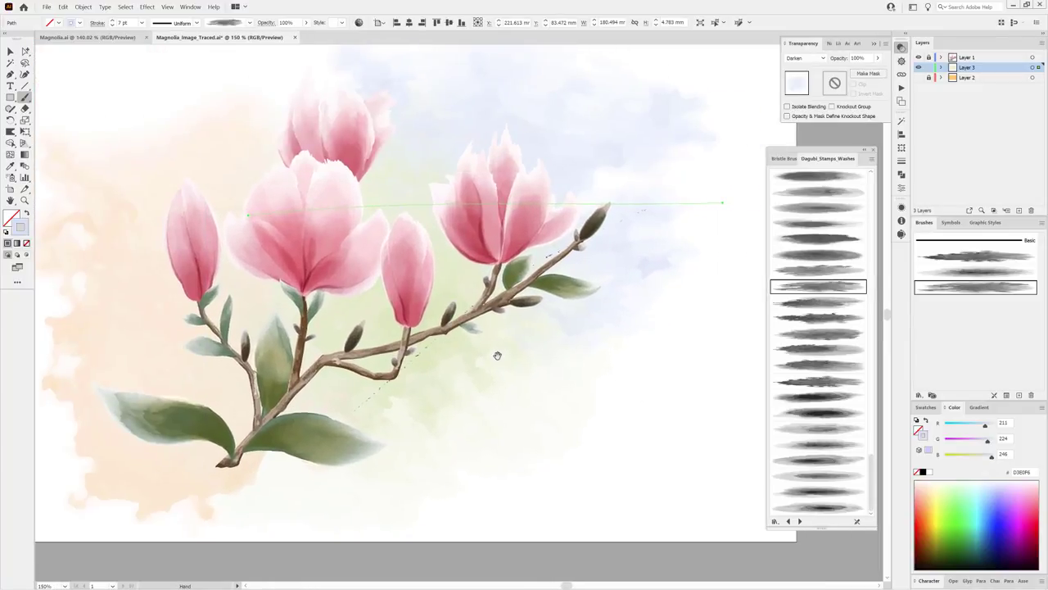
ctrl+click(829, 565)
Select the traced flowers on Layer 1, try Darken blending, then revert them to Normal.
ctrl+click(692, 207)
ctrl+click(688, 470)
click(978, 59)
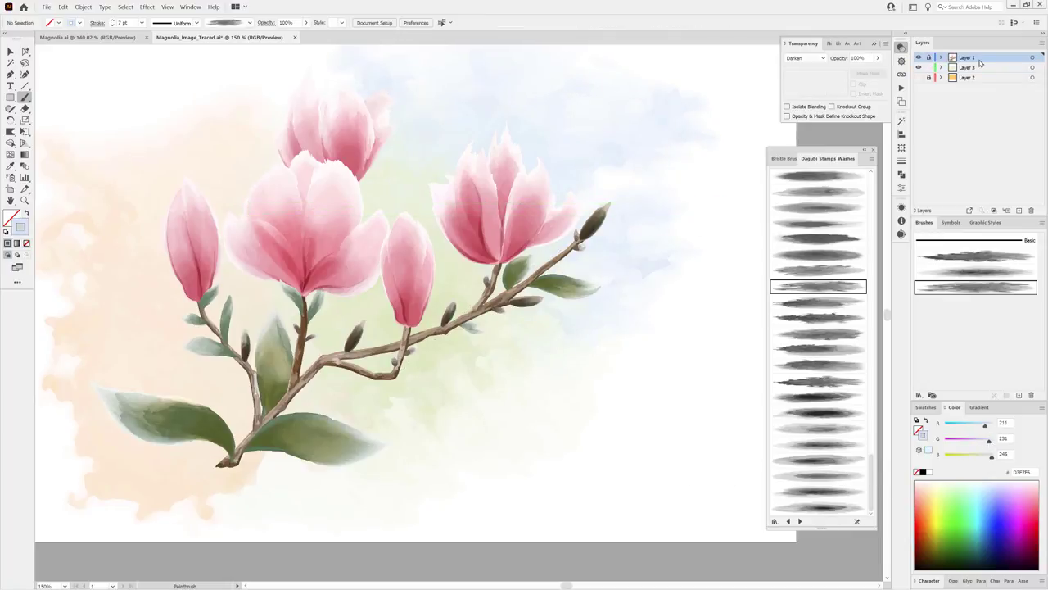
click(1032, 58)
click(167, 7)
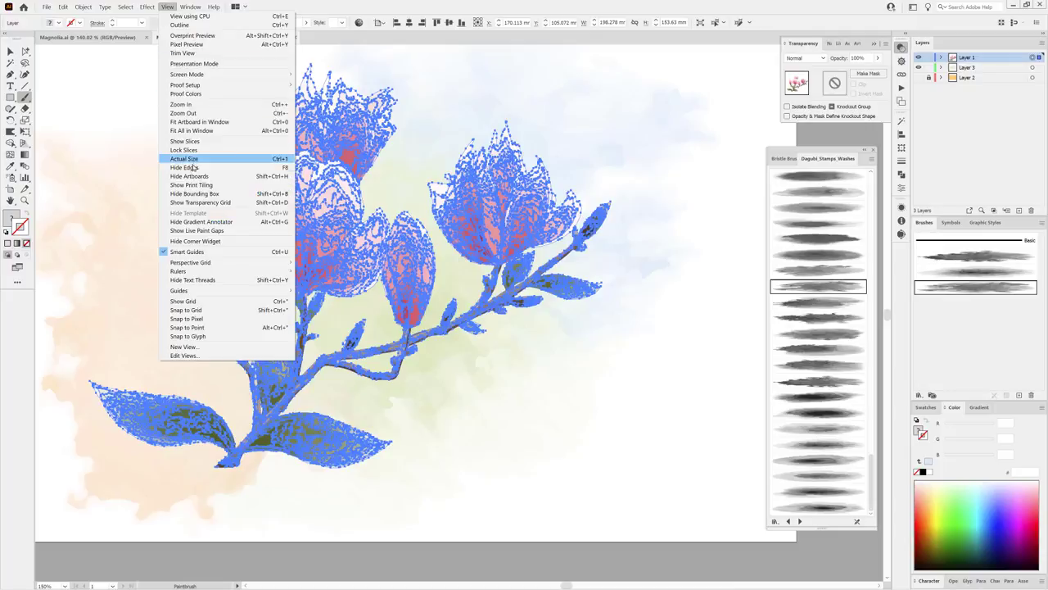
click(193, 163)
click(807, 58)
click(805, 82)
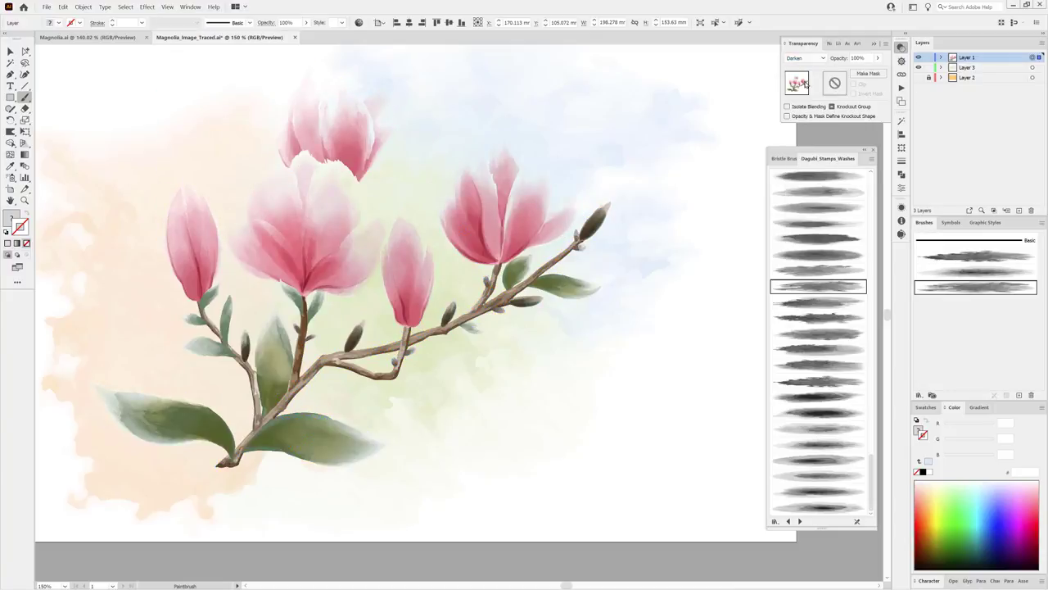
click(800, 59)
click(803, 73)
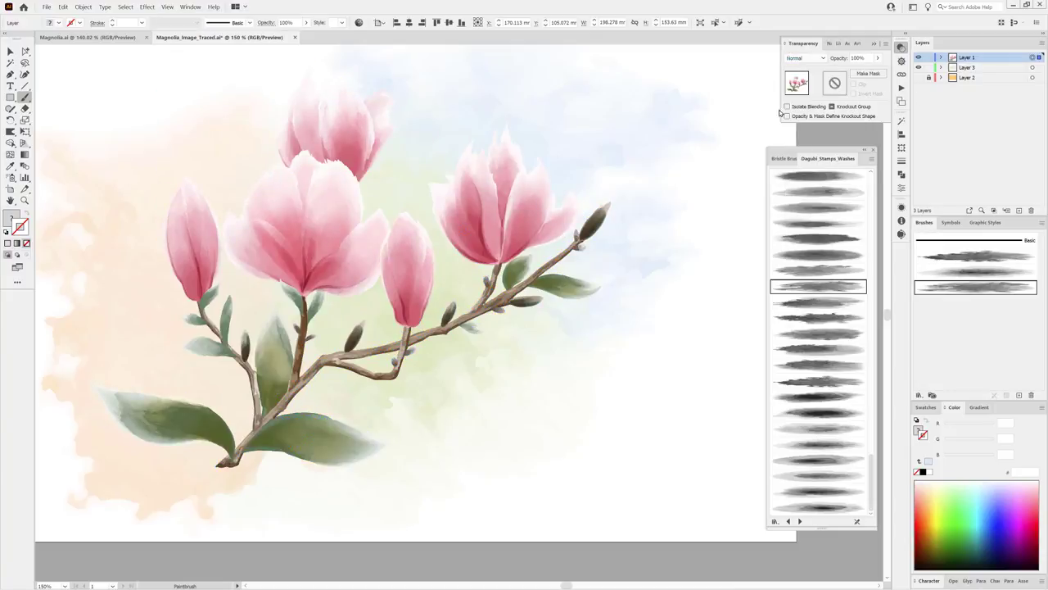
ctrl+click(809, 554)
On Layer 3, paint a thicker green Darken stroke and move it up under the branch.
click(994, 69)
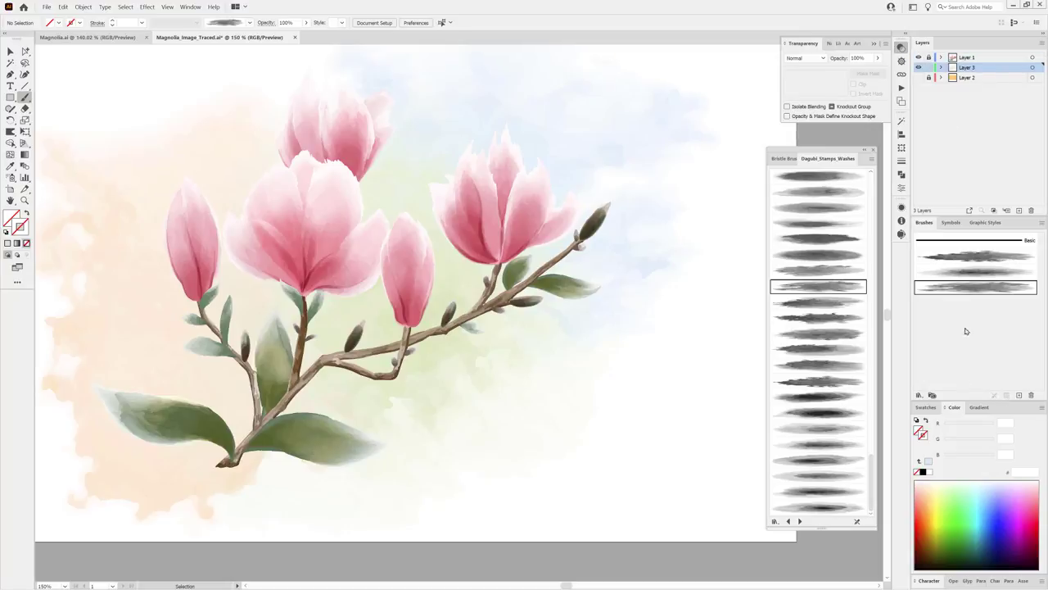
click(950, 534)
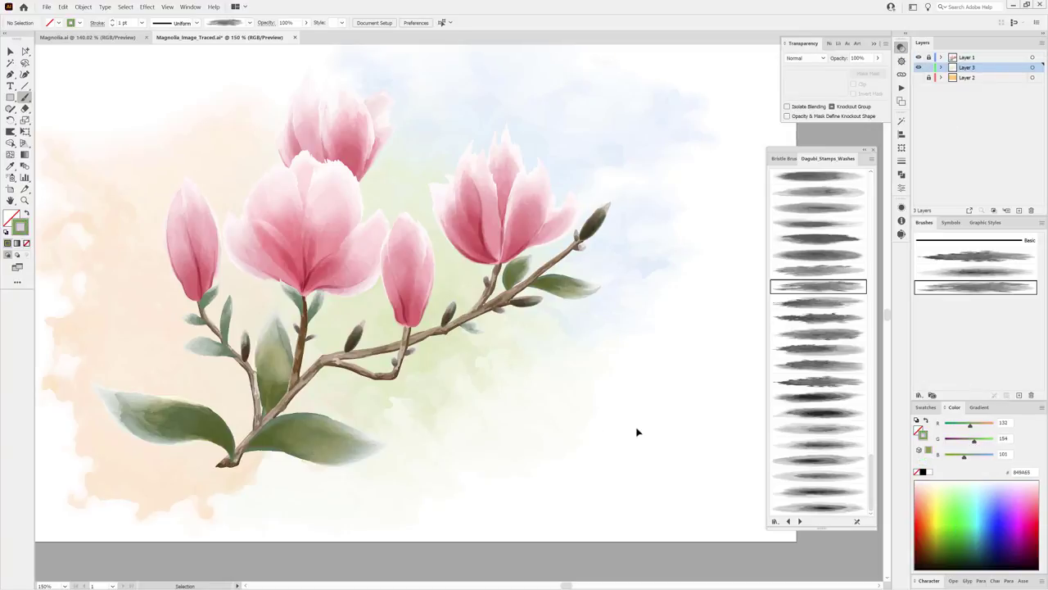
click(819, 350)
drag(620, 456, 349, 426)
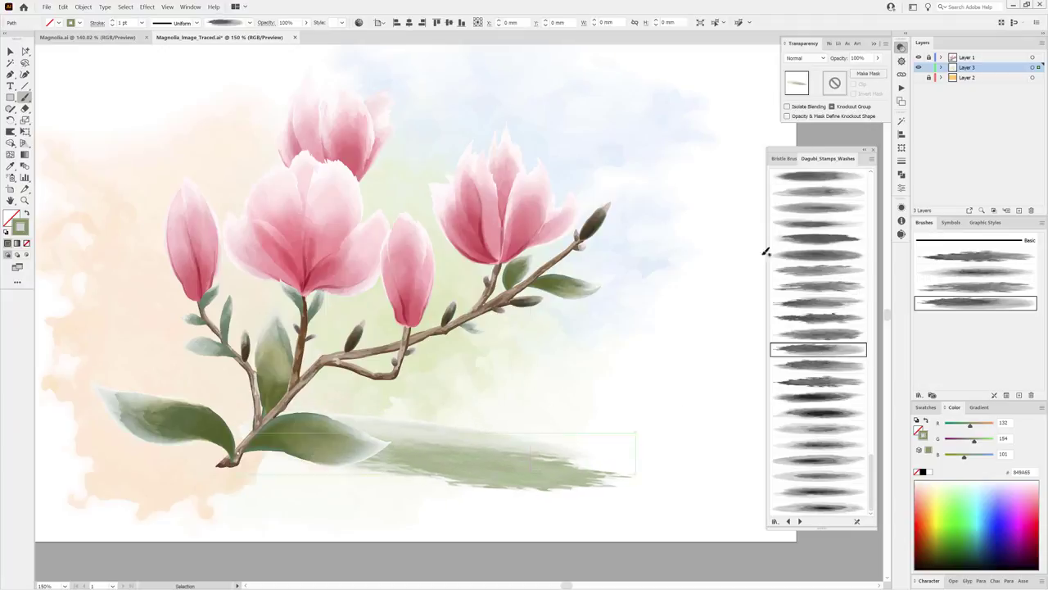
click(805, 58)
click(803, 81)
click(113, 20)
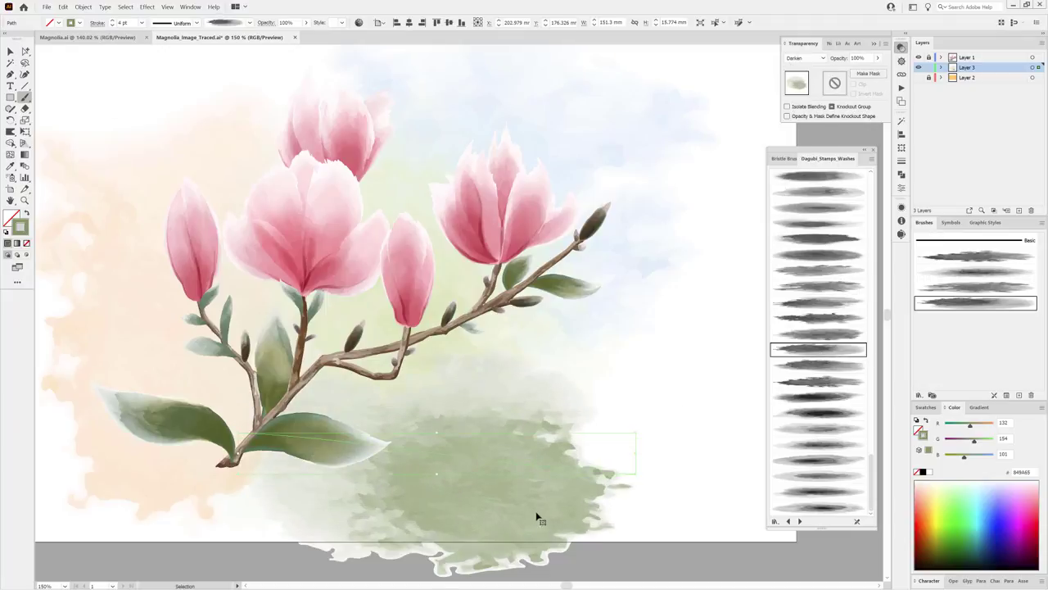
drag(538, 515, 550, 472)
Swap the green stroke to a soft wash brush at 7 pt and reposition it under the branch.
click(815, 192)
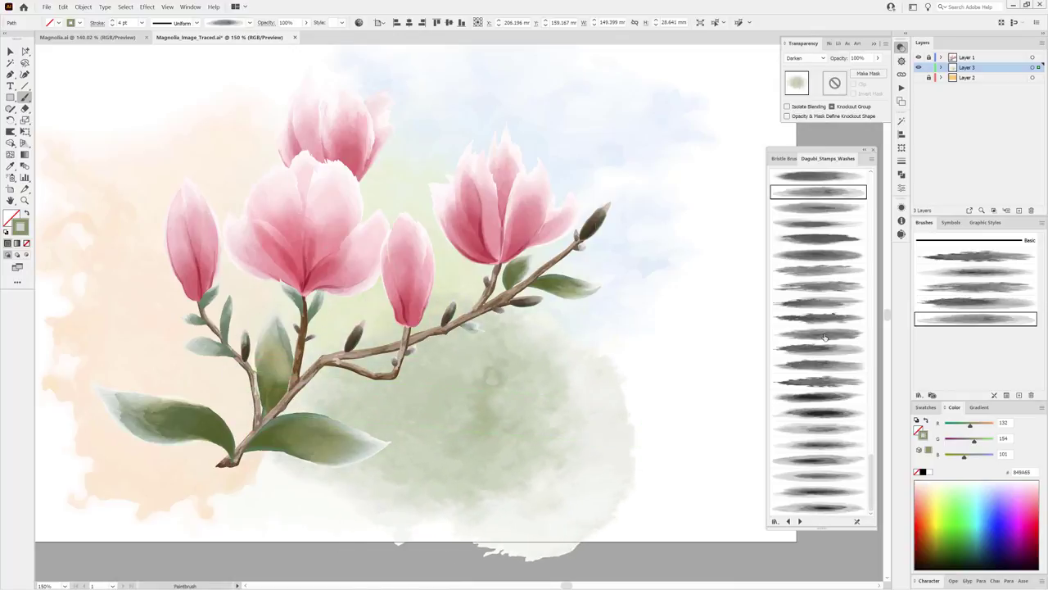
scroll(825, 336, up, 2)
scroll(827, 344, up, 1)
scroll(835, 376, up, 2)
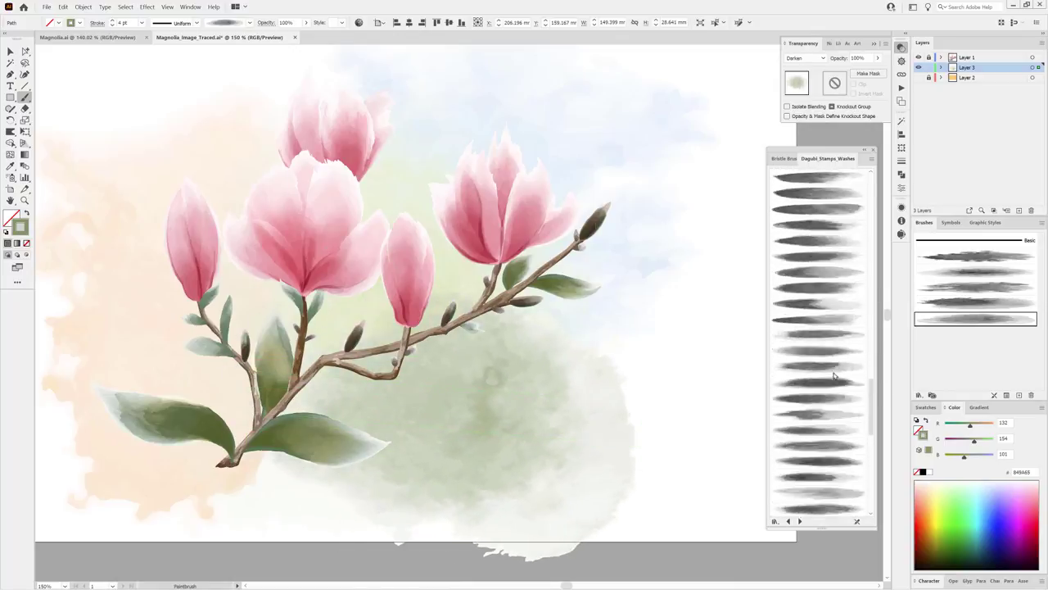
scroll(828, 389, down, 3)
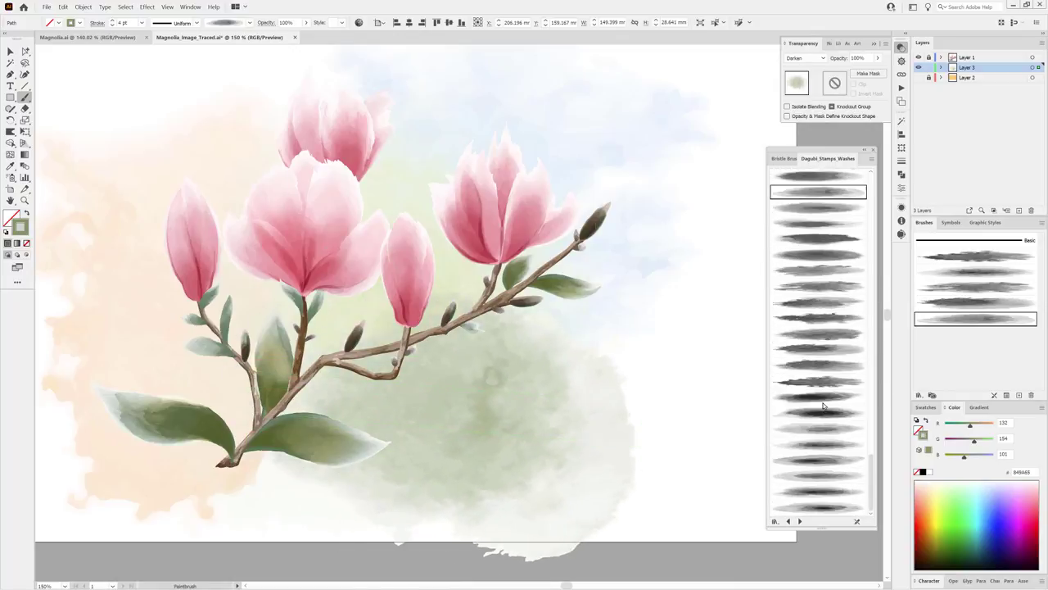
click(817, 318)
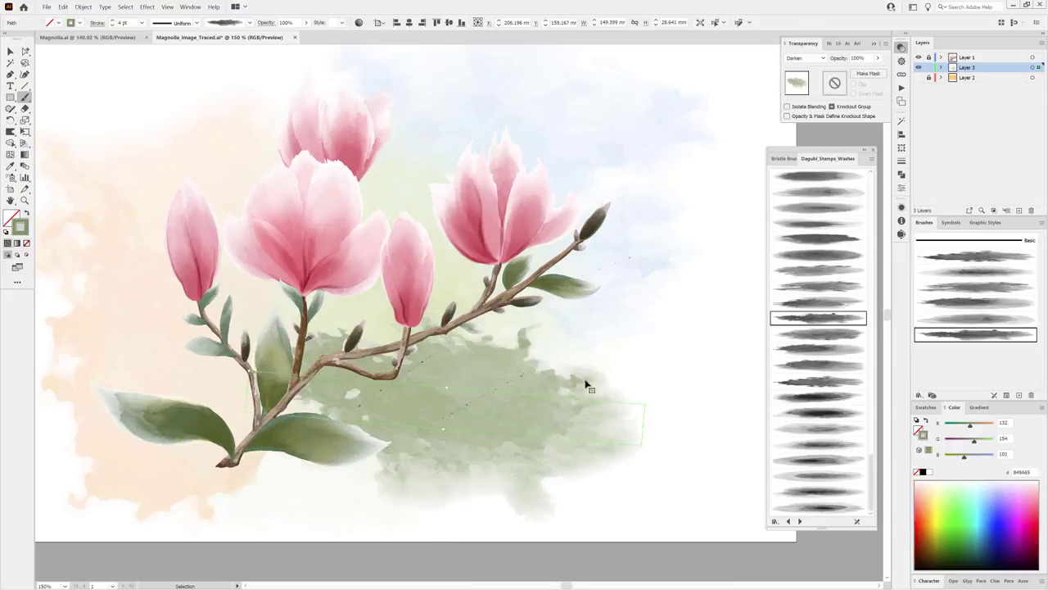
click(112, 20)
drag(531, 448, 541, 448)
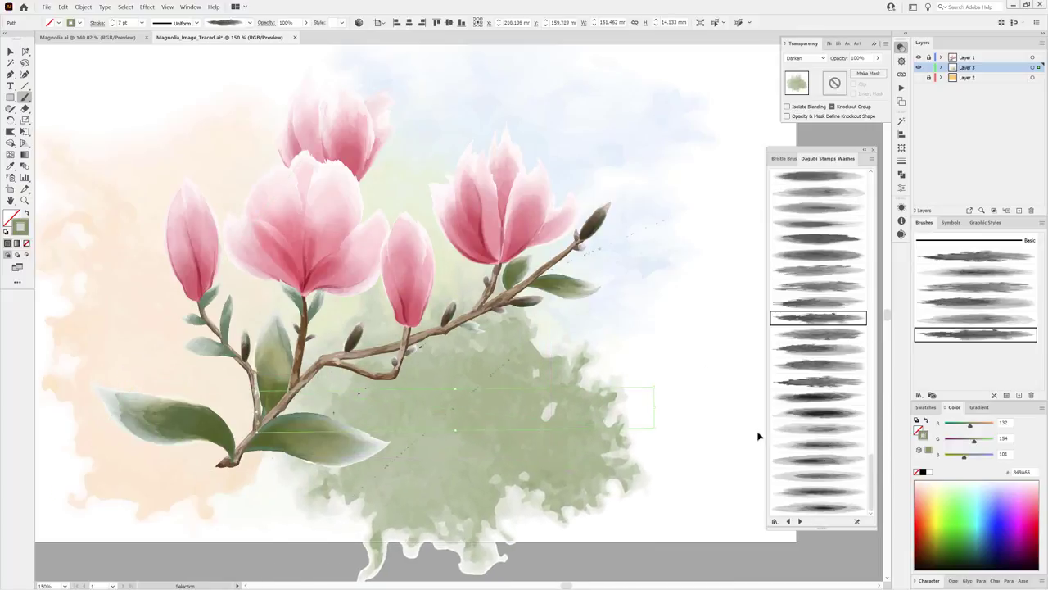
click(818, 192)
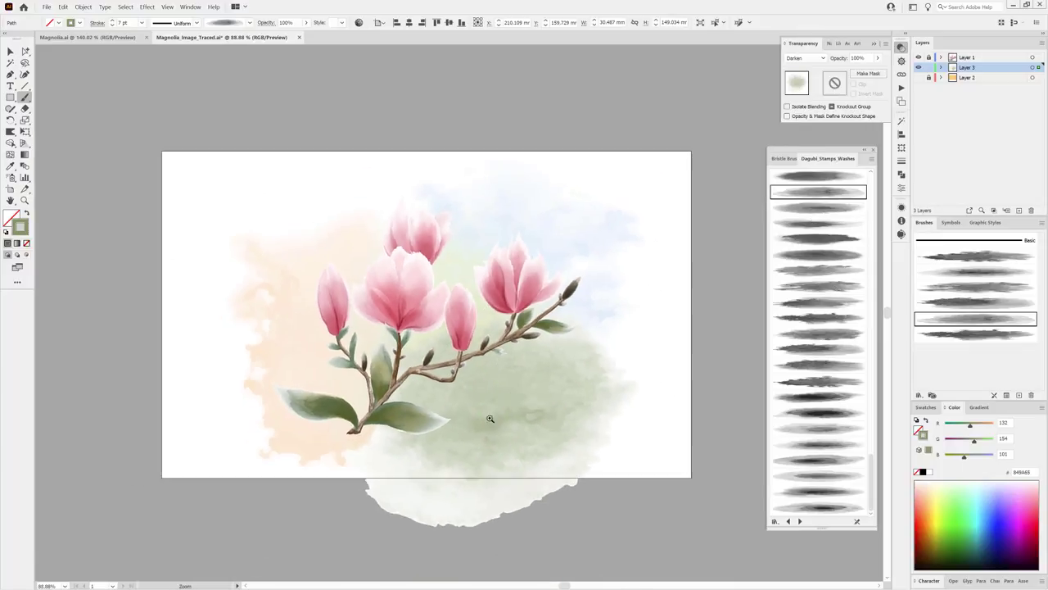
key(ctrl+0)
drag(479, 504, 424, 522)
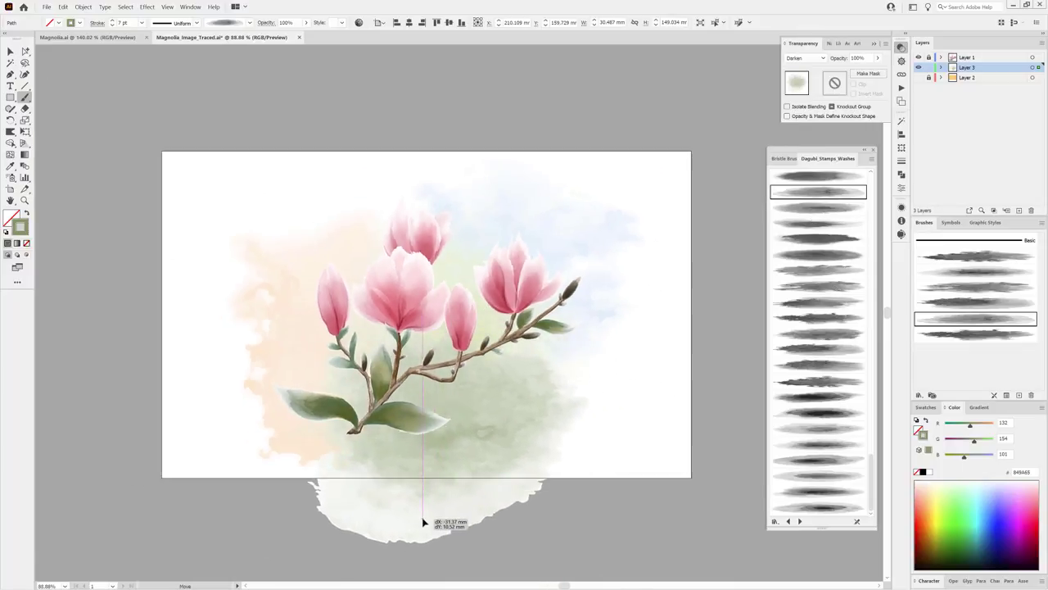
key(ctrl+shift+a)
Draw an artboard-sized rectangle and clip the washes layer to it.
key(m)
drag(163, 152, 692, 477)
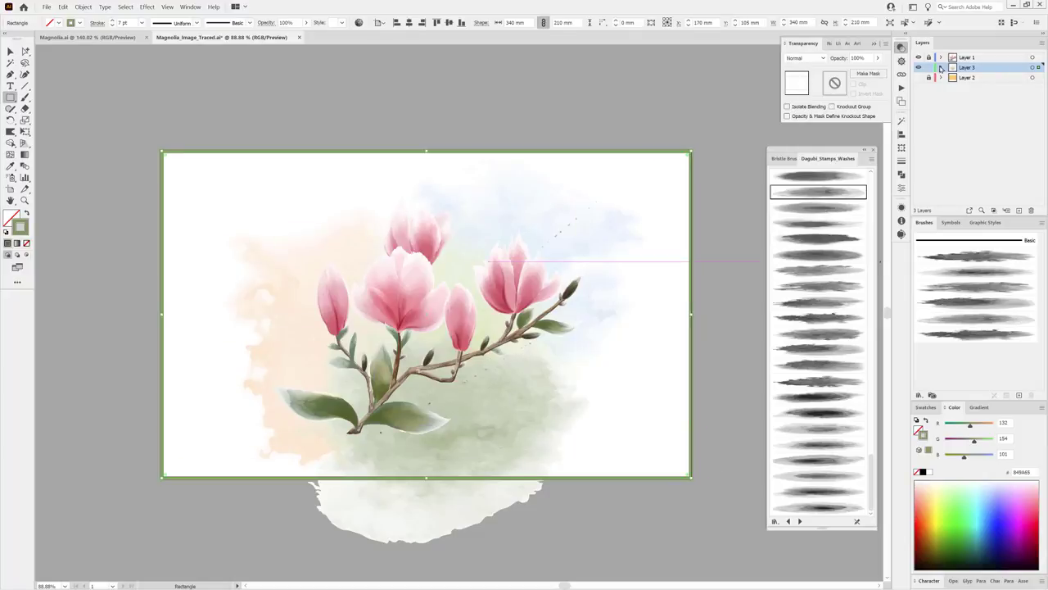
click(126, 6)
click(144, 36)
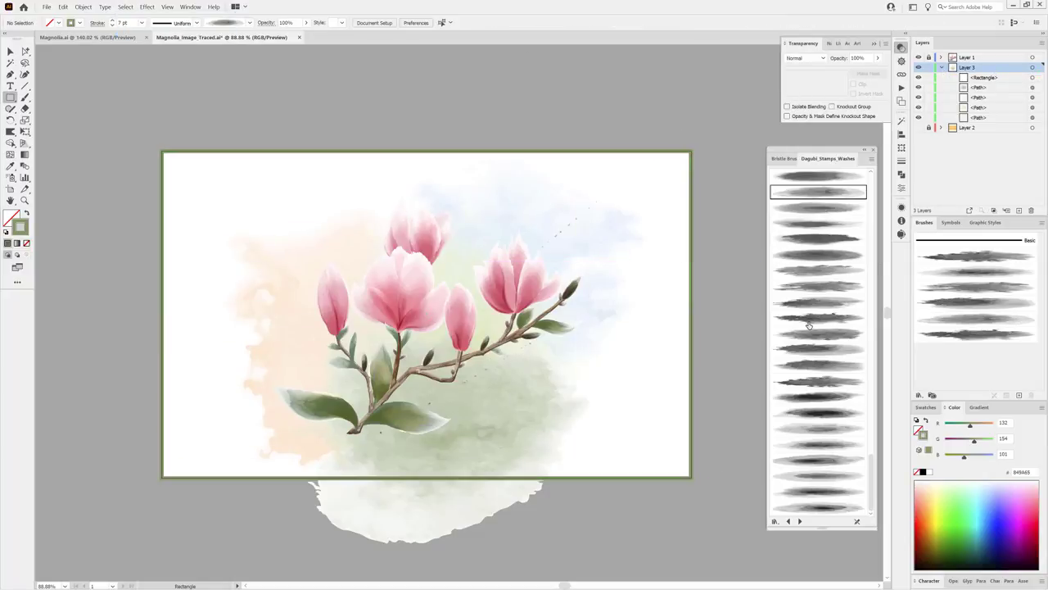
click(993, 210)
key(ctrl+0)
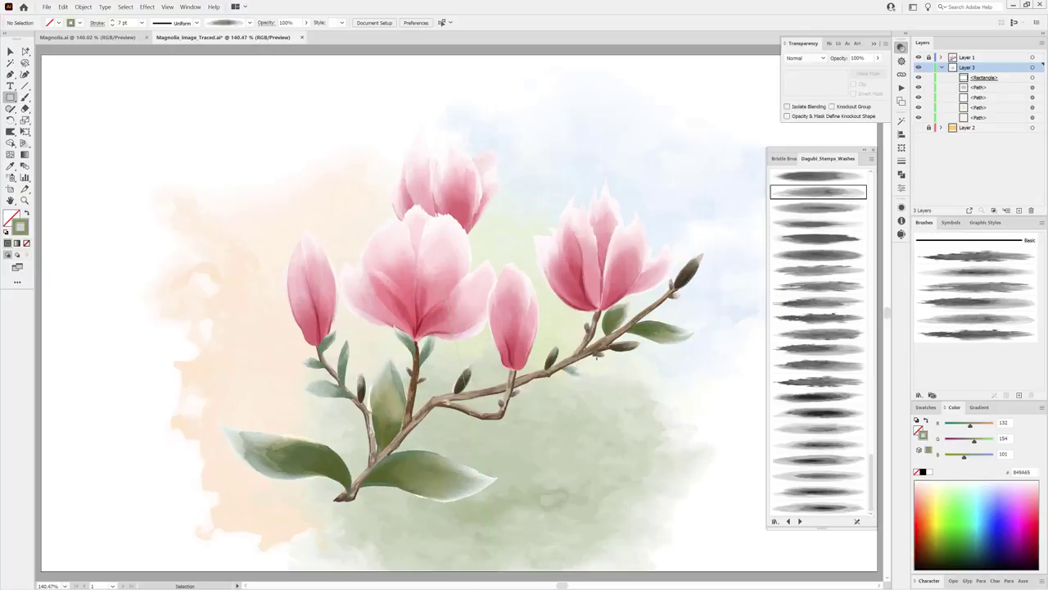
click(942, 67)
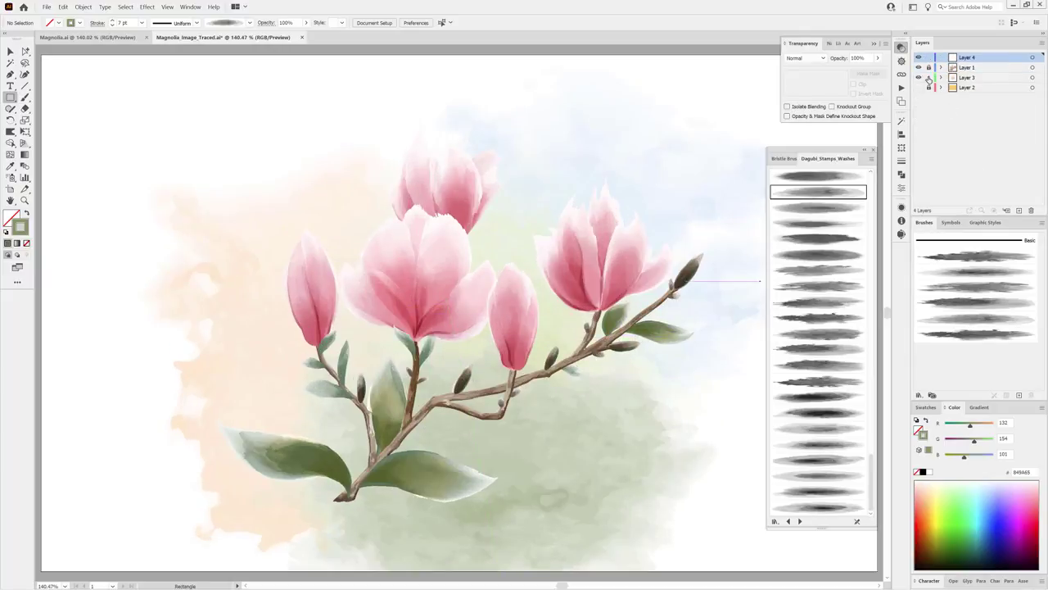
Copy the watercolour paper image, paste it in place over the magnolia, and set it to Multiply.
key(v)
key(ctrl+a)
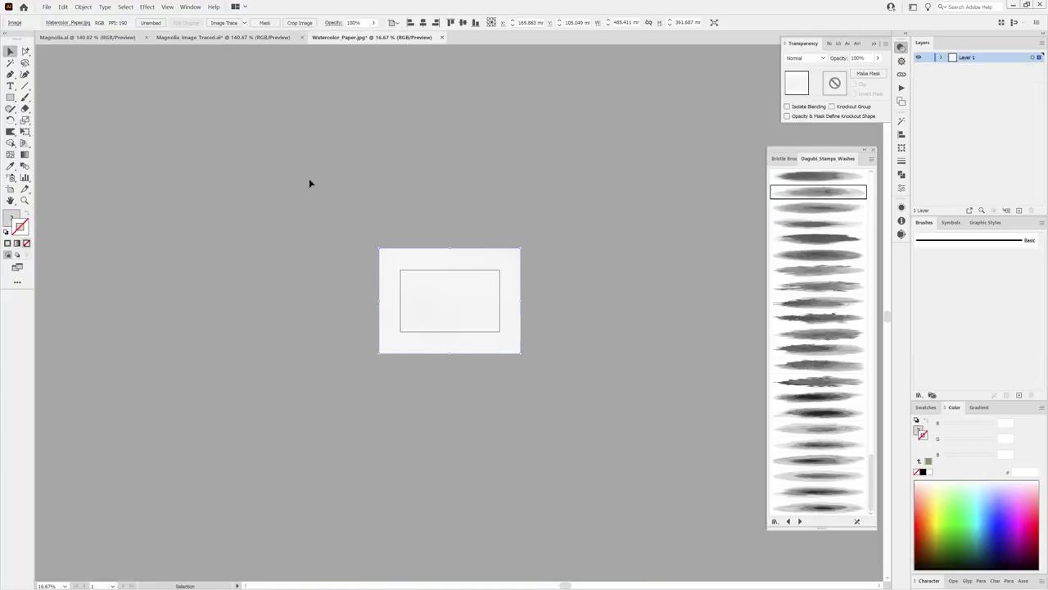
click(63, 6)
click(70, 50)
click(207, 38)
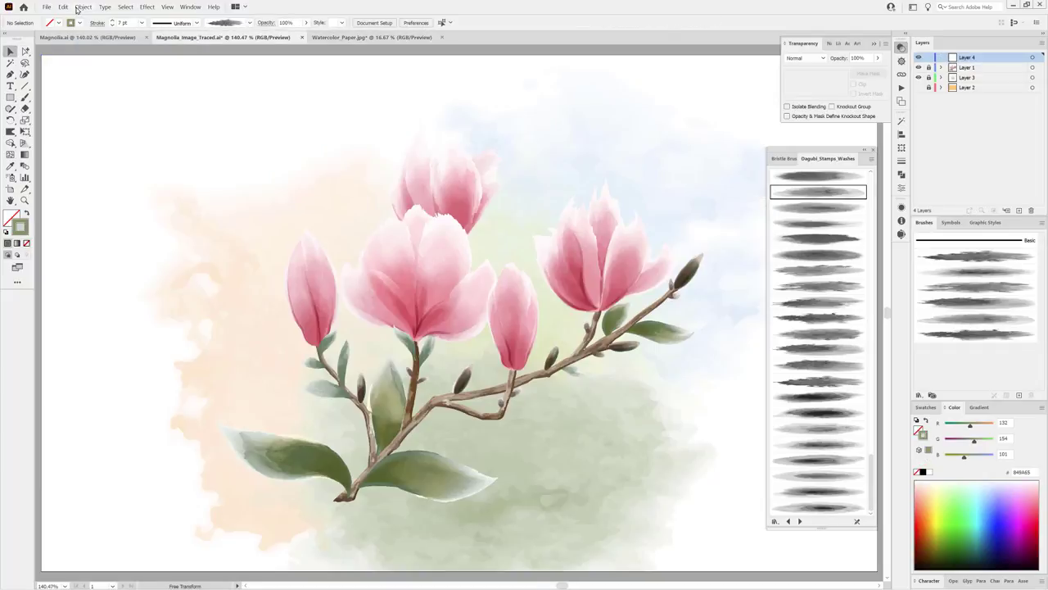
click(63, 6)
click(69, 57)
click(804, 58)
click(804, 93)
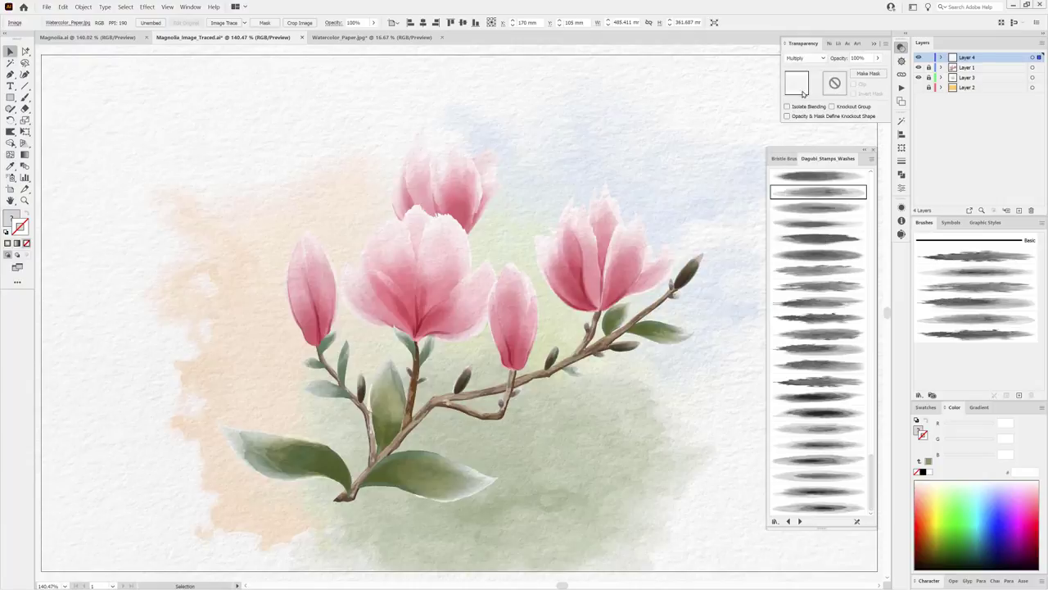
Crop the paper image to the artboard edges and lock the paper layer.
key(ctrl+minus)
key(ctrl+minus)
drag(693, 100, 627, 150)
click(299, 22)
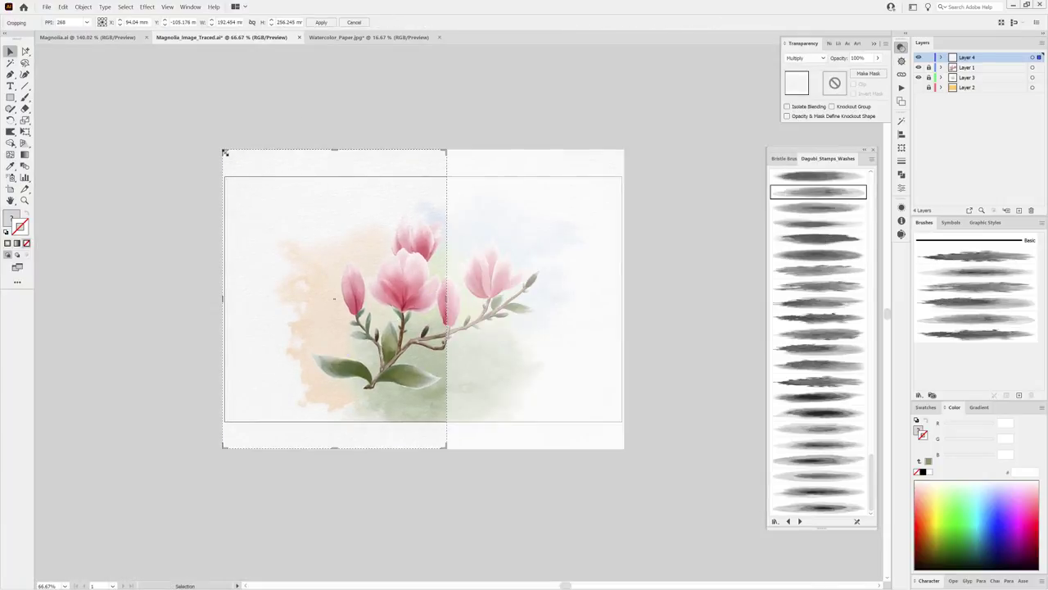
drag(225, 152, 225, 176)
drag(446, 448, 658, 423)
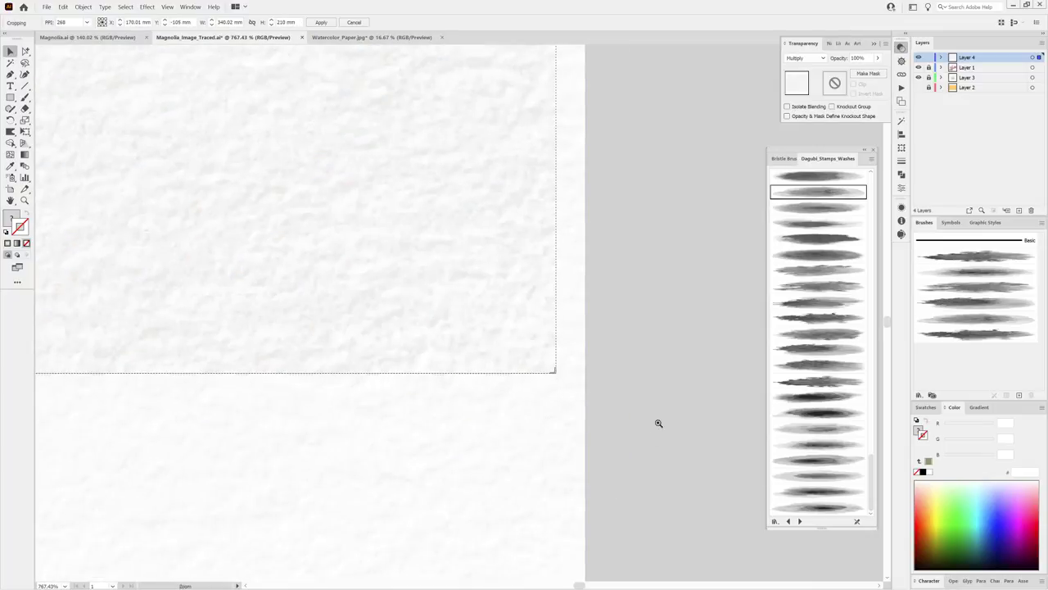
key(ctrl+0)
click(321, 22)
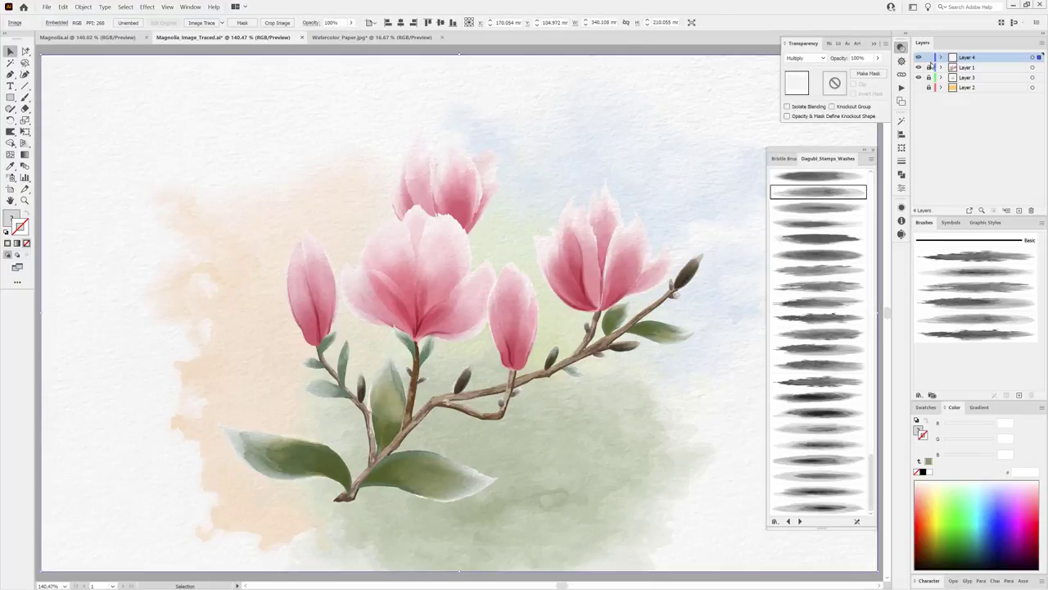
click(929, 59)
click(993, 69)
On a new layer, load the watercolour splatter library and paint a green splatter at the branch base.
click(1019, 211)
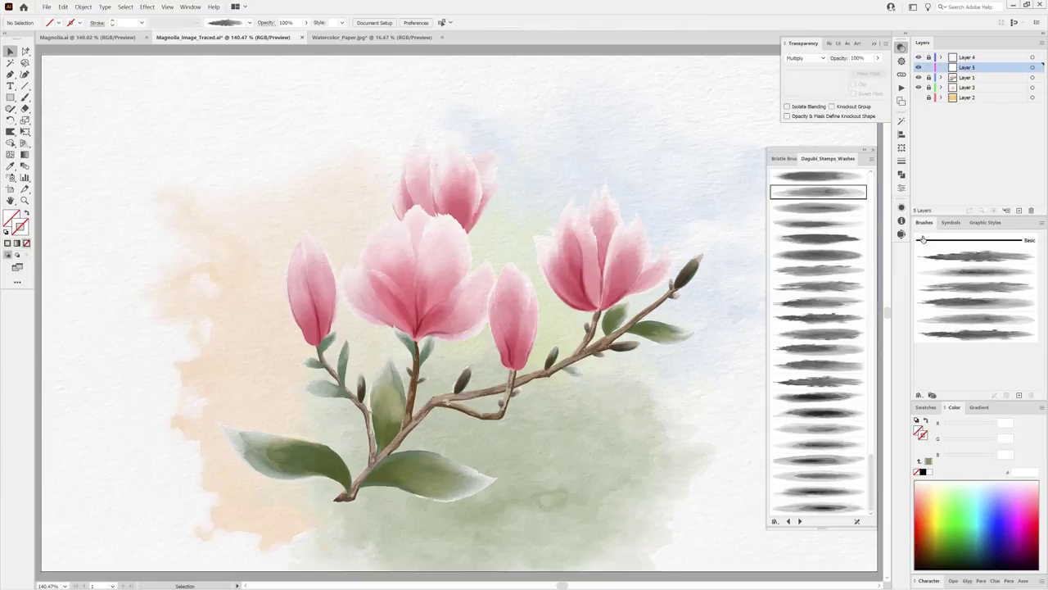
click(918, 394)
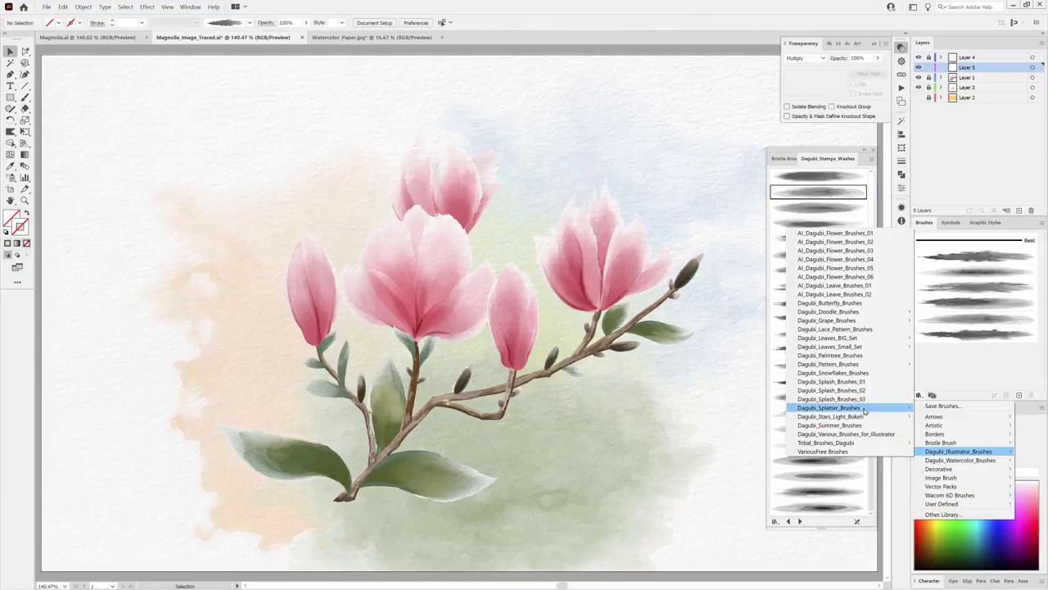
click(721, 435)
drag(871, 197, 859, 346)
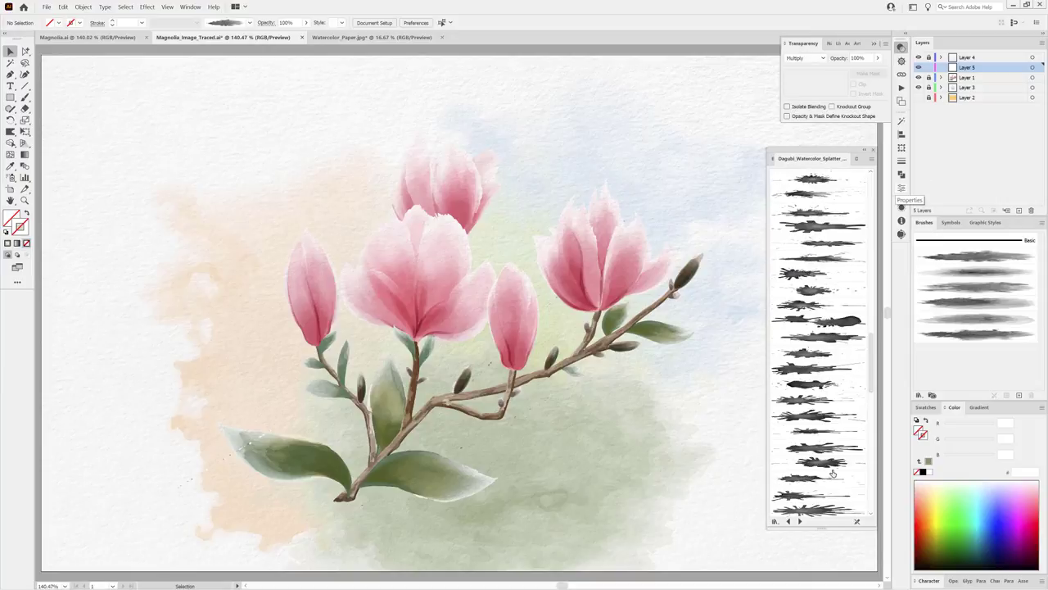
scroll(824, 498, down, 1)
click(819, 324)
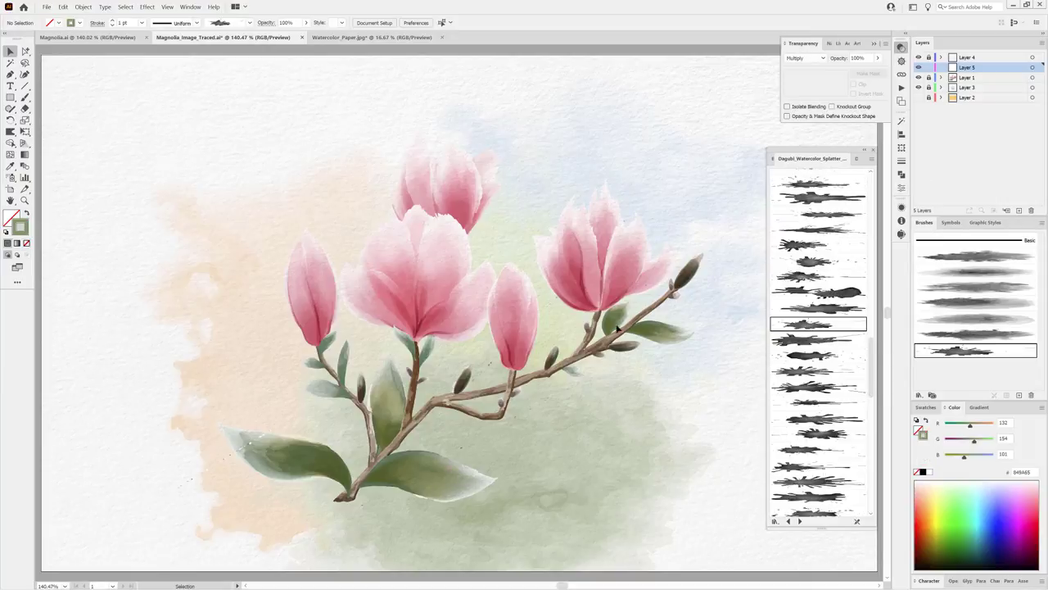
click(25, 97)
mouse_move(317, 522)
mouse_down()
mouse_move(434, 491)
mouse_move(348, 524)
mouse_up()
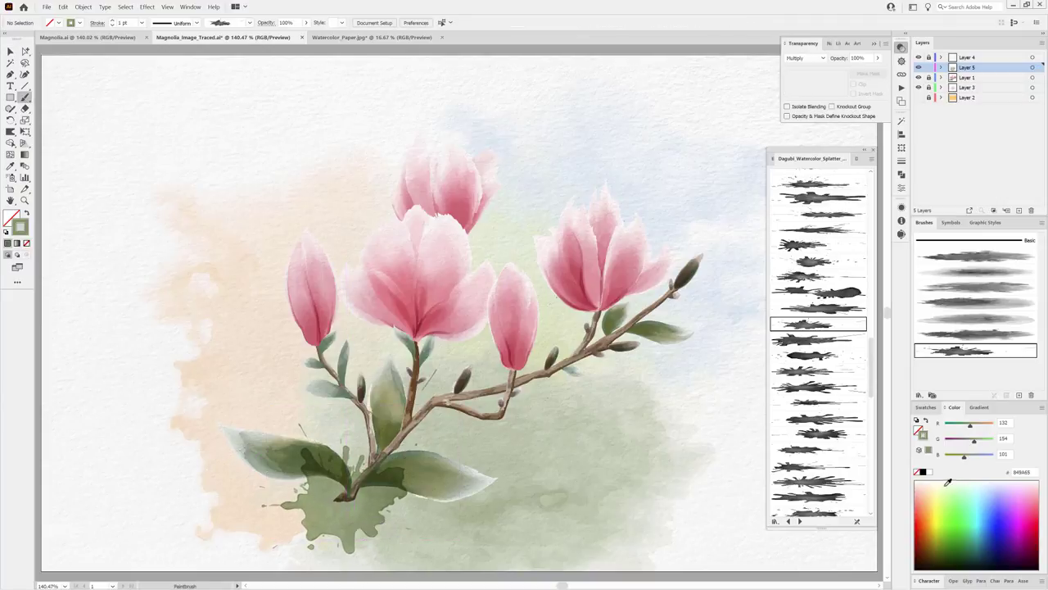
Add pale blue-green splatters near the branch base and toward the lower right.
click(973, 487)
drag(993, 440, 985, 443)
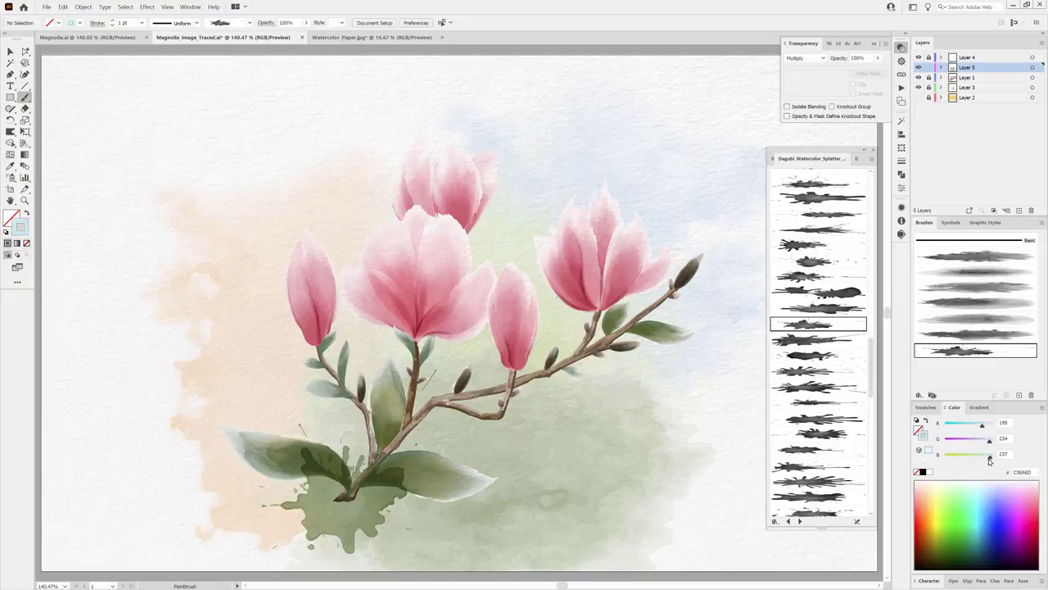
scroll(818, 327, down, 3)
click(818, 375)
drag(368, 529, 467, 495)
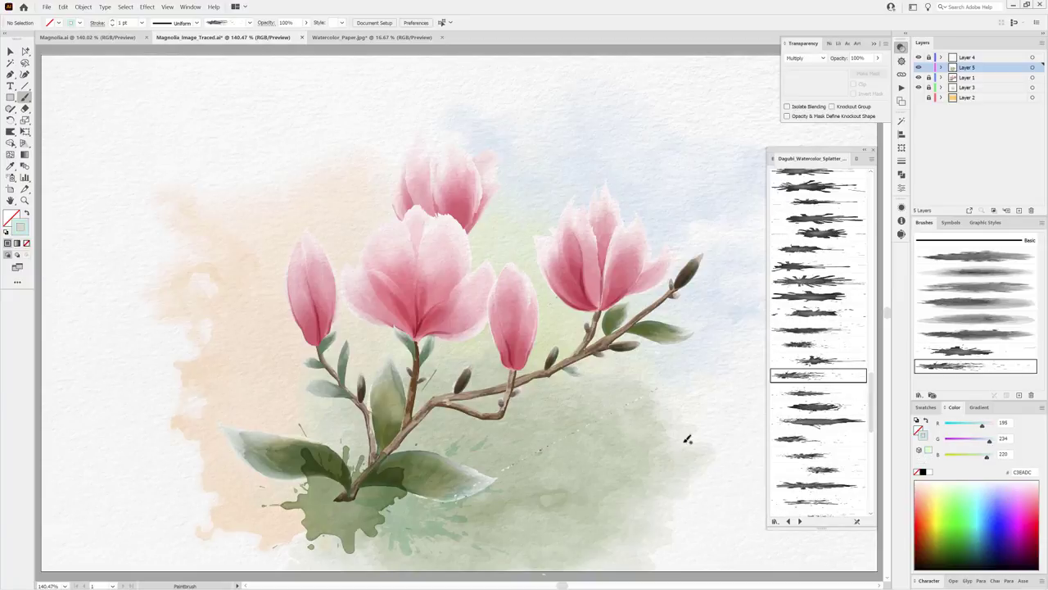
drag(426, 531, 410, 531)
drag(483, 473, 643, 396)
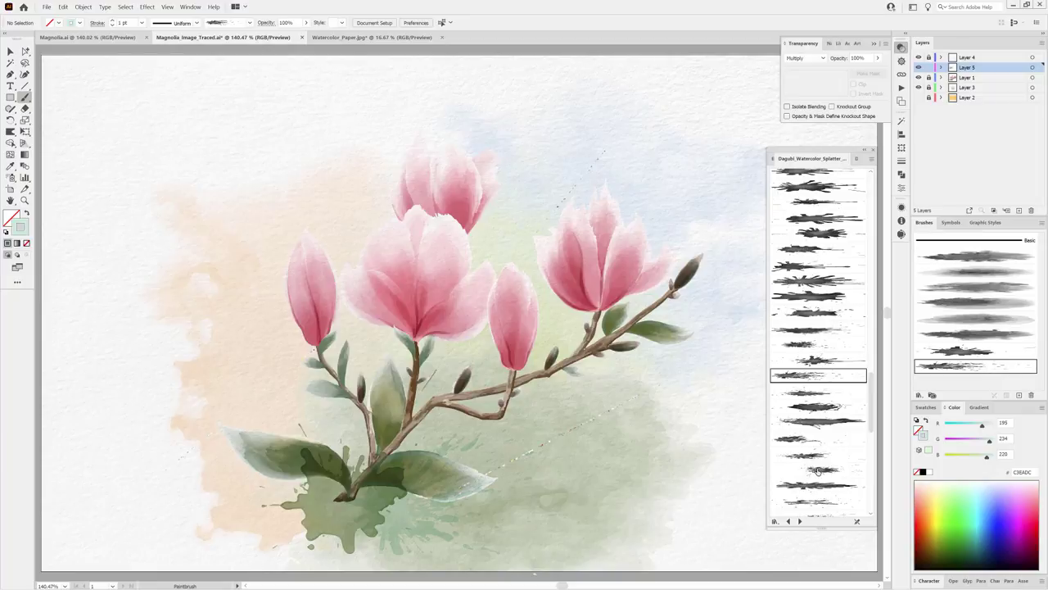
Switch to a peach colour and try another splatter brush on the lower left.
click(931, 488)
drag(991, 441, 986, 443)
scroll(819, 459, down, 3)
scroll(830, 386, up, 3)
scroll(830, 387, up, 2)
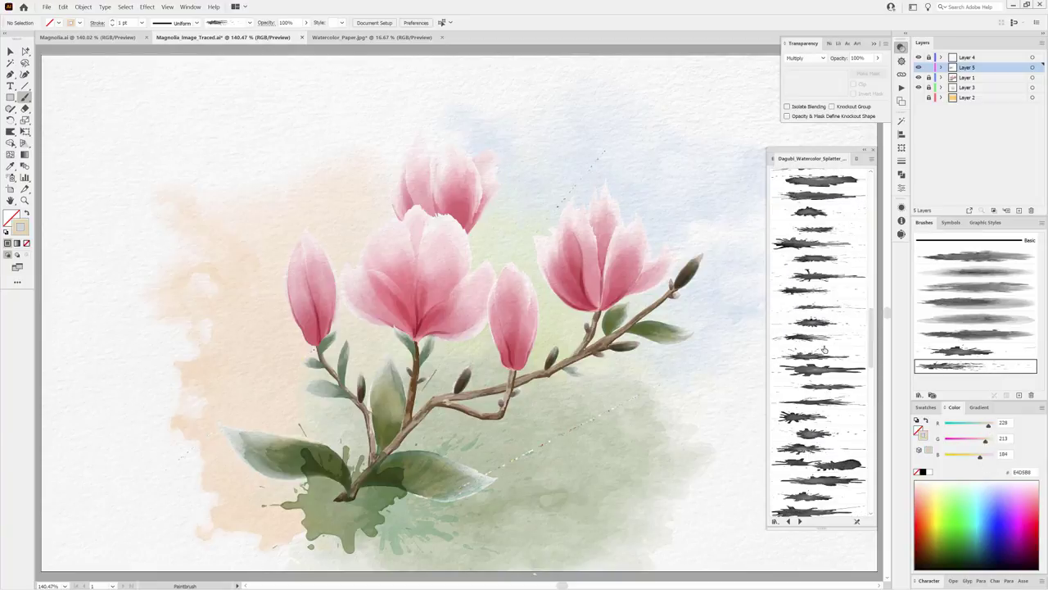
click(819, 337)
drag(238, 475, 331, 385)
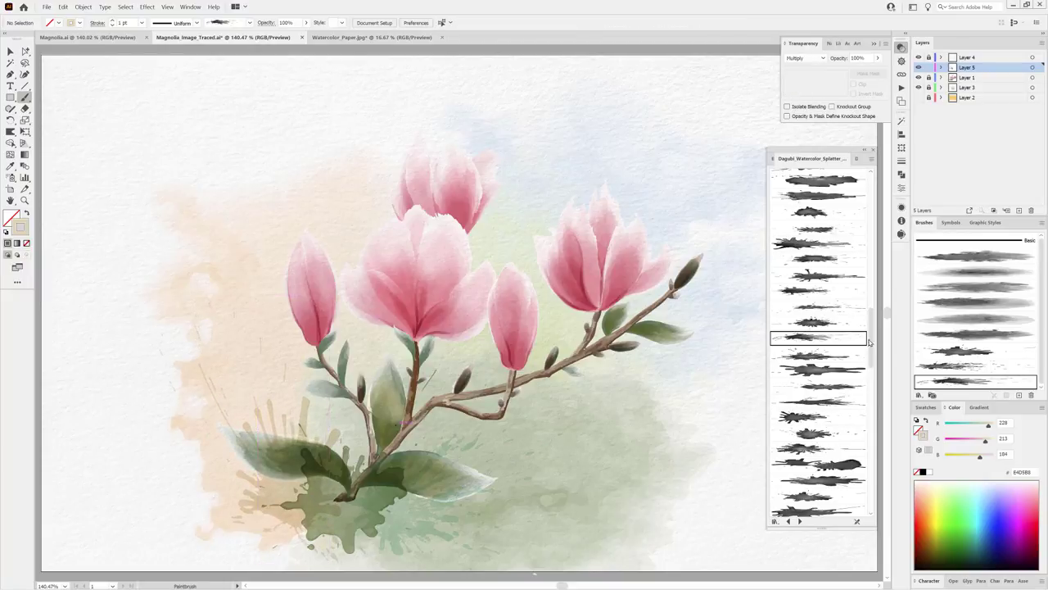
drag(872, 343, 872, 486)
Dab light pink dotted splatter around the left buds and beside the right flower.
click(818, 460)
click(1031, 496)
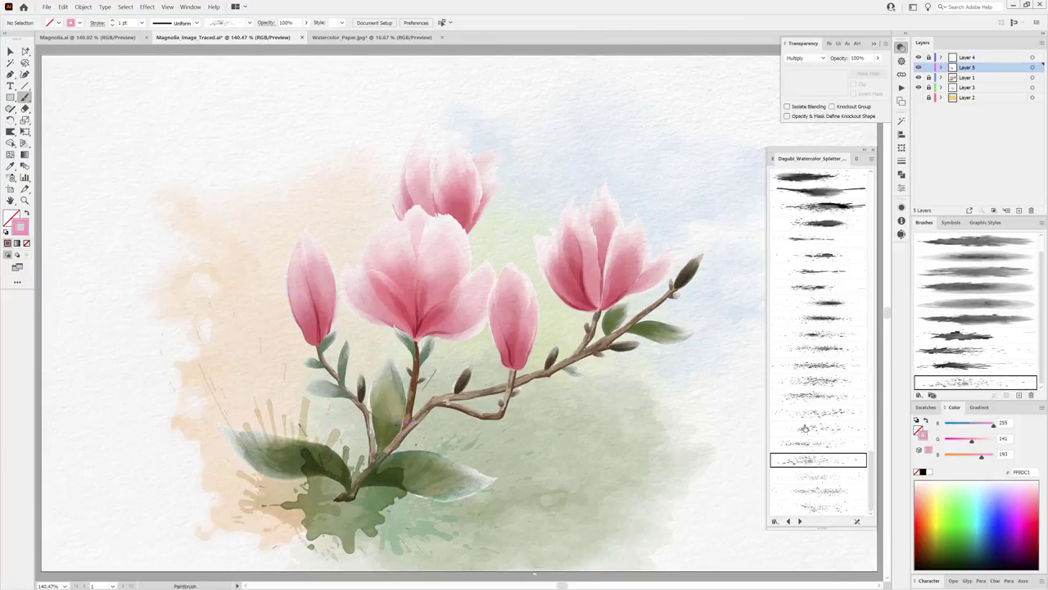
drag(267, 383, 348, 327)
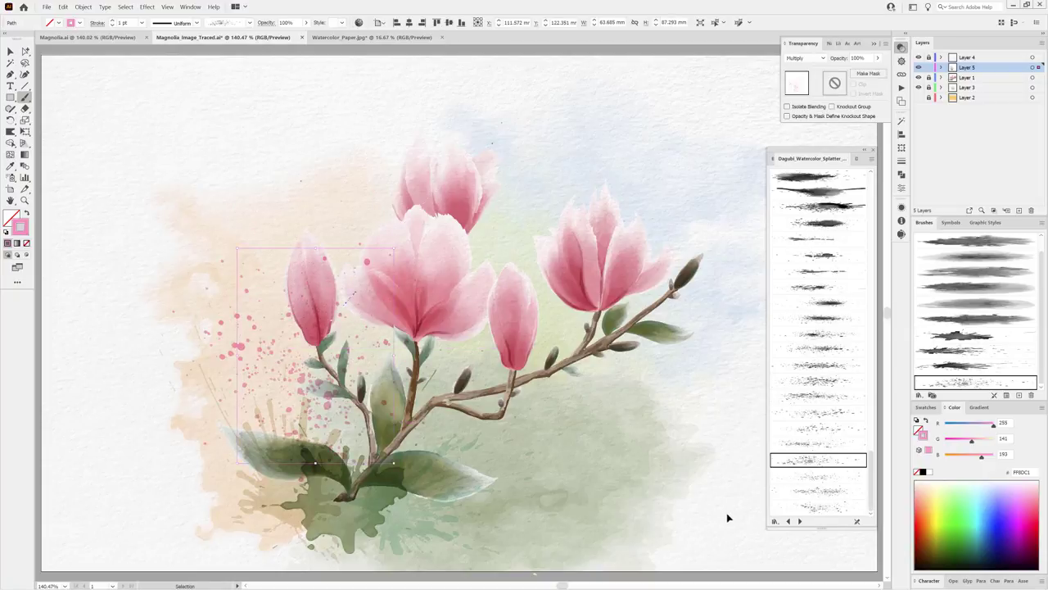
drag(704, 195, 647, 221)
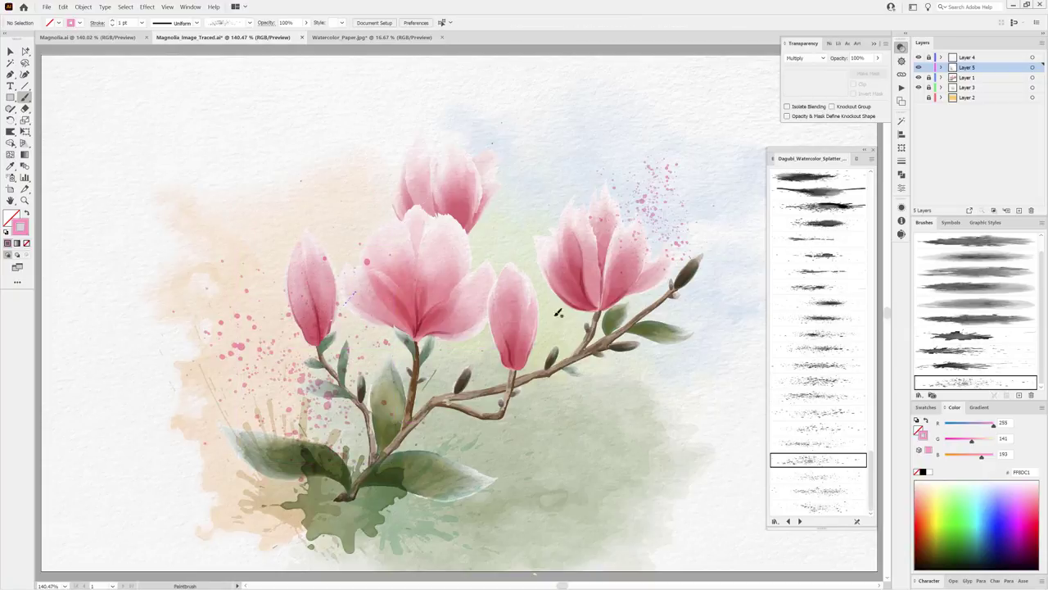
drag(971, 441, 985, 443)
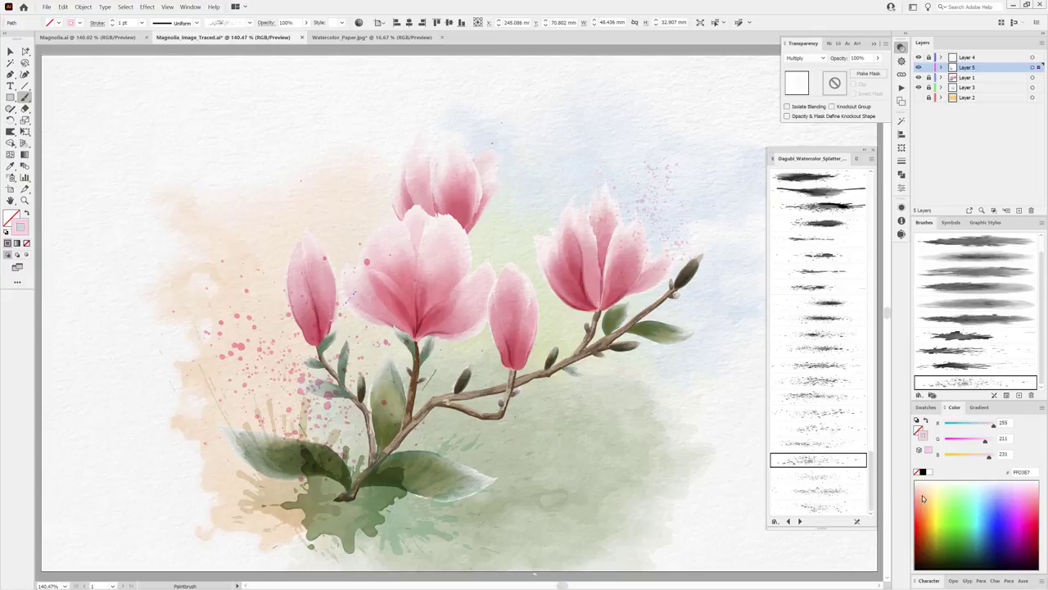
key(ctrl+shift+a)
Paint a green splatter near the right branch, tinted a stronger green.
click(938, 503)
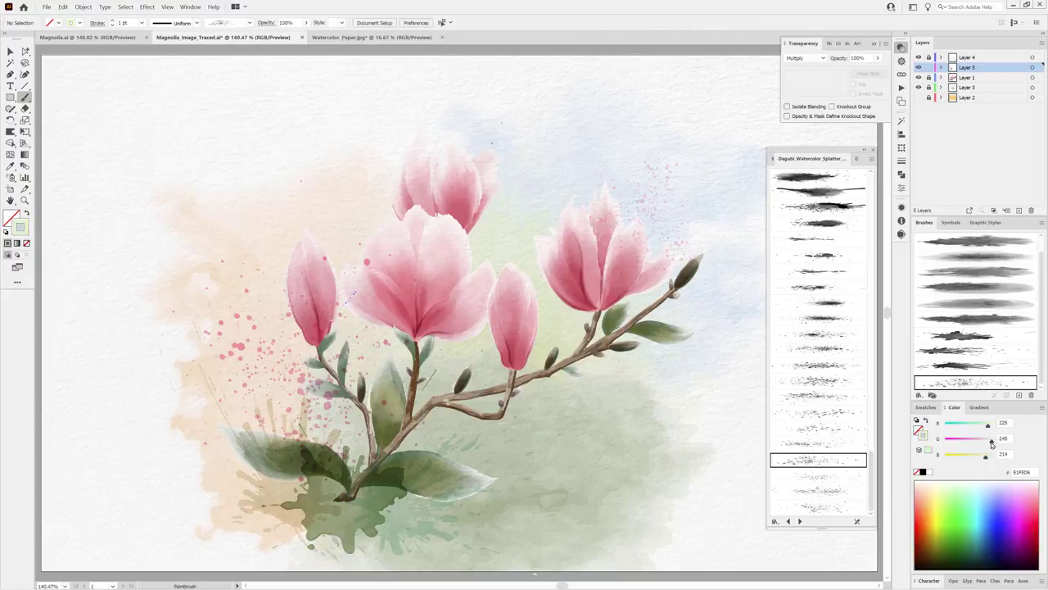
click(819, 429)
drag(708, 311, 584, 397)
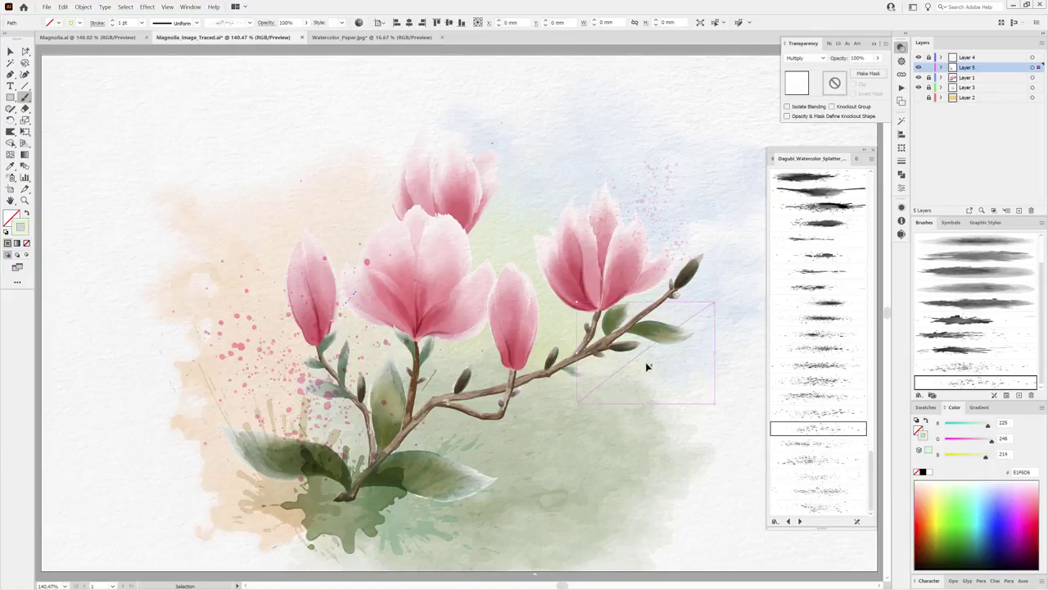
drag(992, 438, 984, 443)
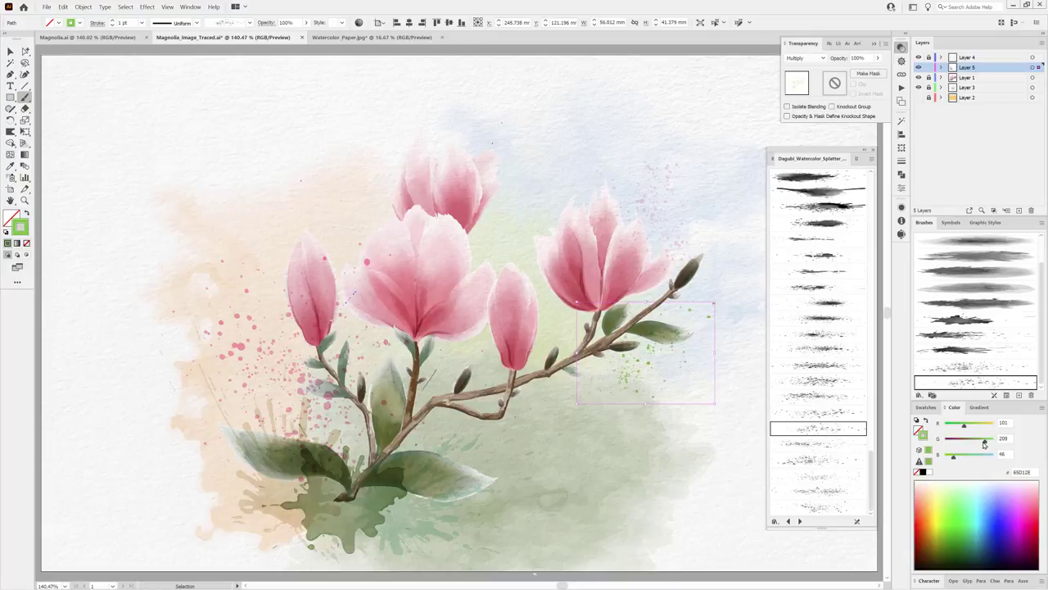
ctrl+click(718, 483)
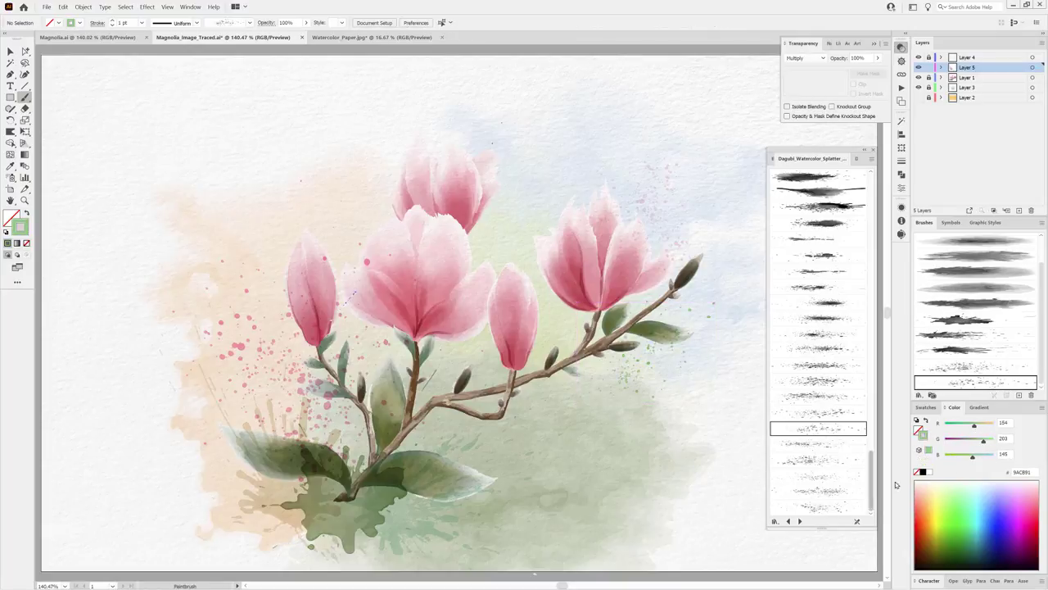
Add a white splatter and nudge it down and left.
click(929, 472)
click(854, 396)
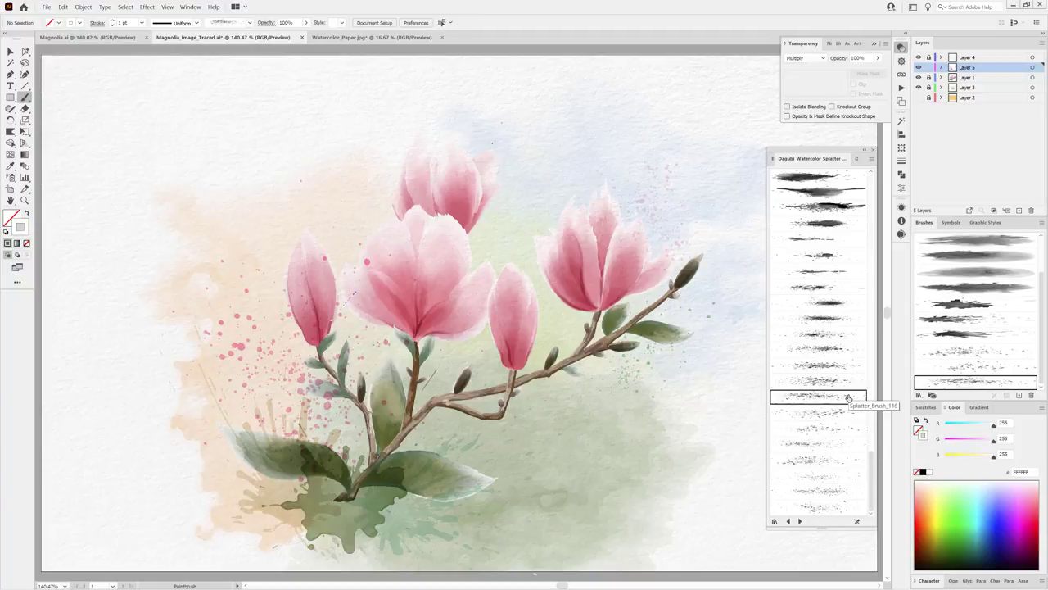
ctrl+click(324, 211)
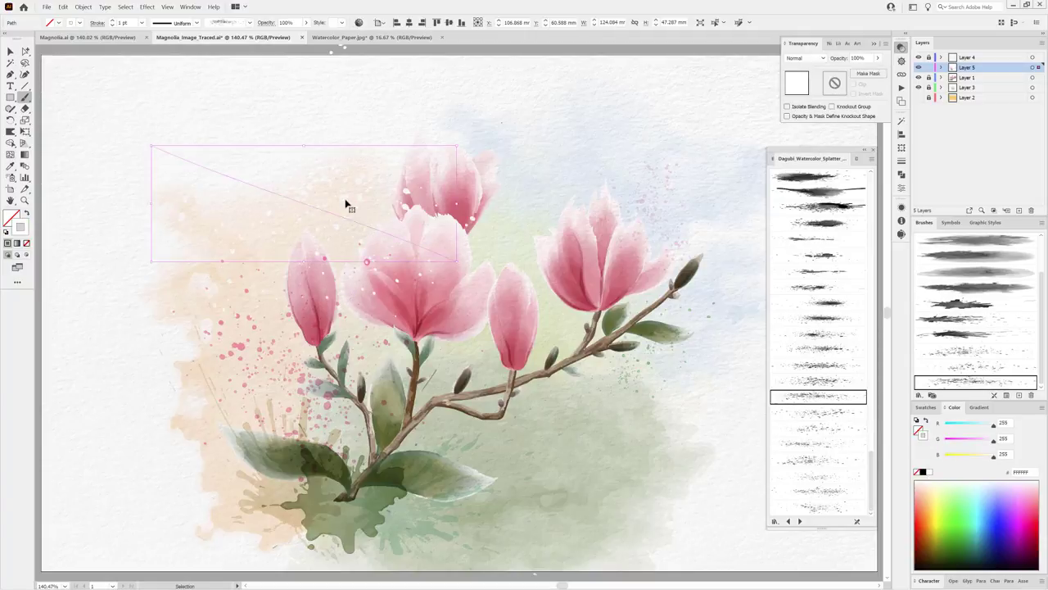
drag(346, 205, 330, 222)
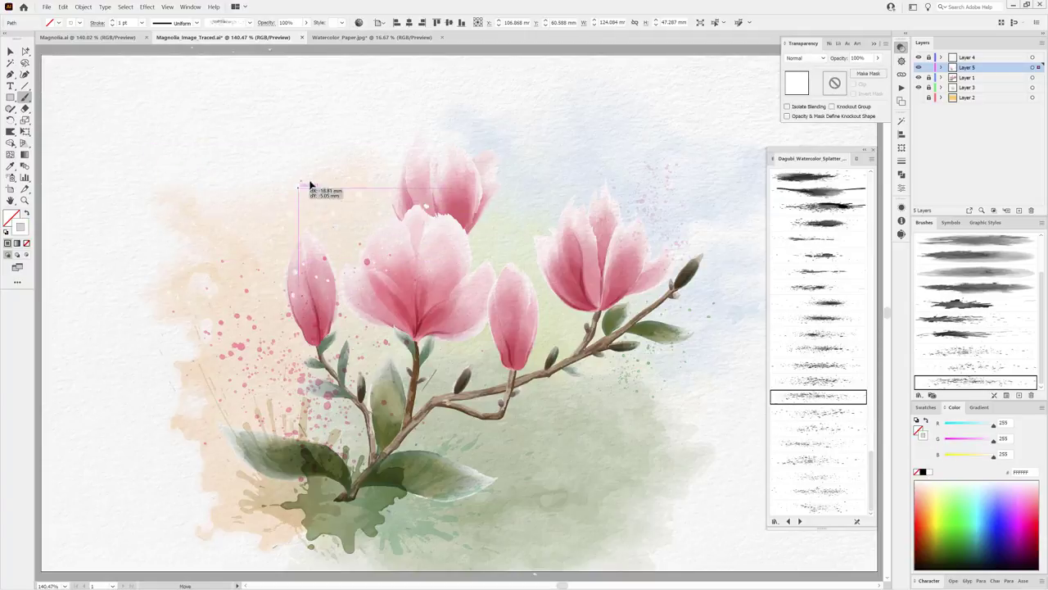
ctrl+click(737, 494)
Paint another splatter near the branch tip with a different brush.
scroll(818, 327, up, 2)
click(818, 236)
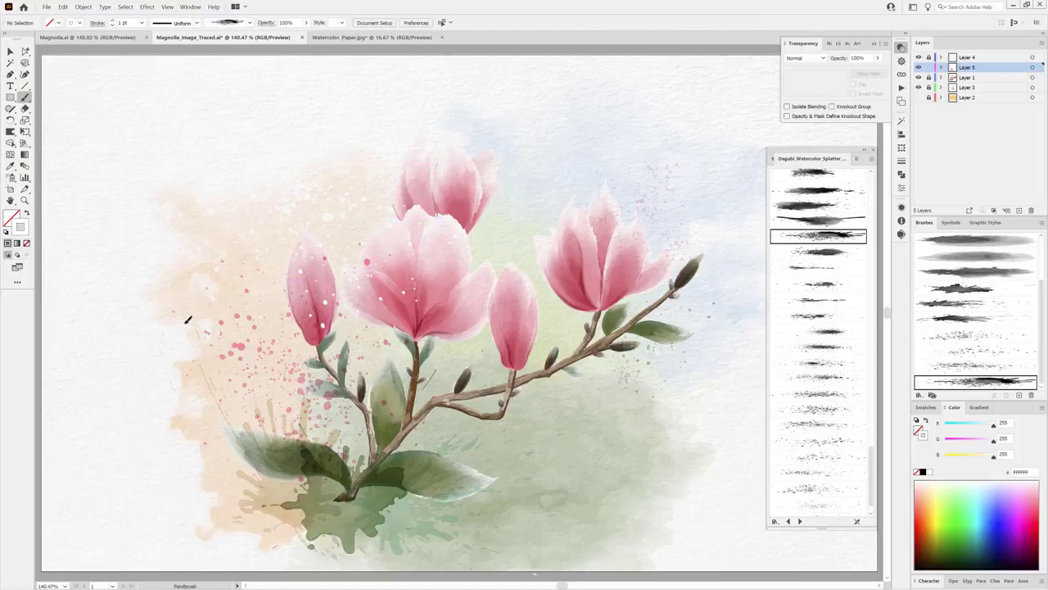
drag(592, 428, 552, 398)
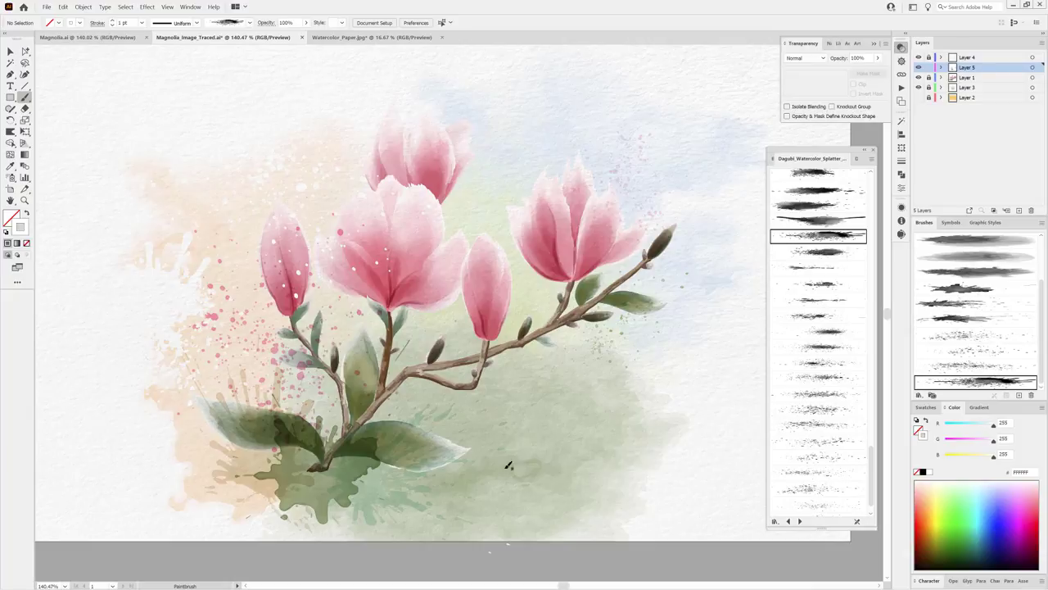
drag(565, 360, 680, 283)
ctrl+click(774, 554)
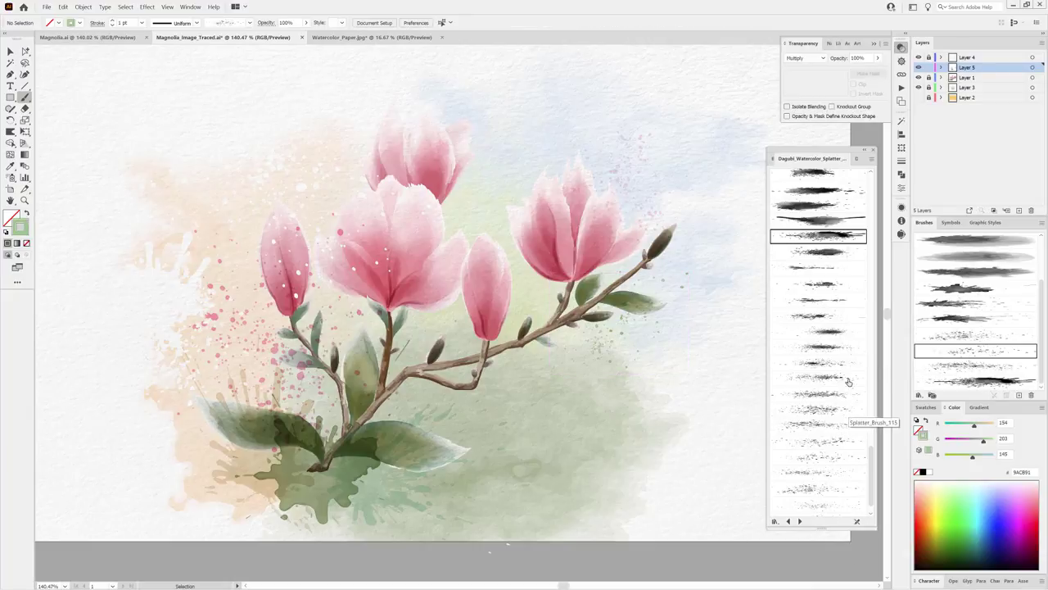
Paint a green splatter over the lower wash, rotating it slightly and lightening its colour.
click(819, 316)
drag(688, 495, 429, 507)
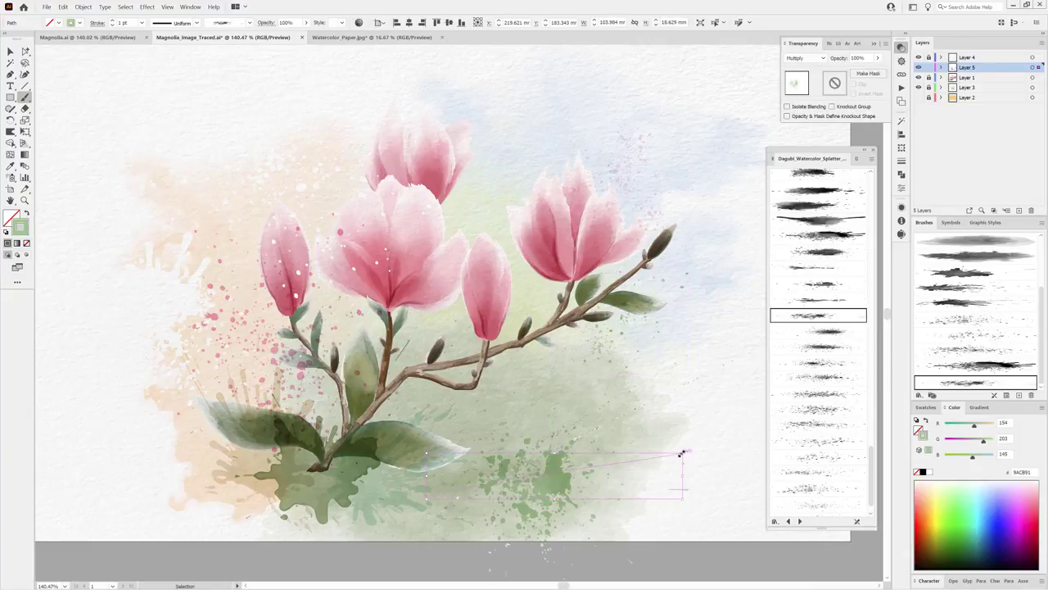
drag(685, 451, 643, 471)
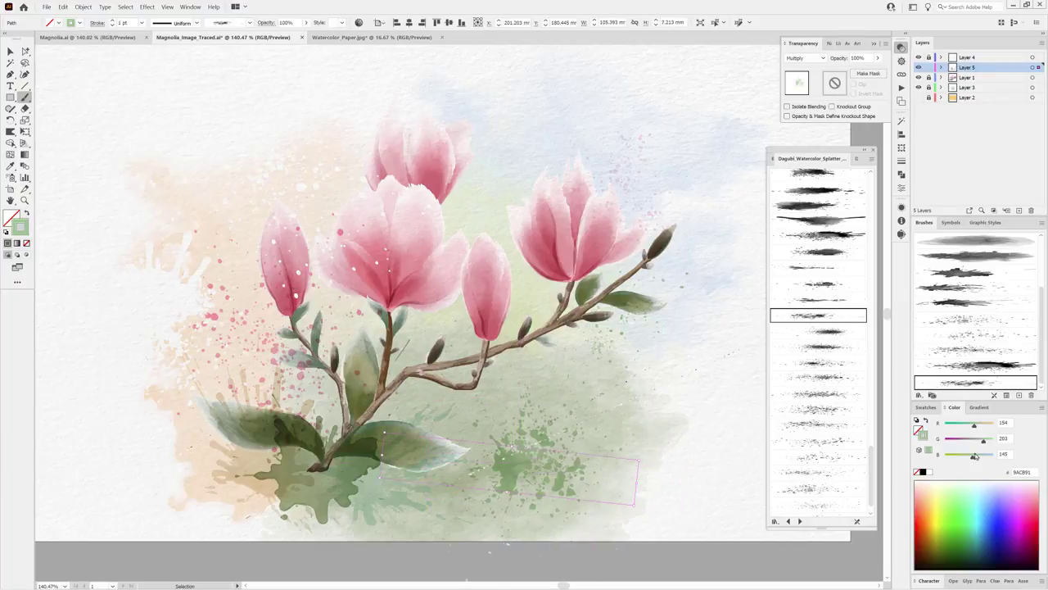
drag(982, 460, 987, 460)
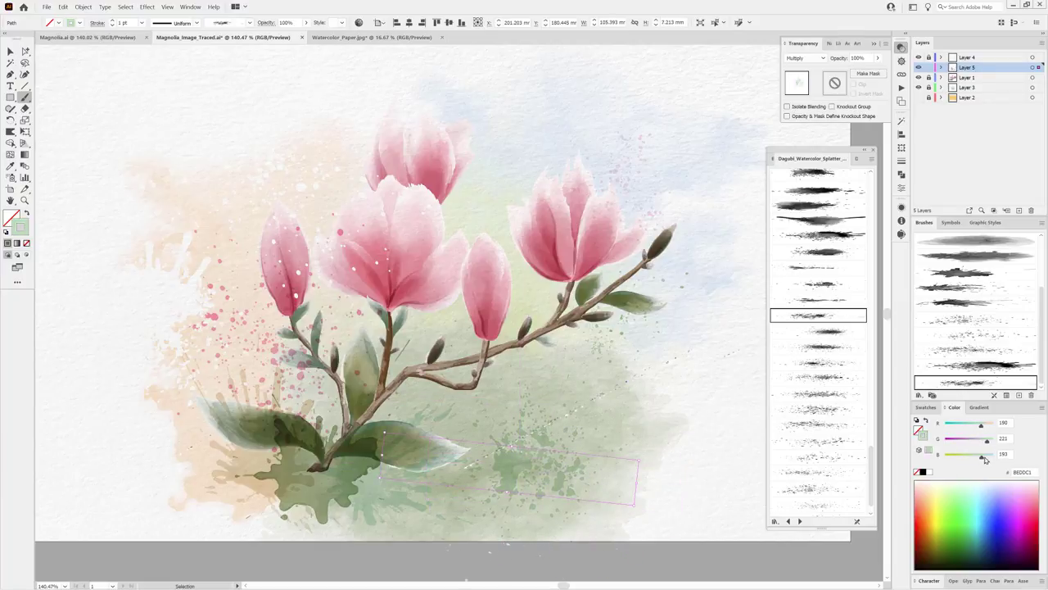
click(754, 568)
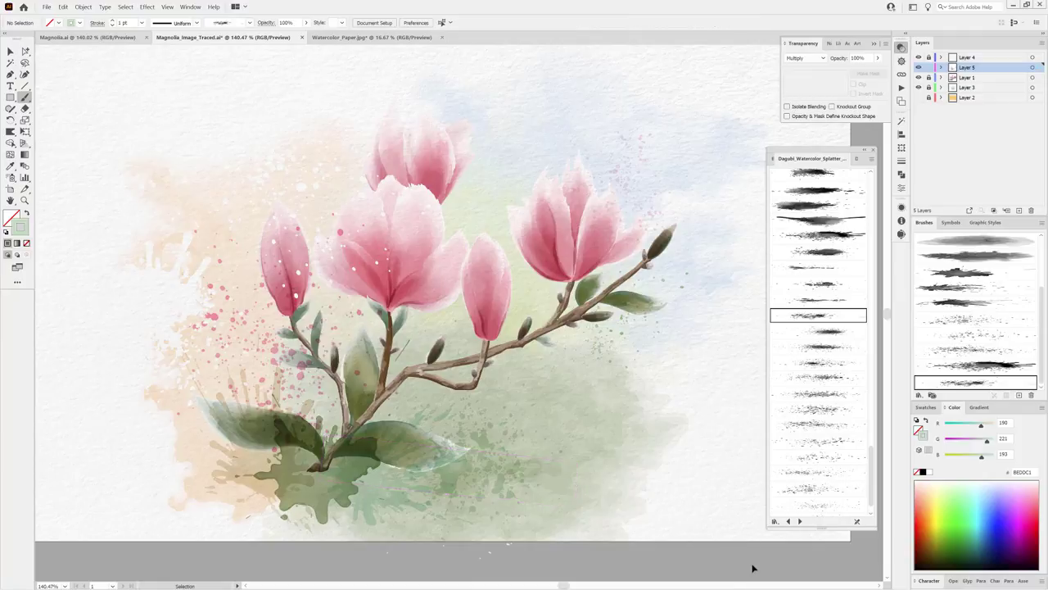
Copy the background rectangle from Layer 3 and Paste in Back onto Layer 5.
click(940, 87)
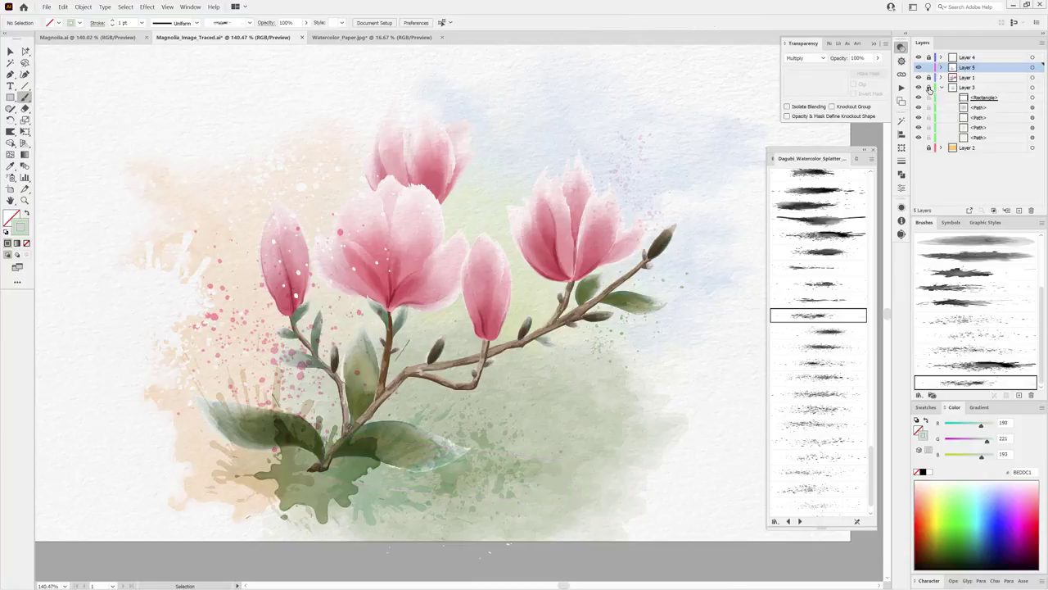
click(1032, 97)
key(ctrl+c)
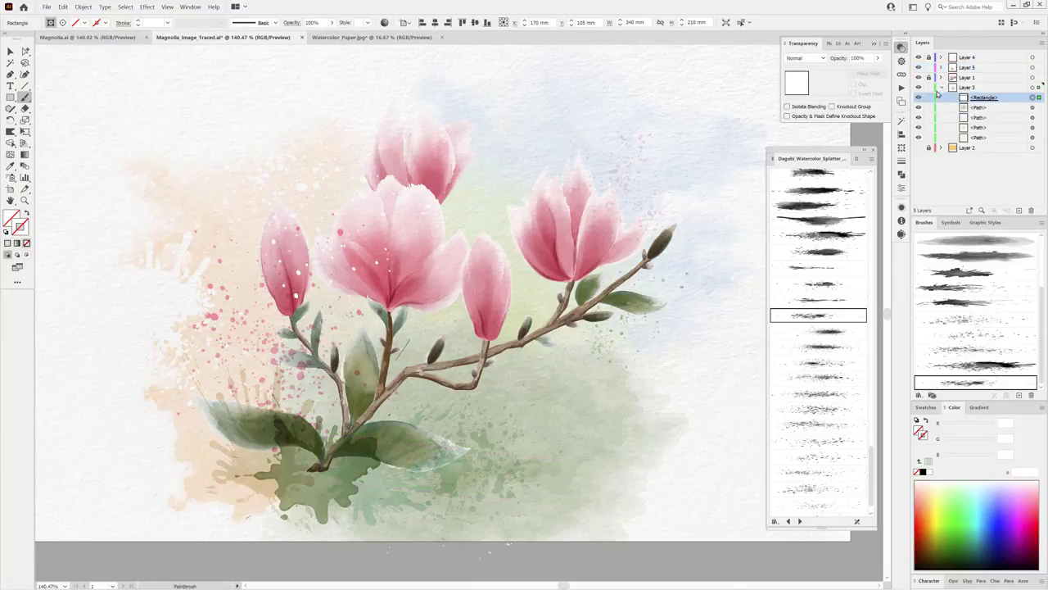
click(941, 88)
click(940, 67)
click(971, 69)
click(65, 10)
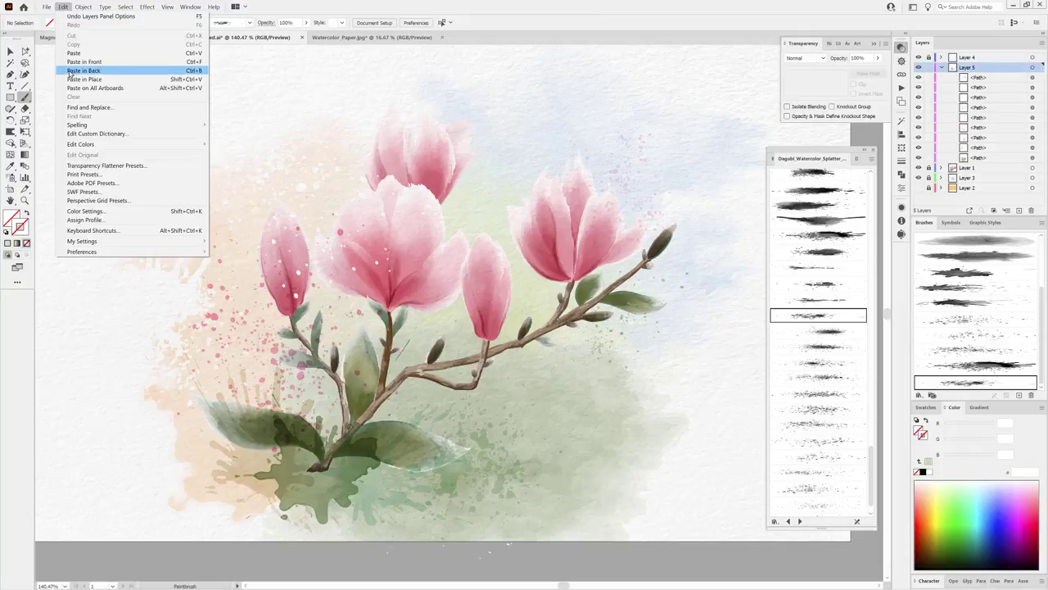
click(82, 72)
key(ctrl+shift+a)
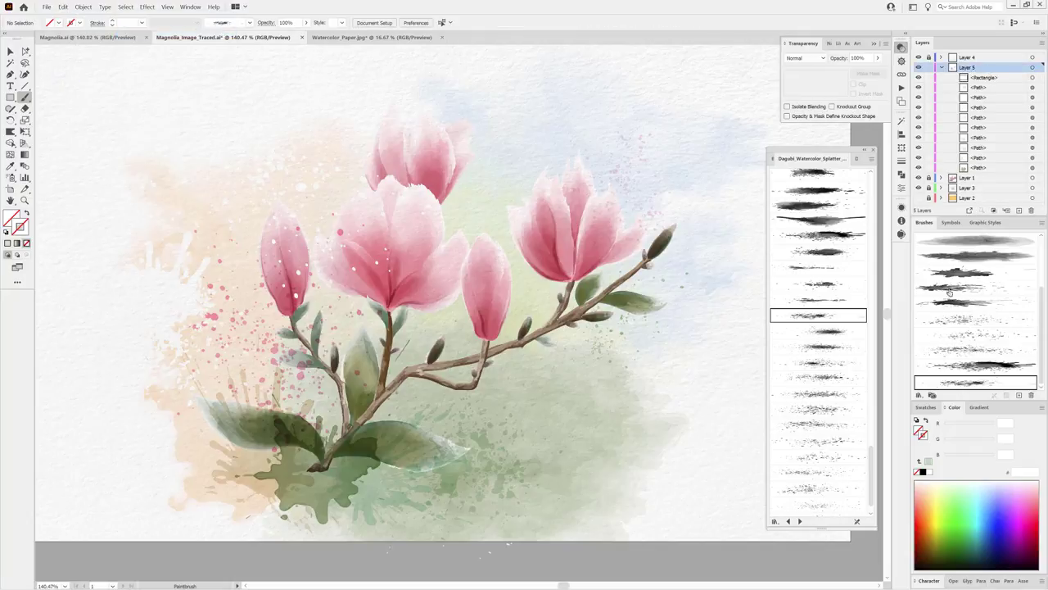
click(941, 67)
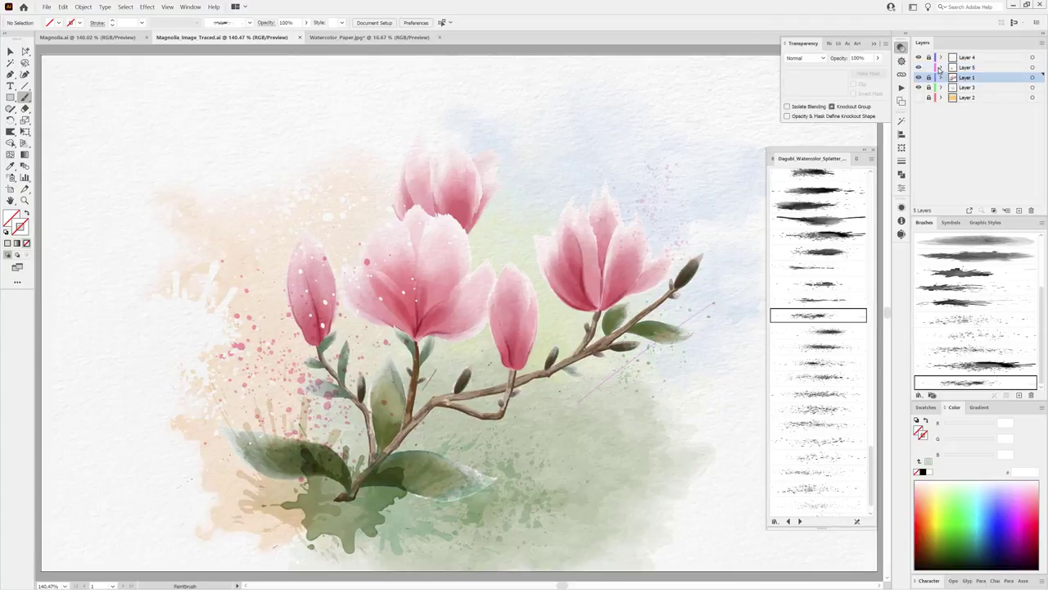
Give the last Layer 5 splatter path a different watercolour splatter brush.
click(940, 68)
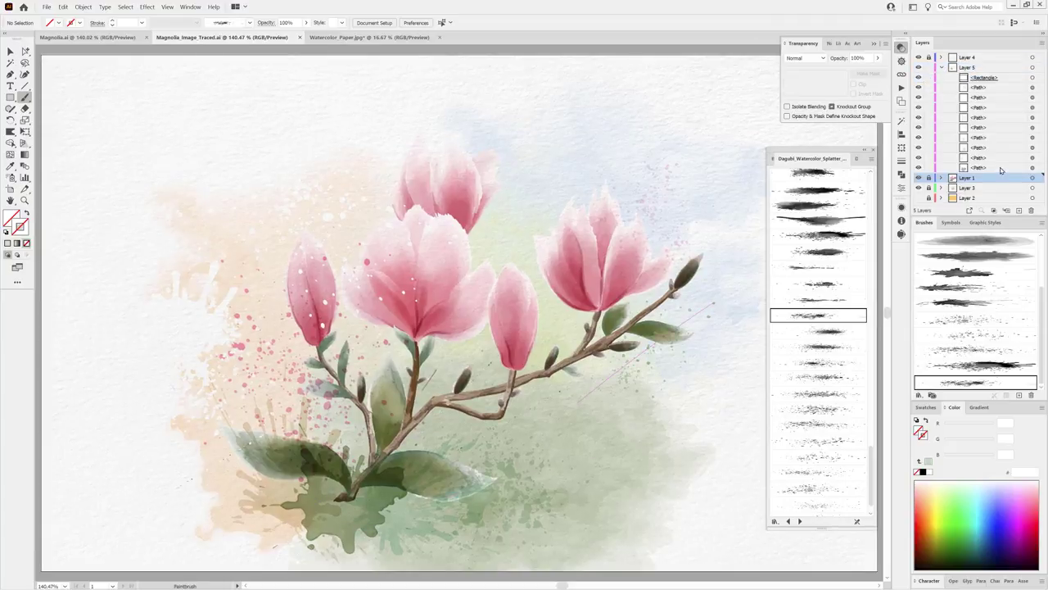
scroll(813, 292, up, 3)
scroll(813, 292, up, 2)
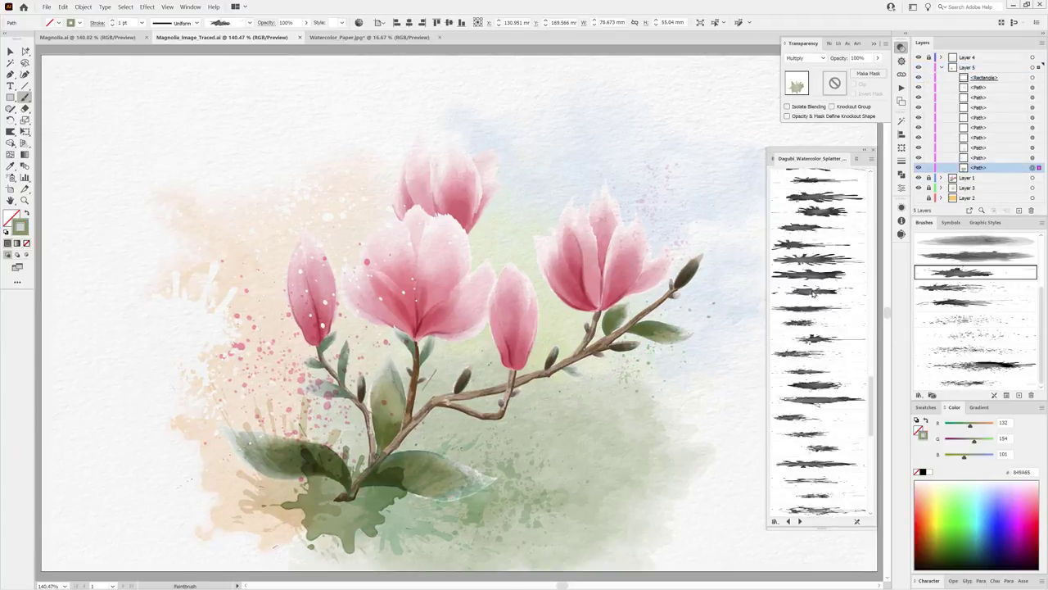
scroll(814, 290, up, 2)
scroll(816, 271, up, 2)
scroll(806, 238, up, 2)
click(808, 227)
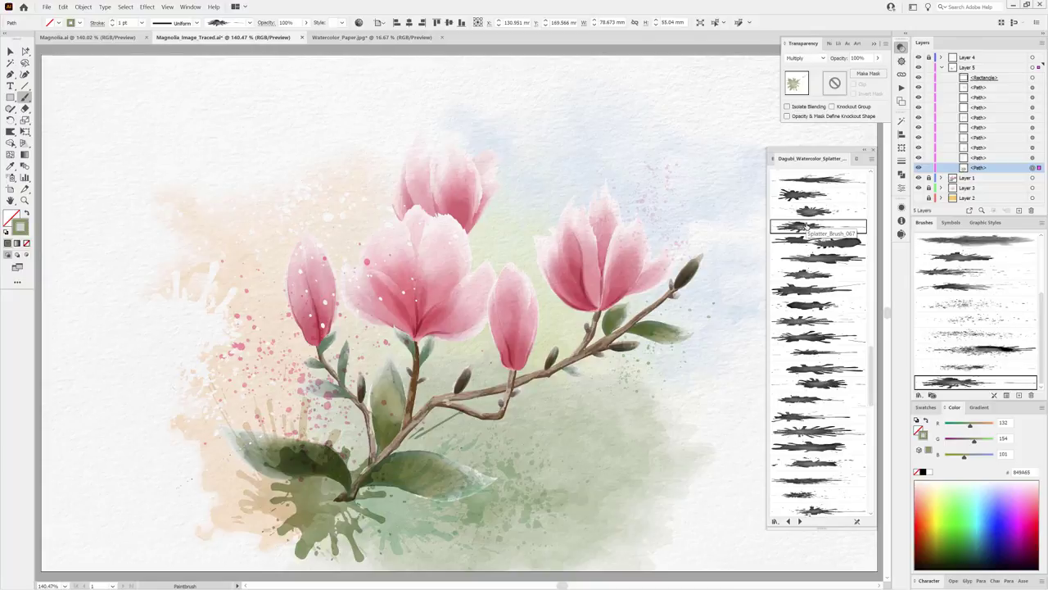
scroll(807, 235, up, 2)
click(819, 236)
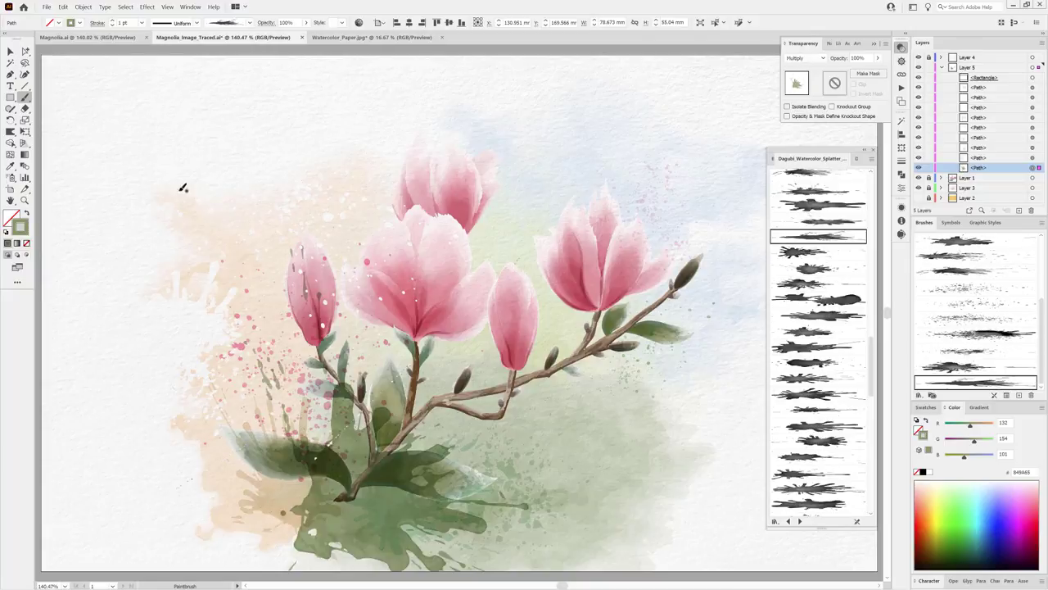
Rotate the splatter about 40 degrees with Free Transform and lighten its green colour.
click(25, 131)
drag(448, 377, 410, 445)
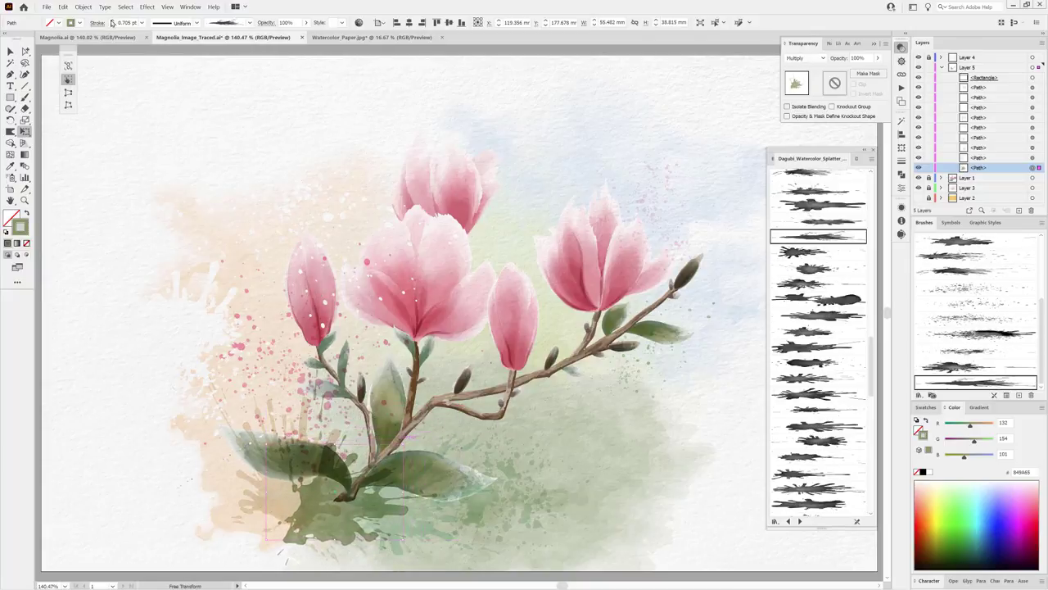
key(ctrl+z)
mouse_move(389, 528)
mouse_down()
mouse_move(399, 450)
mouse_move(352, 503)
mouse_up()
drag(976, 443, 980, 443)
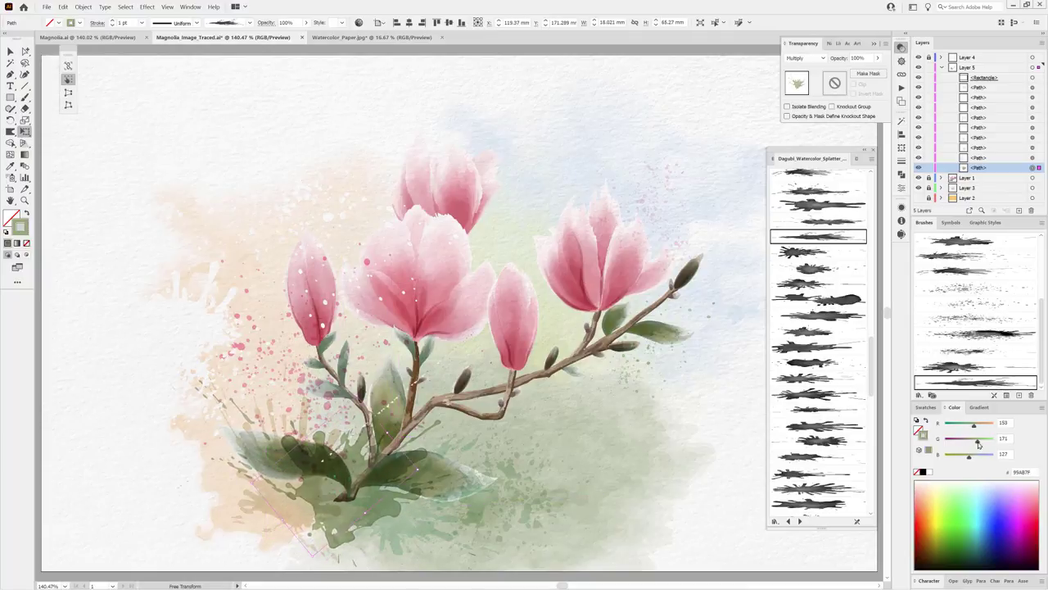
key(v)
key(ctrl+shift+a)
Collect Layers 1, 3 and 5 into a new Layer 6 and duplicate it twice.
click(940, 67)
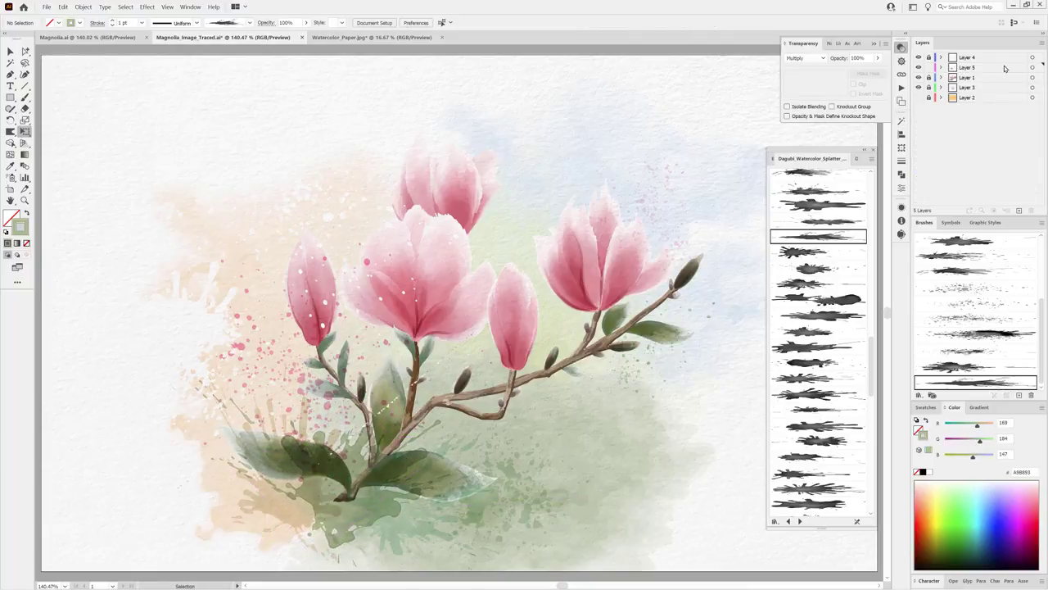
shift+click(989, 88)
click(1042, 41)
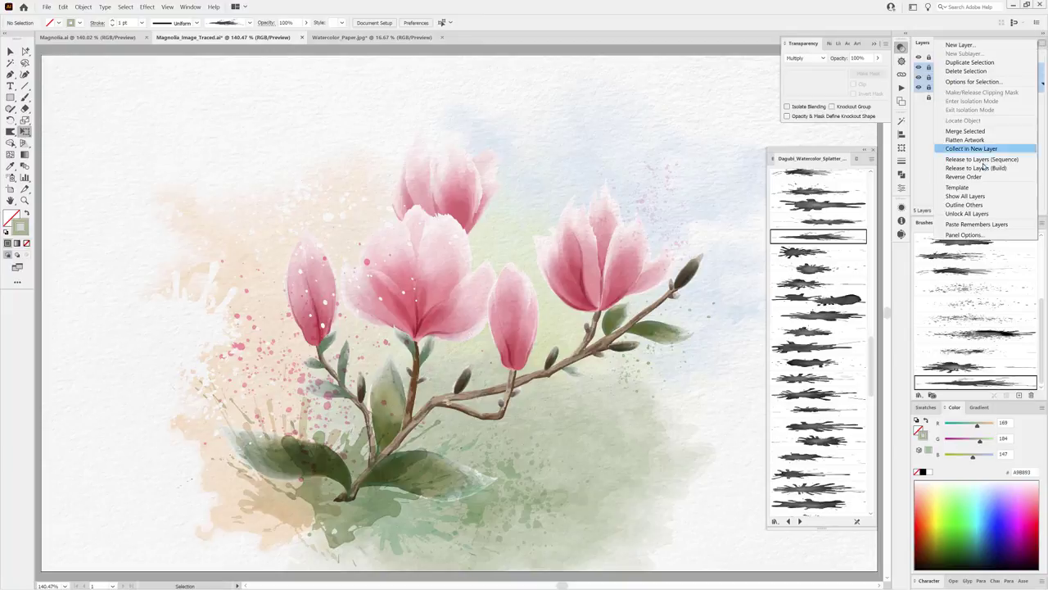
click(970, 140)
drag(983, 68, 1021, 211)
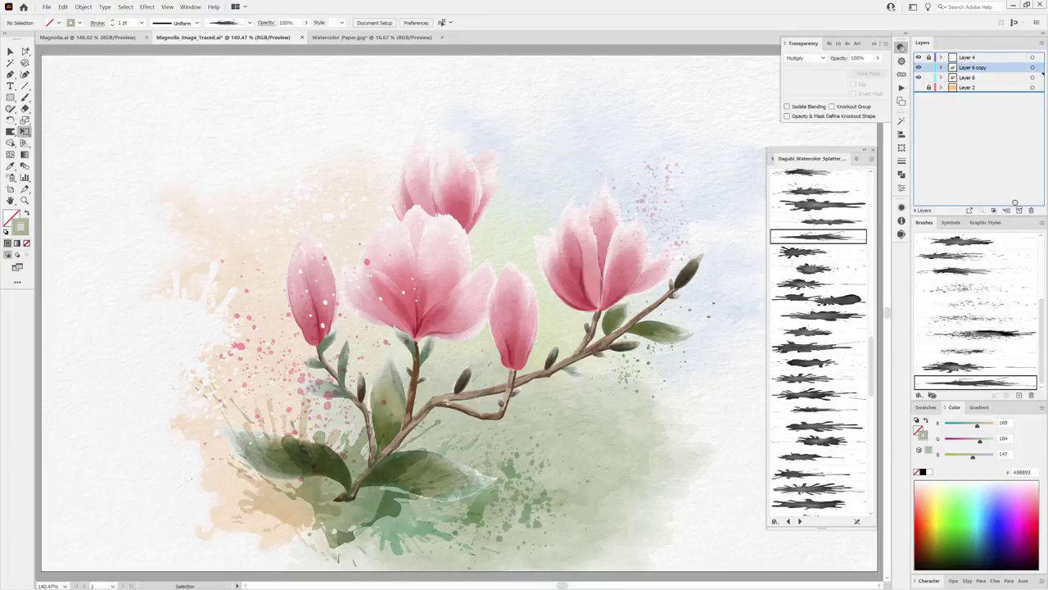
drag(1003, 71, 1021, 210)
Set the flowers in Layer 6 copy to the Multiply blend mode.
click(942, 88)
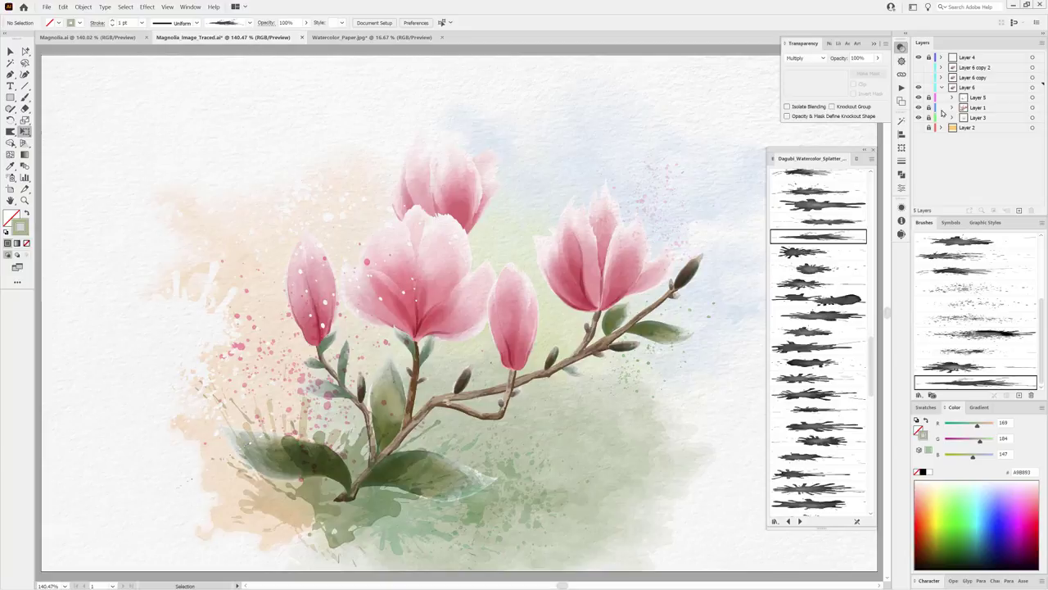
click(995, 108)
click(1033, 109)
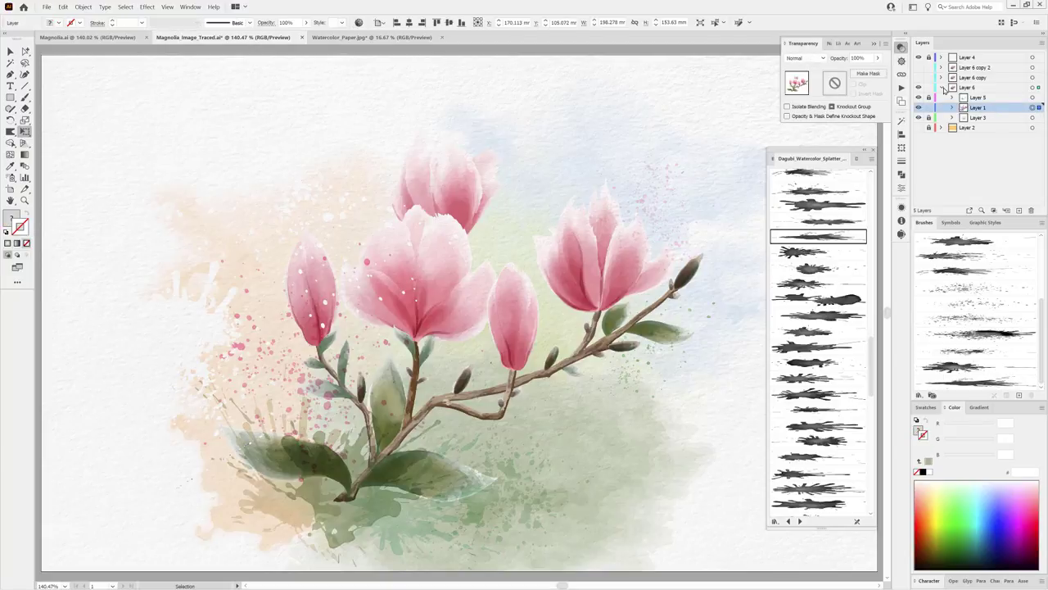
click(941, 87)
click(941, 76)
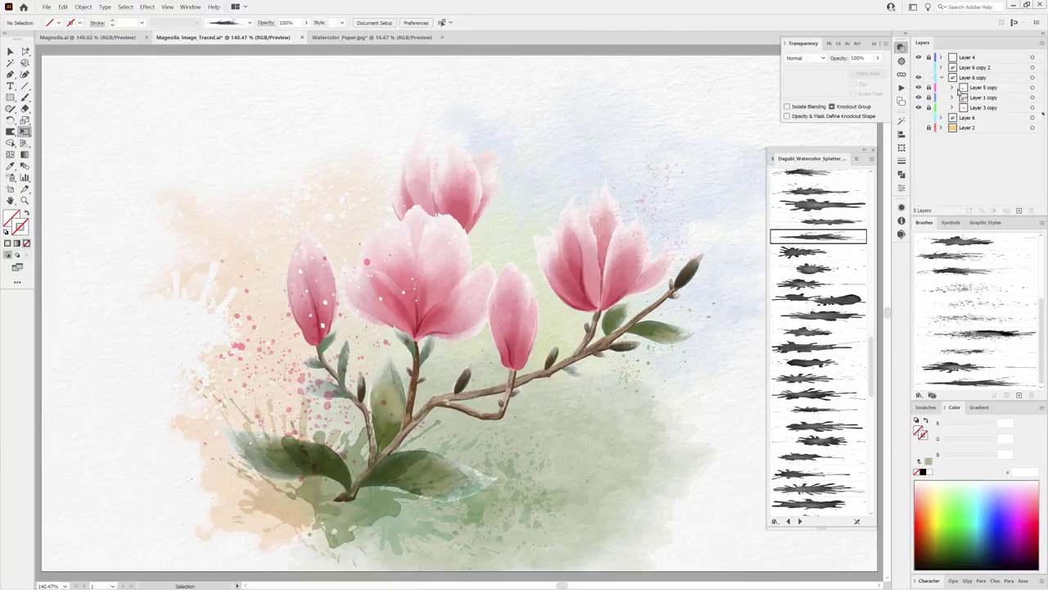
click(1032, 98)
click(805, 58)
click(806, 95)
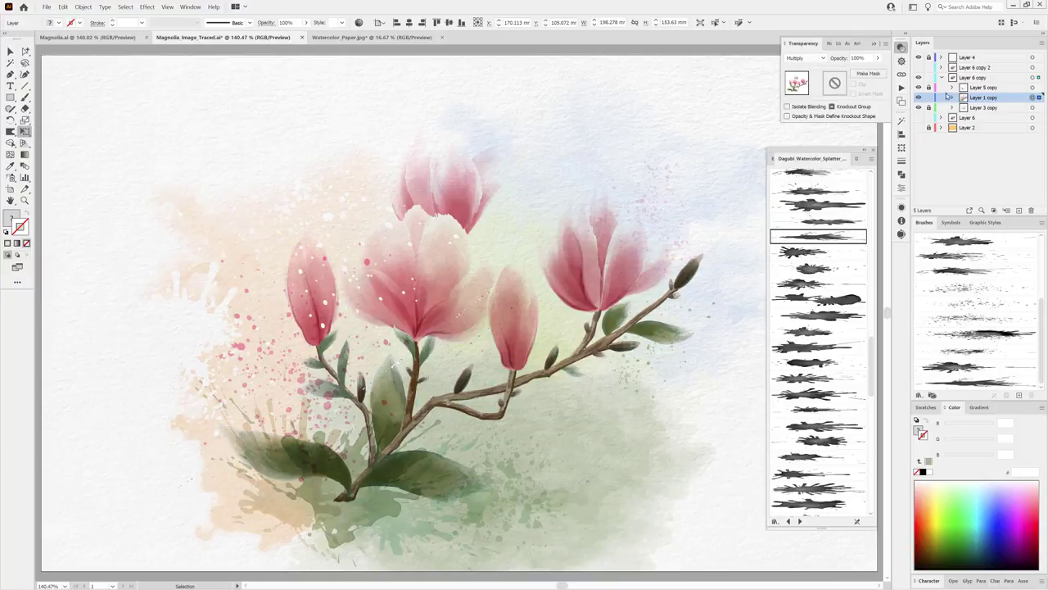
click(942, 77)
Show Layer 6 copy 2 and set its flowers to the Darken blend mode.
click(918, 77)
click(918, 67)
click(941, 67)
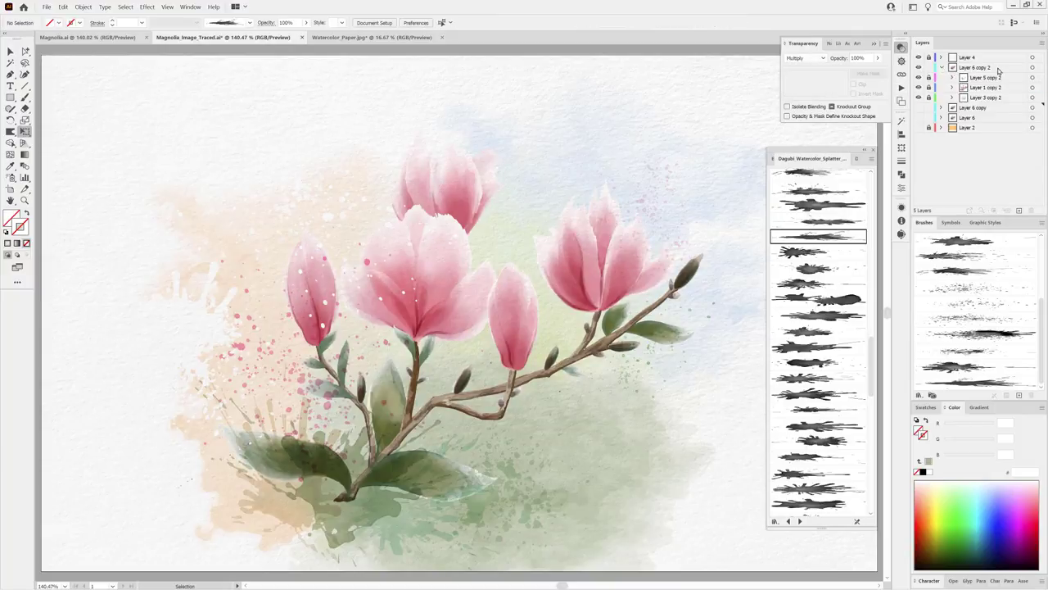
click(1031, 87)
click(806, 58)
click(802, 82)
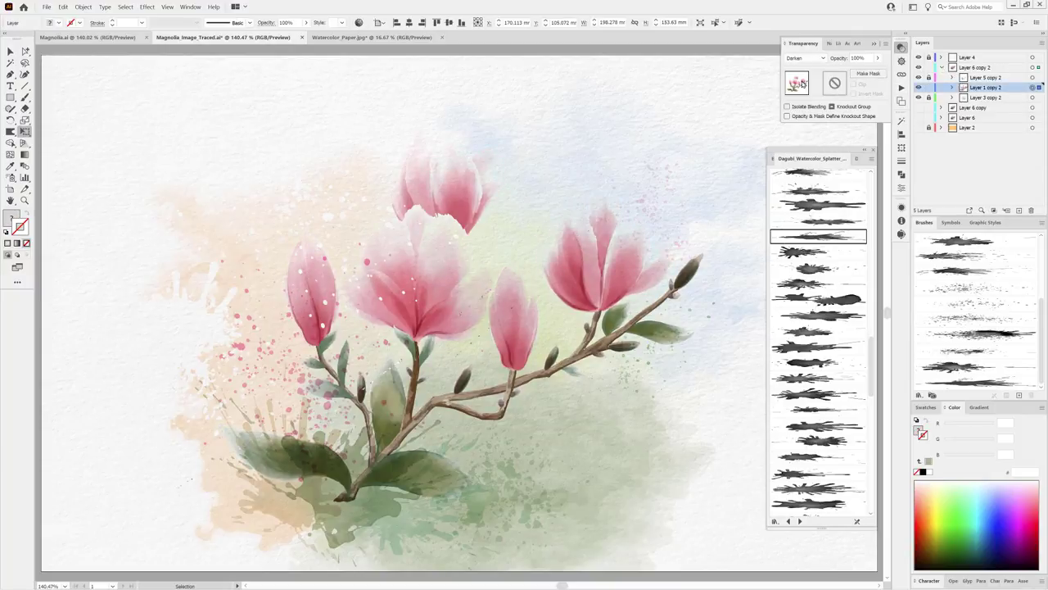
click(942, 67)
Compare the Multiply and Darken versions, ending with the original Layer 6 visible.
click(918, 67)
click(918, 77)
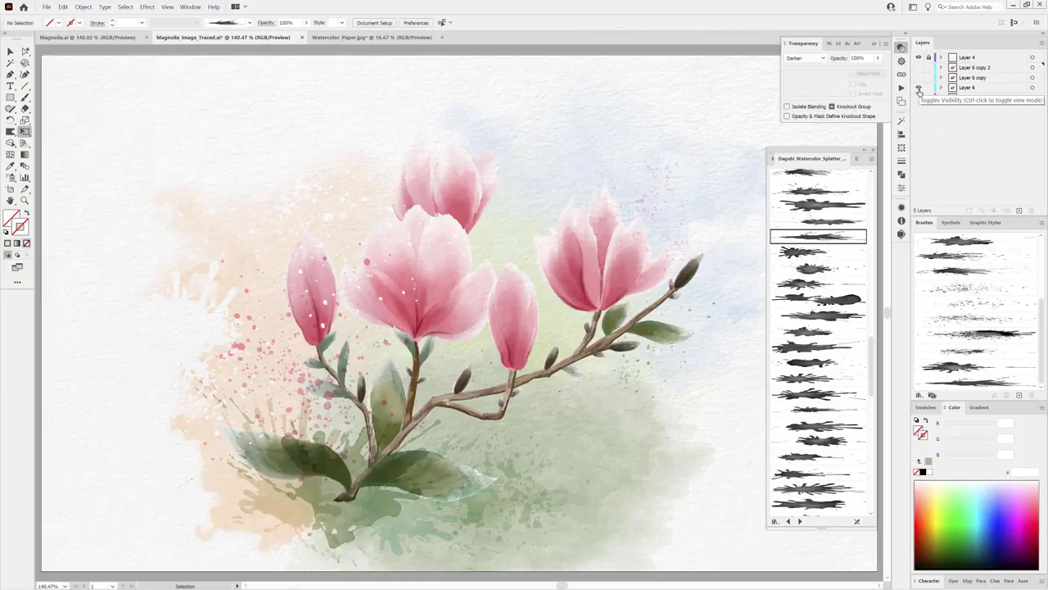
click(918, 77)
click(918, 77)
click(918, 77)
click(918, 67)
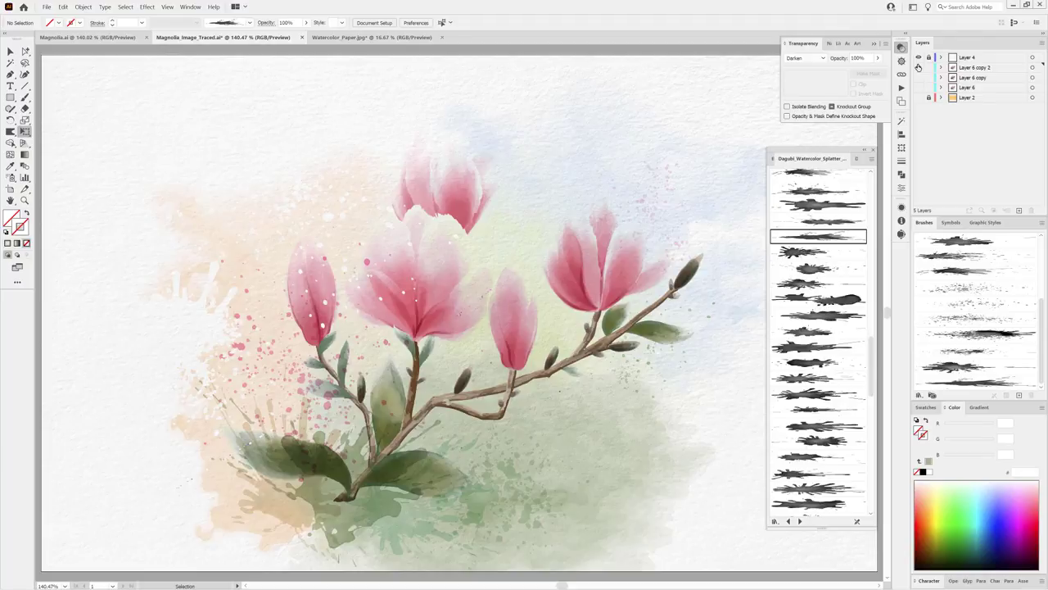
click(918, 67)
click(918, 87)
Duplicate Layer 6 again, rename the original 'Backup' and hide it.
drag(991, 92, 1019, 211)
double_click(968, 97)
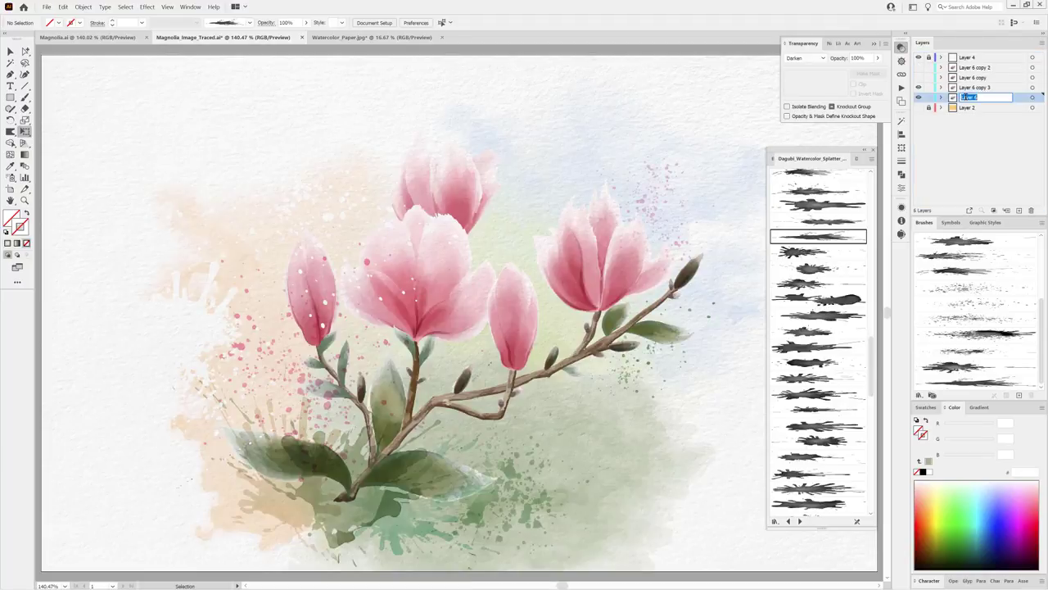
text(Backup)
key(Return)
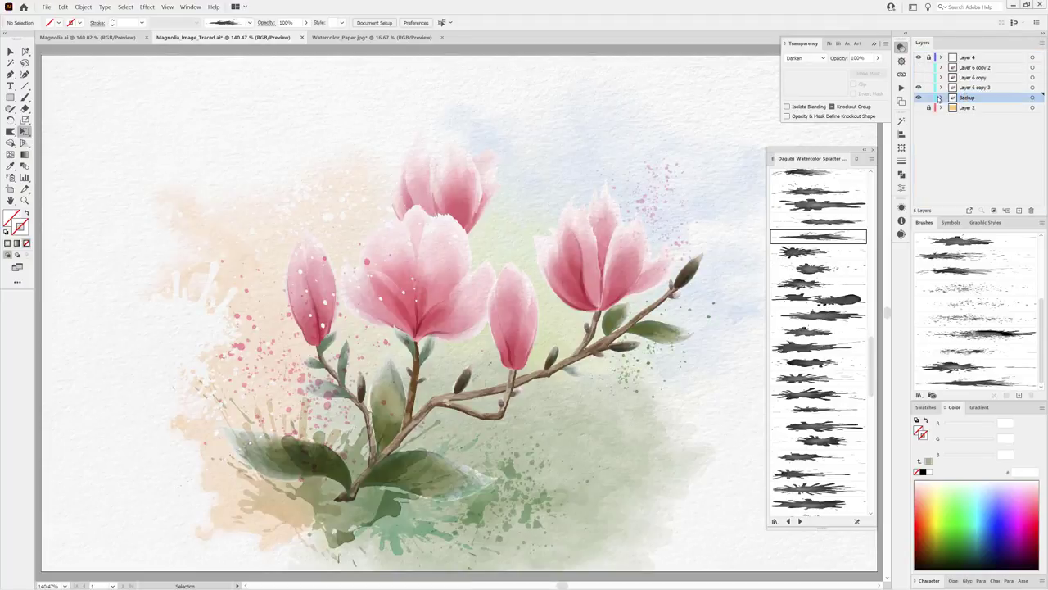
click(918, 57)
Hide the Layer 5 copy 3 splatters and select the flower branch in Layer 6 copy 3.
click(979, 87)
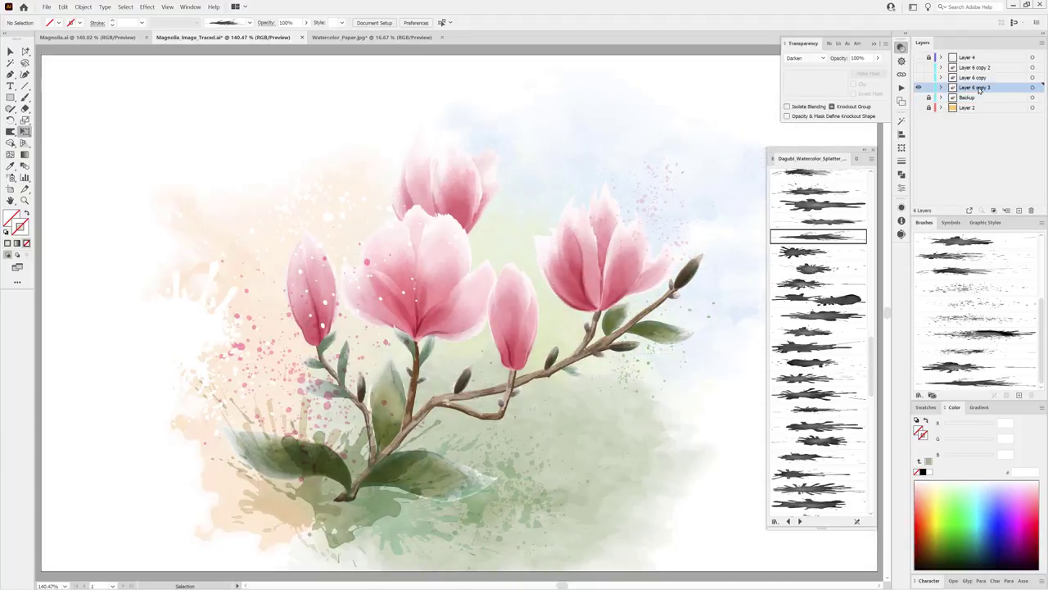
click(941, 88)
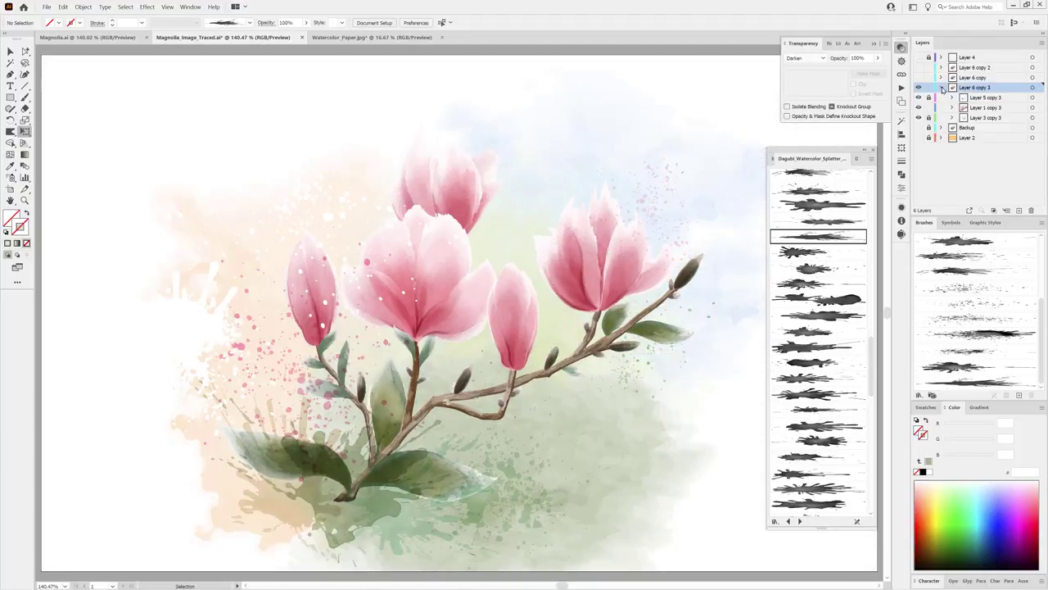
click(919, 98)
click(1032, 107)
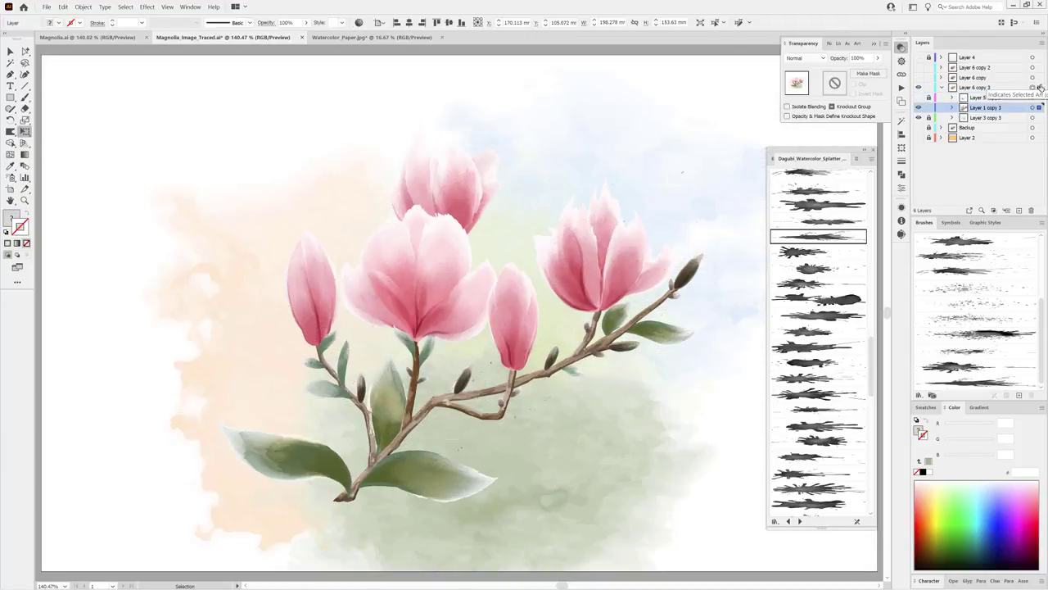
click(1032, 97)
click(1032, 107)
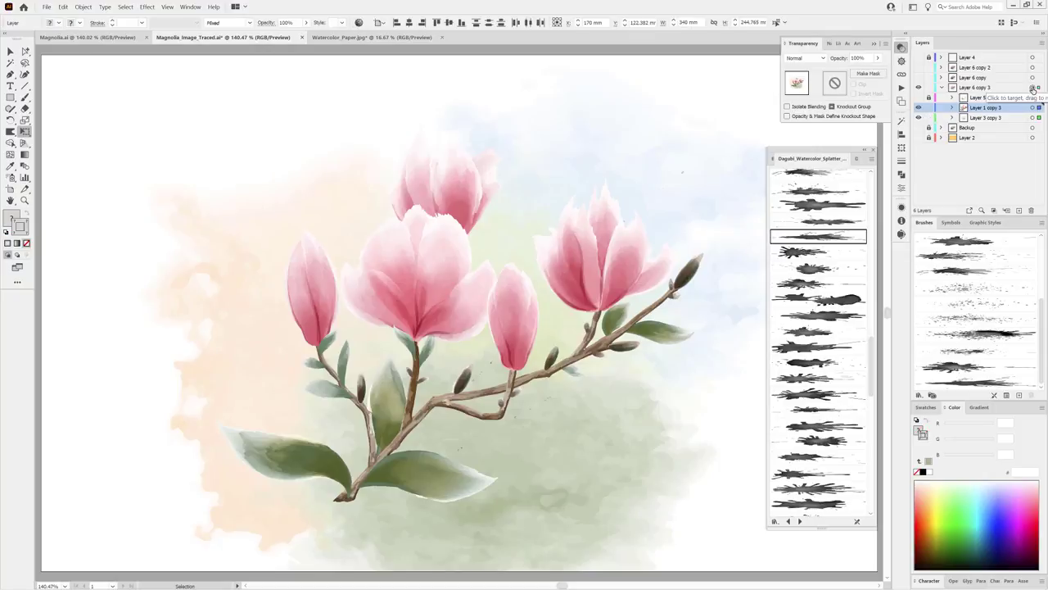
key(e)
Rasterize the flower branch into an embedded 300 ppi RGB image.
click(84, 9)
click(98, 127)
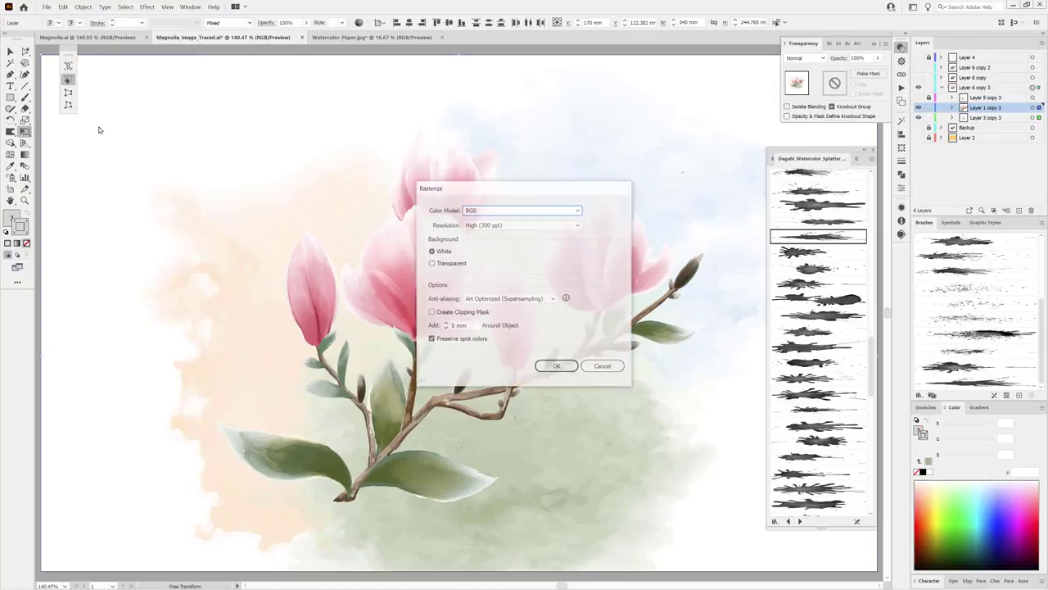
click(556, 366)
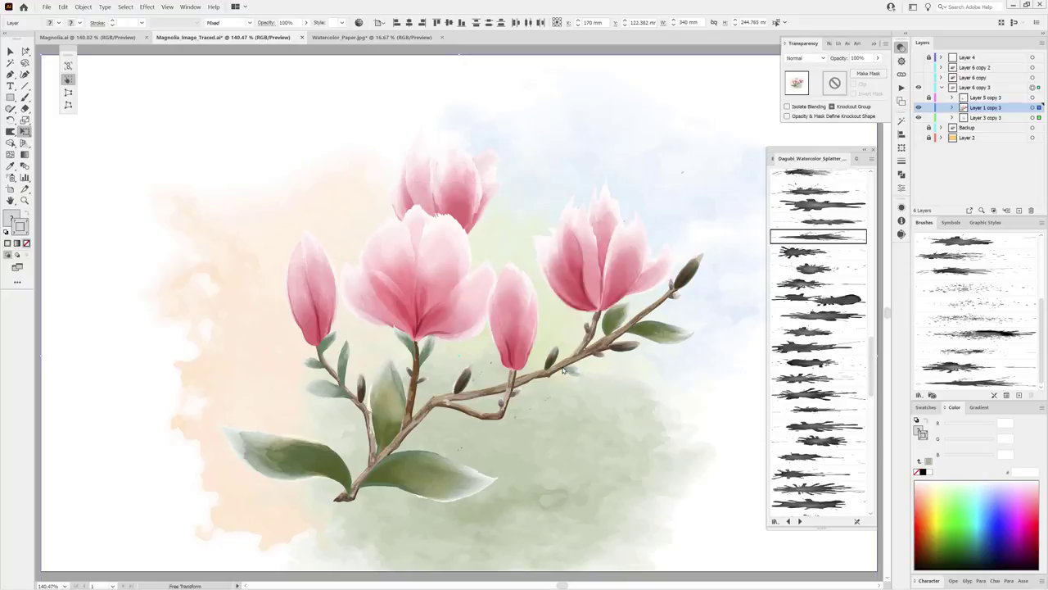
drag(577, 358, 673, 303)
key(ctrl+0)
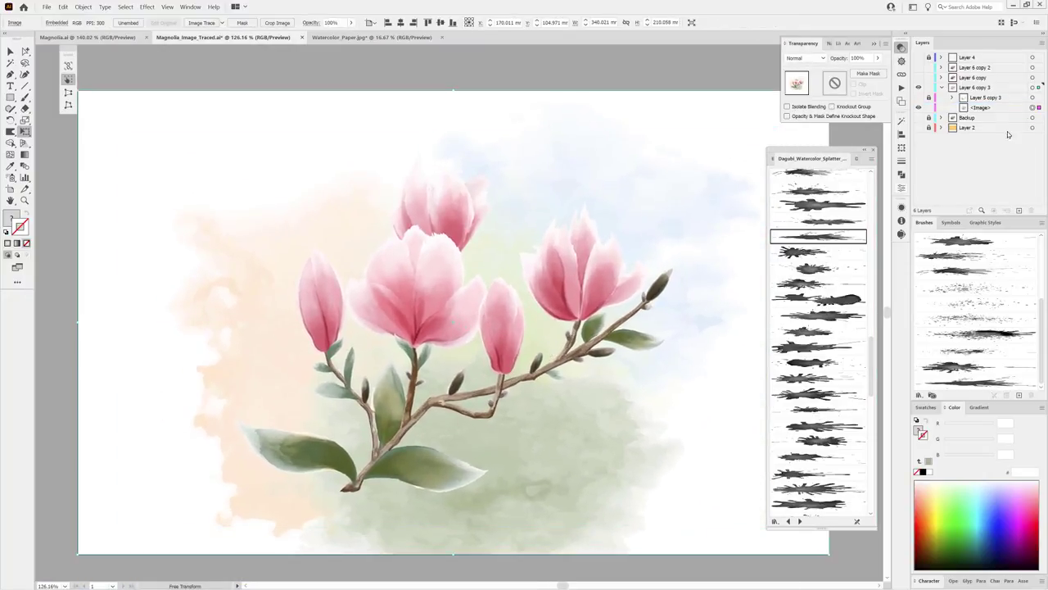
click(901, 234)
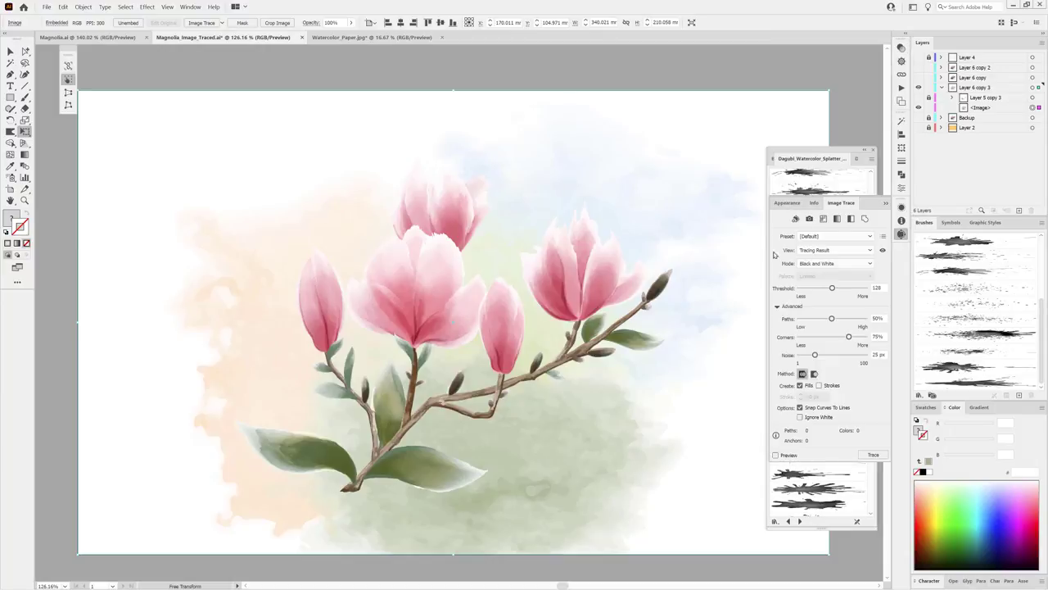
Trace the rasterized magnolia with the High Fidelity Photo preset at 80 colours.
click(827, 238)
click(826, 268)
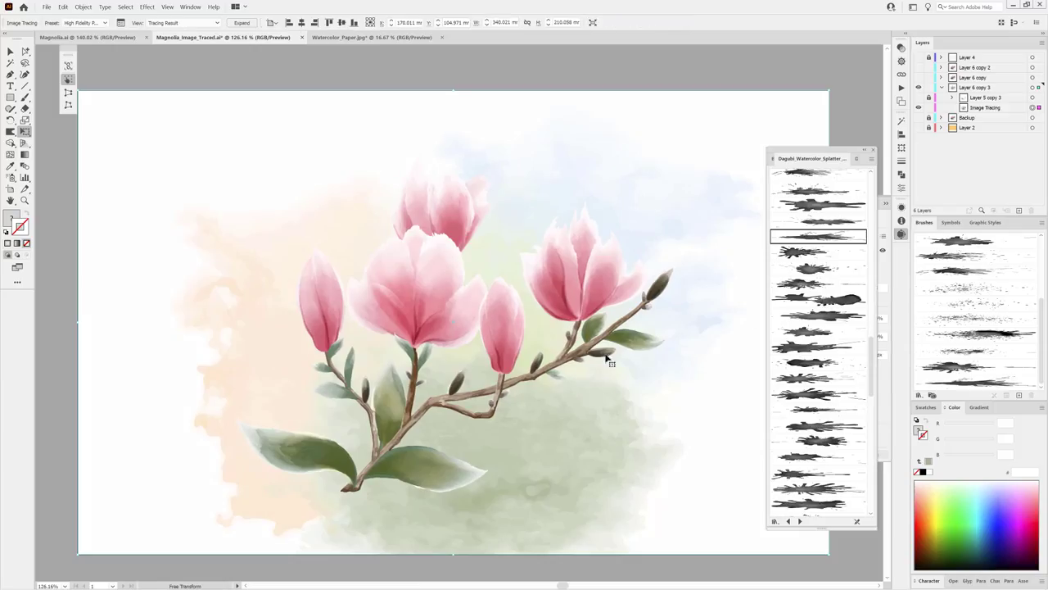
drag(610, 360, 703, 404)
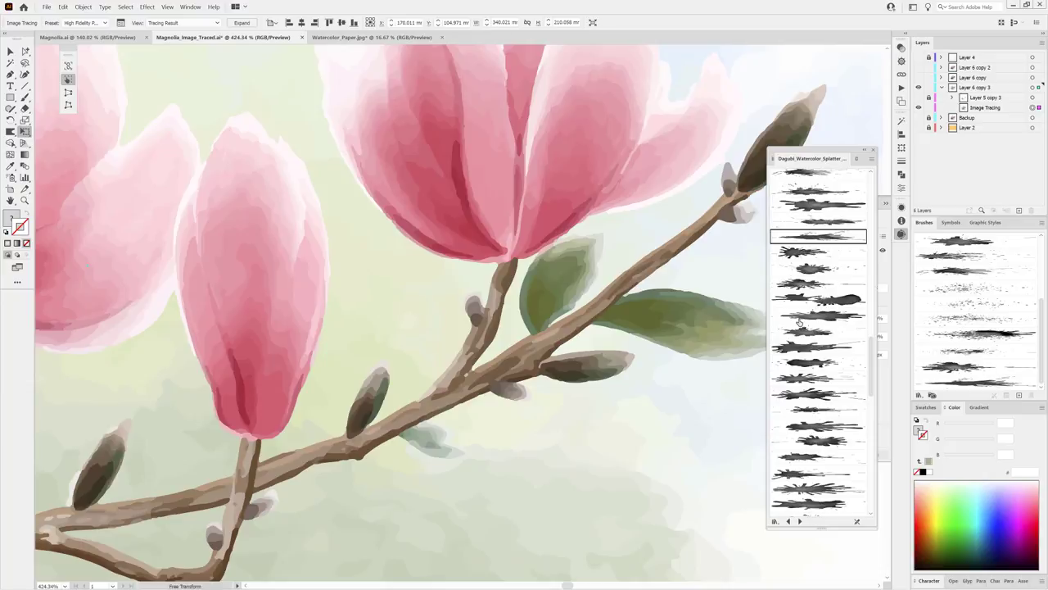
click(900, 235)
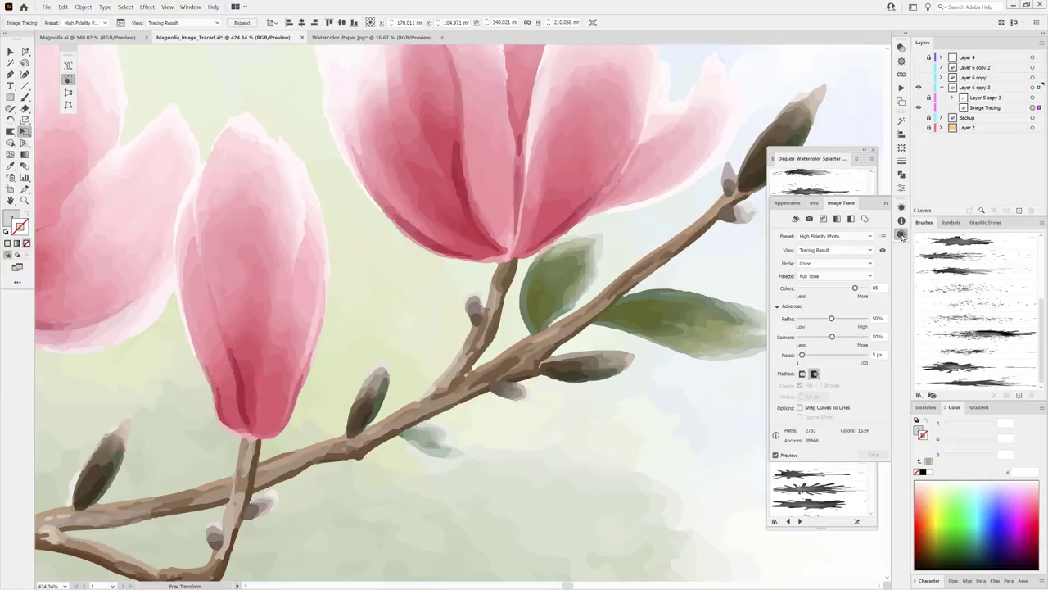
click(874, 152)
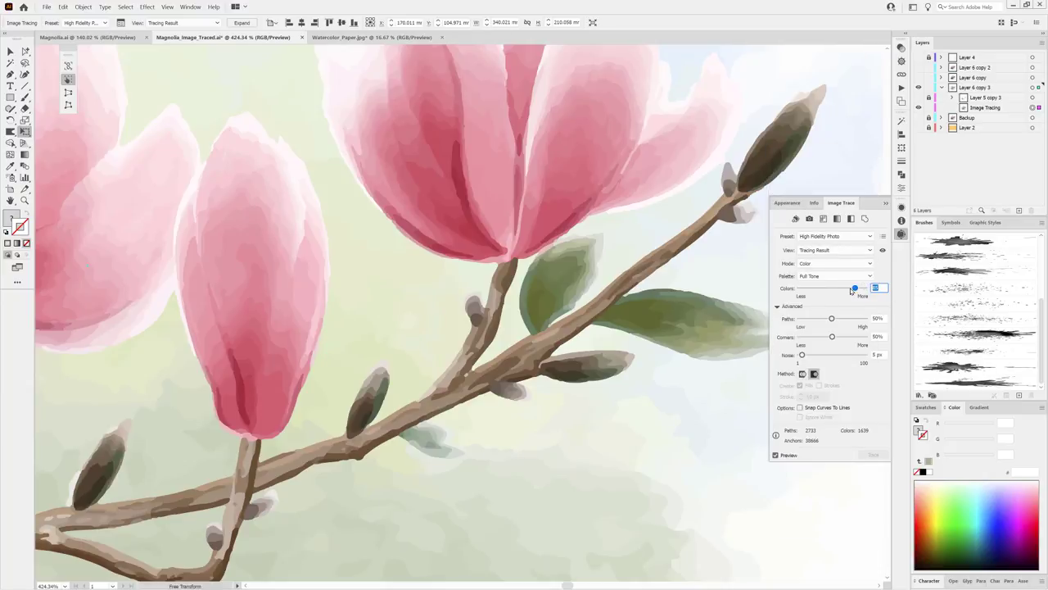
drag(855, 288, 832, 287)
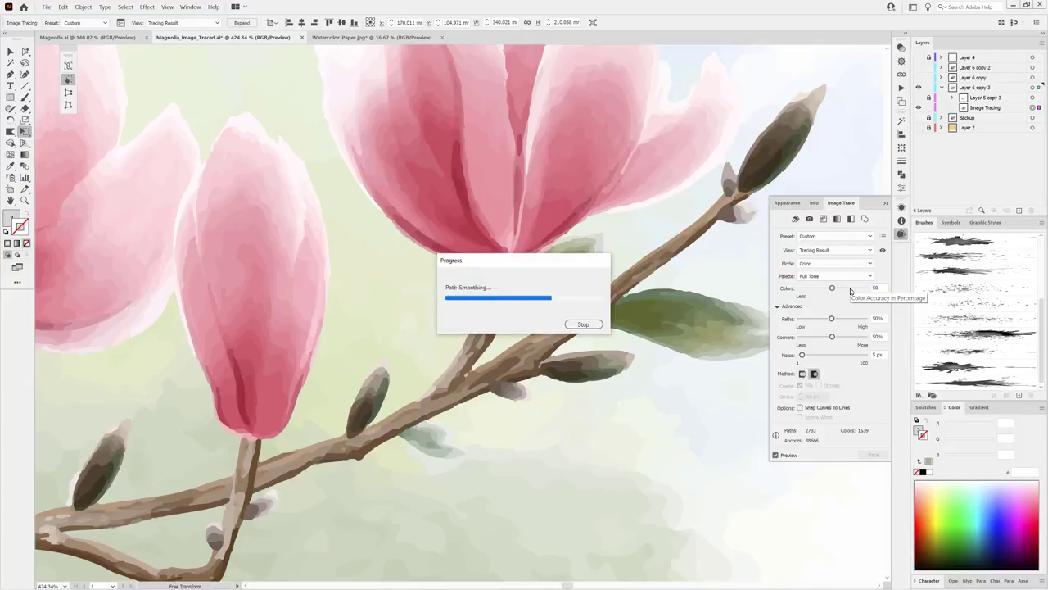
drag(832, 288, 852, 287)
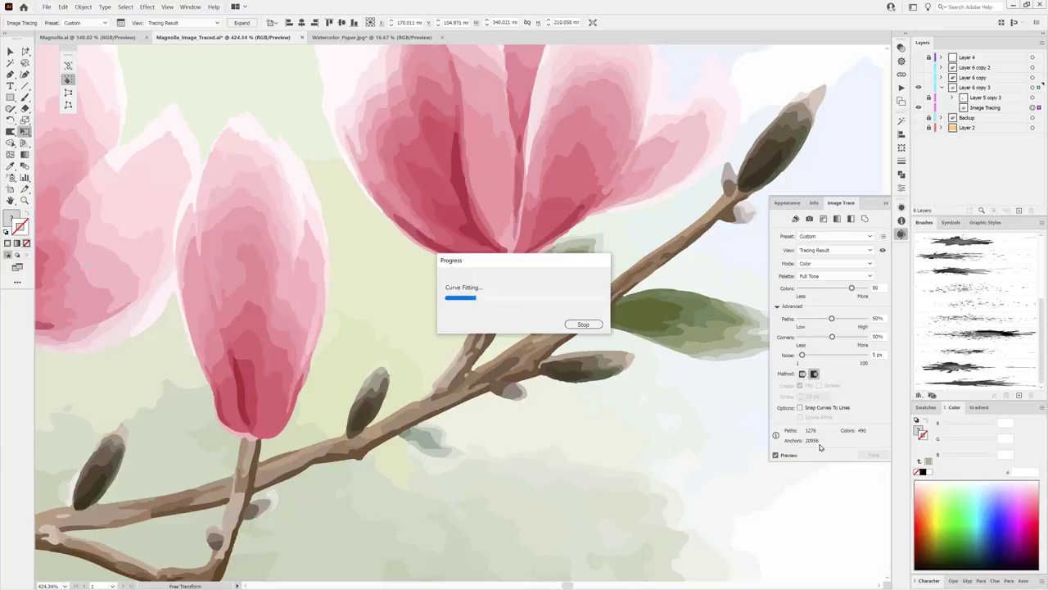
key(ctrl+0)
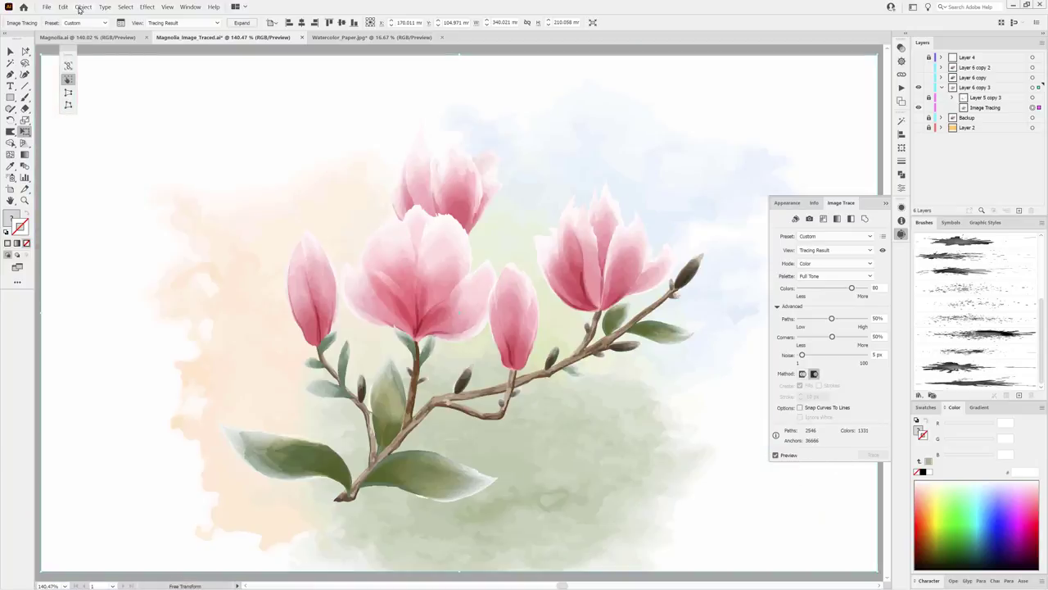
click(83, 8)
Expand the flower-branch trace, then reveal and select Layer 6 copy's artwork.
click(220, 289)
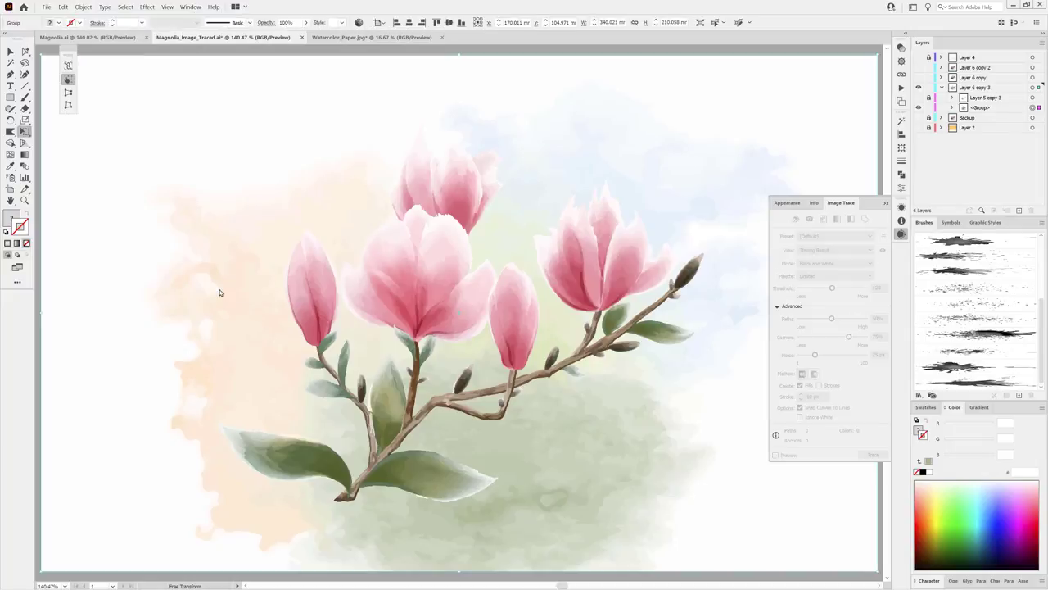
click(941, 88)
click(918, 87)
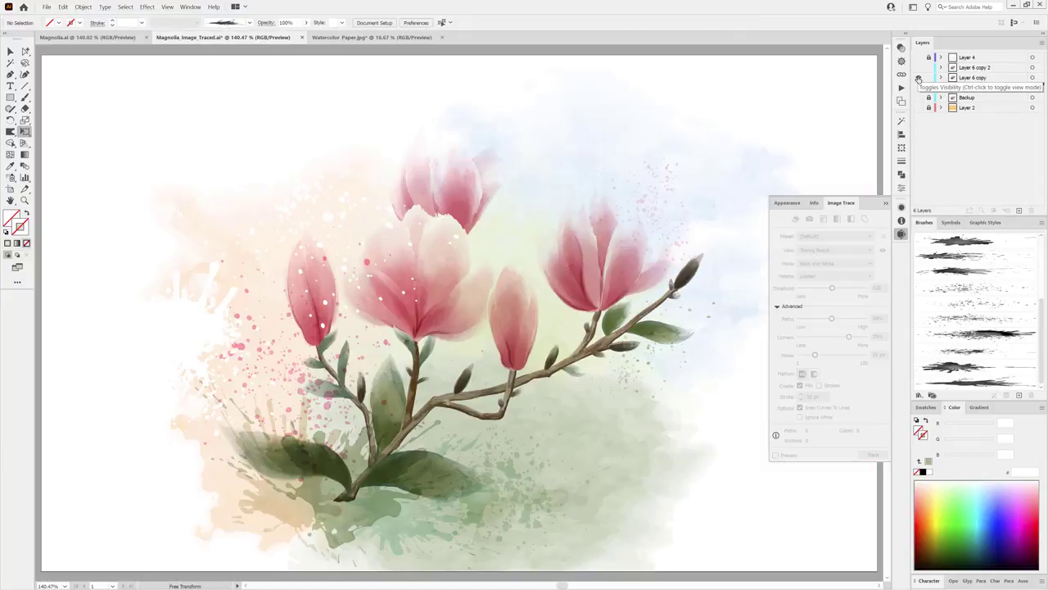
click(940, 77)
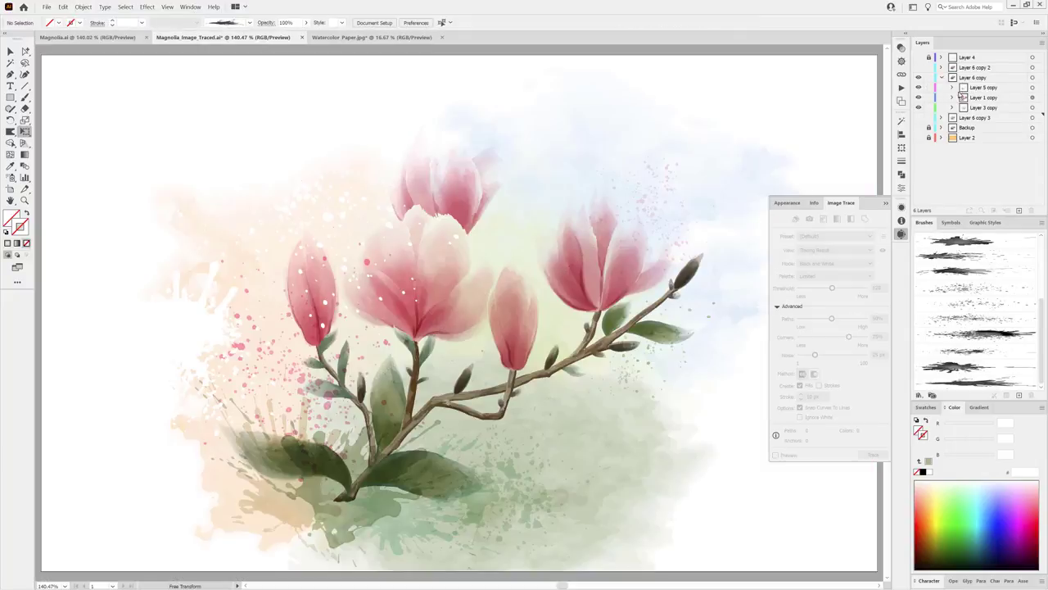
click(976, 78)
click(1032, 77)
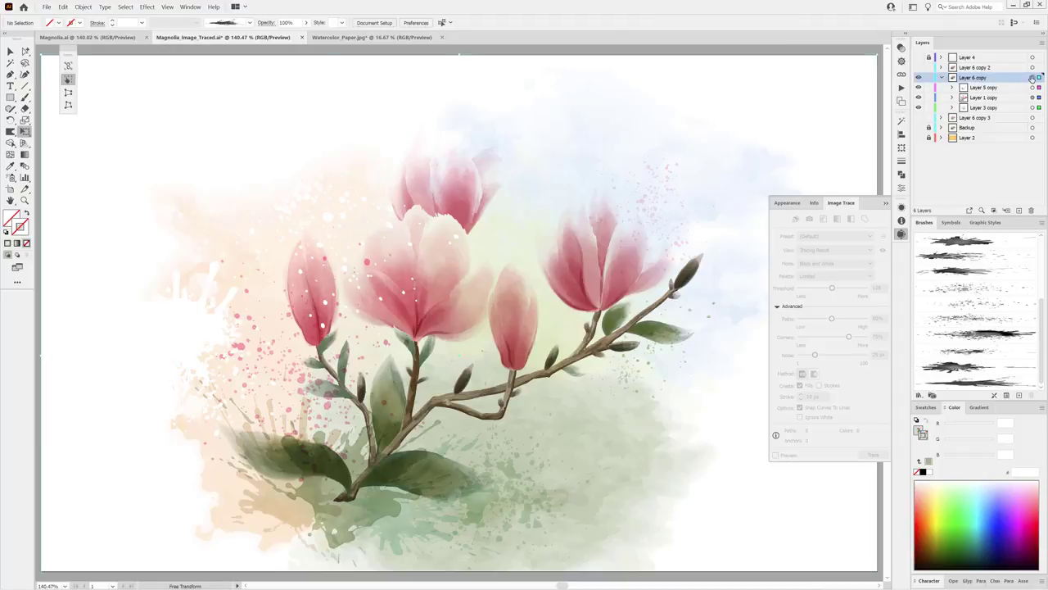
Rasterize Layer 6 copy's artwork at High (300 ppi) resolution.
click(83, 7)
click(94, 125)
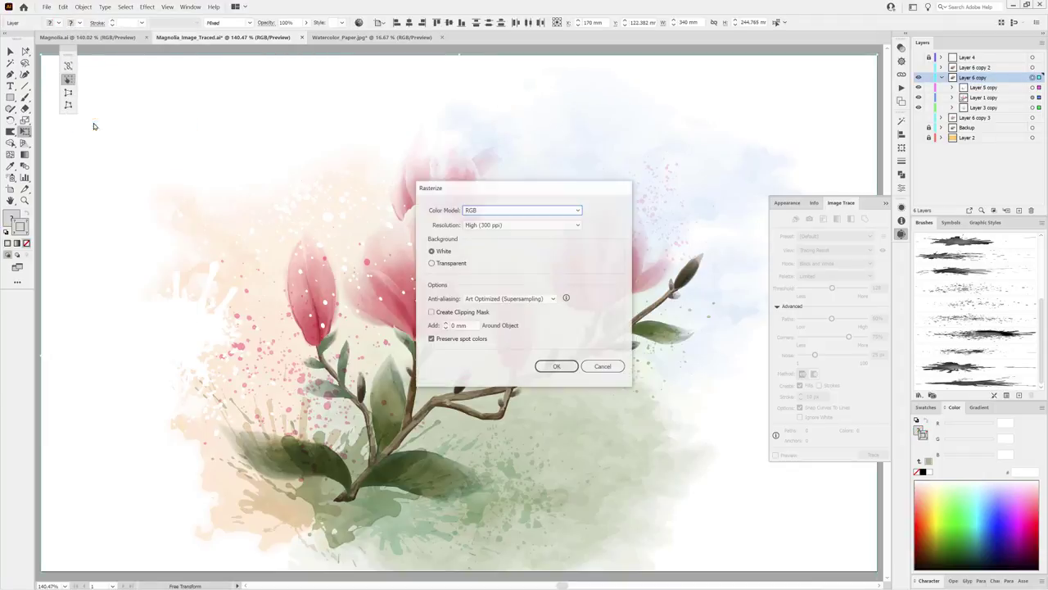
click(517, 225)
click(515, 246)
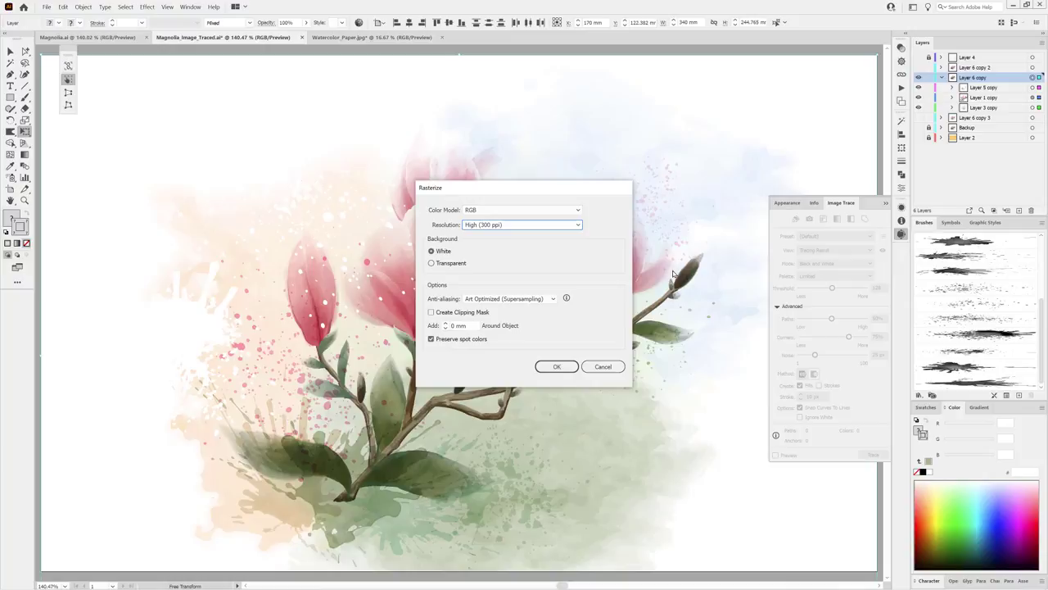
click(557, 366)
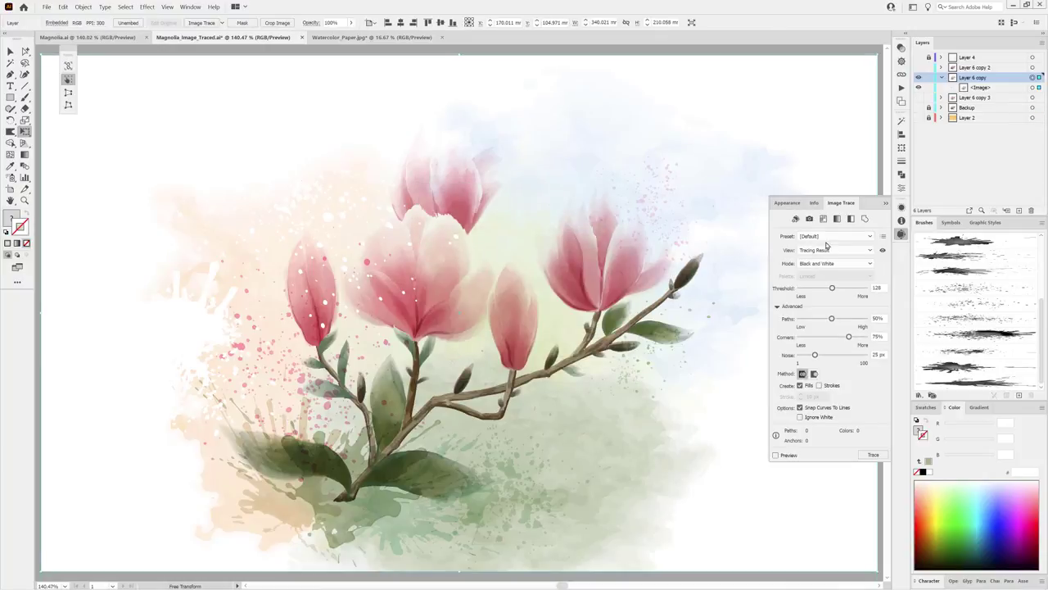
Trace the image as a High Fidelity Photo and expand it into vector paths.
click(831, 236)
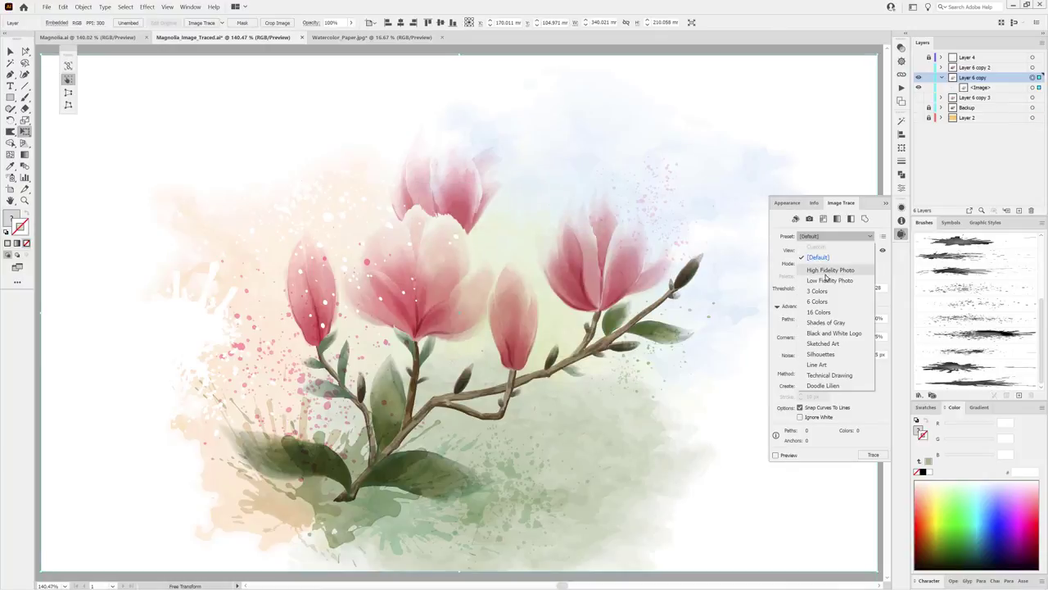
click(829, 270)
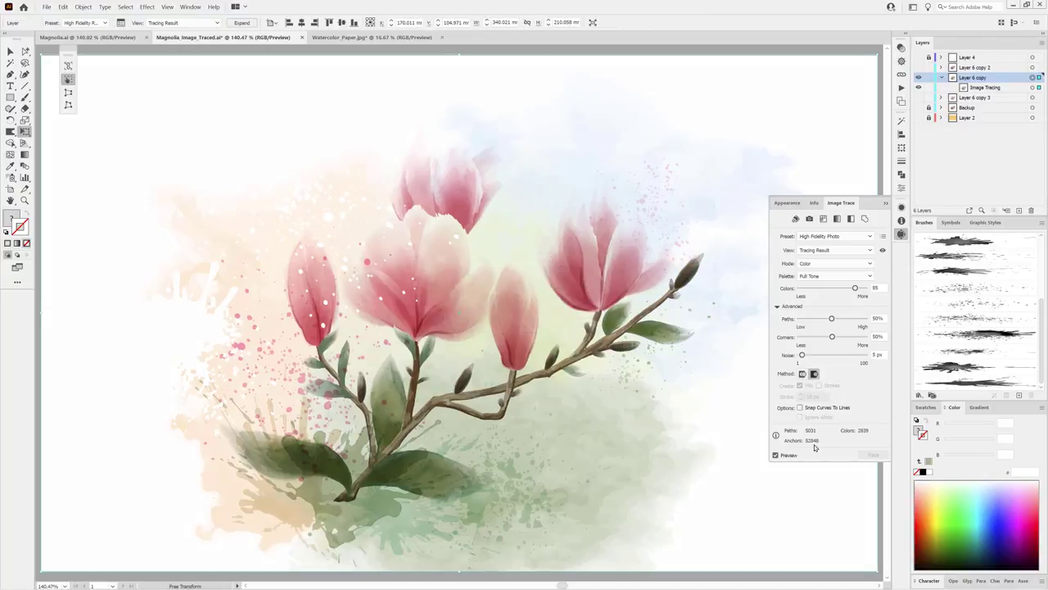
click(83, 6)
mouse_move(99, 261)
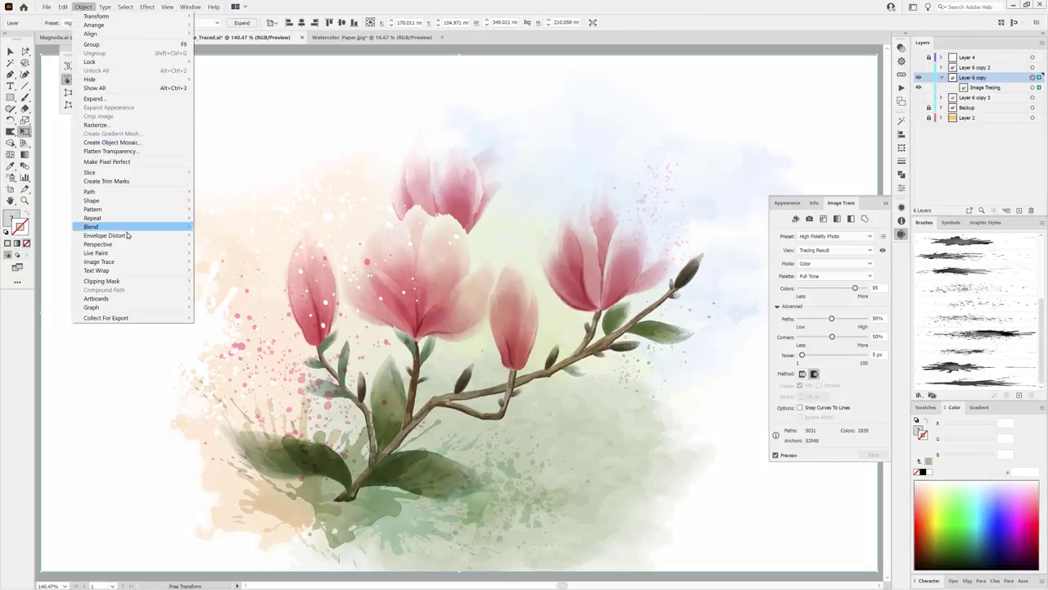
click(213, 290)
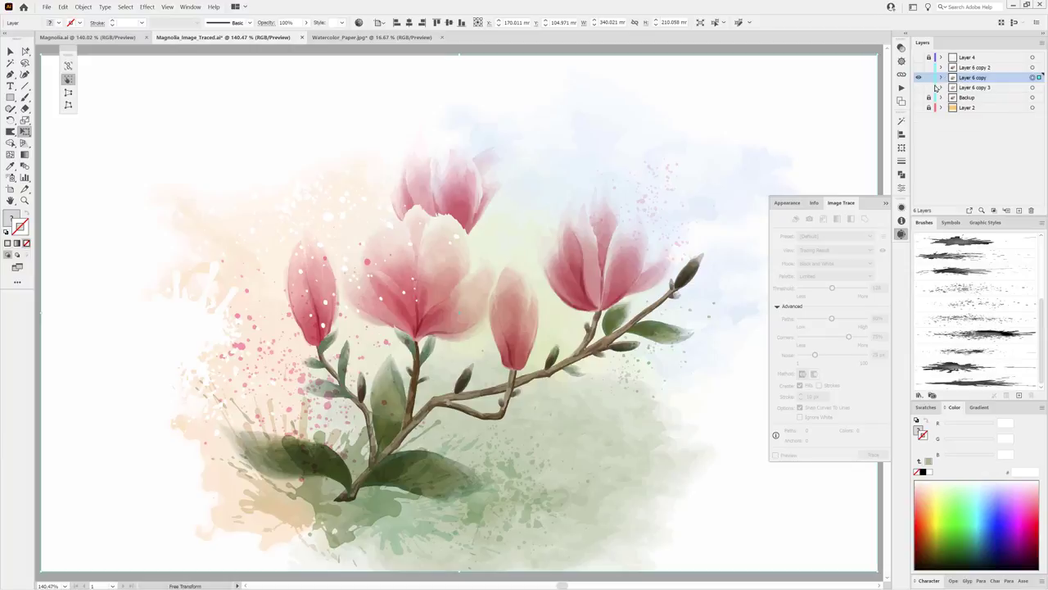
Show Layer 6 copy 2 and rasterize its artwork at Medium (150 ppi).
click(918, 78)
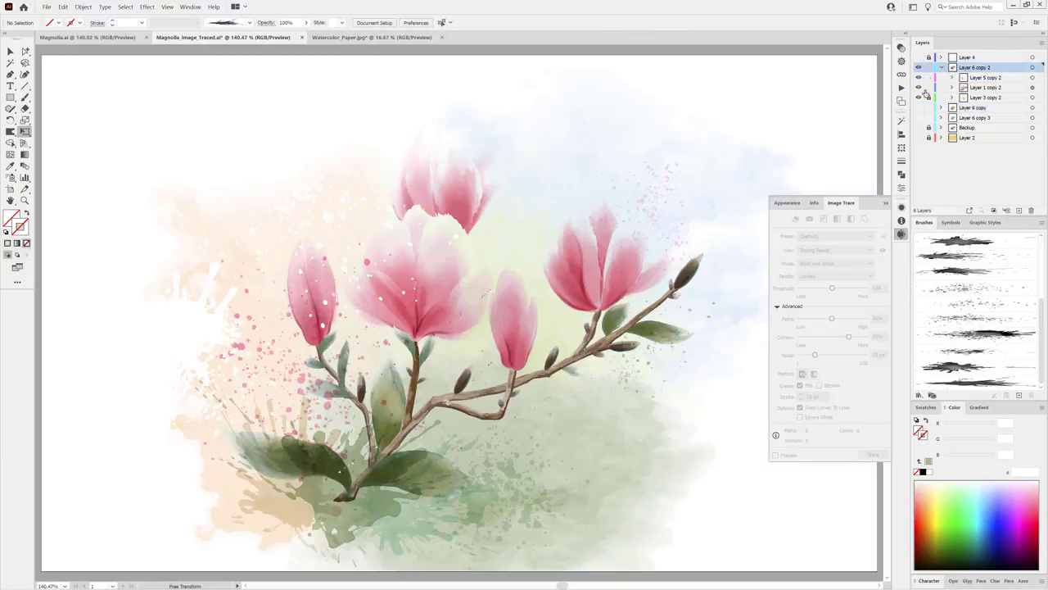
click(1032, 67)
click(84, 6)
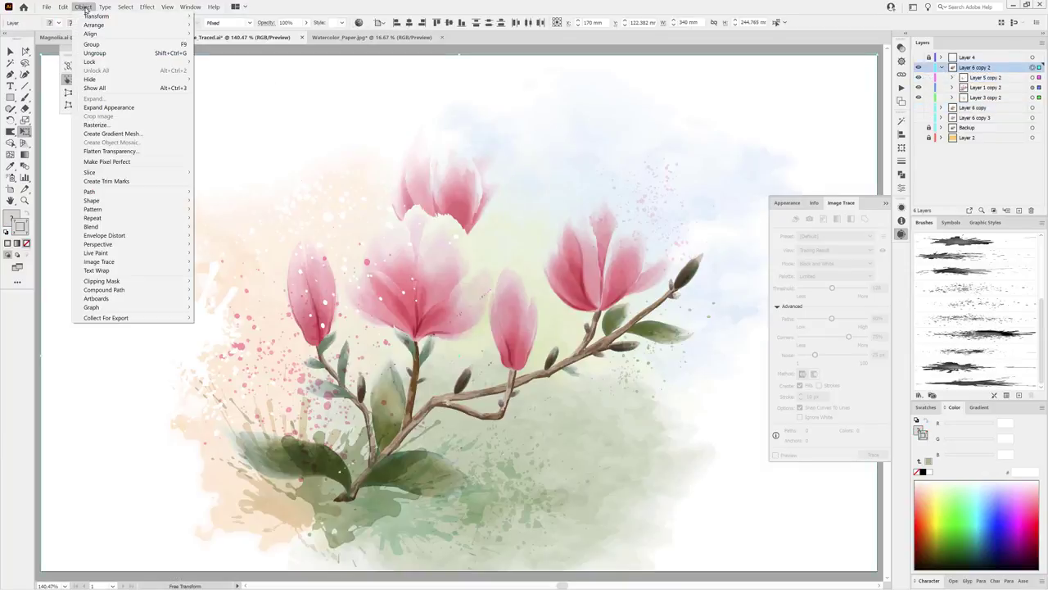
click(95, 126)
click(548, 225)
click(542, 244)
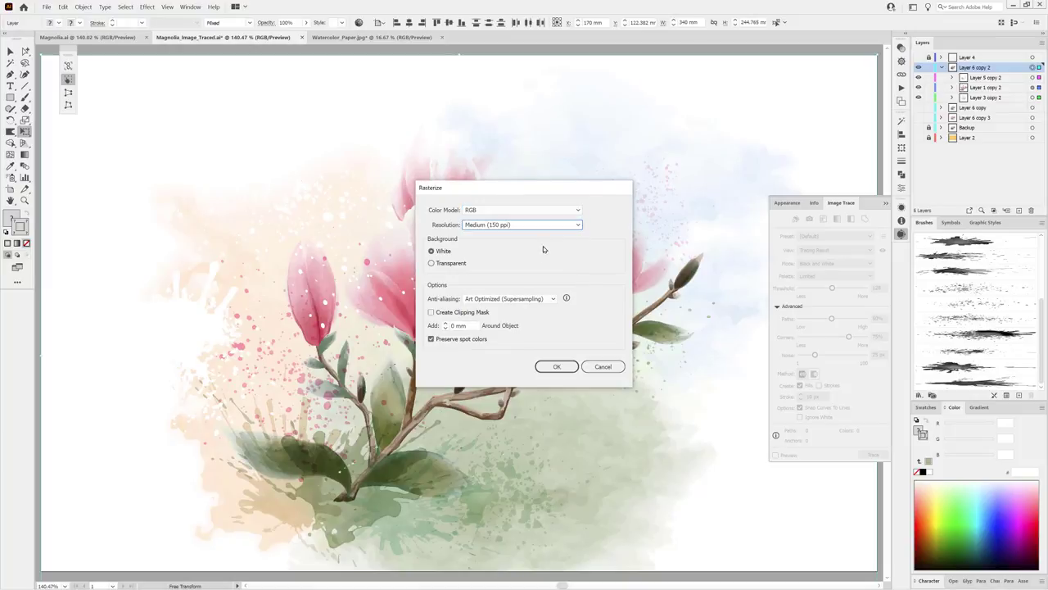
click(556, 367)
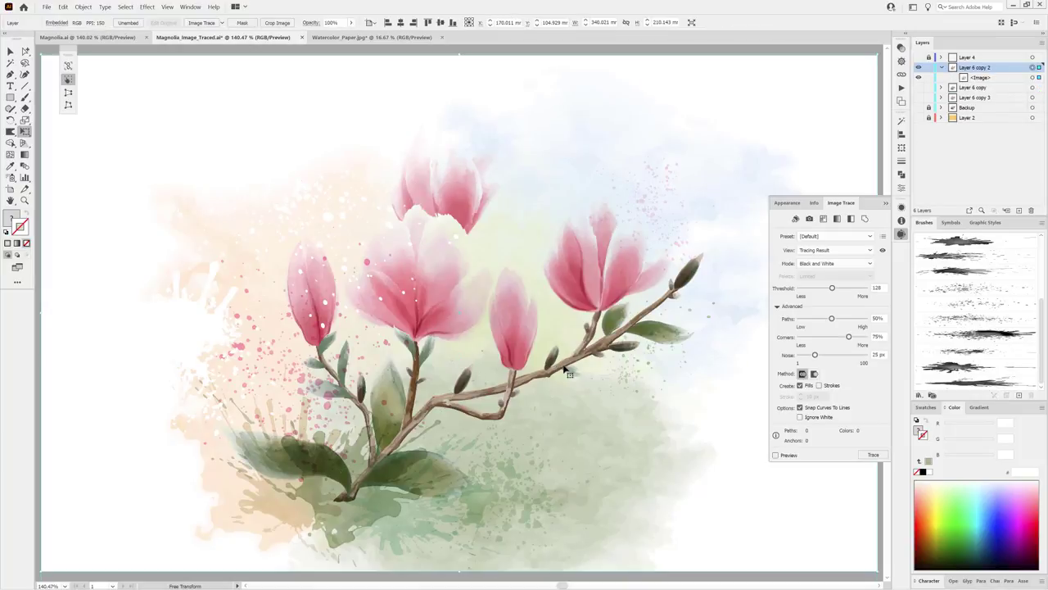
Trace it as a Low Fidelity Photo with Colors raised to 70, then expand the trace.
click(832, 237)
click(827, 281)
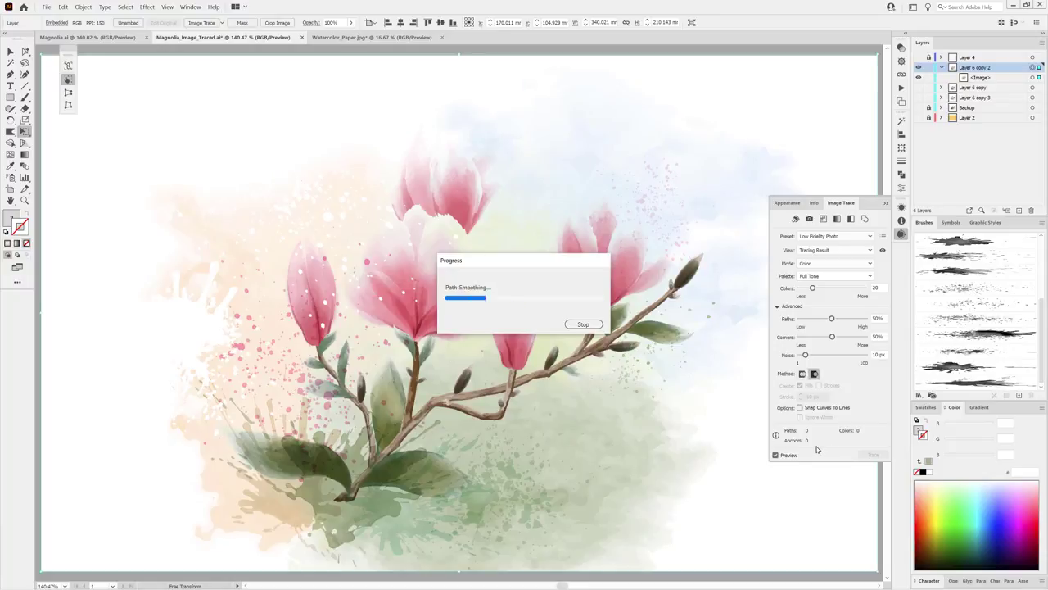
scroll(488, 327, up, 5)
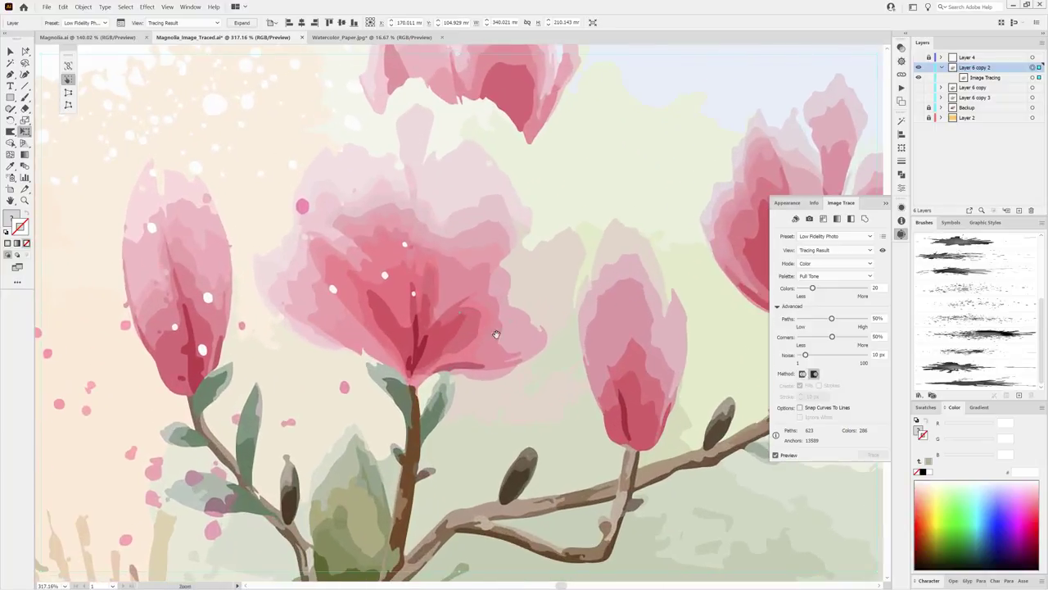
drag(825, 291, 859, 289)
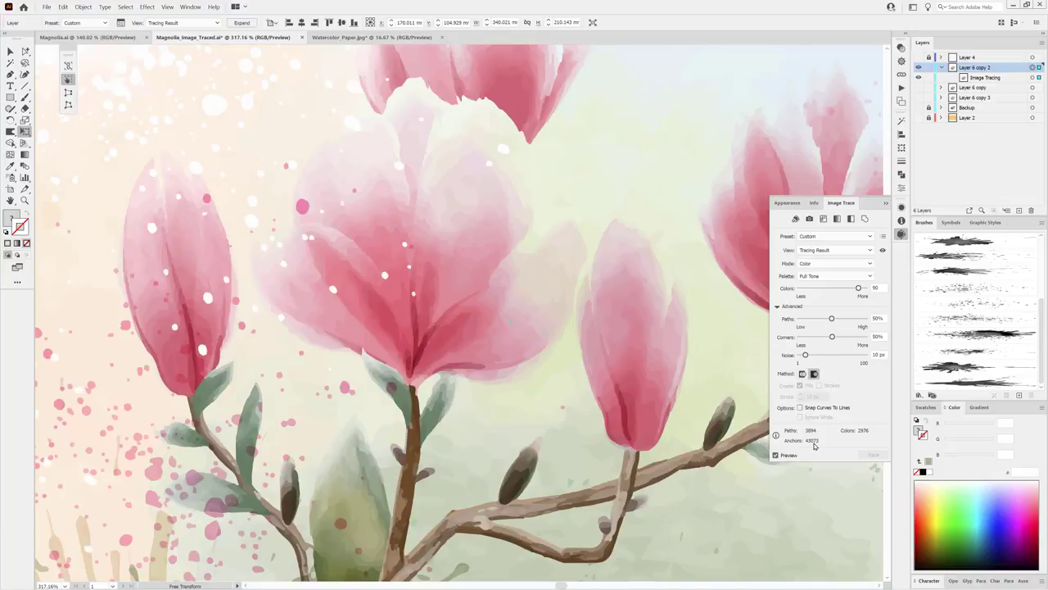
key(ctrl+0)
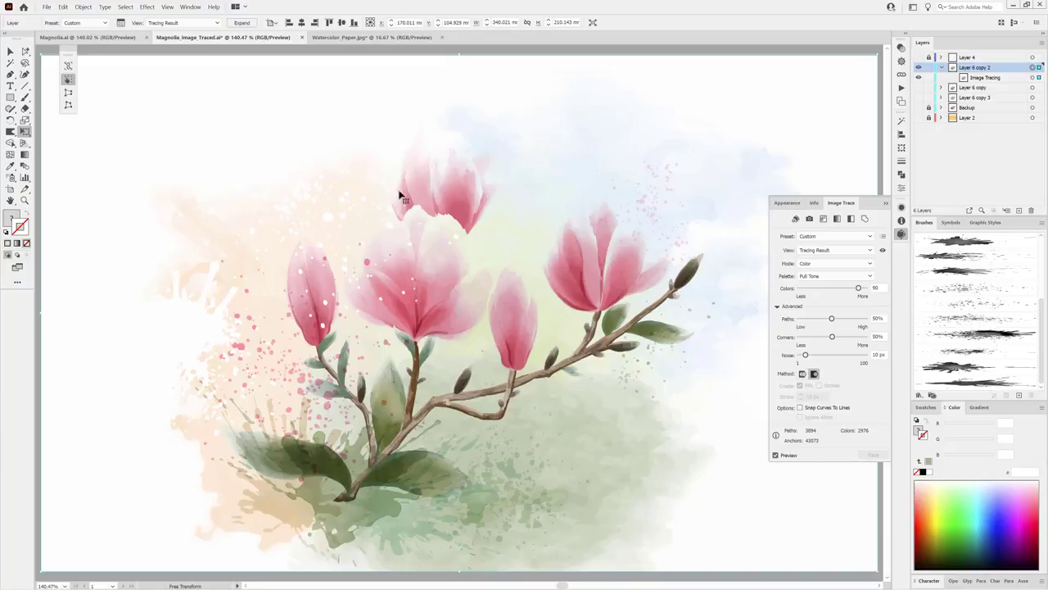
click(85, 6)
click(685, 134)
click(83, 6)
click(221, 278)
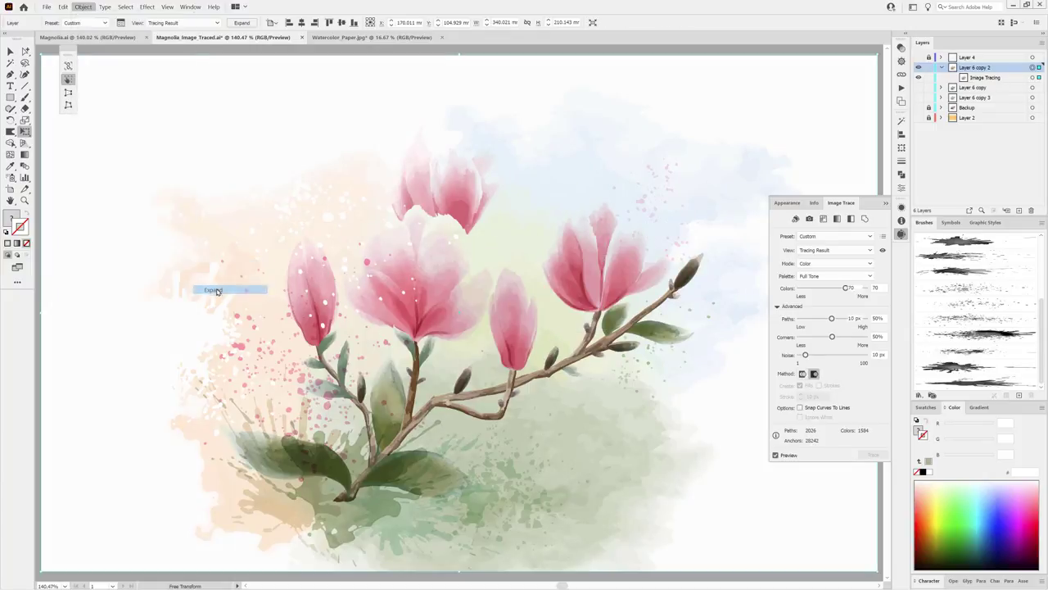
Hide Layer 6 copy 2 and inspect the traced Layer 6 copy 3 version.
click(941, 67)
click(918, 67)
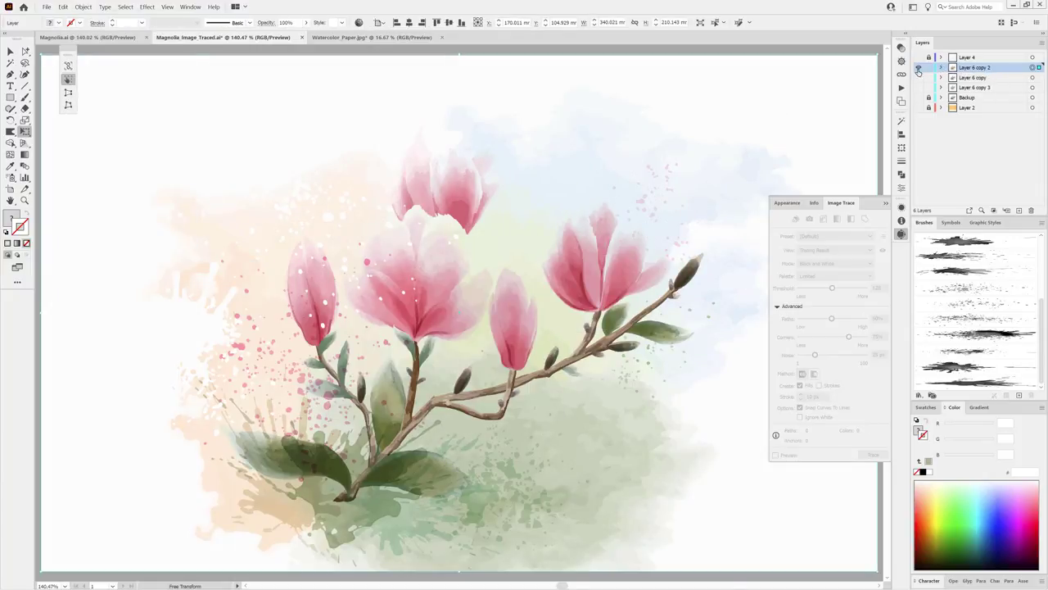
click(918, 87)
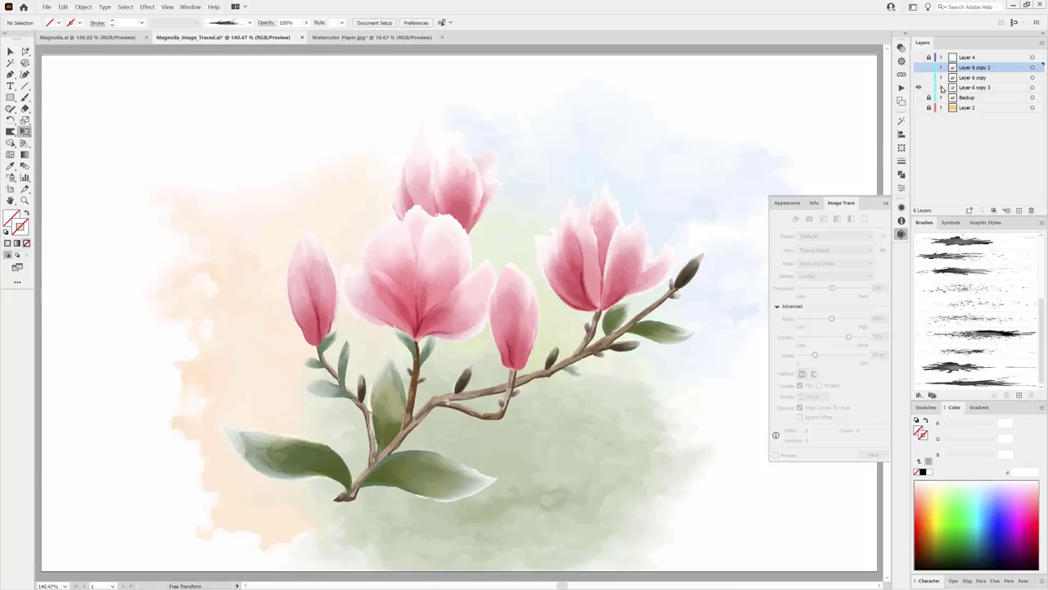
click(941, 88)
click(1033, 87)
scroll(531, 335, up, 3)
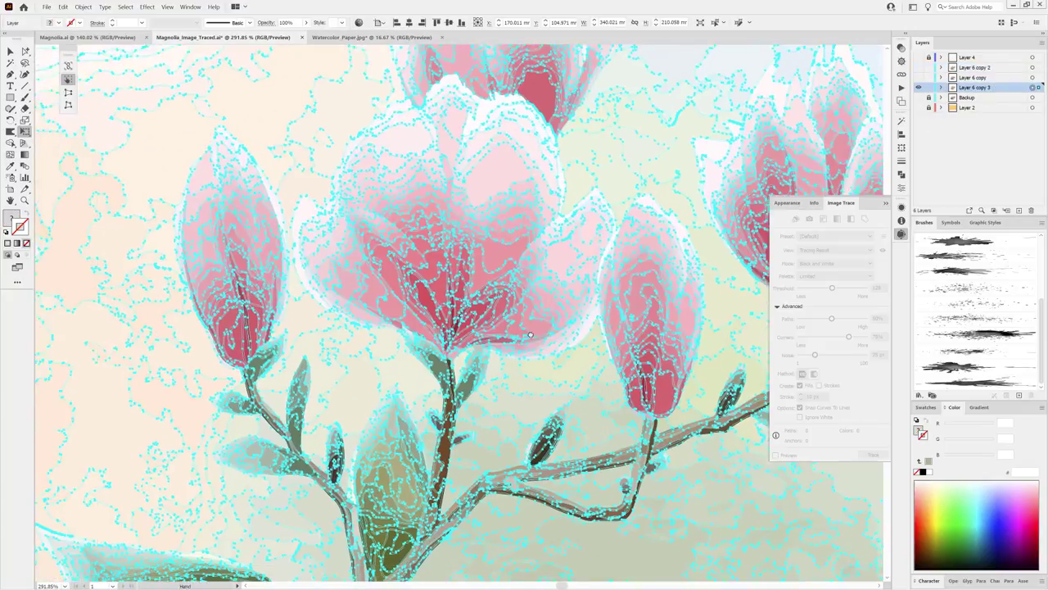
scroll(531, 335, up, 1)
key(ctrl+shift+a)
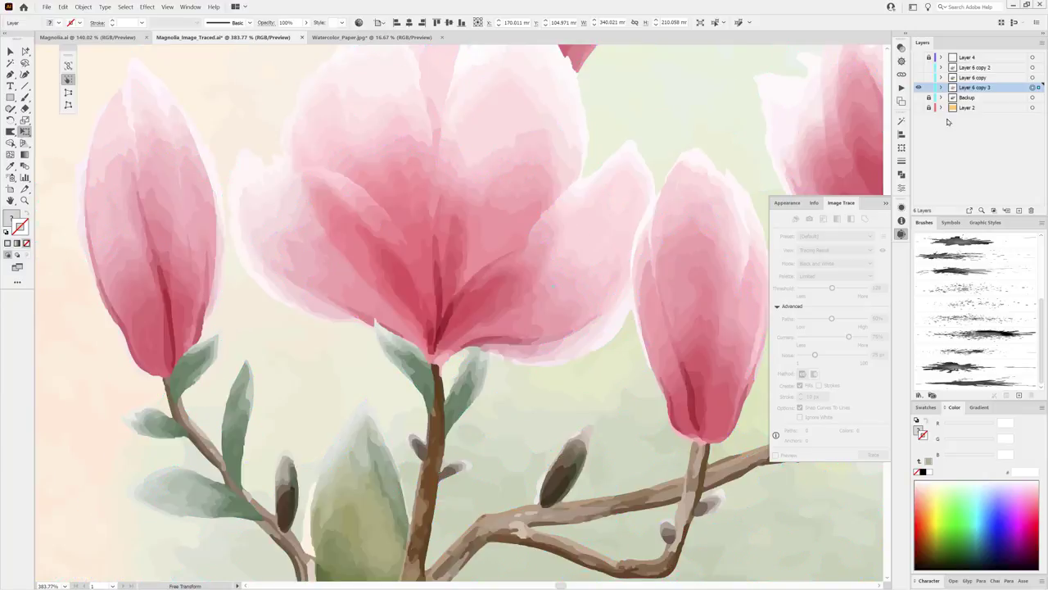
Compare the Layer 6 copy and Layer 6 copy 2 traced paintings in turn.
click(918, 87)
click(918, 77)
click(1032, 77)
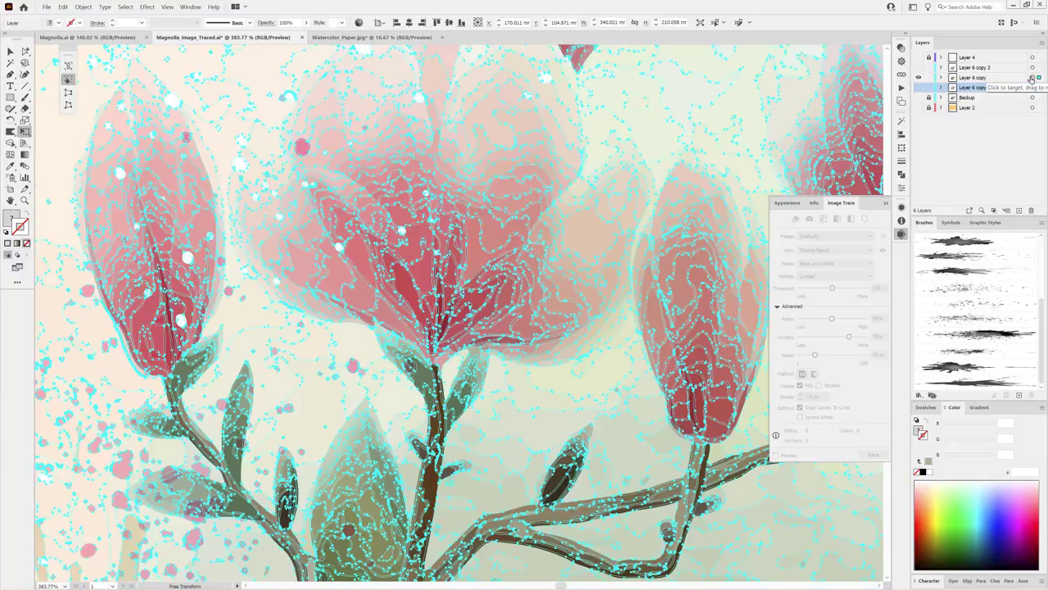
click(918, 77)
click(918, 67)
click(1032, 67)
key(ctrl+shift+a)
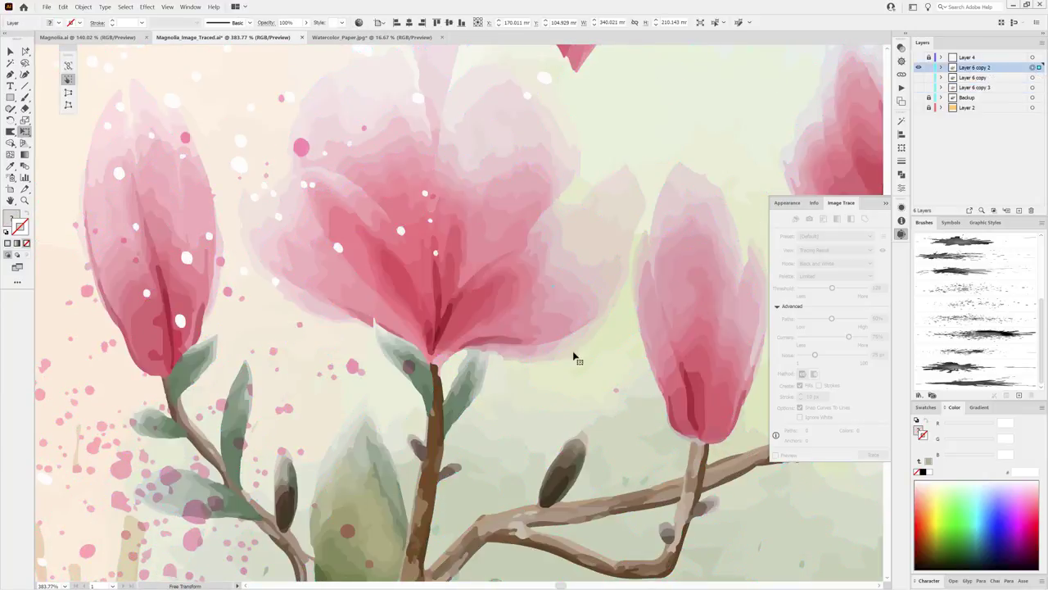
key(ctrl+0)
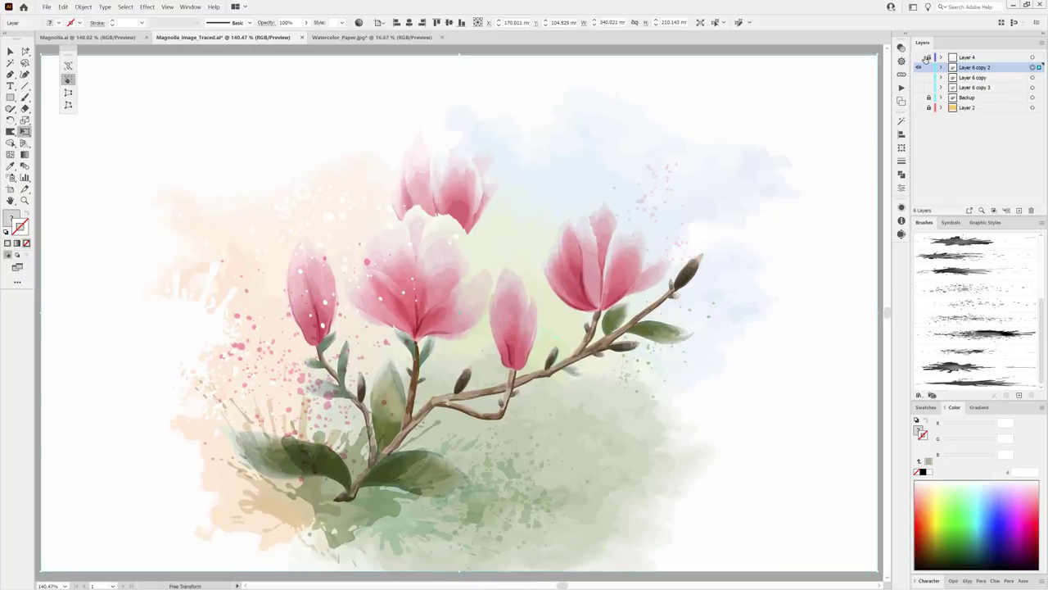
Show the original Backup painting and check it in Outline view.
click(918, 67)
click(918, 97)
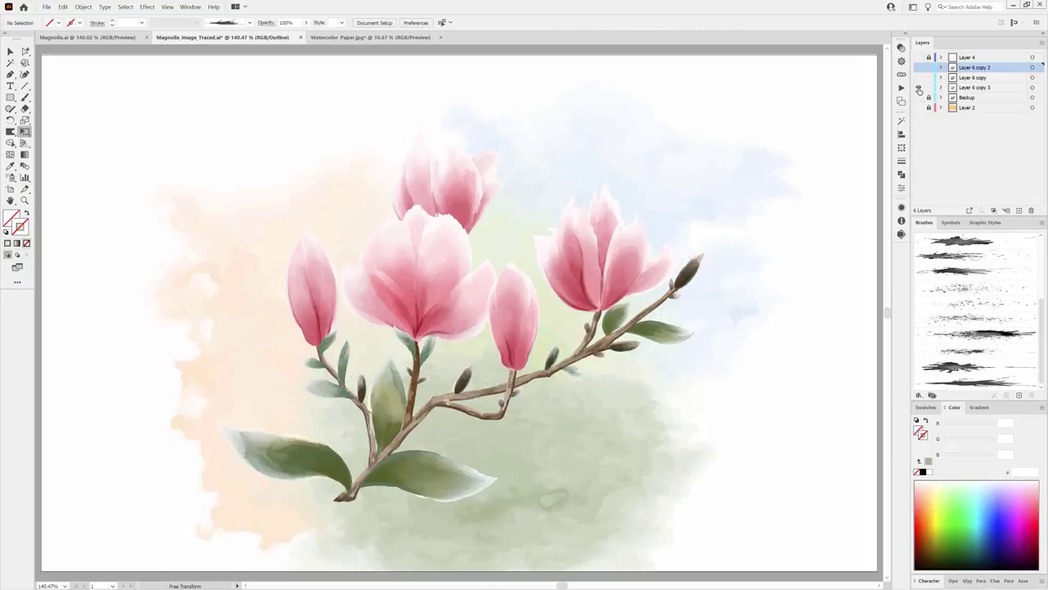
key(ctrl+y)
key(ctrl+y)
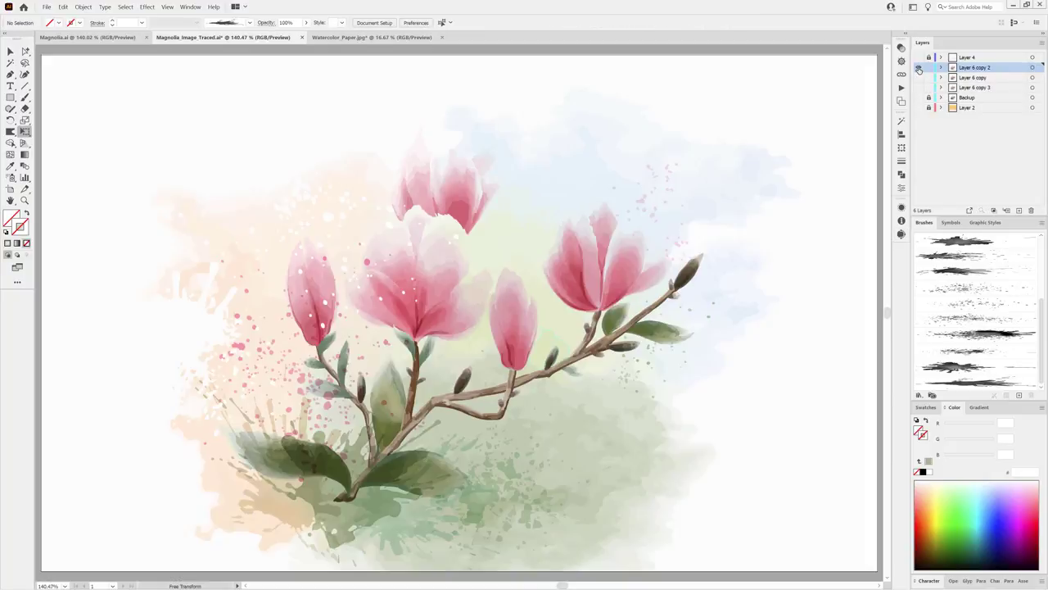
key(ctrl+y)
key(ctrl+y)
Toggle Backup's watercolour background off and on, then leave Layer 6 copy 2 visible.
click(941, 98)
click(918, 107)
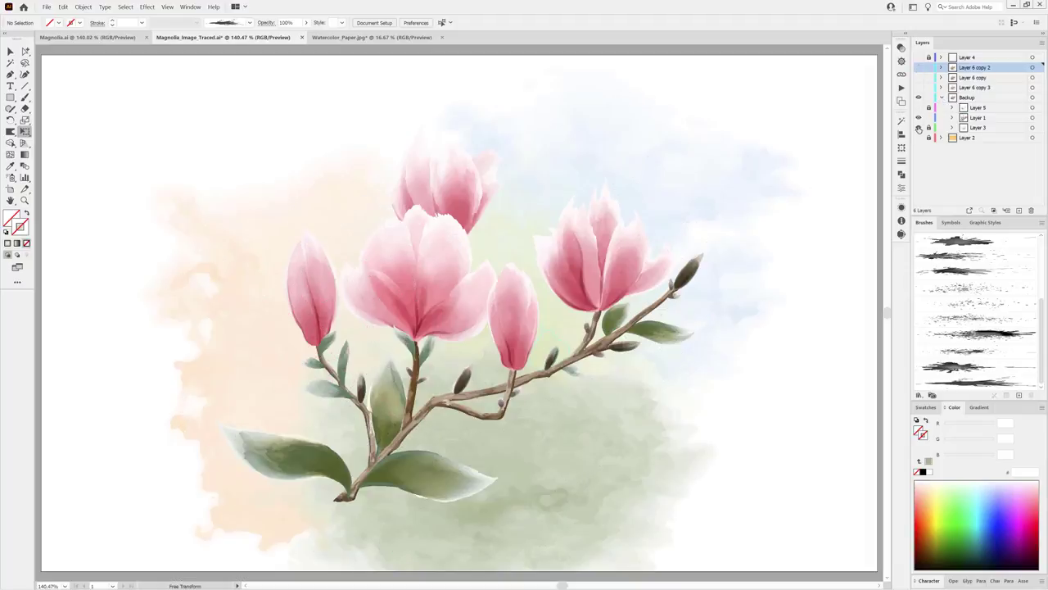
mouse_move(445, 304)
mouse_down()
mouse_move(492, 350)
mouse_move(458, 327)
mouse_up()
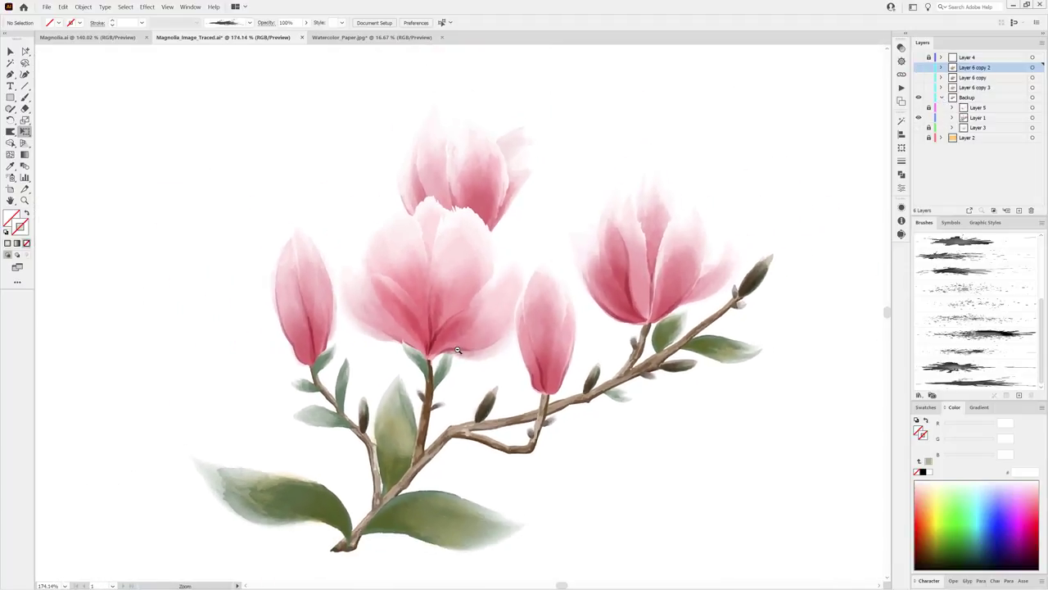
click(918, 107)
click(941, 97)
alt+click(918, 88)
click(918, 67)
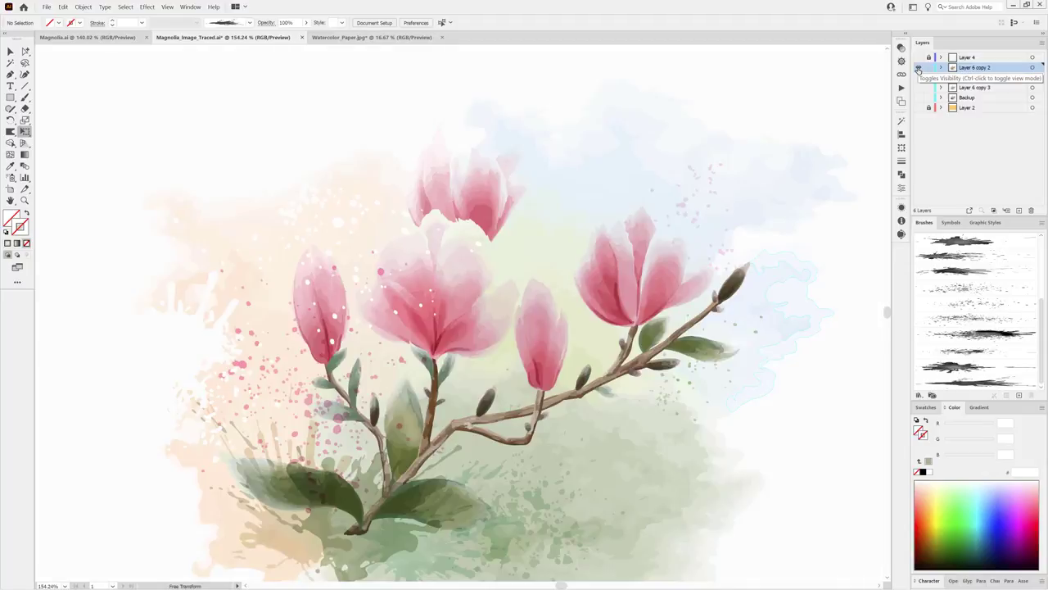
key(ctrl+0)
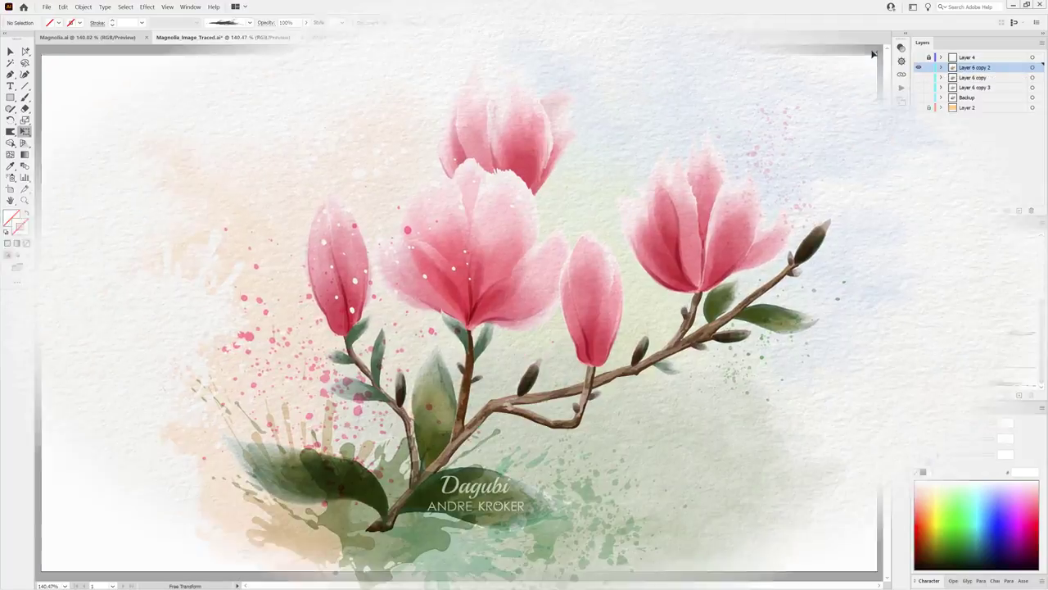